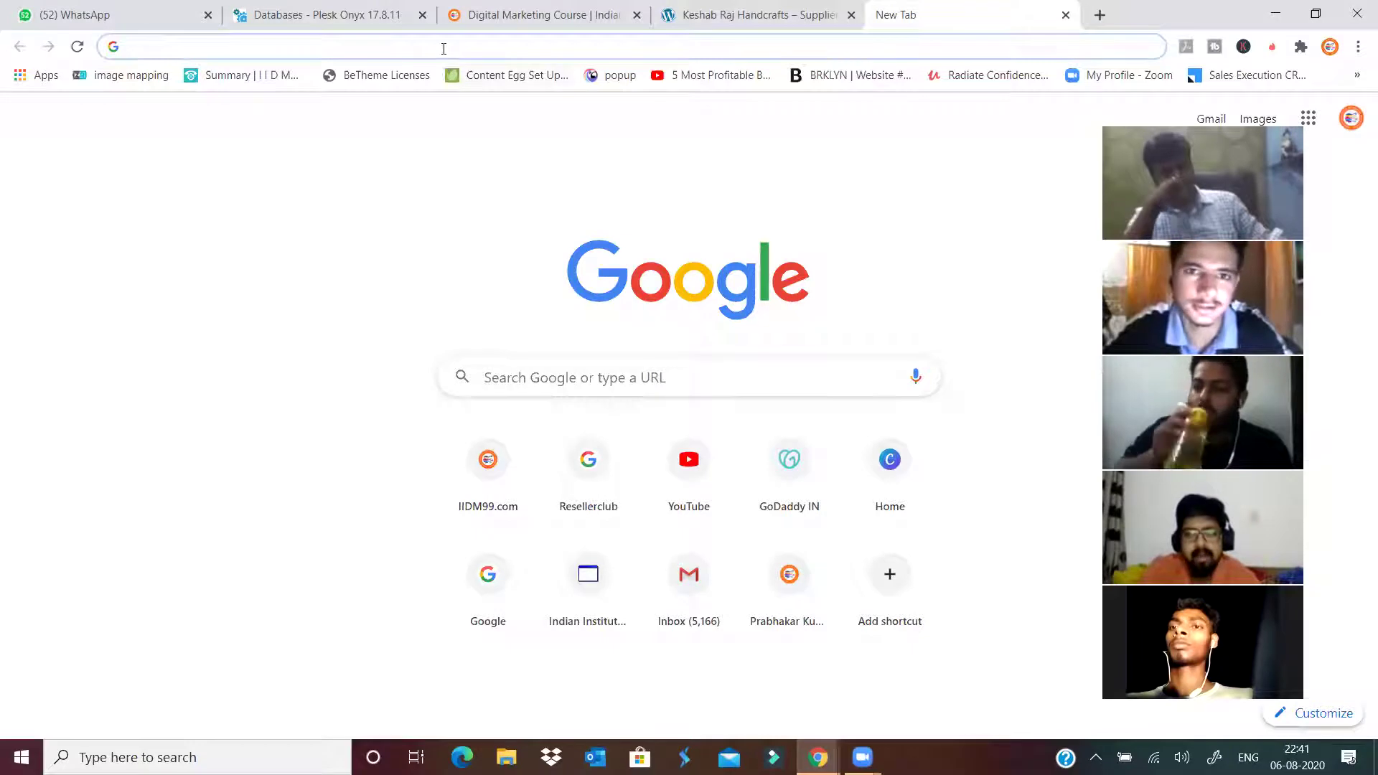
Open keshabrajhandcrafts.com/wp-admin/ and log in with the prefilled admin credentials.
left_click(443, 47)
type("kesha")
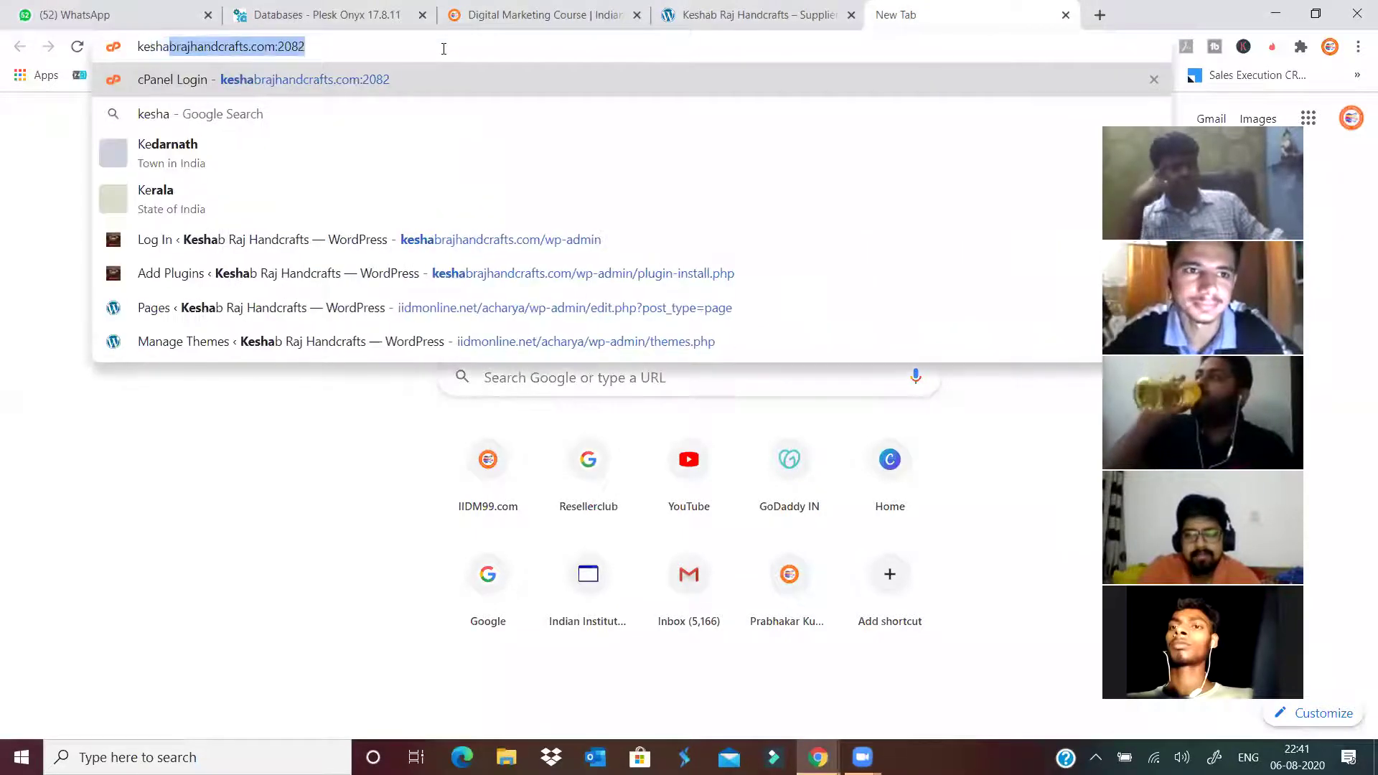
key("Right")
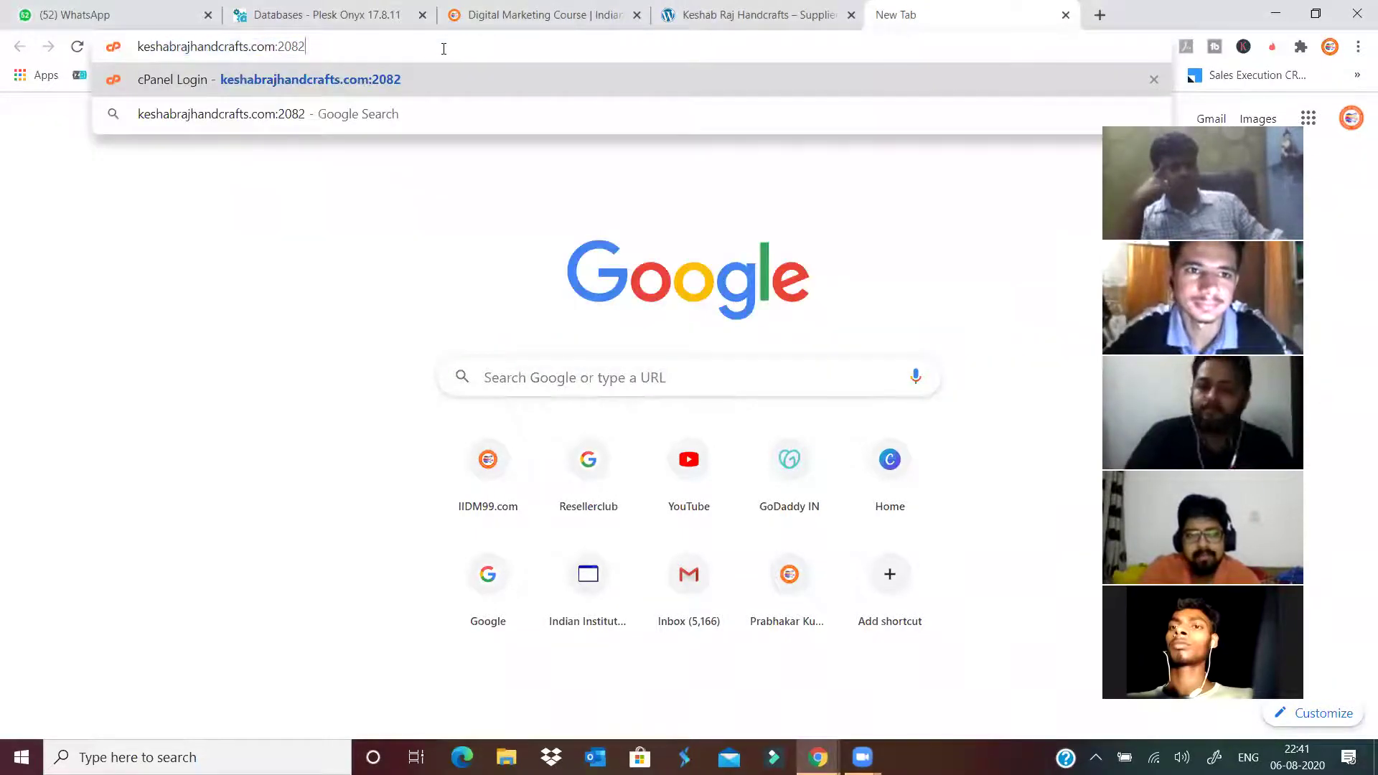
key("BackSpace")
key("BackSpace")
key("BackSpace")
key("BackSpace")
key("BackSpace")
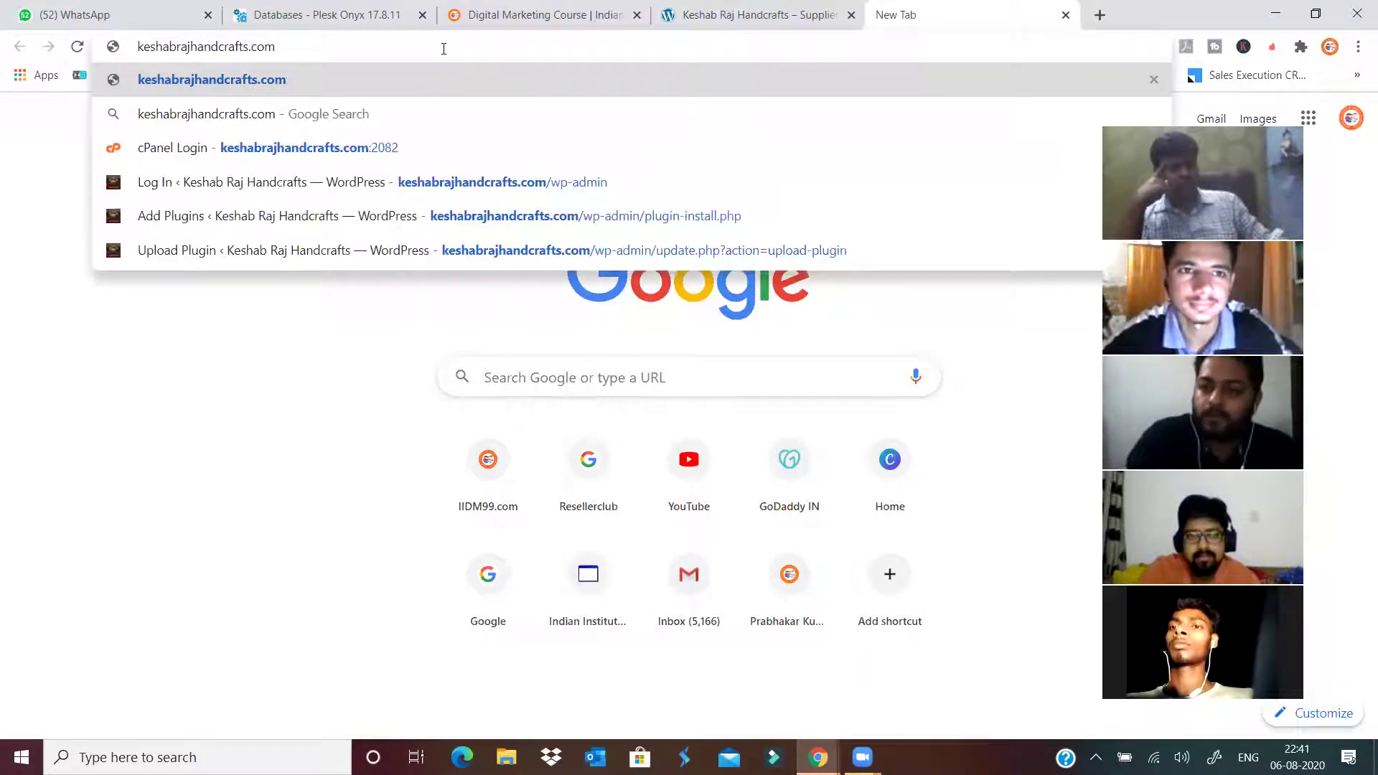
type("/wp")
key("Right")
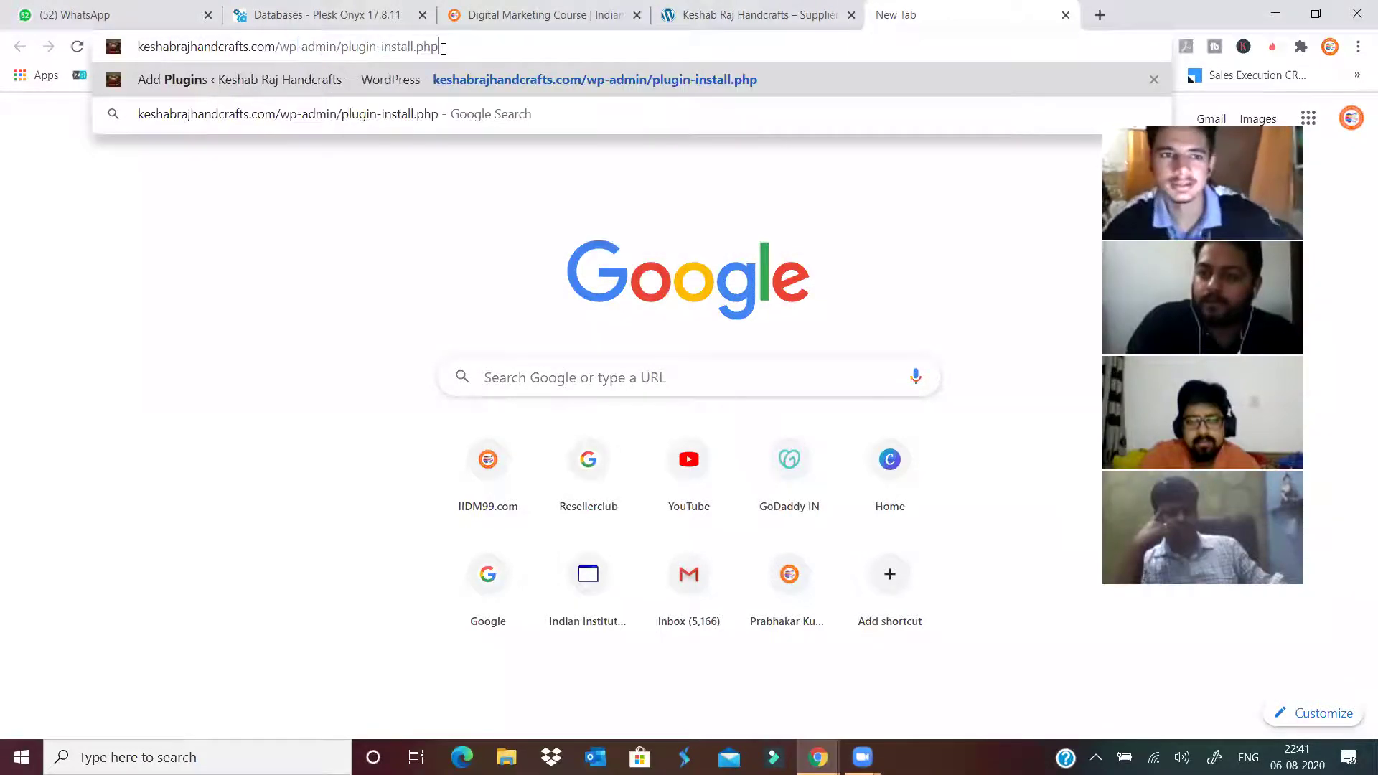
key("BackSpace")
key("BackSpace")
key("BackSpace")
key("BackSpace")
key("BackSpace")
key("BackSpace")
key("BackSpace")
key("BackSpace")
key("BackSpace")
key("BackSpace")
key("BackSpace")
key("BackSpace")
key("BackSpace")
key("BackSpace")
key("BackSpace")
key("BackSpace")
key("BackSpace")
key("BackSpace")
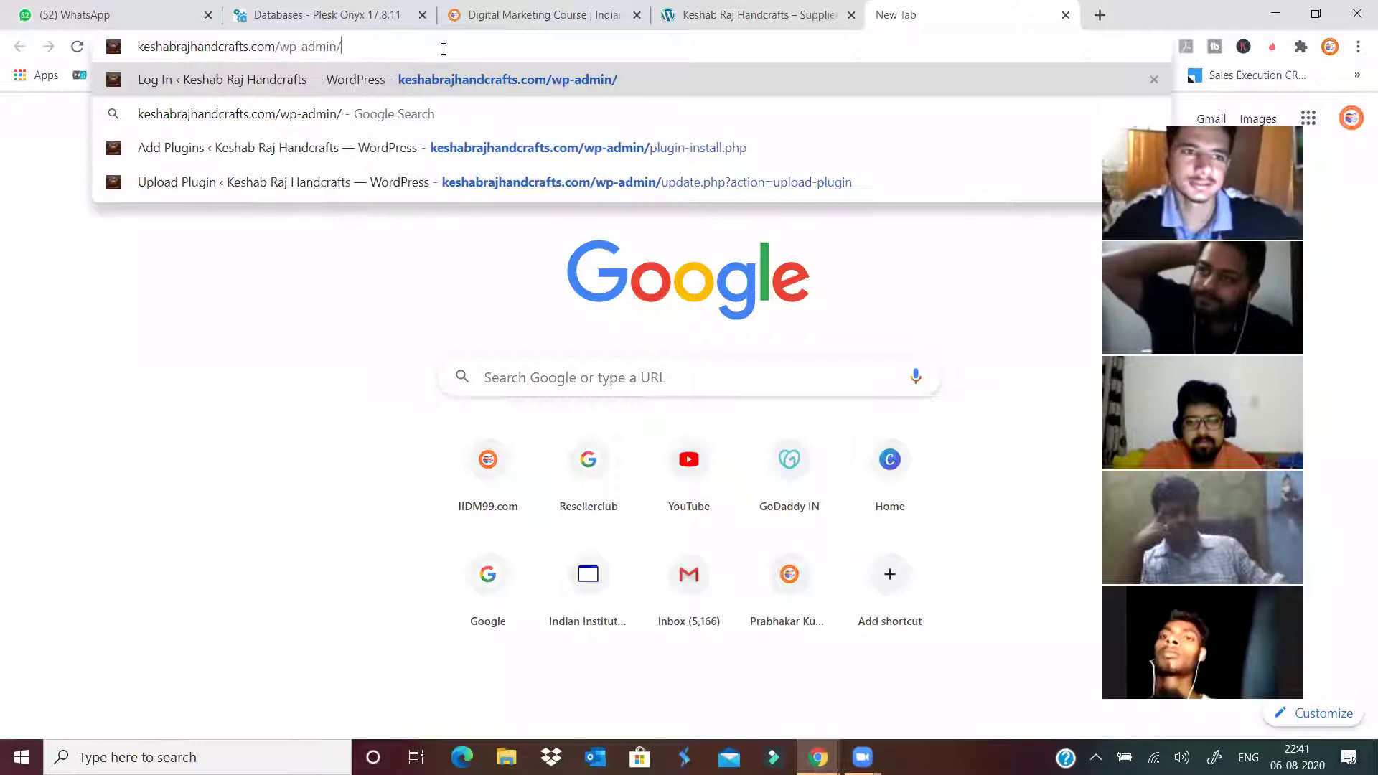
key("Return")
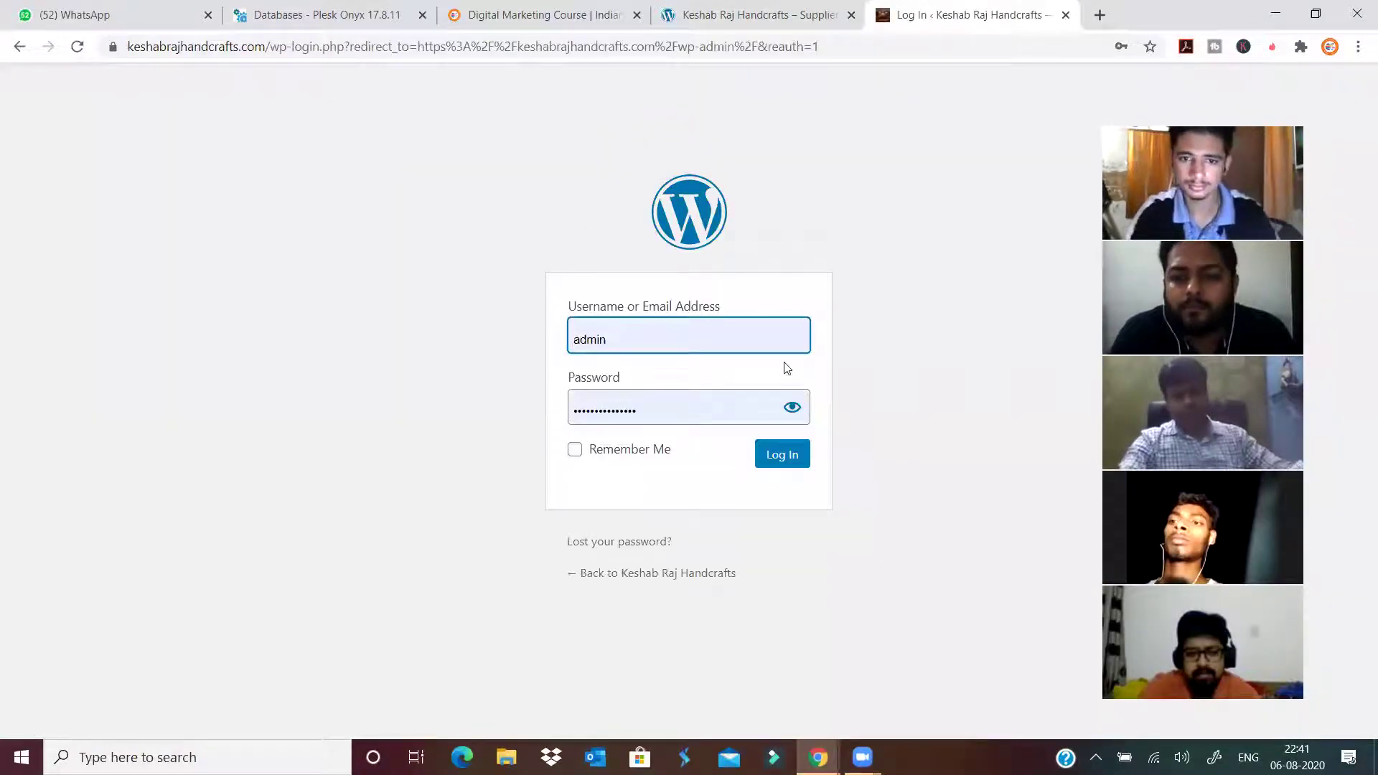
left_click(789, 454)
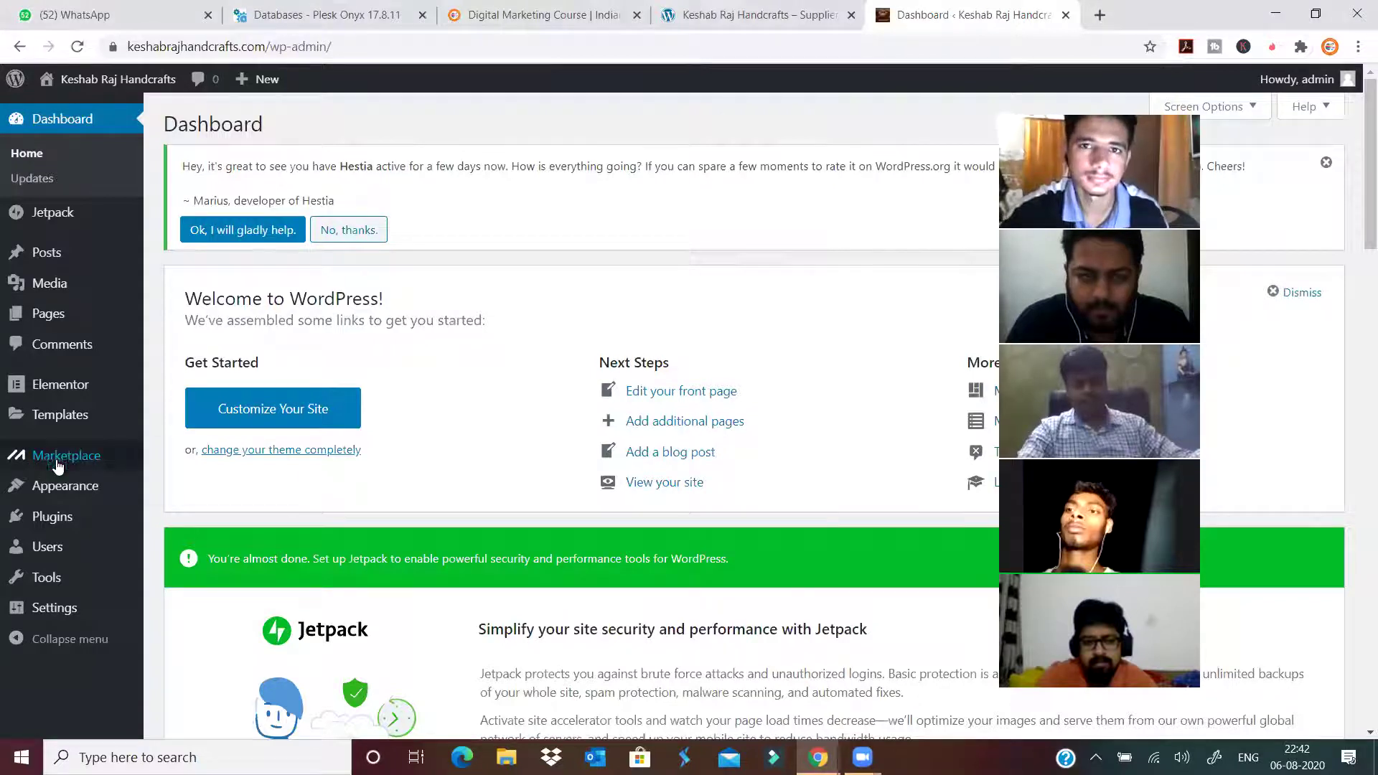
Go to the installed themes and open the form for uploading a theme in .zip format.
mouse_move(101, 489)
left_click(177, 488)
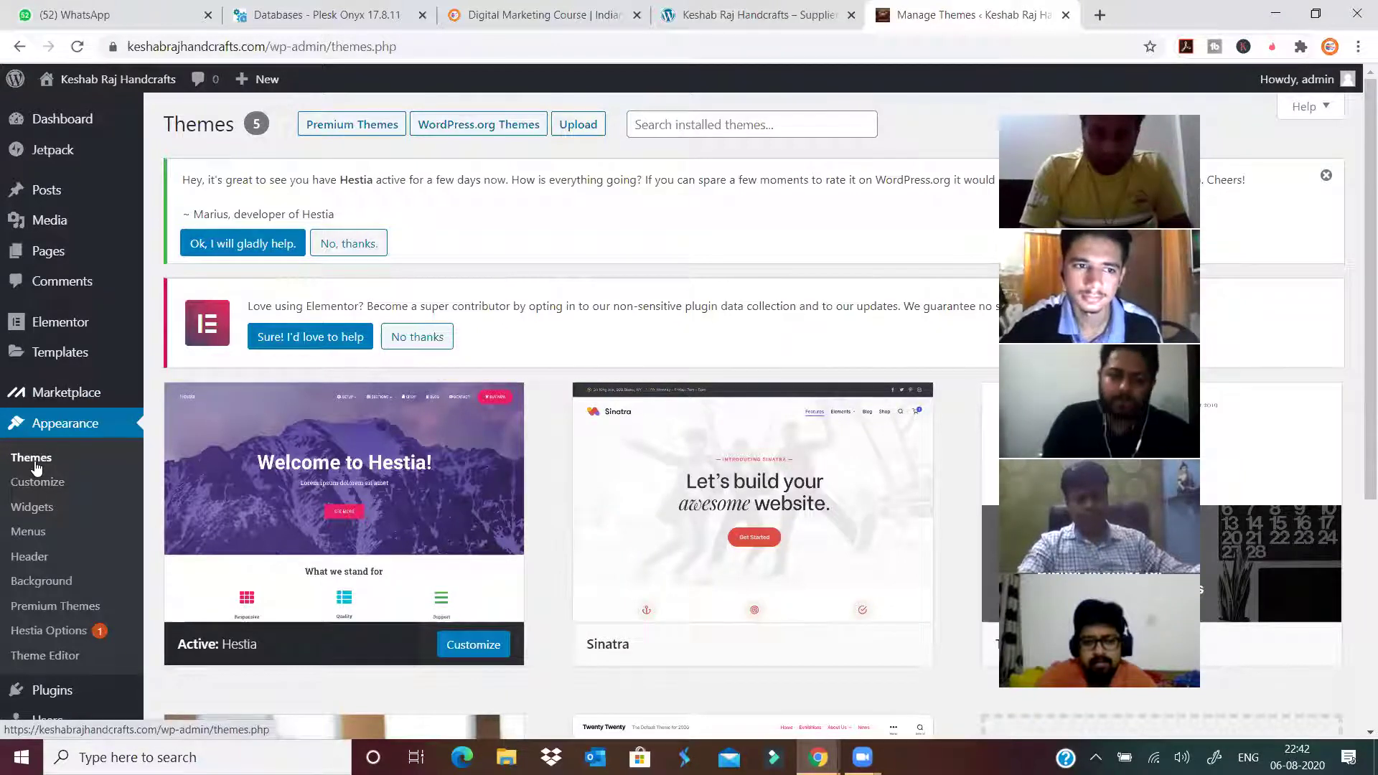
left_click(578, 125)
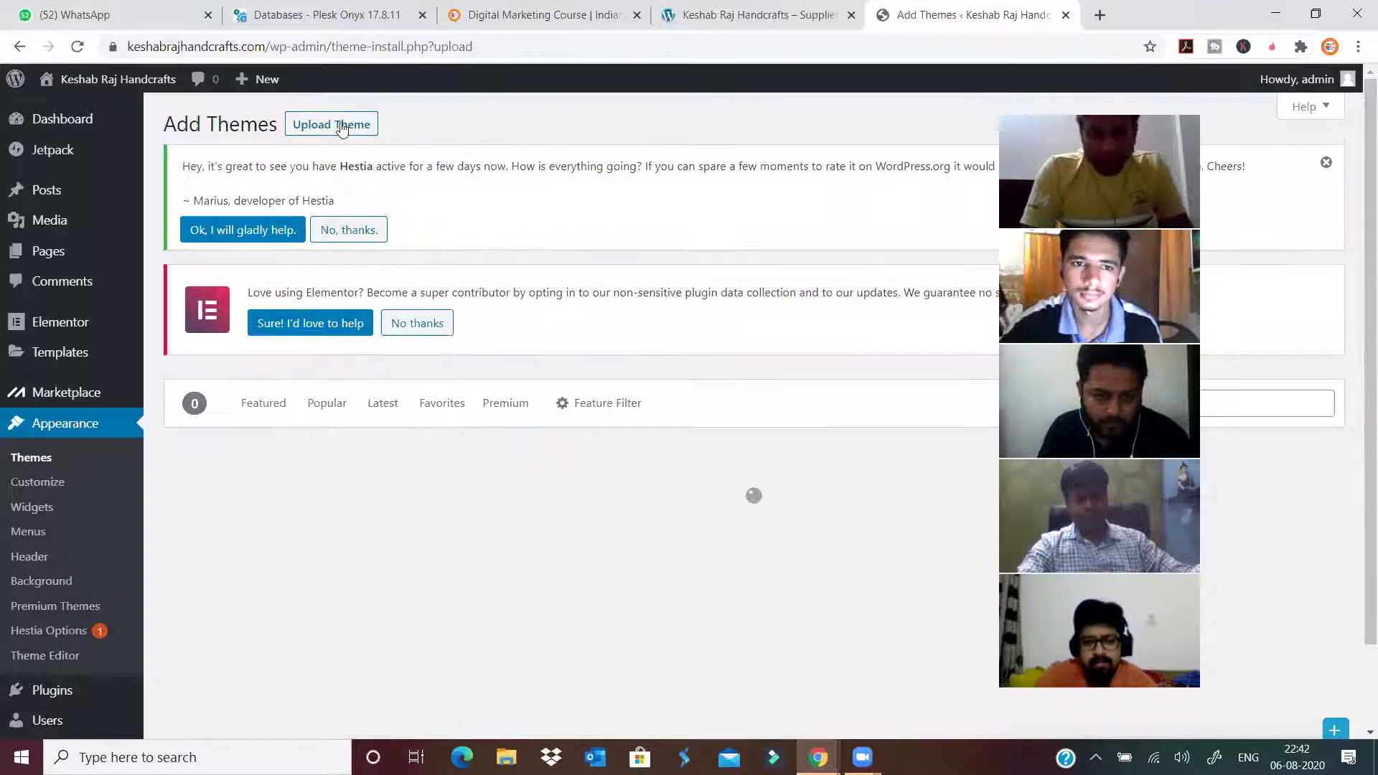
left_click(342, 128)
Upload and install the theme file Divi (4).zip from Downloads, dismiss the Hestia survey, and activate the theme.
left_click(607, 511)
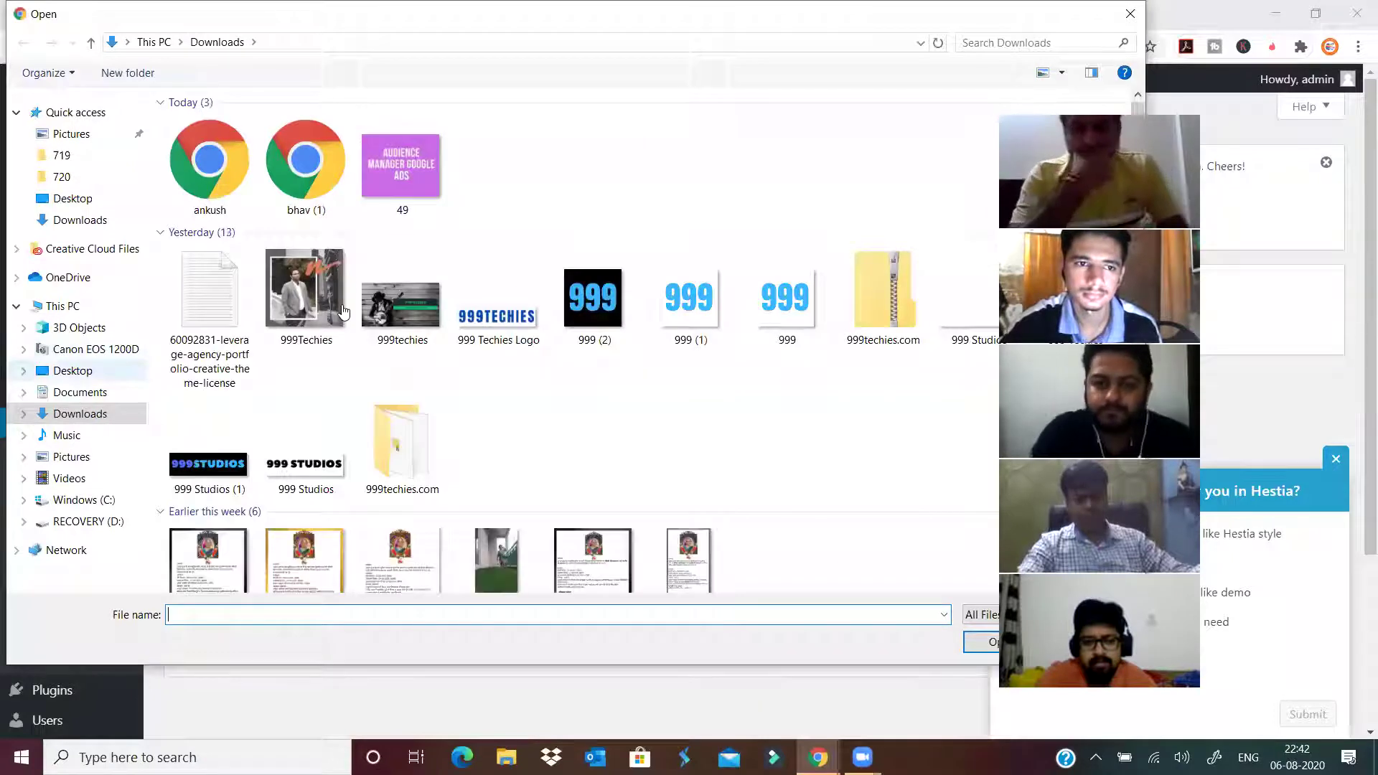
left_click(324, 305)
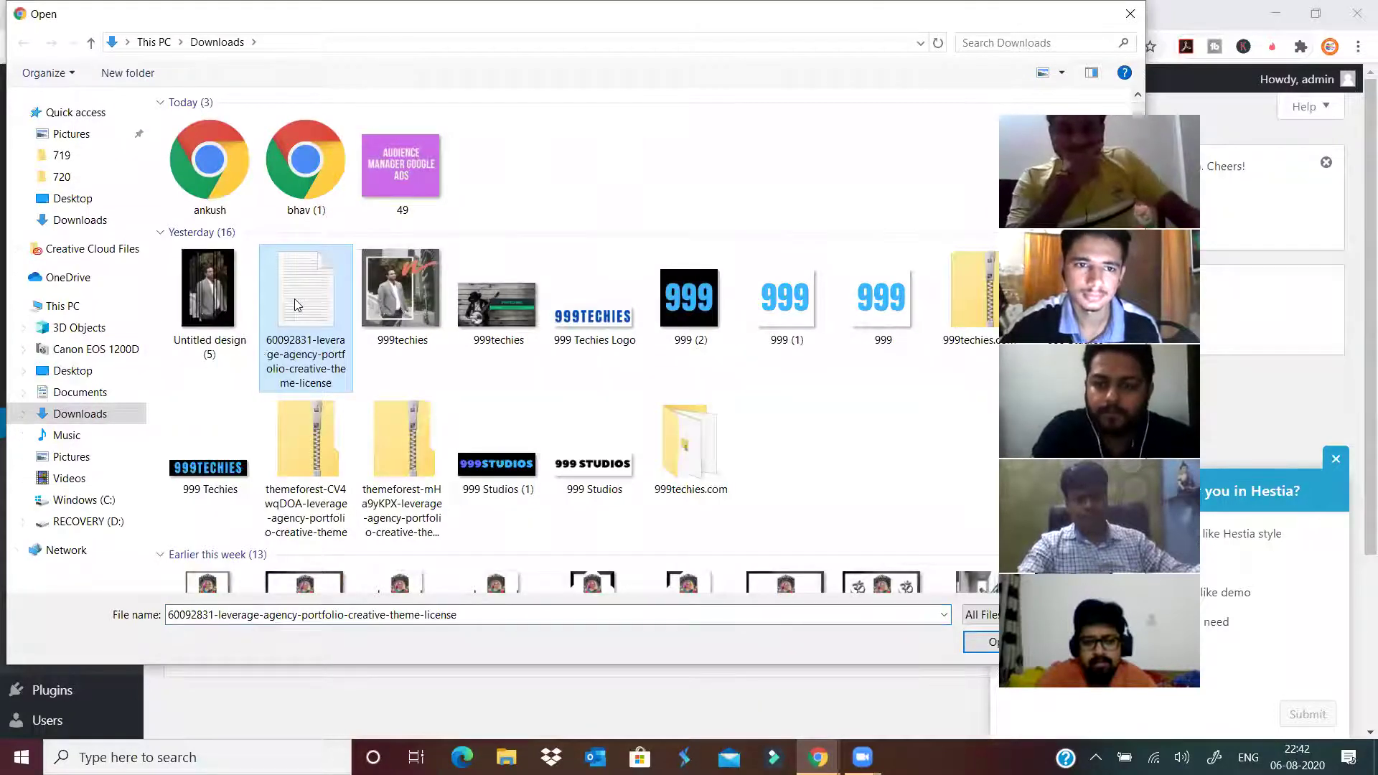
scroll(297, 305, "down", 5)
left_click(319, 468)
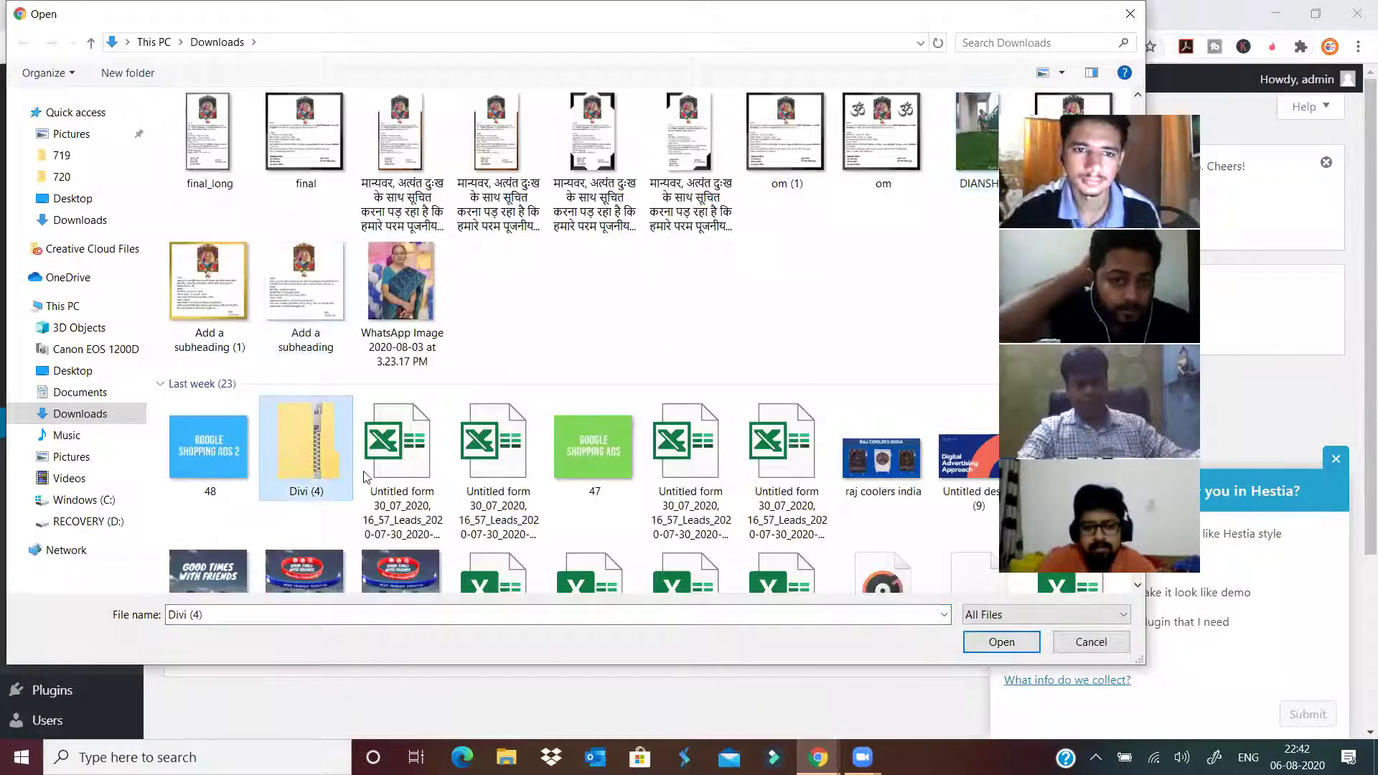
left_click(976, 646)
left_click(877, 517)
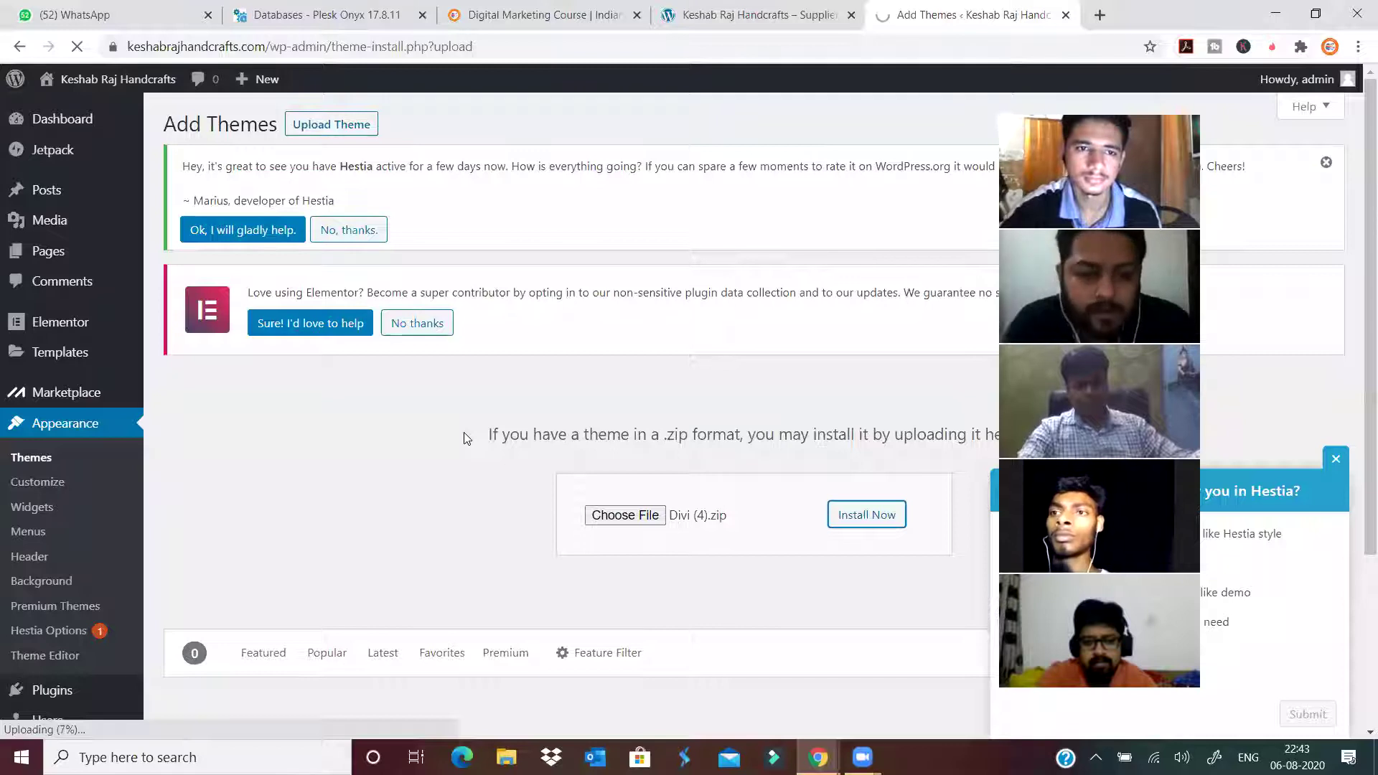
left_click(1335, 461)
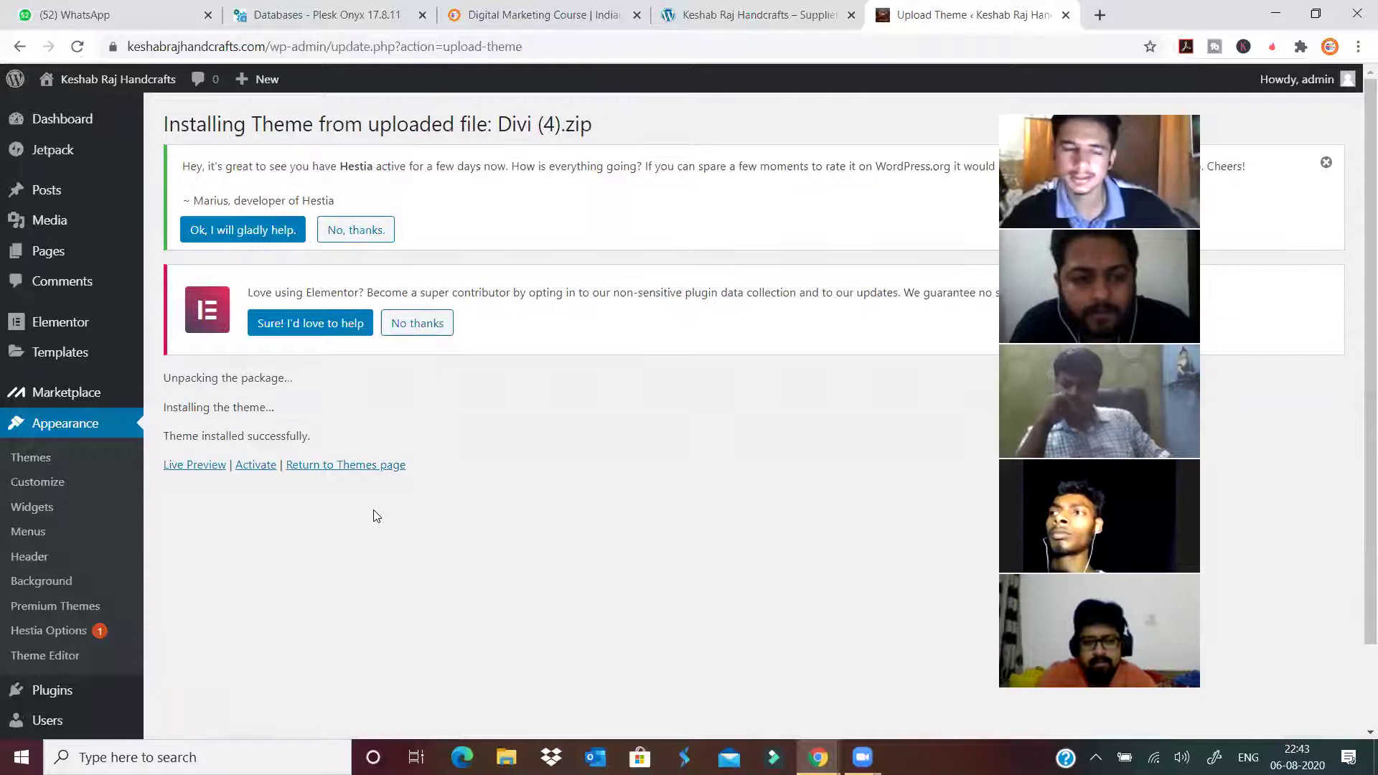
left_click(258, 466)
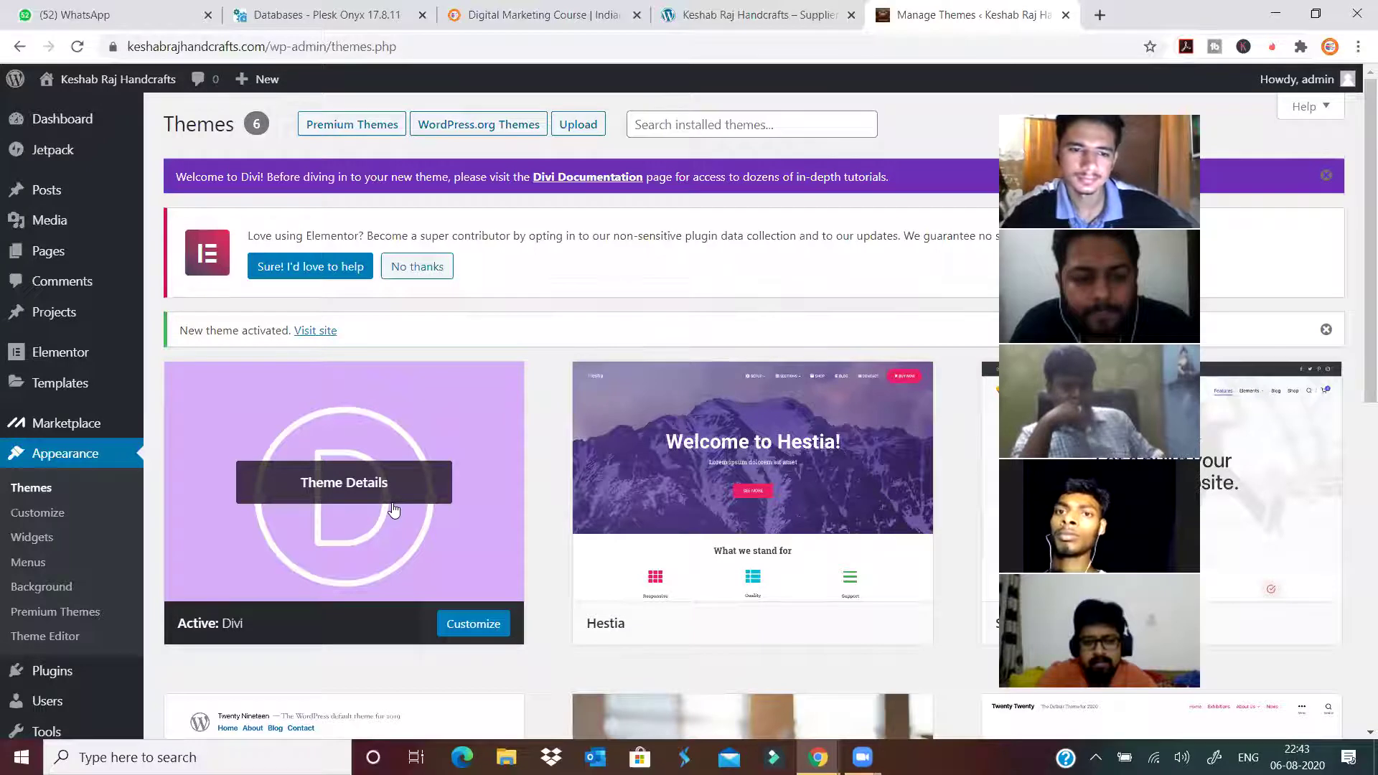
Fill in the account username and paste the API key in the Updates settings of Divi Theme Options.
left_click(393, 508)
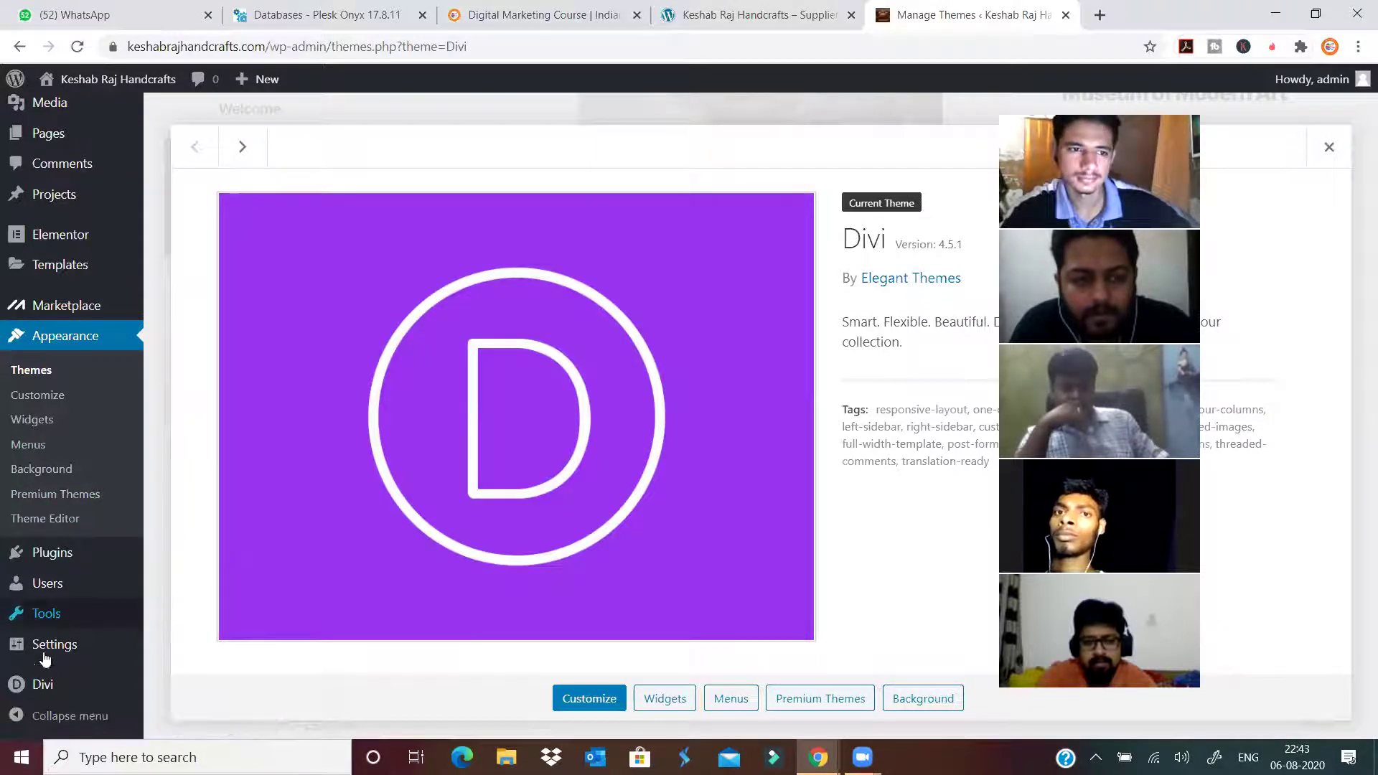
left_click(38, 687)
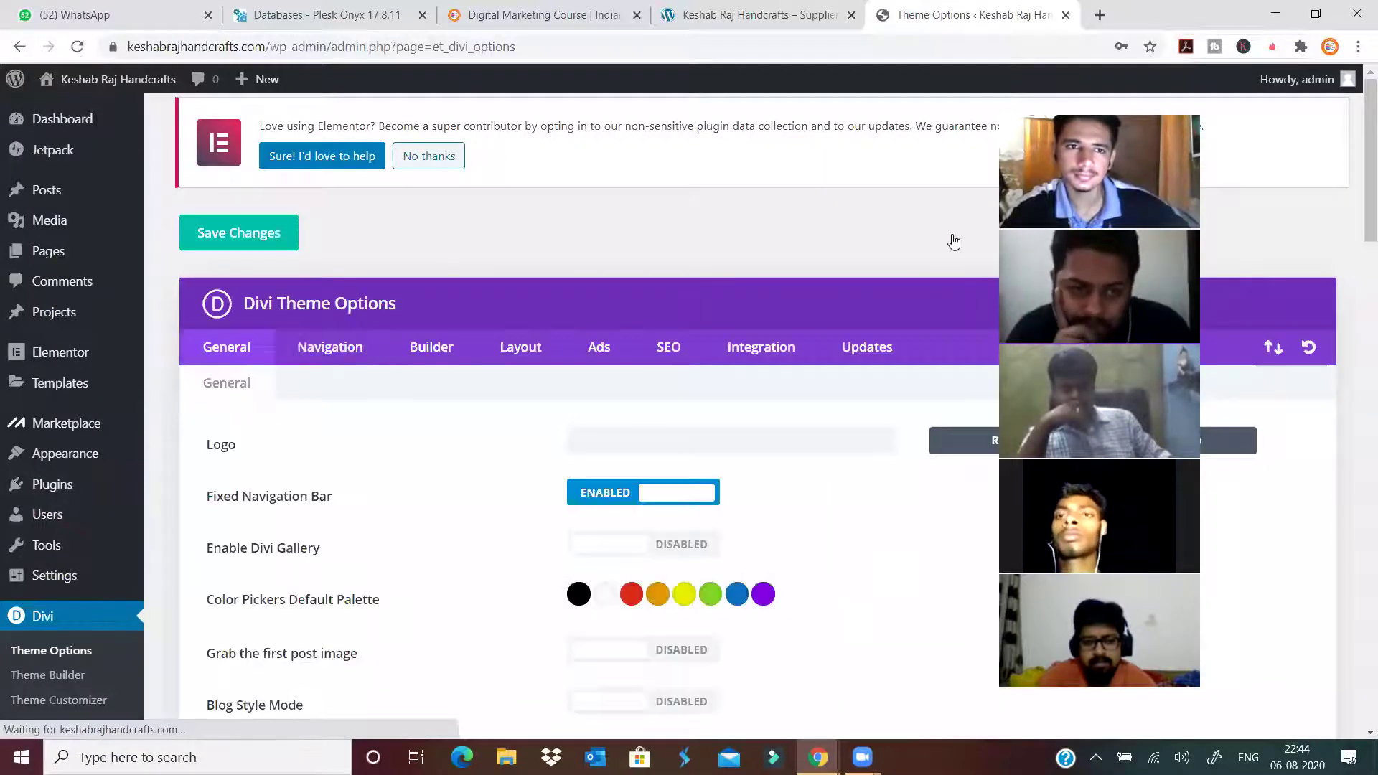
left_click(880, 352)
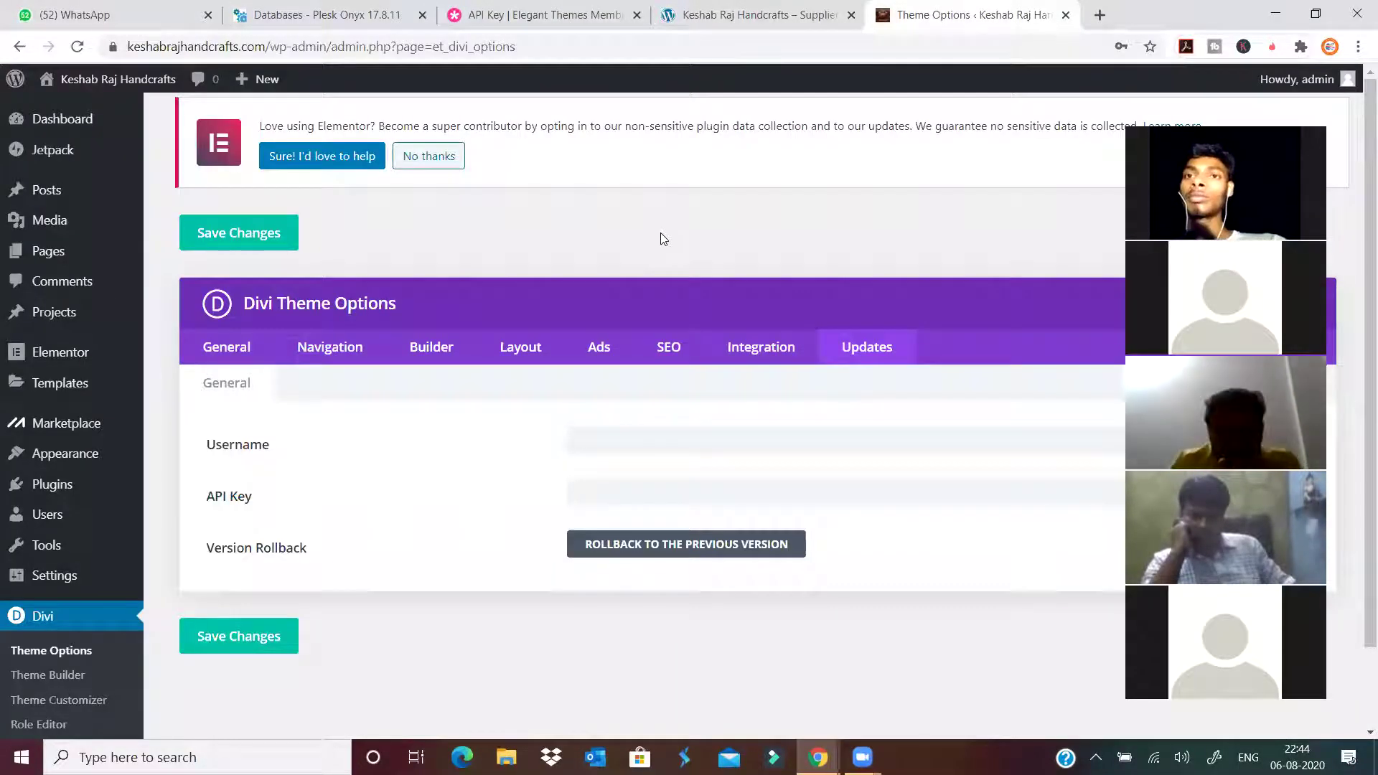
left_click(611, 430)
type("••")
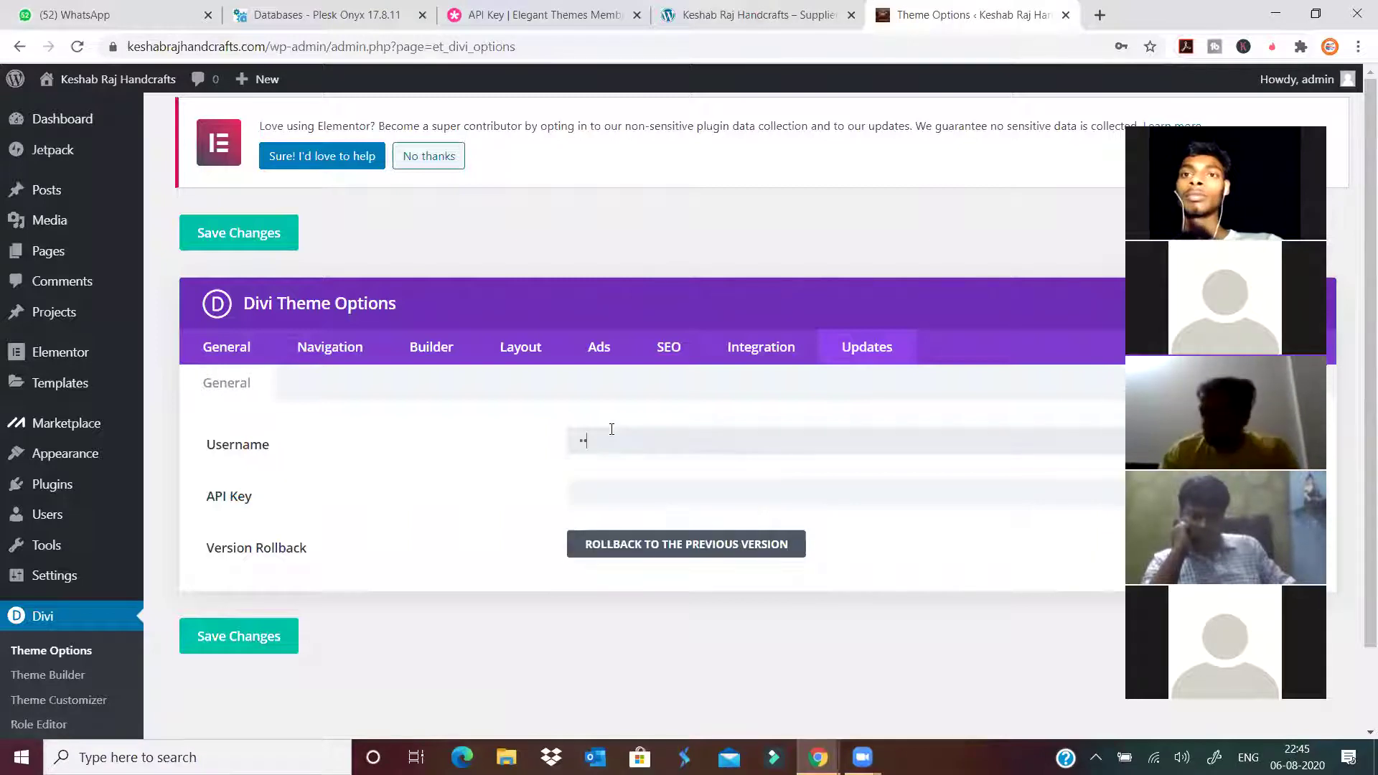
key("Tab")
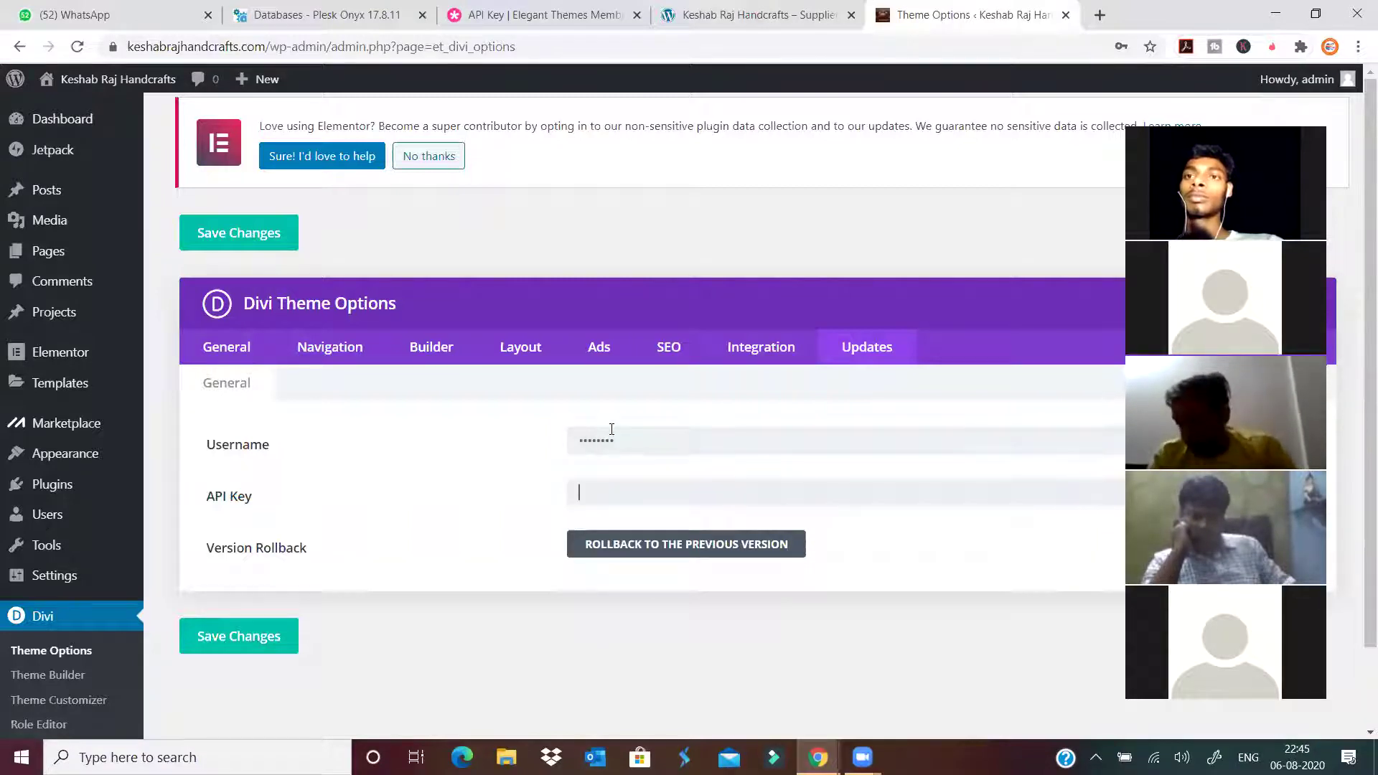
key("ctrl+v")
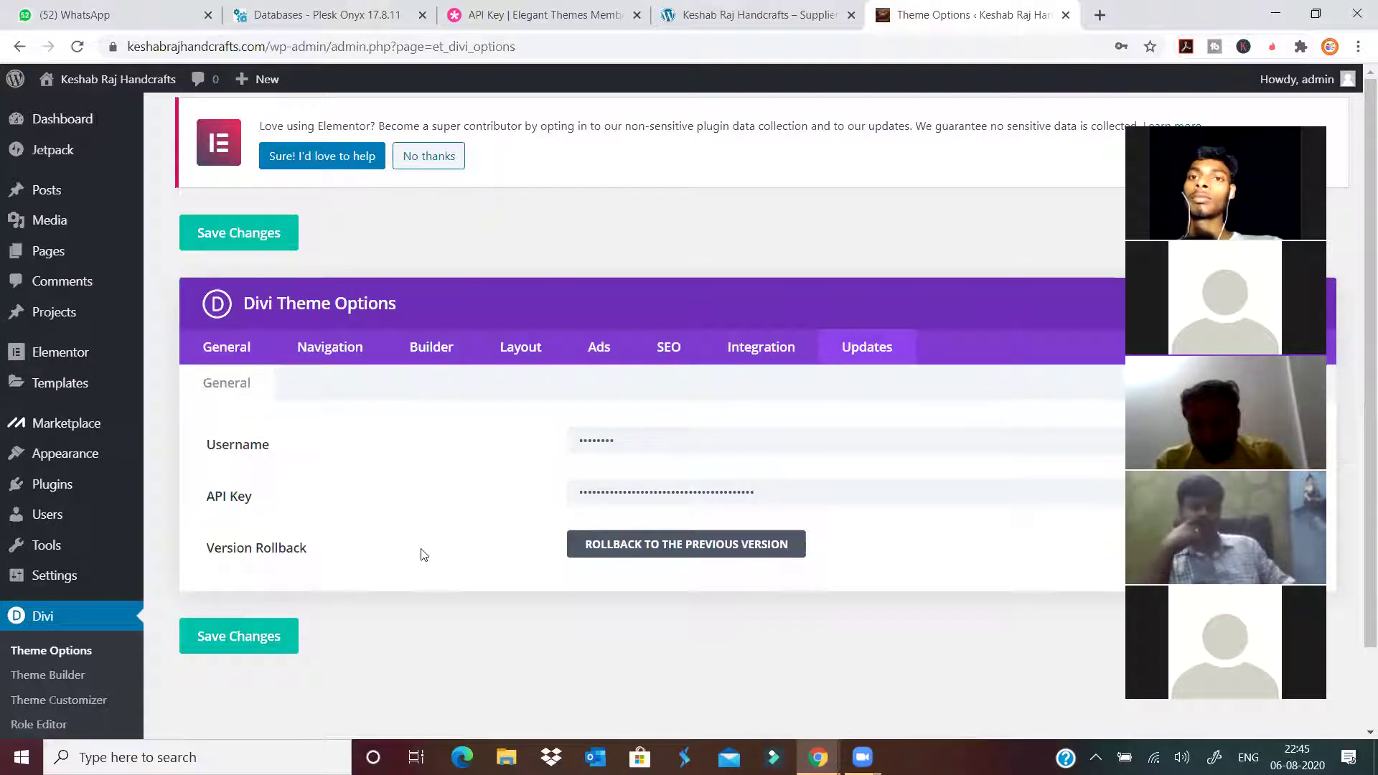
Look through the General settings of Divi Theme Options.
left_click(248, 352)
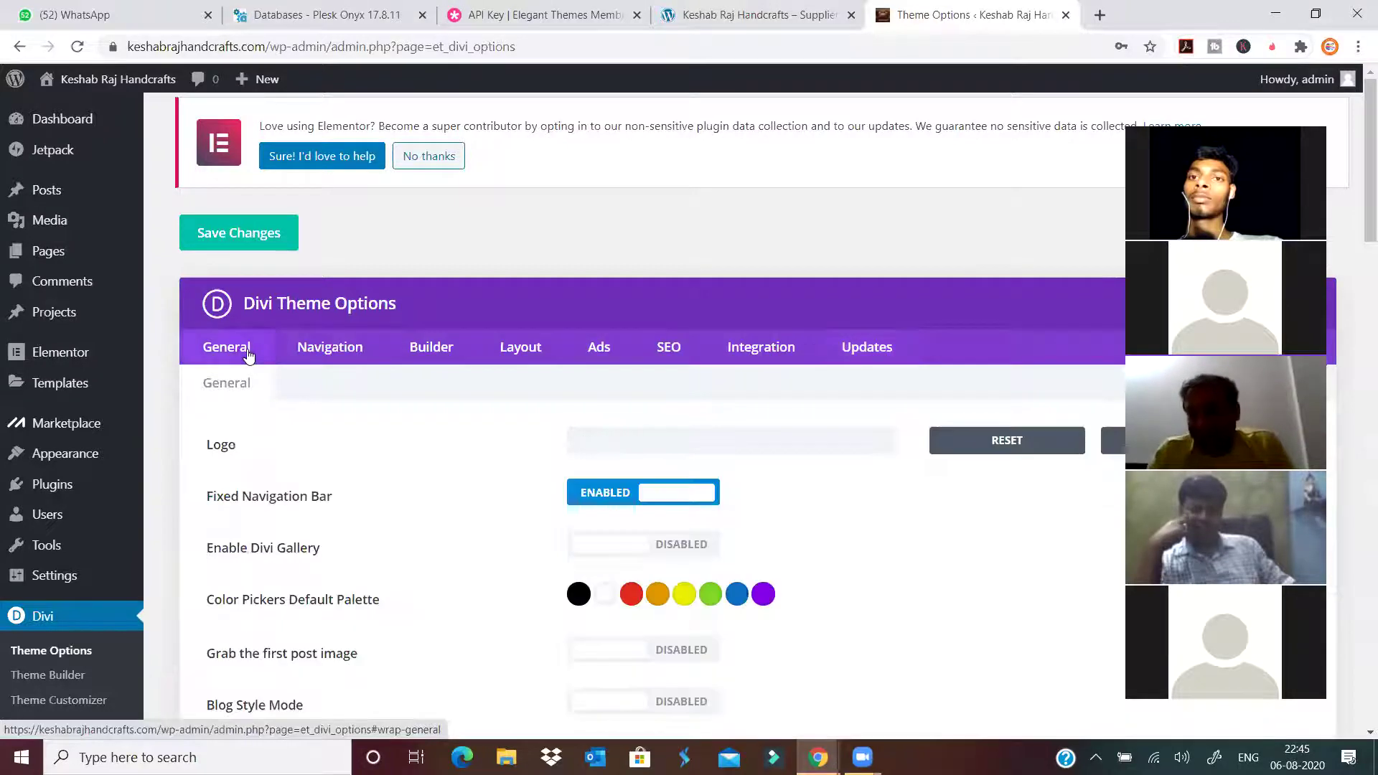
scroll(352, 435, "down", 9)
scroll(354, 433, "up", 9)
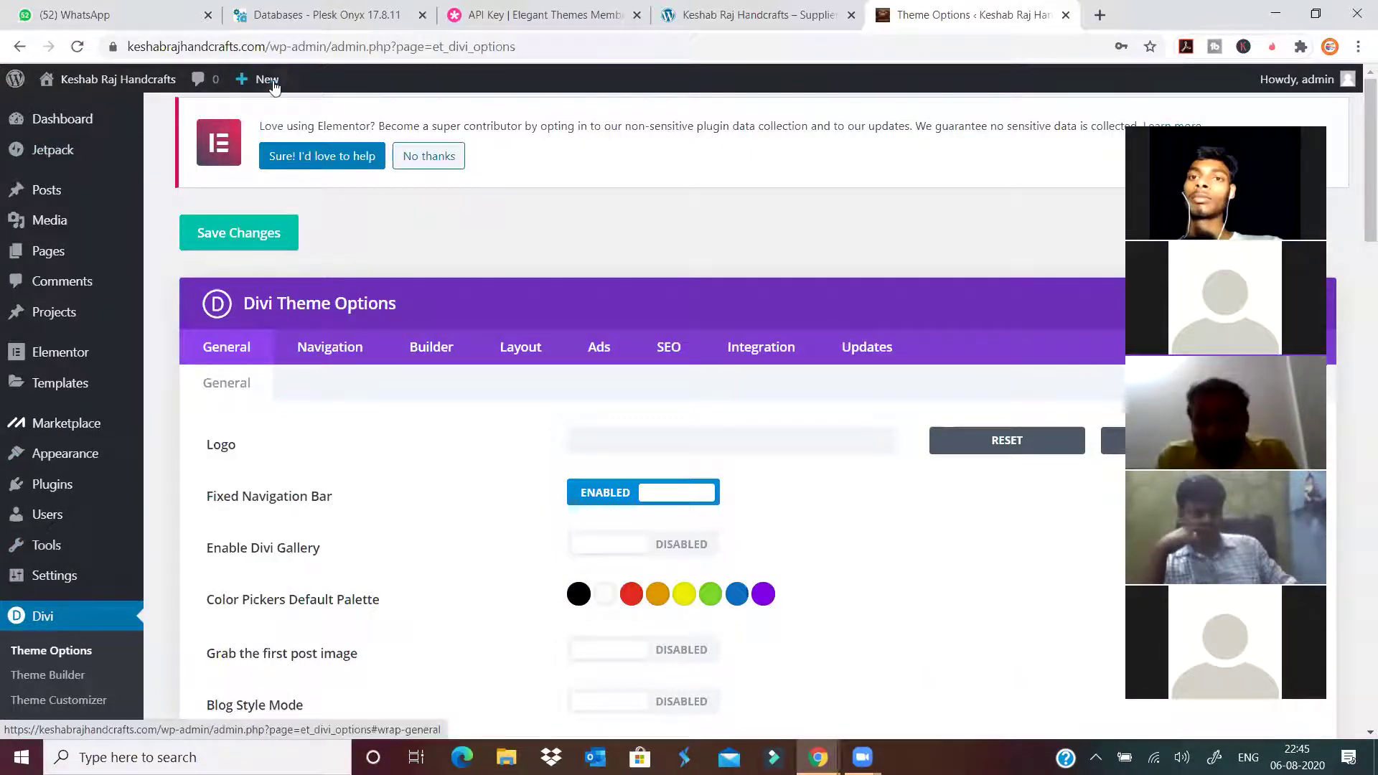
Create a new page, dismiss the editor's welcome guide, and place the cursor in the title field.
mouse_move(272, 85)
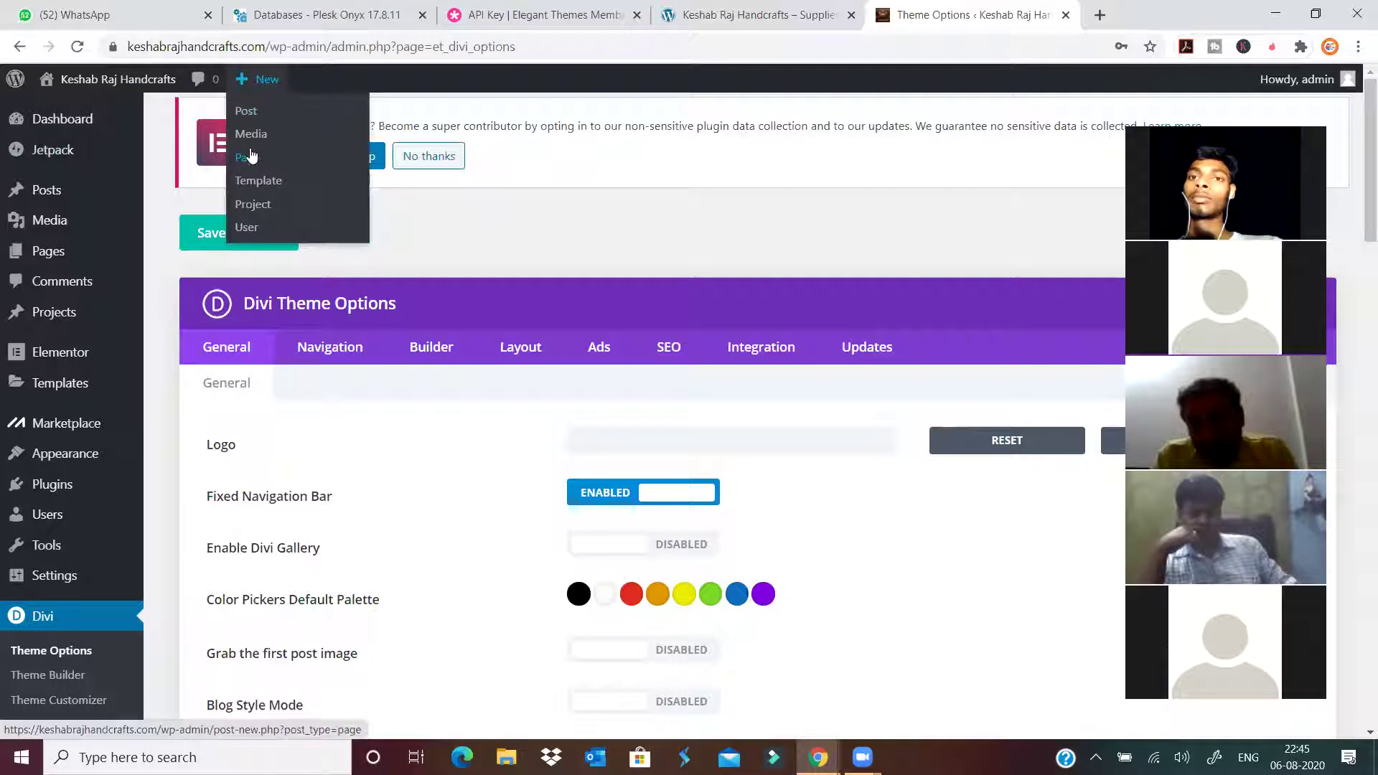
left_click(253, 180)
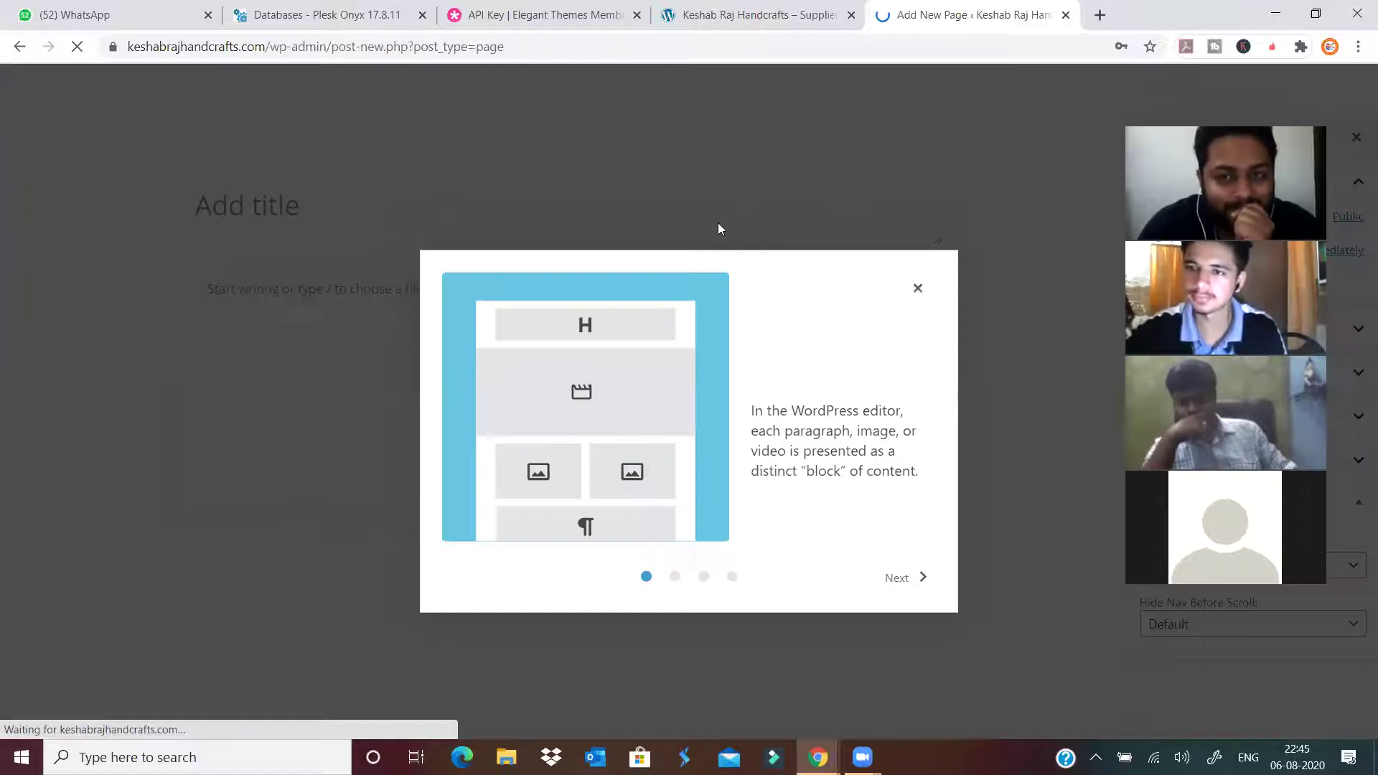
left_click(918, 259)
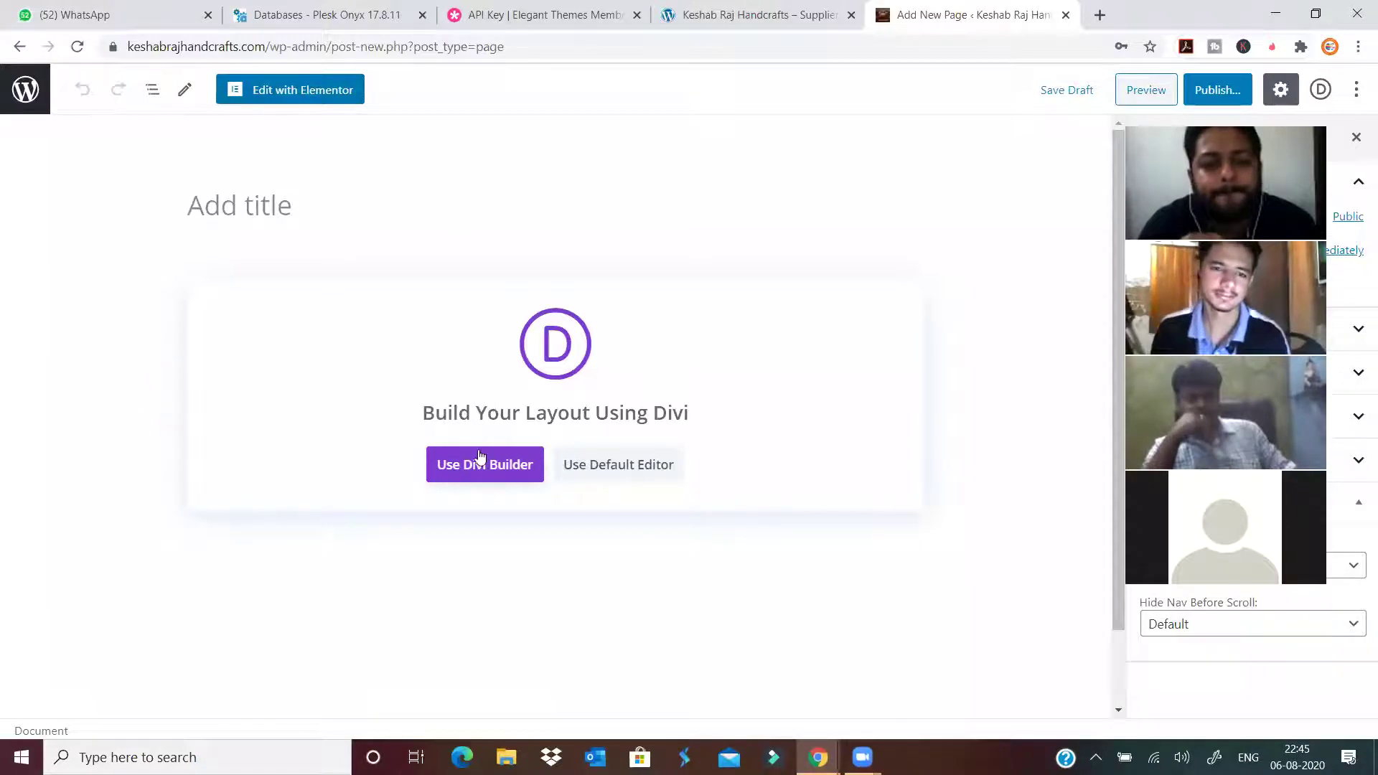
left_click(300, 213)
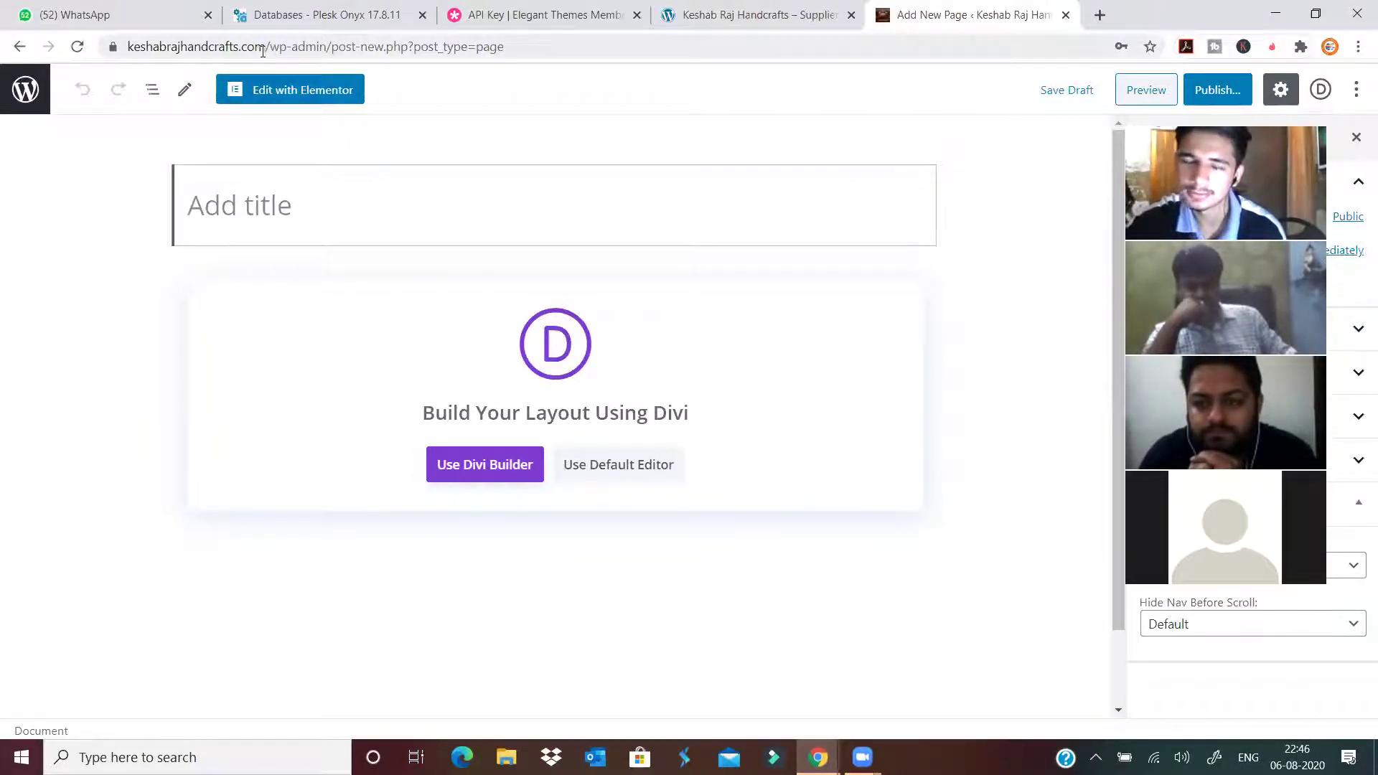
left_click_drag(265, 46, 77, 46)
key("ctrl+c")
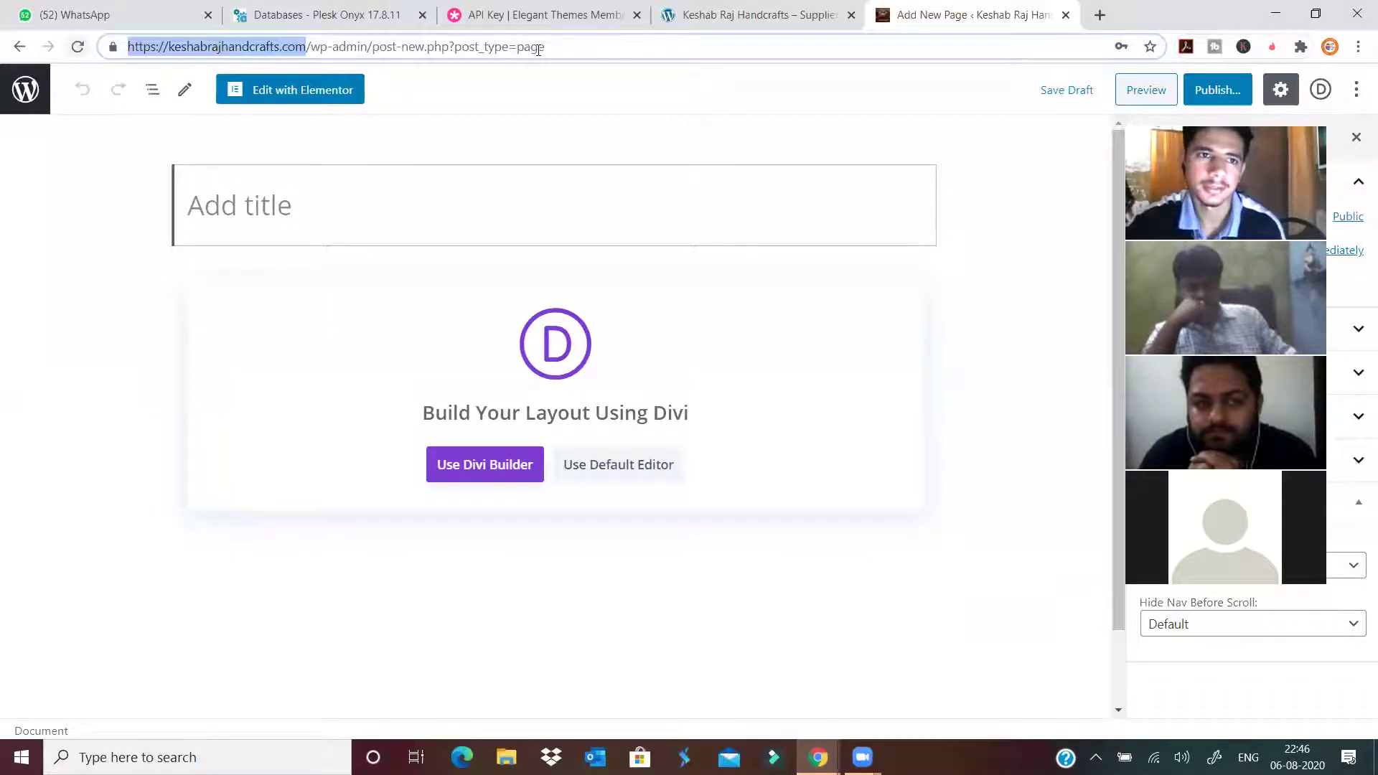
left_click(1359, 45)
left_click(1293, 113)
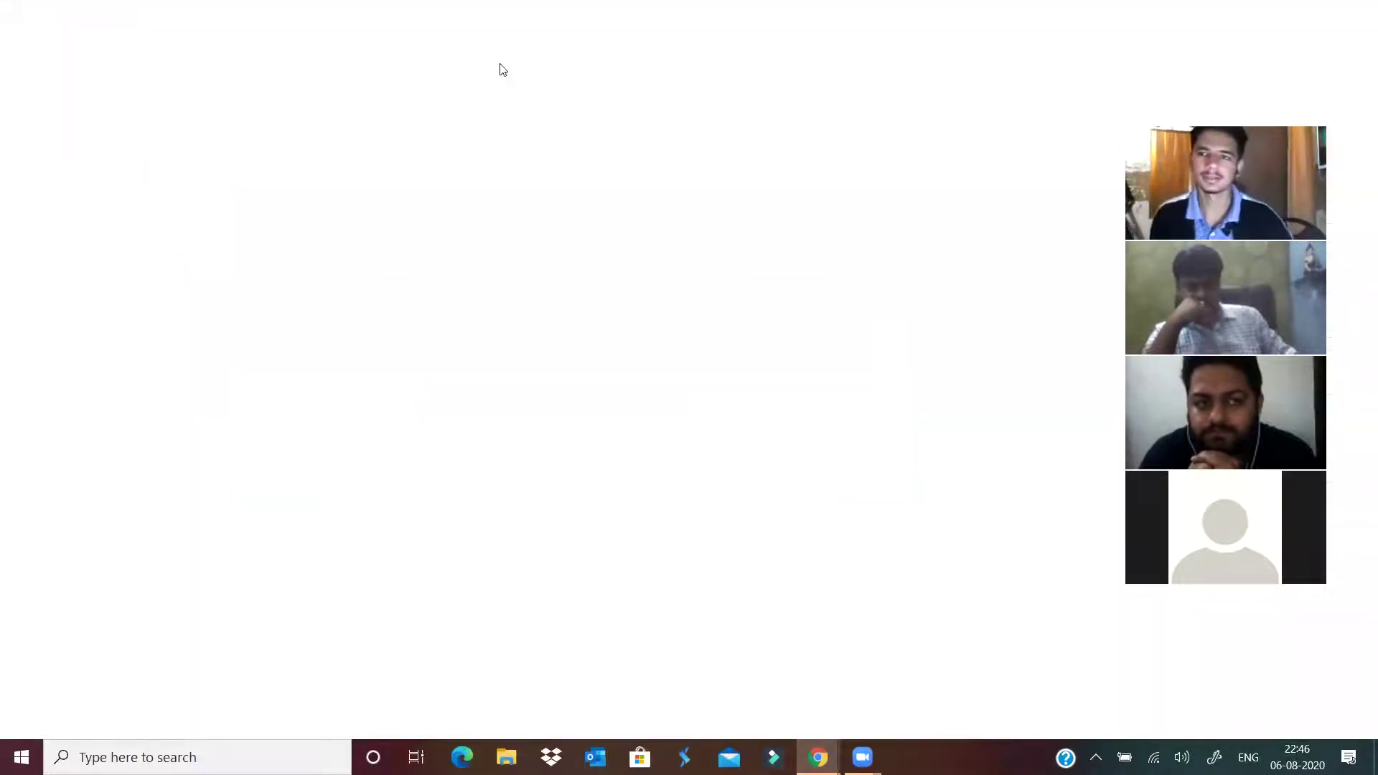
key("ctrl+v")
key("Return")
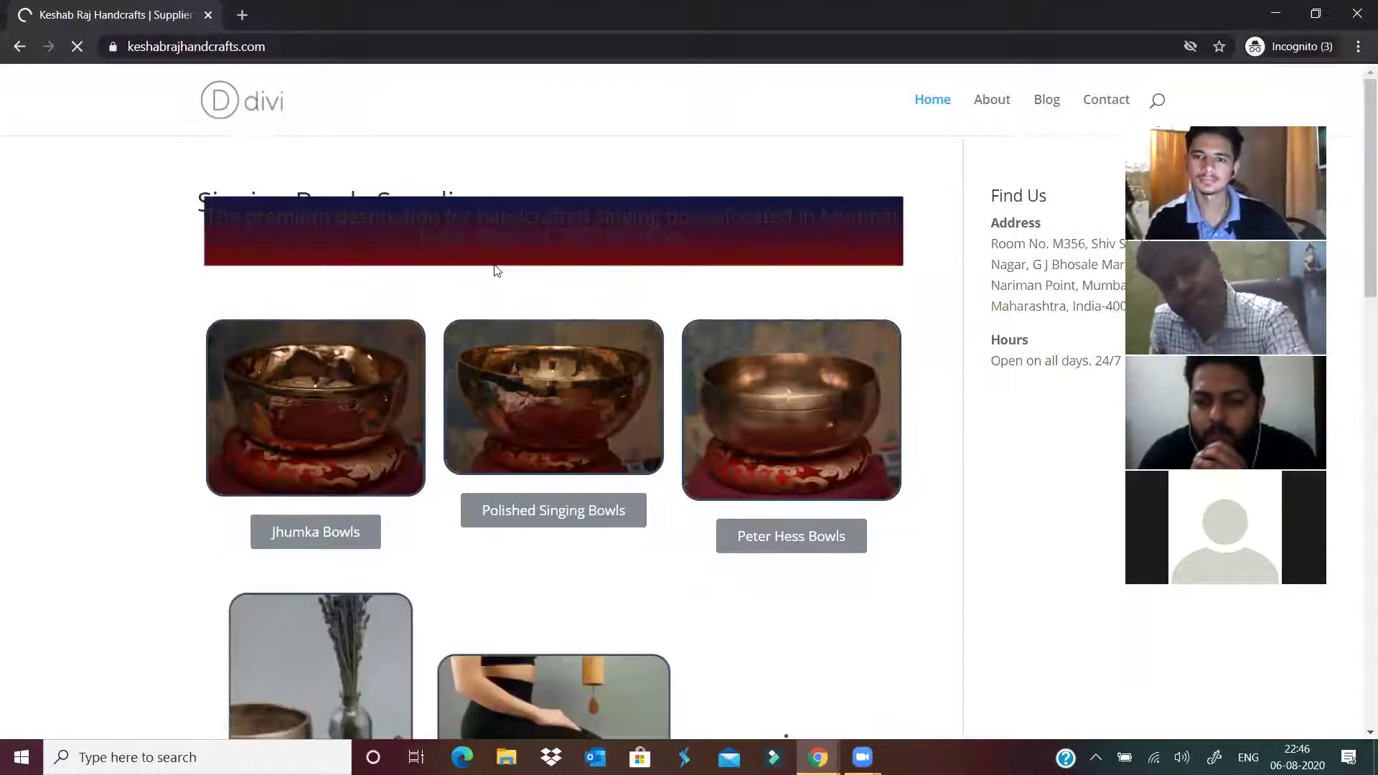
Examine the live homepage's header, singing bowl images, gallery and customer reviews section under the Divi theme.
left_click(819, 758)
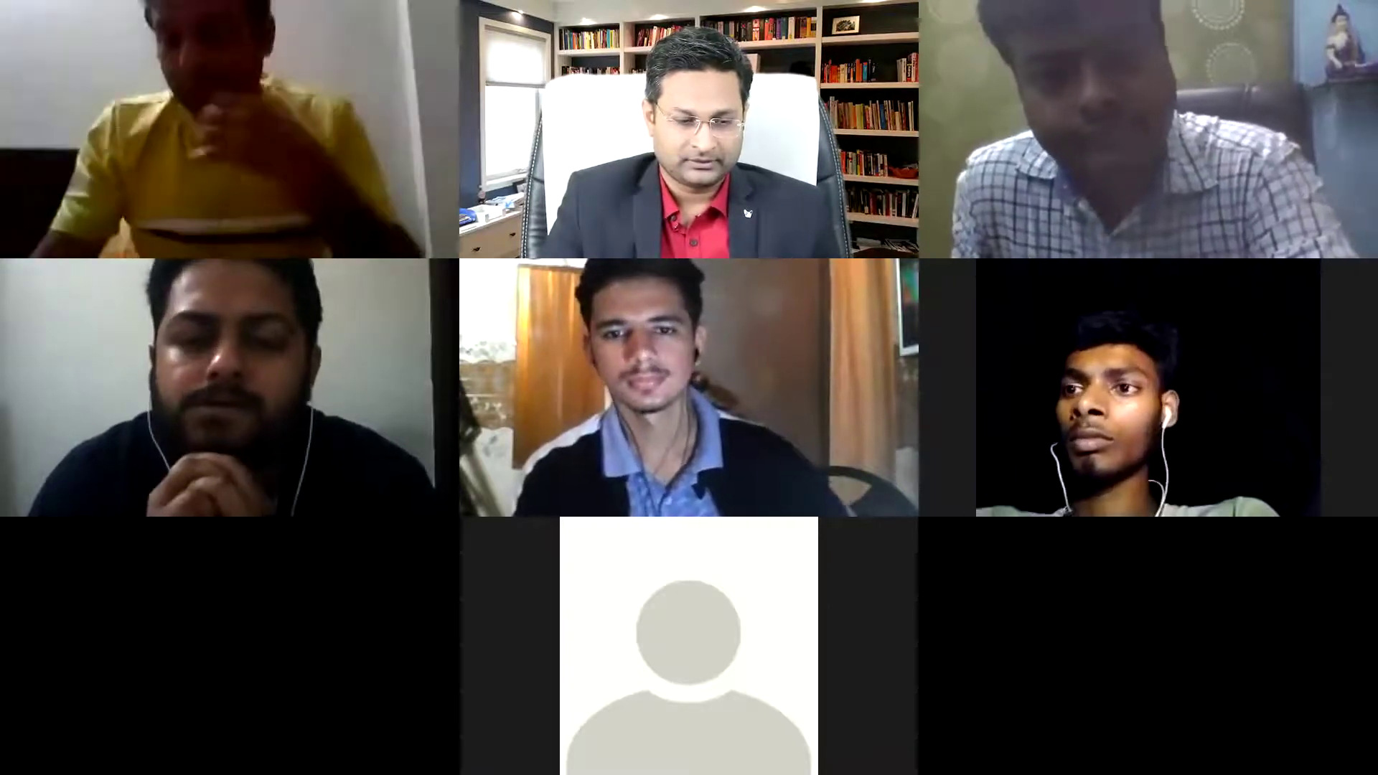
scroll(333, 409, "down", 15)
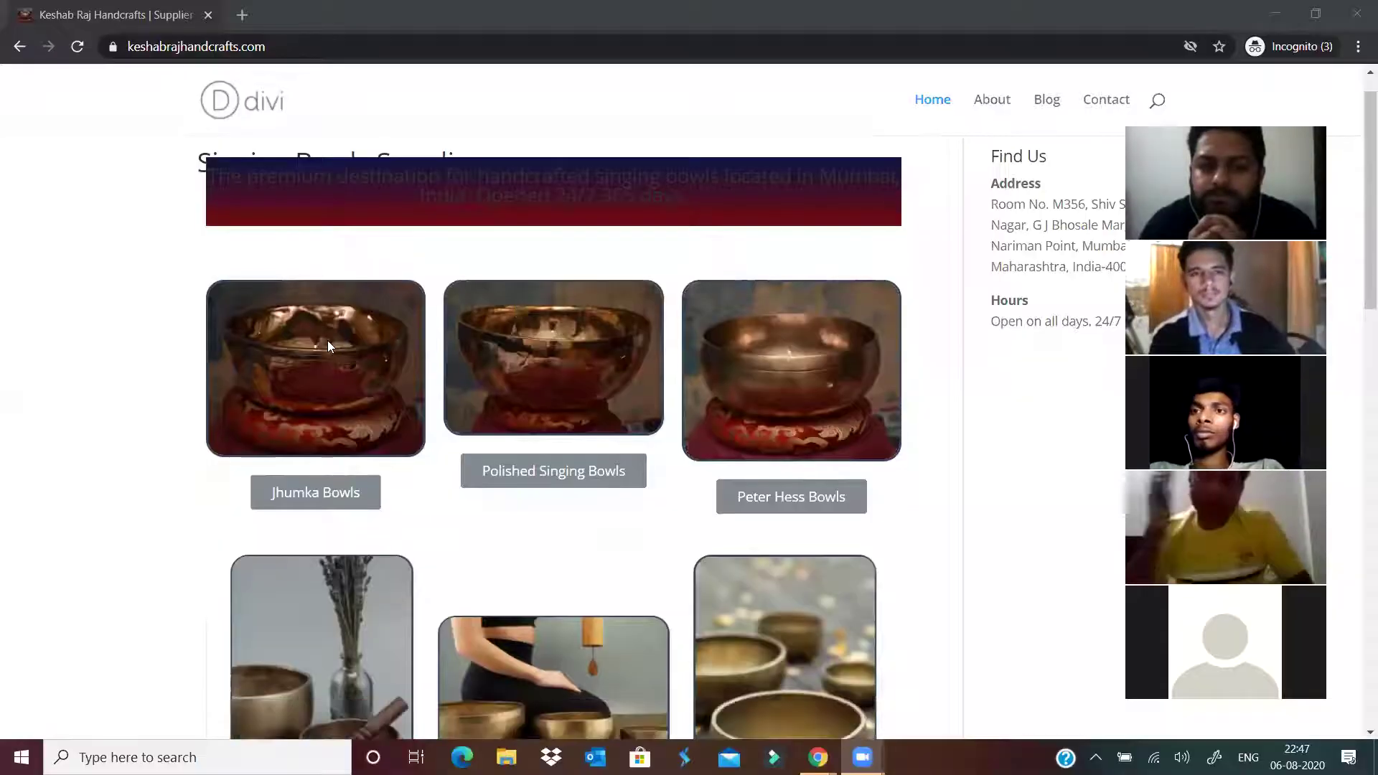
scroll(336, 414, "up", 8)
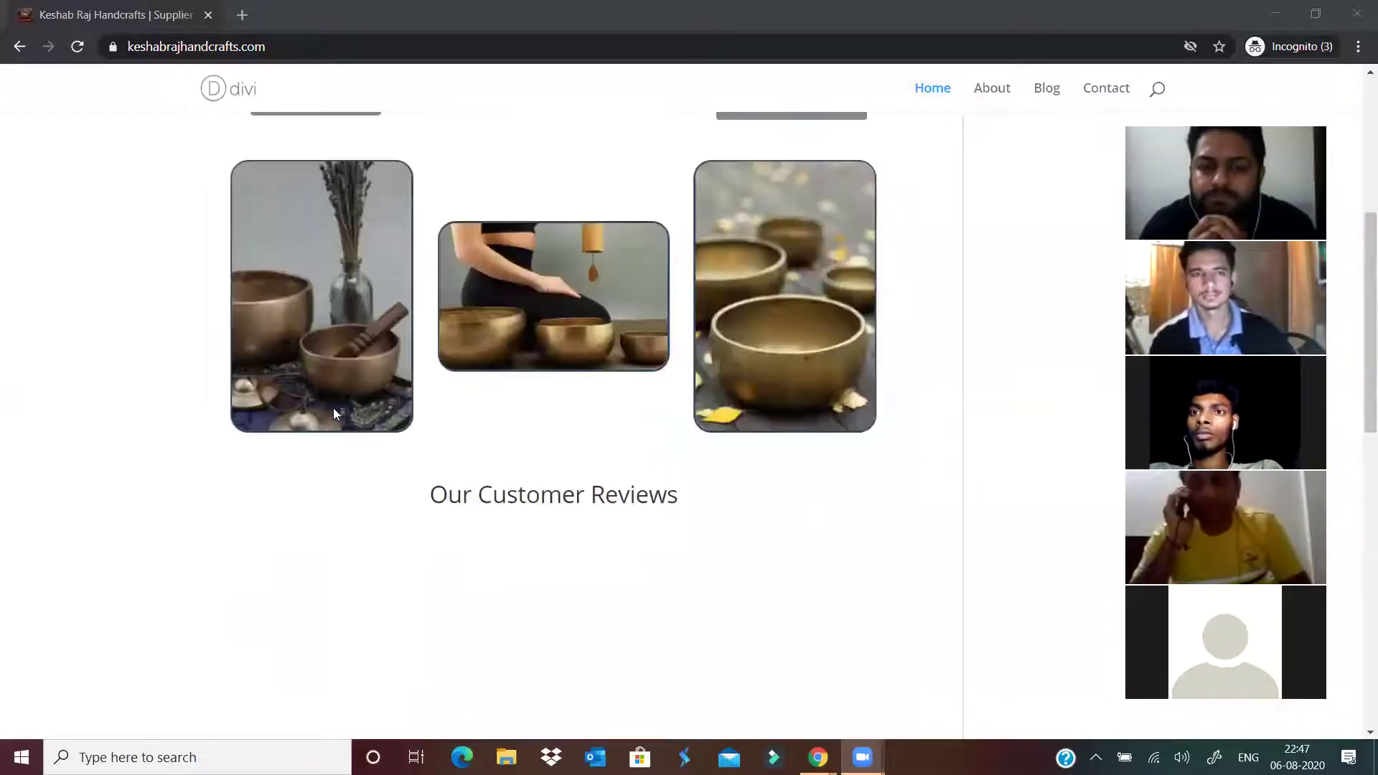
scroll(336, 414, "up", 7)
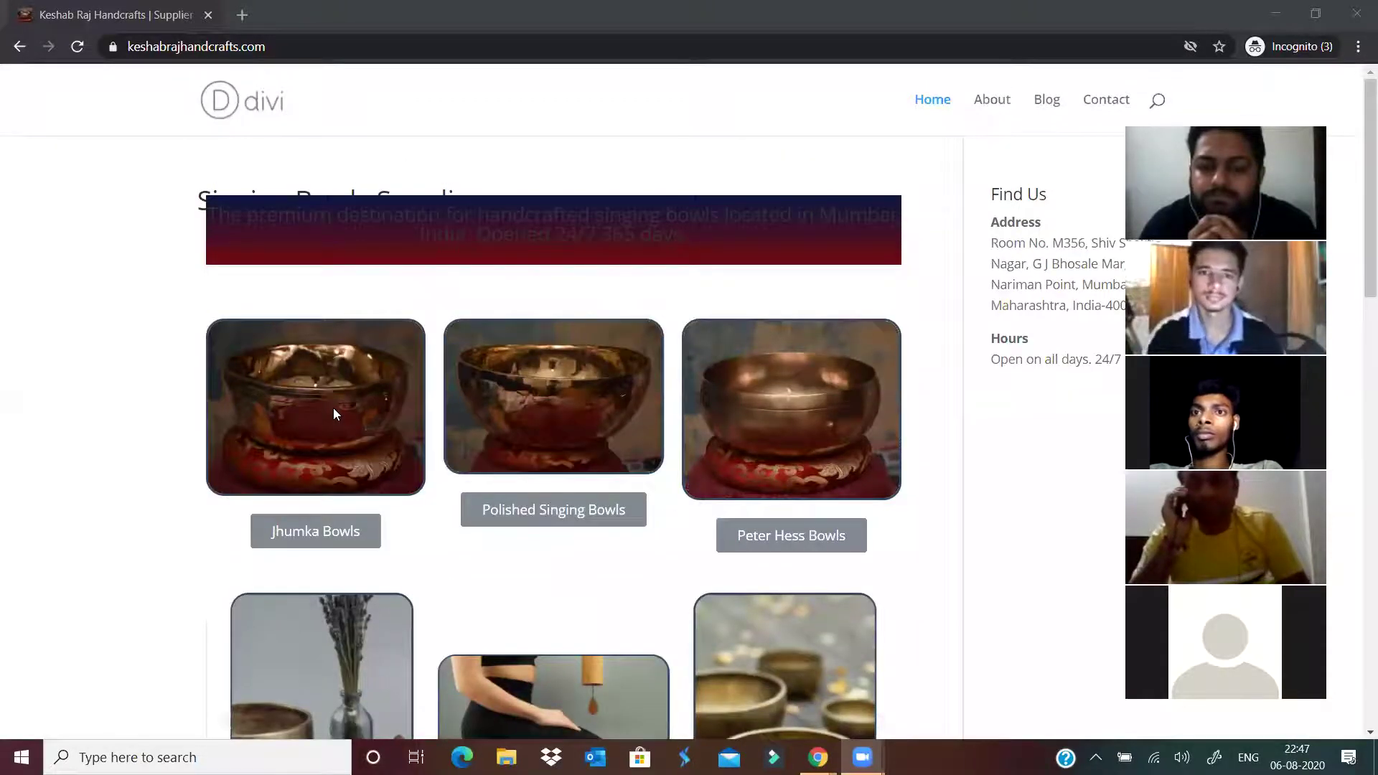
scroll(566, 316, "down", 8)
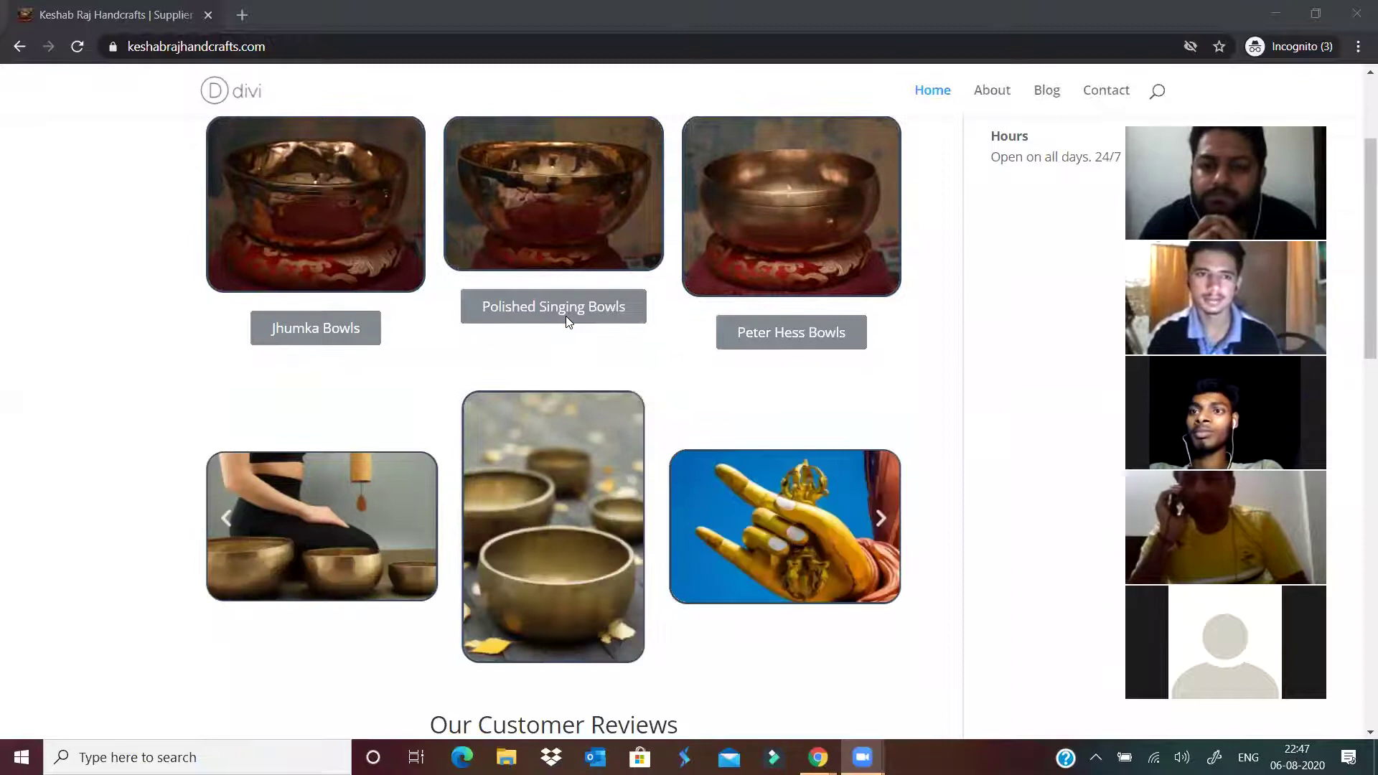
Return from the incognito homepage to the new page's editor, title the page "Home DIvi" and publish it.
scroll(566, 320, "up", 8)
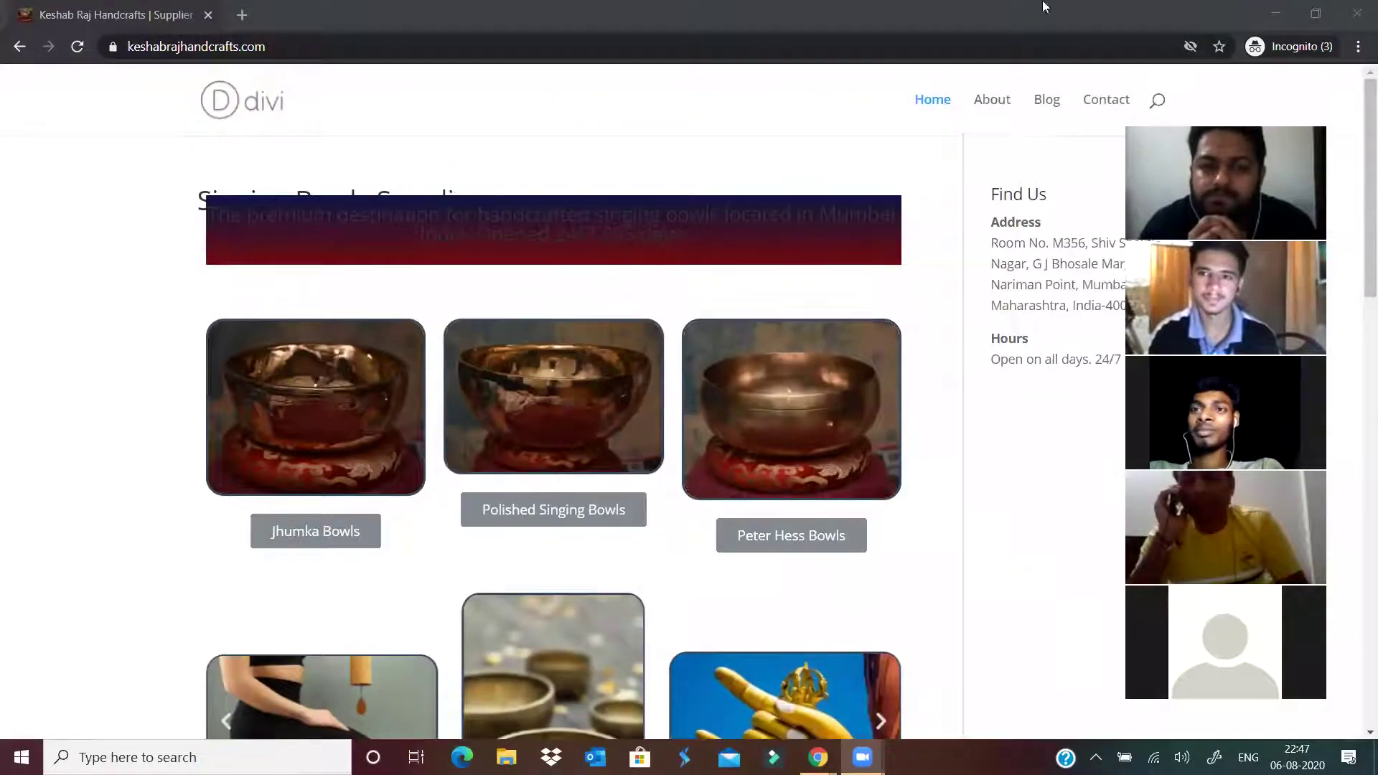
left_click(1276, 13)
left_click(408, 204)
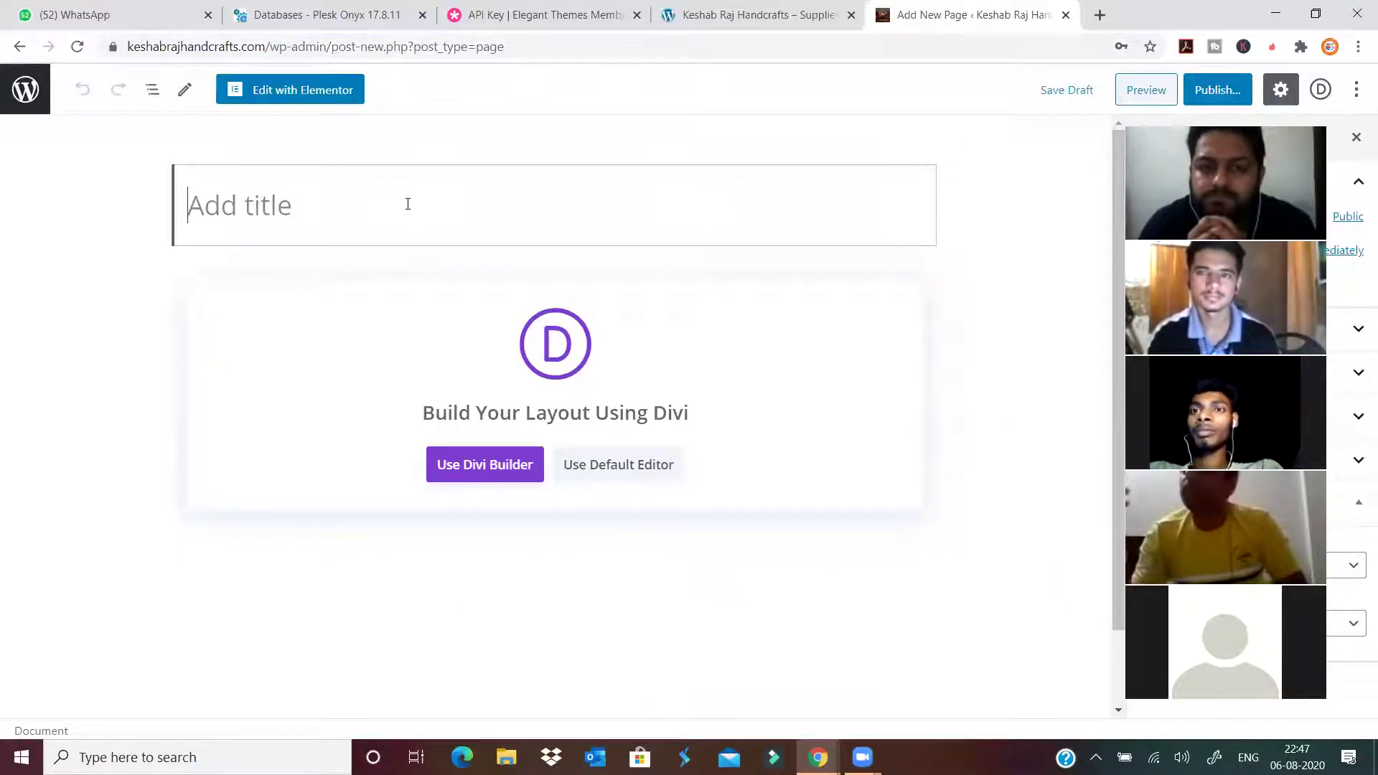
type("Home")
type("DIvi")
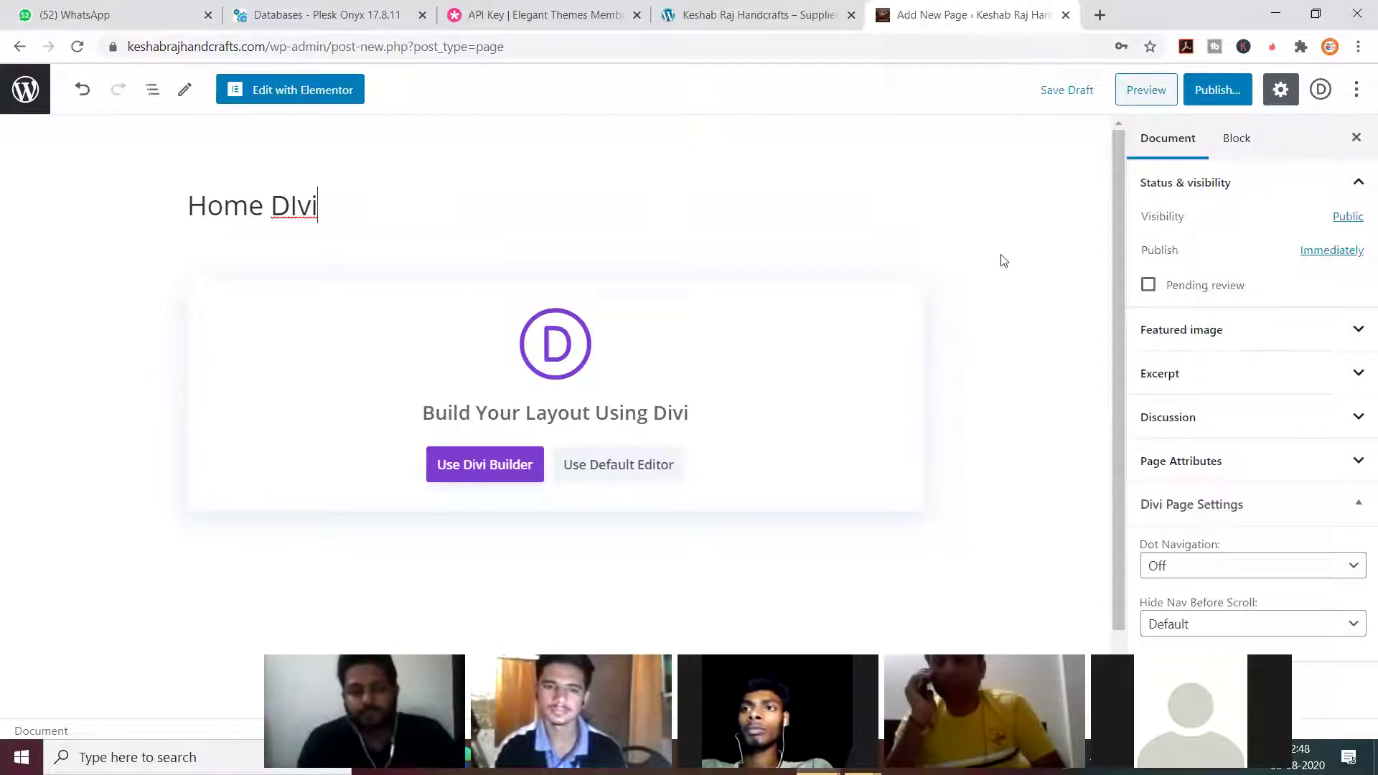
left_click(1220, 89)
left_click(1251, 89)
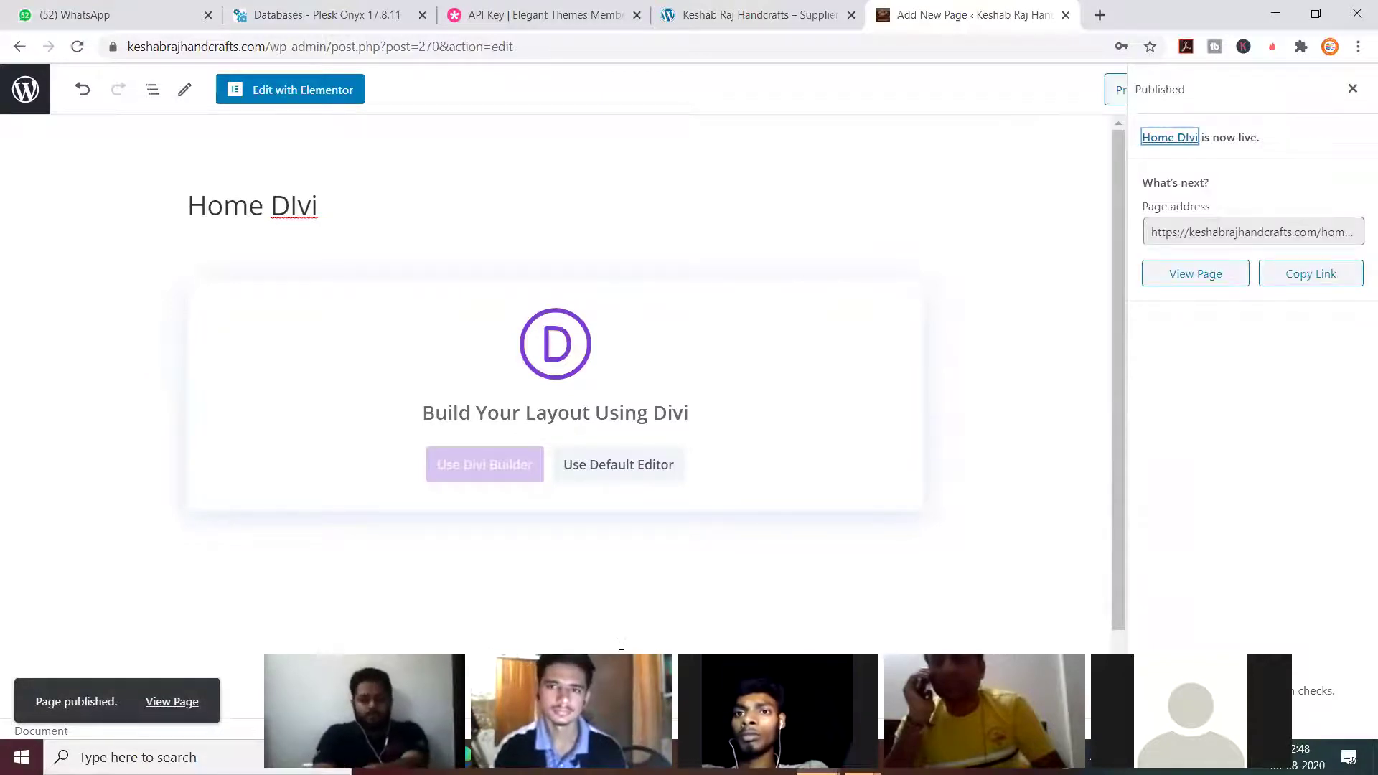
Open the published page in the Divi Builder, skip the welcome tour and choose to browse the premade layouts.
left_click(474, 479)
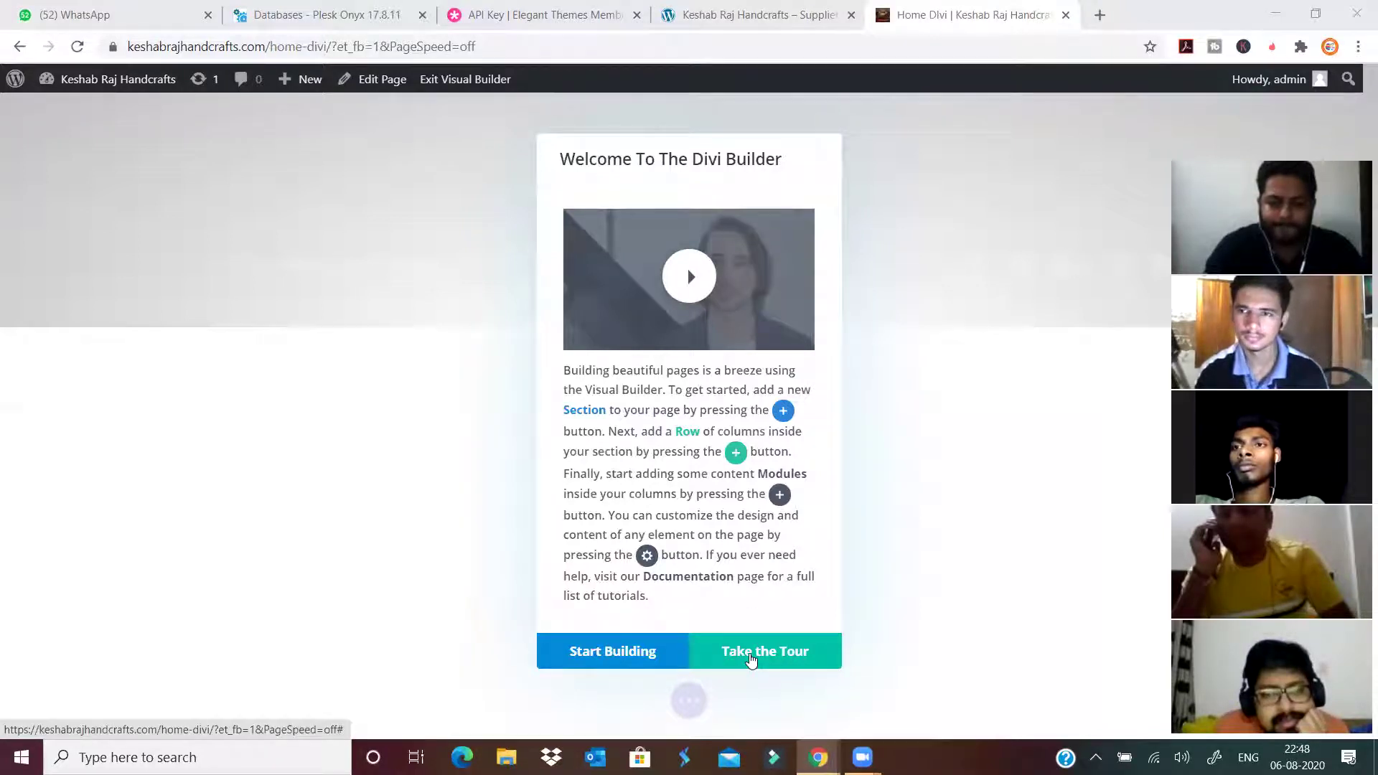
left_click(612, 652)
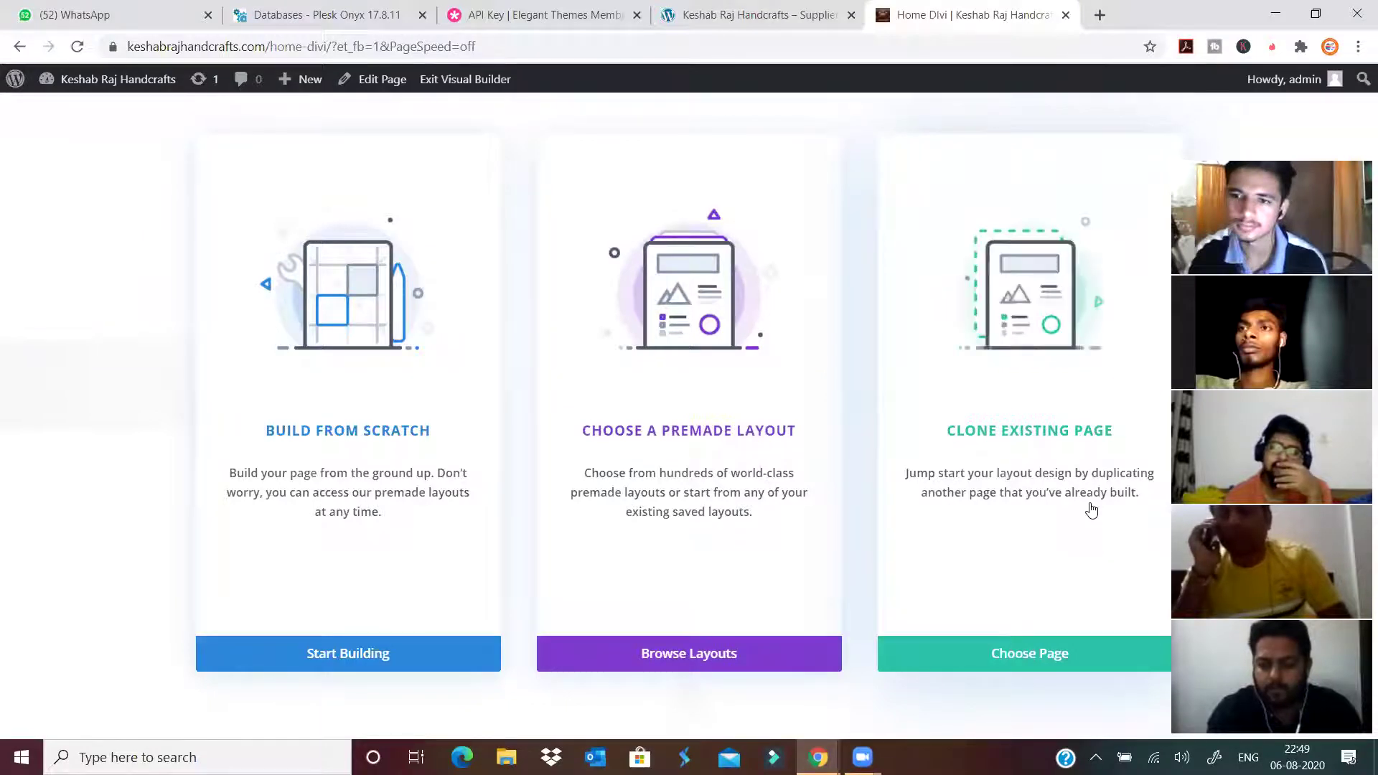
left_click(683, 655)
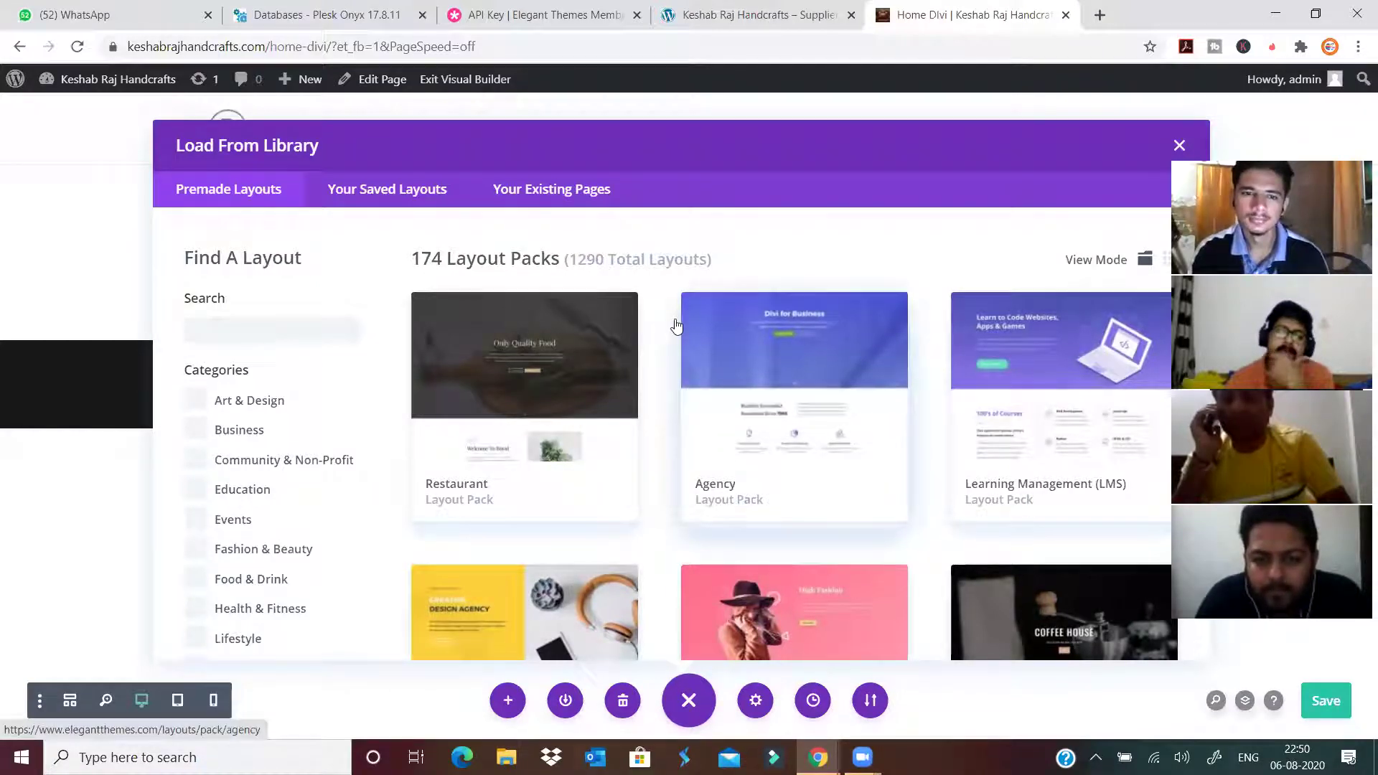
Look through the premade layout packs in the Divi library, examining the categories and the range of business designs offered.
scroll(426, 432, "down", 5)
scroll(431, 437, "up", 5)
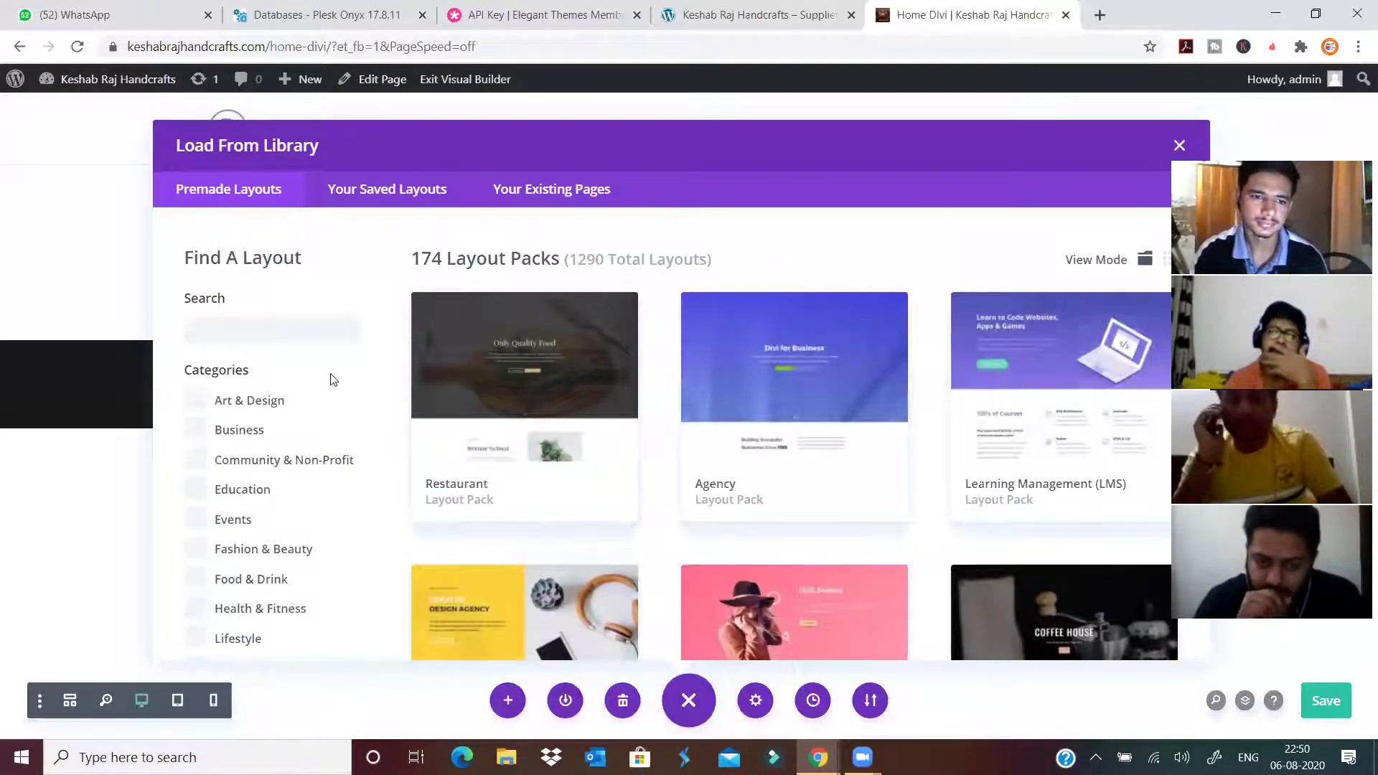
scroll(332, 378, "down", 1)
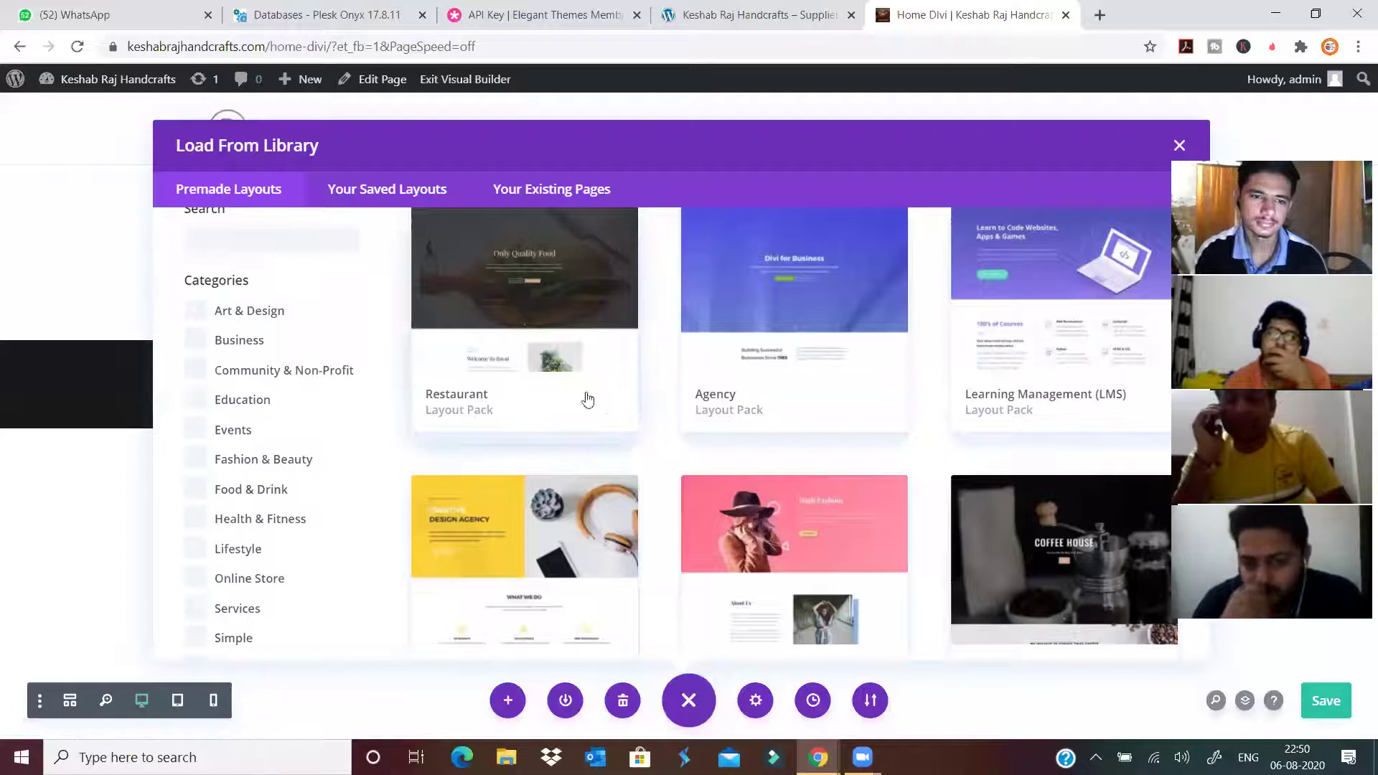
scroll(732, 425, "up", 1)
scroll(955, 399, "down", 5)
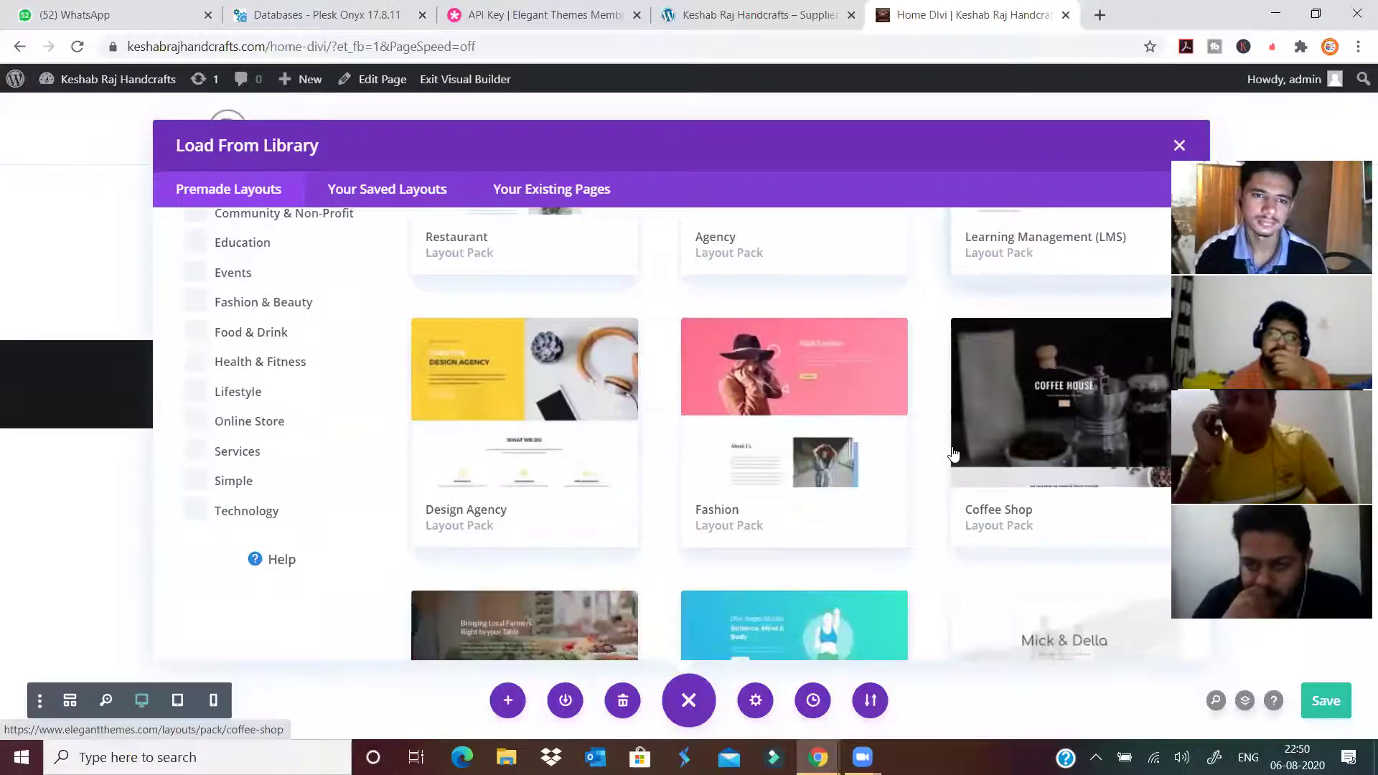
scroll(868, 459, "down", 3)
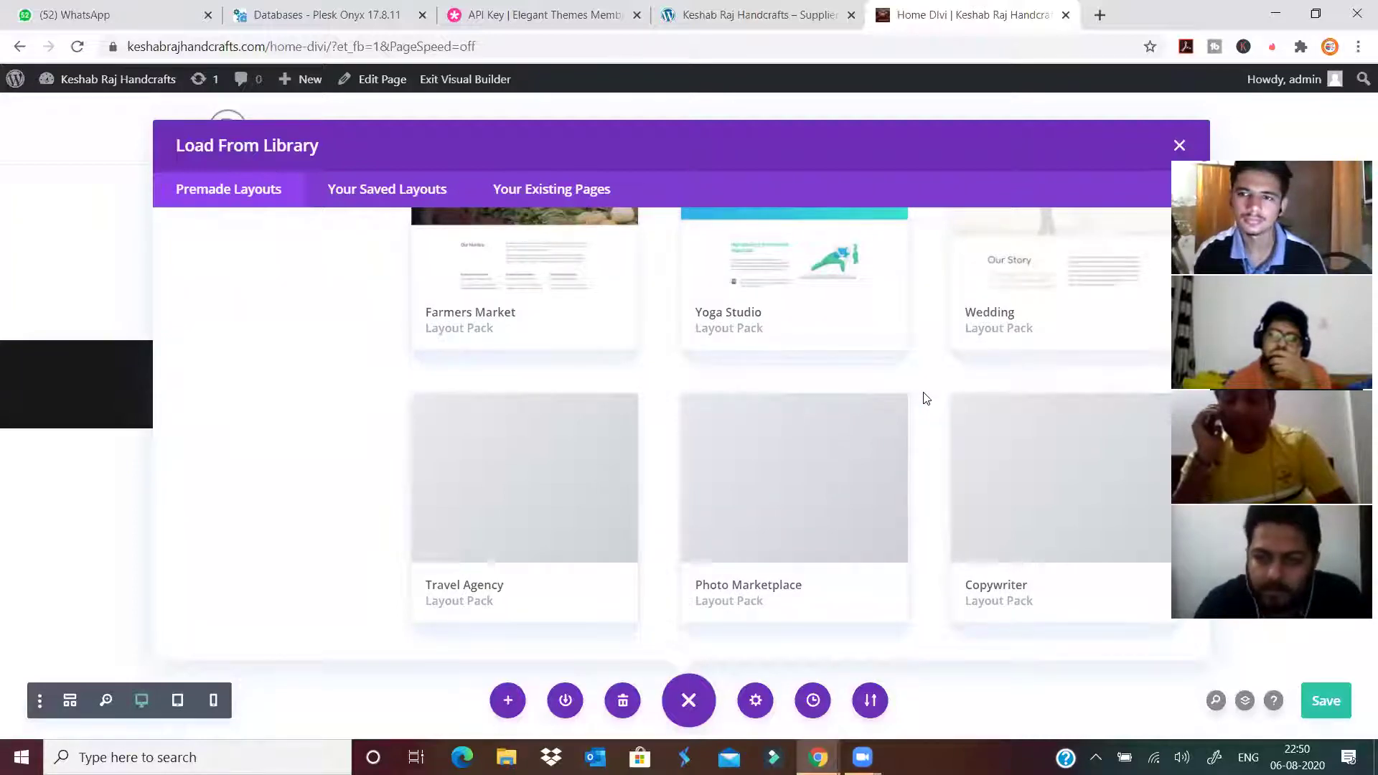
scroll(926, 398, "up", 4)
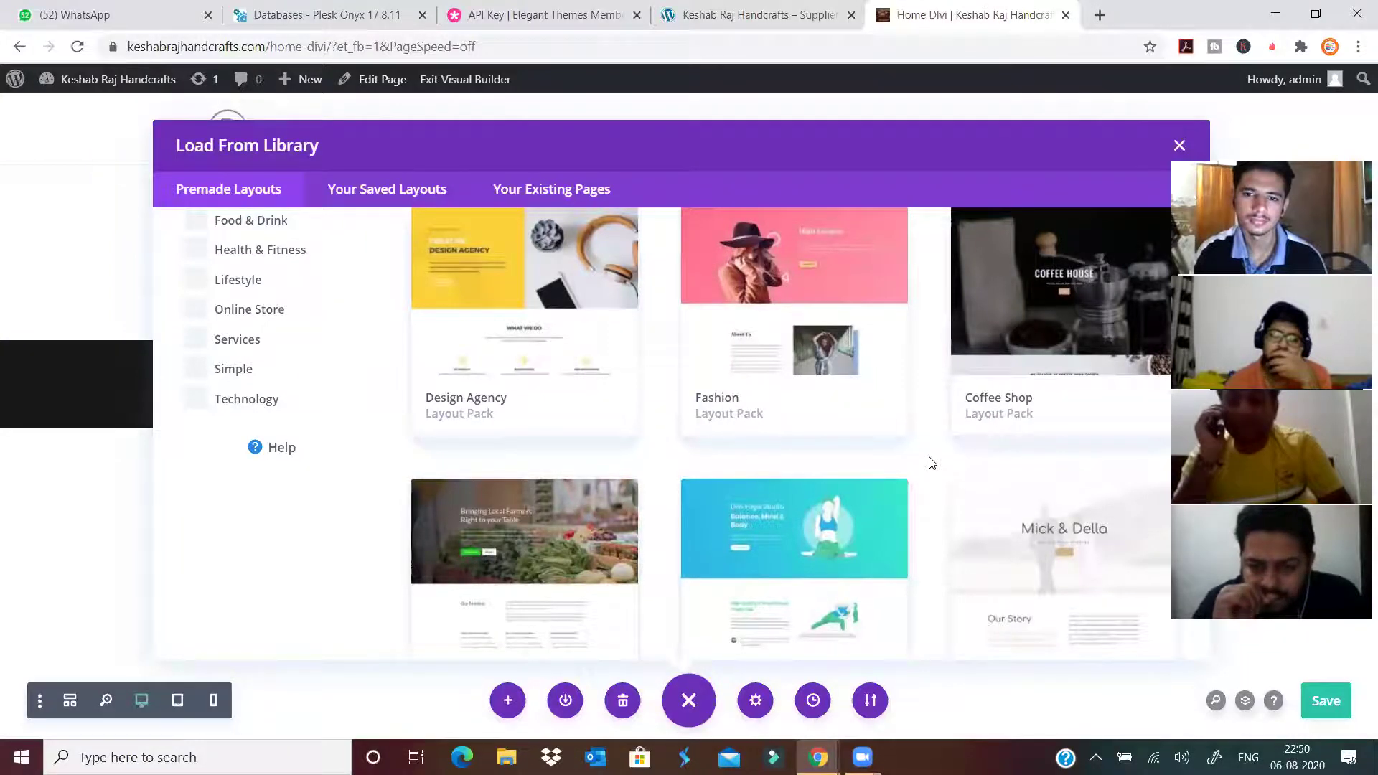
scroll(926, 468, "down", 7)
scroll(928, 465, "up", 2)
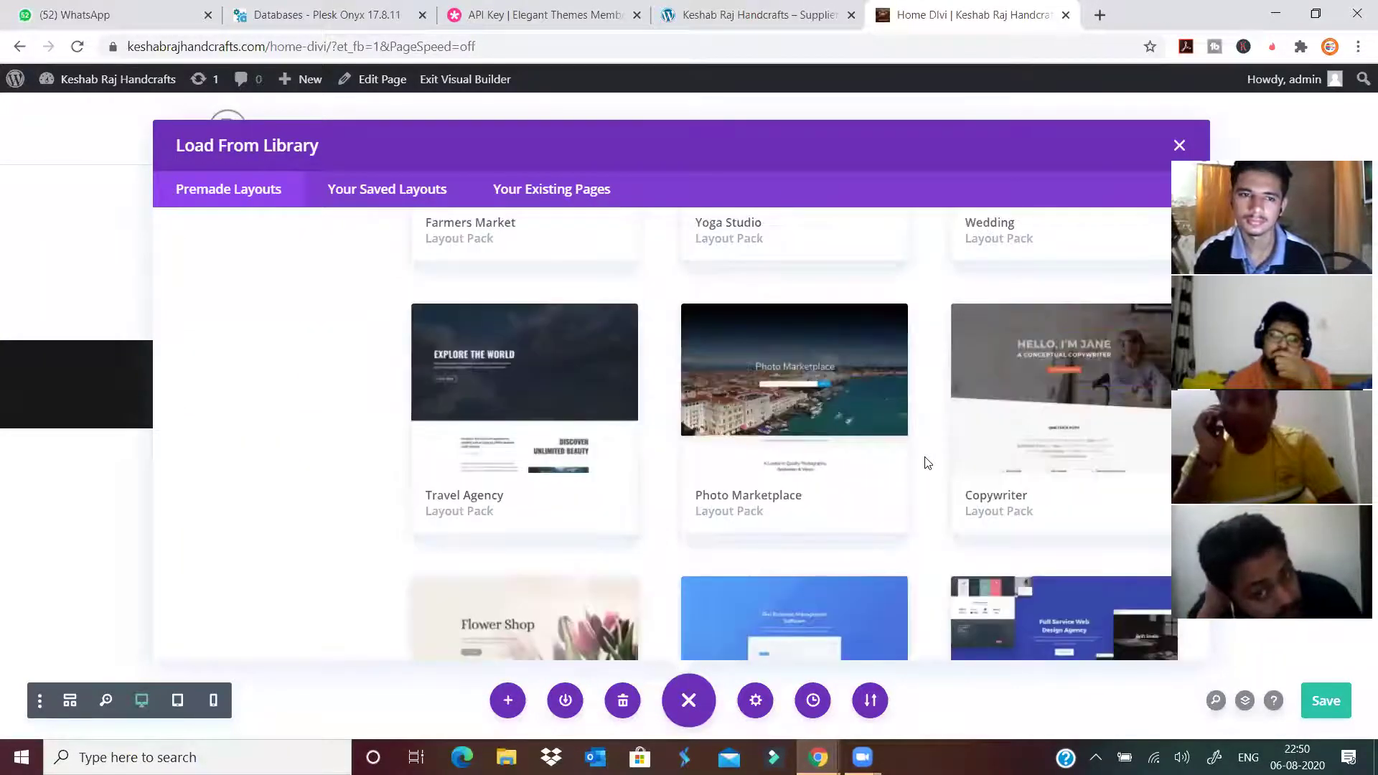
scroll(926, 463, "down", 2)
scroll(926, 463, "down", 1)
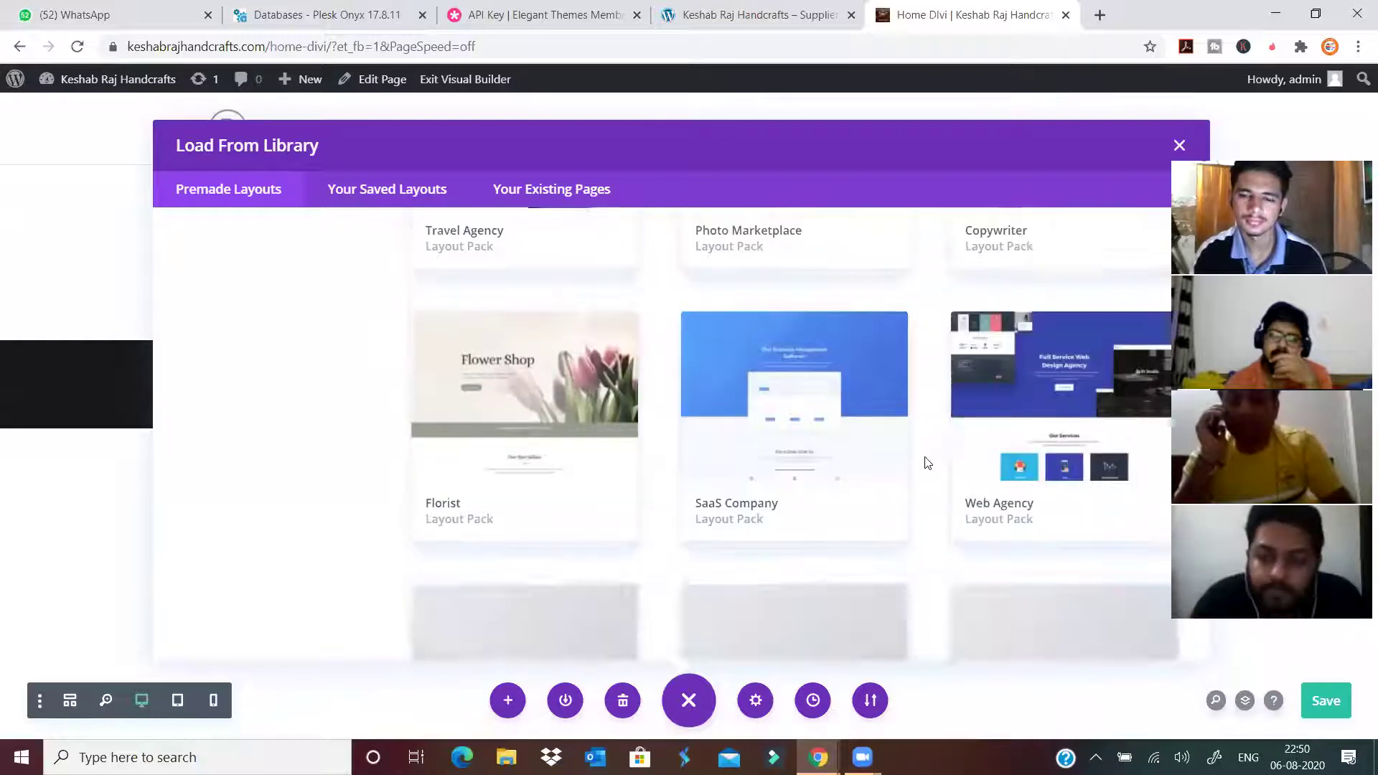
scroll(928, 463, "down", 1)
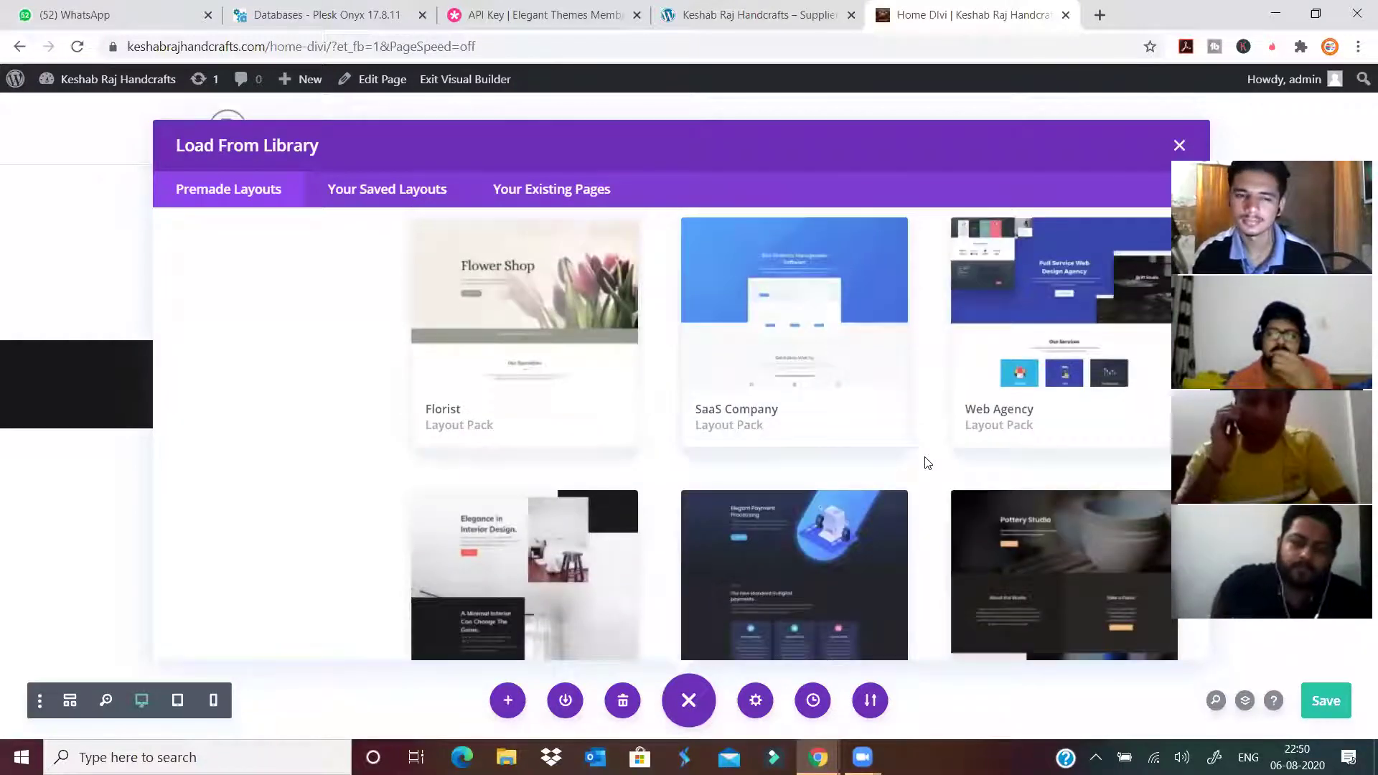
scroll(929, 463, "down", 2)
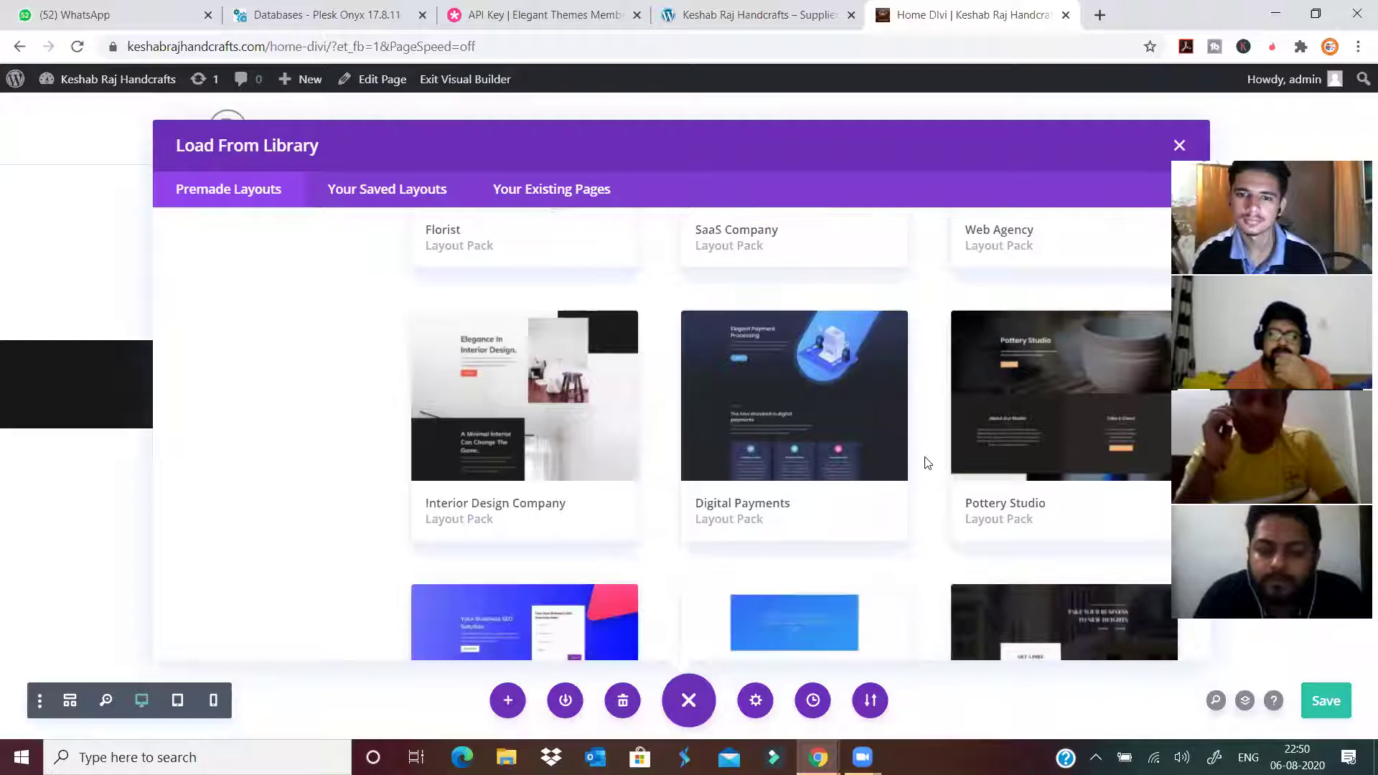
scroll(926, 463, "down", 1)
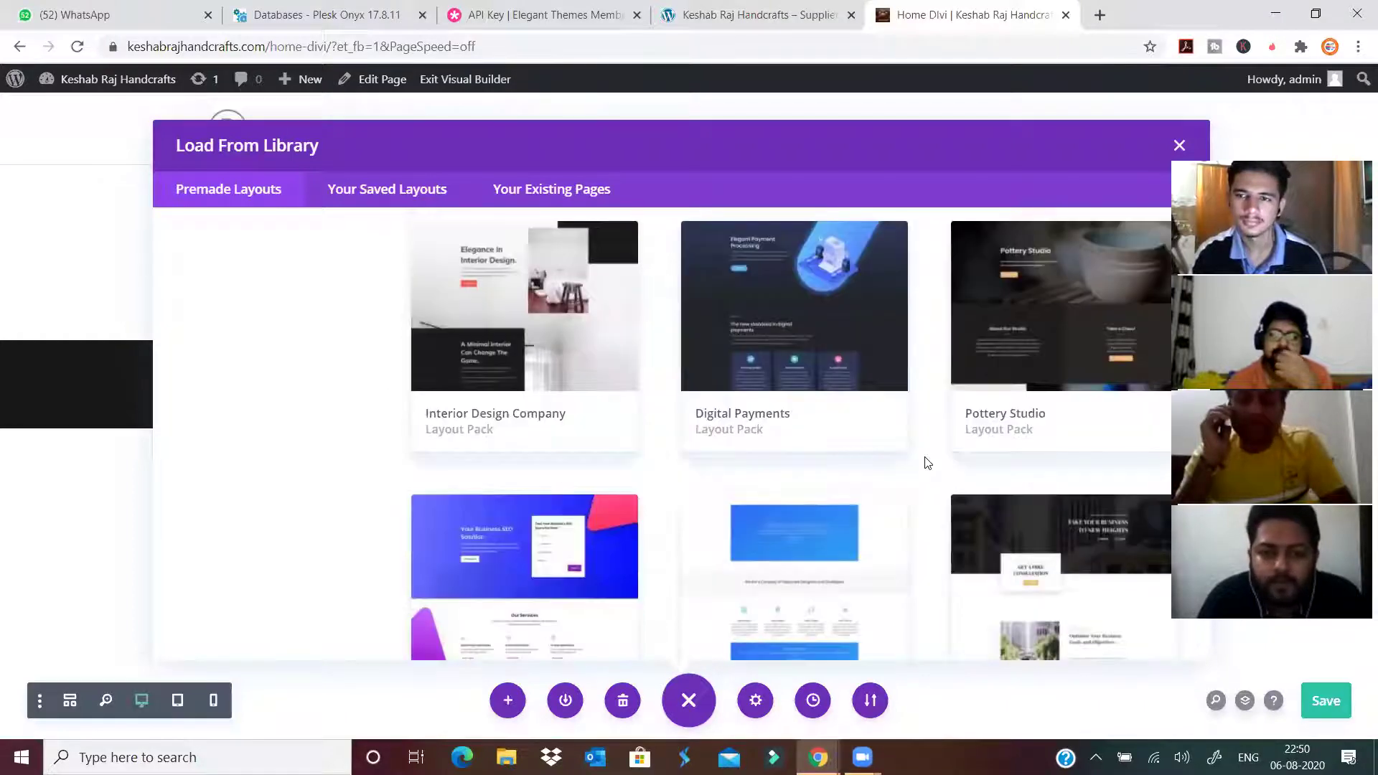
scroll(926, 463, "up", 2)
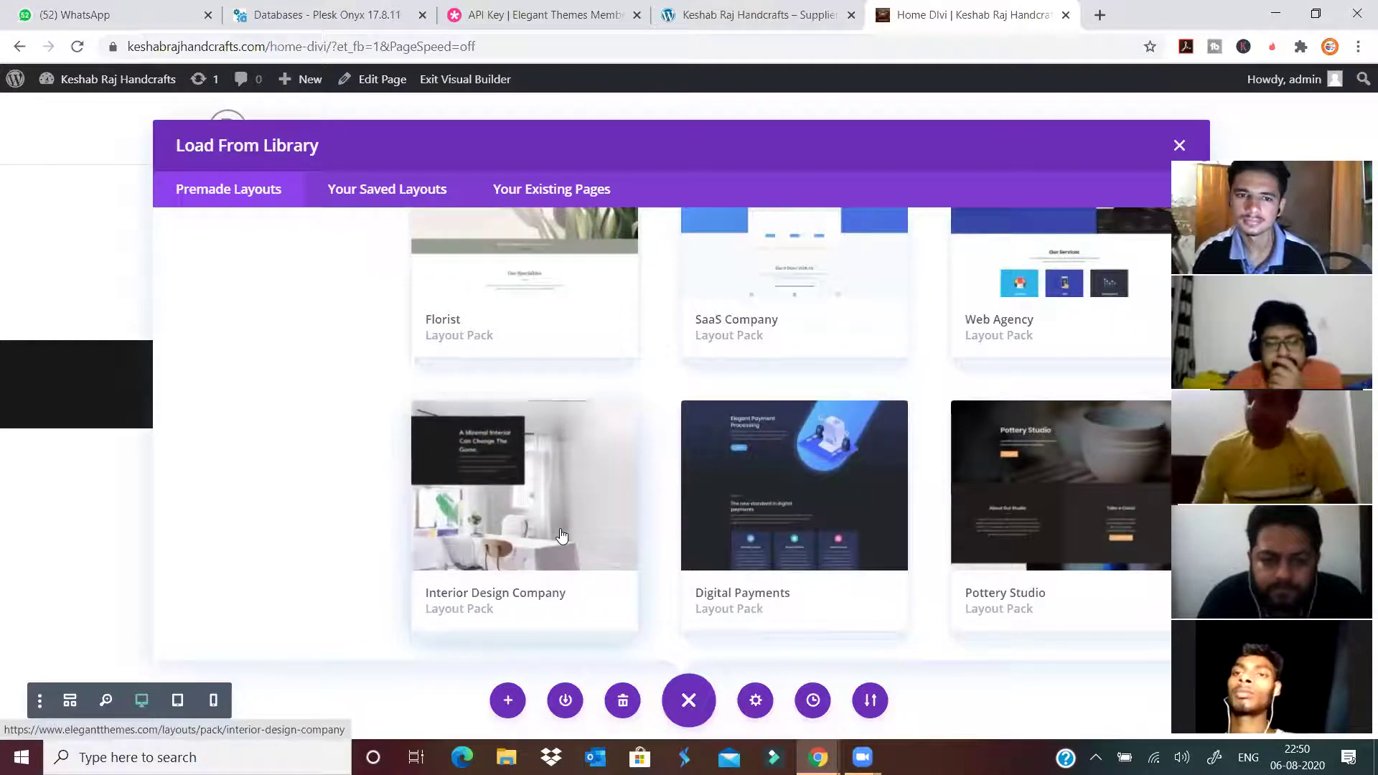
scroll(914, 493, "down", 6)
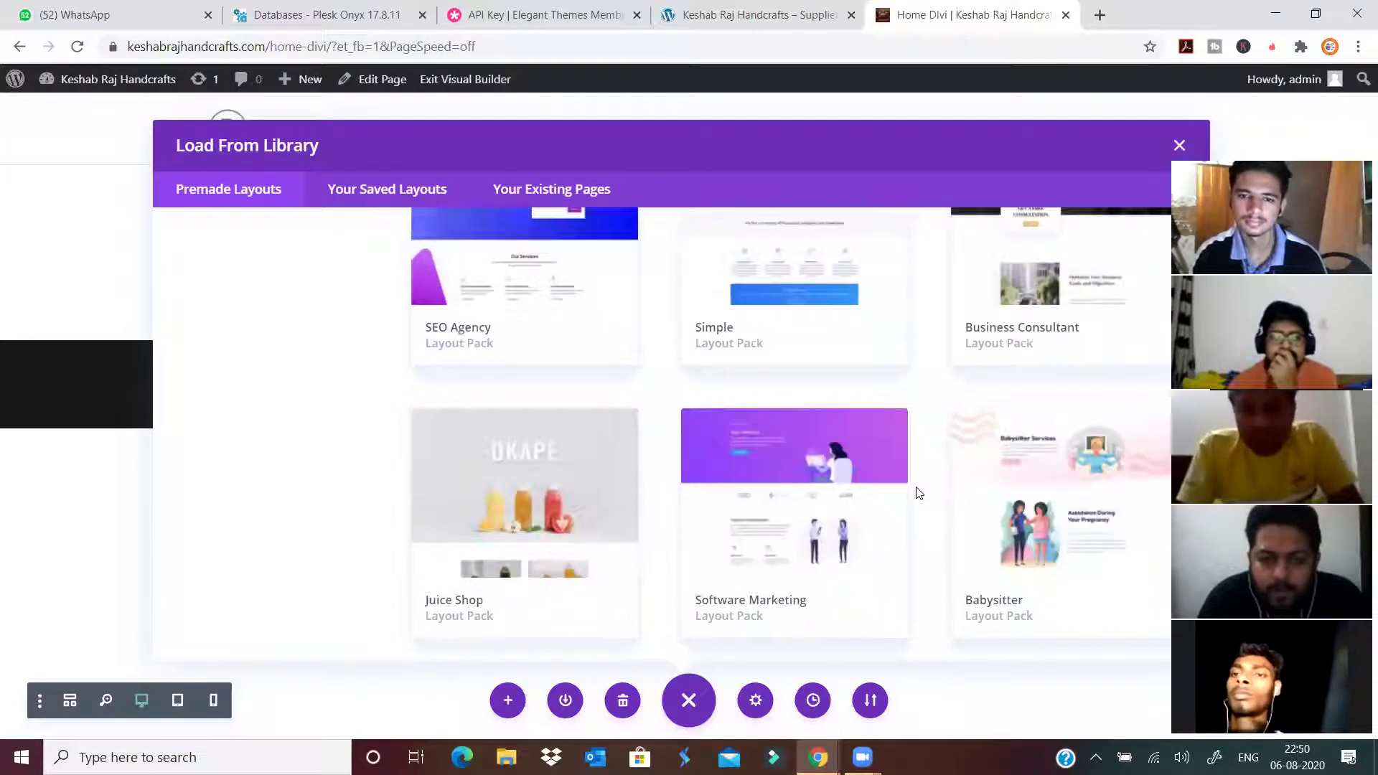
scroll(918, 493, "down", 3)
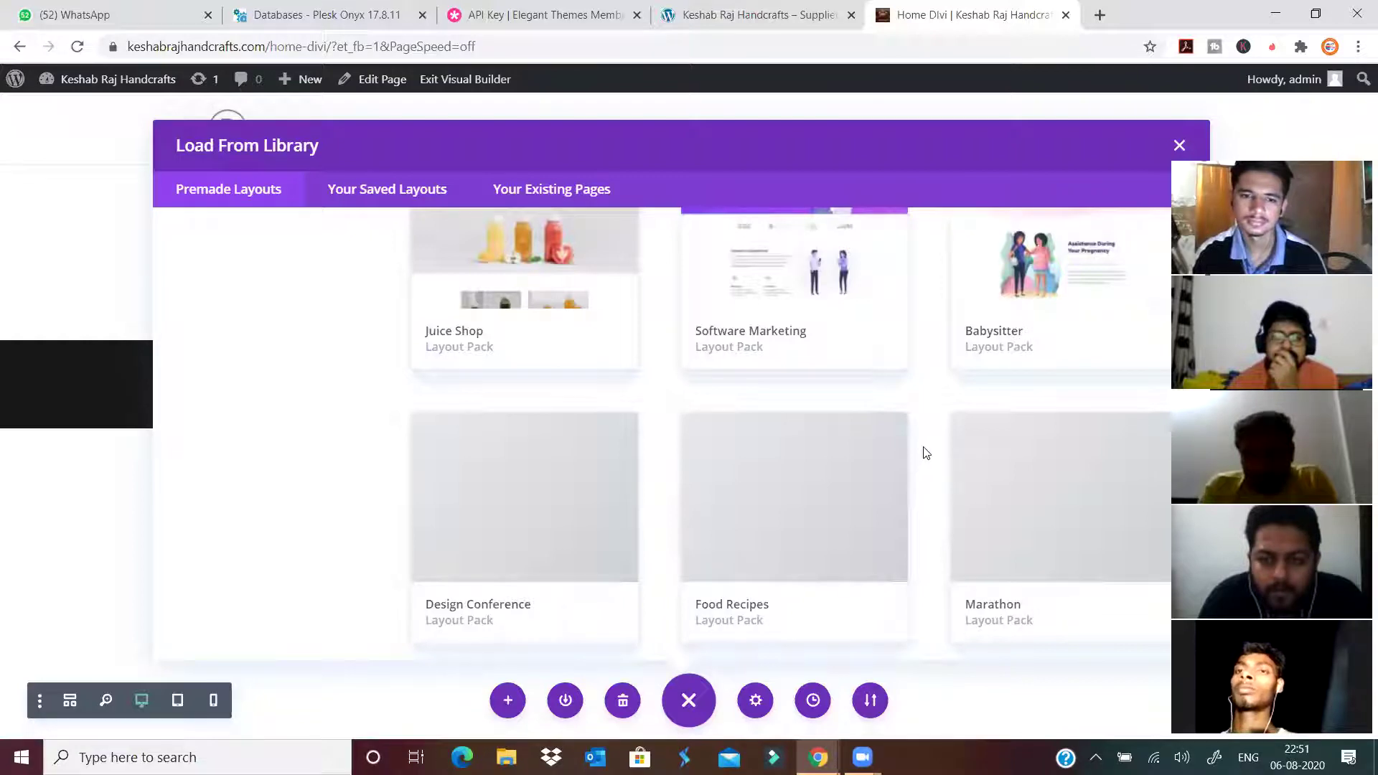
scroll(926, 453, "down", 5)
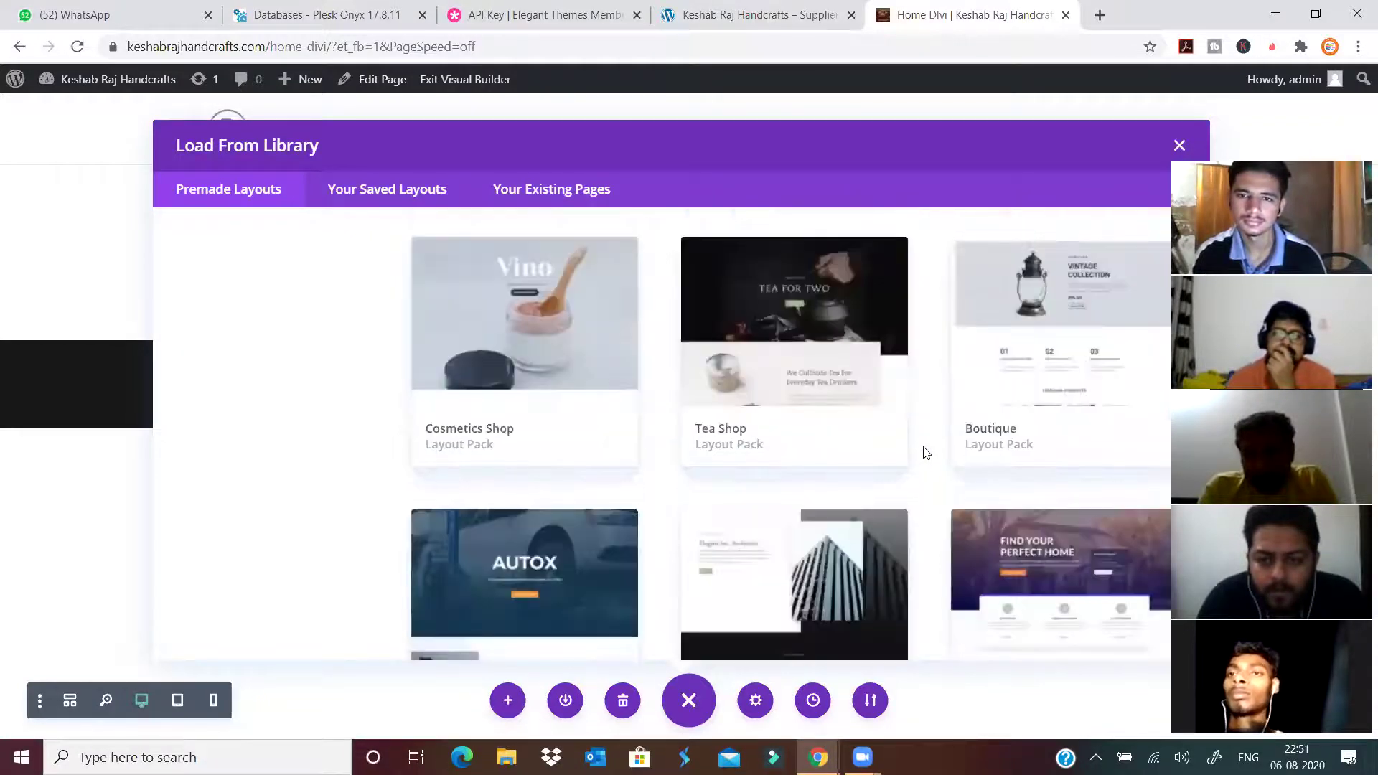
scroll(932, 447, "down", 6)
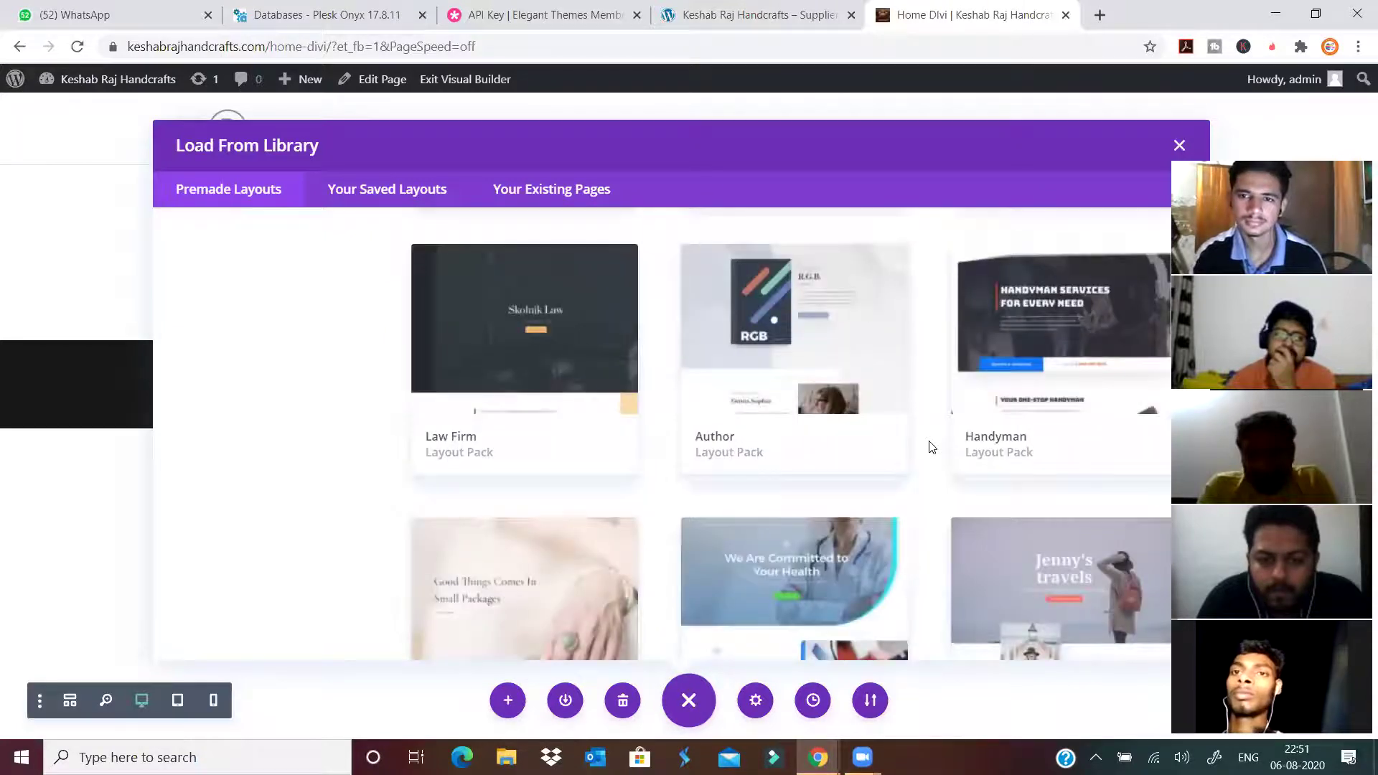
scroll(931, 447, "down", 7)
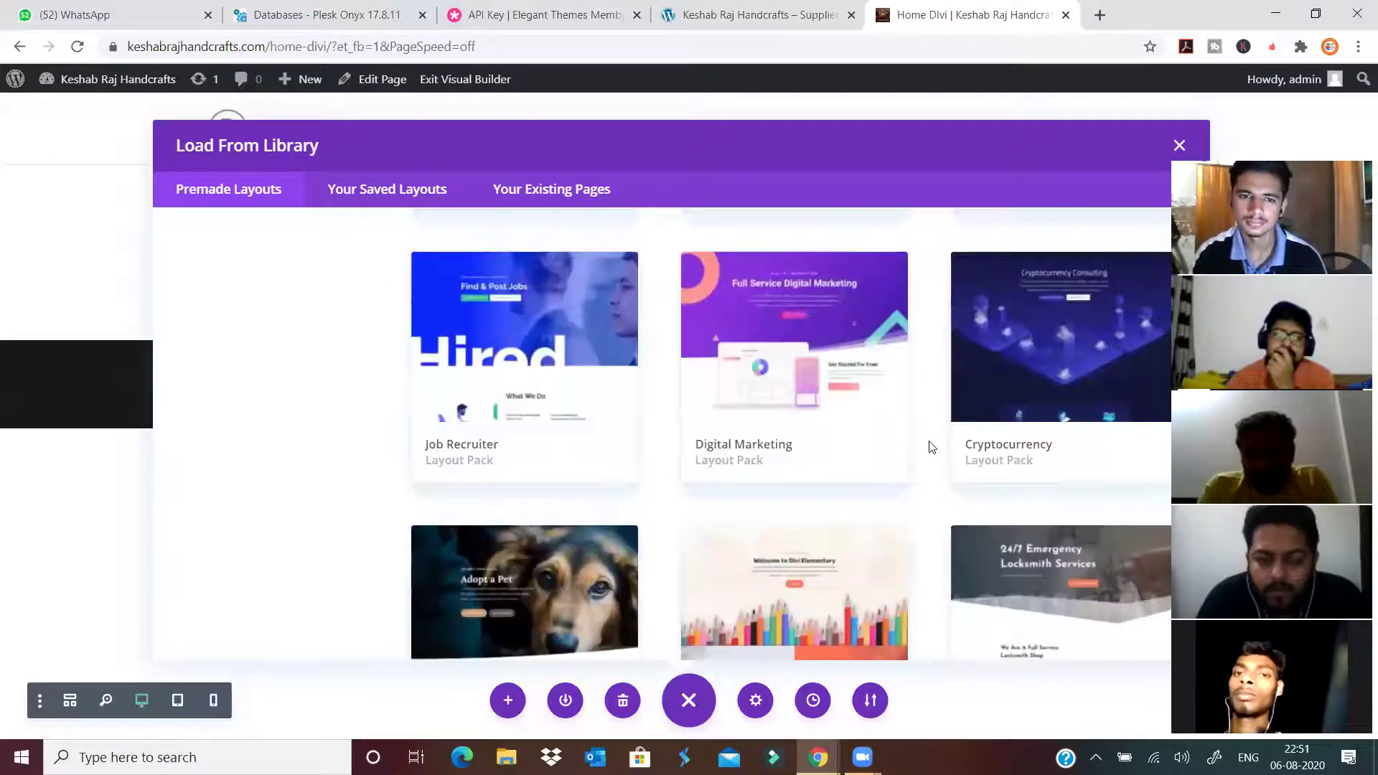
scroll(932, 447, "down", 1)
scroll(929, 446, "up", 3)
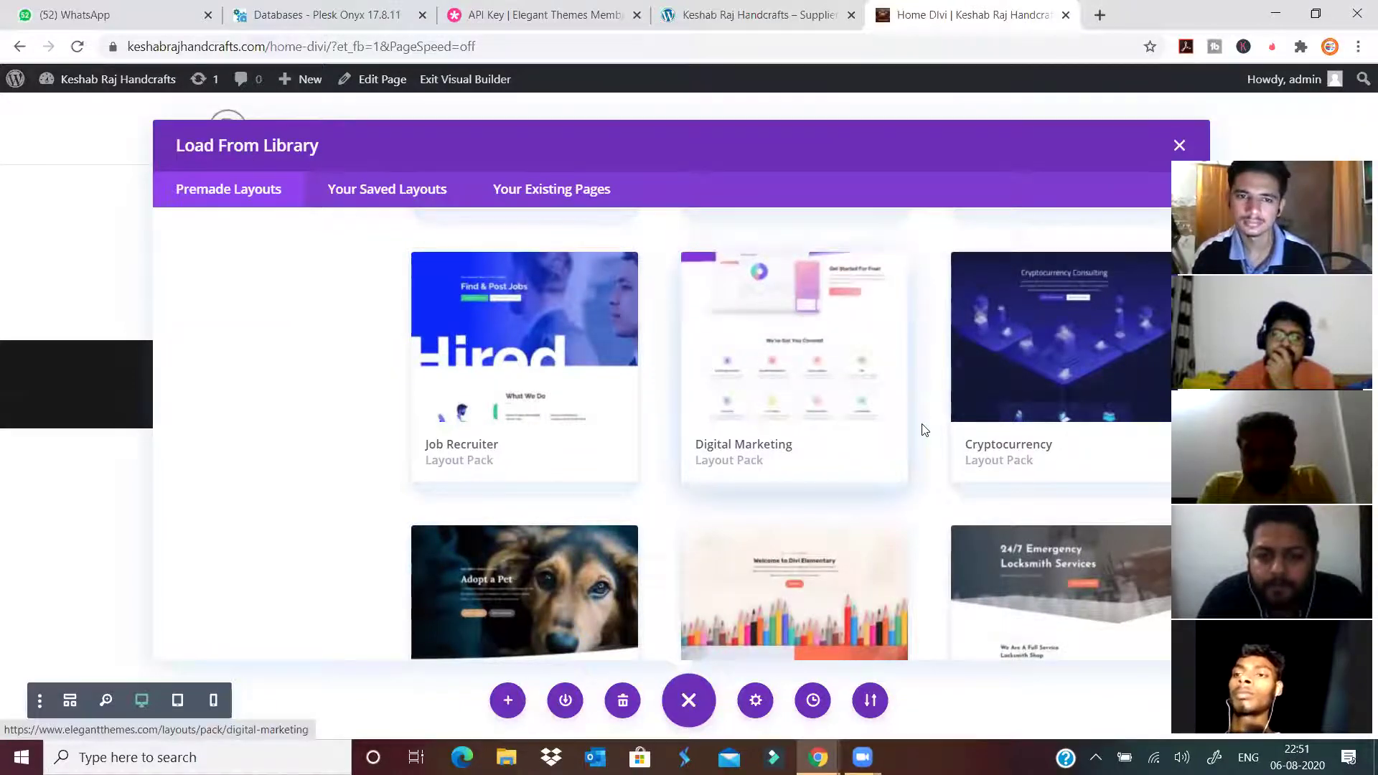
scroll(925, 456, "down", 1)
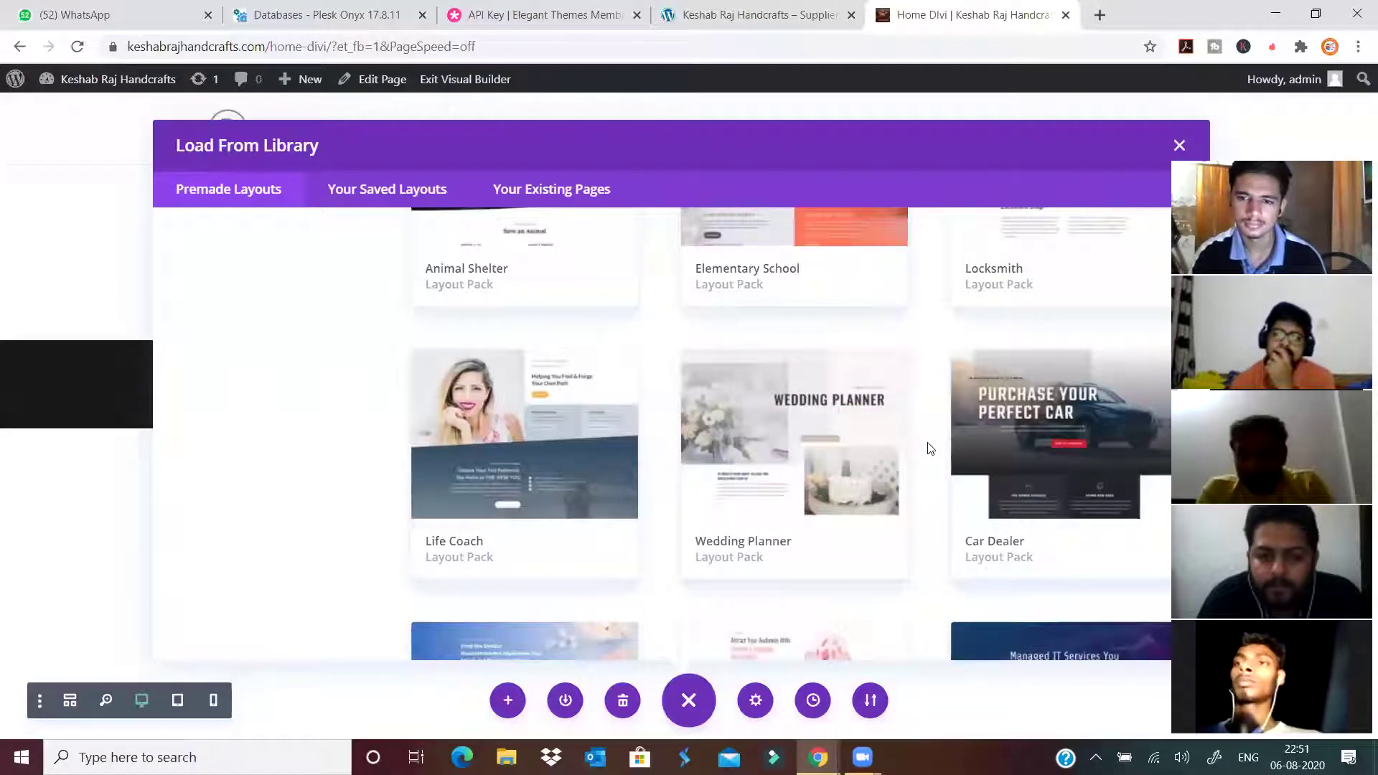
scroll(931, 449, "down", 1)
scroll(936, 440, "down", 3)
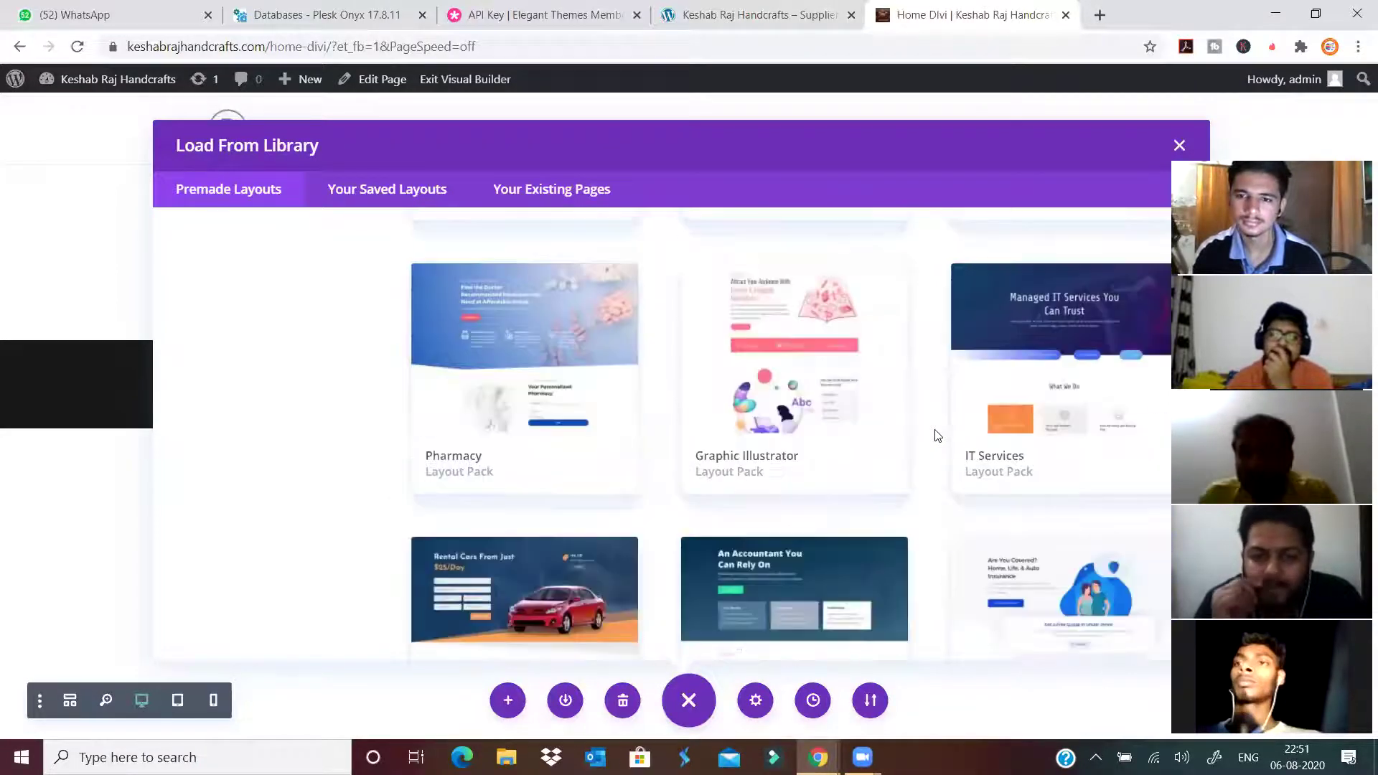
scroll(935, 436, "down", 3)
scroll(936, 436, "down", 3)
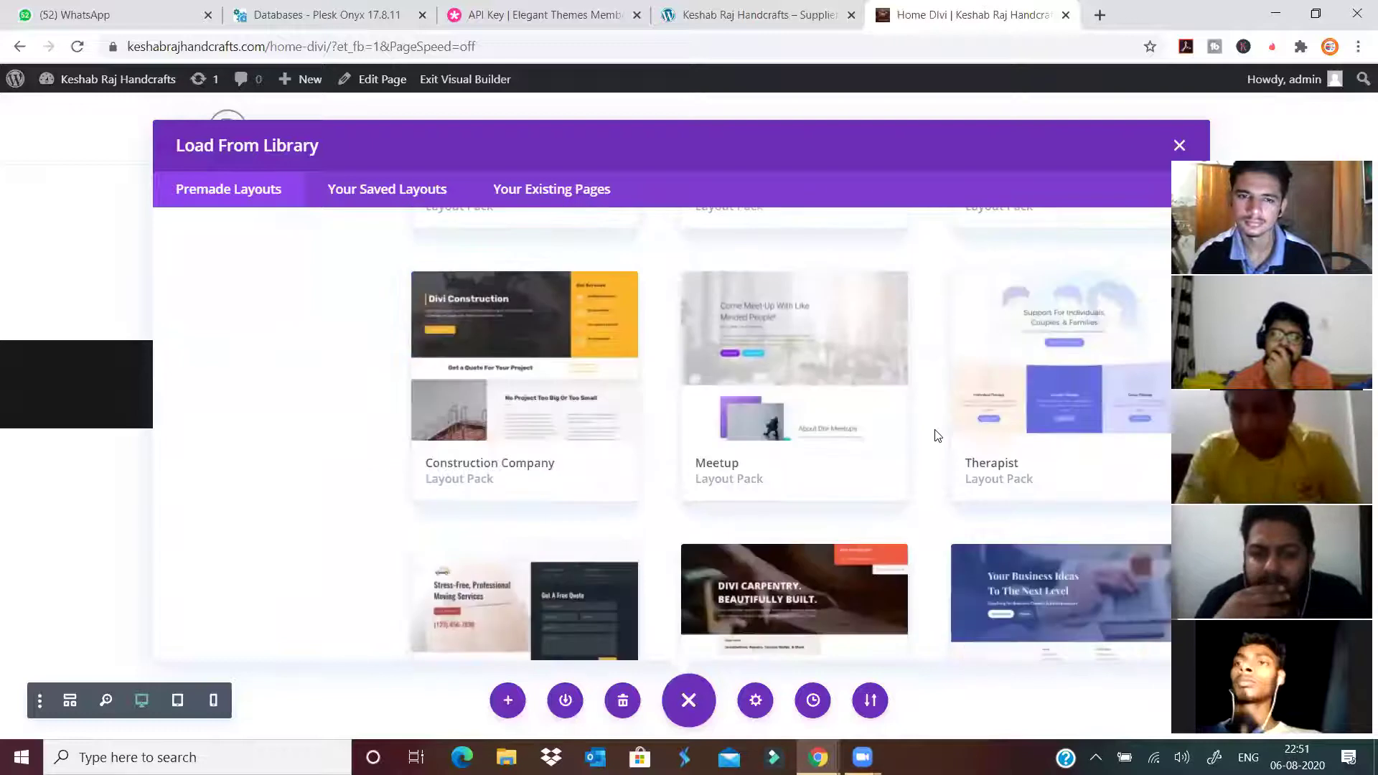
scroll(935, 436, "down", 9)
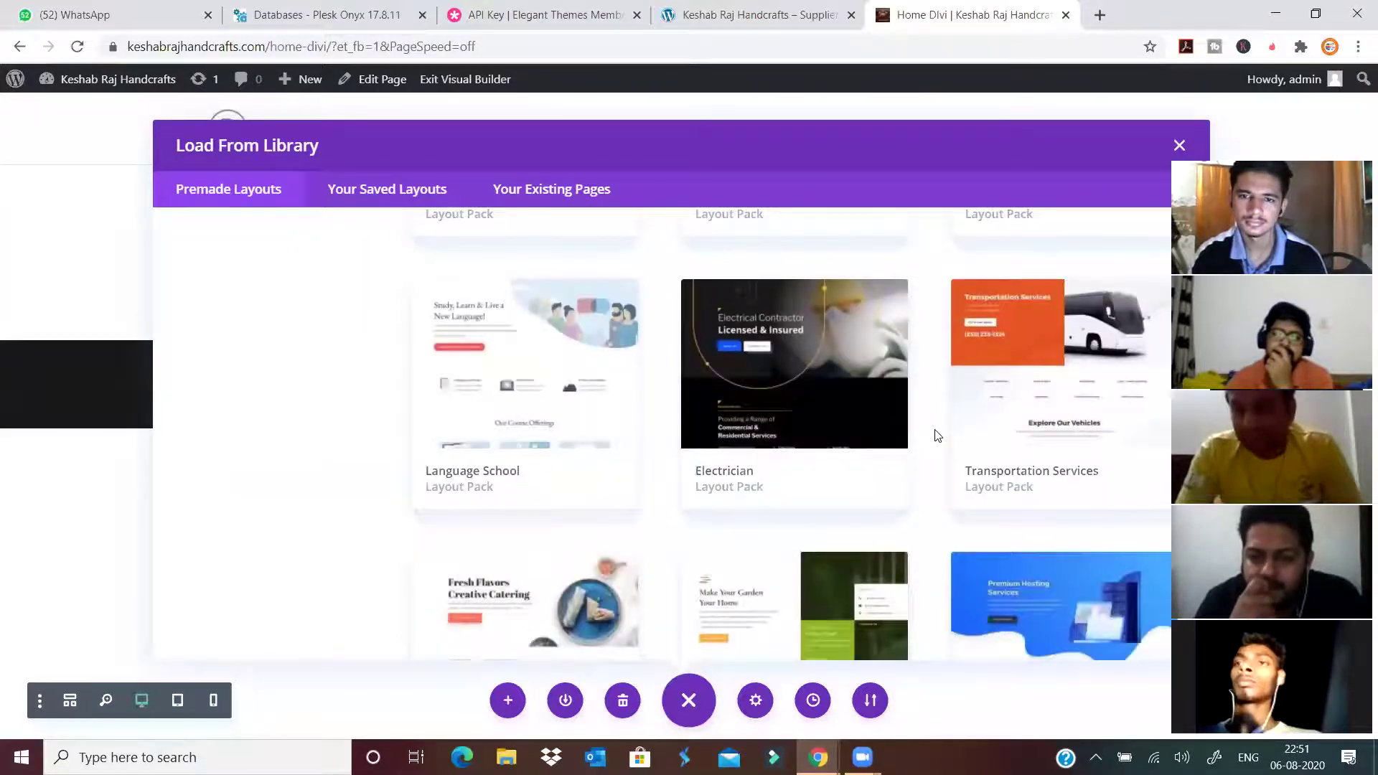
scroll(935, 435, "down", 5)
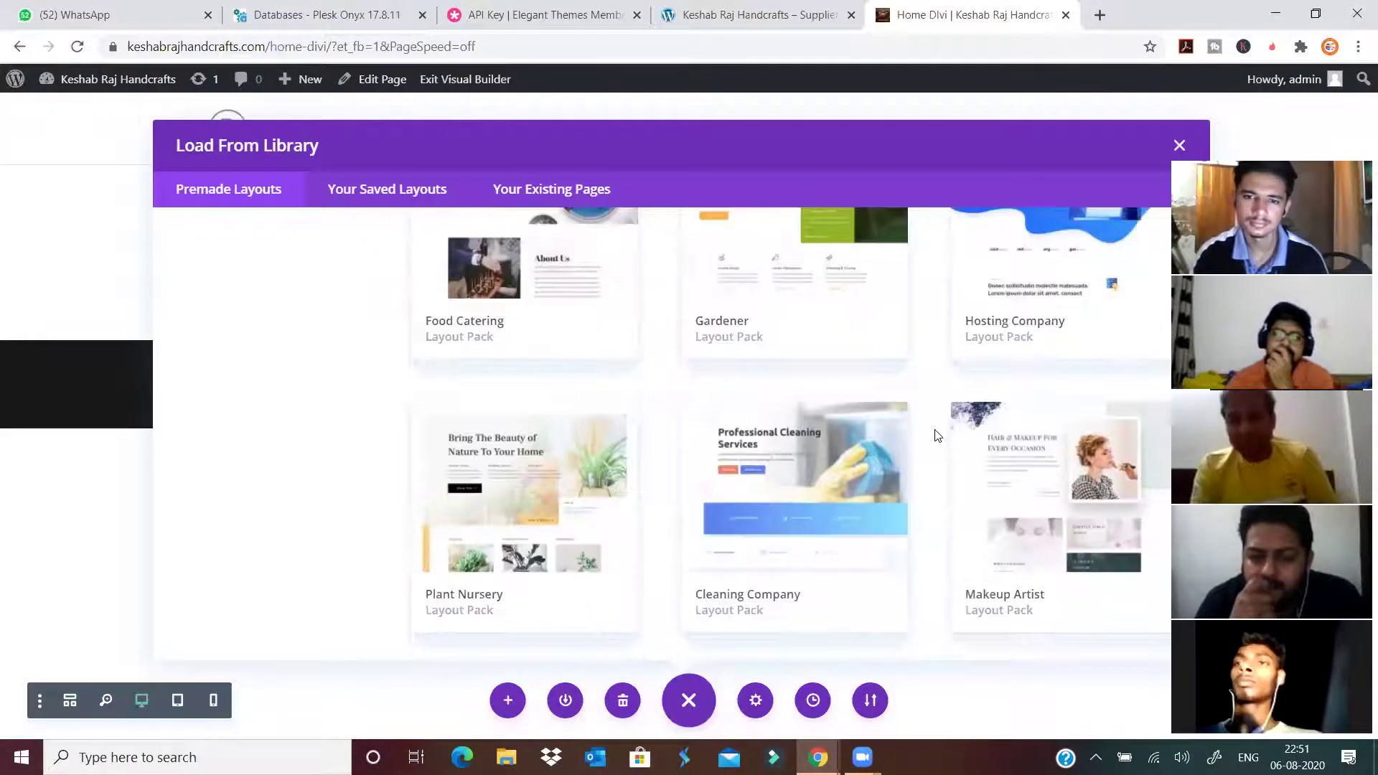
scroll(938, 436, "up", 1)
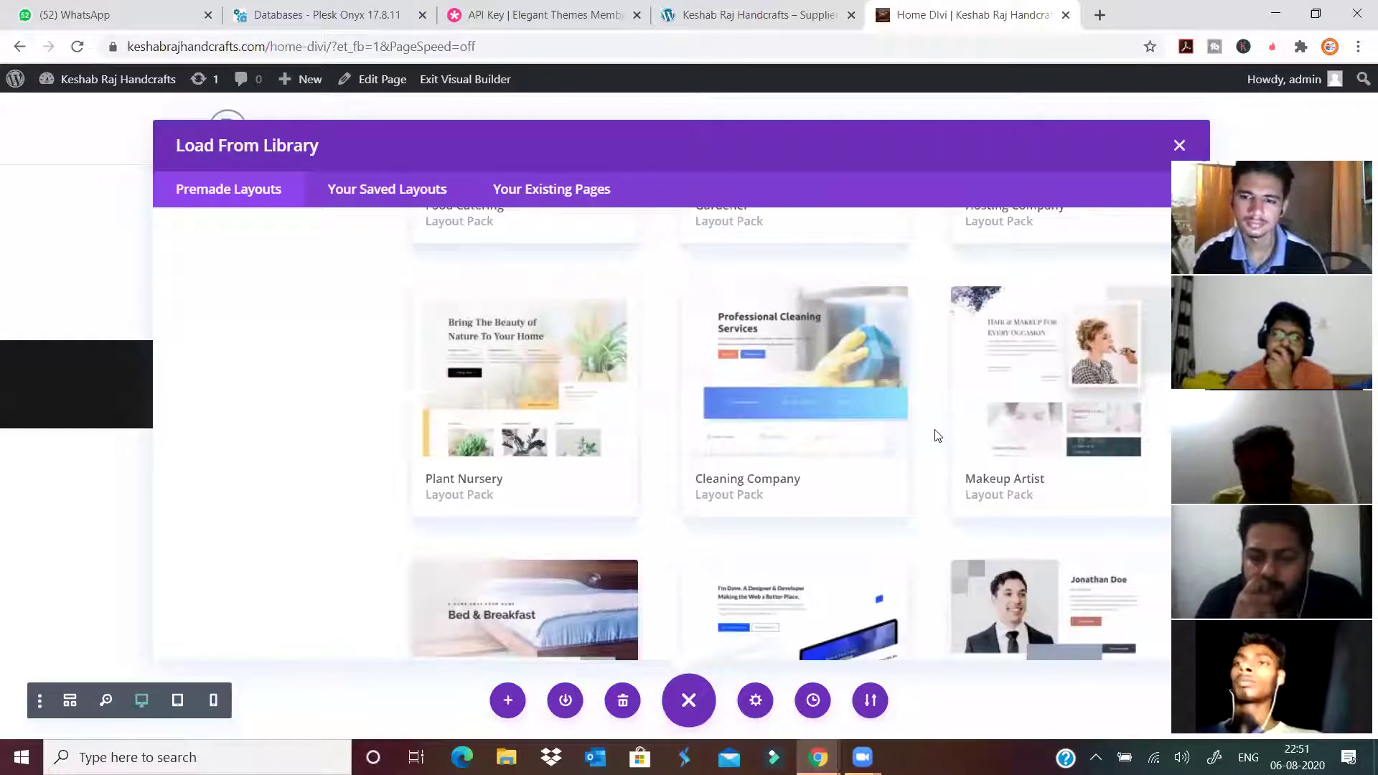
scroll(937, 436, "down", 9)
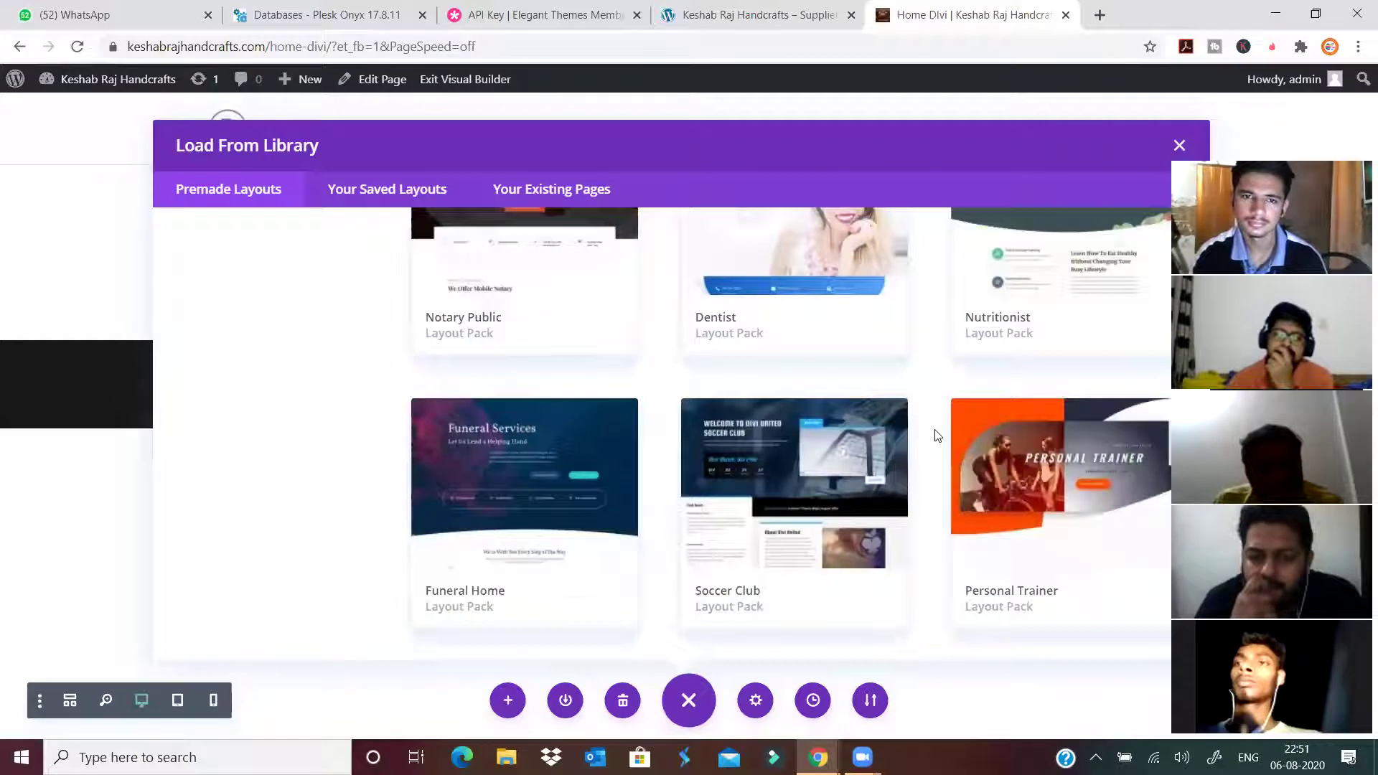
scroll(937, 436, "down", 2)
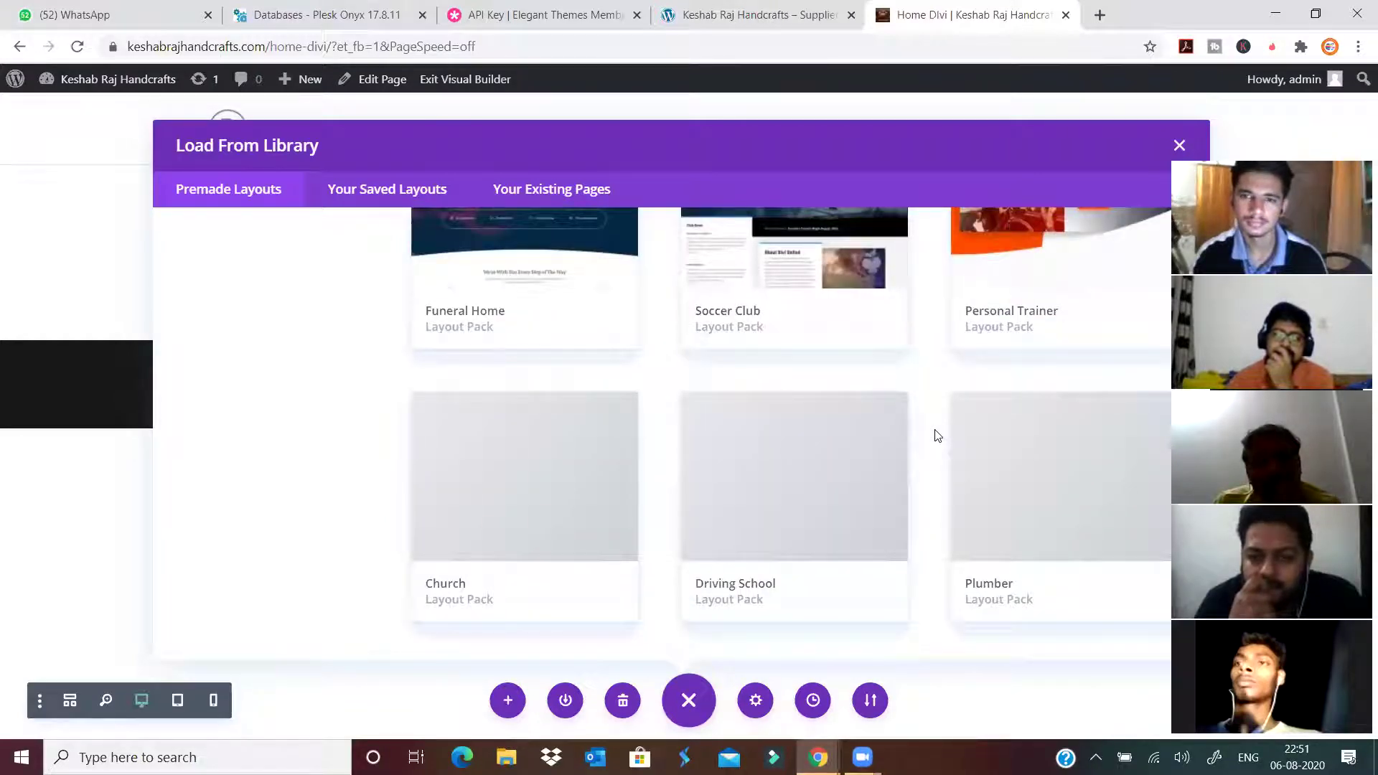
scroll(938, 436, "down", 3)
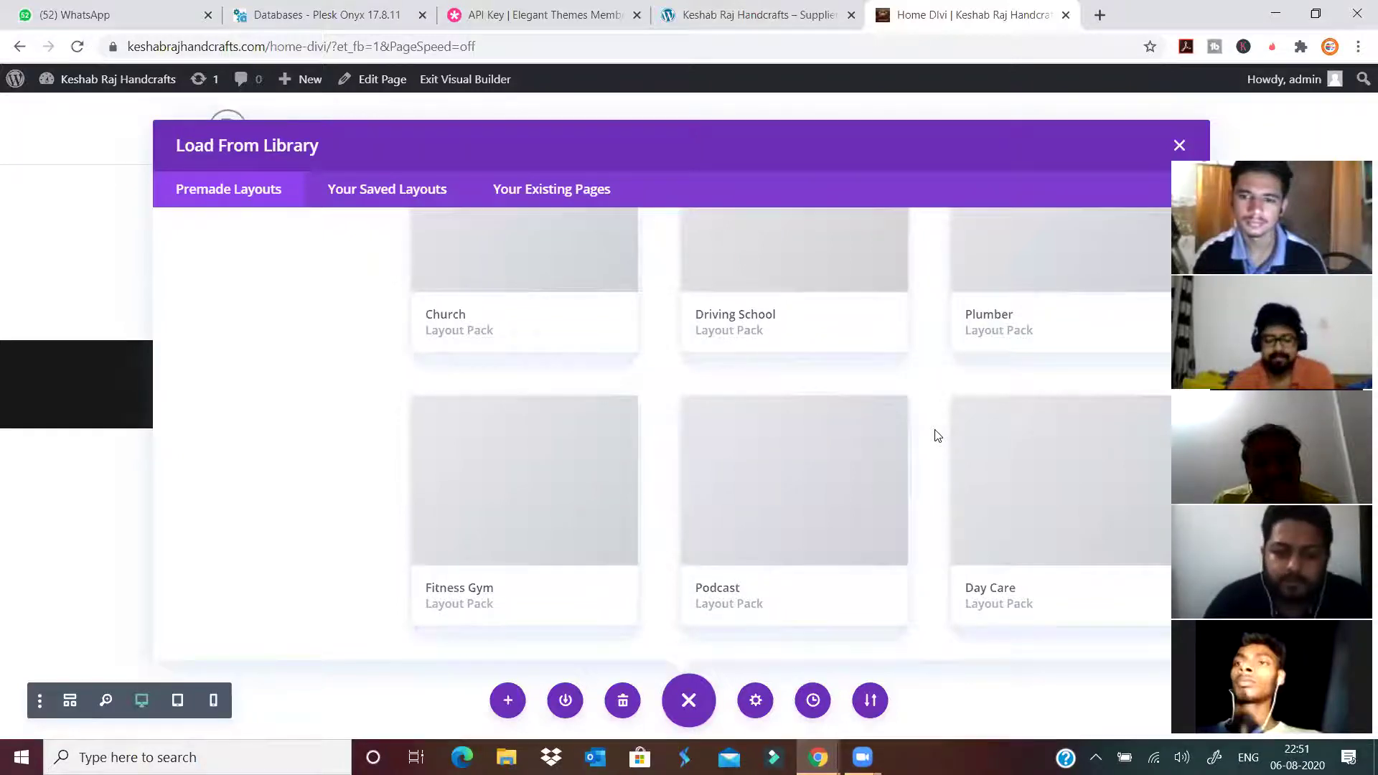
scroll(937, 436, "down", 8)
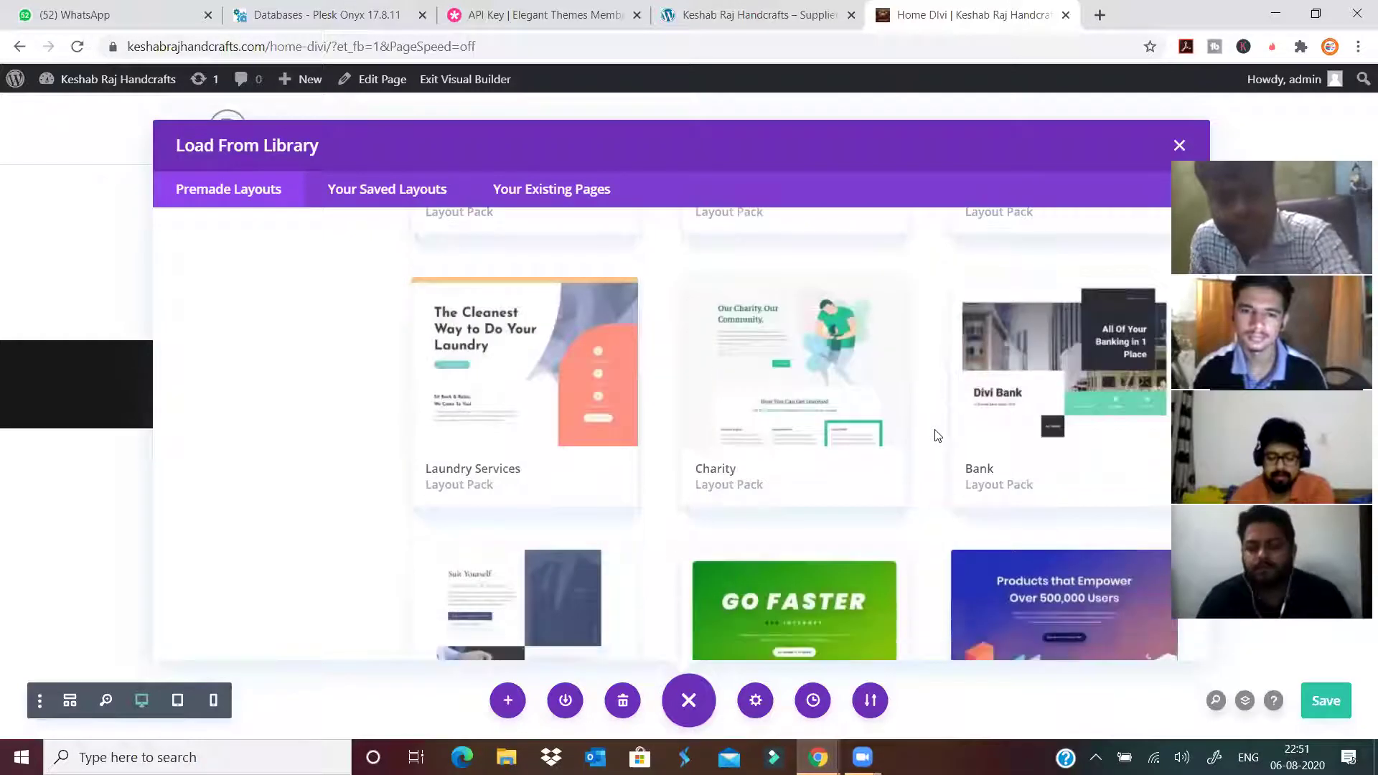
scroll(938, 436, "down", 4)
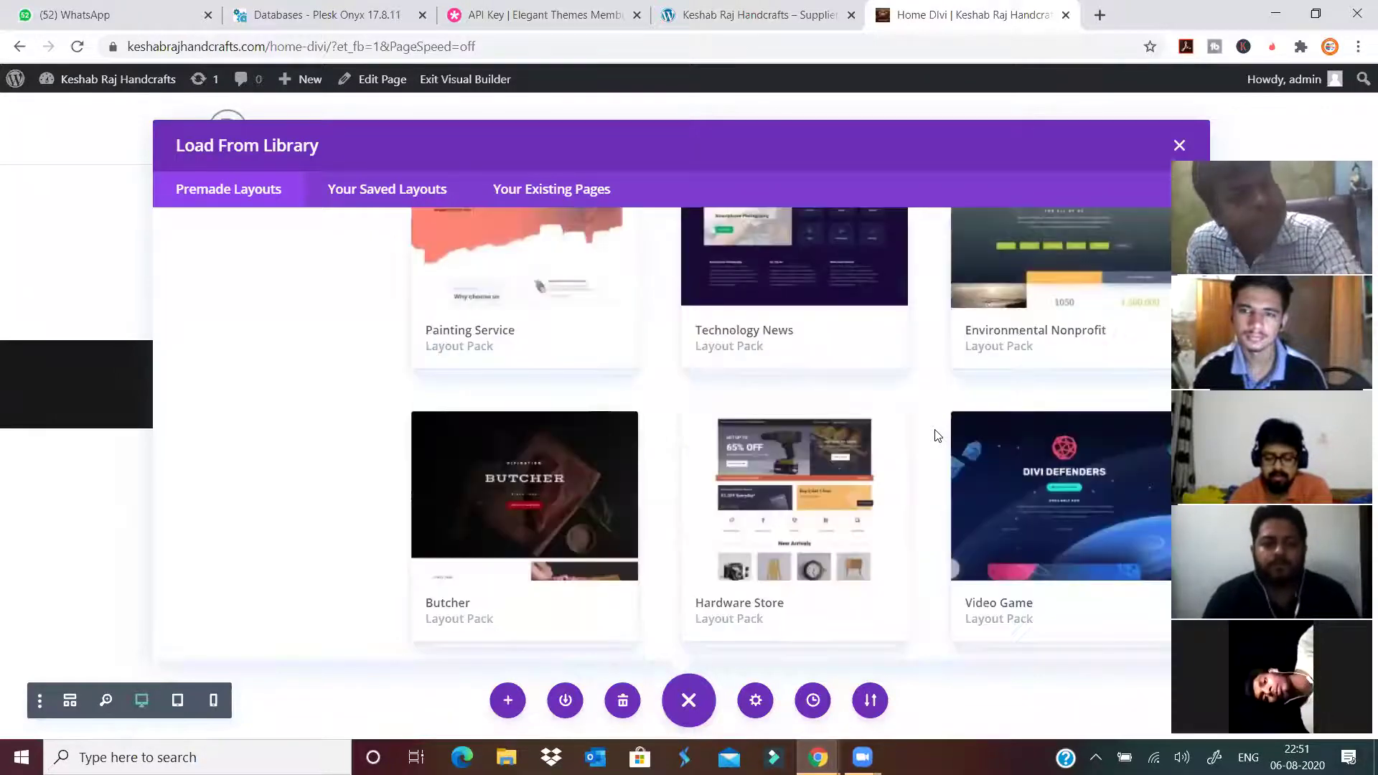
Find the Furniture Store layout pack in the premade layouts and open the live demo of its landing page.
scroll(938, 436, "down", 4)
scroll(937, 435, "down", 2)
scroll(937, 436, "up", 2)
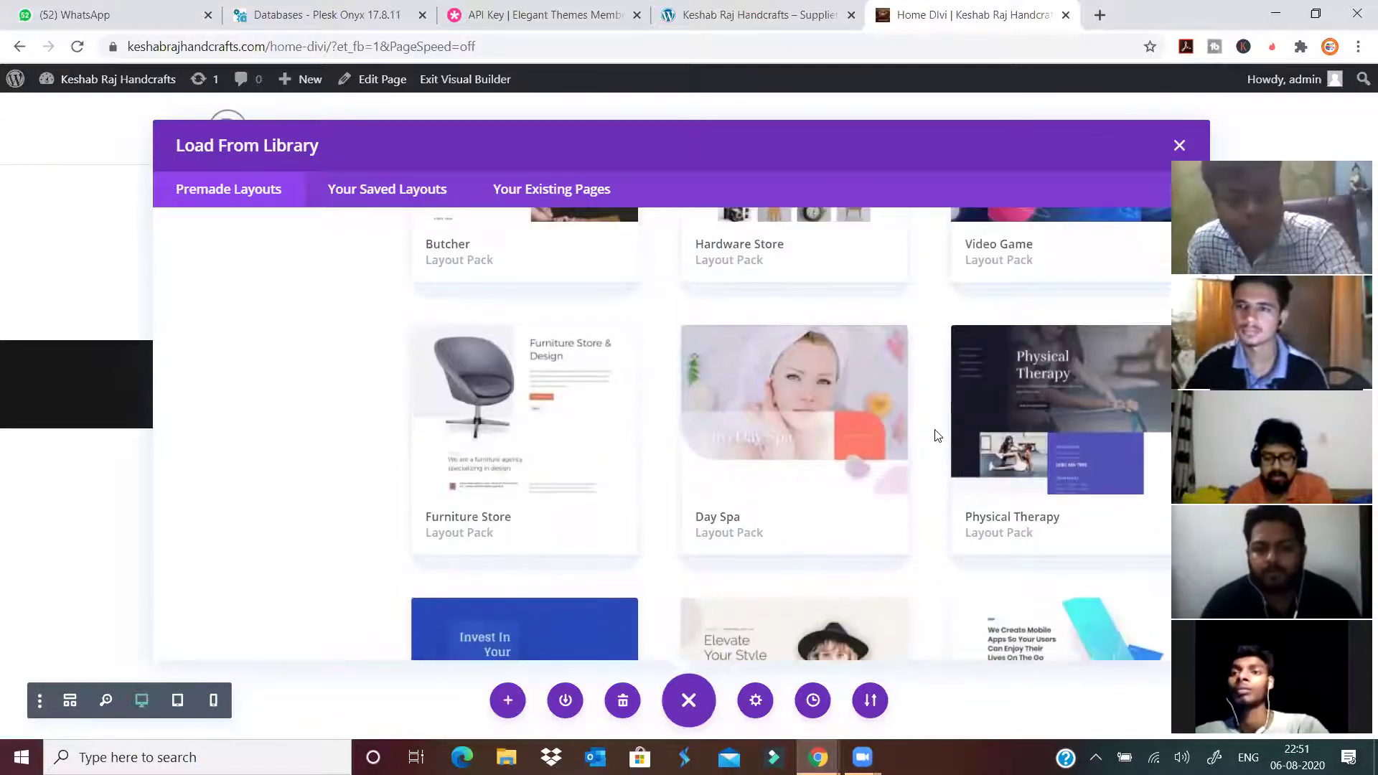
left_click(540, 429)
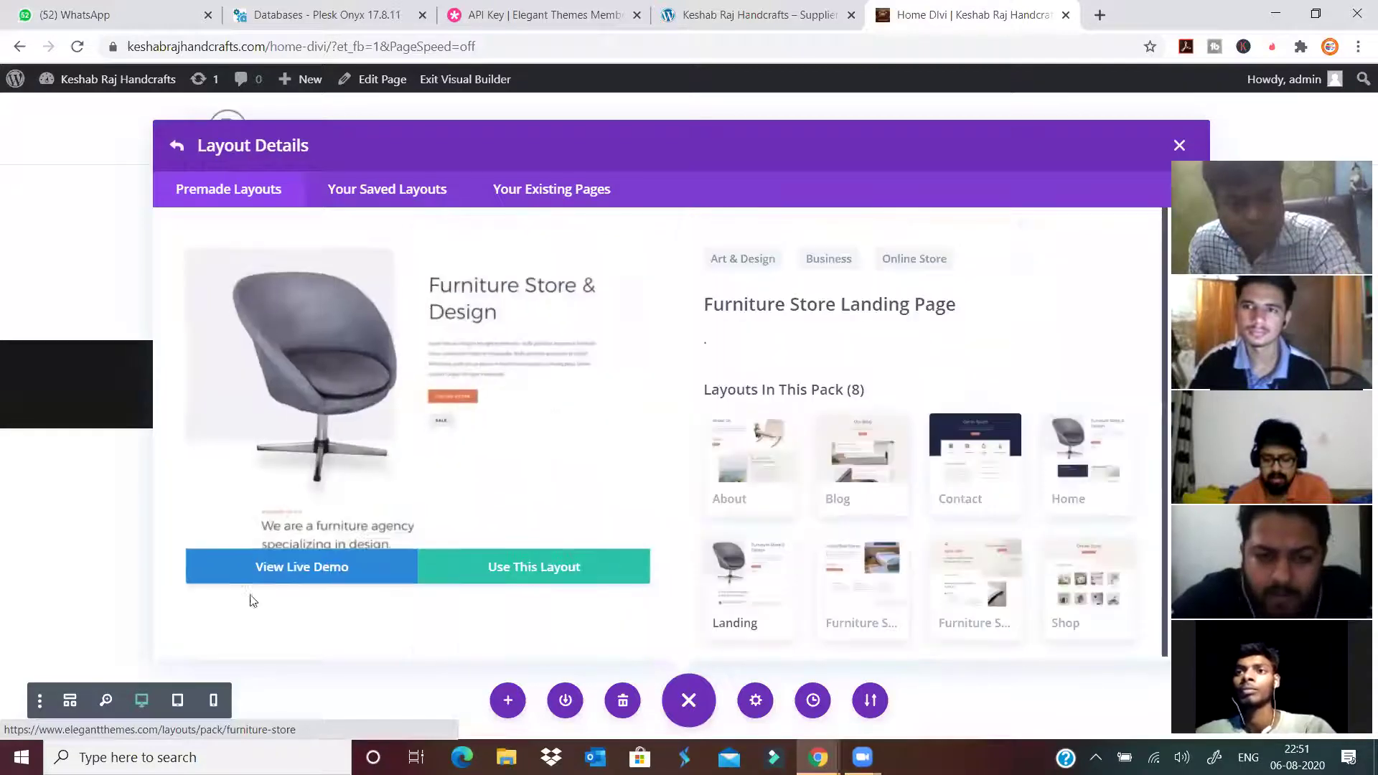
left_click(271, 575)
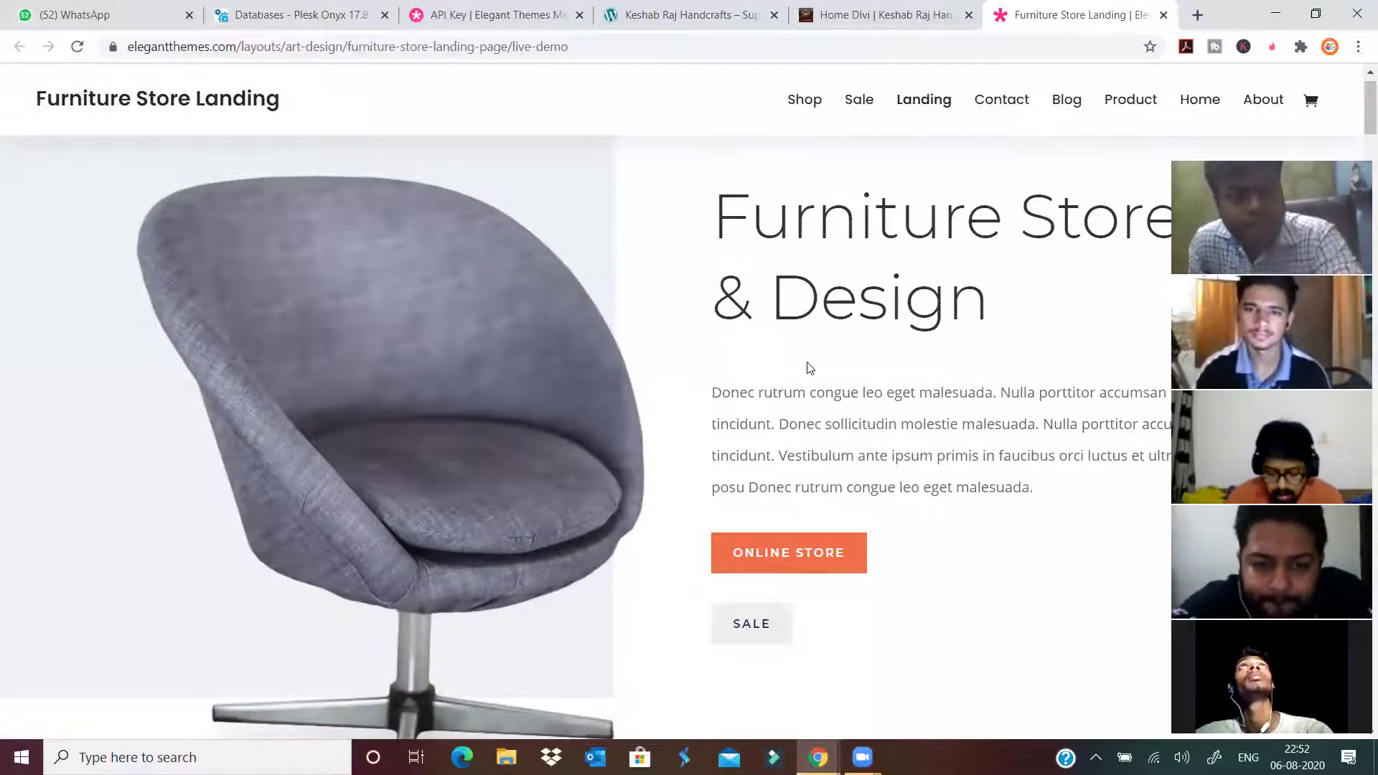
Examine the Furniture Store landing demo from the chair header through the product, shop and custom-work sections to the testimonial.
scroll(796, 402, "down", 5)
scroll(783, 424, "down", 5)
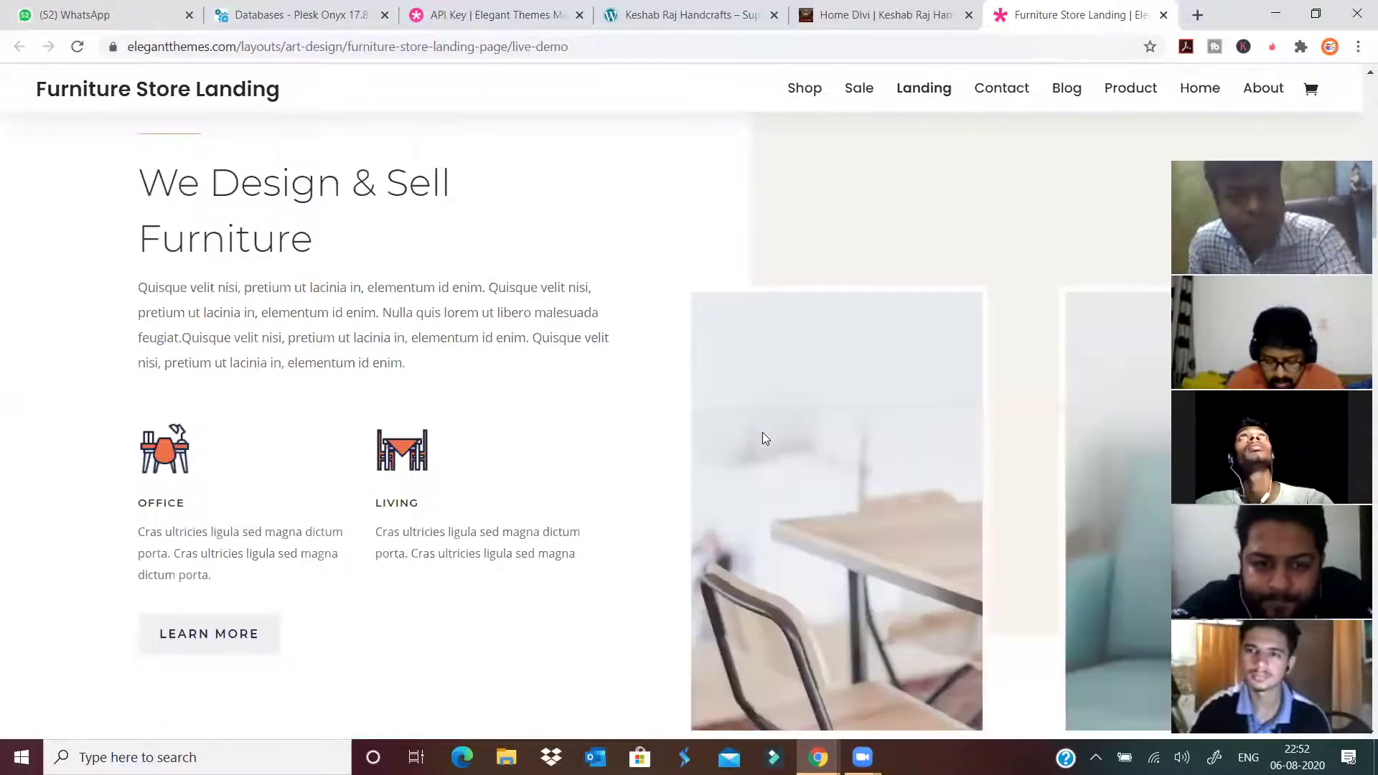
scroll(762, 434, "down", 16)
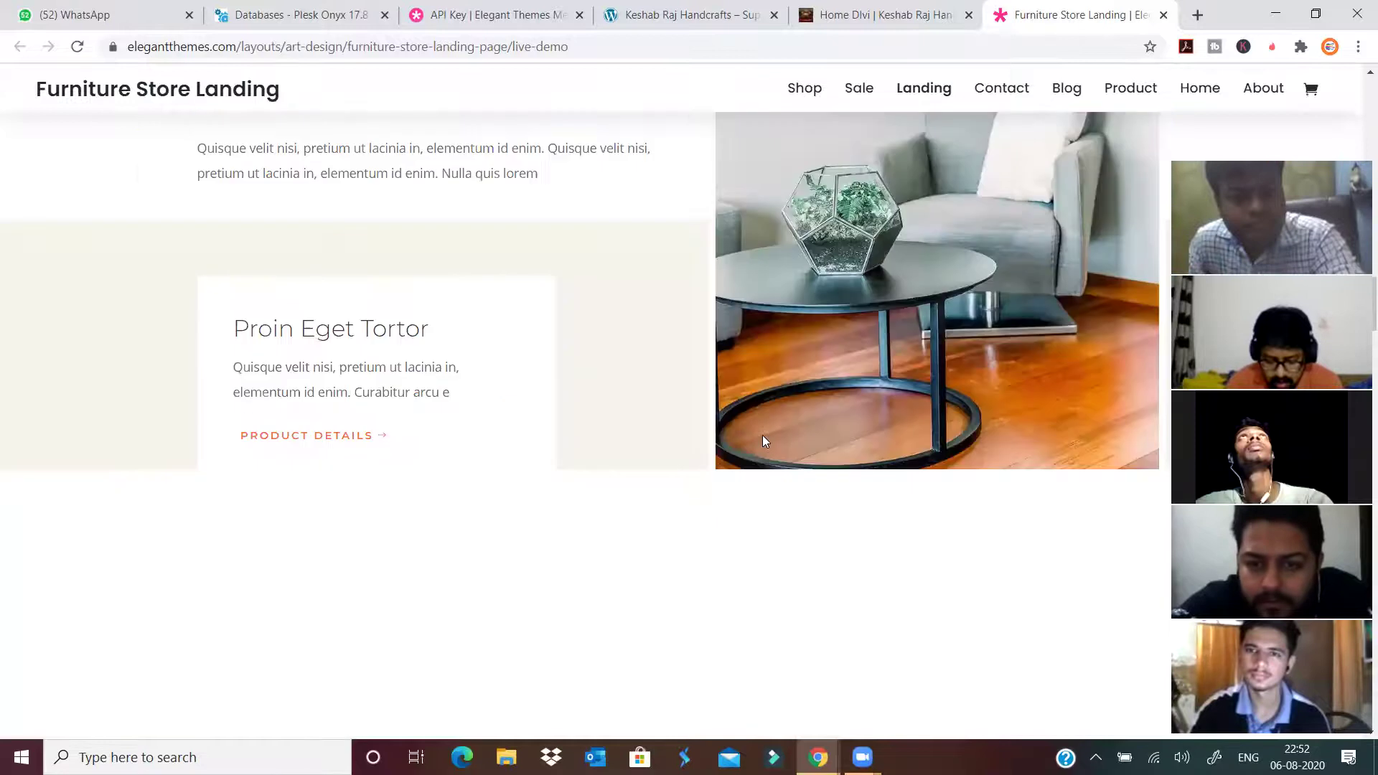
scroll(764, 441, "down", 8)
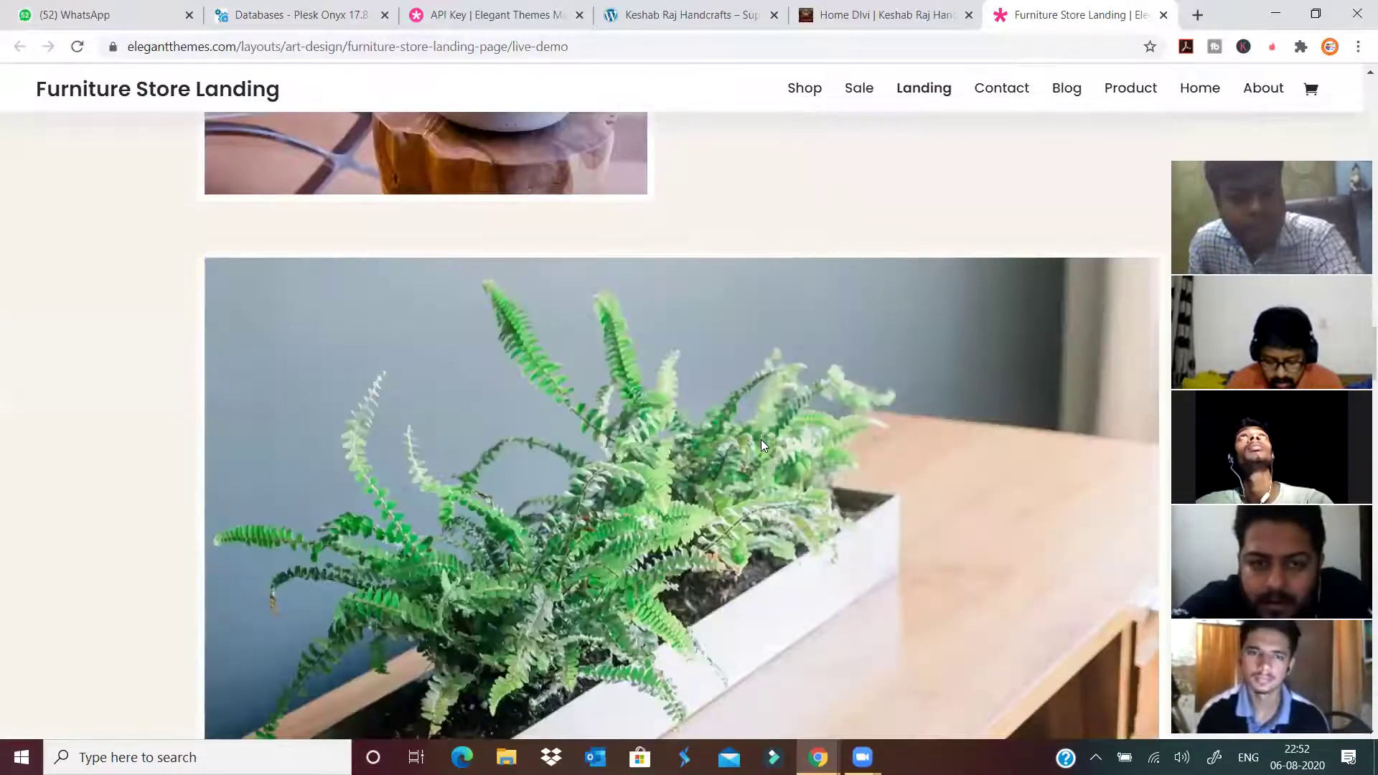
scroll(761, 439, "down", 12)
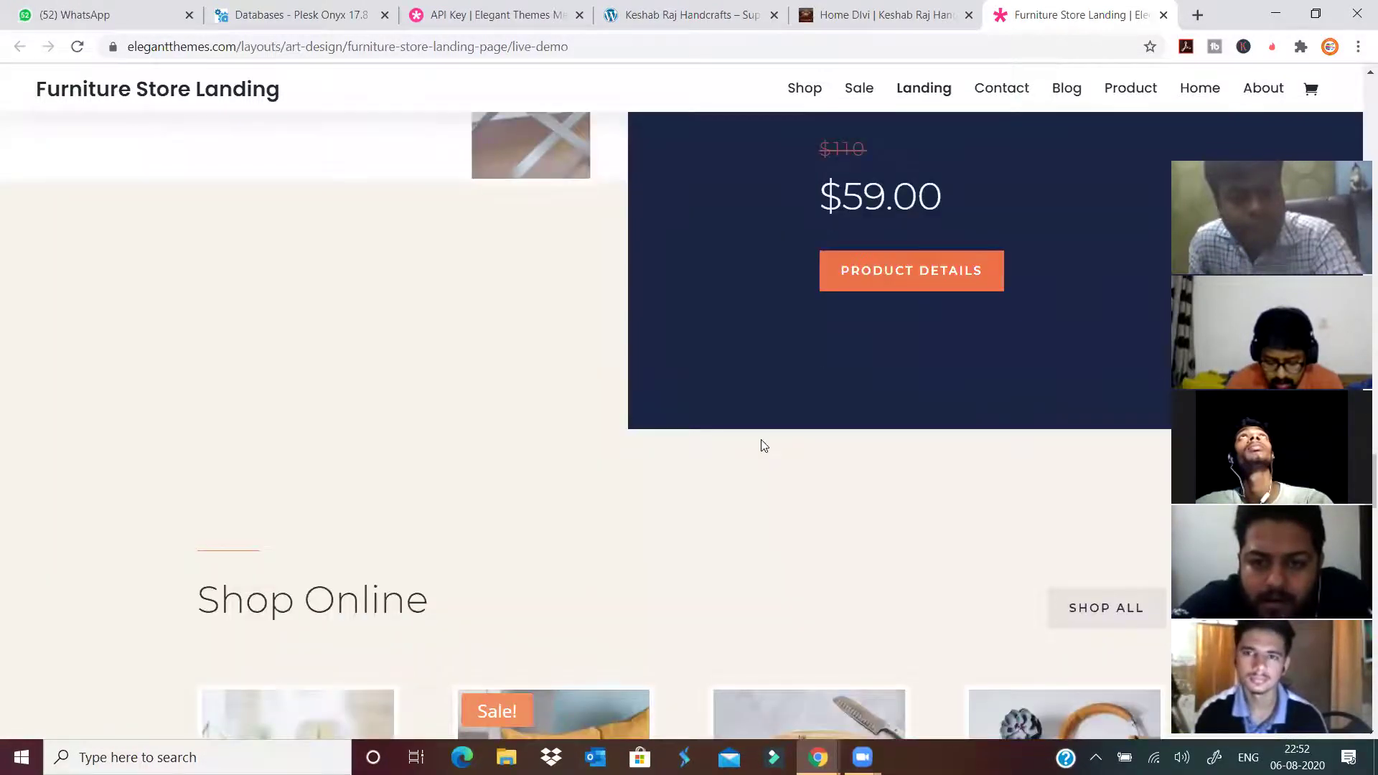
scroll(763, 442, "down", 7)
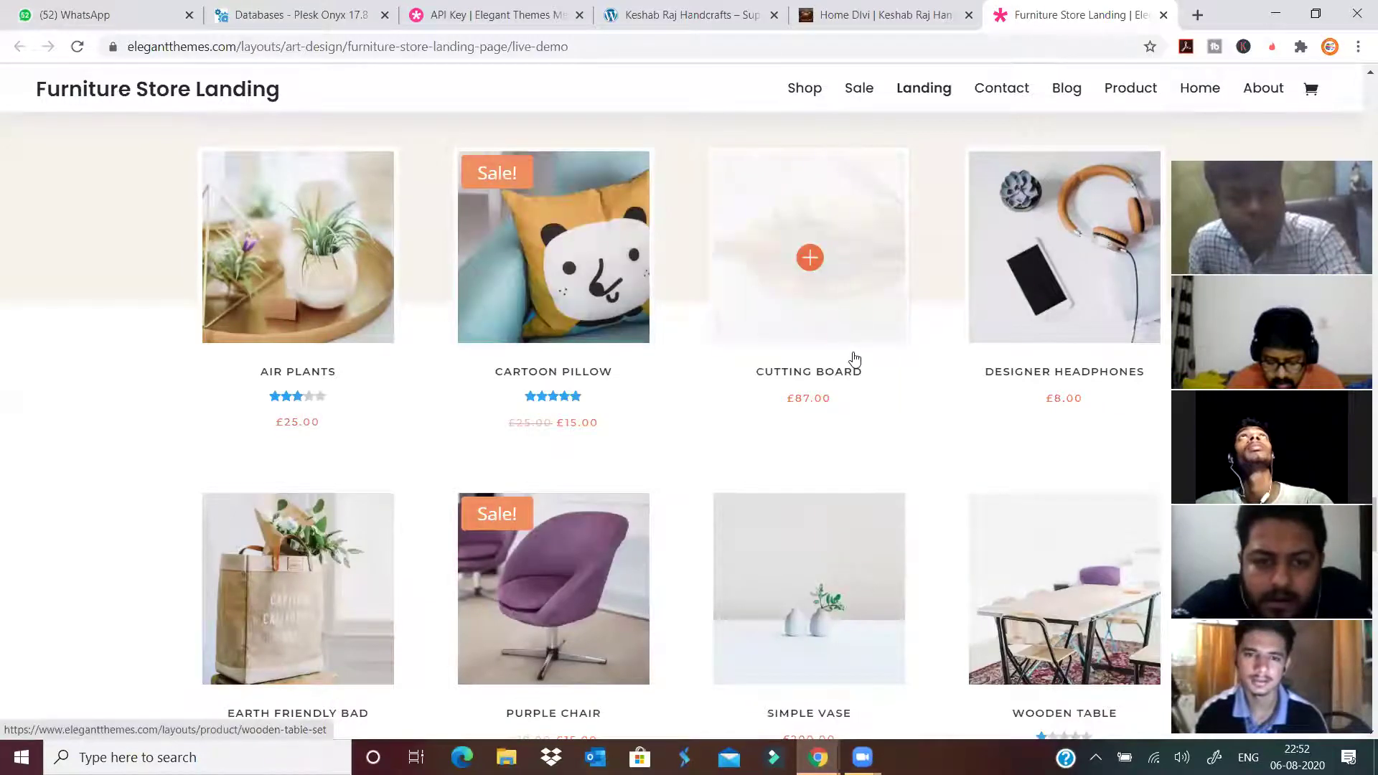
scroll(833, 412, "down", 7)
scroll(661, 348, "up", 4)
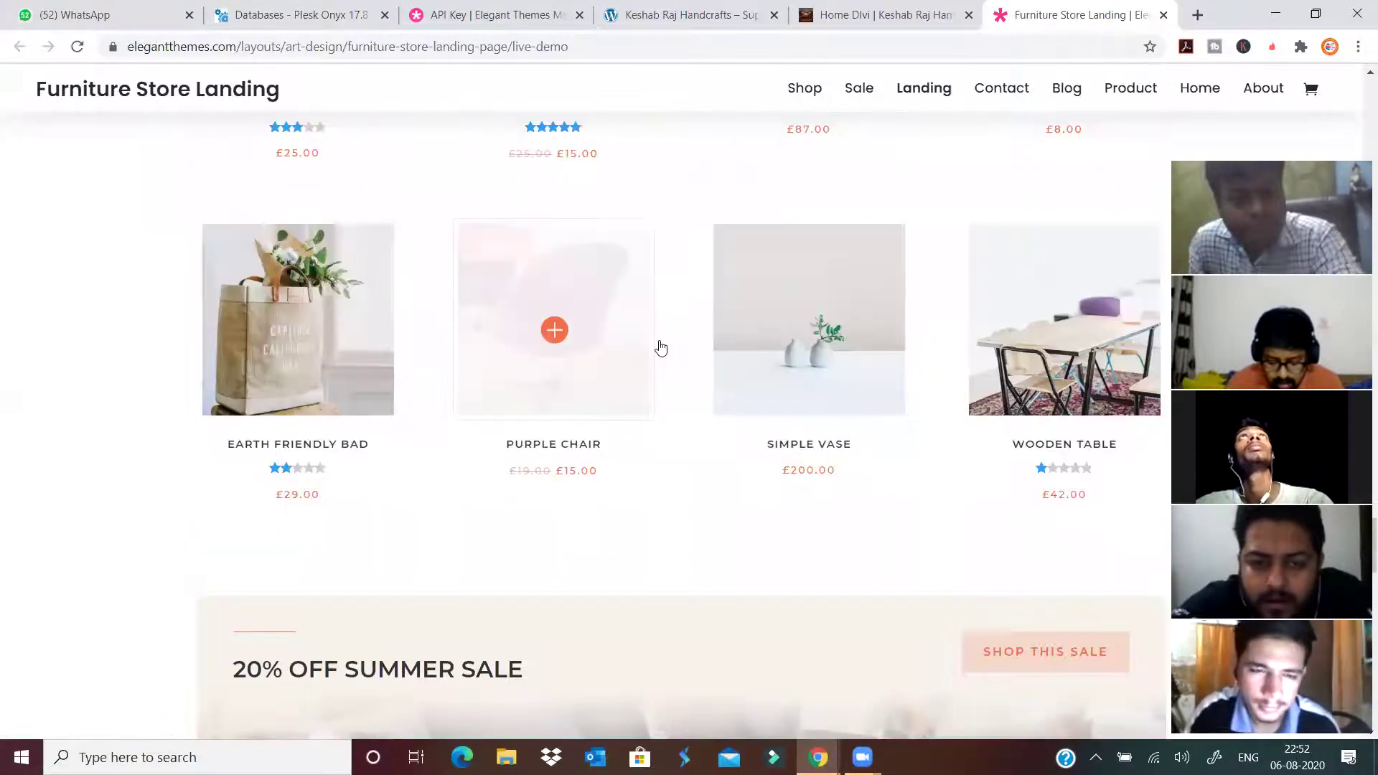
scroll(708, 489, "down", 12)
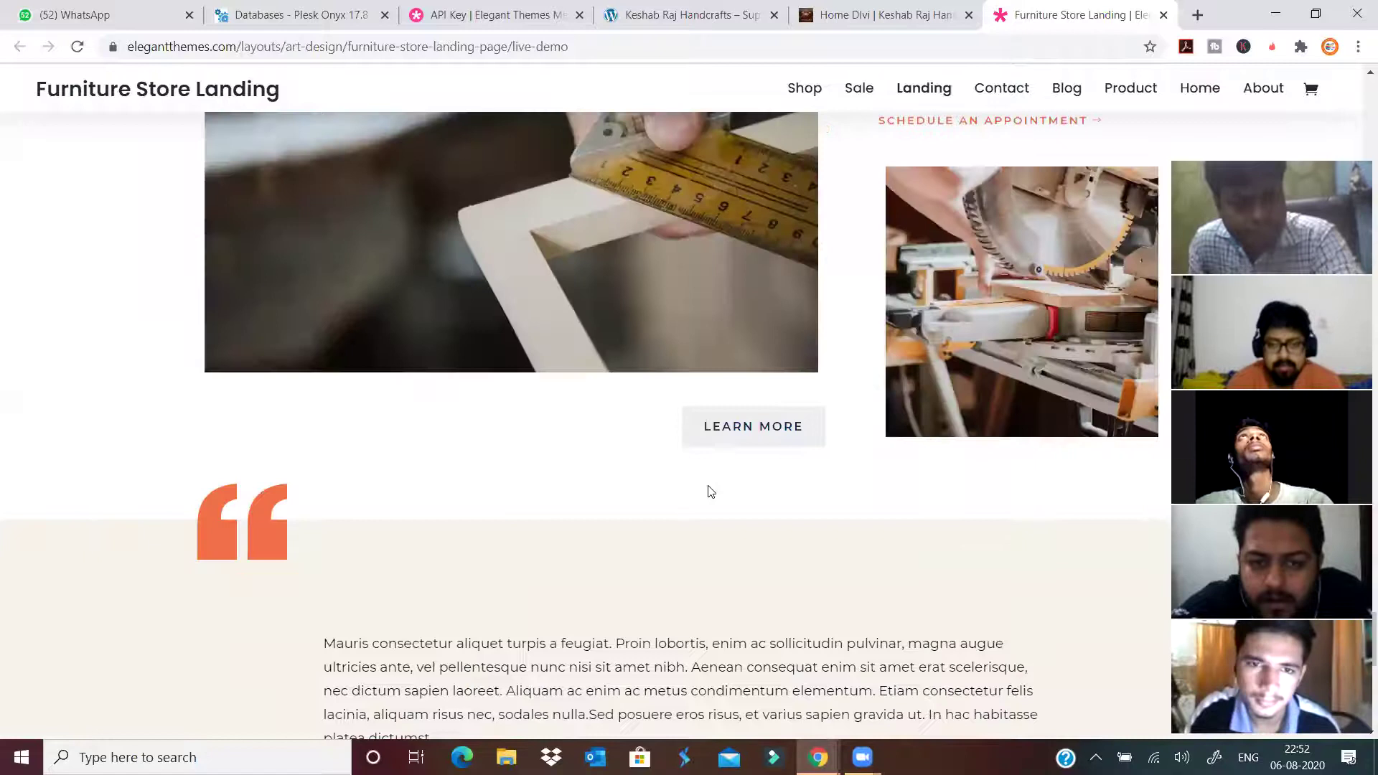
scroll(708, 491, "down", 10)
scroll(708, 491, "up", 15)
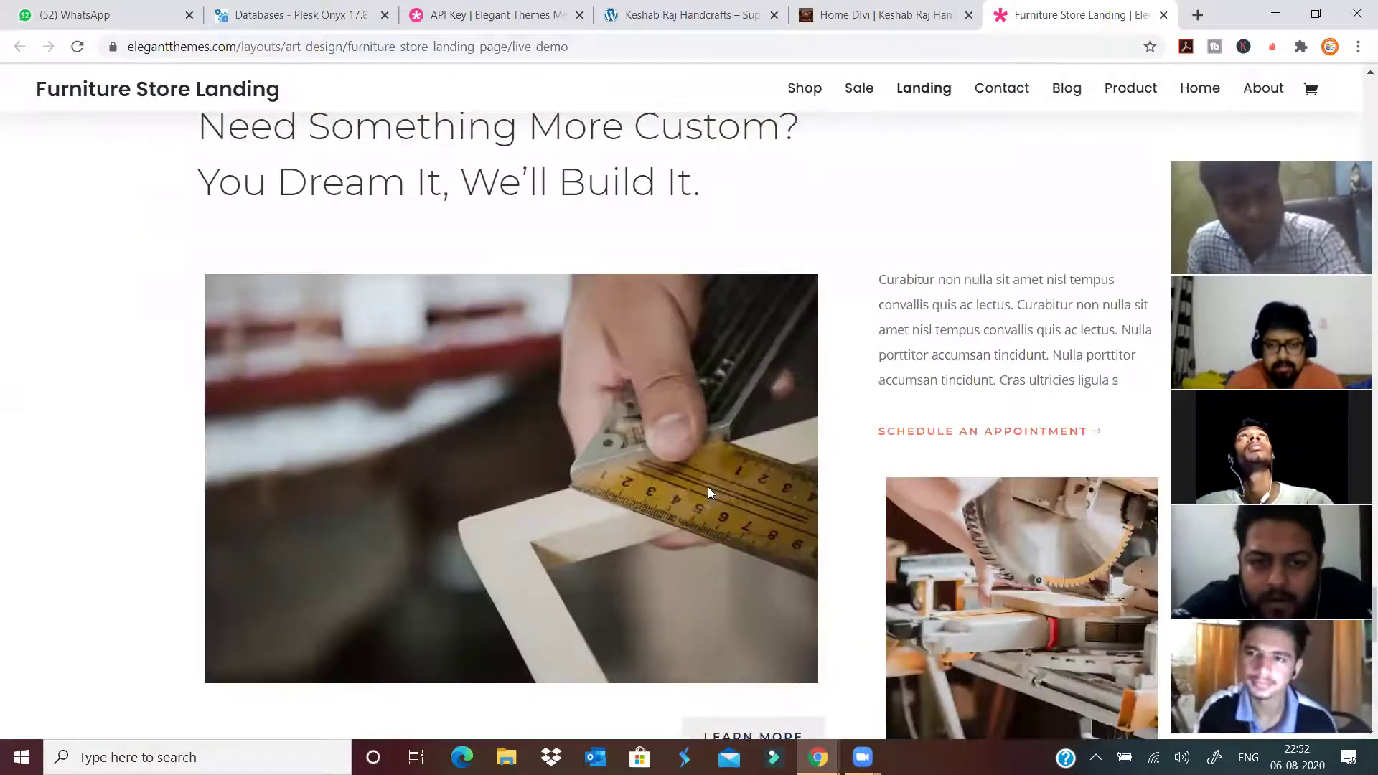
scroll(708, 493, "up", 15)
scroll(708, 494, "up", 15)
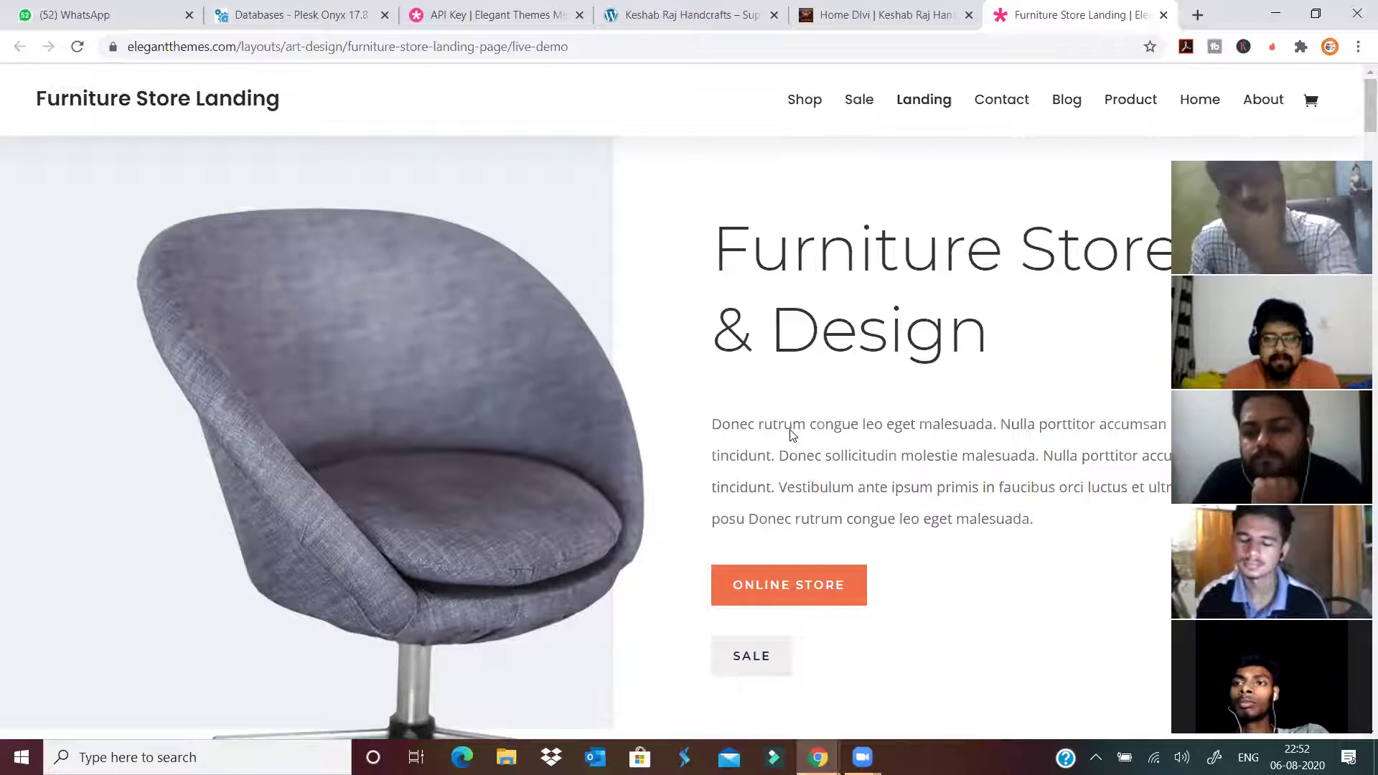
scroll(791, 428, "down", 7)
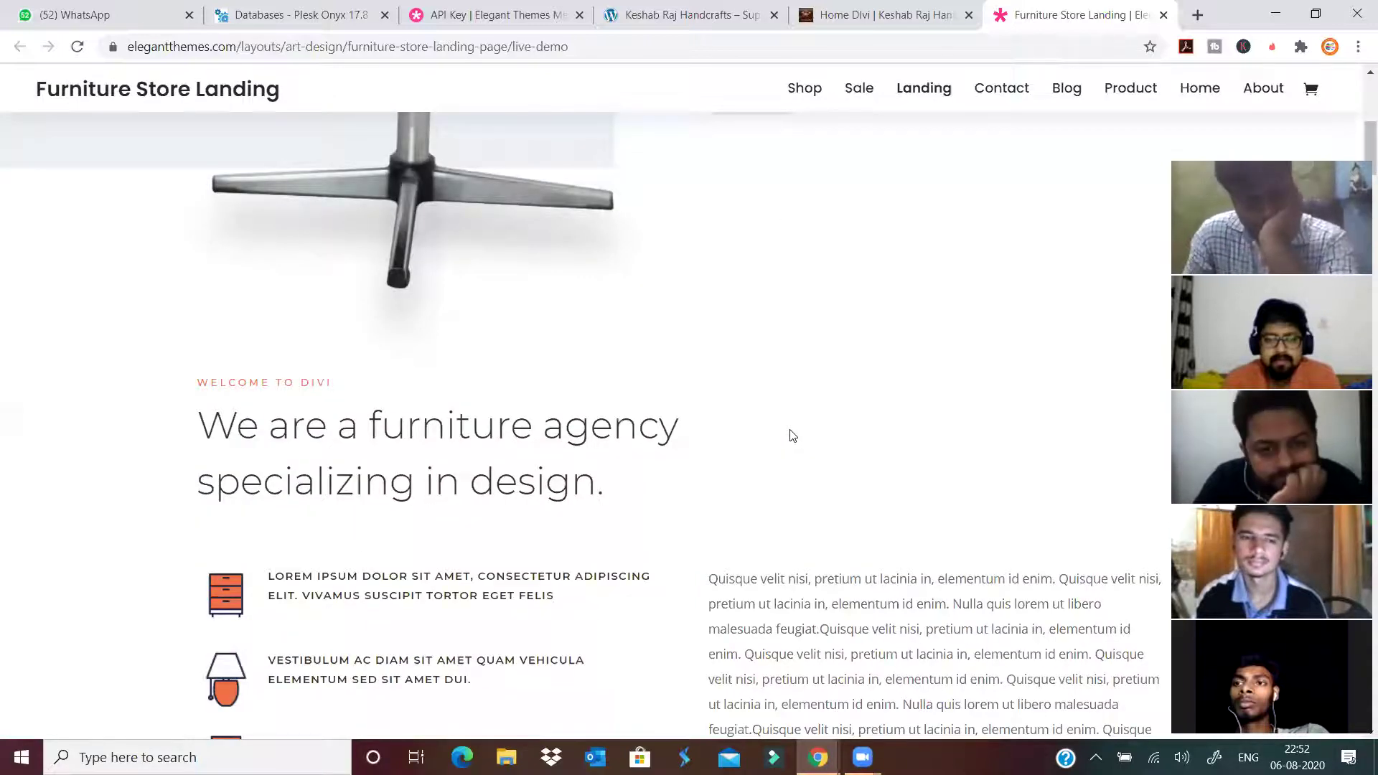
scroll(476, 85, "up", 7)
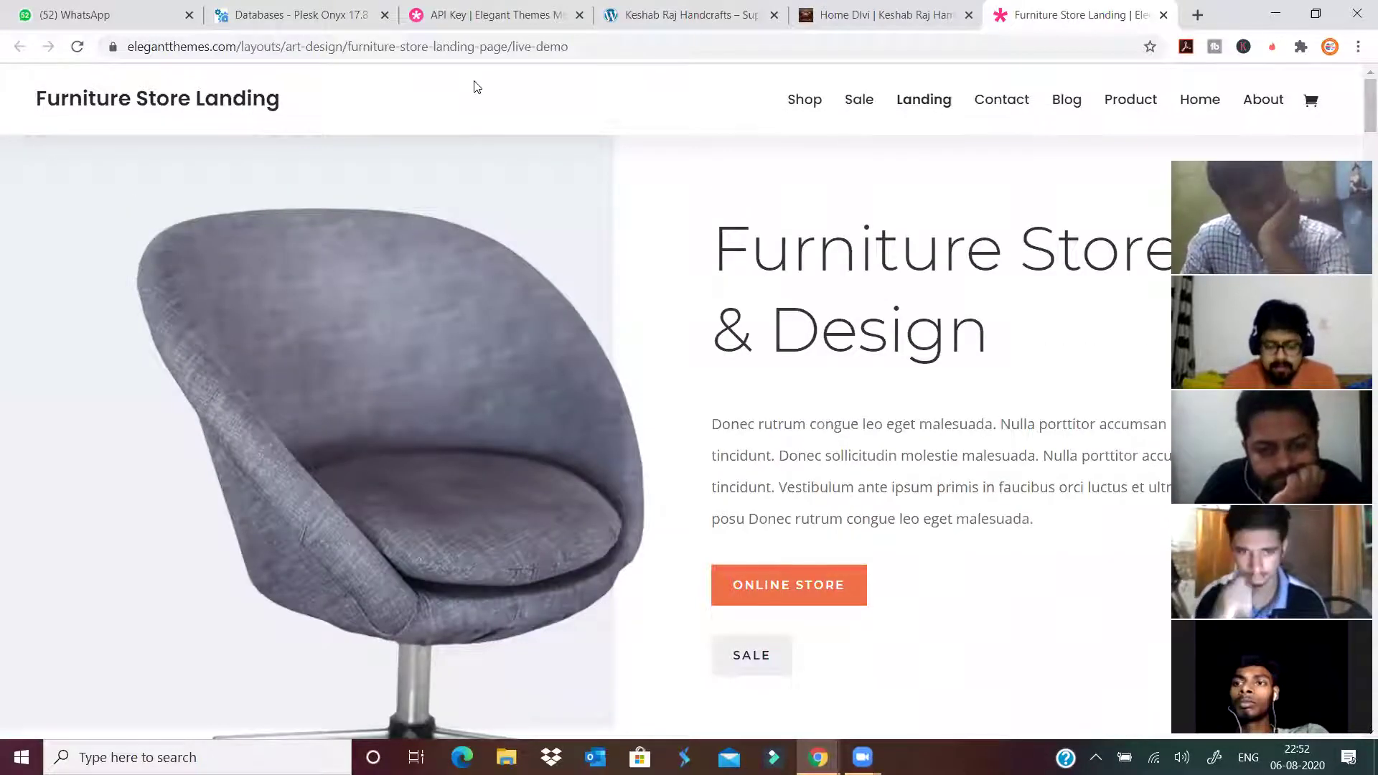
Return to the Divi Builder, load the Furniture Store Landing Page layout into the page and check the imported sections.
key("ctrl+shift+Tab")
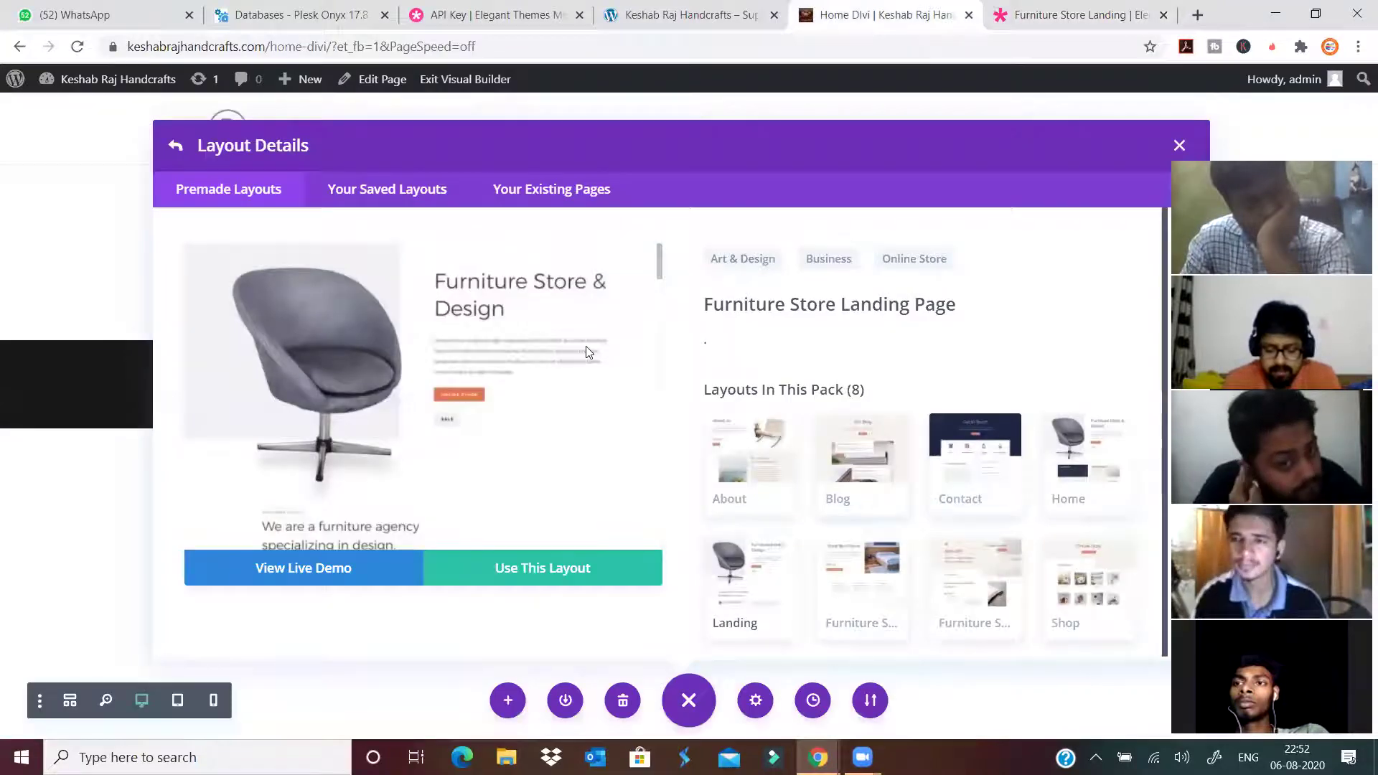
left_click(542, 575)
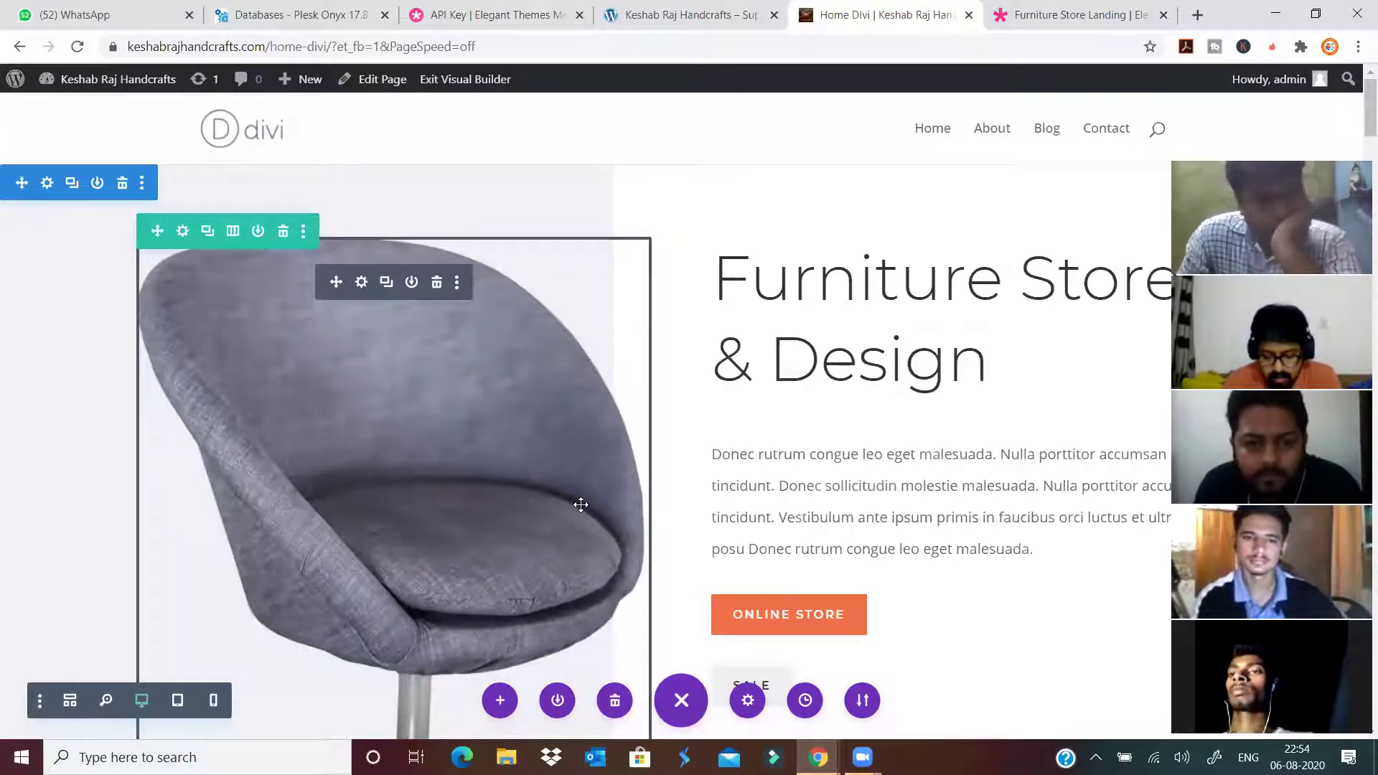
scroll(765, 453, "down", 10)
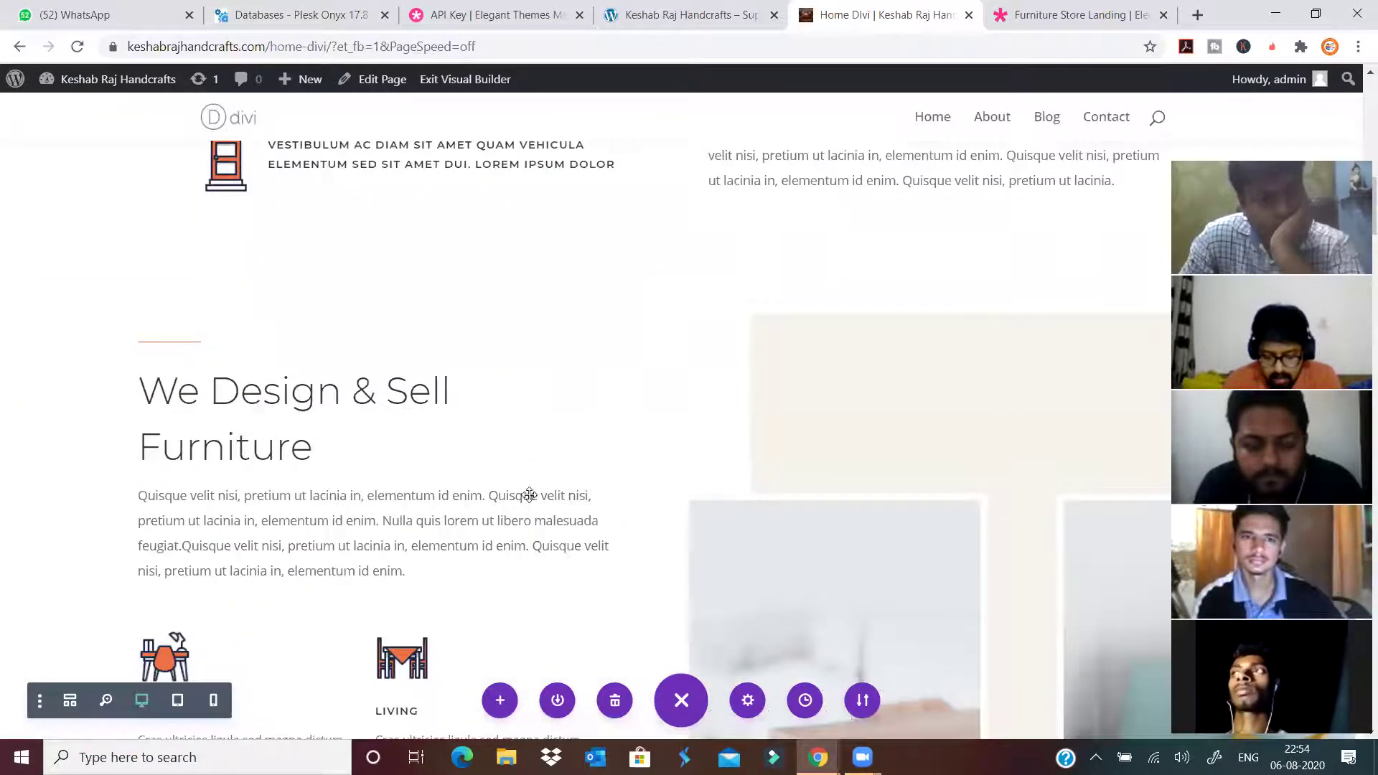
scroll(528, 494, "down", 8)
scroll(603, 424, "up", 18)
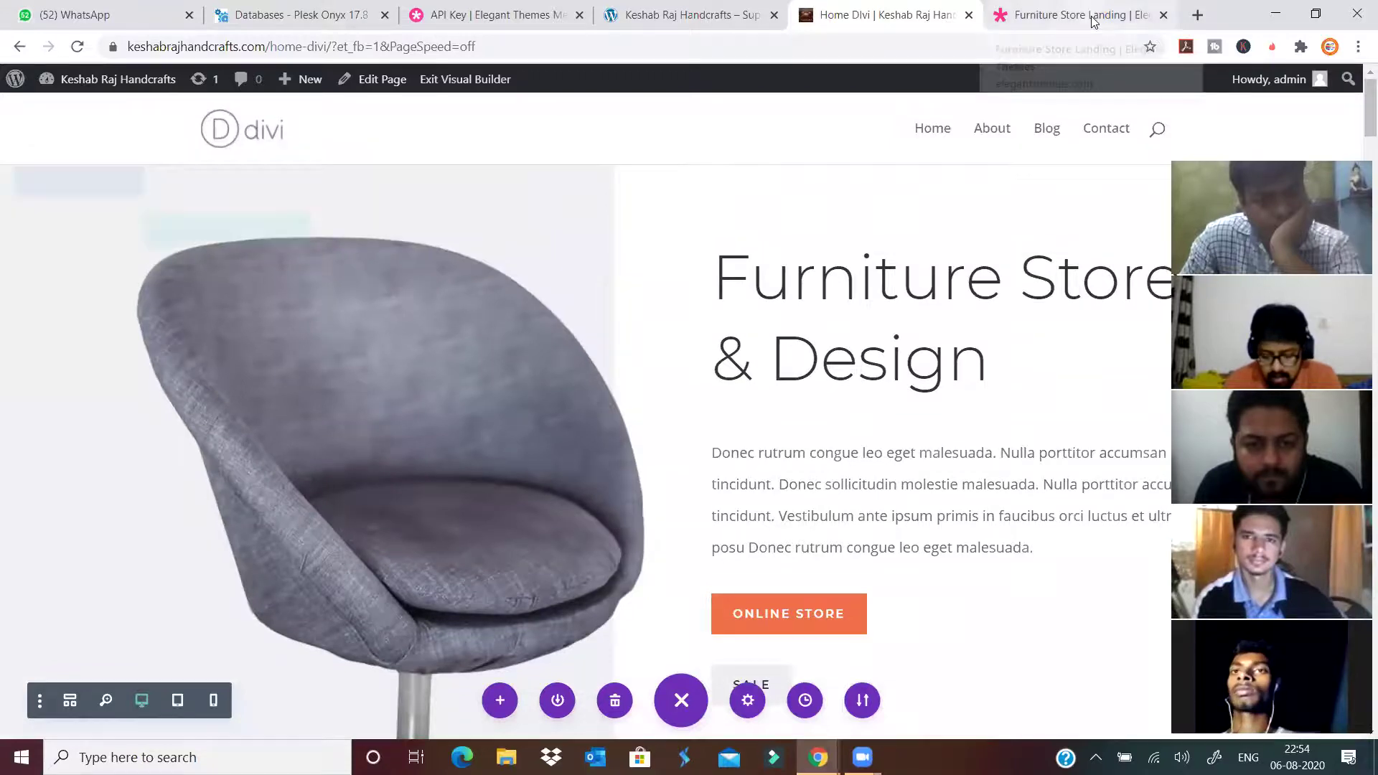
Open a new browser tab and search Google for "singing bowl".
left_click(1055, 15)
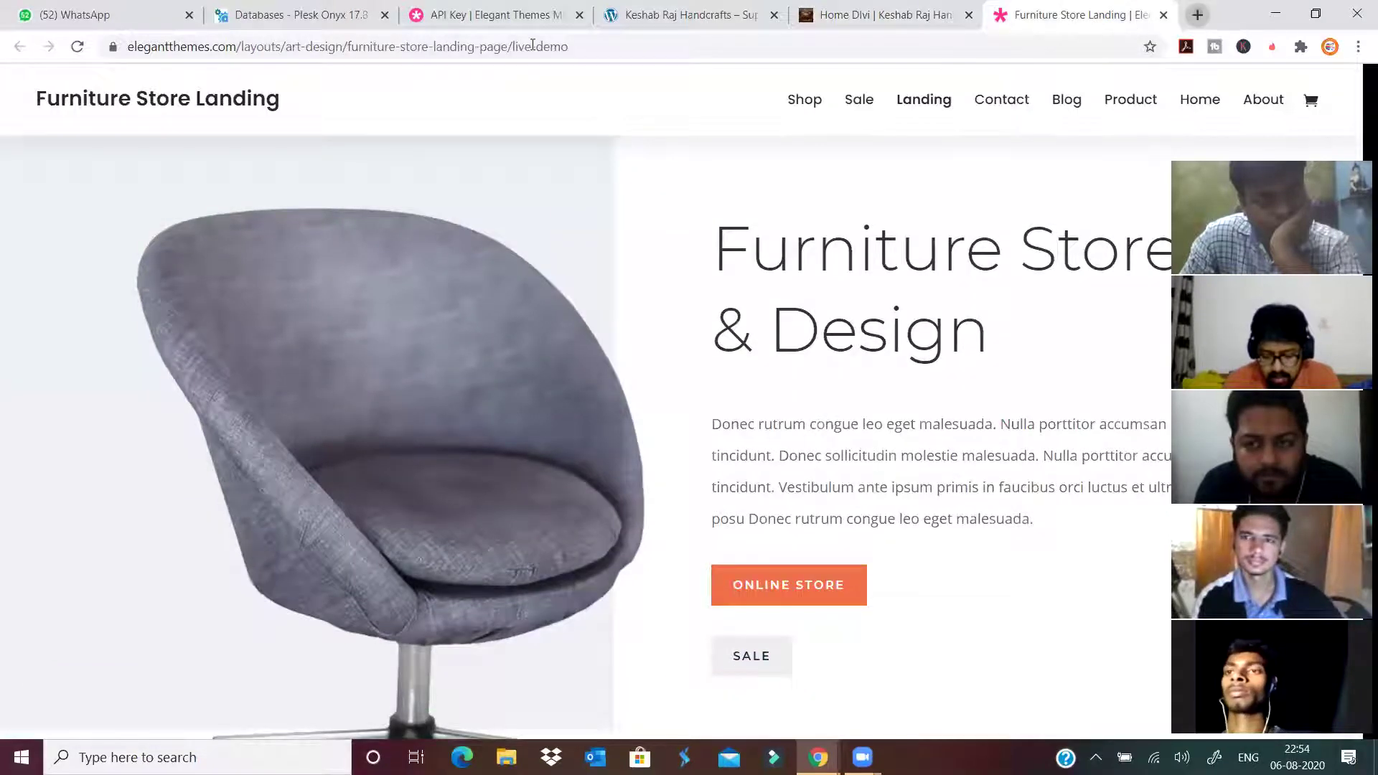
left_click(1197, 14)
left_click(520, 43)
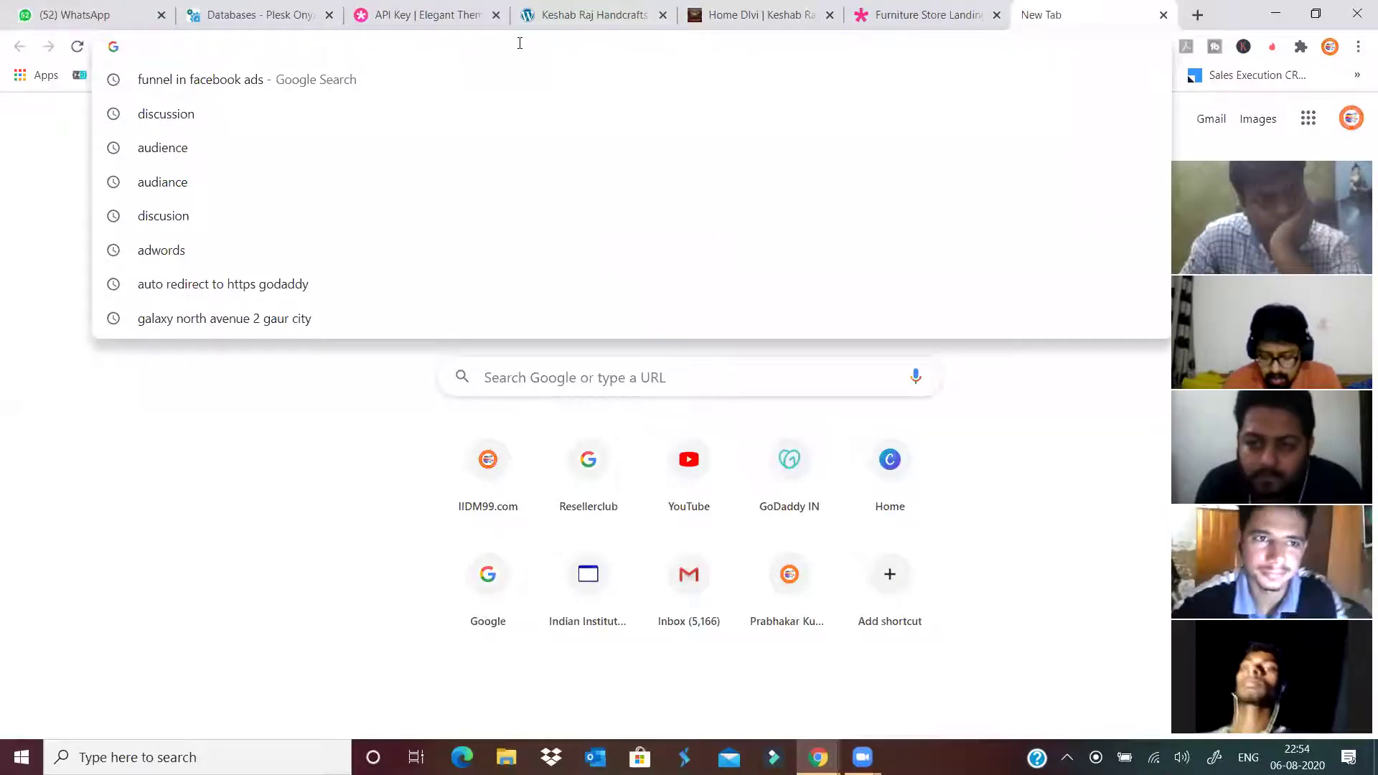
type("sing")
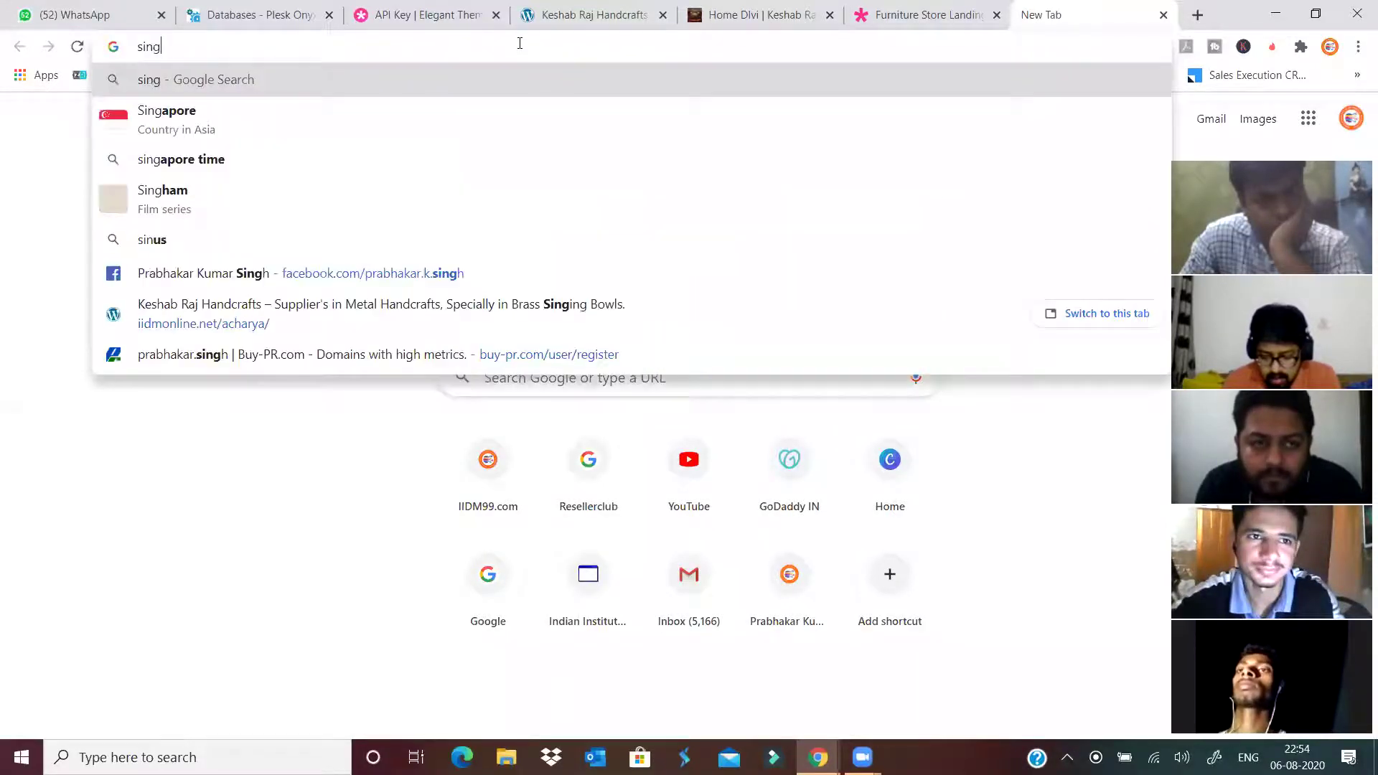
type("ing")
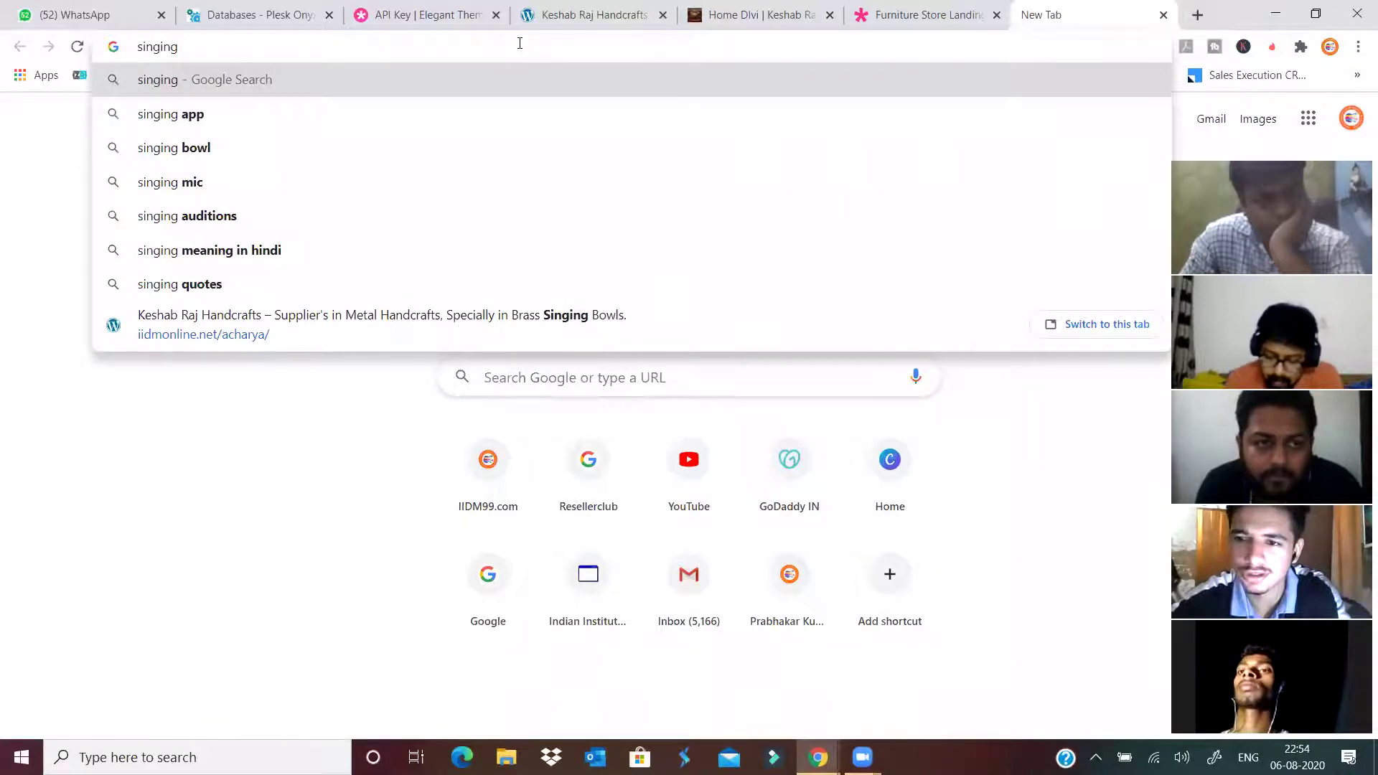
key("Down")
key("Down")
key("Return")
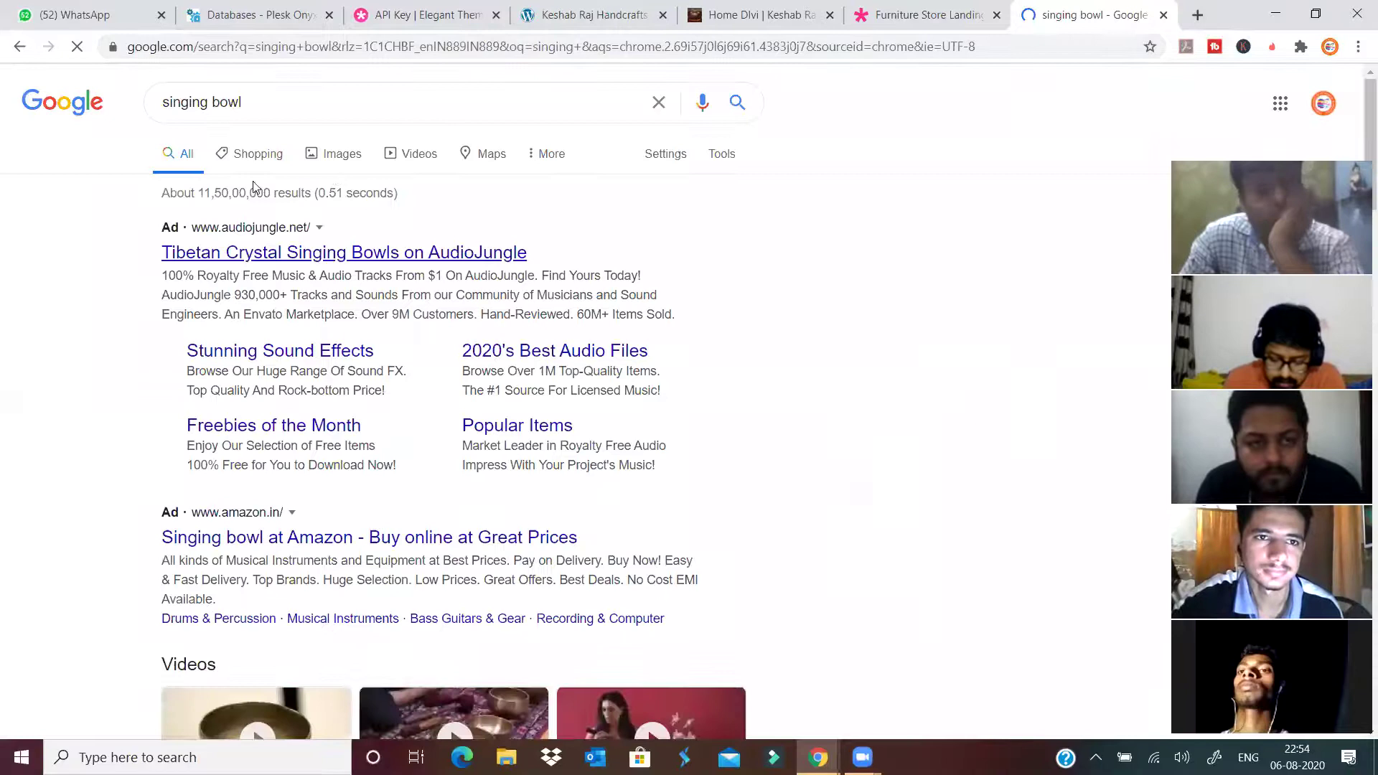
Show the image results for singing bowl, limit them to transparent images and look through the bowls.
left_click(343, 155)
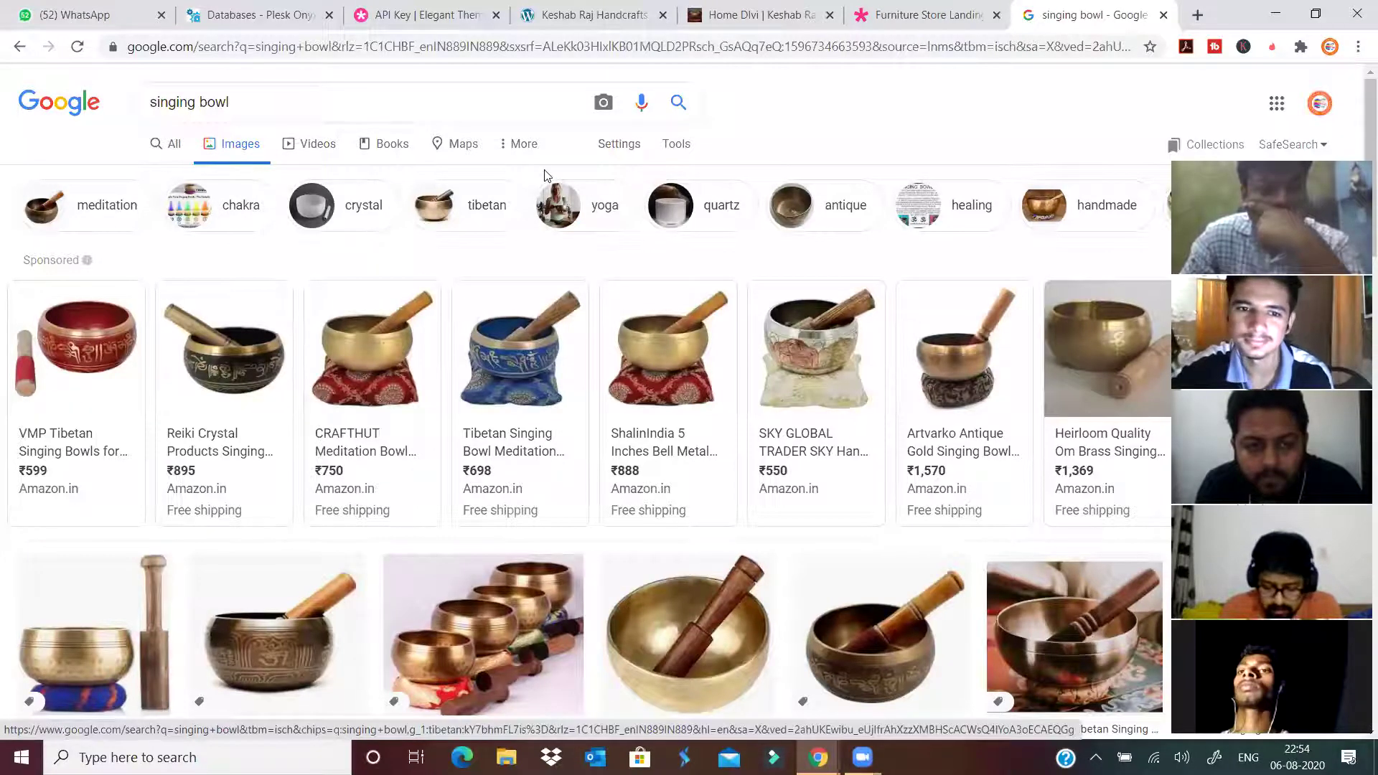
left_click(678, 145)
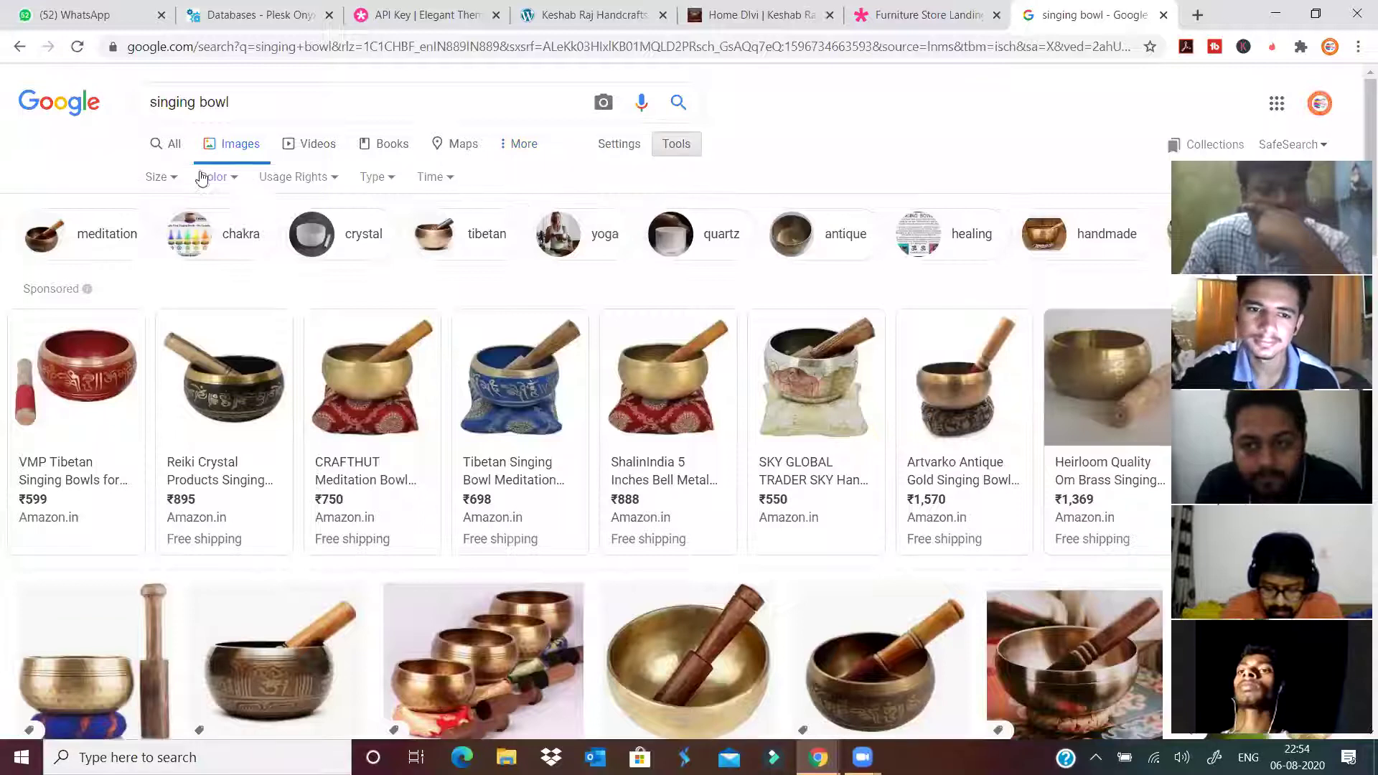
left_click(235, 186)
left_click(251, 258)
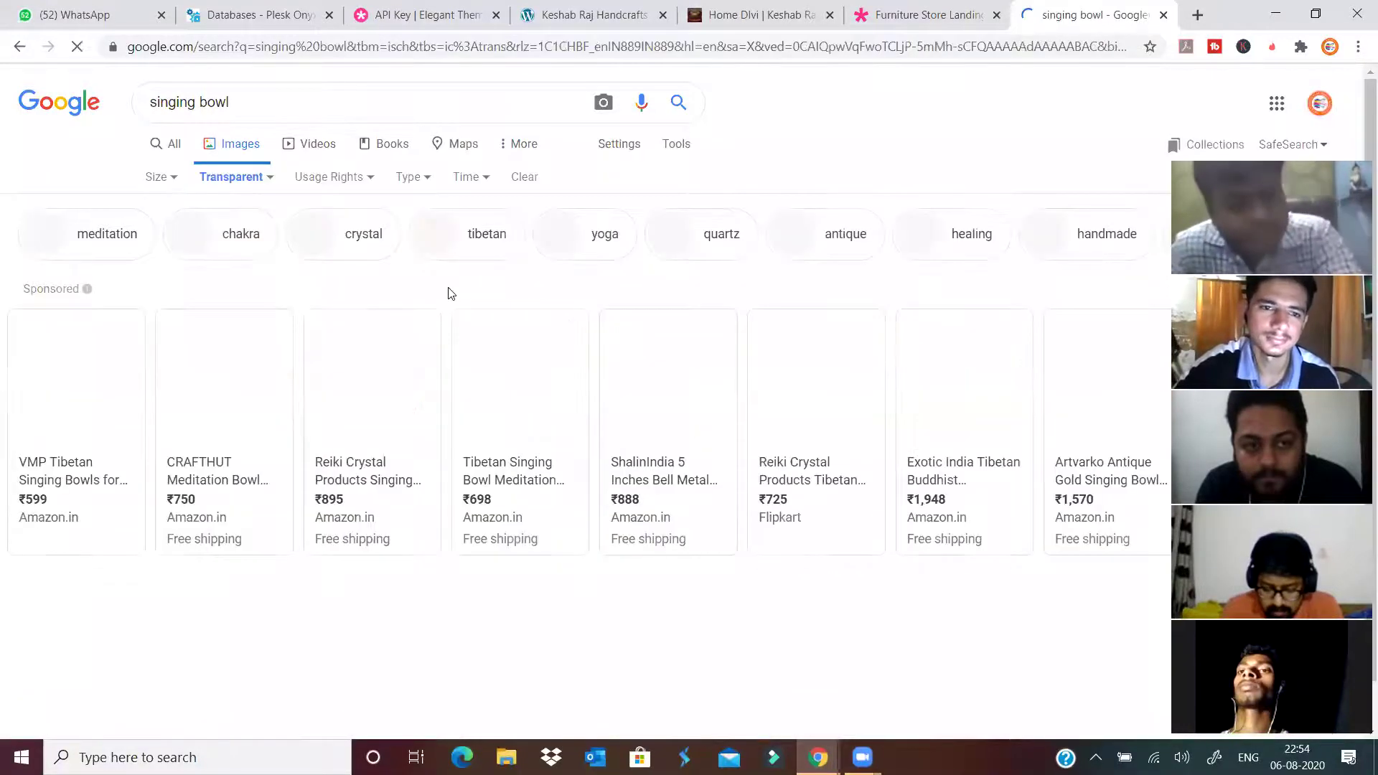
scroll(160, 347, "down", 6)
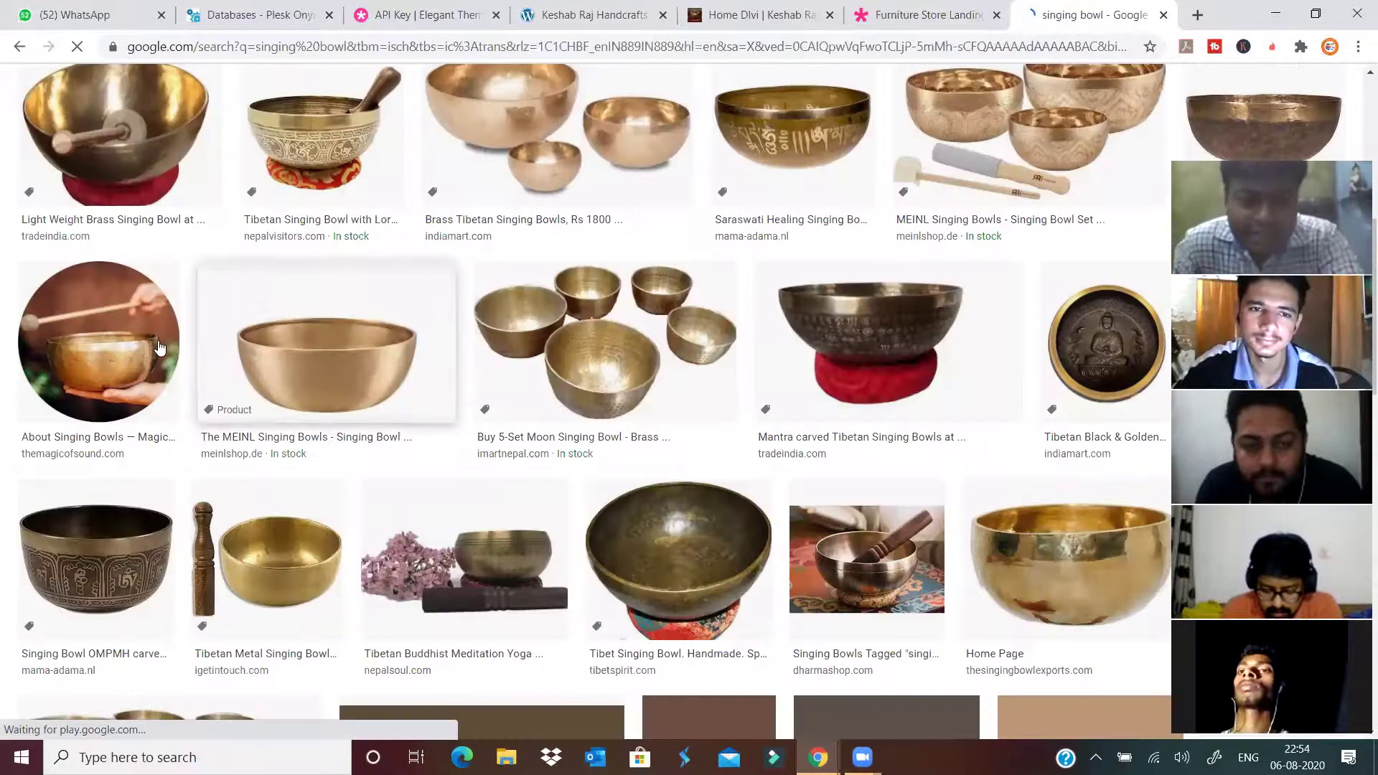
scroll(859, 475, "down", 1)
scroll(860, 475, "down", 5)
scroll(467, 403, "up", 15)
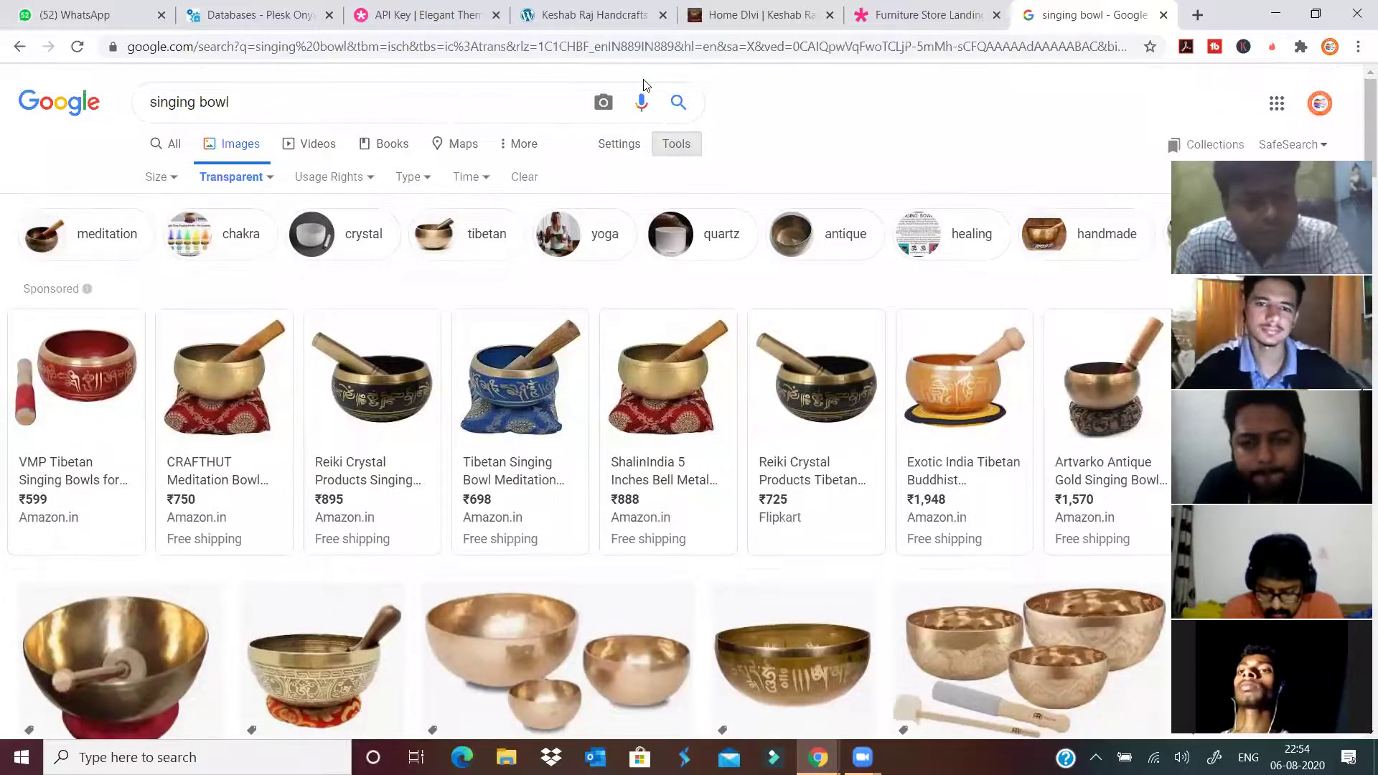
Compare the Furniture Store demo with the imported layout on the Home Divi page, examining the chair header section and its row controls.
left_click(917, 16)
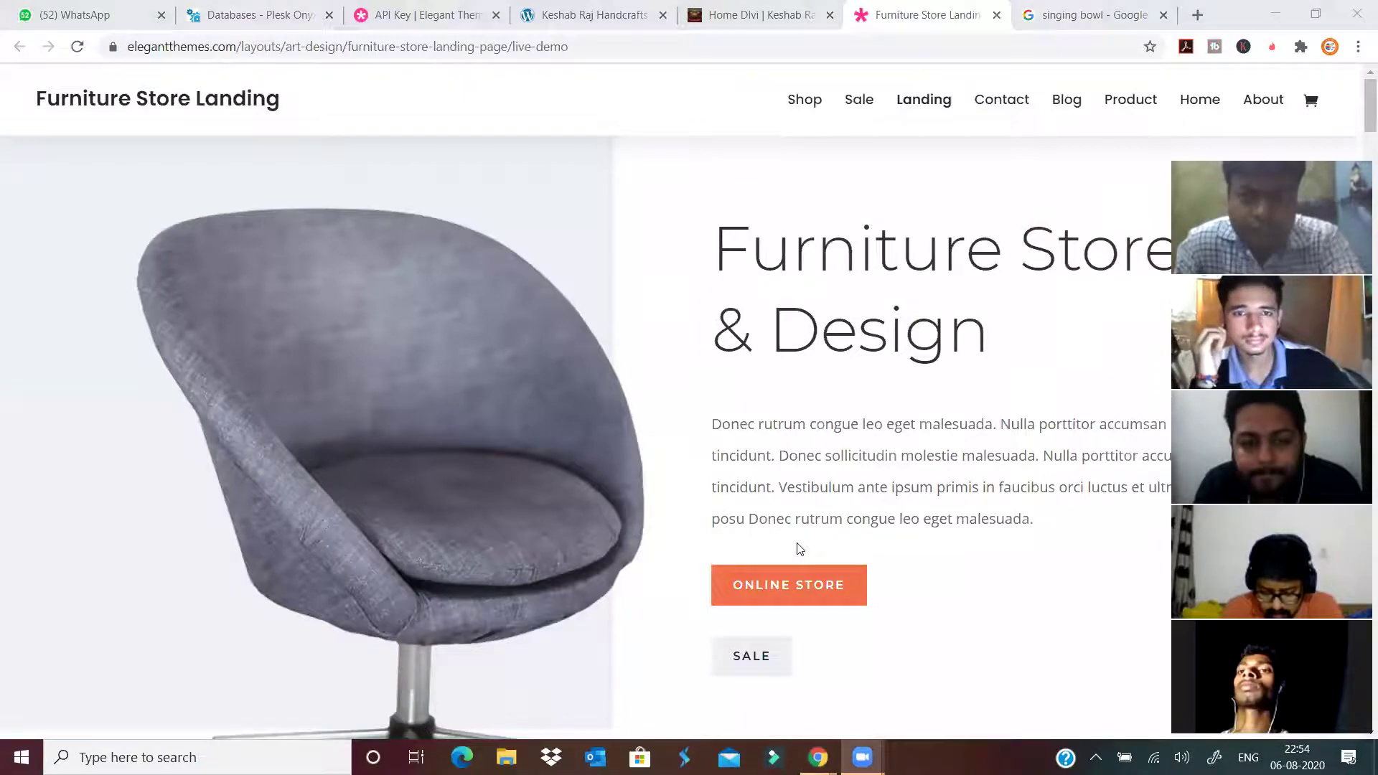
scroll(795, 563, "down", 8)
scroll(754, 556, "up", 8)
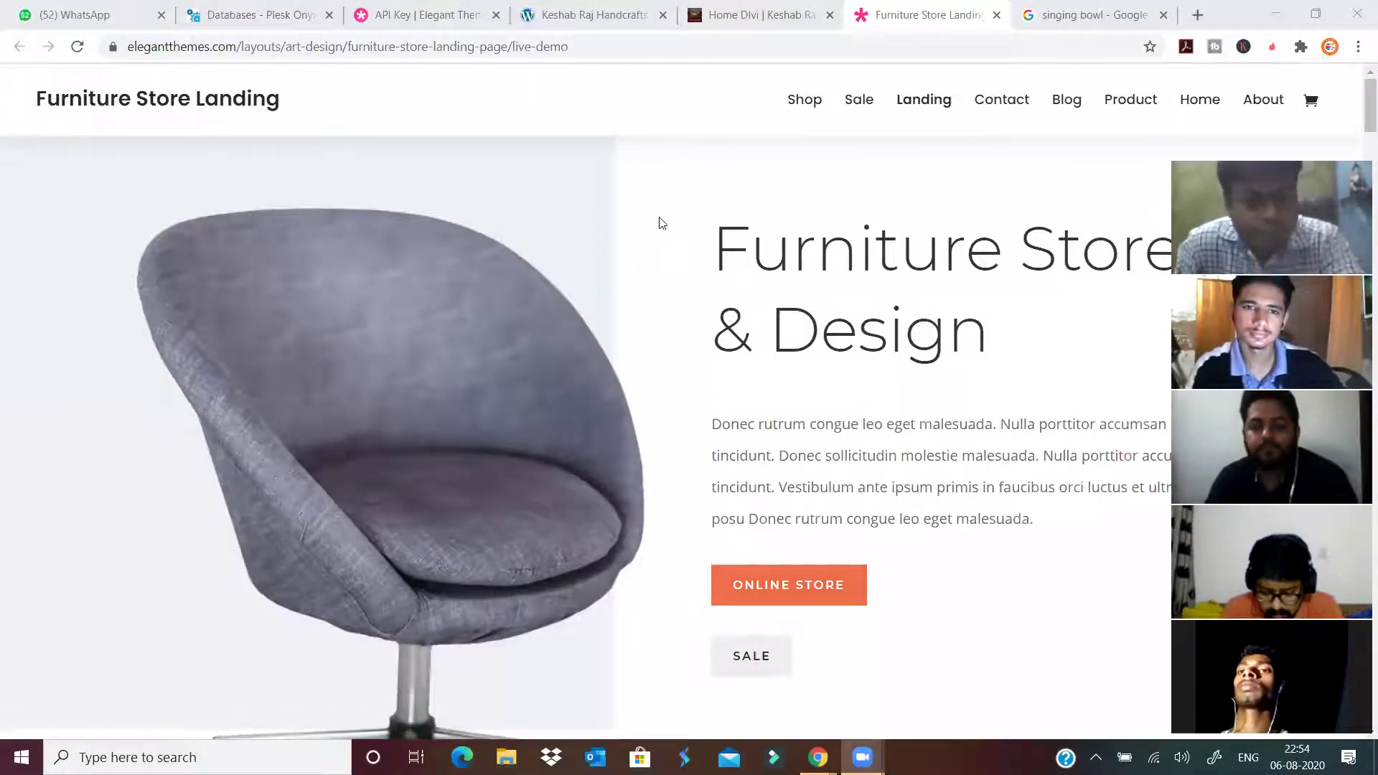
left_click(596, 14)
left_click(784, 13)
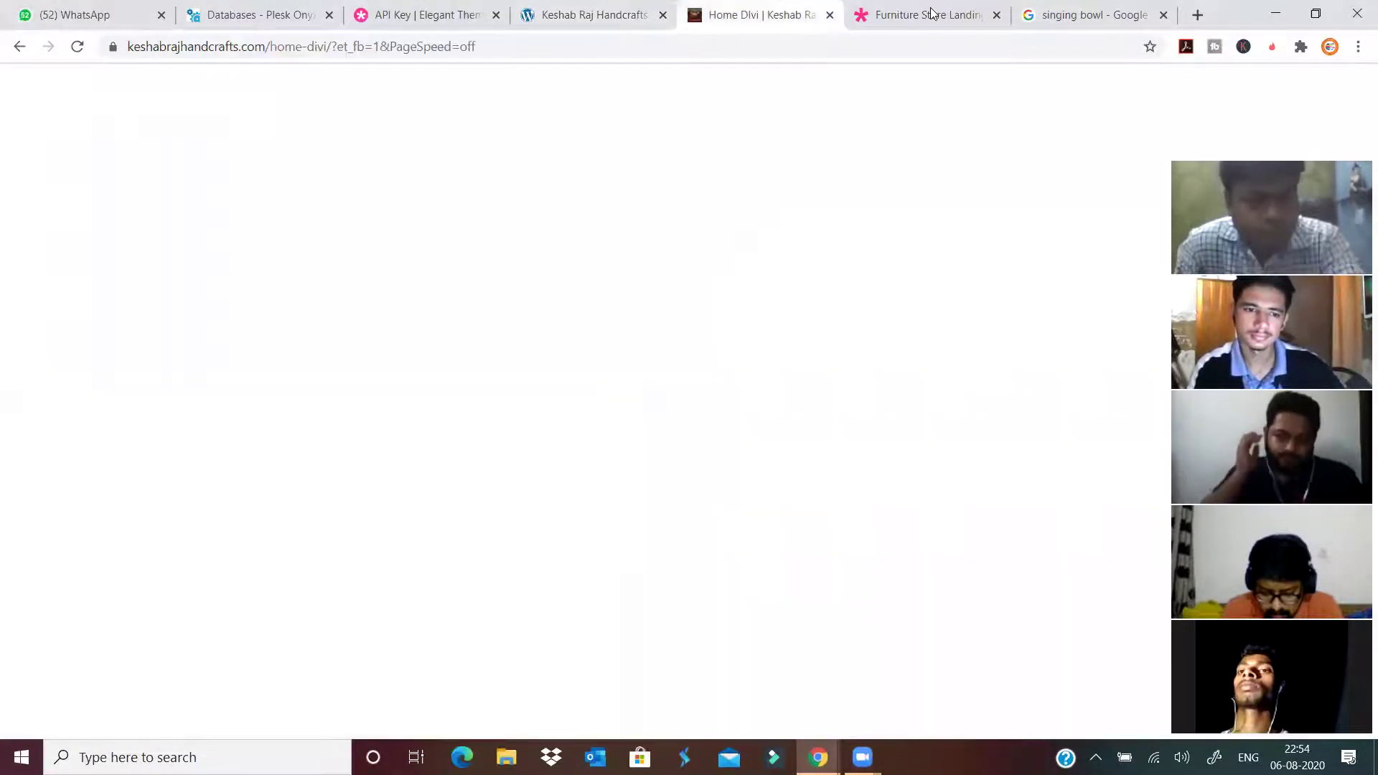
left_click(933, 14)
left_click(733, 10)
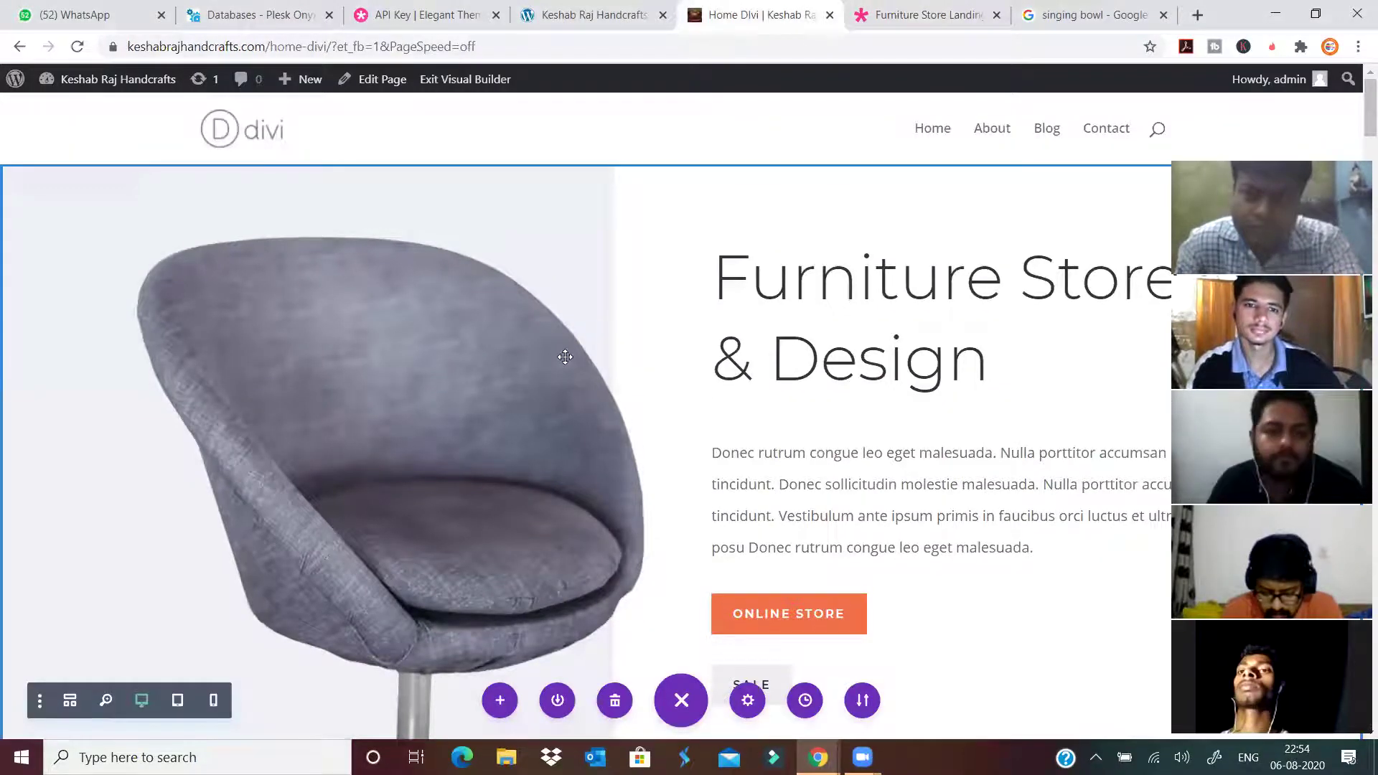
scroll(682, 310, "down", 2)
scroll(682, 309, "down", 2)
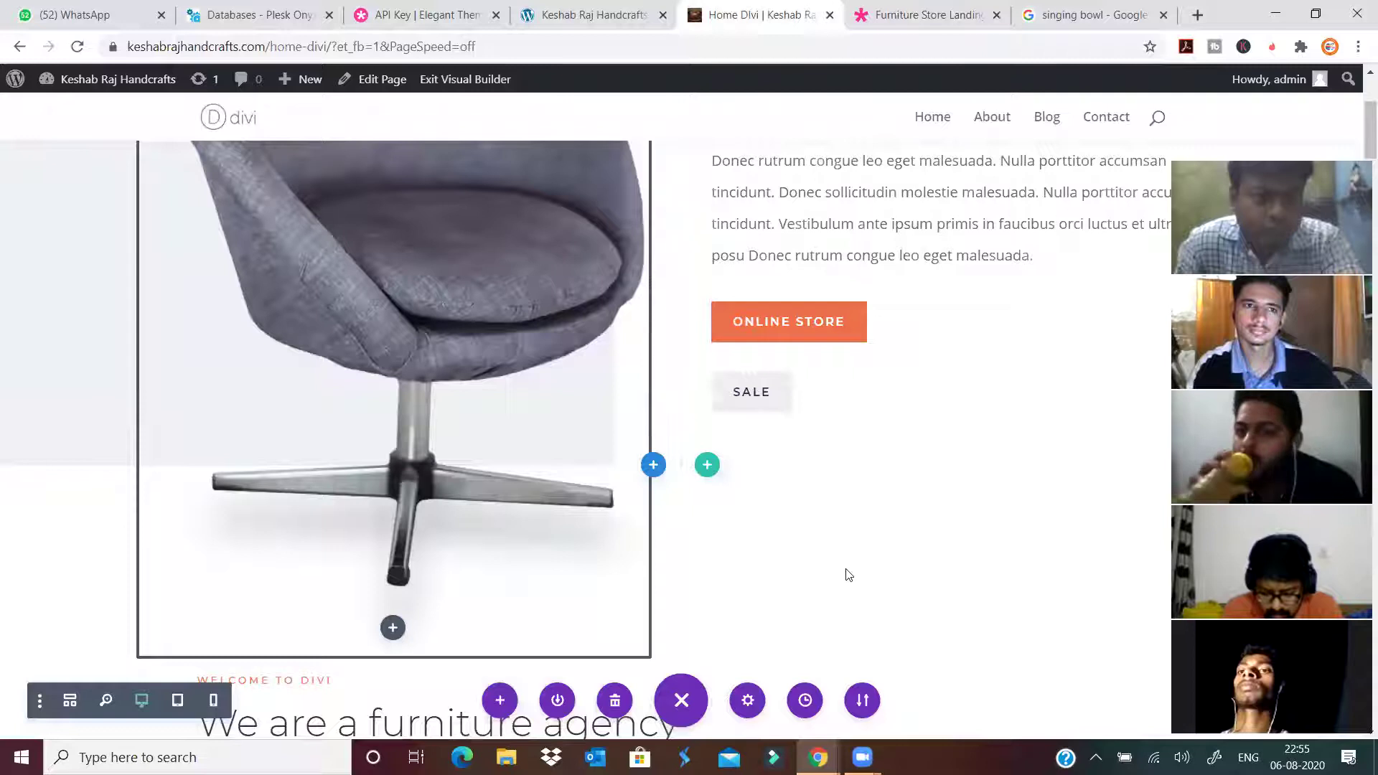
scroll(433, 453, "up", 2)
scroll(433, 452, "up", 2)
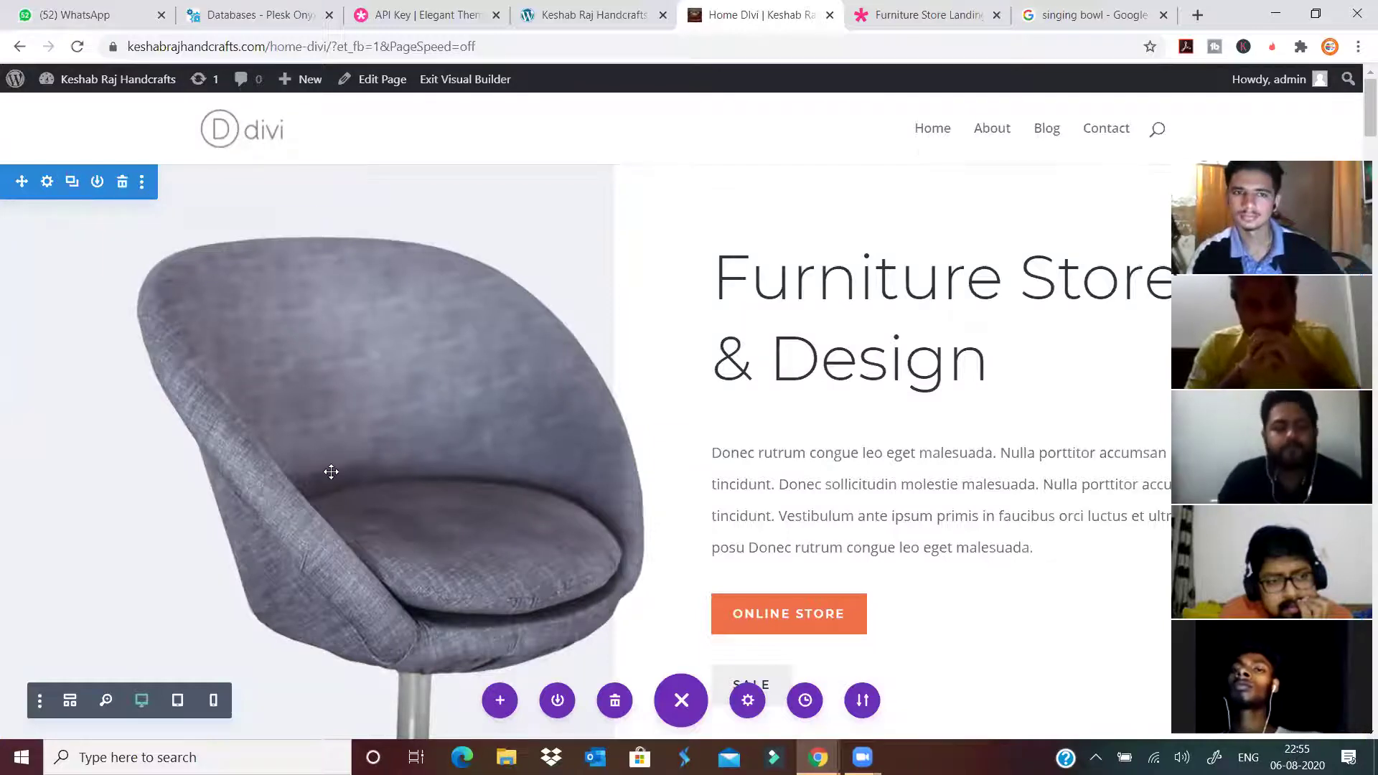
mouse_move(244, 260)
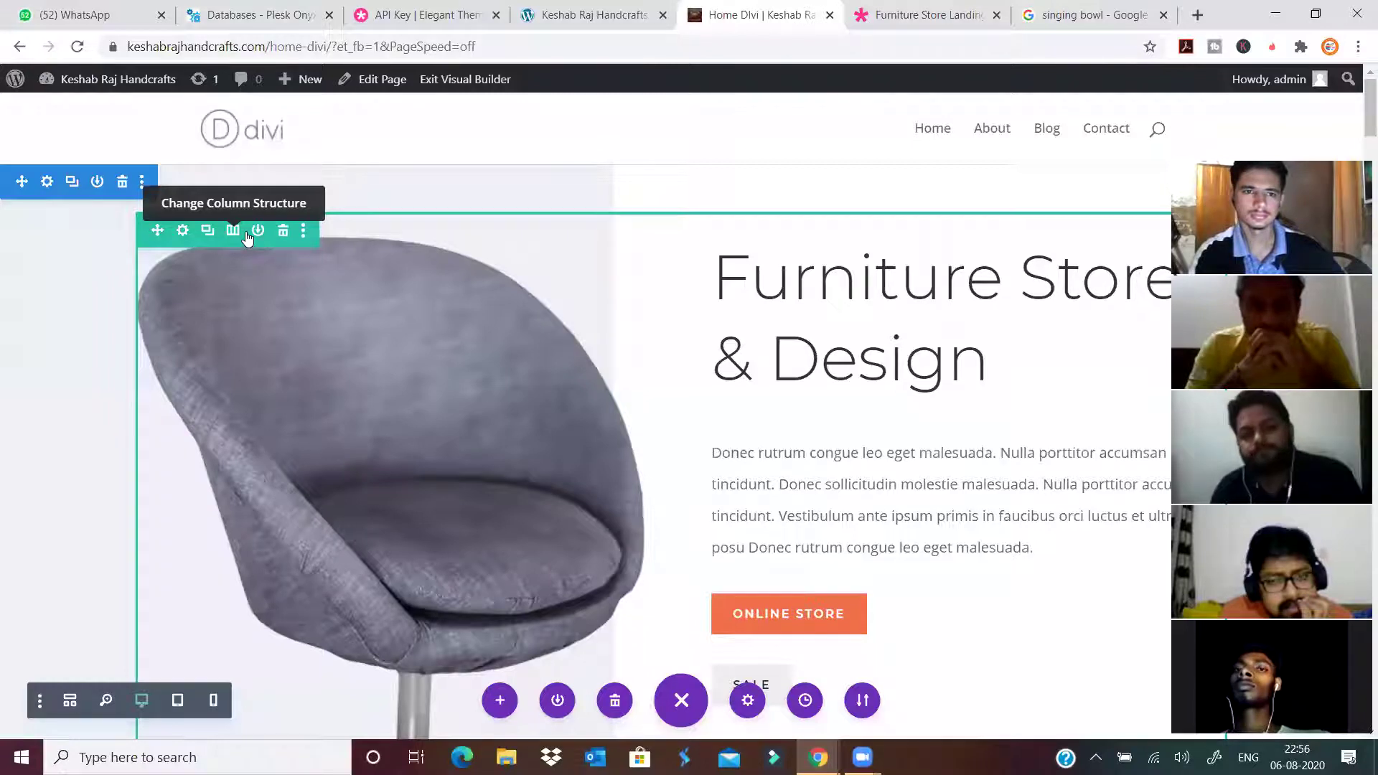
Examine the chair header section and the welcome section below it, with their section, row and module controls.
mouse_move(410, 298)
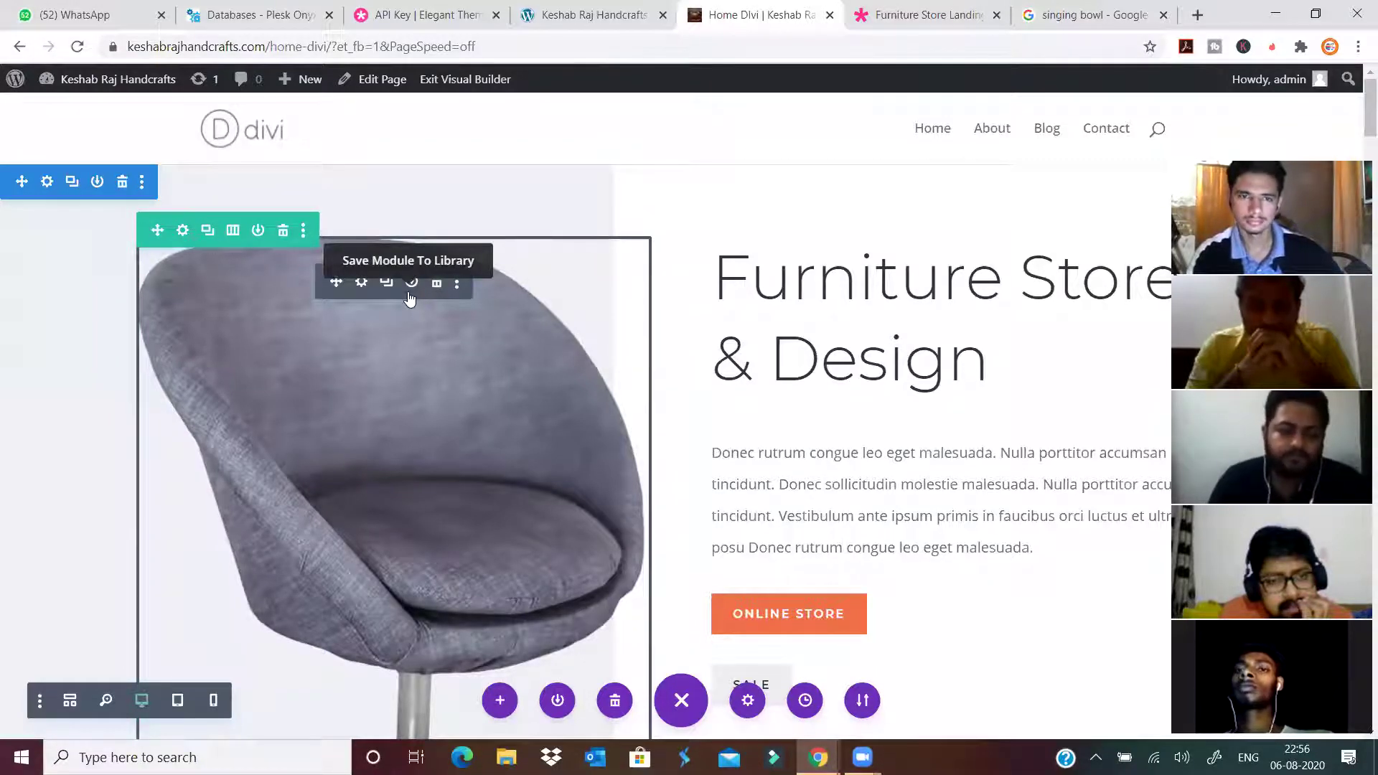
mouse_move(811, 295)
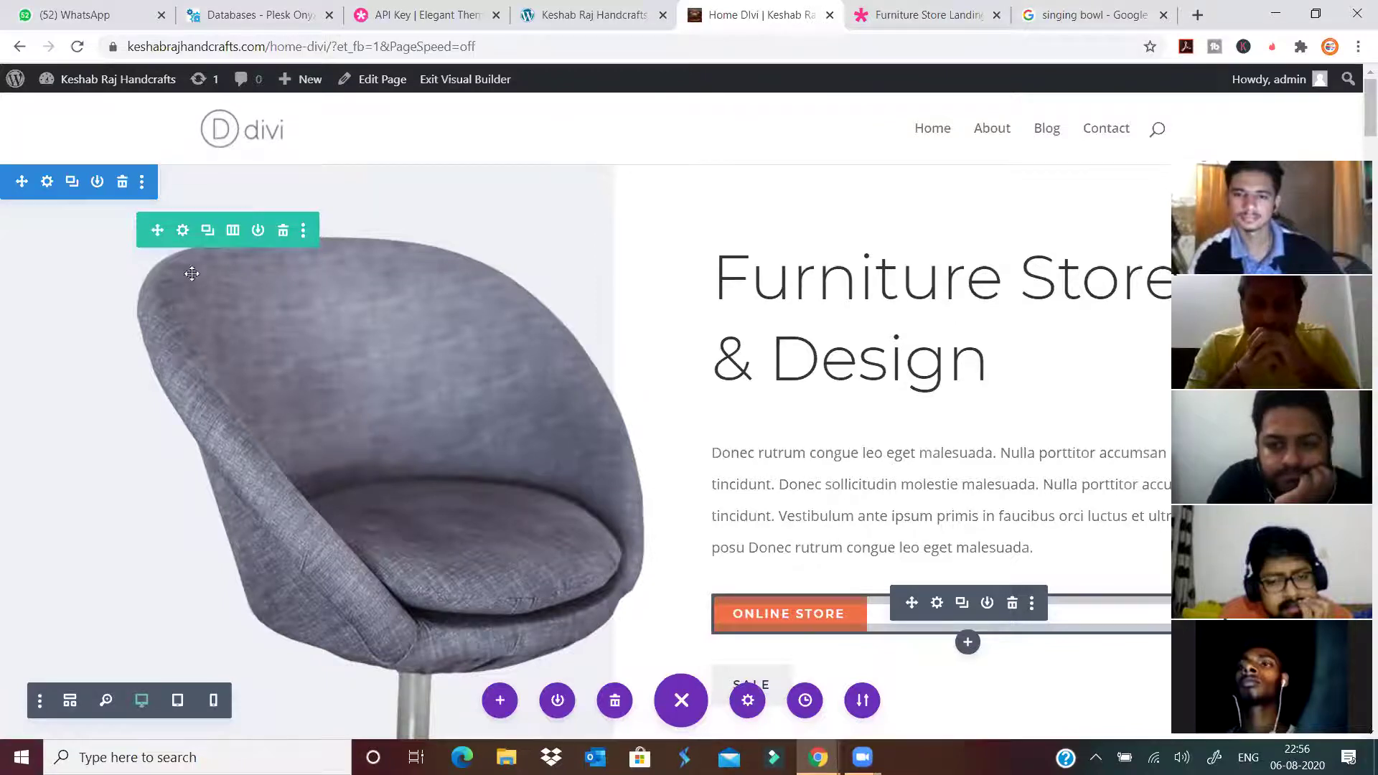
scroll(431, 495, "down", 9)
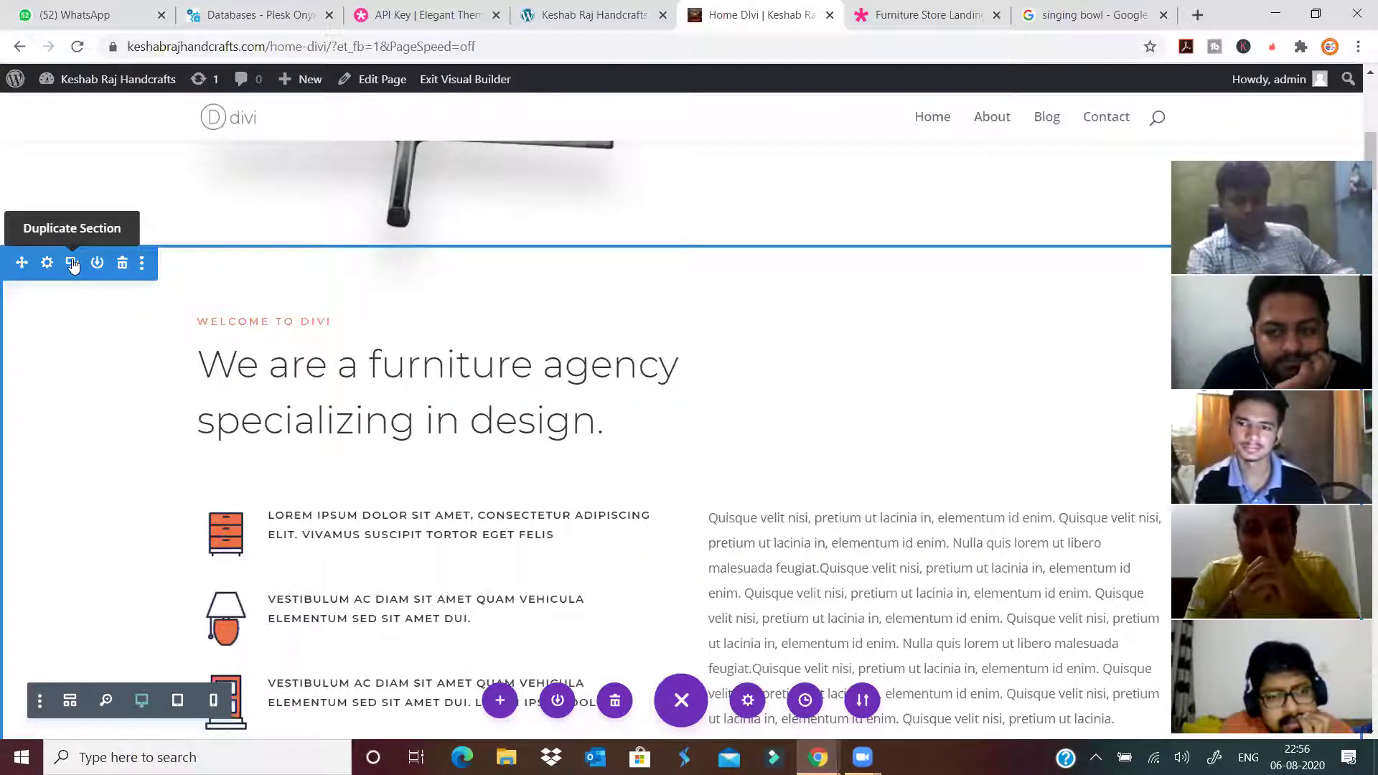
scroll(538, 332, "up", 5)
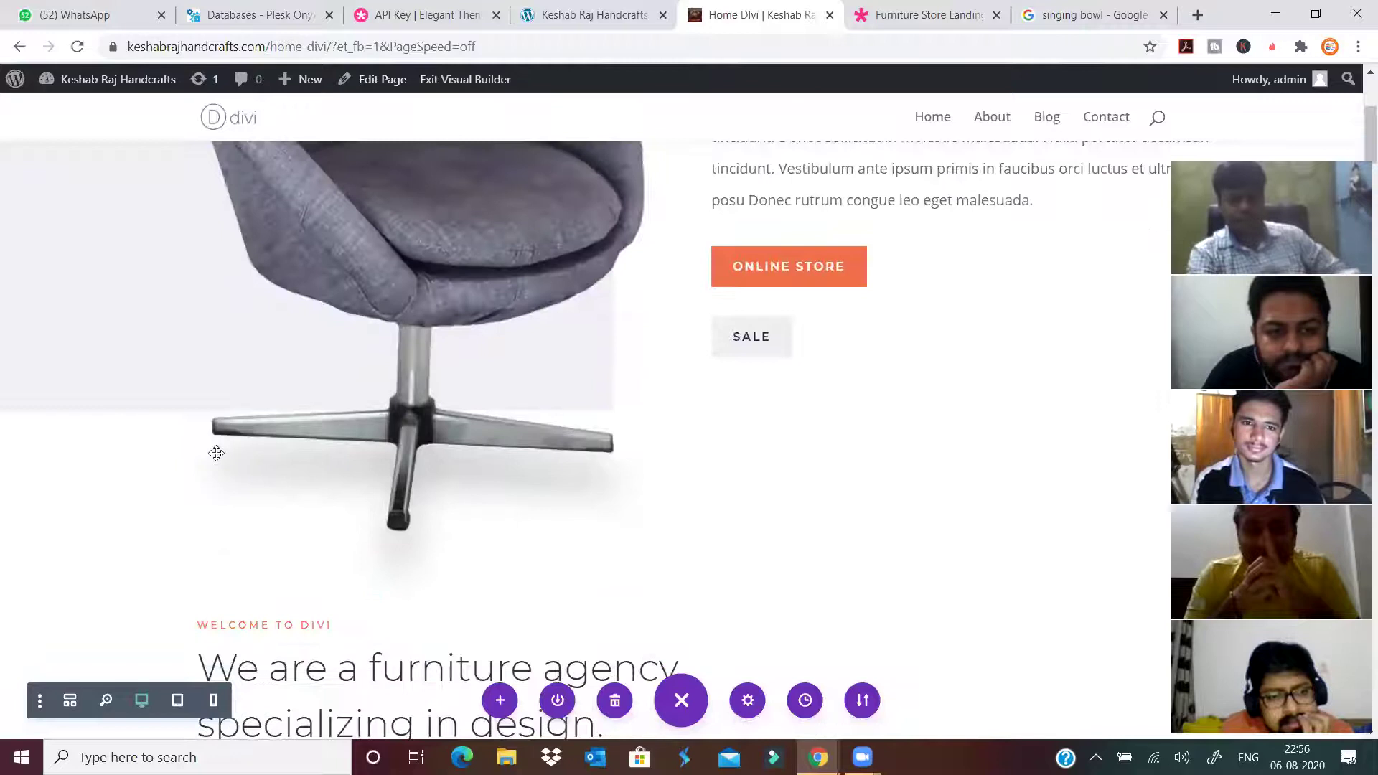
scroll(332, 448, "down", 5)
scroll(318, 416, "up", 4)
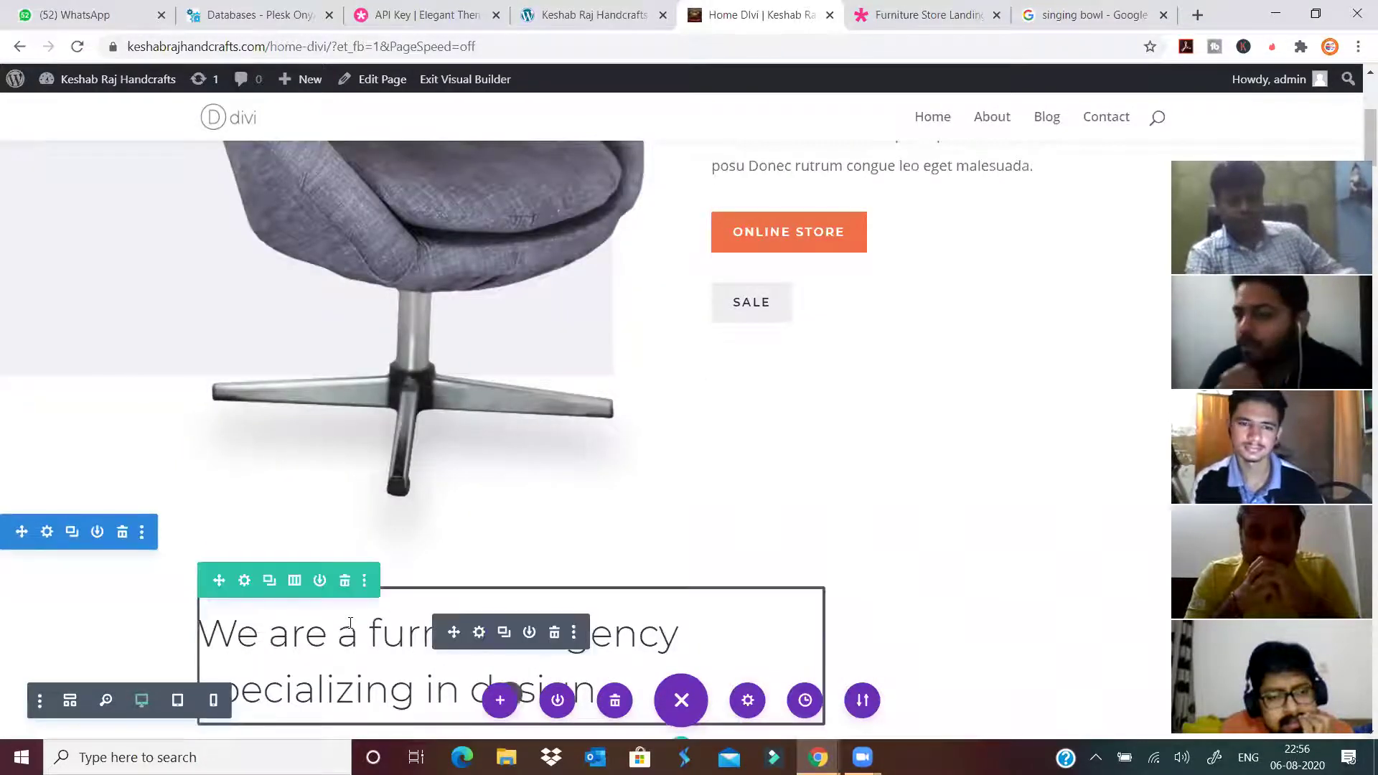
scroll(564, 498, "up", 1)
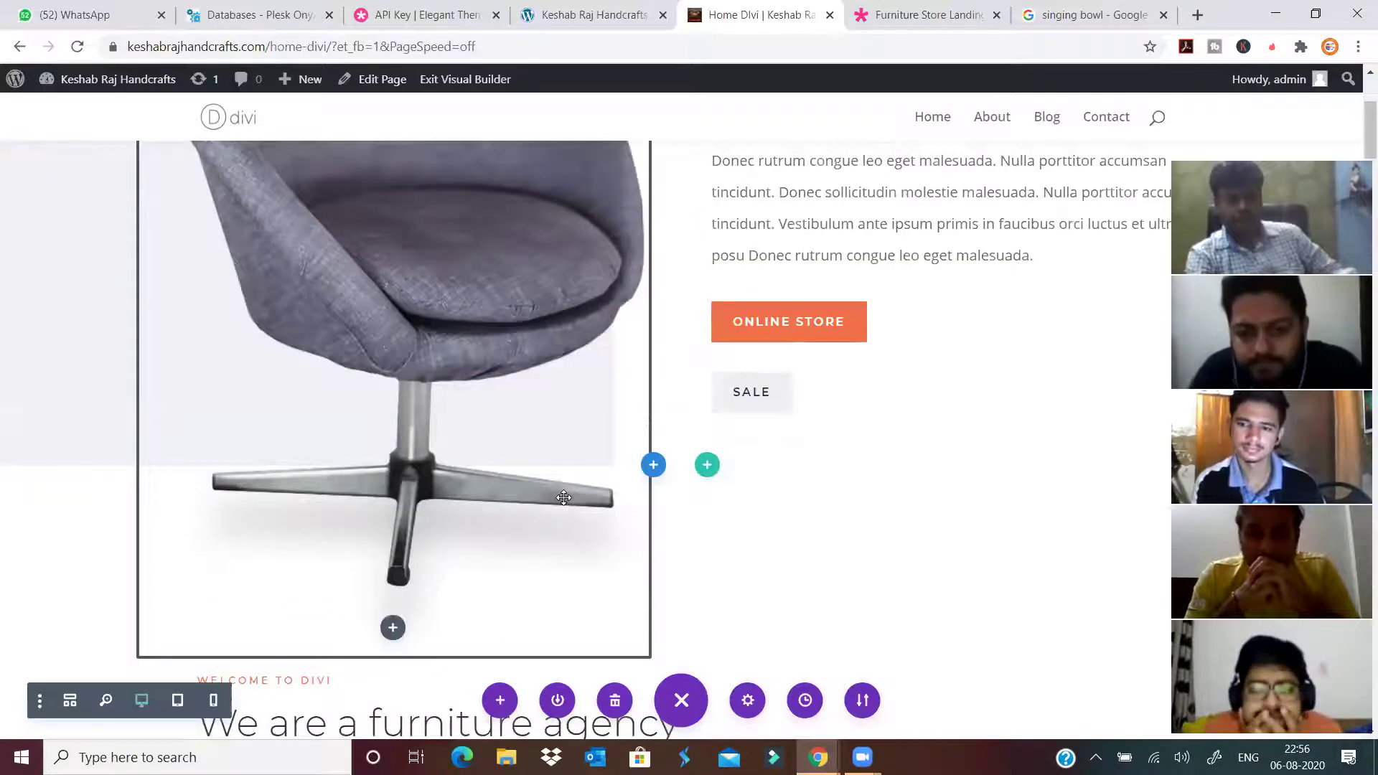
scroll(564, 466, "up", 4)
scroll(564, 433, "down", 3)
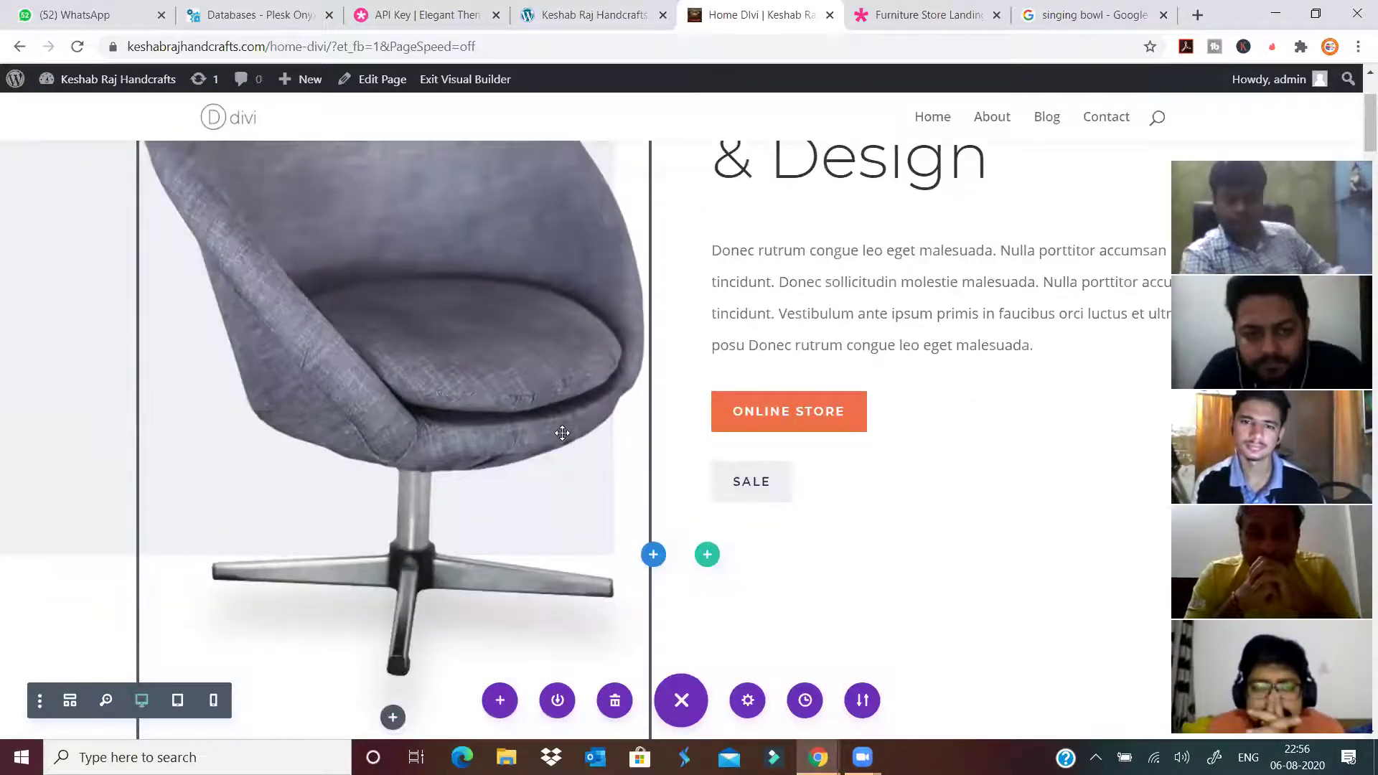
scroll(562, 433, "up", 3)
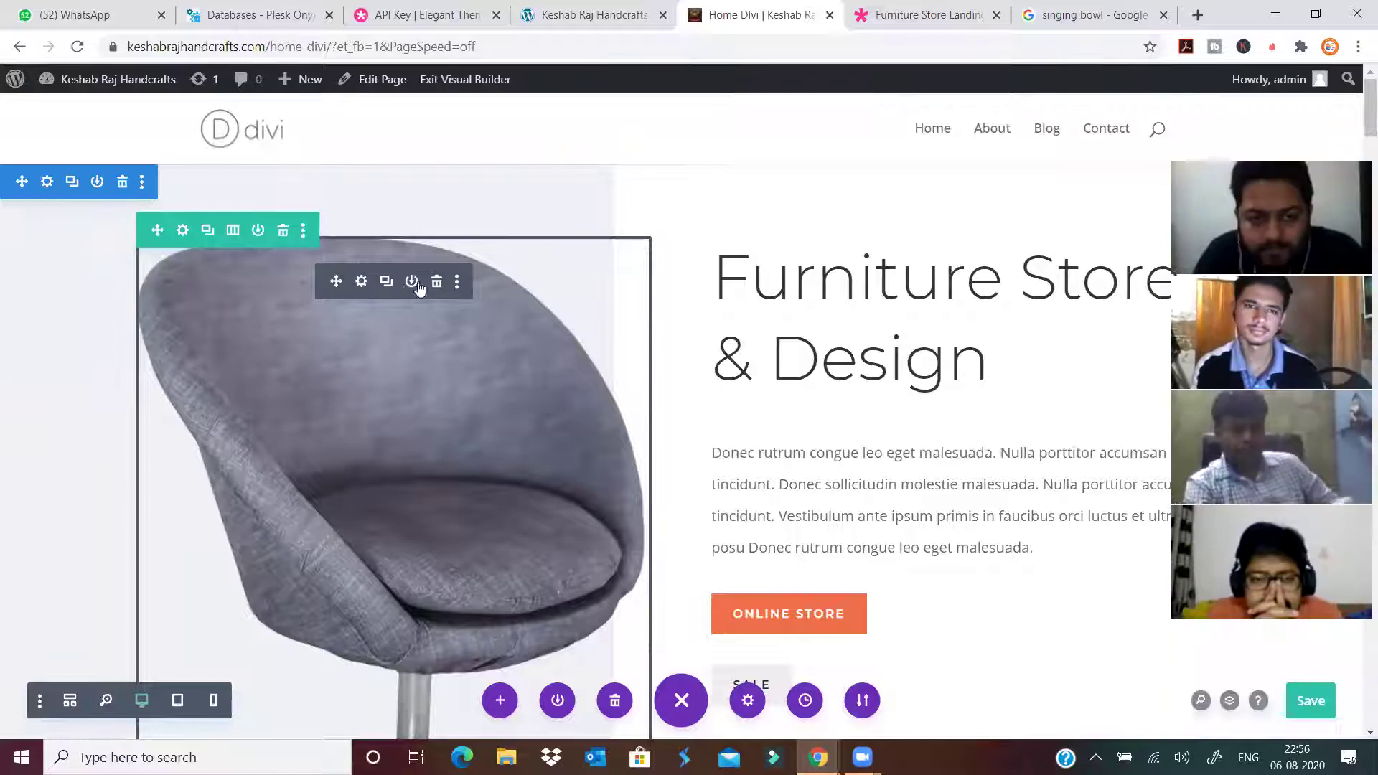
Open the chair image's settings and look through the media library and file upload options for a replacement image.
left_click(362, 282)
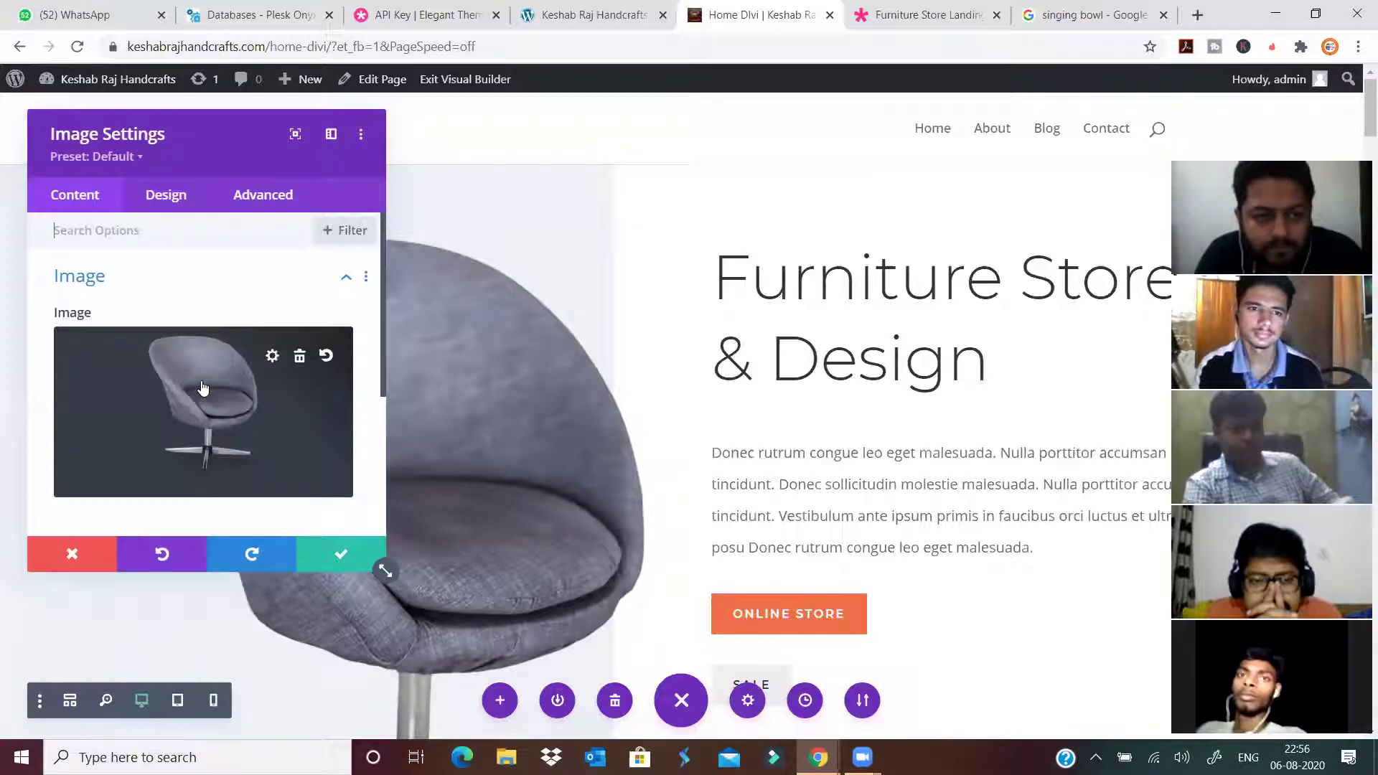
left_click(205, 409)
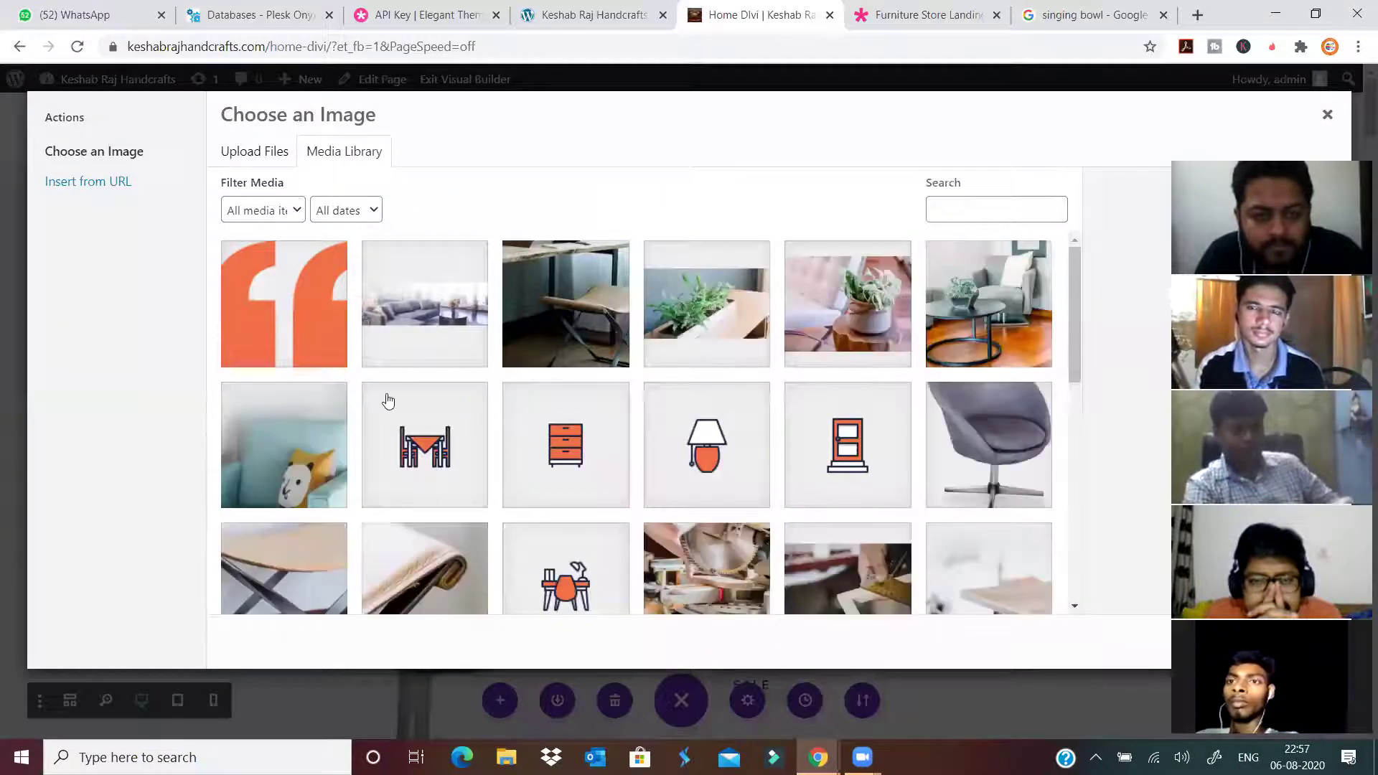
scroll(703, 467, "down", 10)
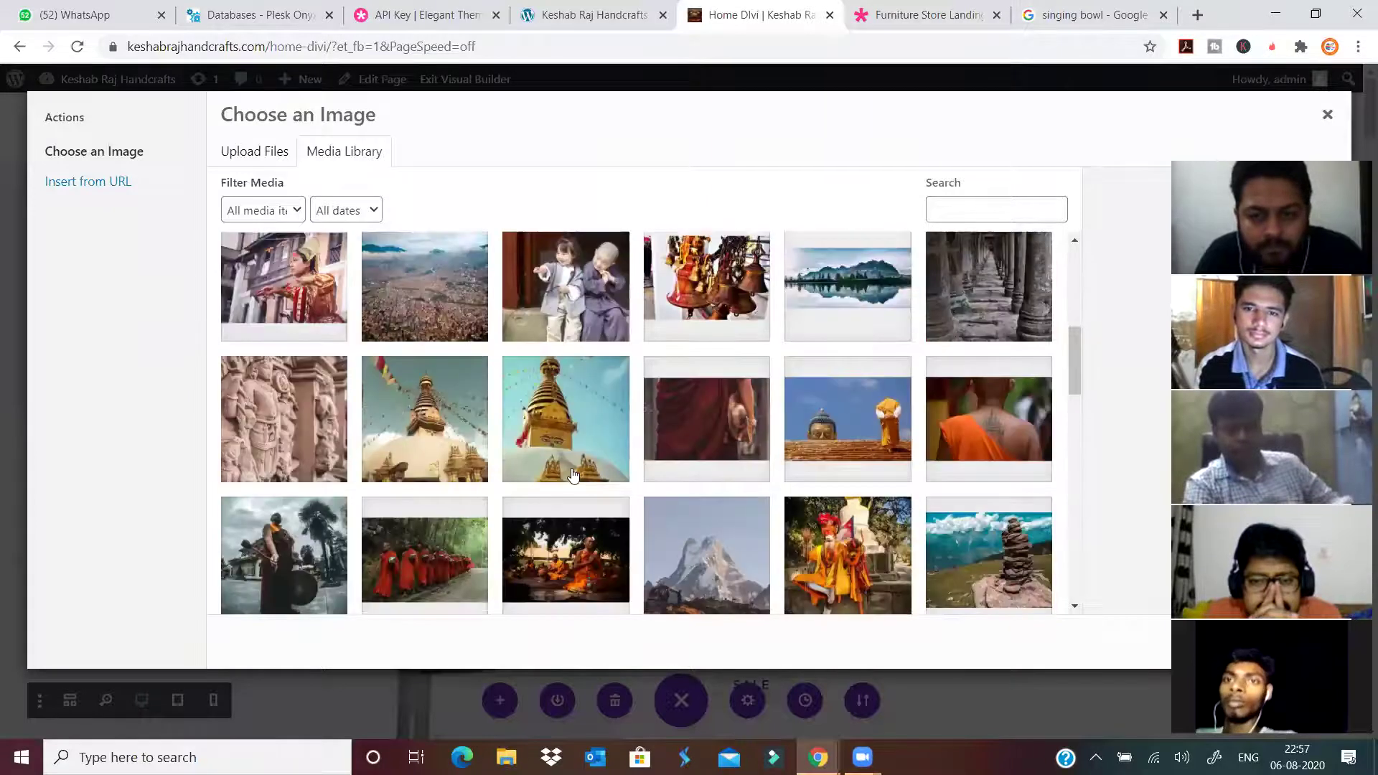
scroll(559, 475, "up", 4)
left_click(258, 151)
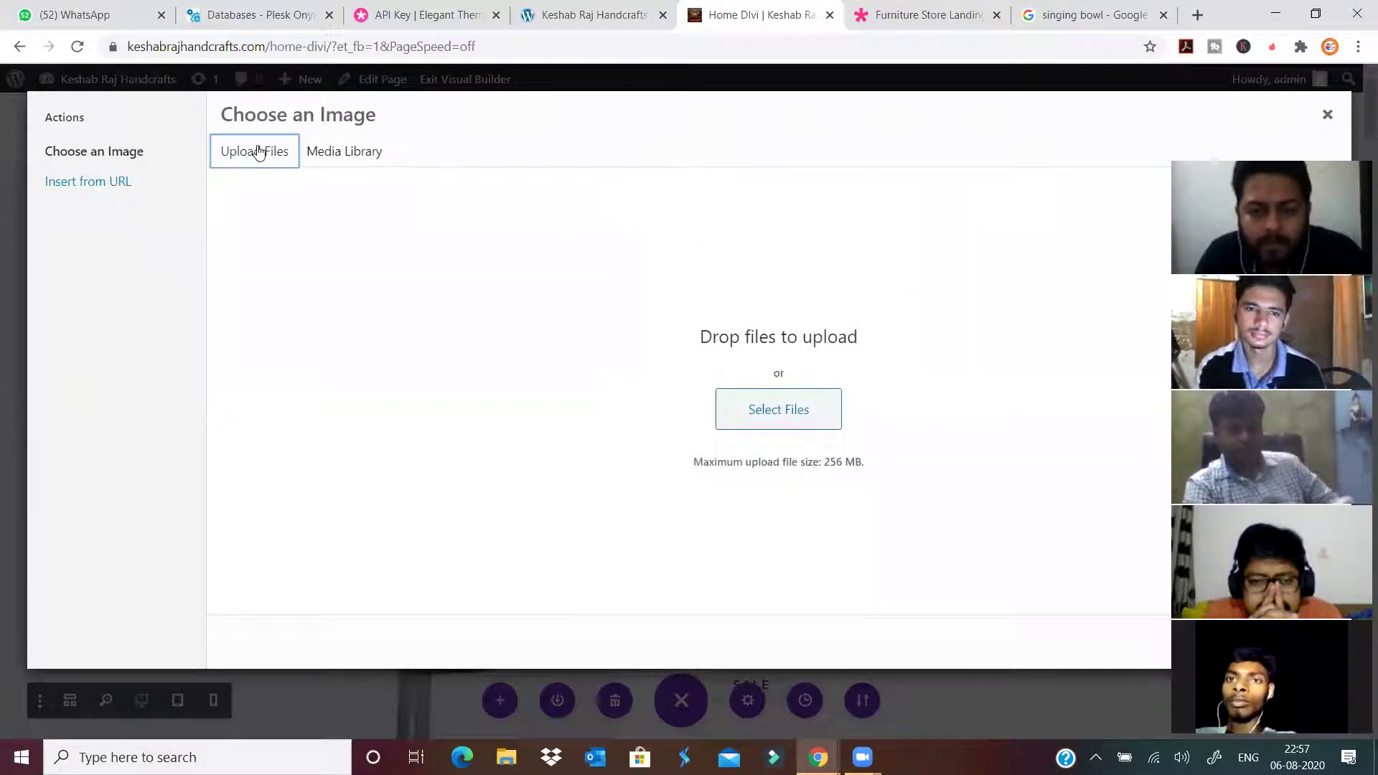
left_click(345, 154)
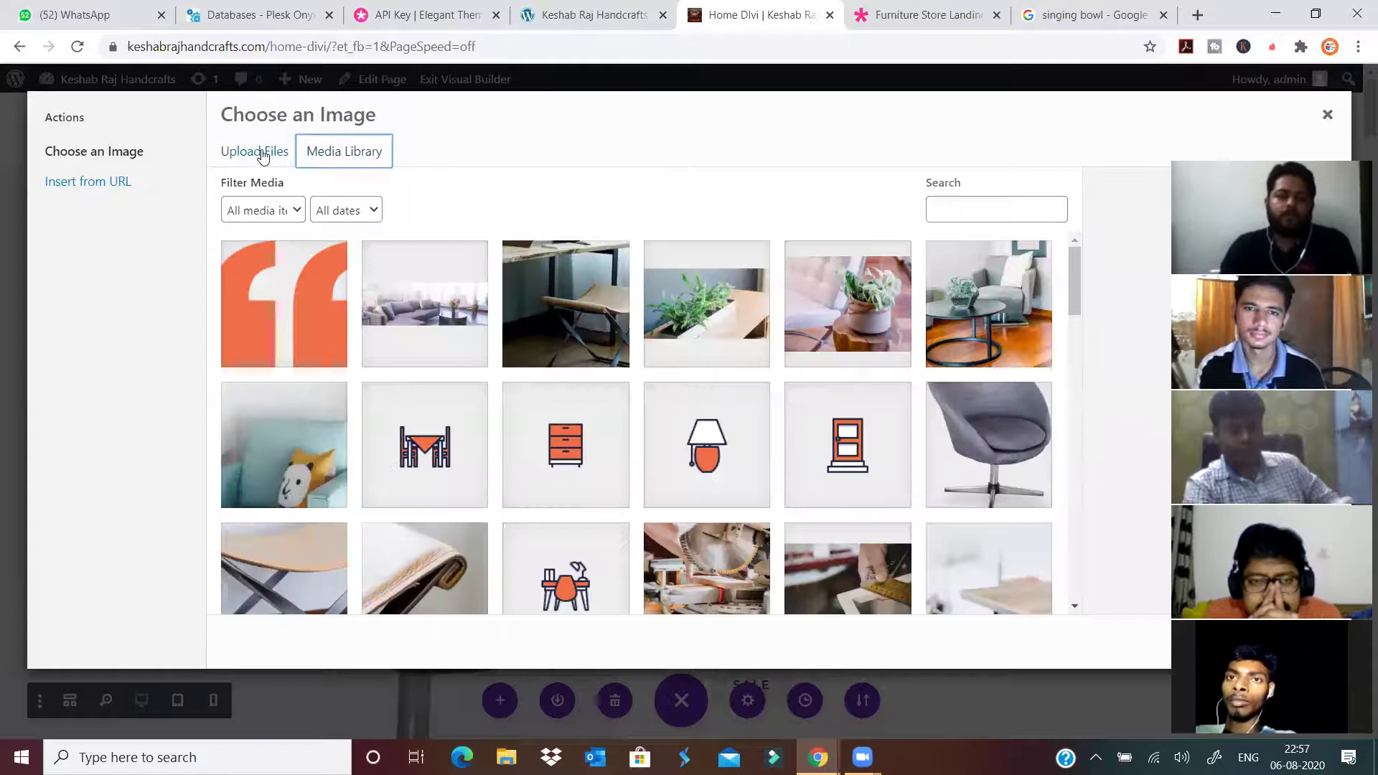
left_click(263, 155)
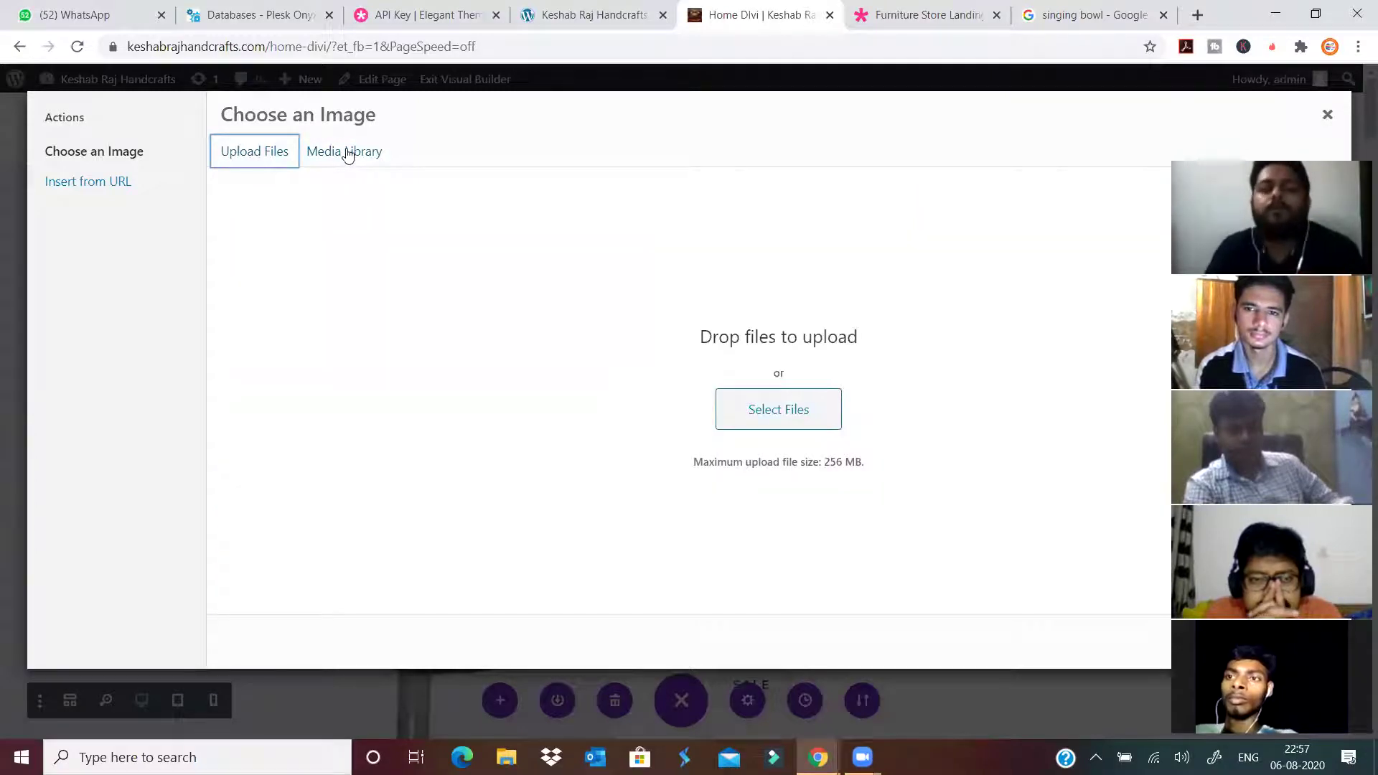
Try replacing the chair image with the logoiidm file uploaded from the Downloads folder, and discard the change.
left_click(788, 434)
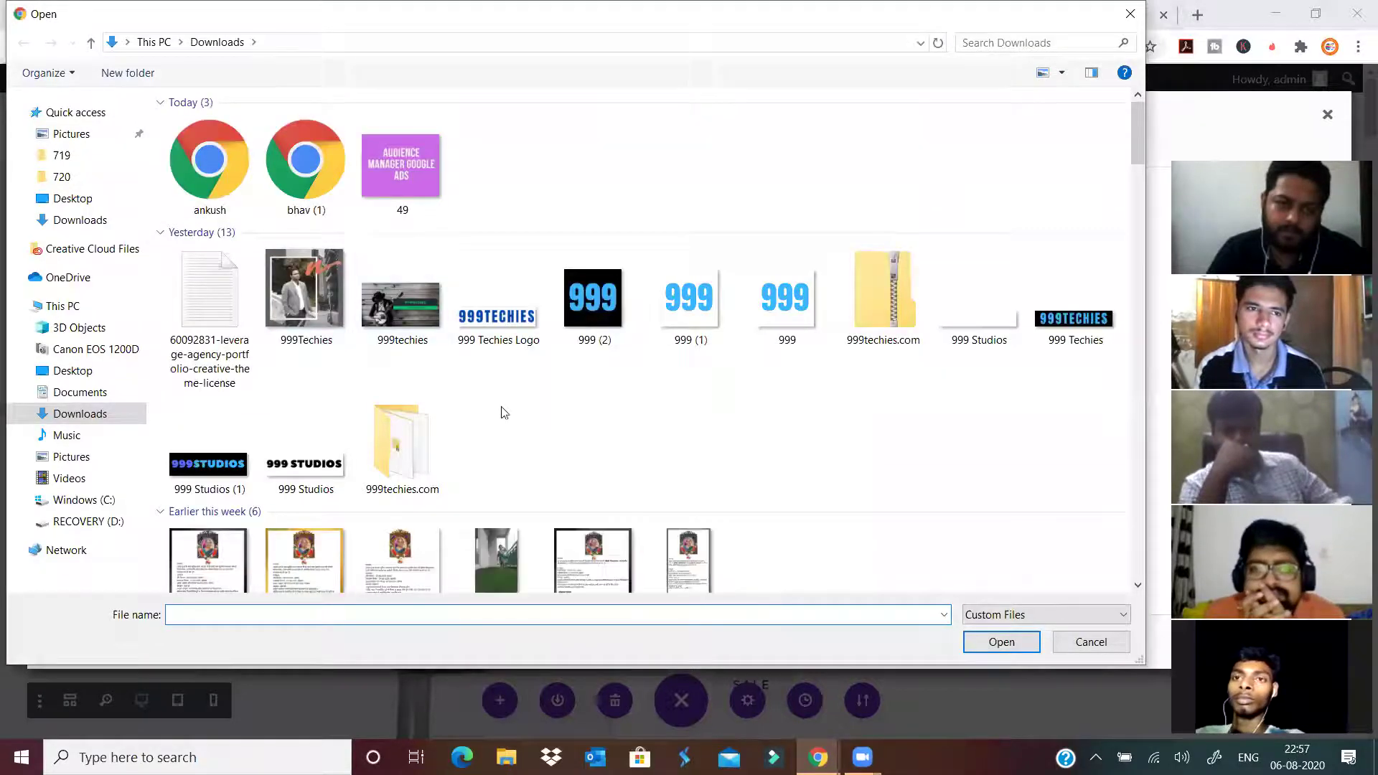
scroll(502, 409, "down", 15)
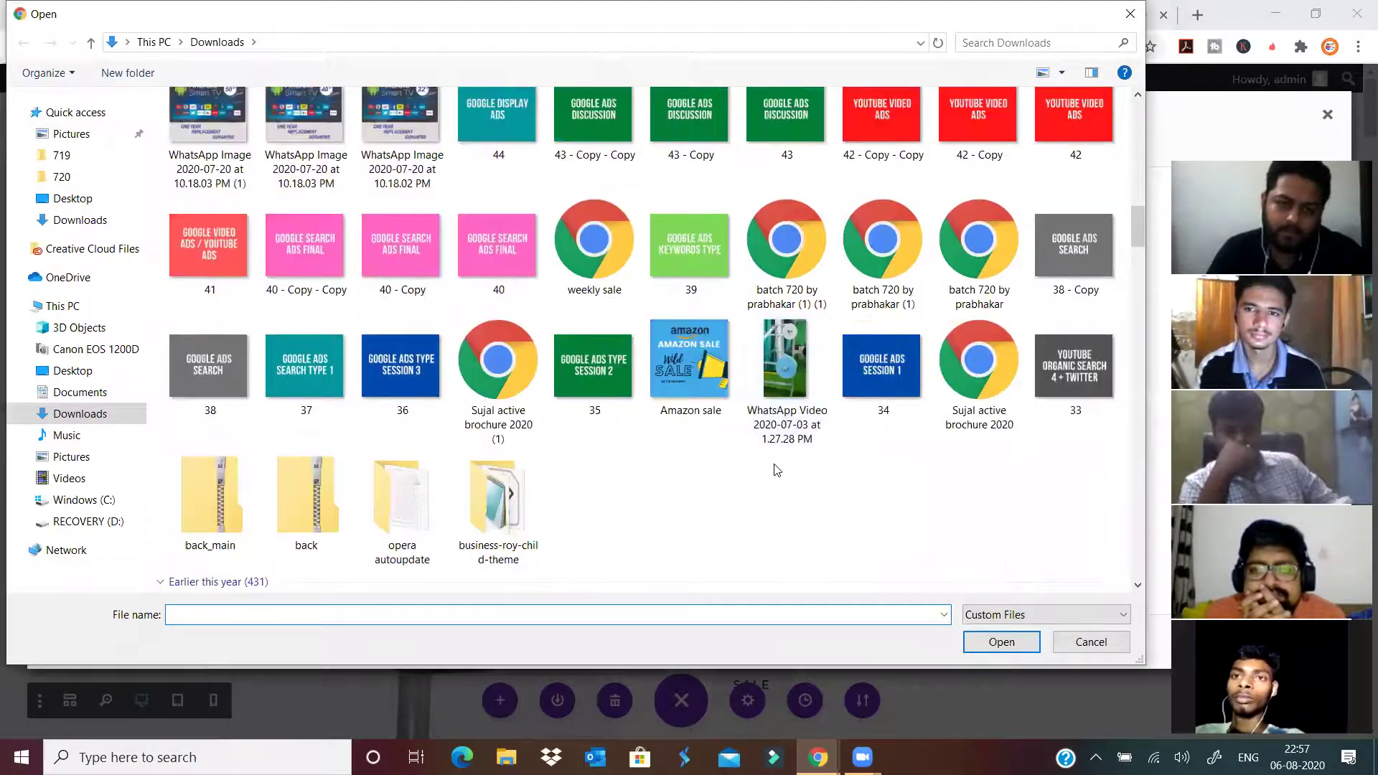
scroll(775, 467, "down", 5)
scroll(429, 438, "down", 10)
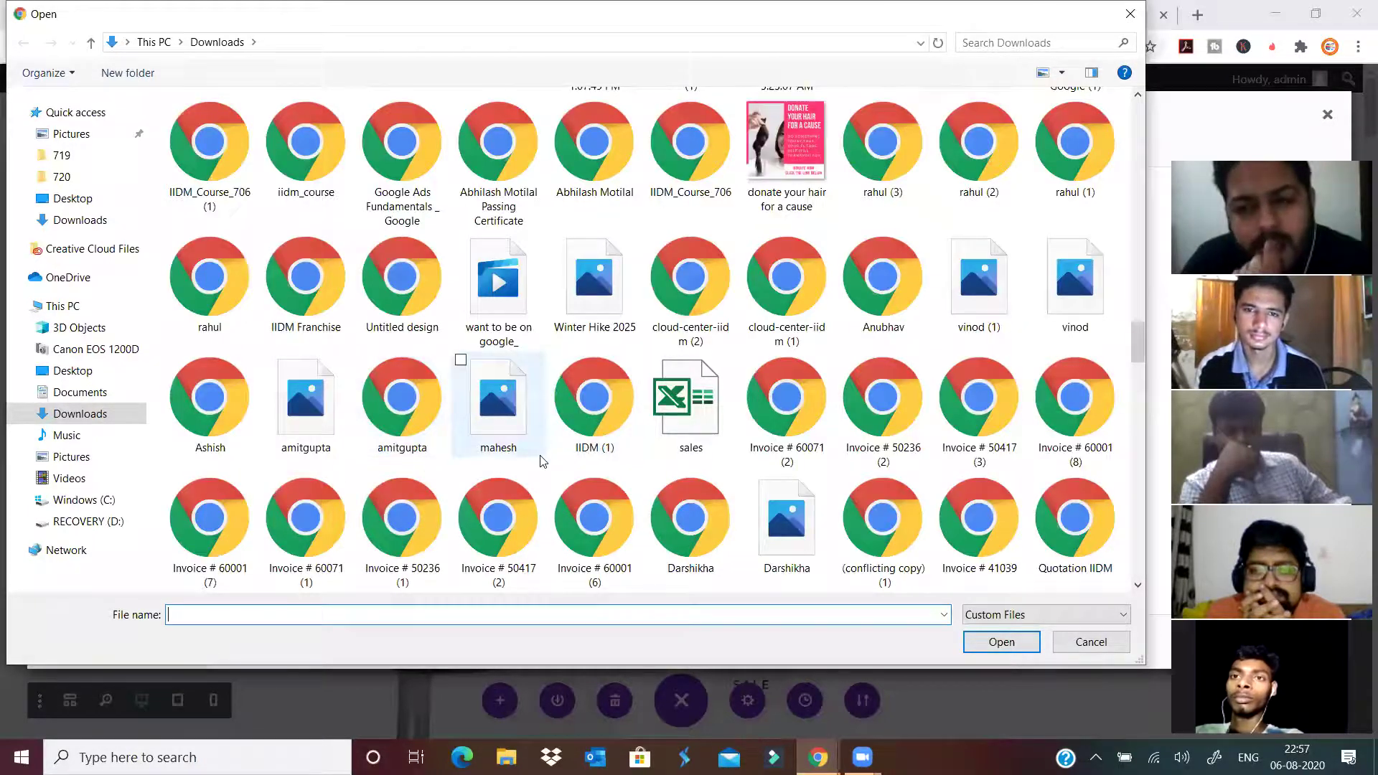
scroll(540, 464, "down", 5)
scroll(541, 464, "down", 5)
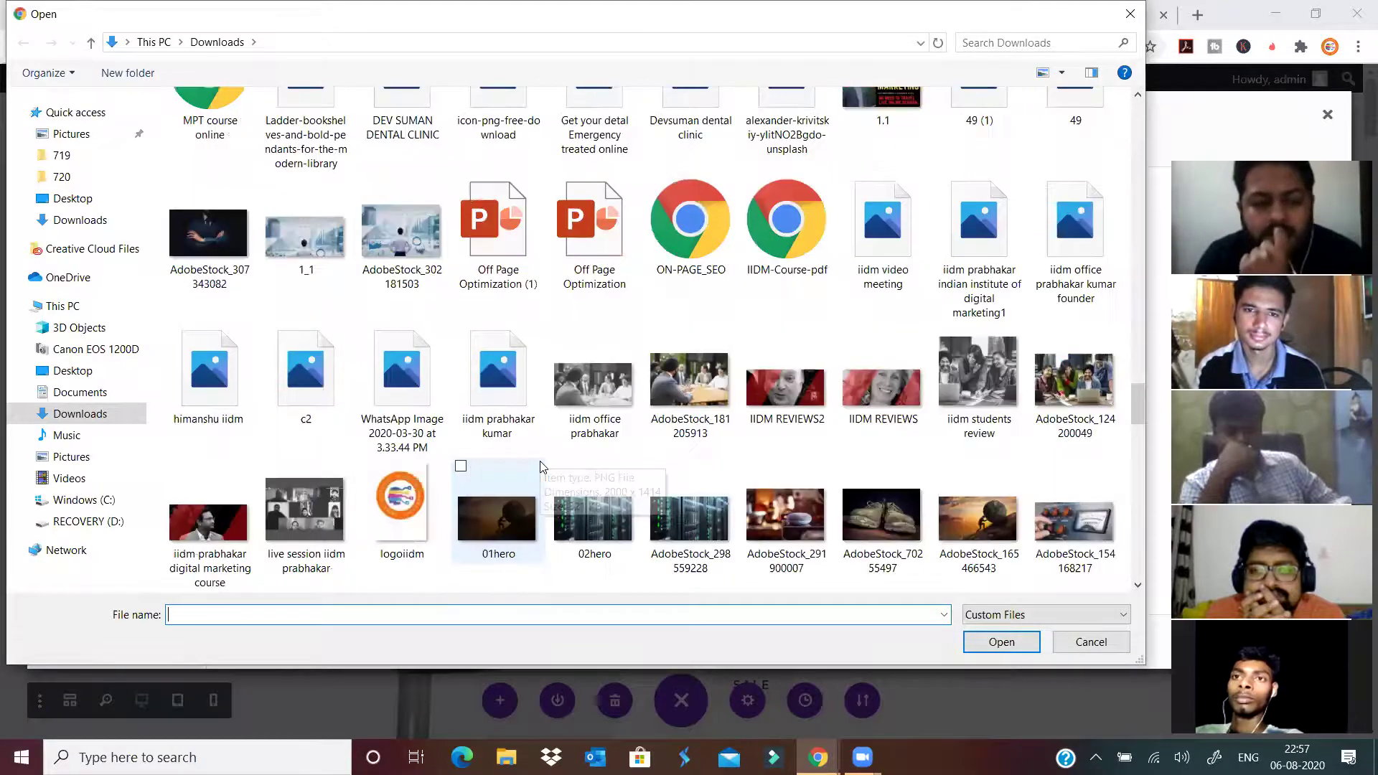
left_click(405, 506)
left_click(999, 642)
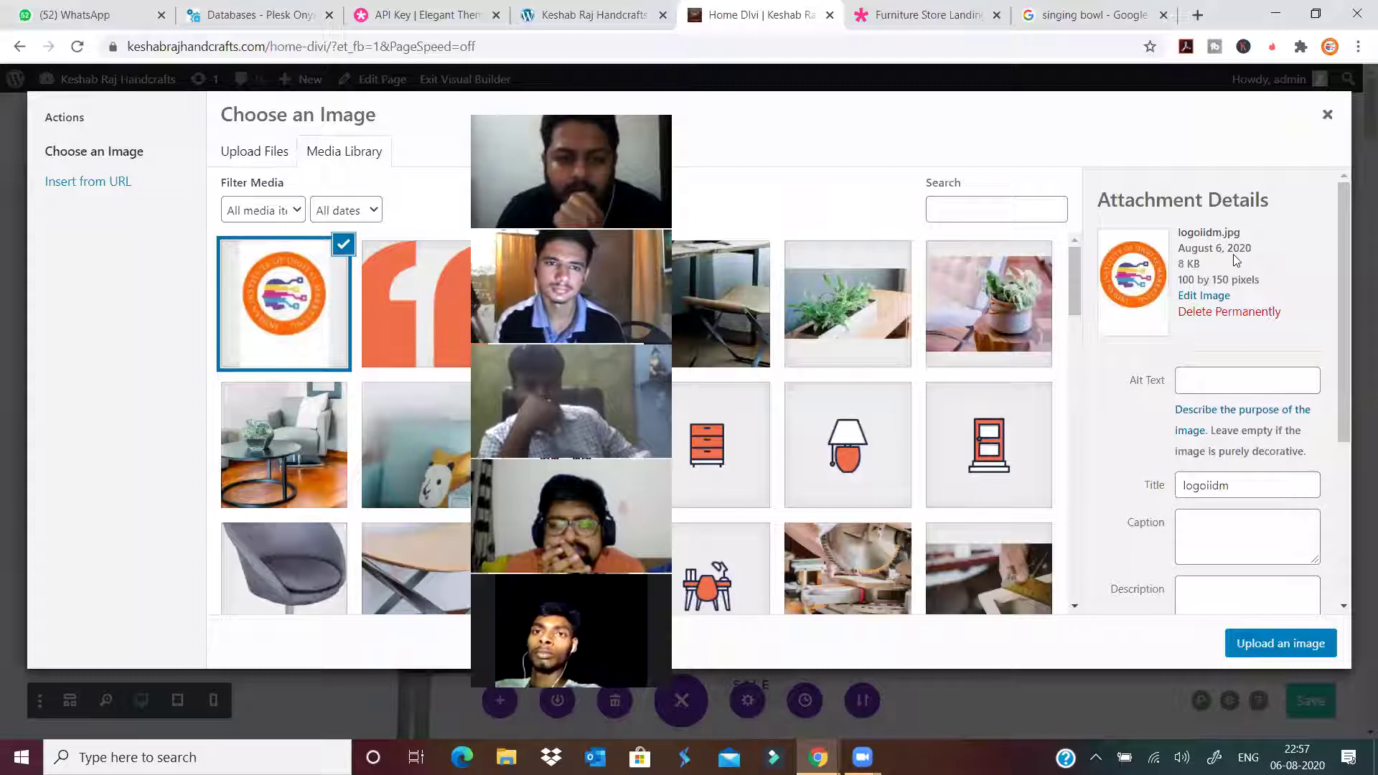
left_click(1287, 641)
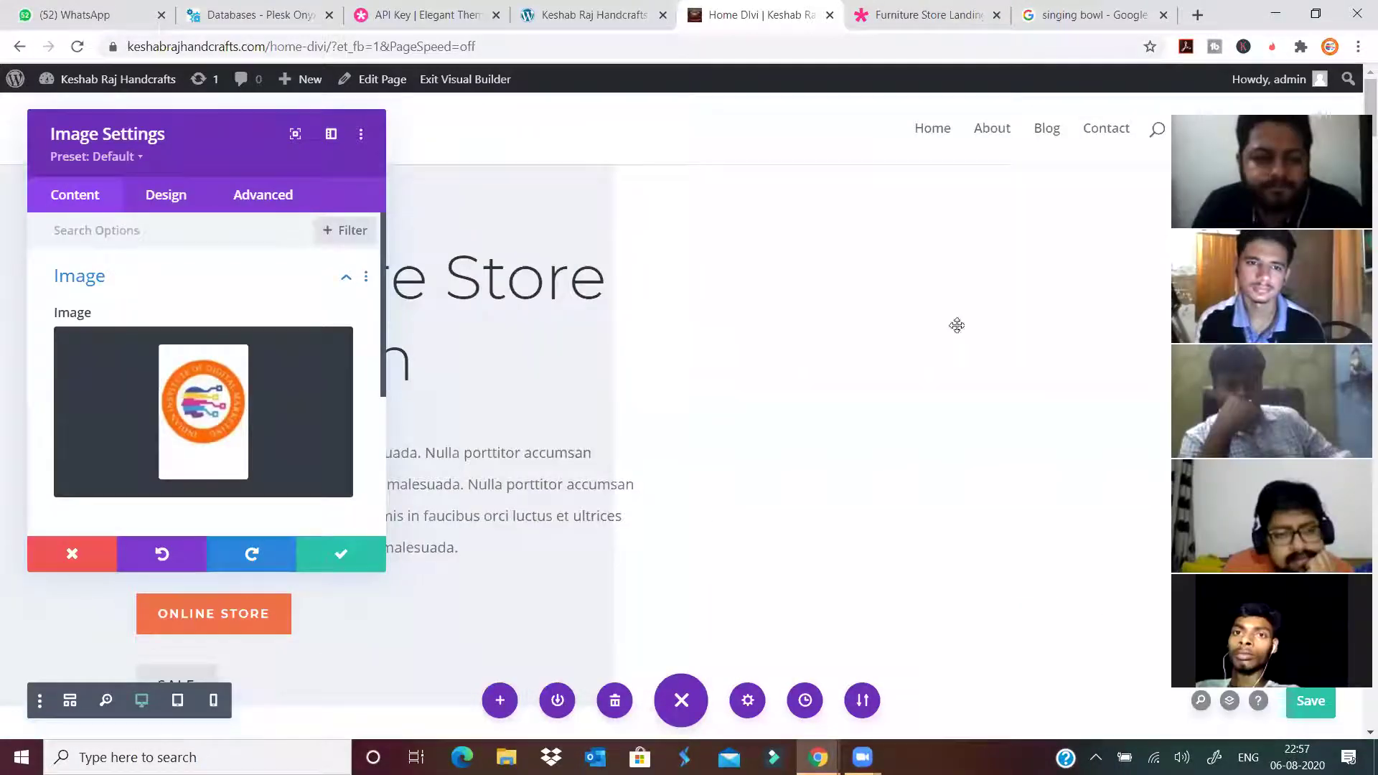
left_click_drag(225, 139, 1038, 213)
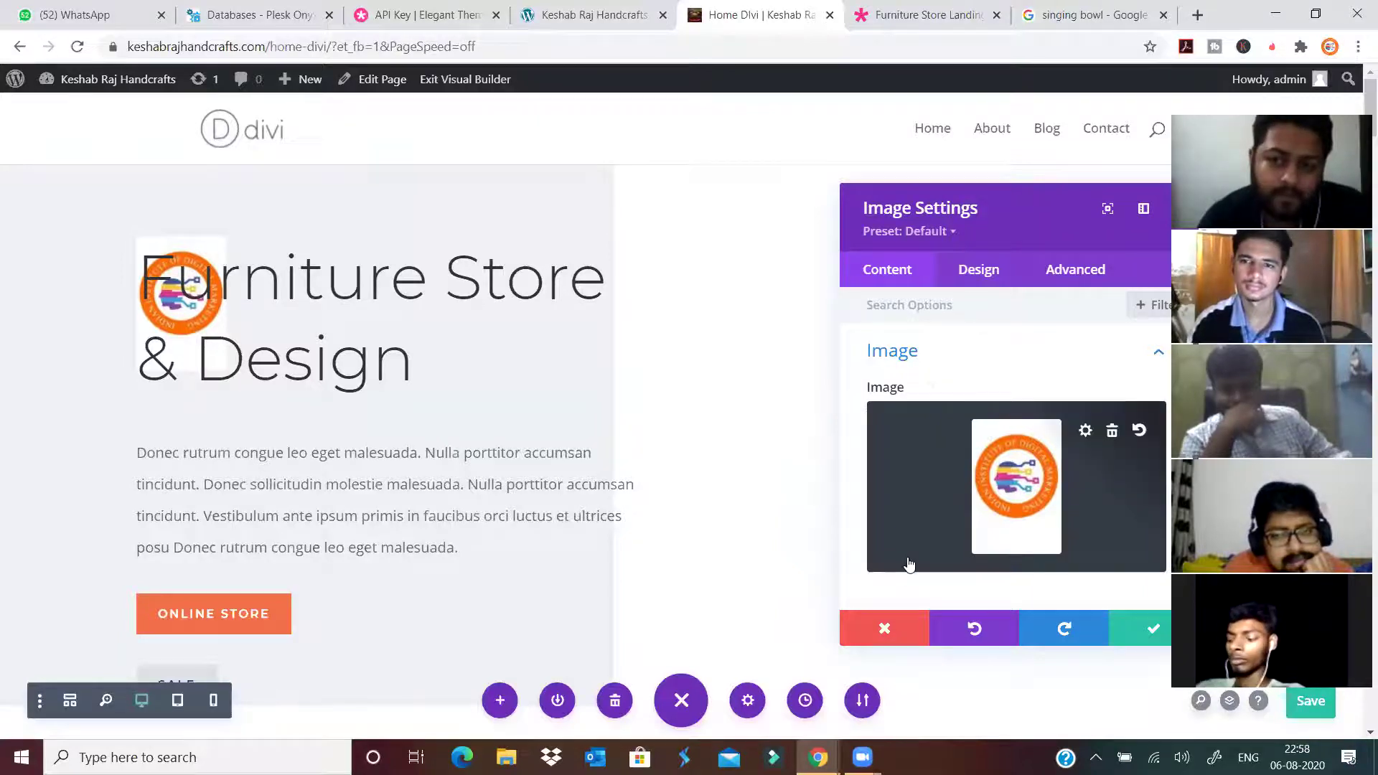
left_click(886, 628)
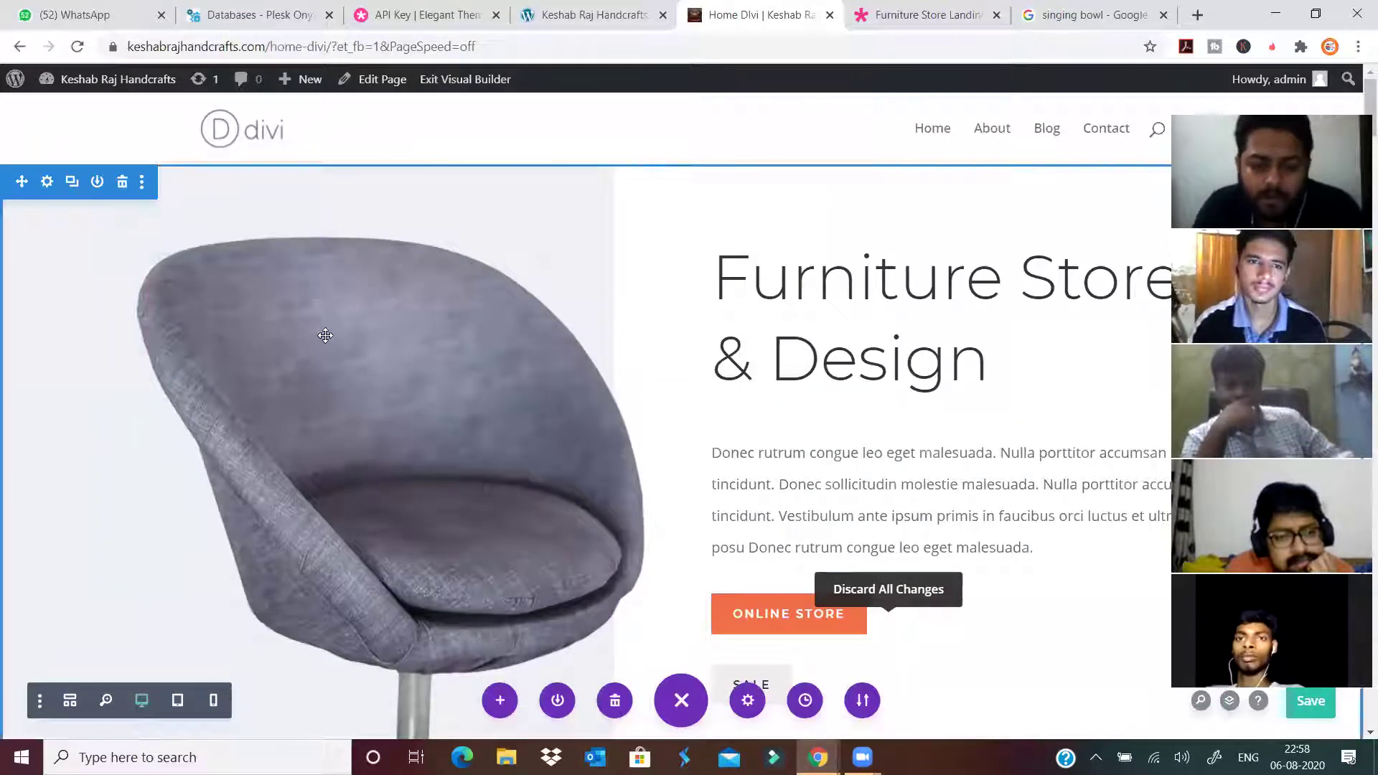
Replace the header's chair image with the 999Techies picture uploaded from the Downloads folder.
mouse_move(388, 314)
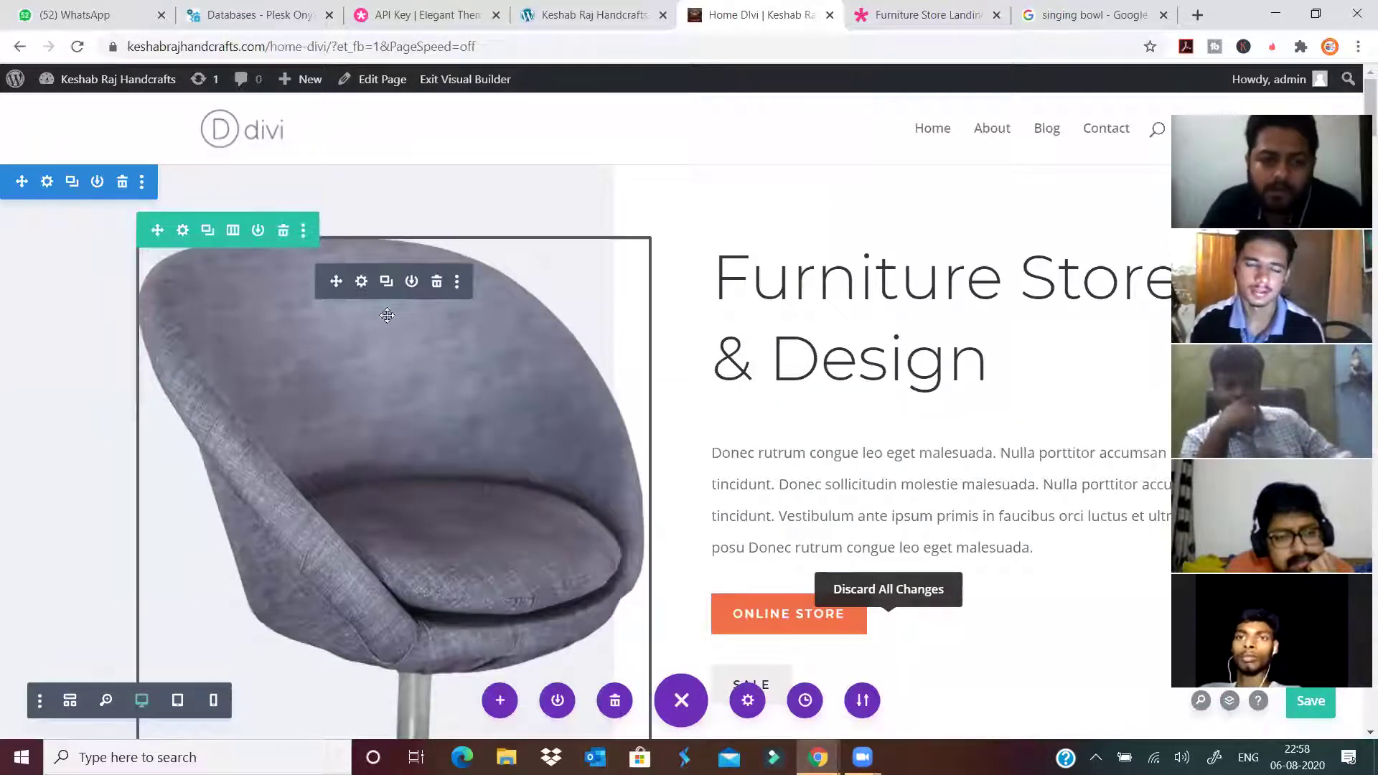
left_click(361, 282)
left_click_drag(1065, 199, 892, 114)
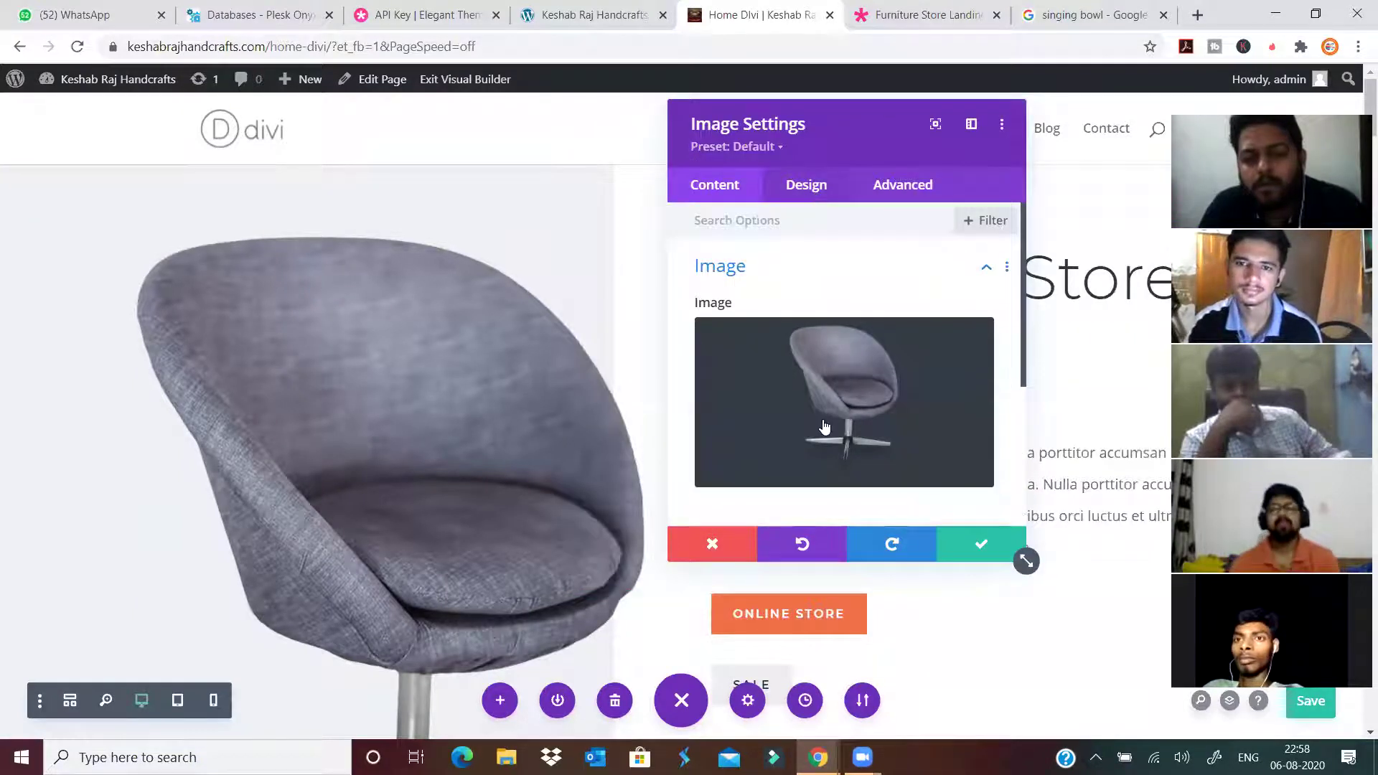
mouse_move(824, 427)
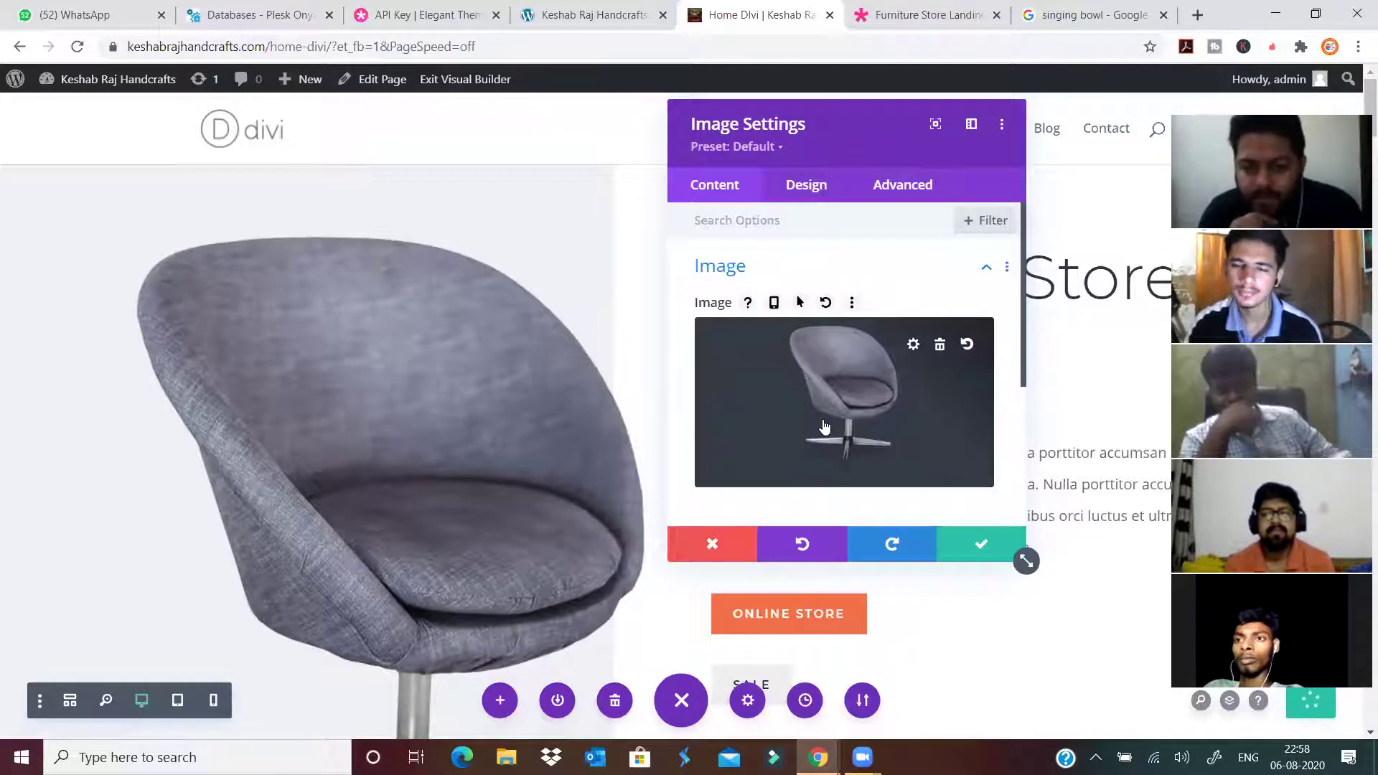
left_click(824, 427)
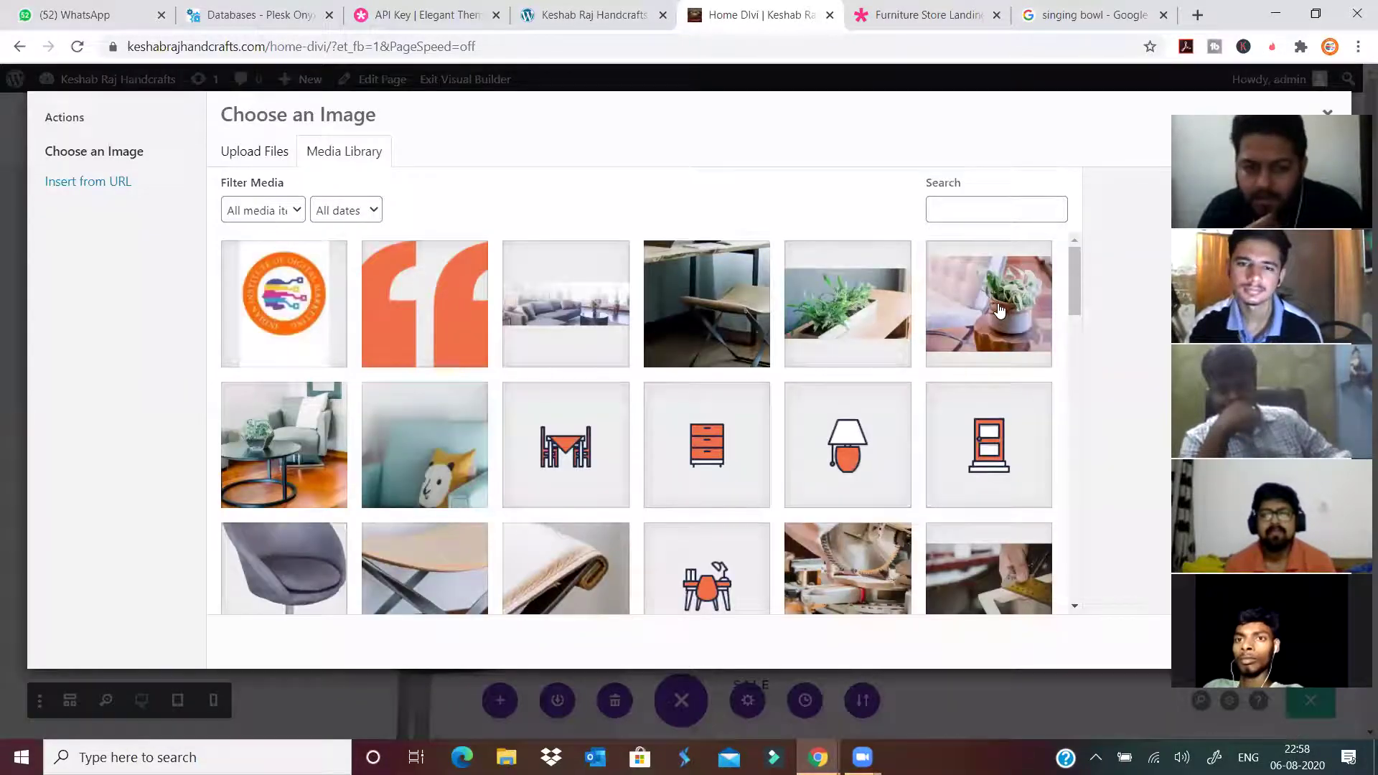
left_click(276, 167)
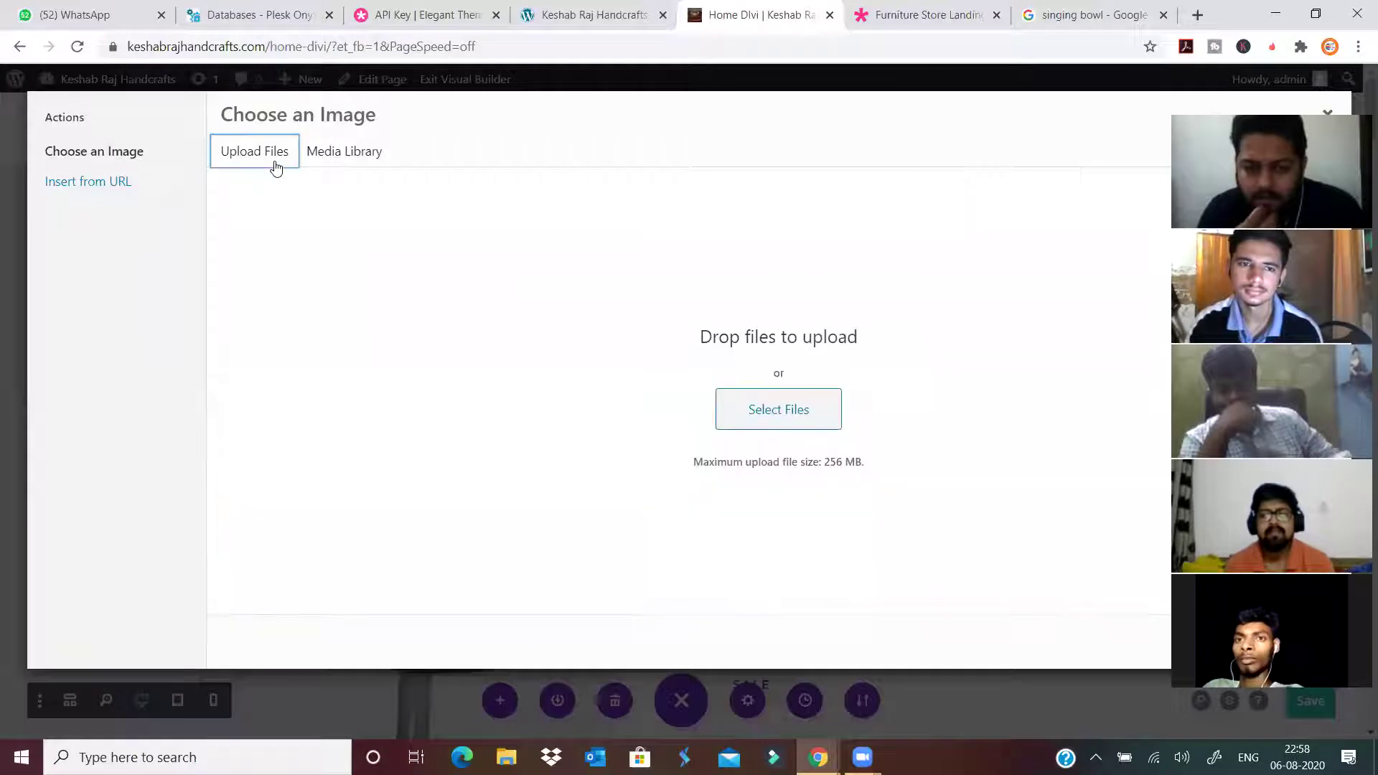
left_click(769, 424)
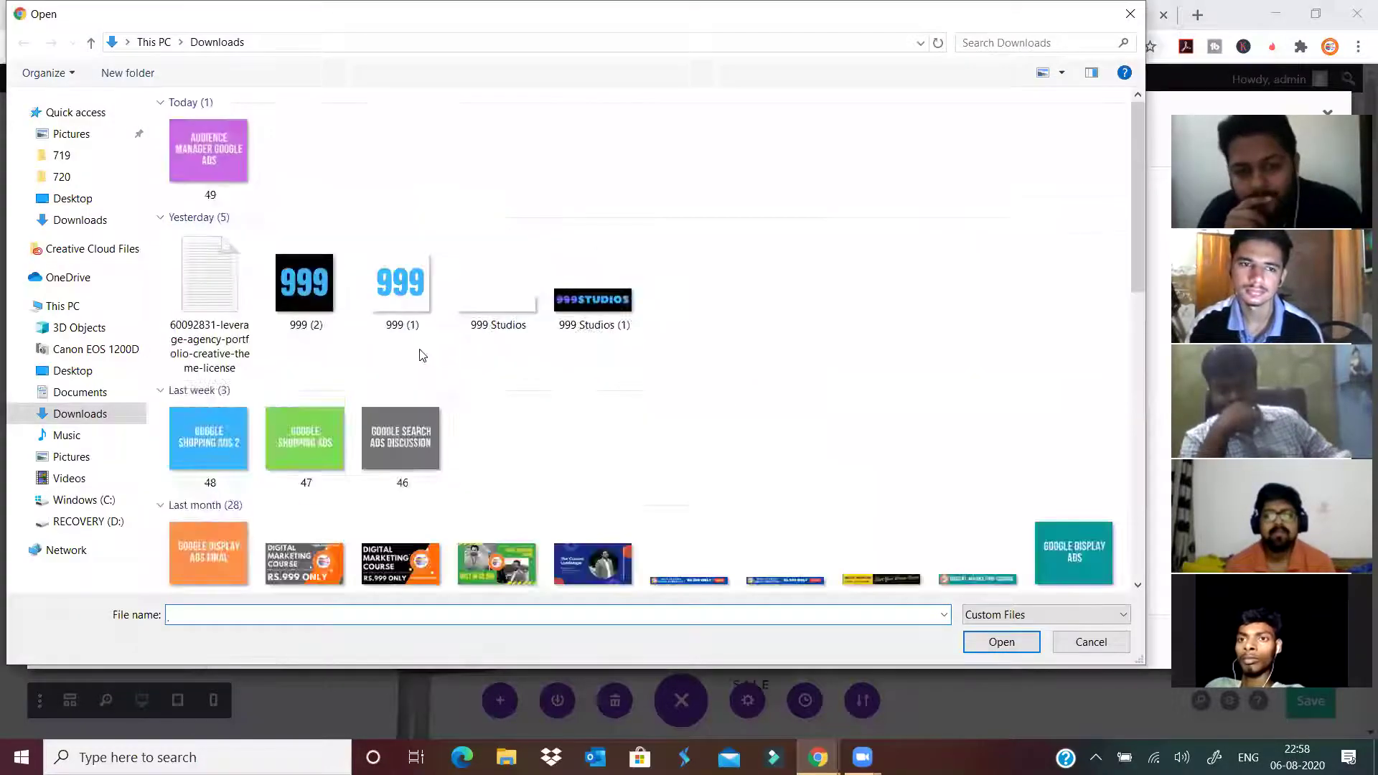
left_click(327, 298)
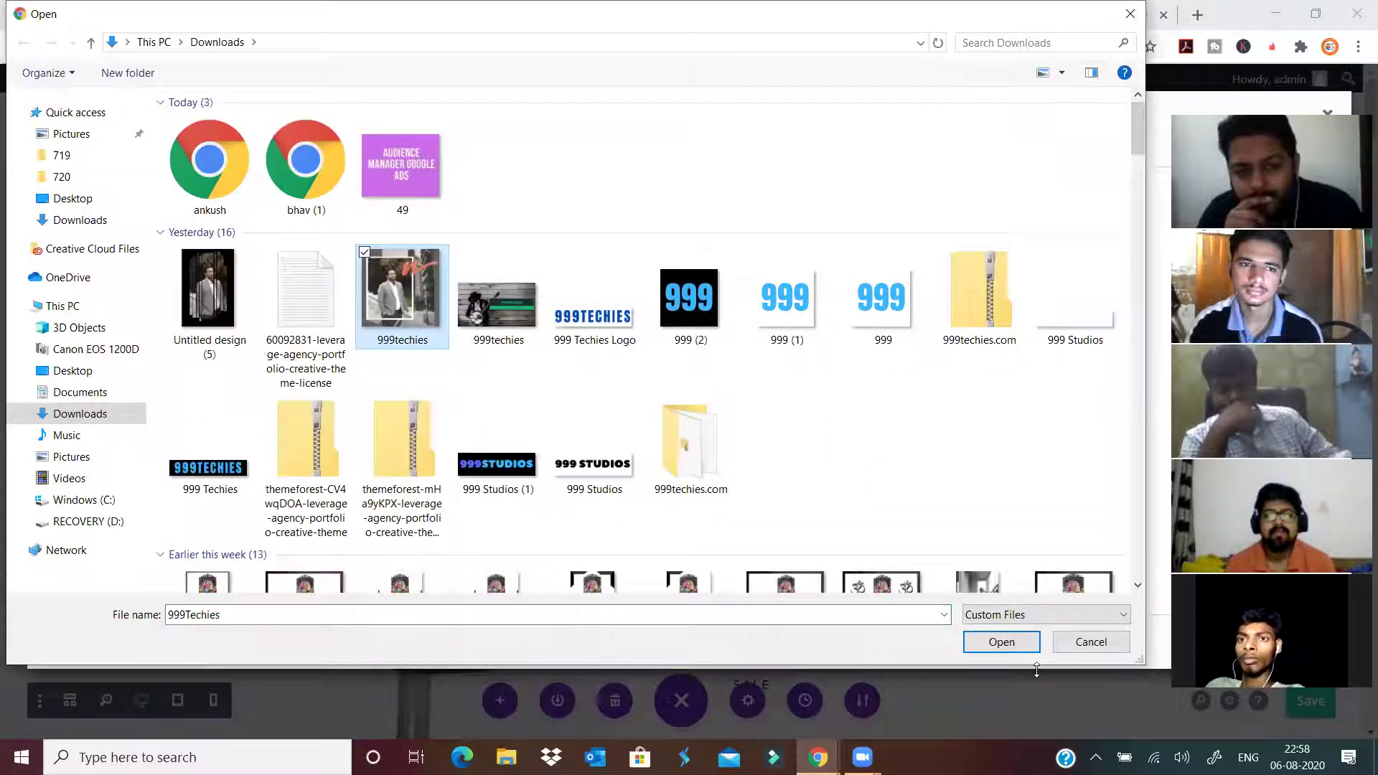
left_click(1012, 643)
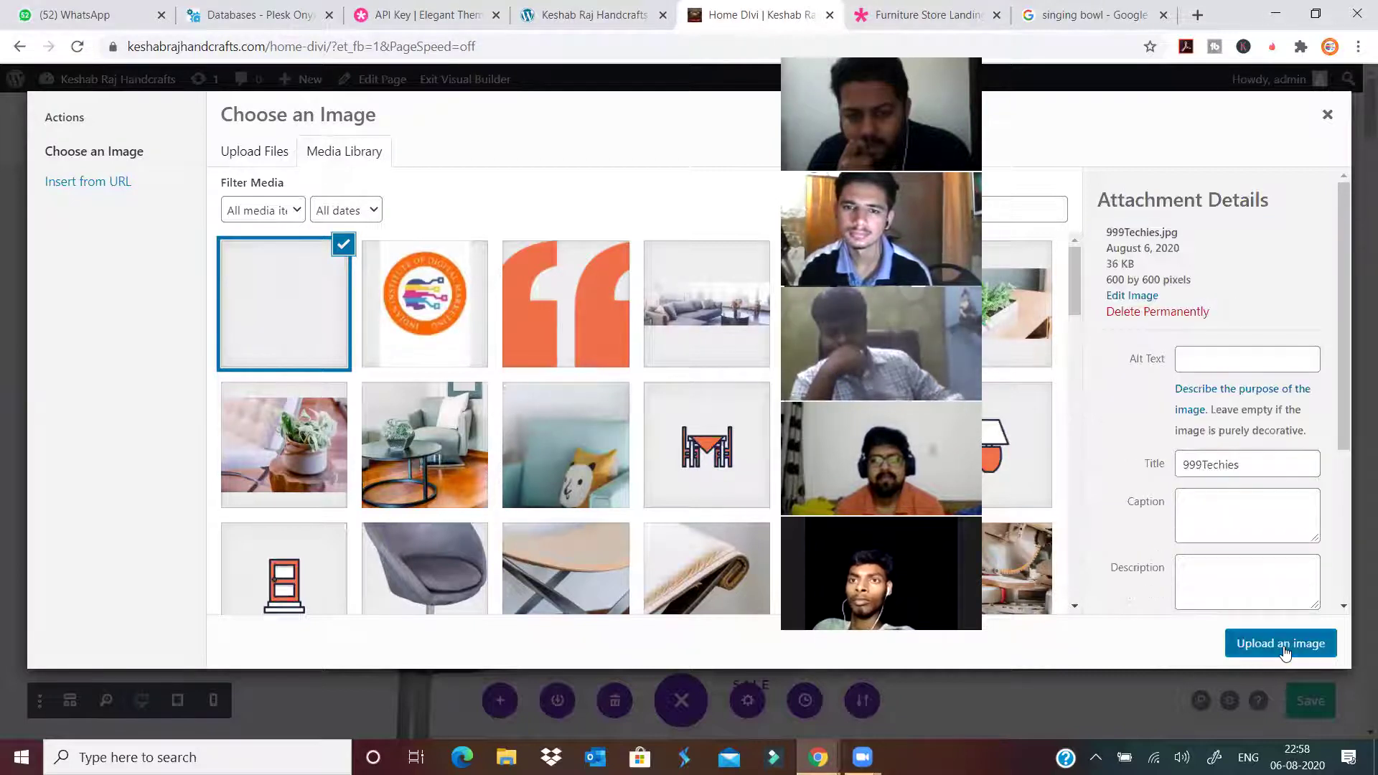
left_click(1284, 644)
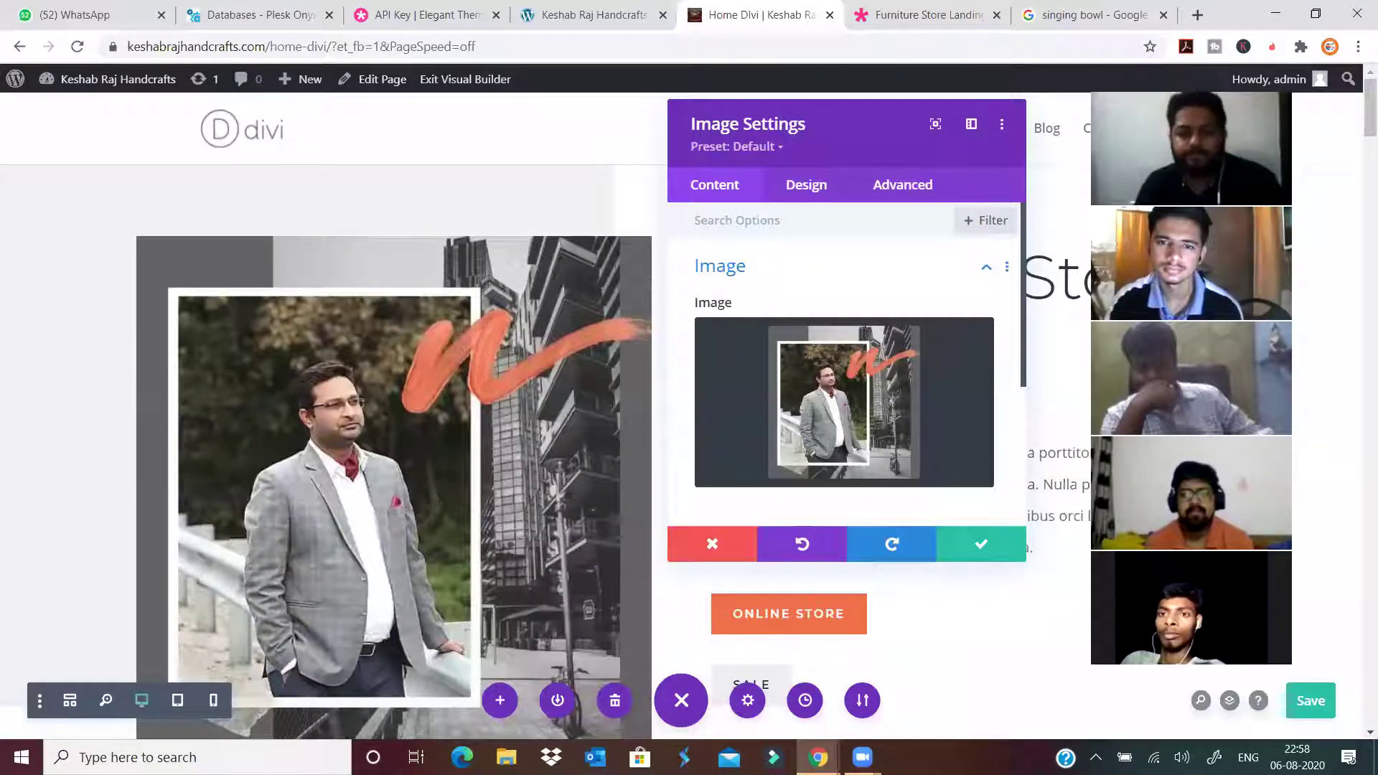
Try several box shadow presets on the header image and apply the soft shadow with a 6px horizontal offset.
scroll(593, 367, "down", 3)
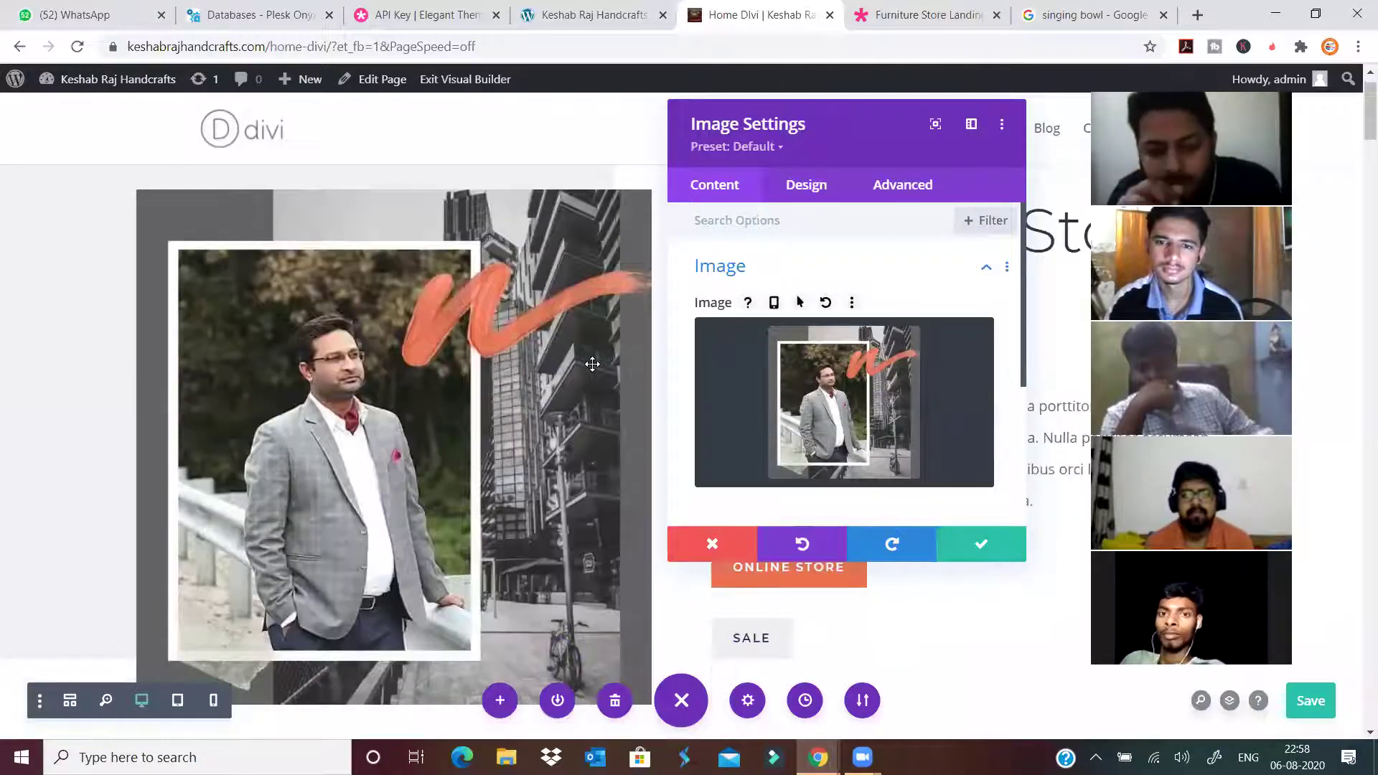
scroll(594, 384, "up", 1)
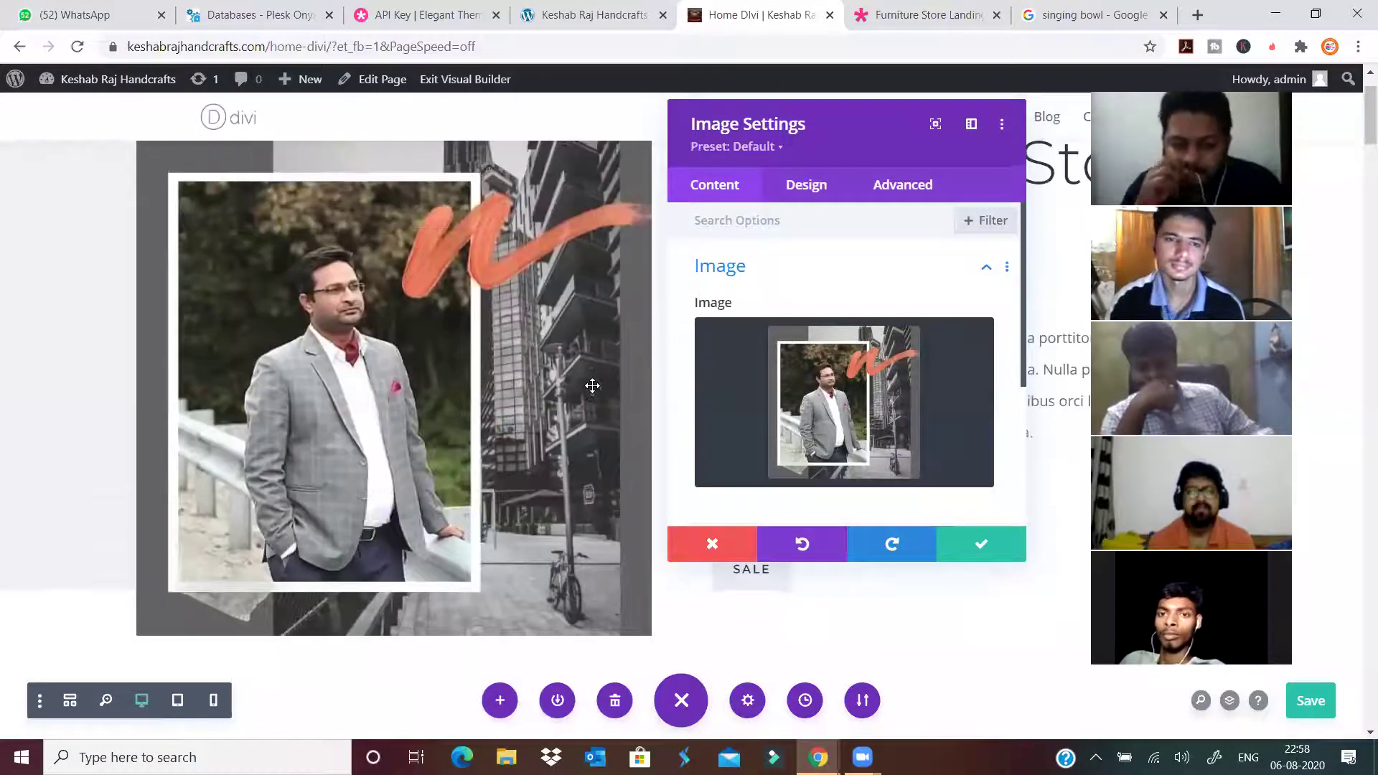
left_click(815, 188)
scroll(807, 453, "down", 3)
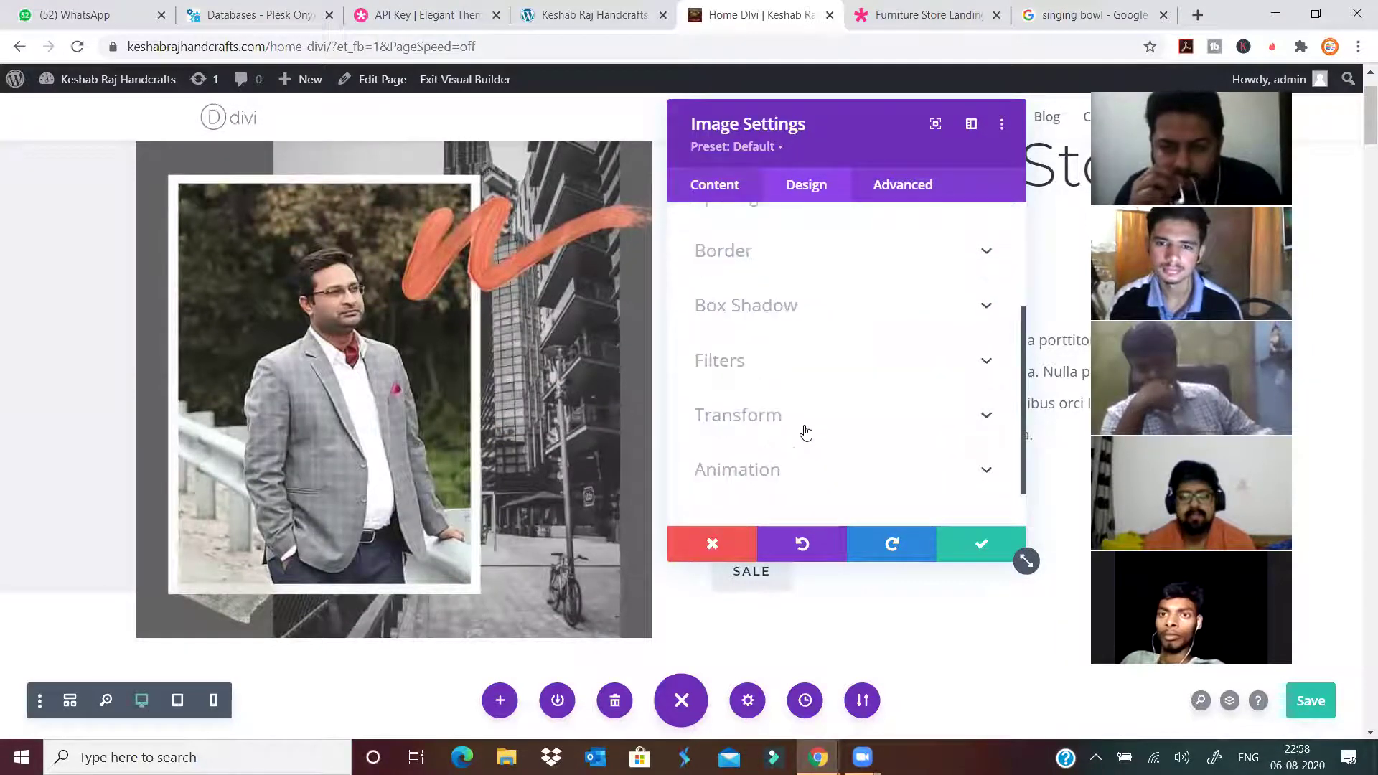
left_click(820, 300)
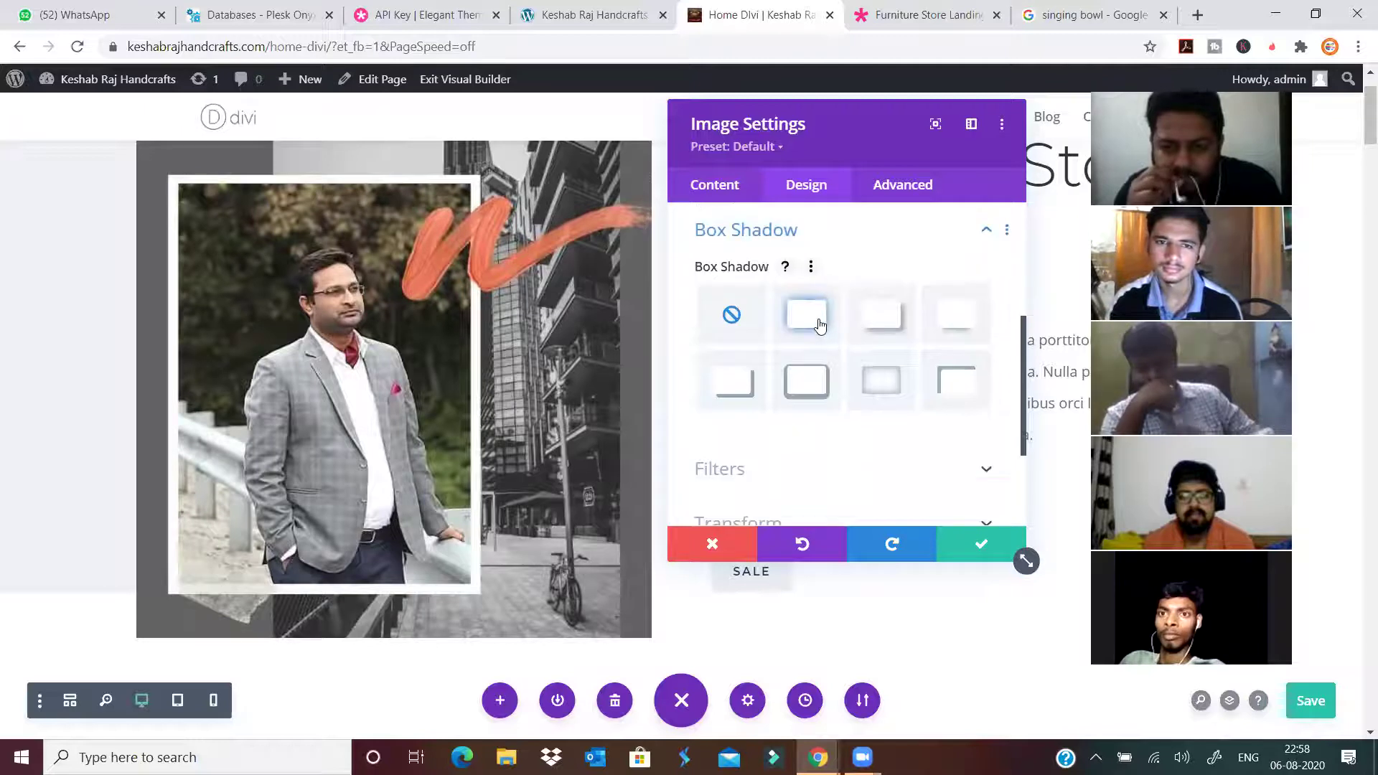
left_click(889, 330)
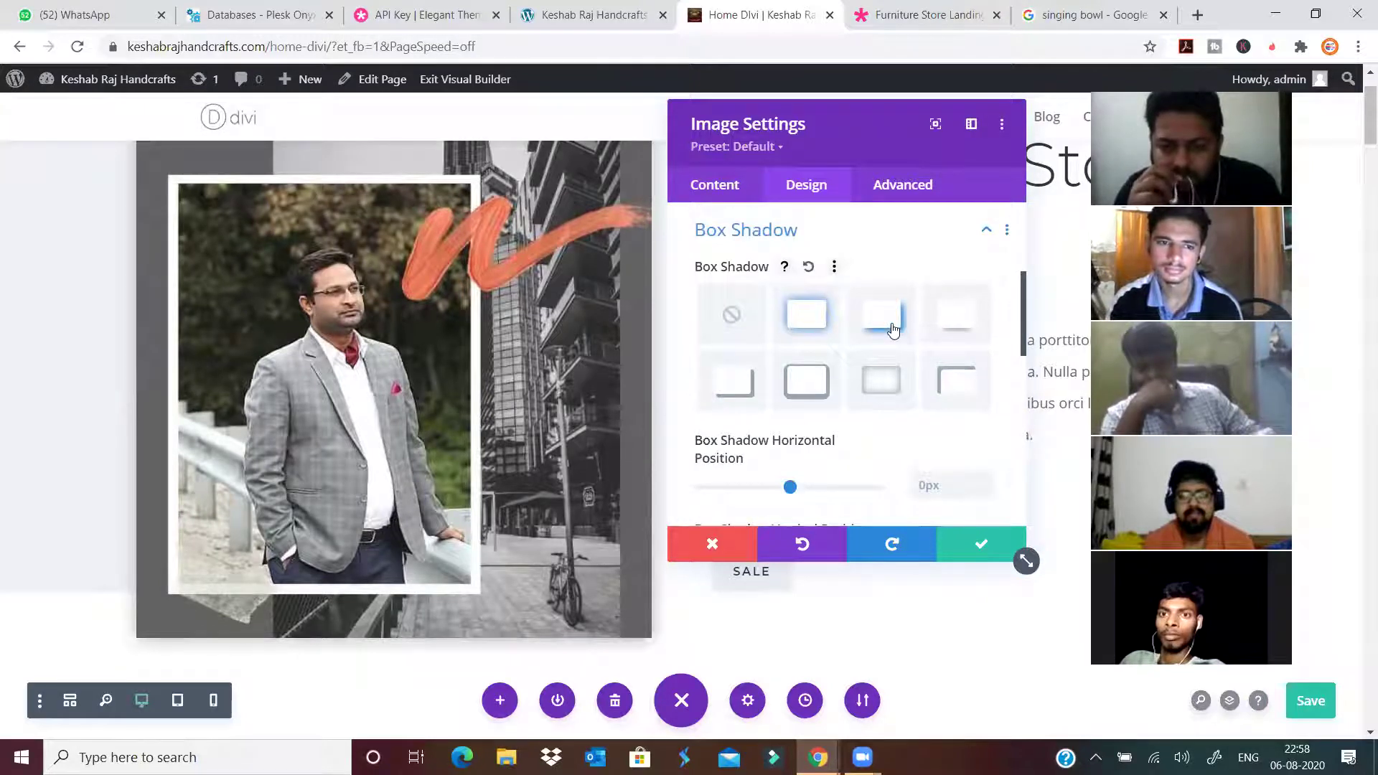
left_click(809, 381)
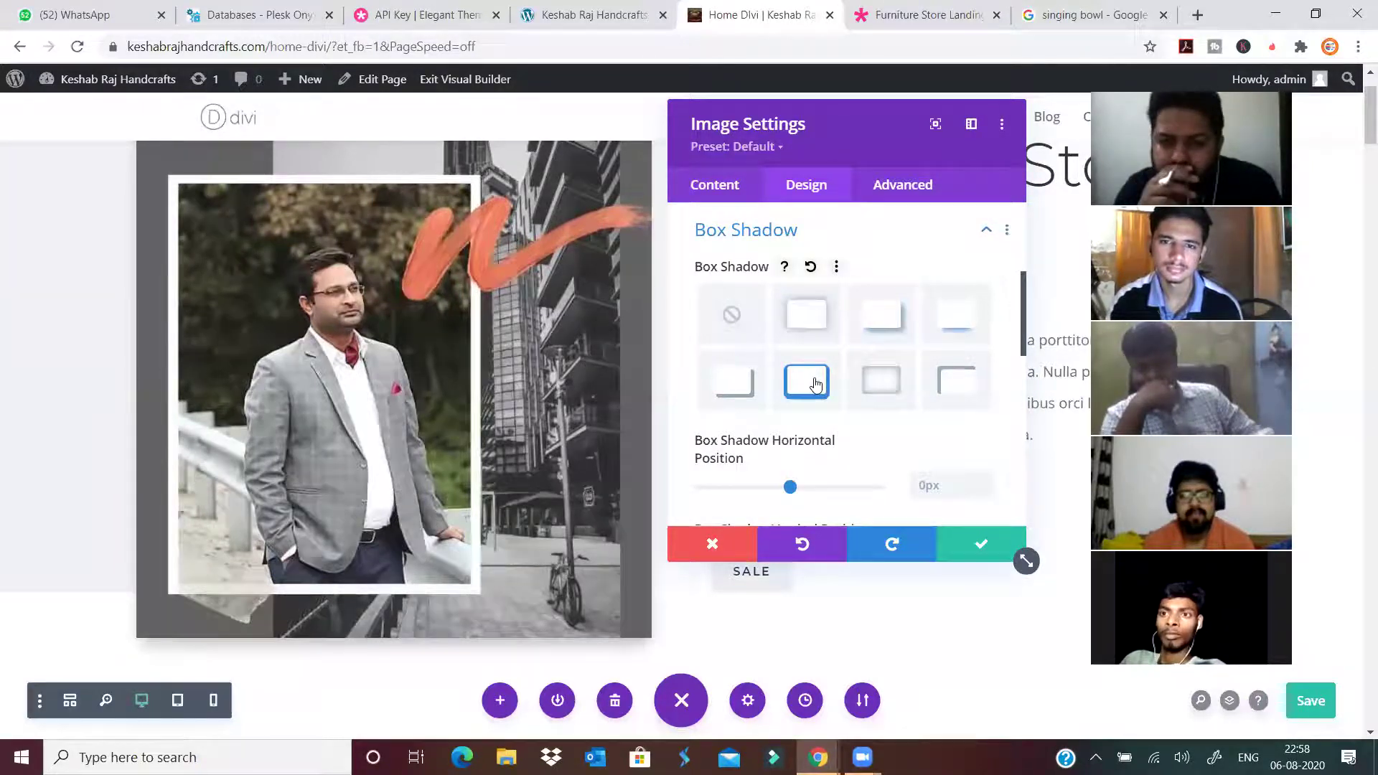
left_click(747, 394)
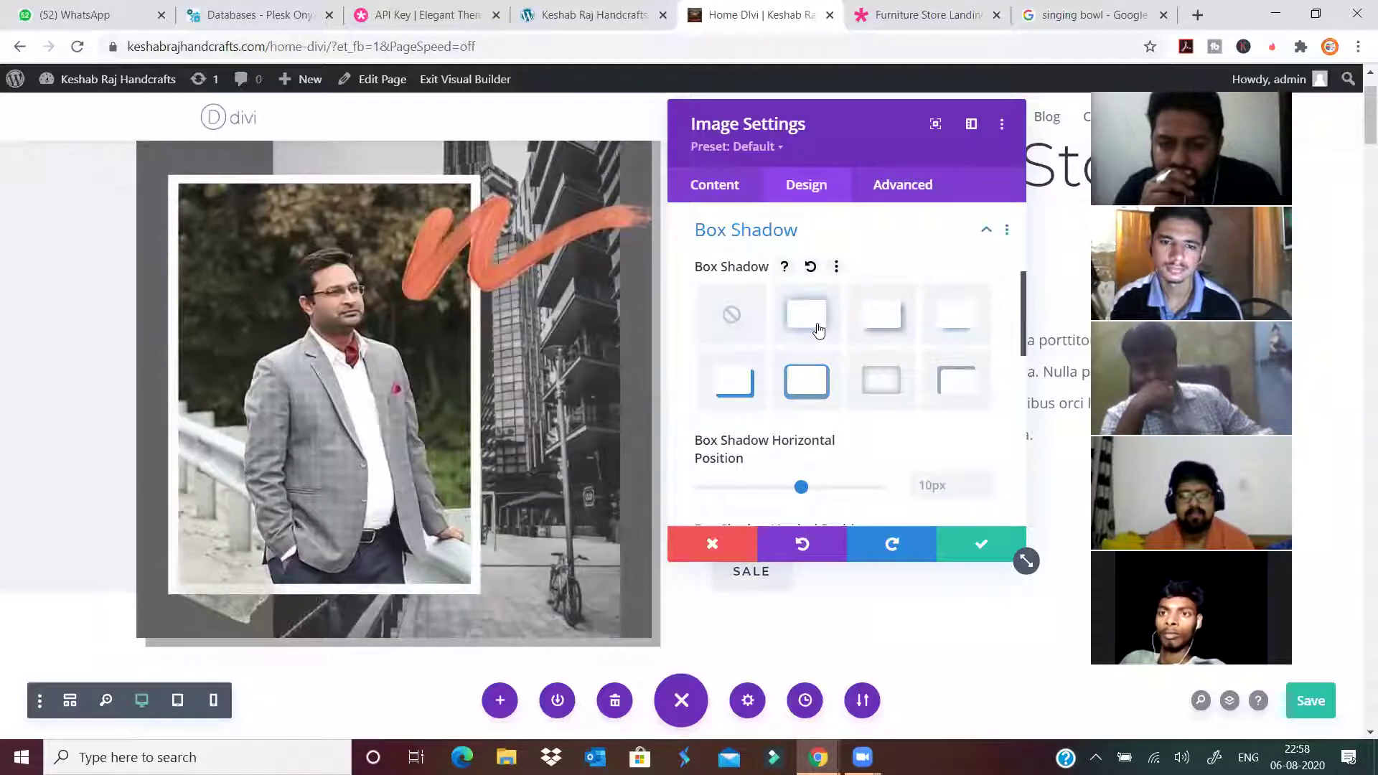
left_click(882, 315)
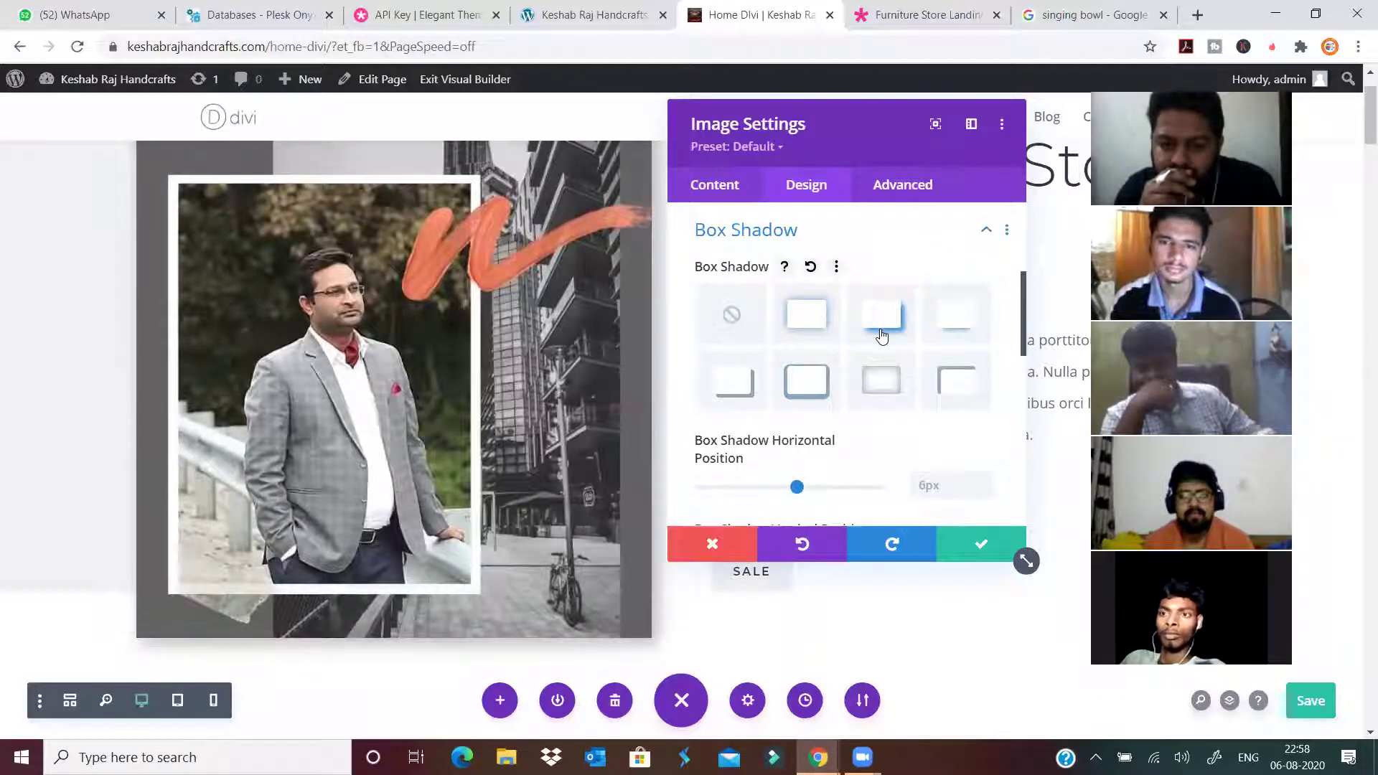
Examine the header image's Scroll Effects options, including Fading In and Out and Vertical Motion, and check the image's behaviour while scrolling.
left_click(915, 187)
scroll(826, 381, "down", 3)
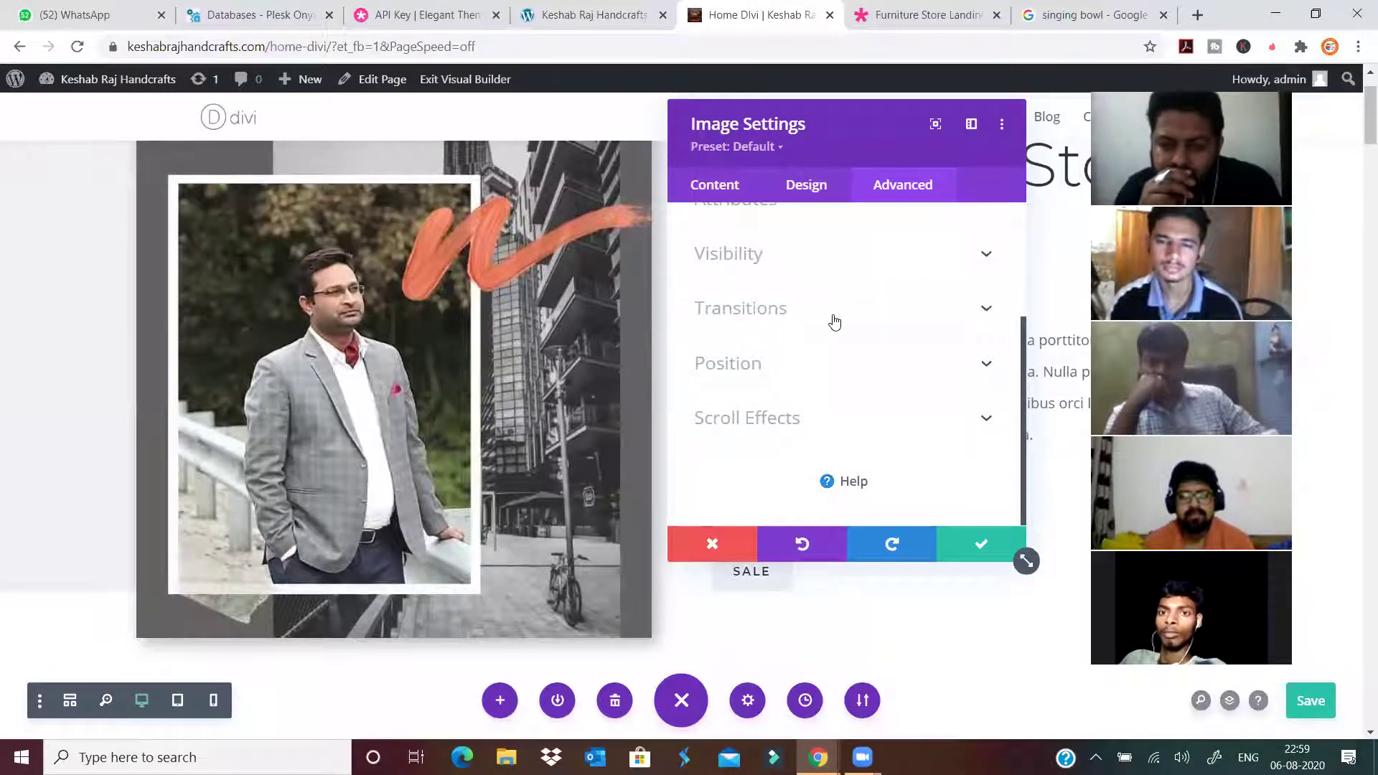
scroll(816, 358, "up", 3)
scroll(825, 356, "down", 1)
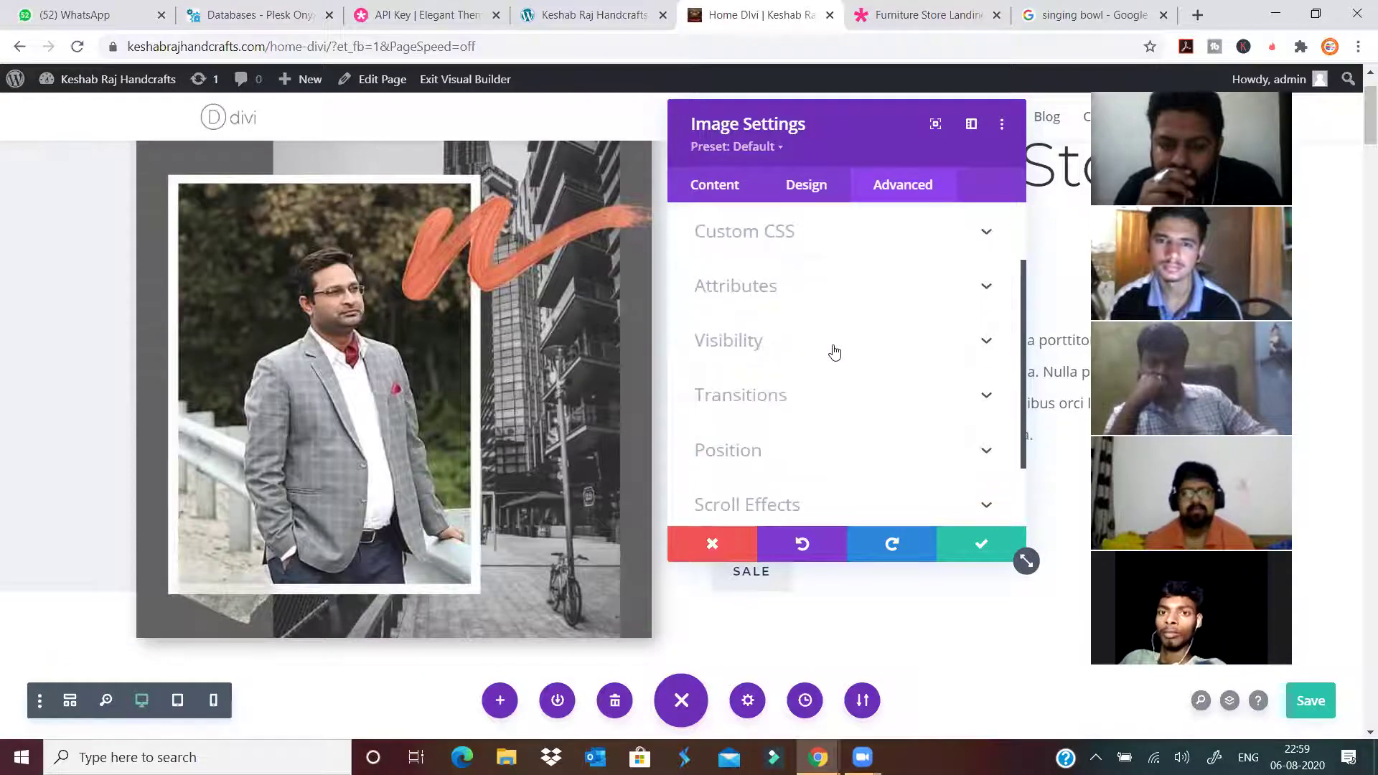
scroll(837, 391, "down", 1)
left_click(840, 420)
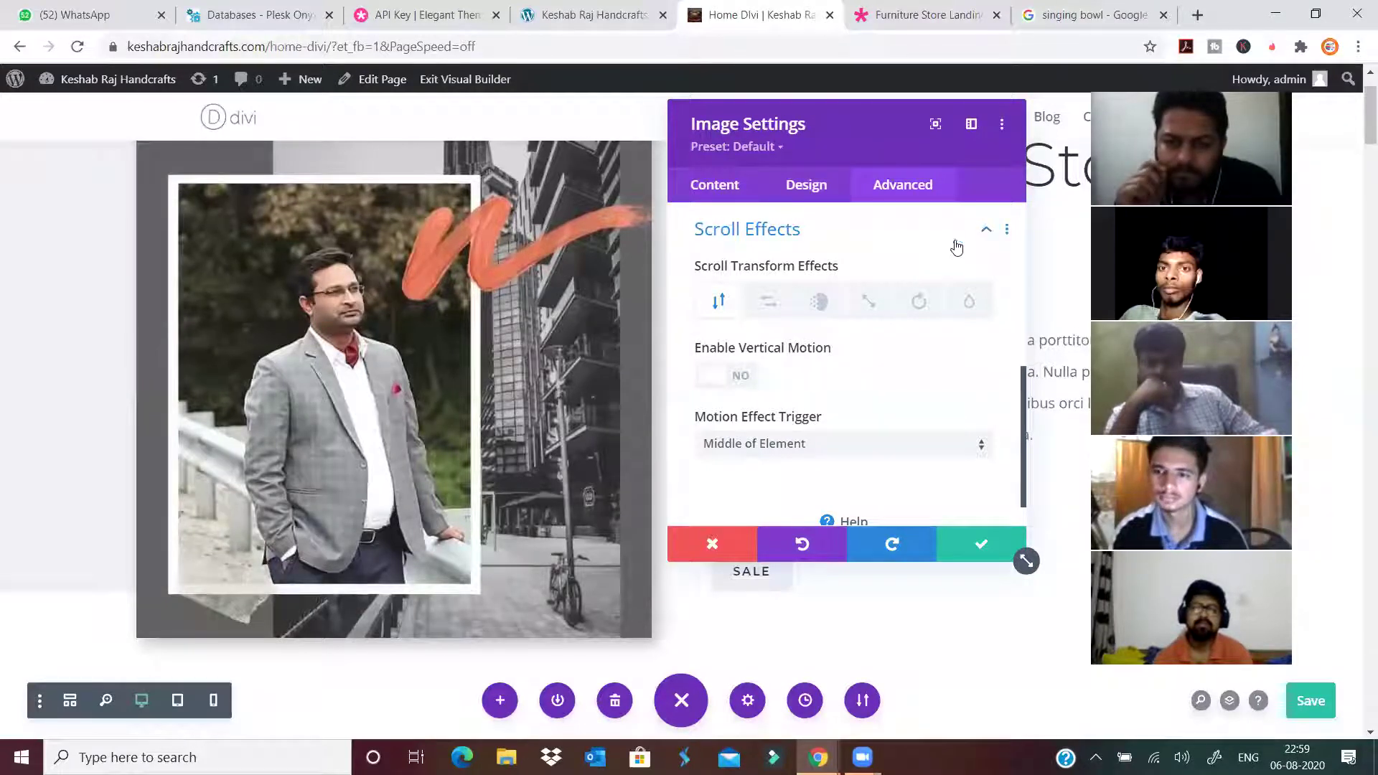
left_click(826, 305)
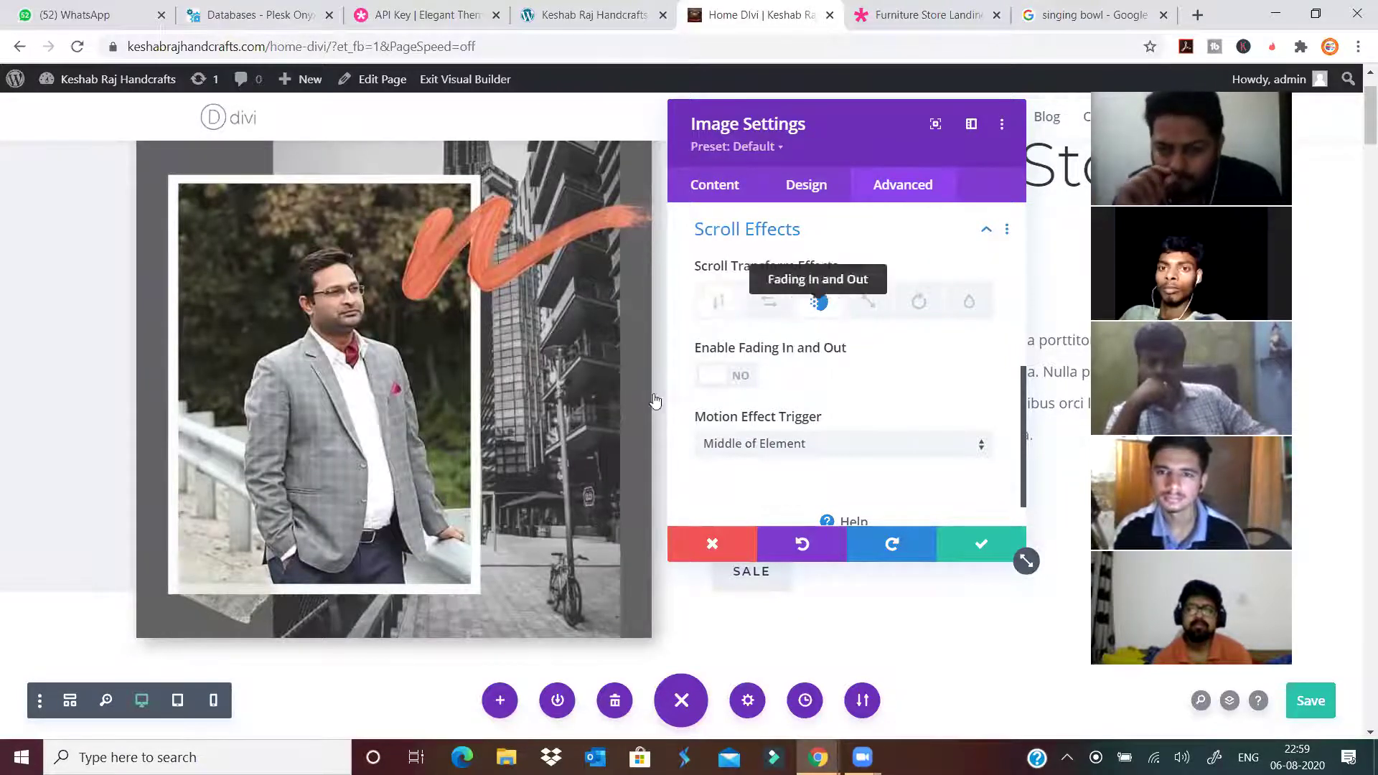
scroll(489, 397, "down", 2)
scroll(489, 397, "down", 6)
scroll(489, 397, "up", 9)
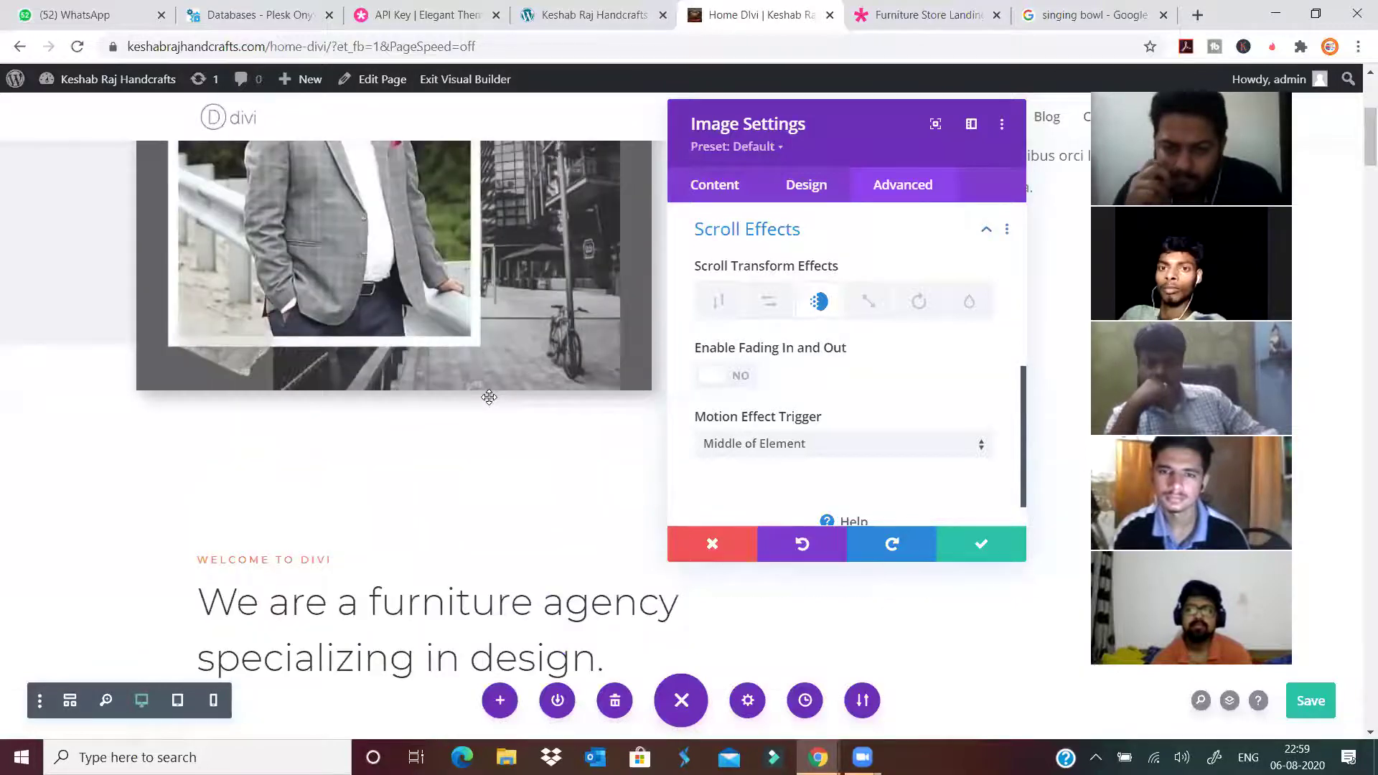
left_click(719, 300)
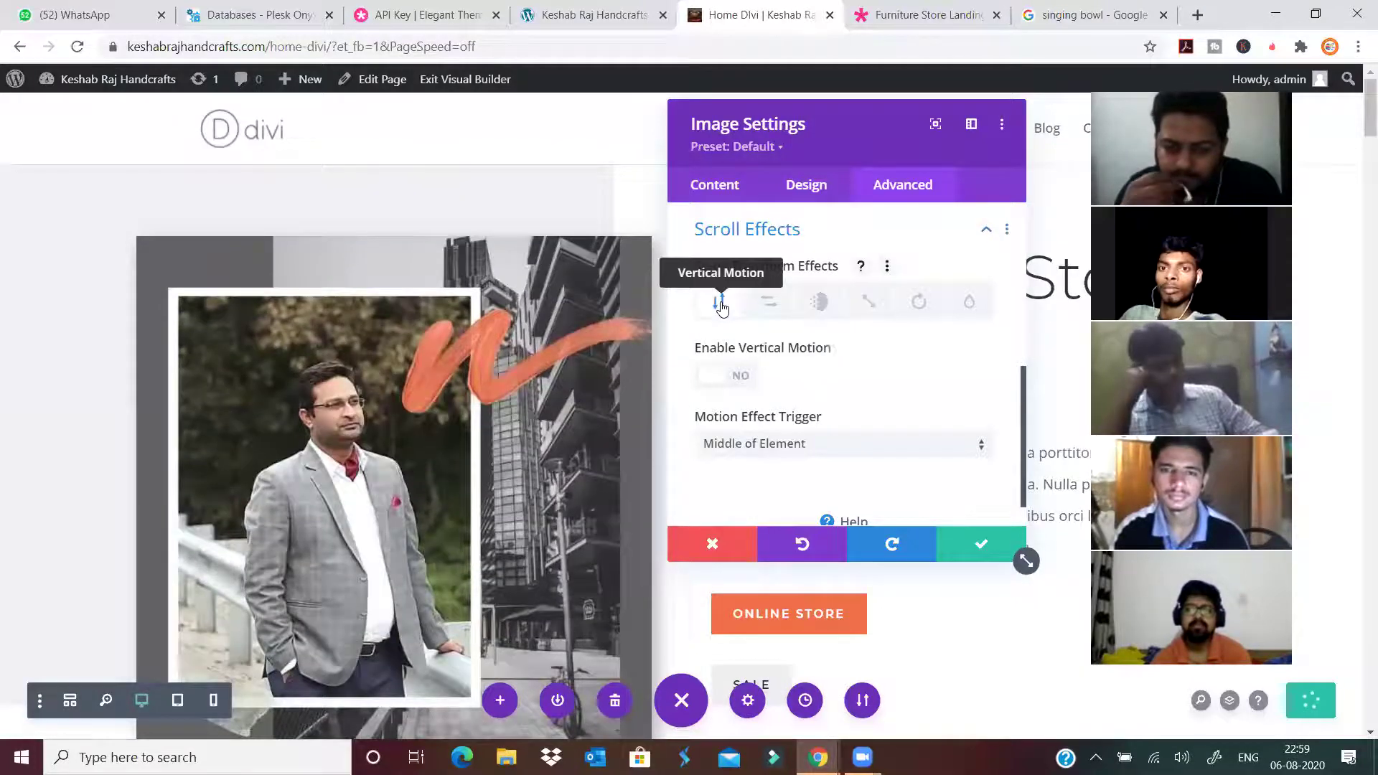
scroll(466, 425, "down", 3)
scroll(465, 425, "down", 5)
scroll(465, 425, "up", 8)
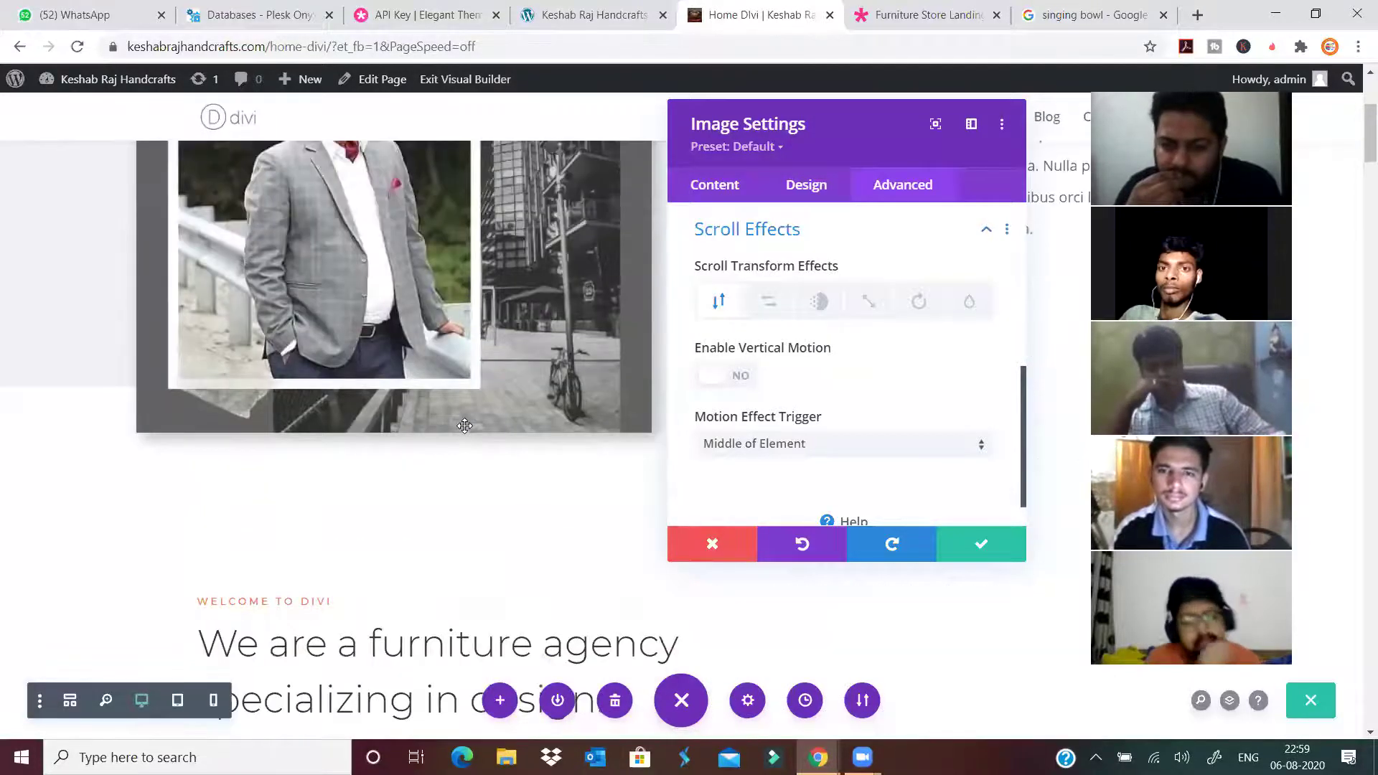
Set the header image's animation style to Fade after previewing Slide, Bounce, Zoom, Flip and Fold.
left_click(806, 184)
scroll(890, 449, "down", 2)
scroll(891, 449, "down", 1)
left_click(834, 422)
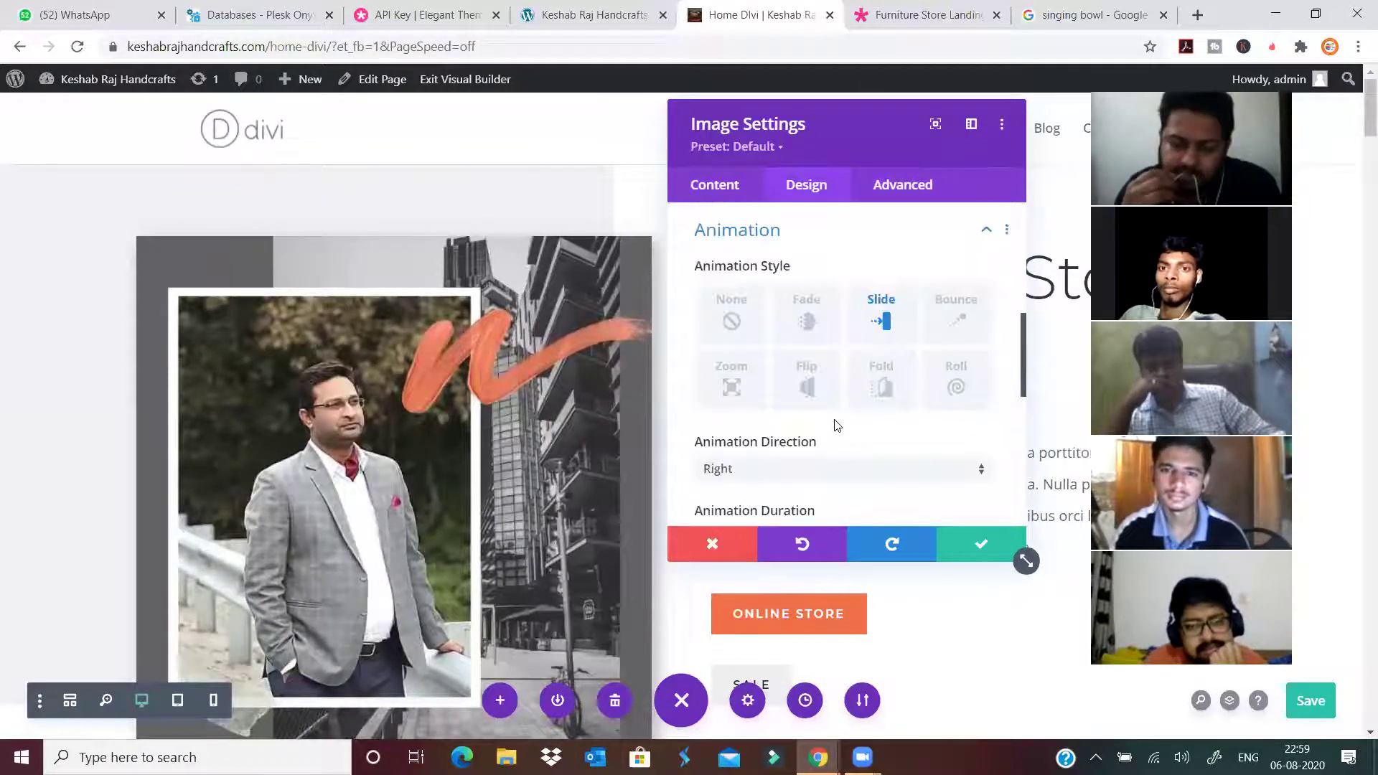
left_click(820, 311)
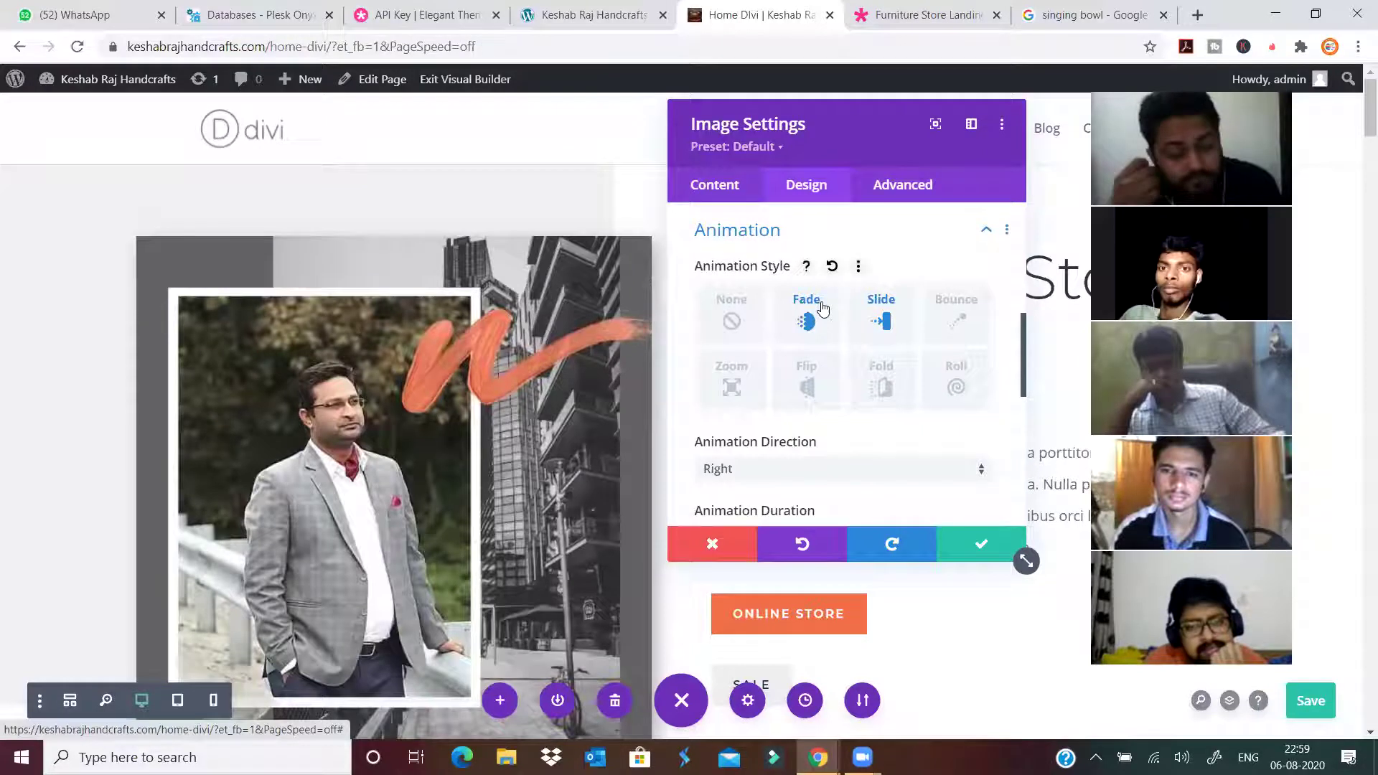
left_click(822, 308)
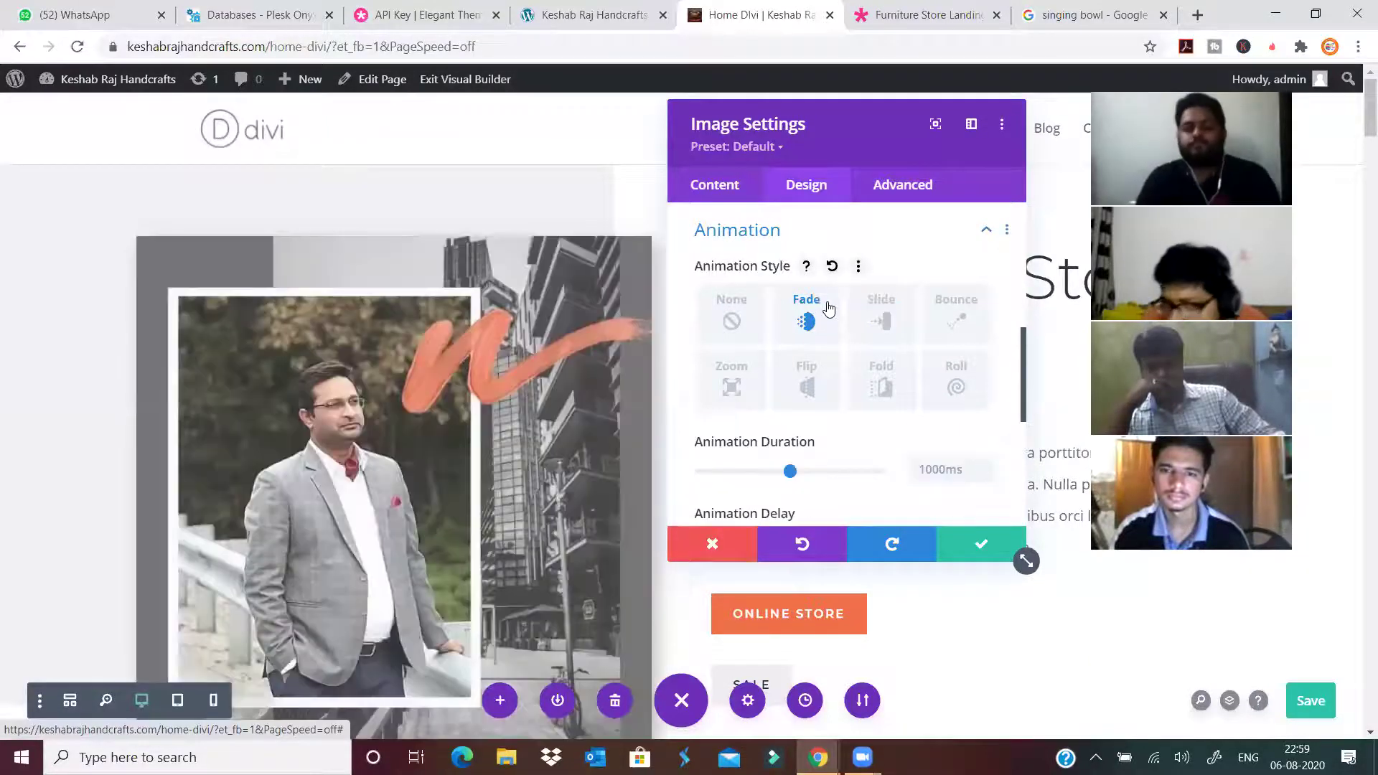
left_click(893, 325)
left_click(966, 322)
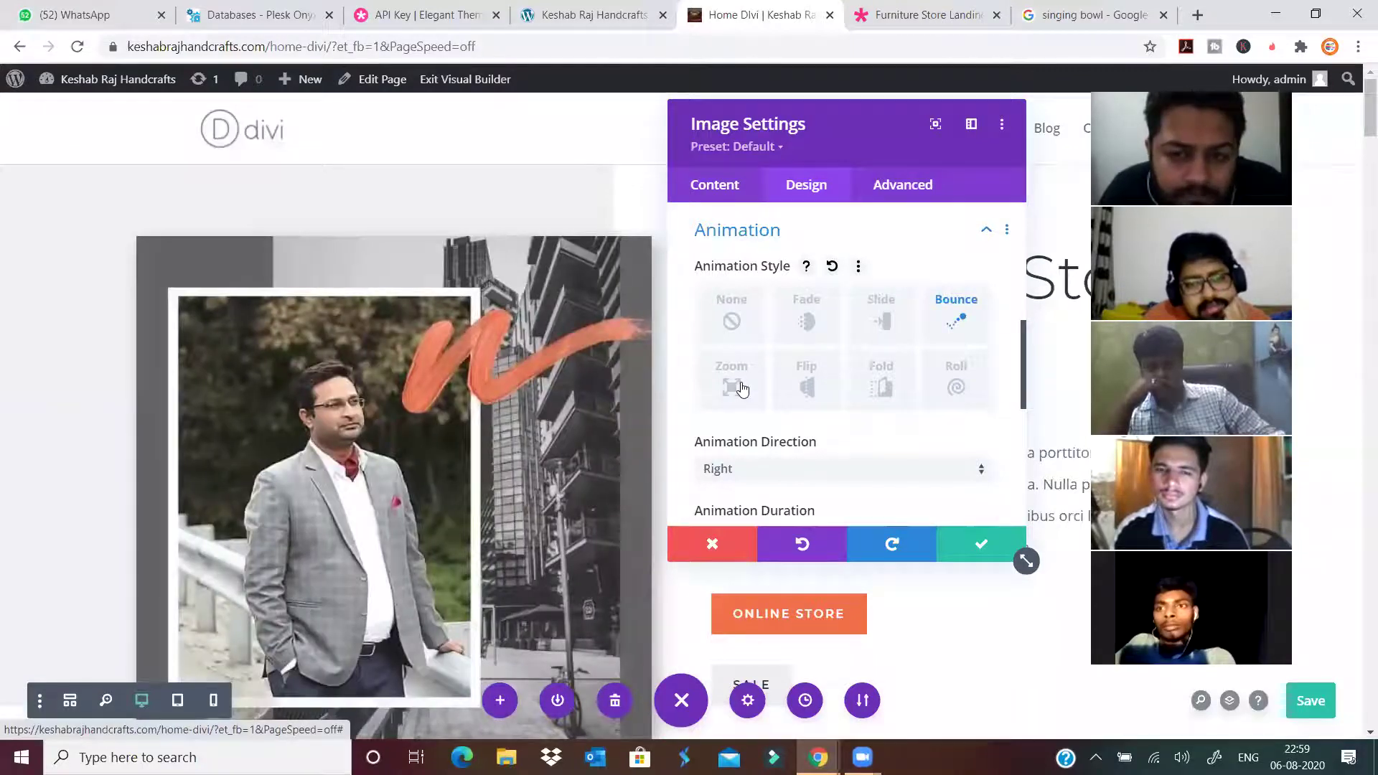
left_click(741, 388)
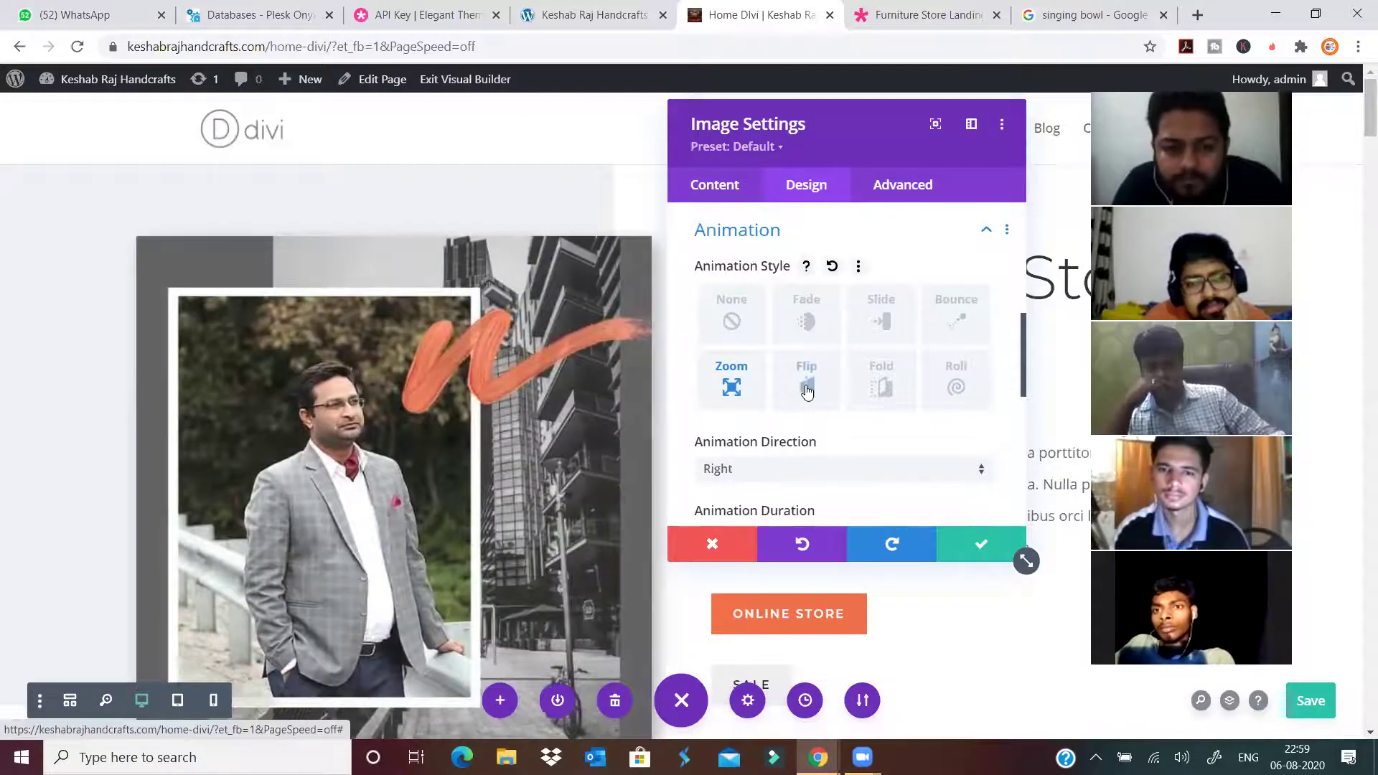
left_click(807, 389)
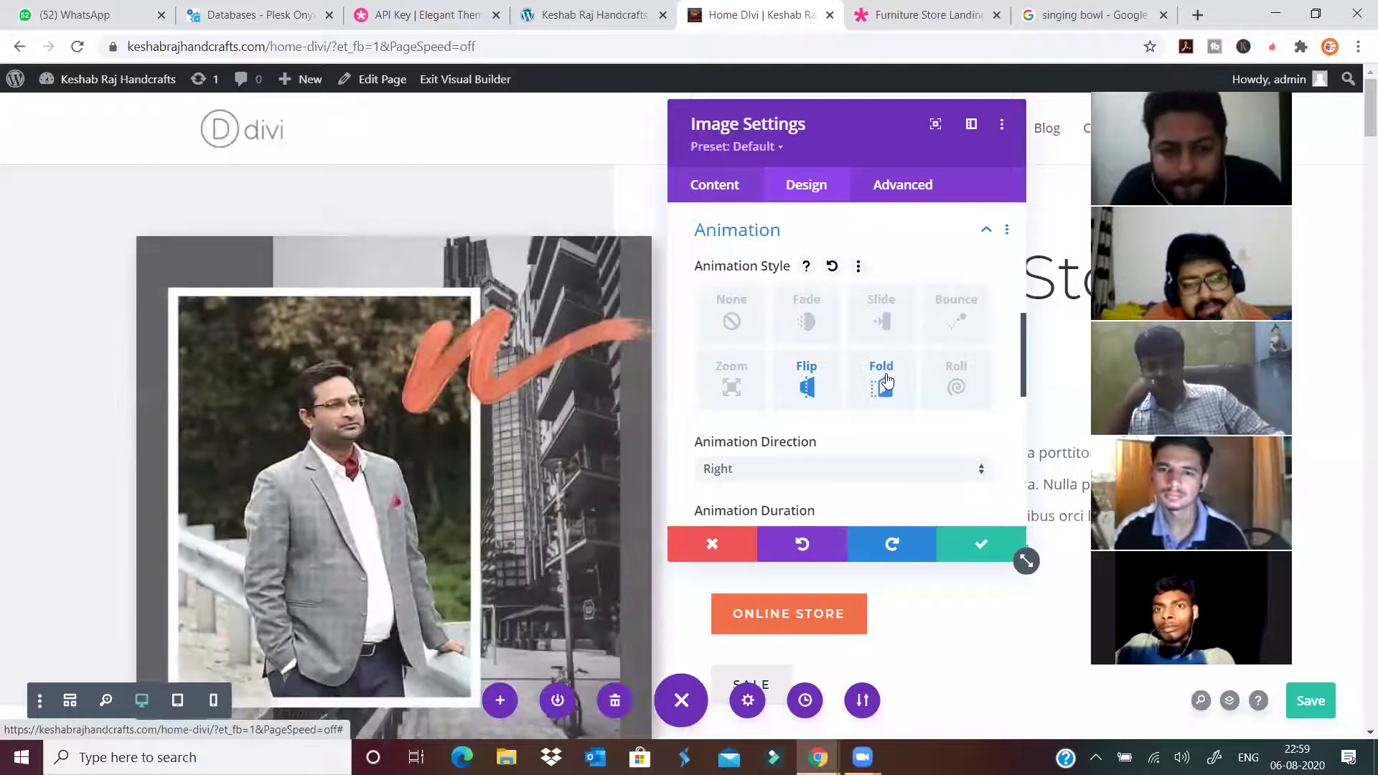
left_click(886, 381)
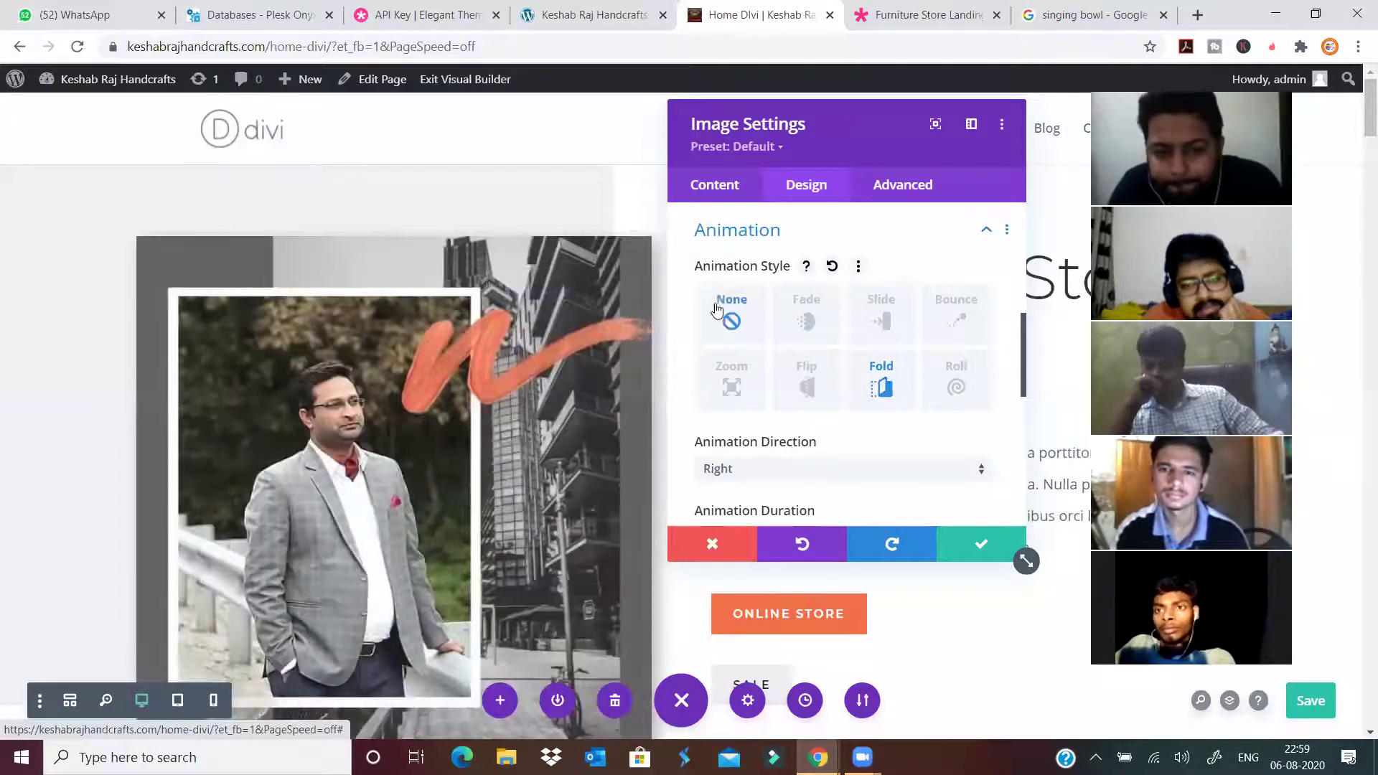
left_click(806, 320)
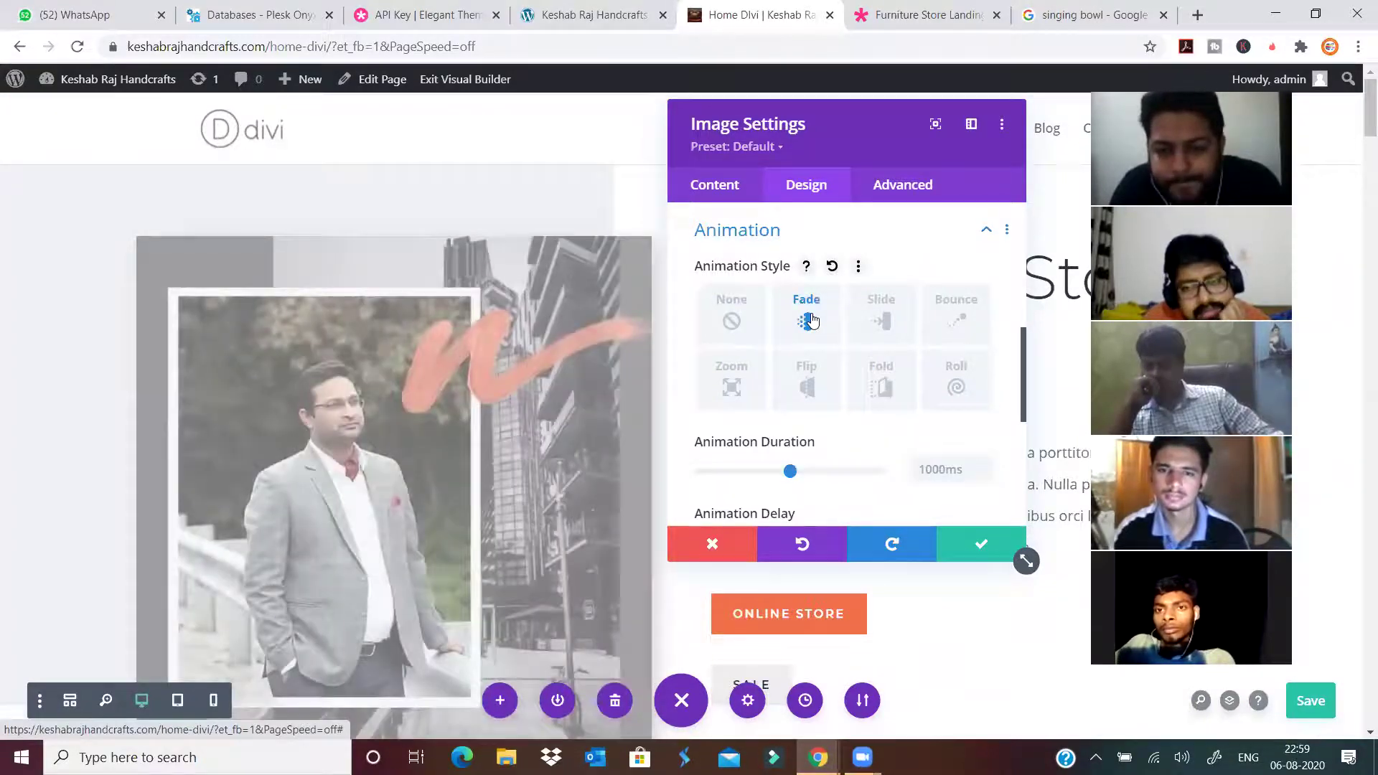
Scale the header image to 110% with the Transform options.
scroll(880, 294, "up", 3)
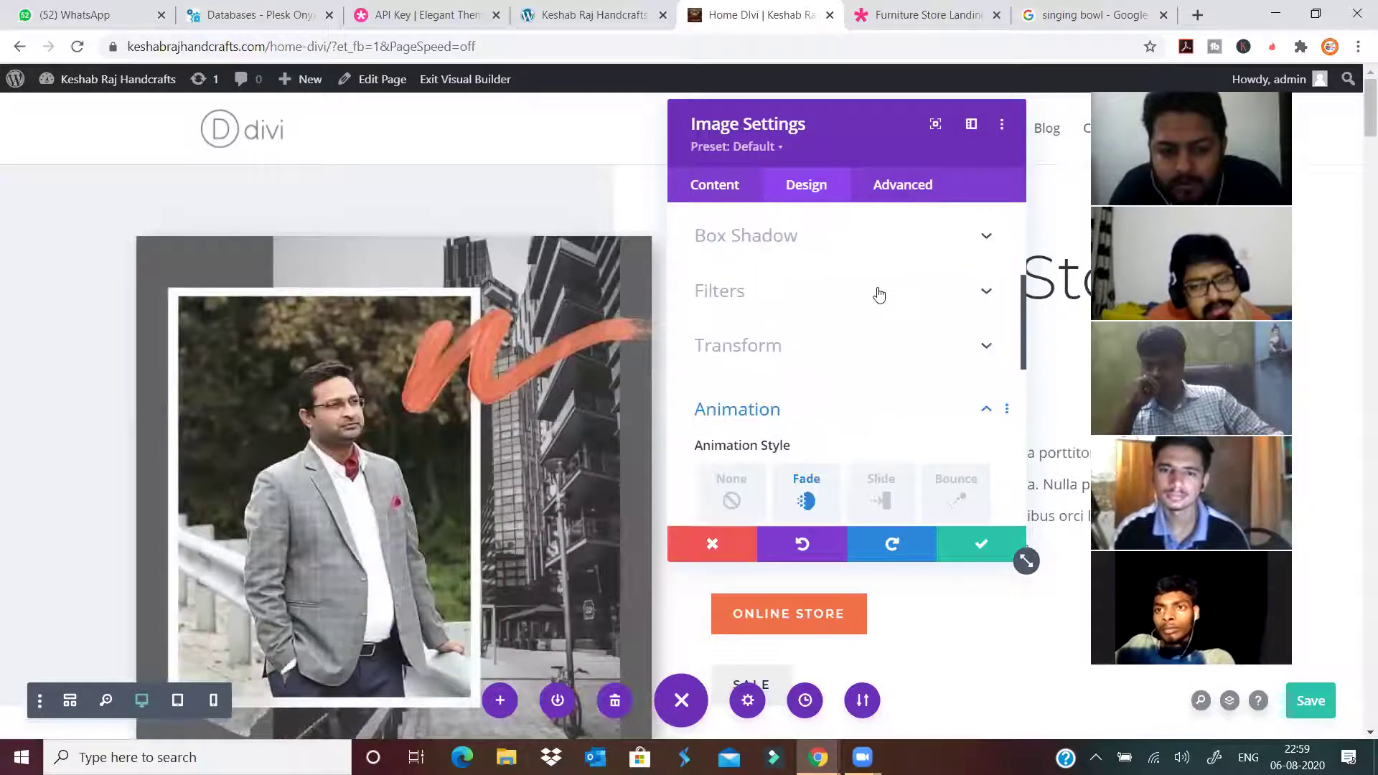
left_click(819, 351)
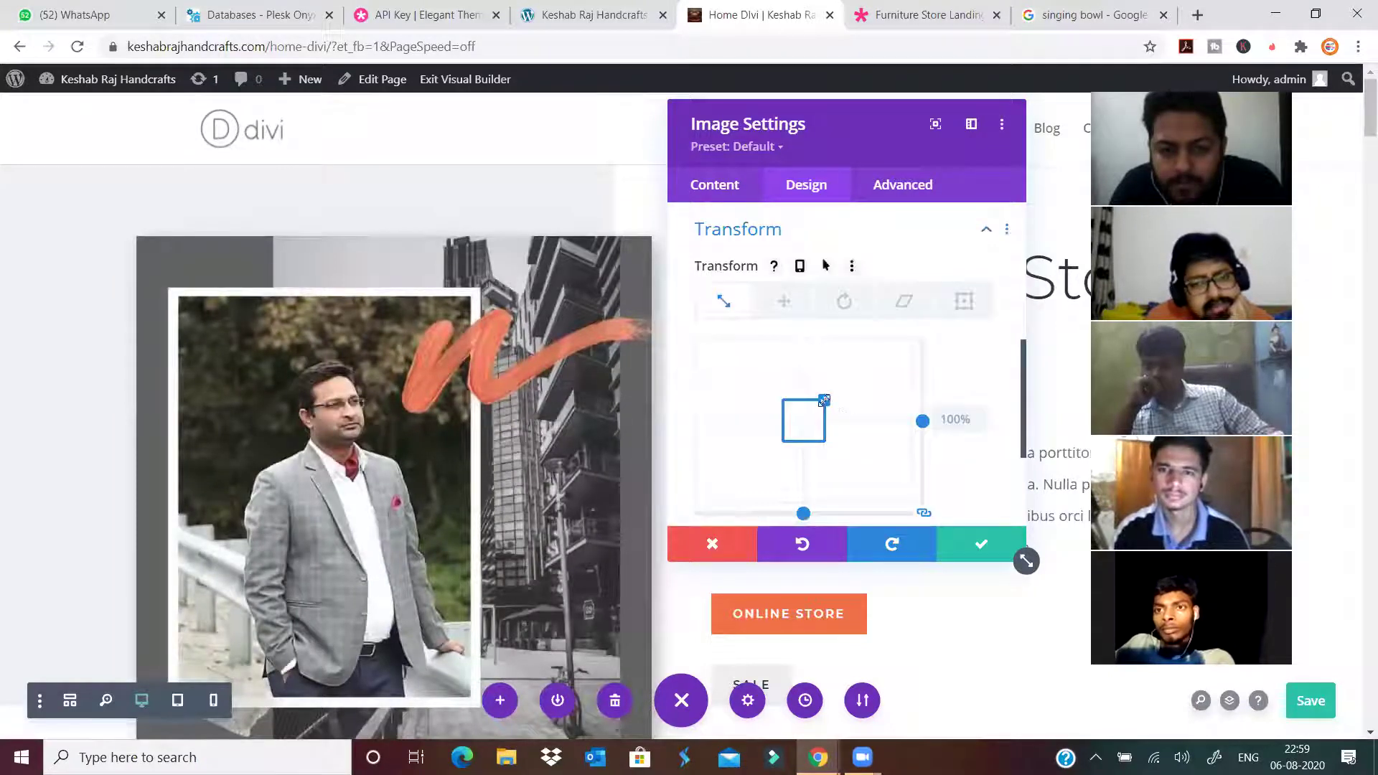
mouse_move(822, 402)
left_mouse_down()
mouse_move(806, 413)
mouse_move(839, 384)
mouse_move(829, 395)
left_mouse_up()
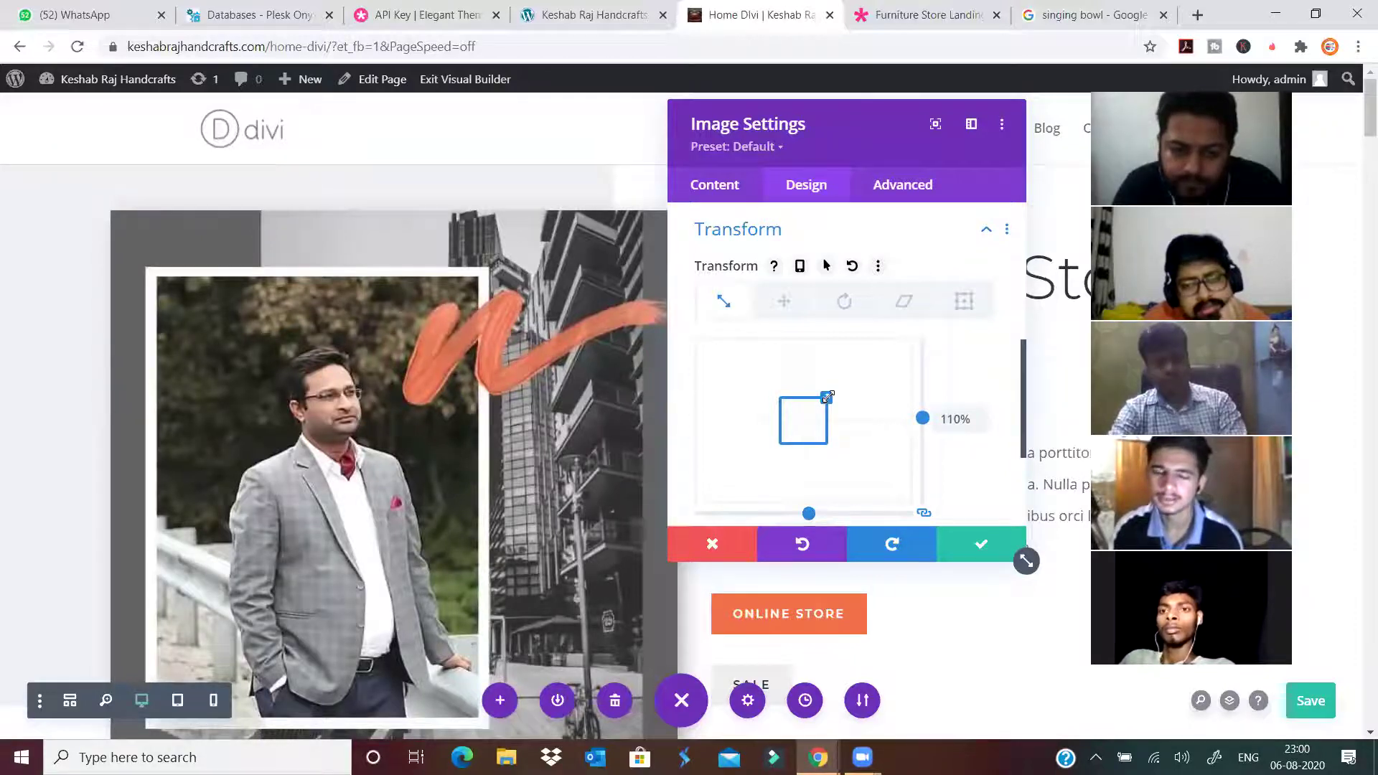
Rotate the header image slightly around all three axes with the Transform rotation controls.
left_click(844, 303)
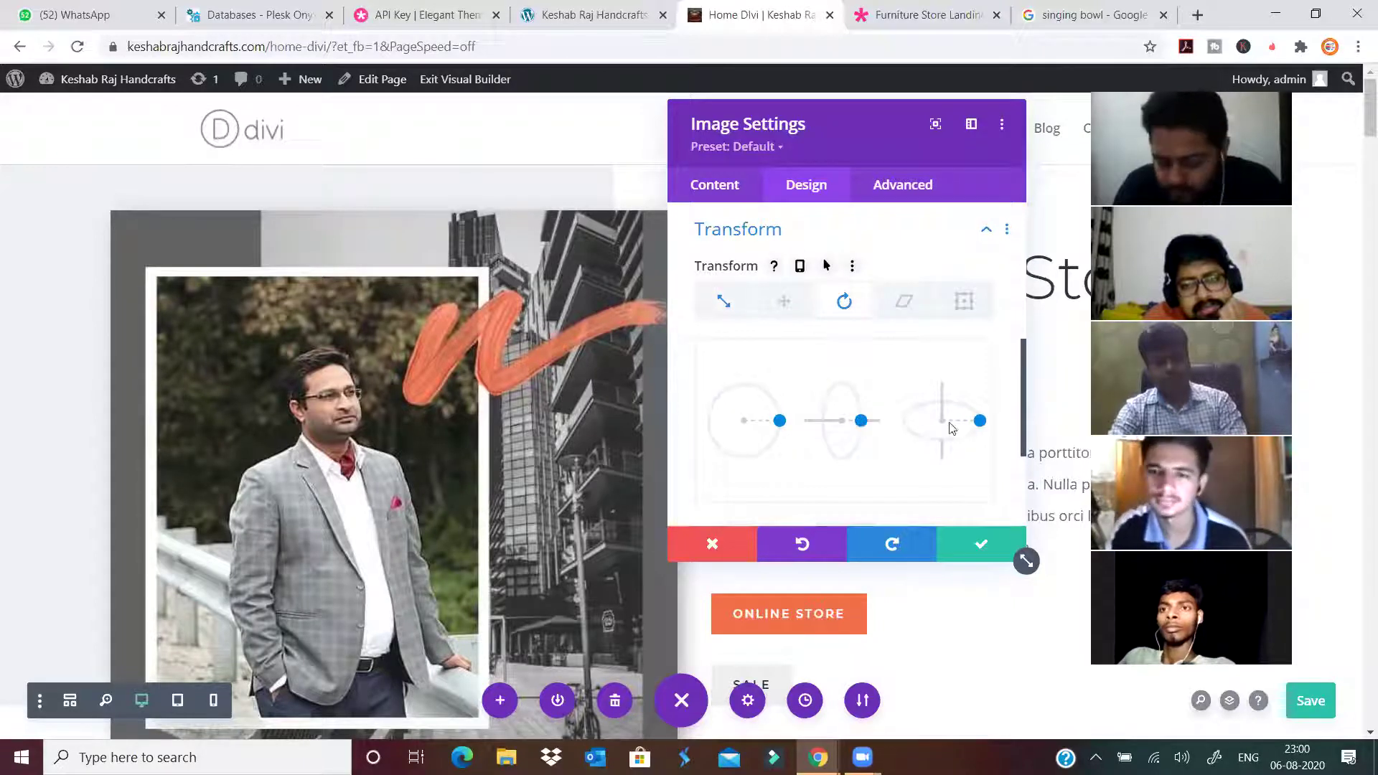
mouse_move(978, 423)
left_mouse_down()
mouse_move(974, 436)
mouse_move(978, 424)
left_mouse_up()
mouse_move(861, 420)
left_mouse_down()
mouse_move(868, 443)
mouse_move(865, 410)
mouse_move(862, 427)
left_mouse_up()
mouse_move(779, 421)
left_mouse_down()
mouse_move(780, 436)
mouse_move(781, 409)
mouse_move(782, 424)
left_mouse_up()
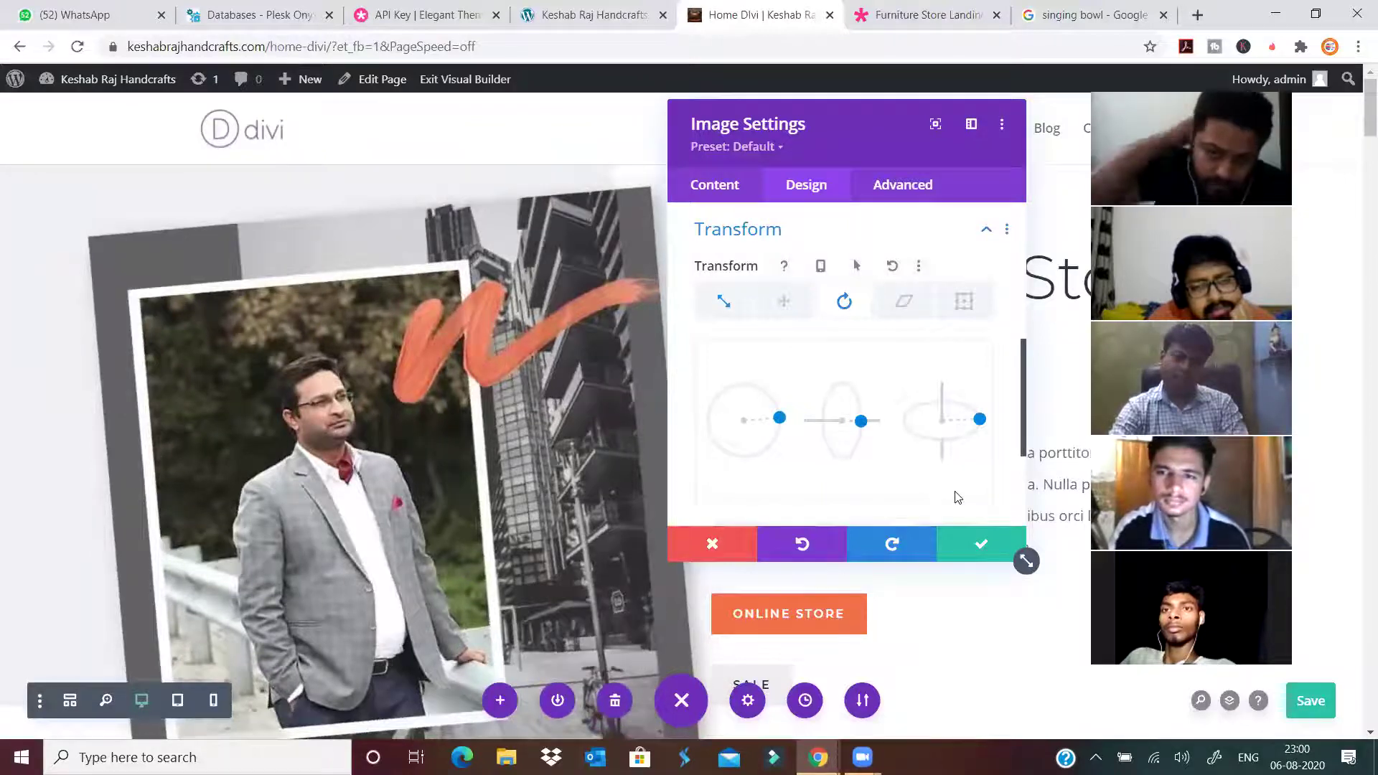
Check the header image's Link options and save the image settings.
left_click(715, 189)
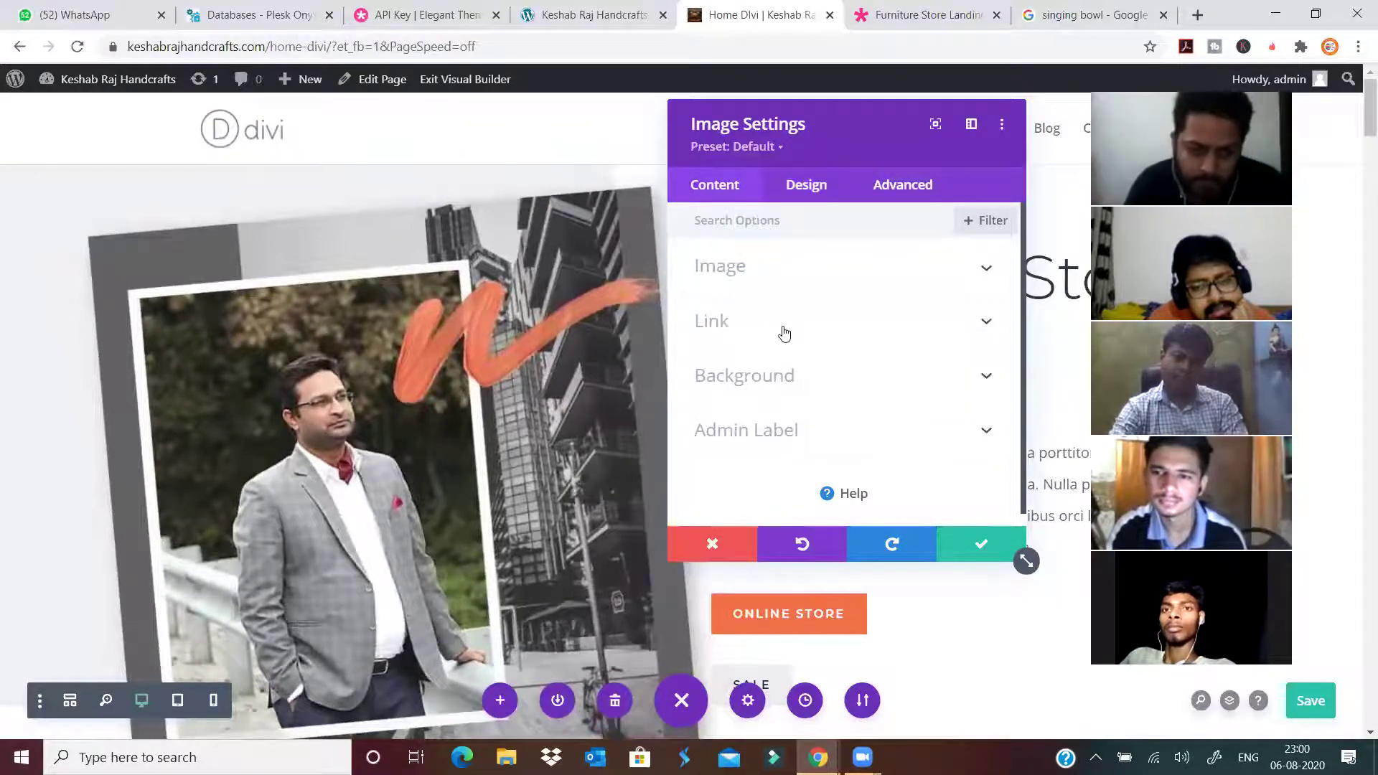
left_click(794, 329)
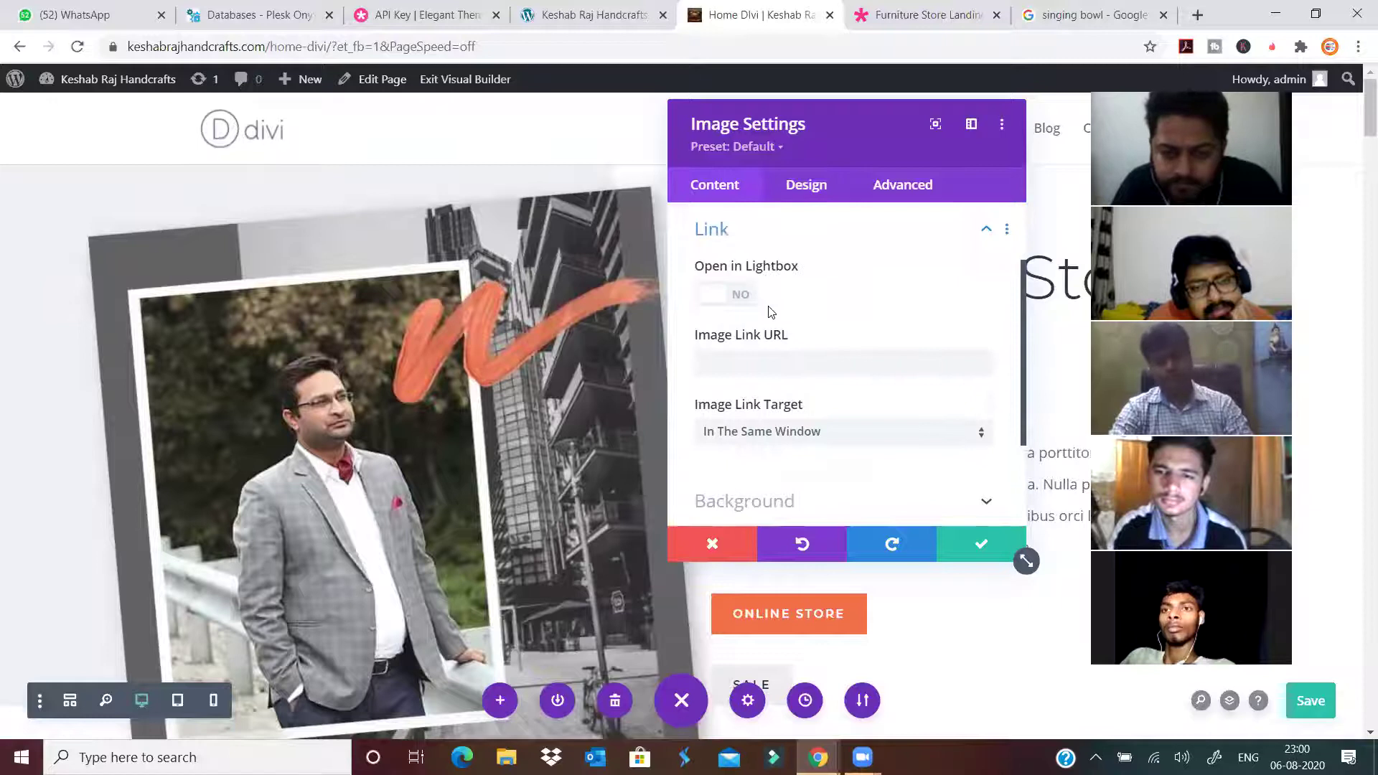
left_click(979, 231)
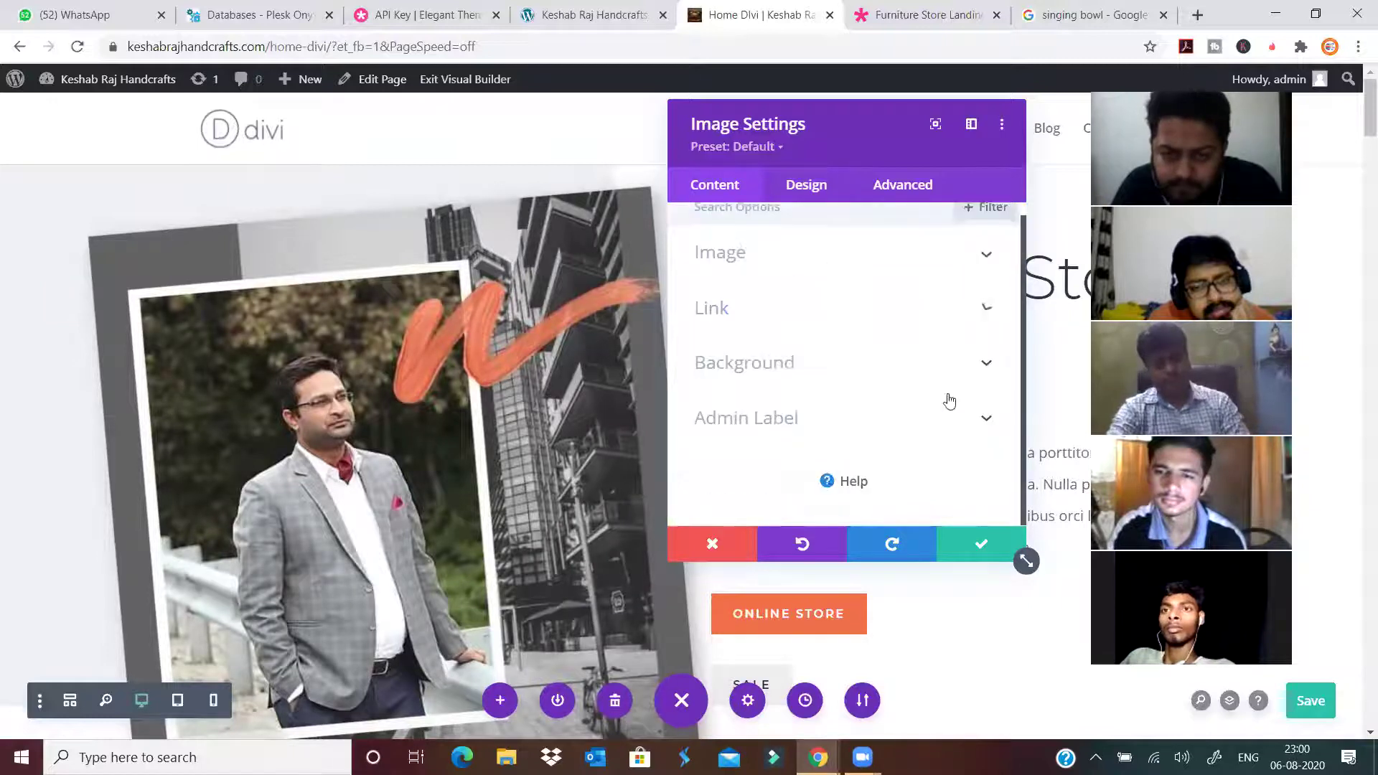
left_click(971, 545)
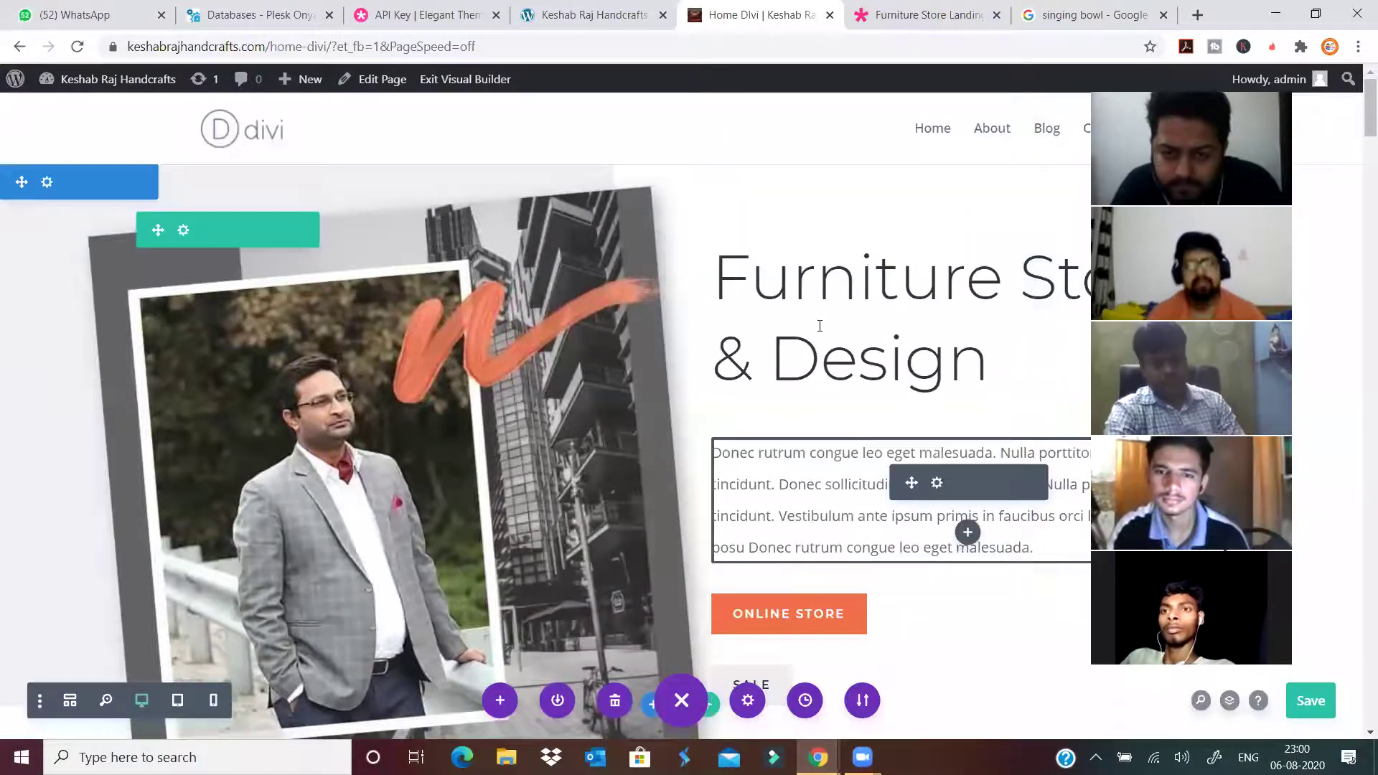
Replace the word "Furniture" in the header heading with the placeholder text "fdgdfgfdgfd".
scroll(819, 330, "down", 6)
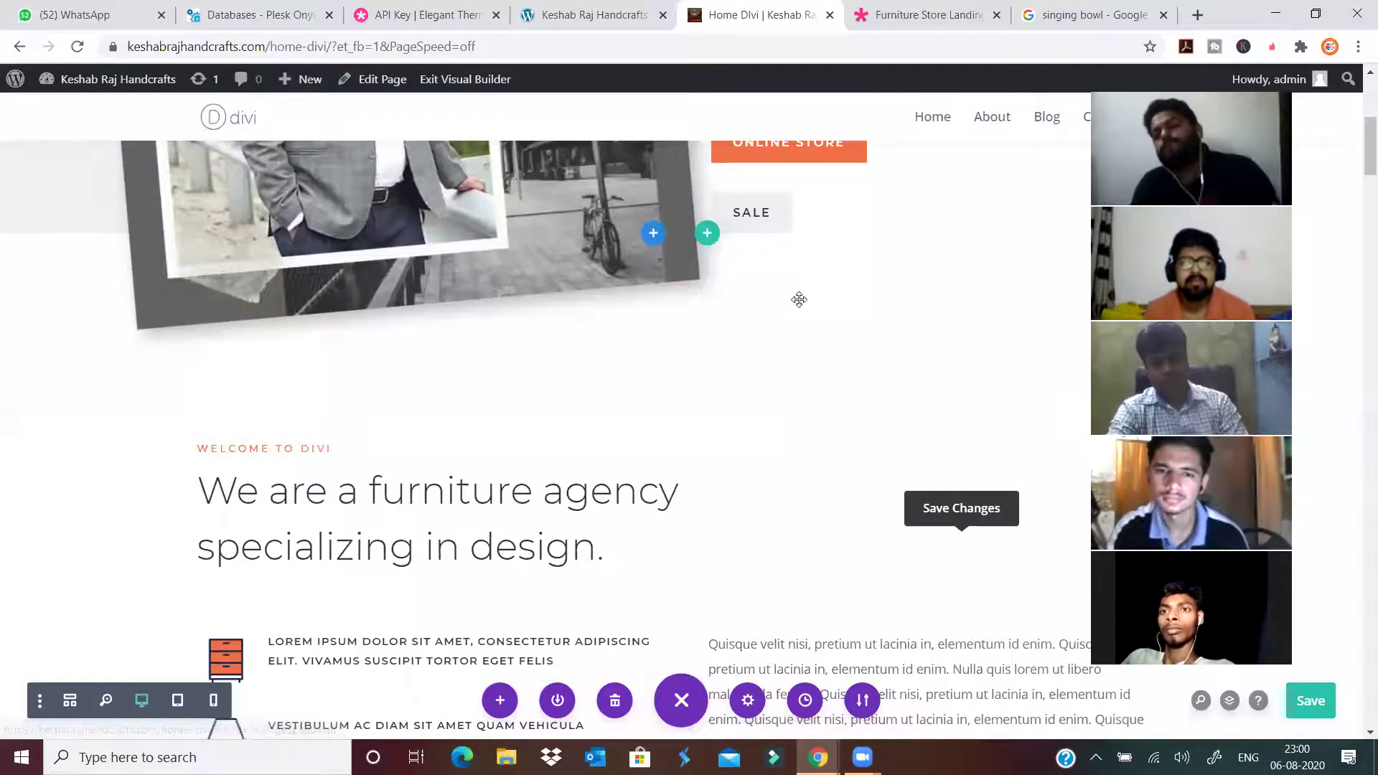
scroll(806, 310, "up", 6)
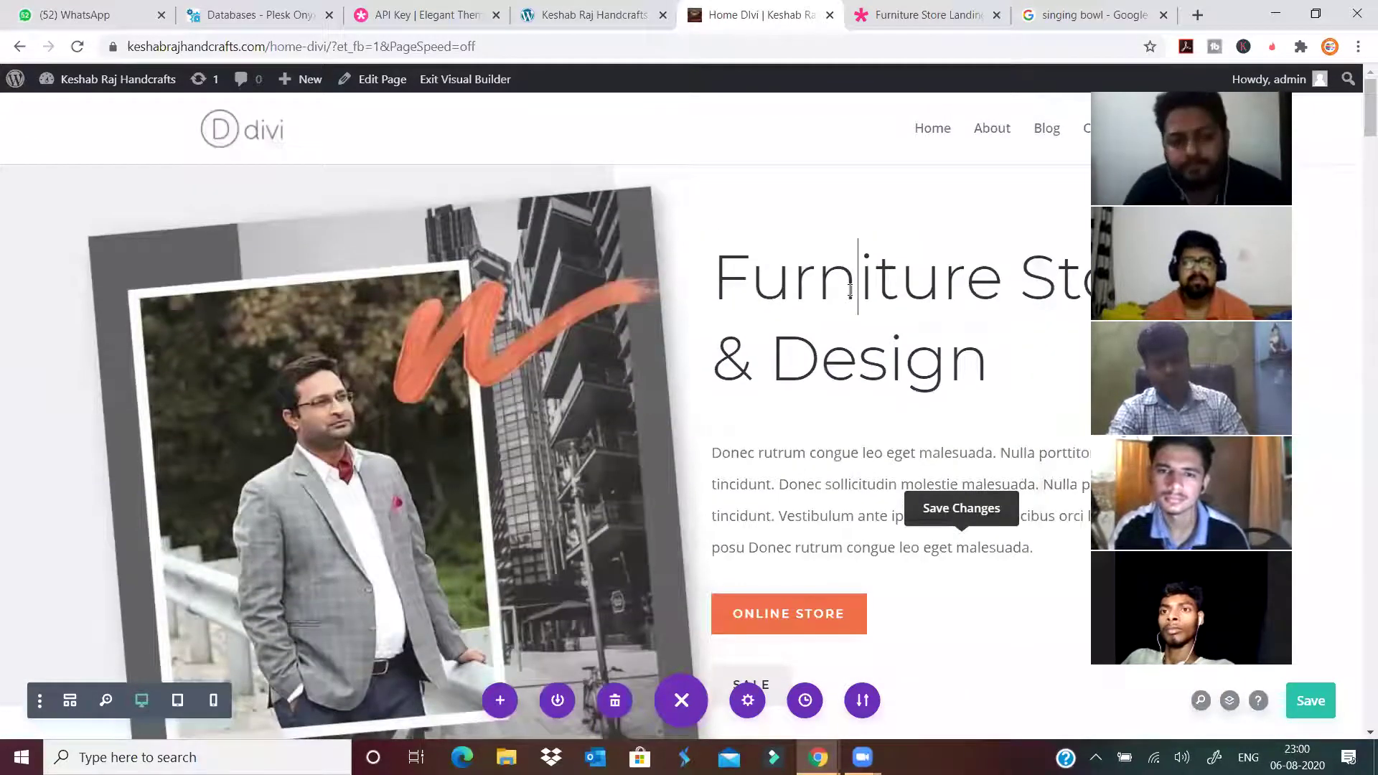
double_click(850, 290)
type("fdgdfgfdgfd")
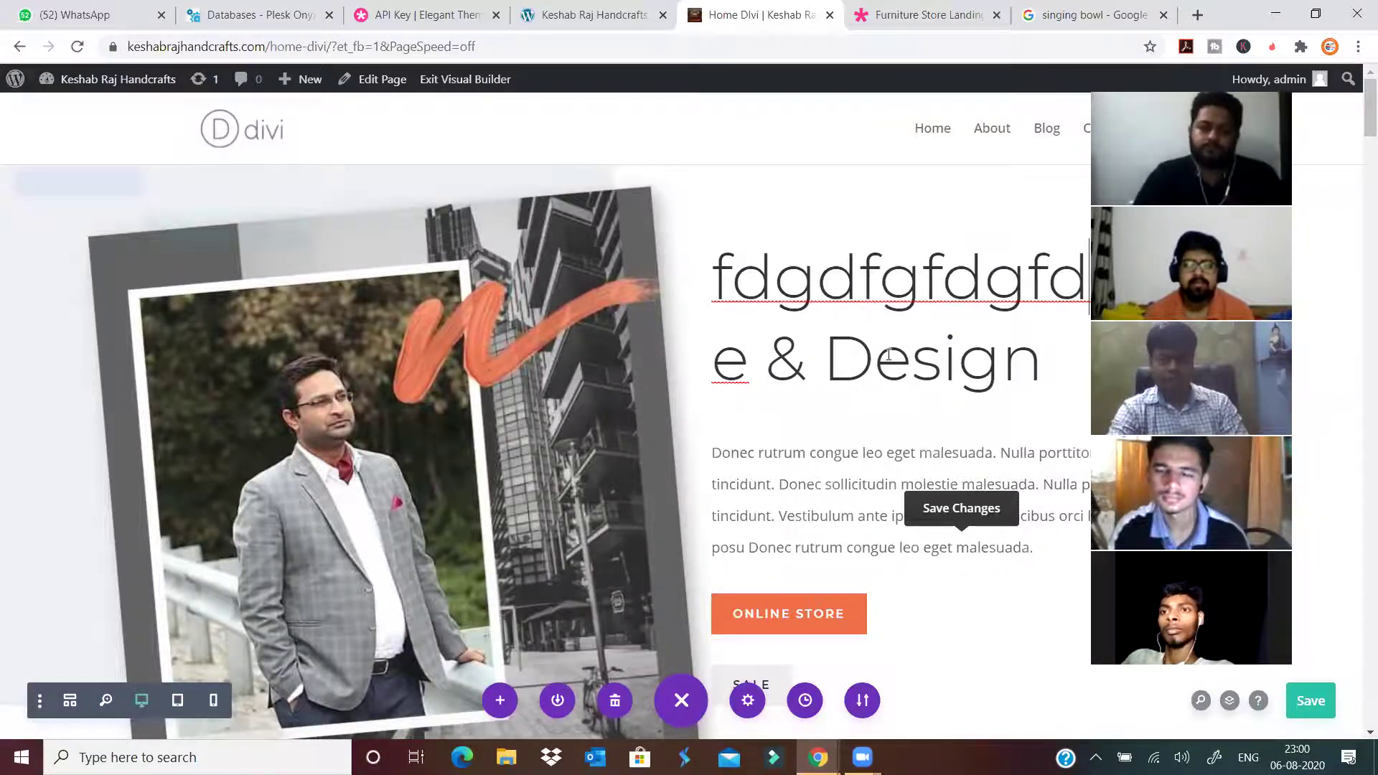
Insert a new four-column row directly below the header row containing the photo and the heading.
triple_click(840, 479)
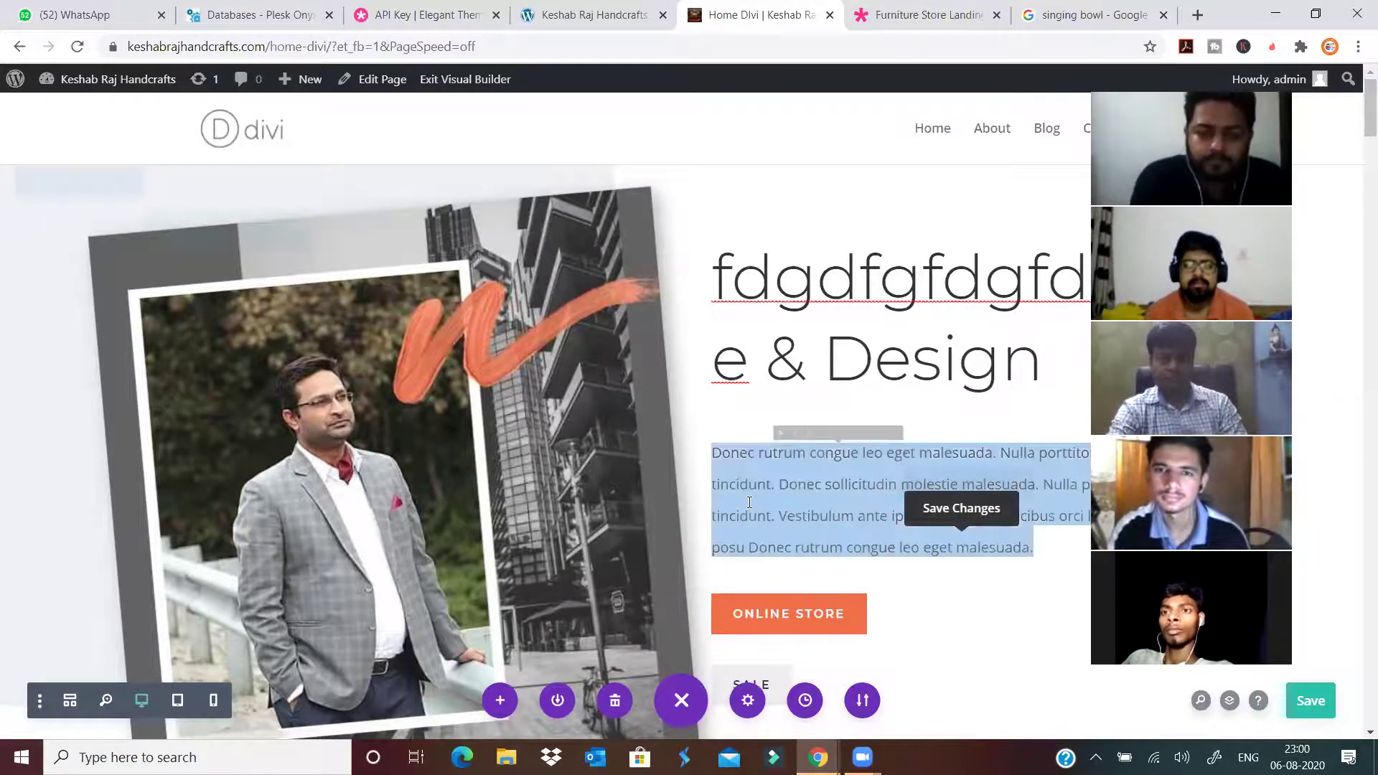
scroll(806, 461, "down", 3)
scroll(686, 476, "down", 1)
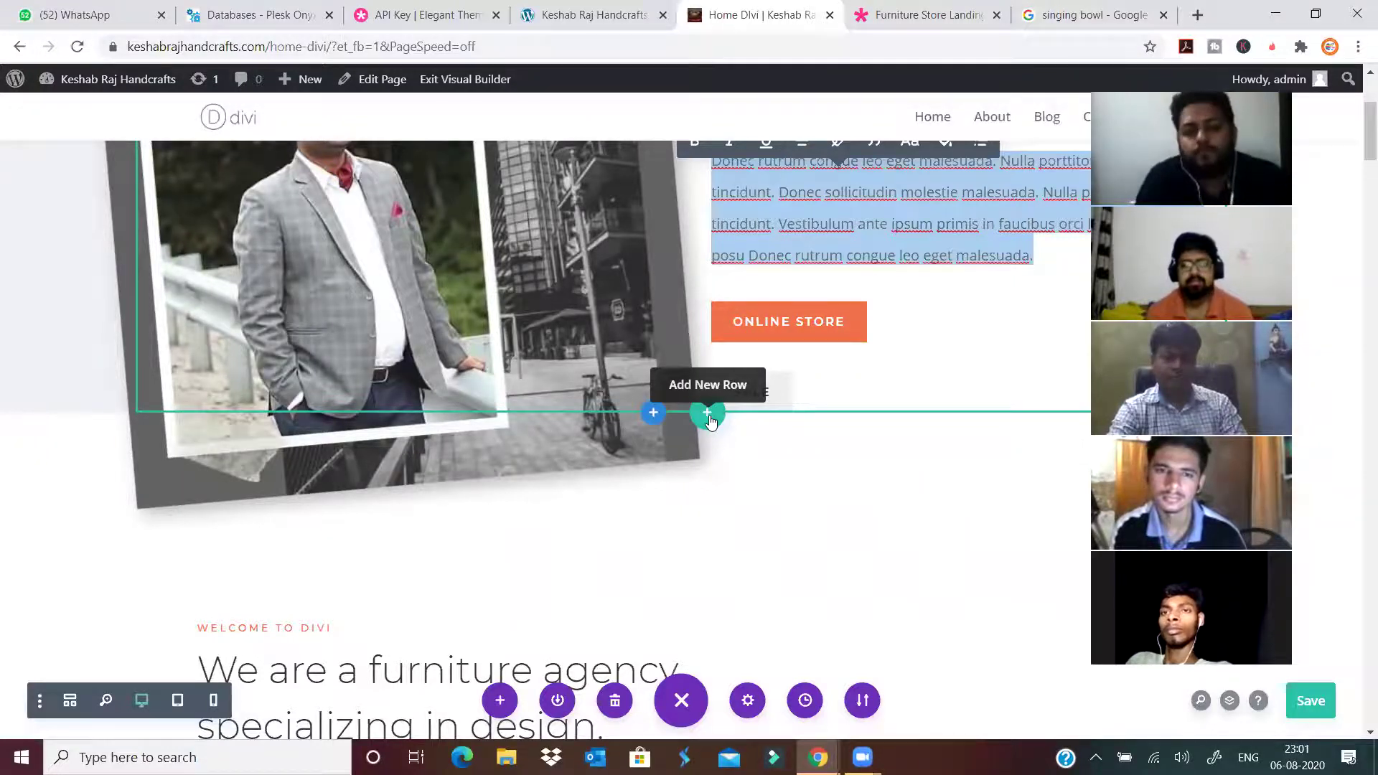
left_click(707, 413)
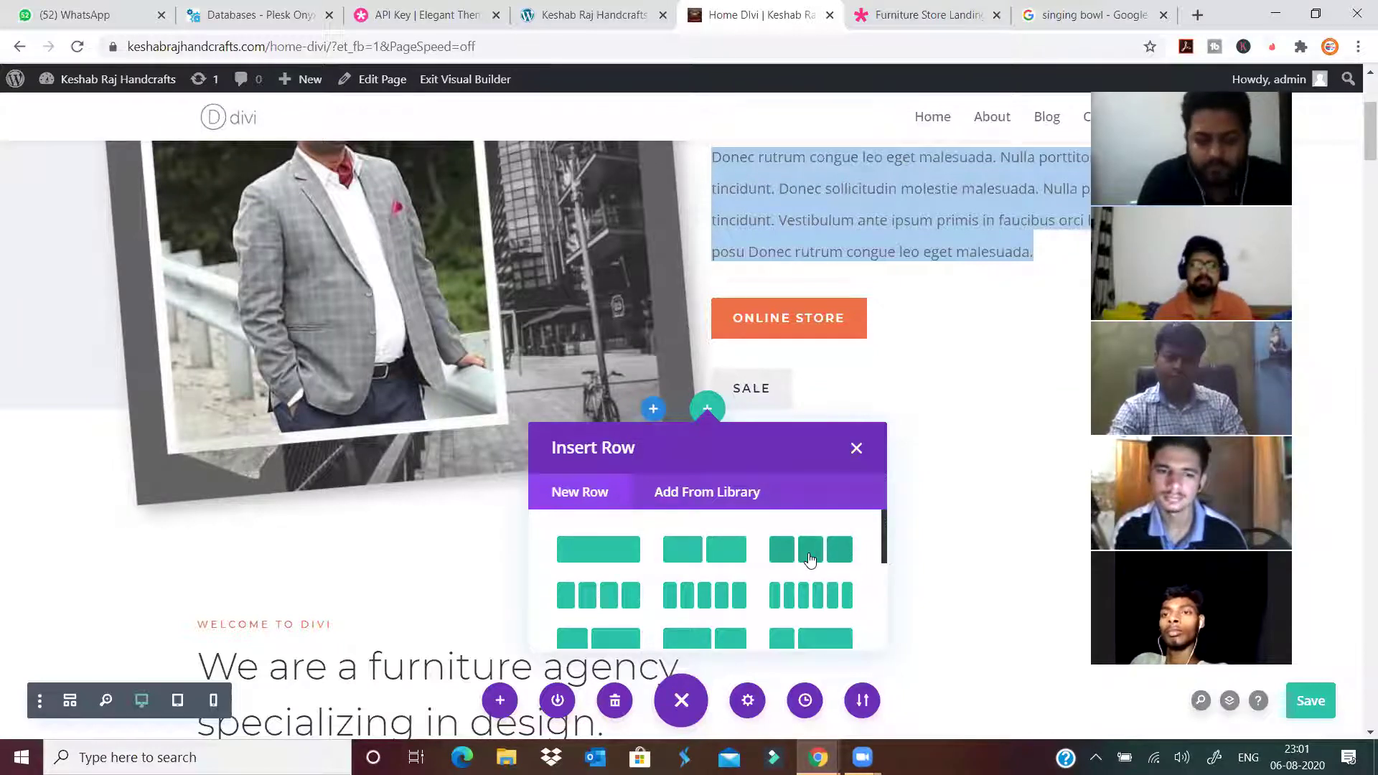
left_click(605, 595)
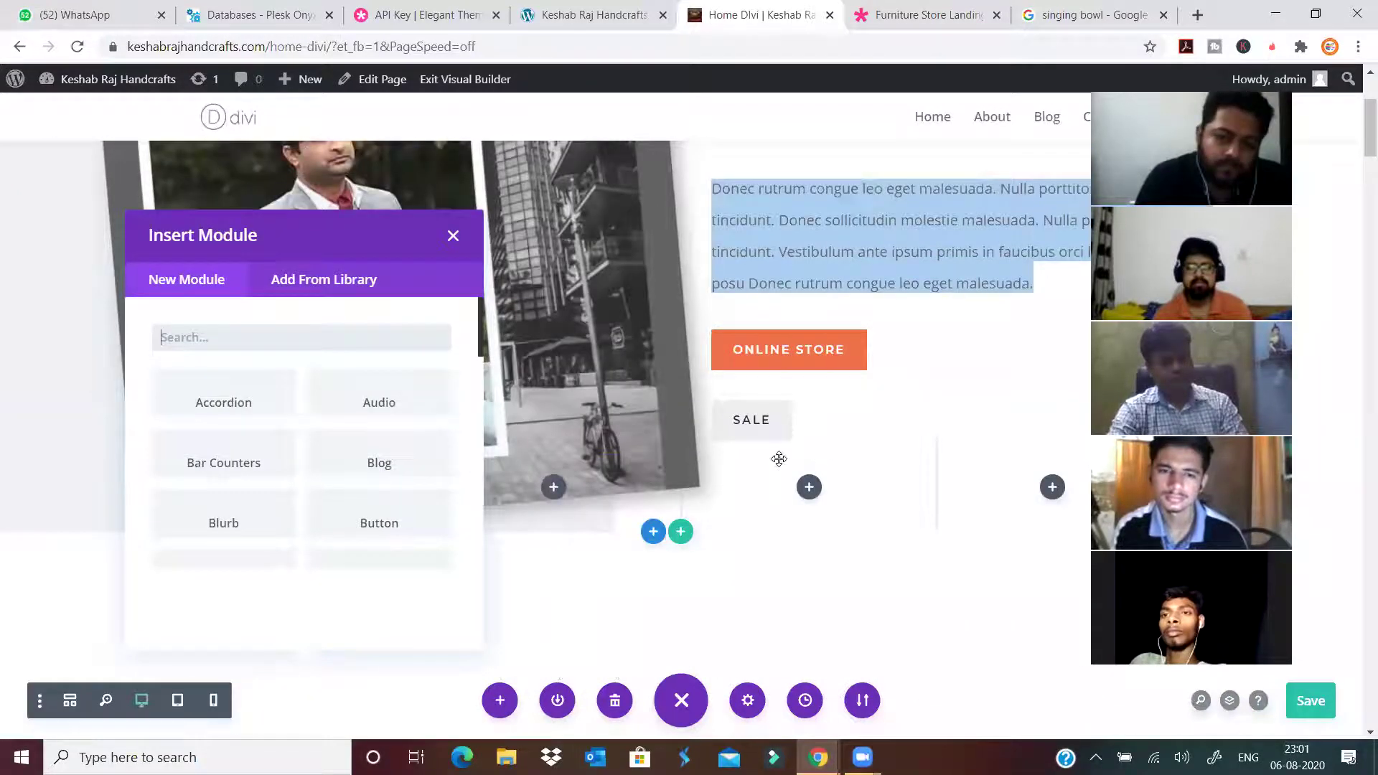
Look through the modules available for the new row's first column and close the list without inserting any.
scroll(763, 495, "up", 1)
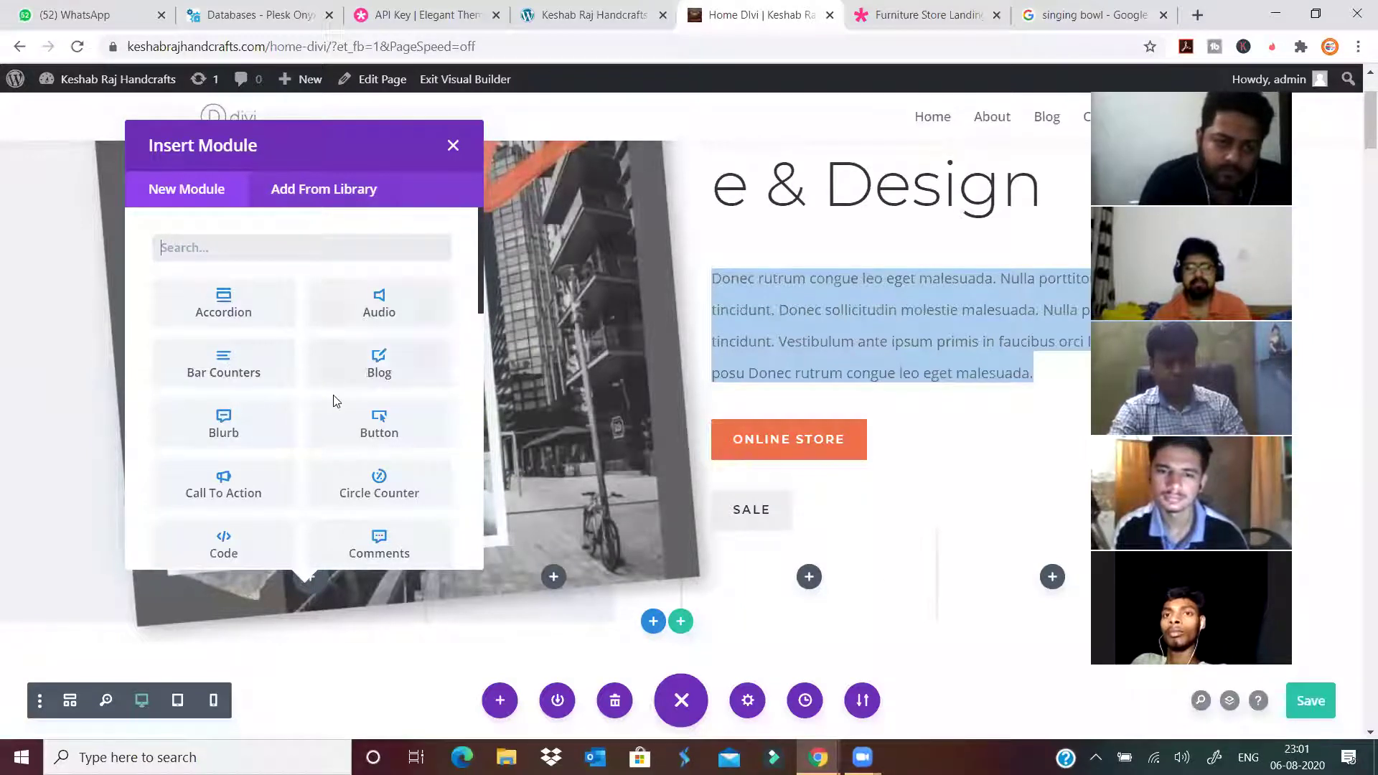
scroll(333, 401, "down", 10)
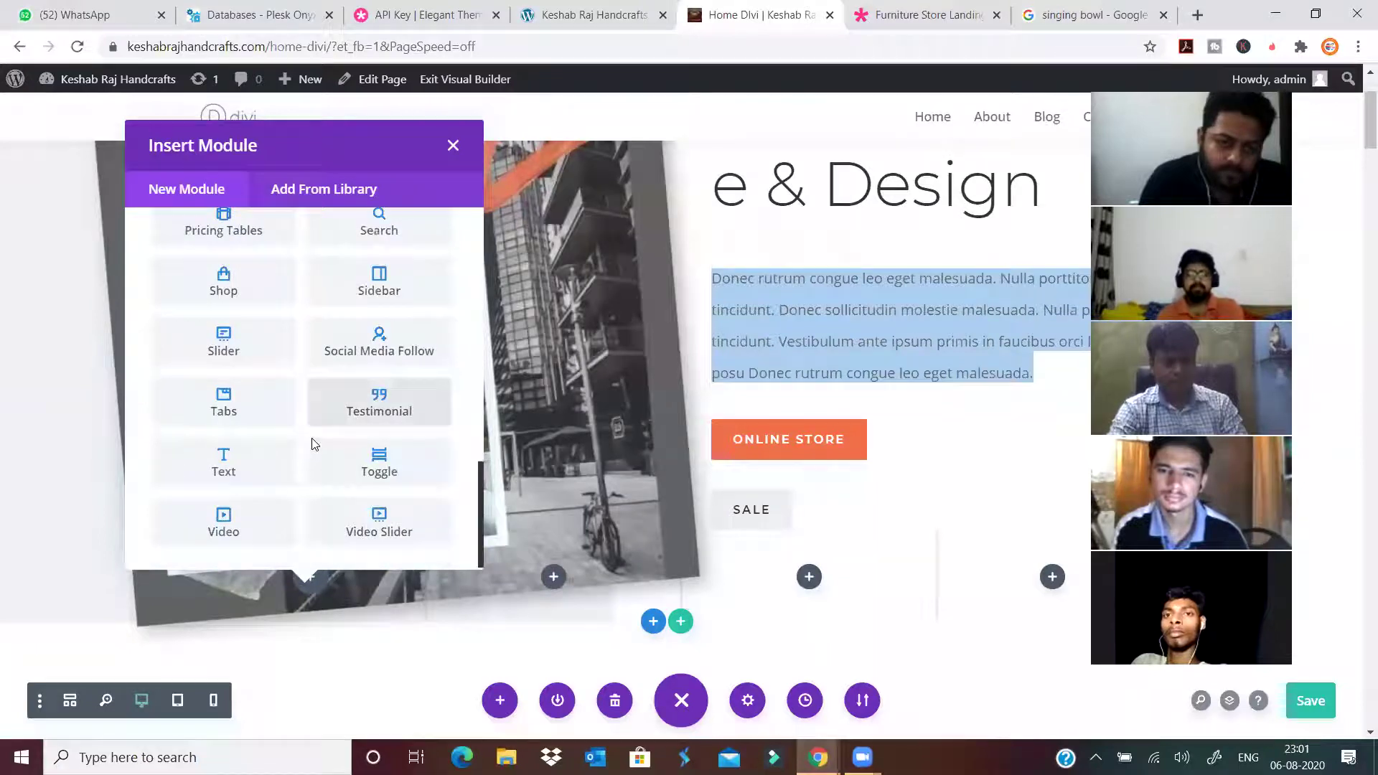
scroll(328, 492, "up", 10)
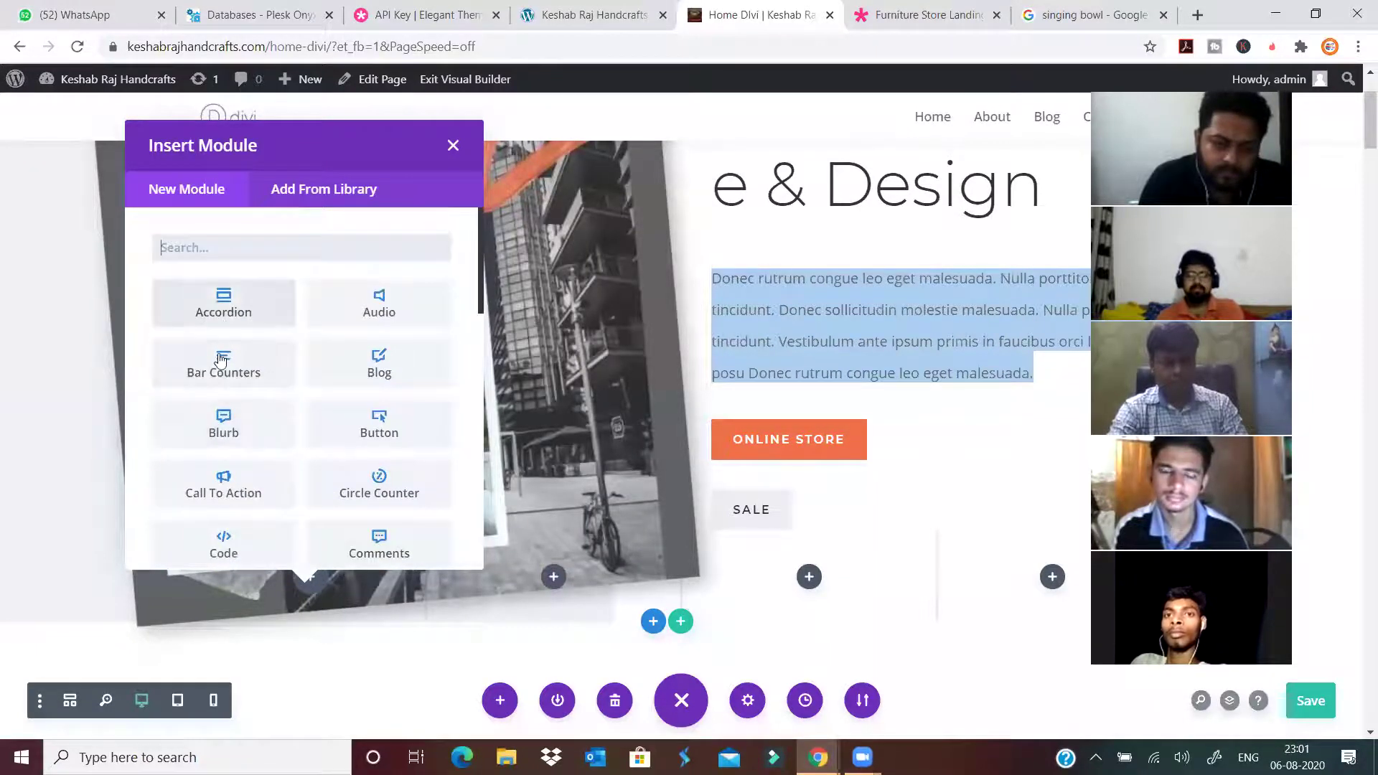
scroll(228, 423, "down", 1)
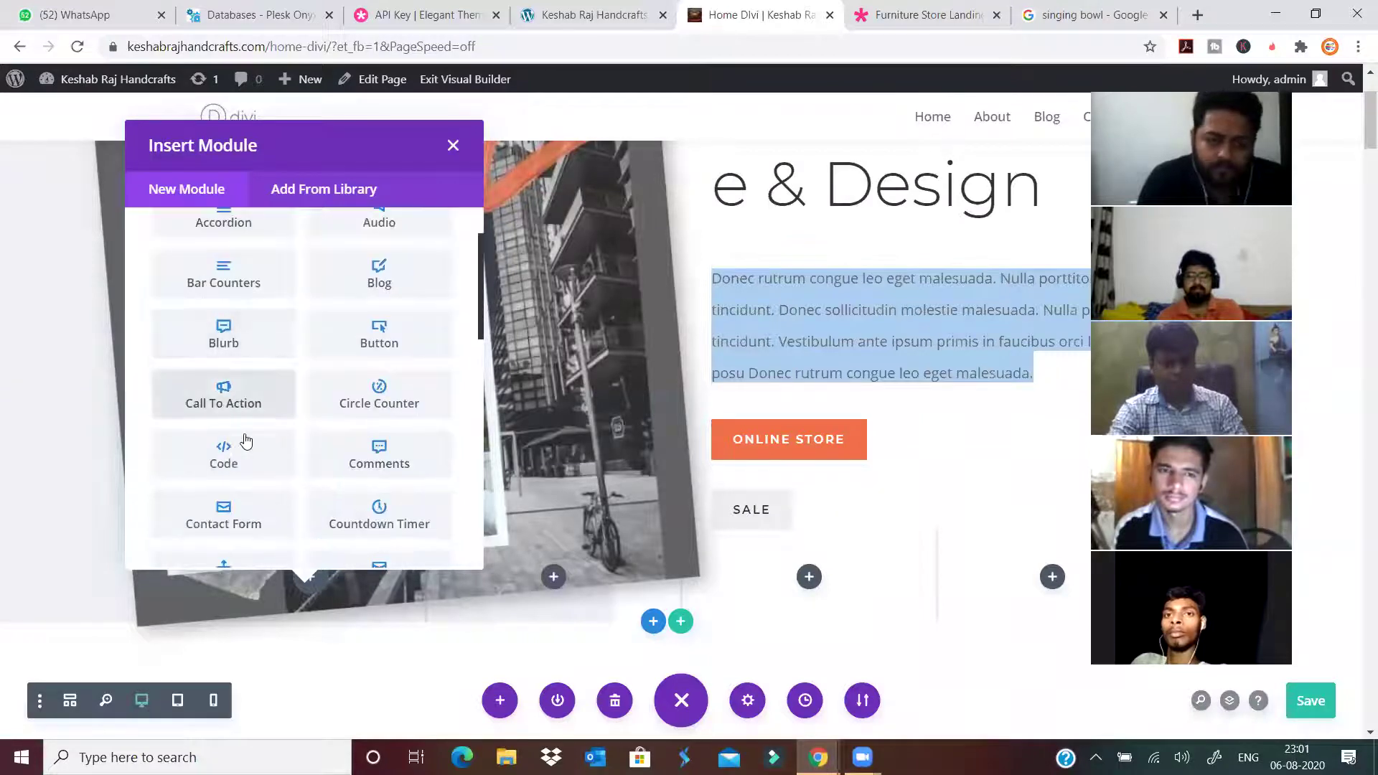
scroll(246, 441, "down", 1)
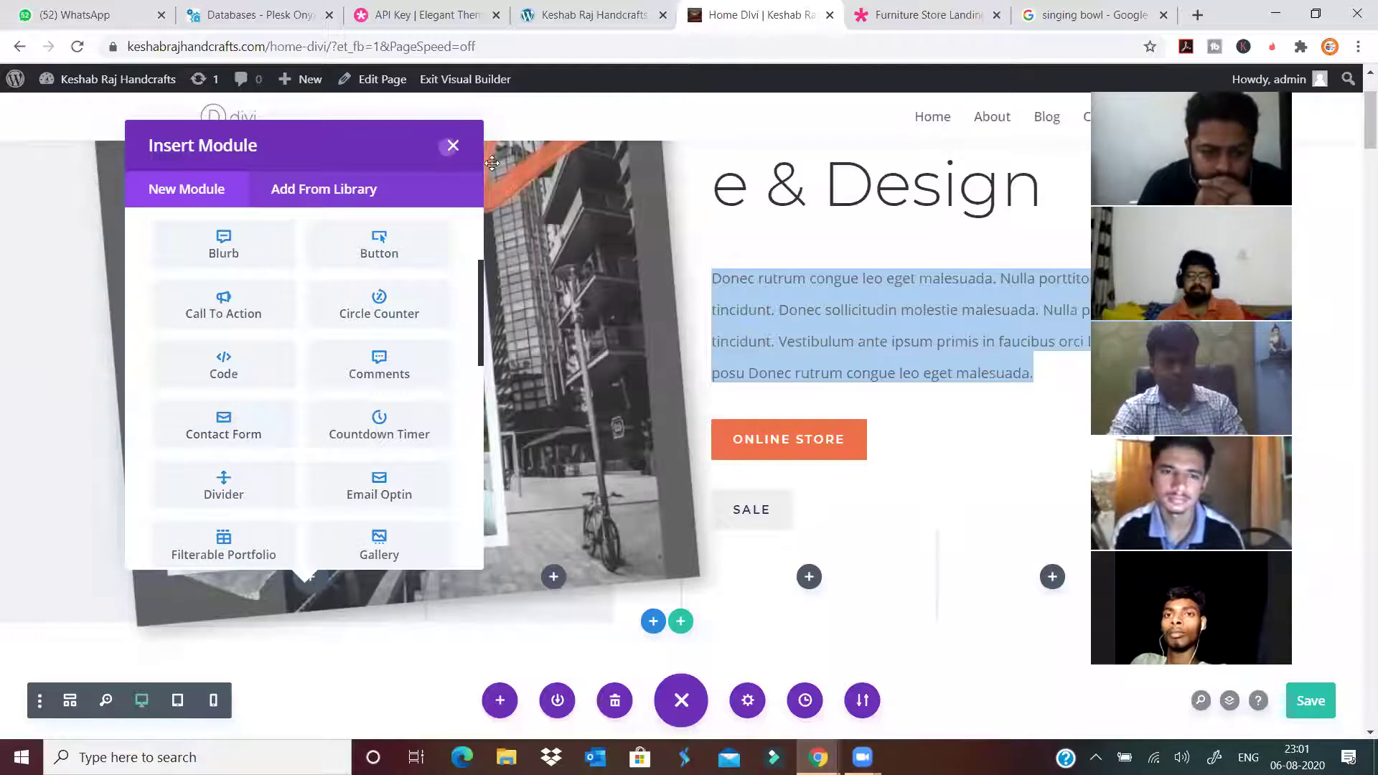
left_click(453, 145)
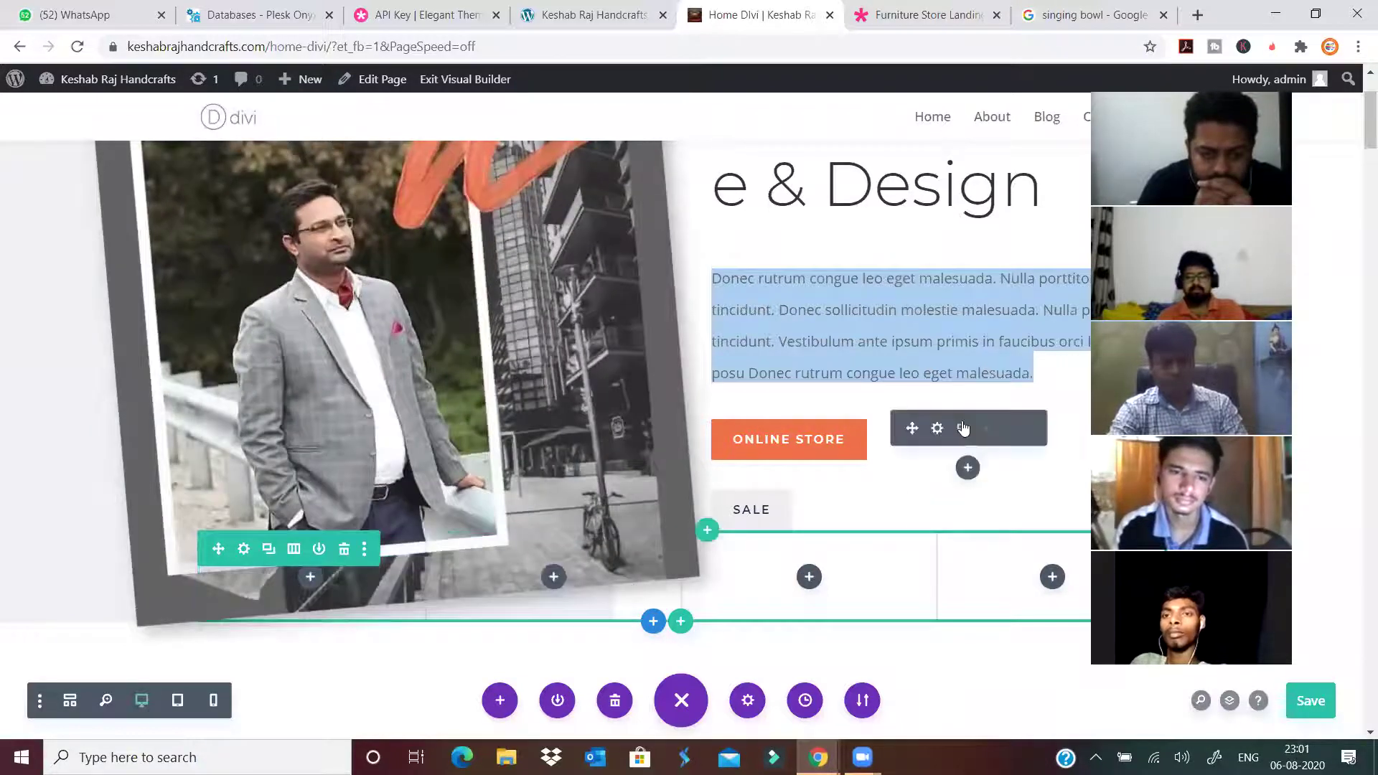
Raise the new four-column row's top margin to 19px in its Spacing options.
scroll(893, 470, "down", 2)
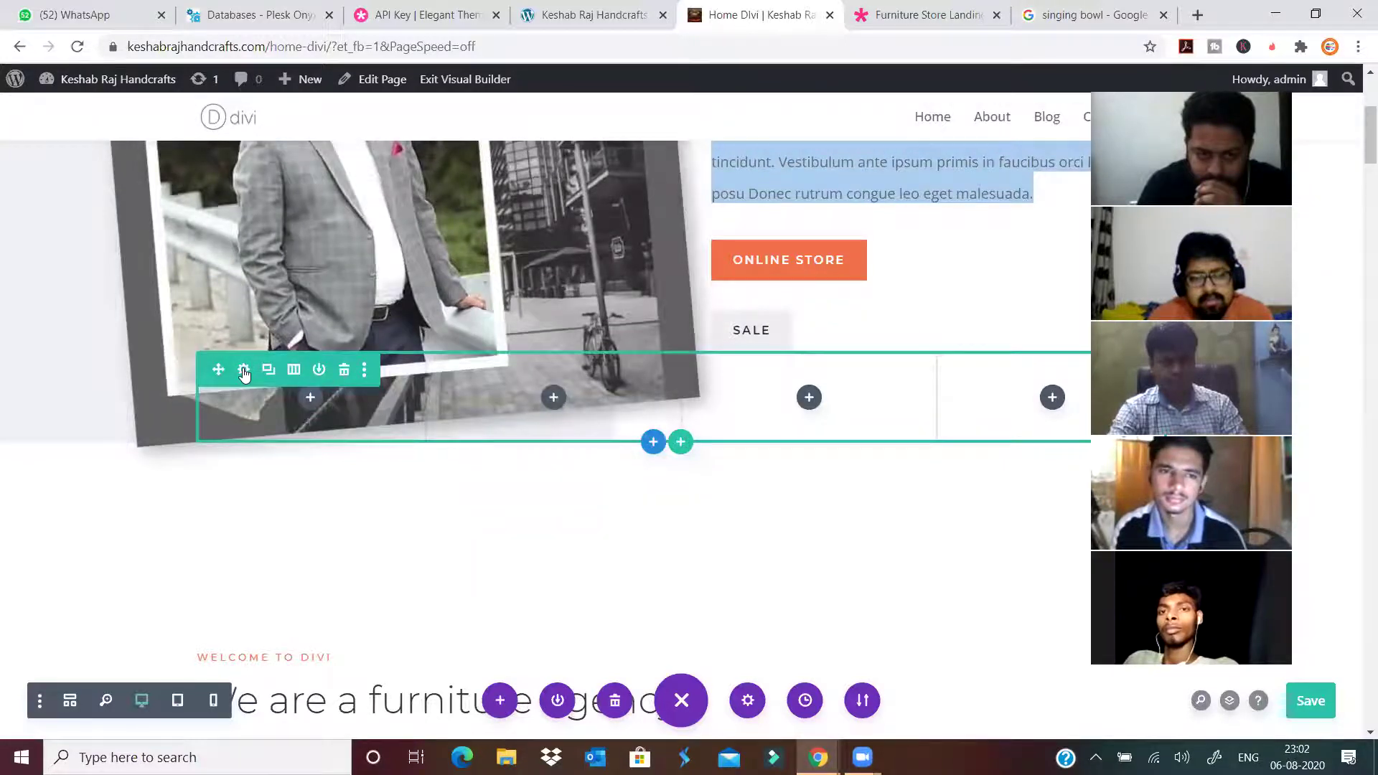
left_click(243, 369)
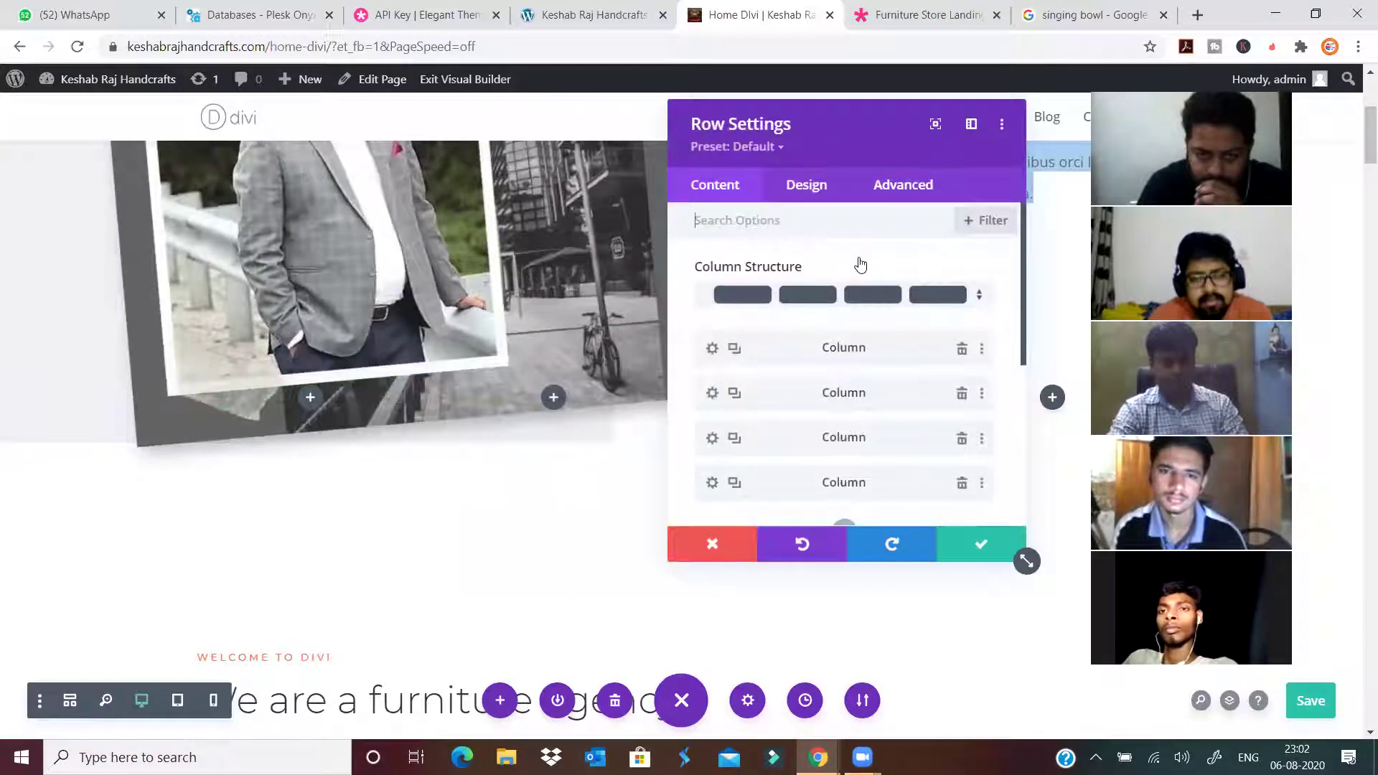
left_click(799, 189)
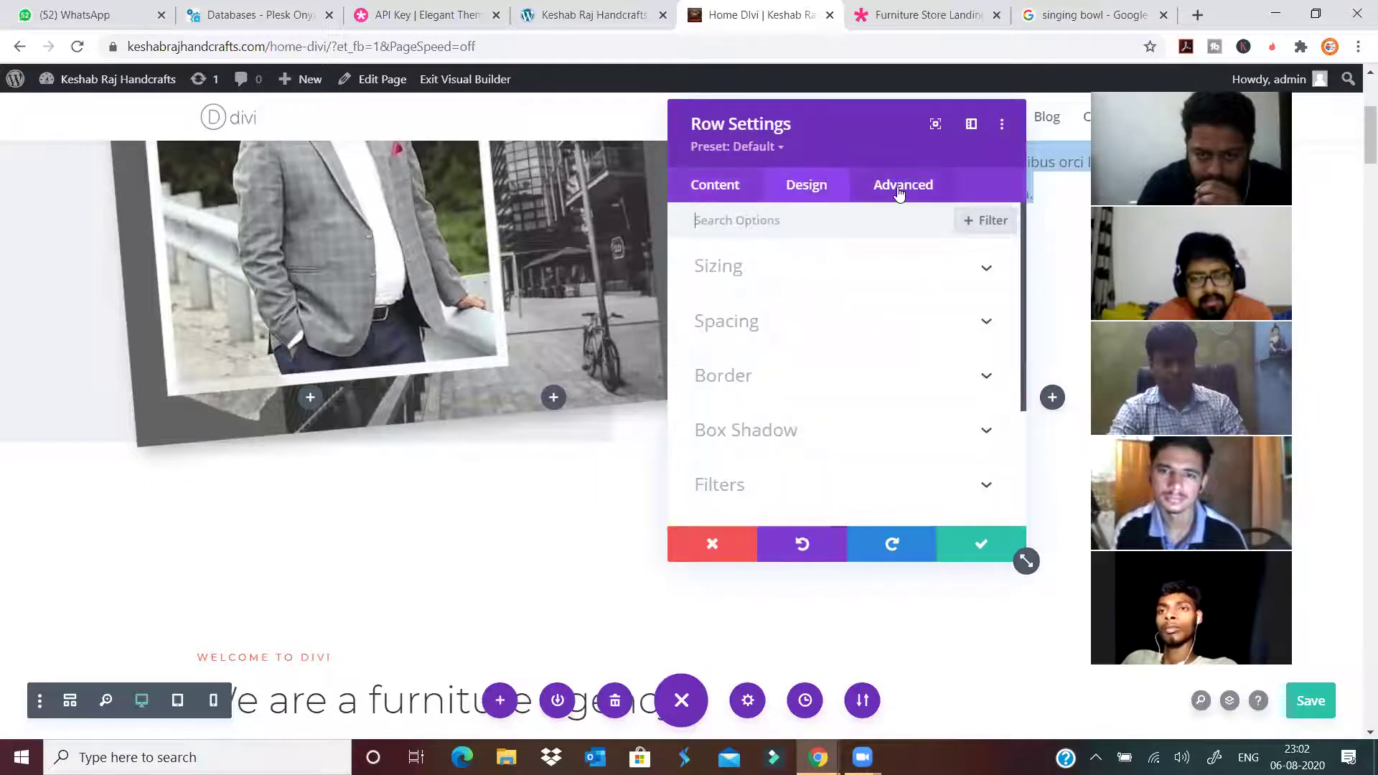
left_click(768, 329)
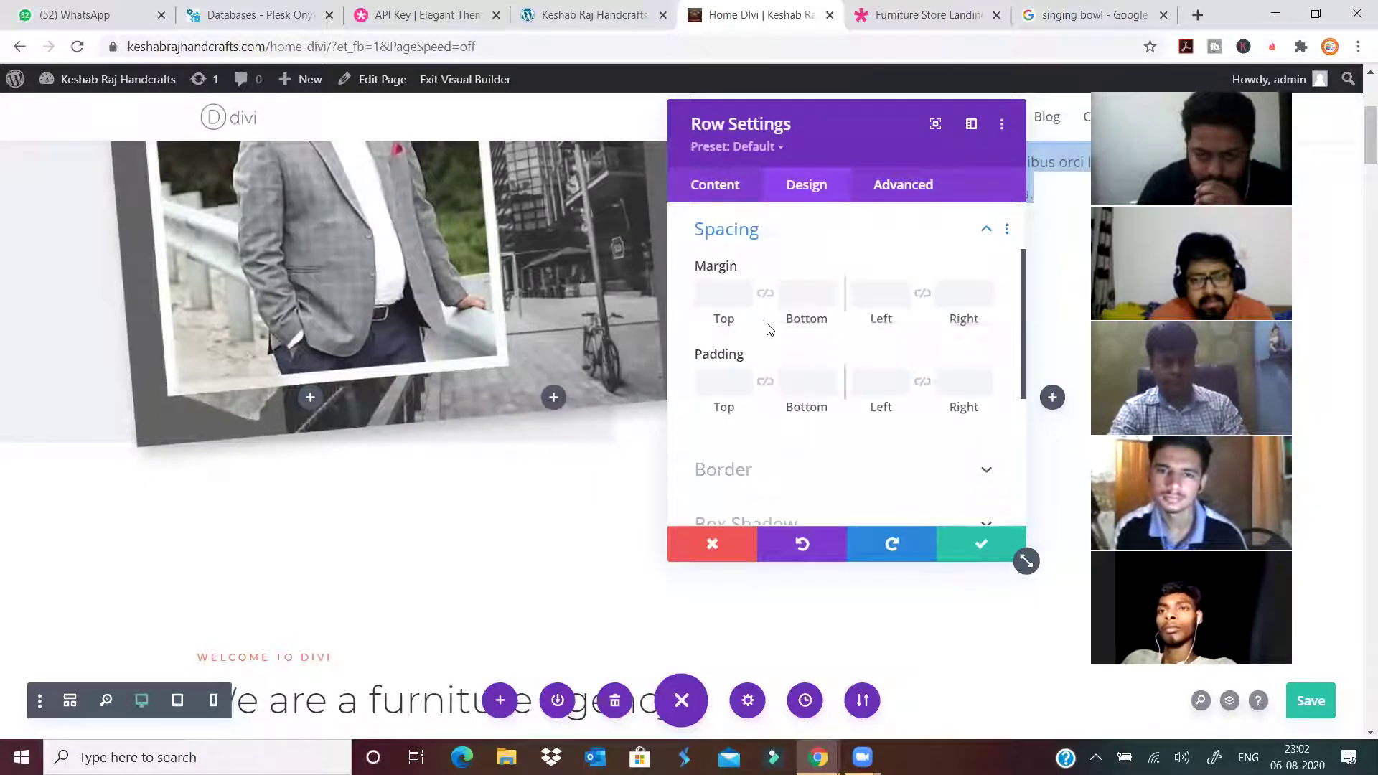
left_click(746, 290)
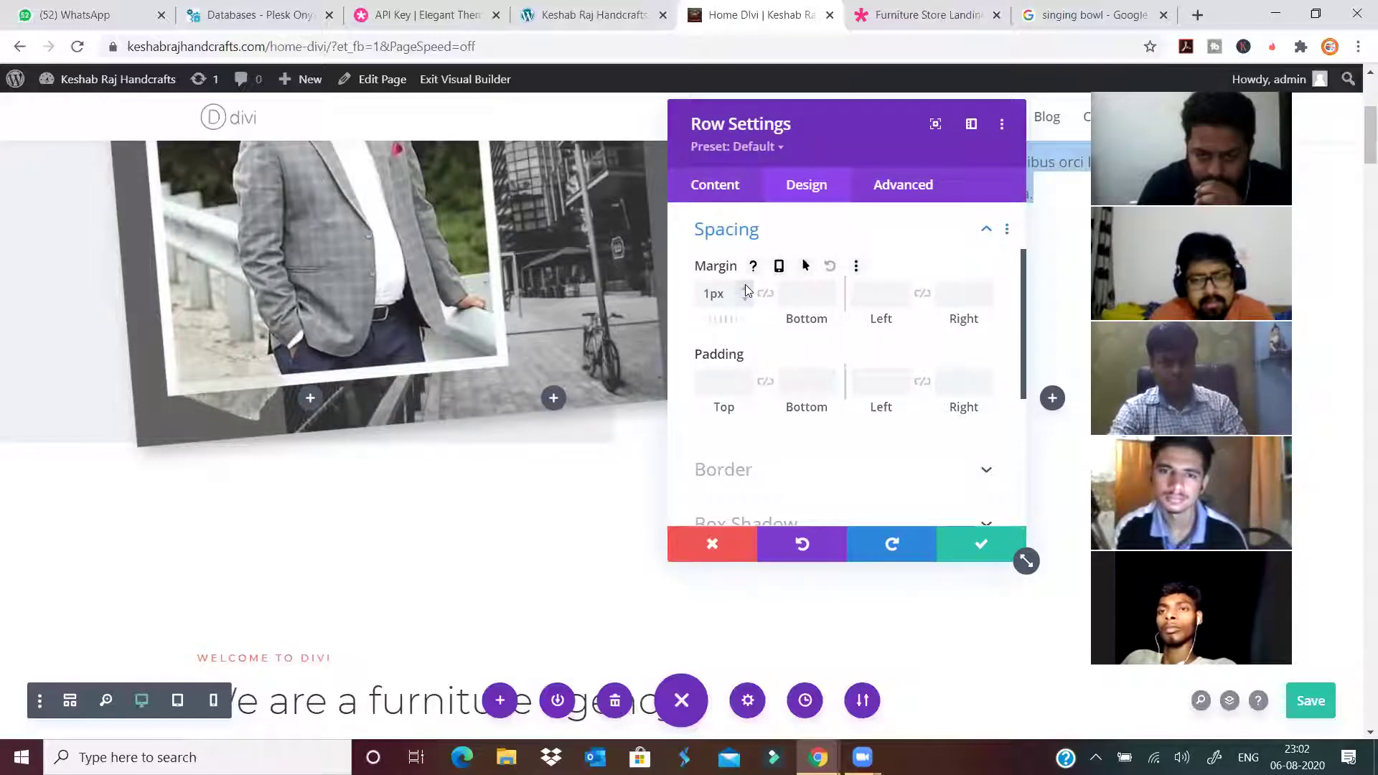
left_click(745, 292)
left_click(745, 292)
left_click(744, 292)
left_click(744, 293)
left_click(745, 293)
left_click(744, 292)
left_click(744, 293)
left_click(744, 292)
left_click(744, 293)
left_click(744, 292)
left_click(744, 292)
left_click(744, 292)
left_click(745, 293)
left_click(745, 293)
left_click(744, 293)
left_click(745, 293)
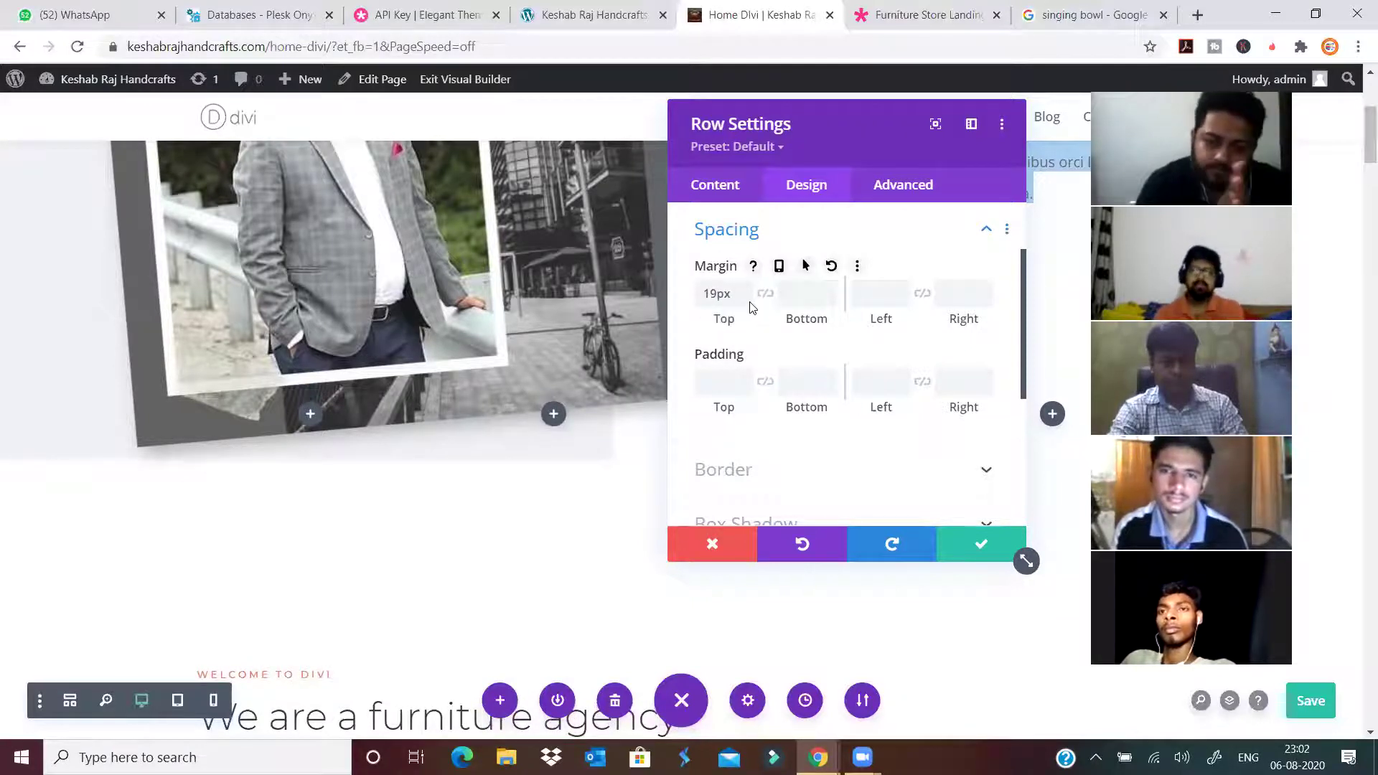
Set the four-column row's top margin to 200px and save the row settings.
left_click_drag(716, 292, 686, 305)
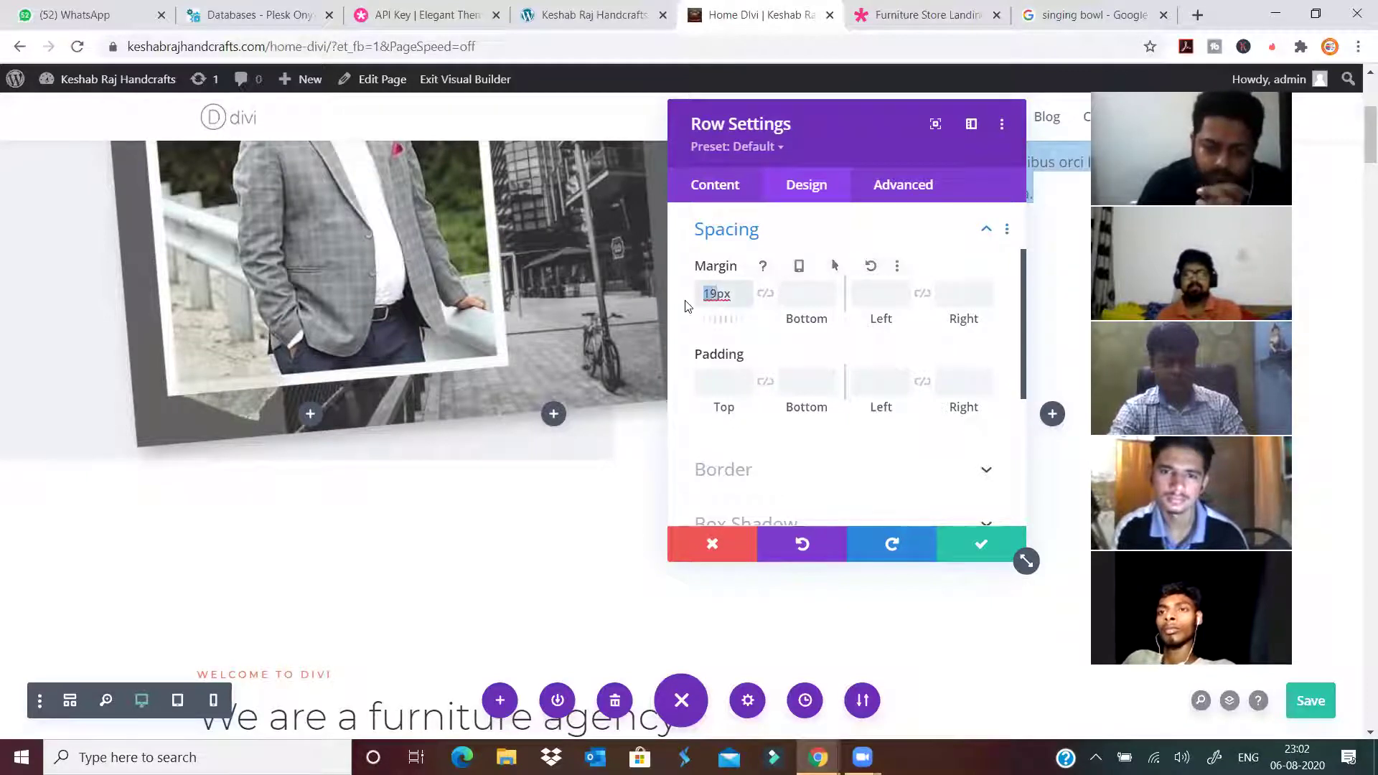
type("200")
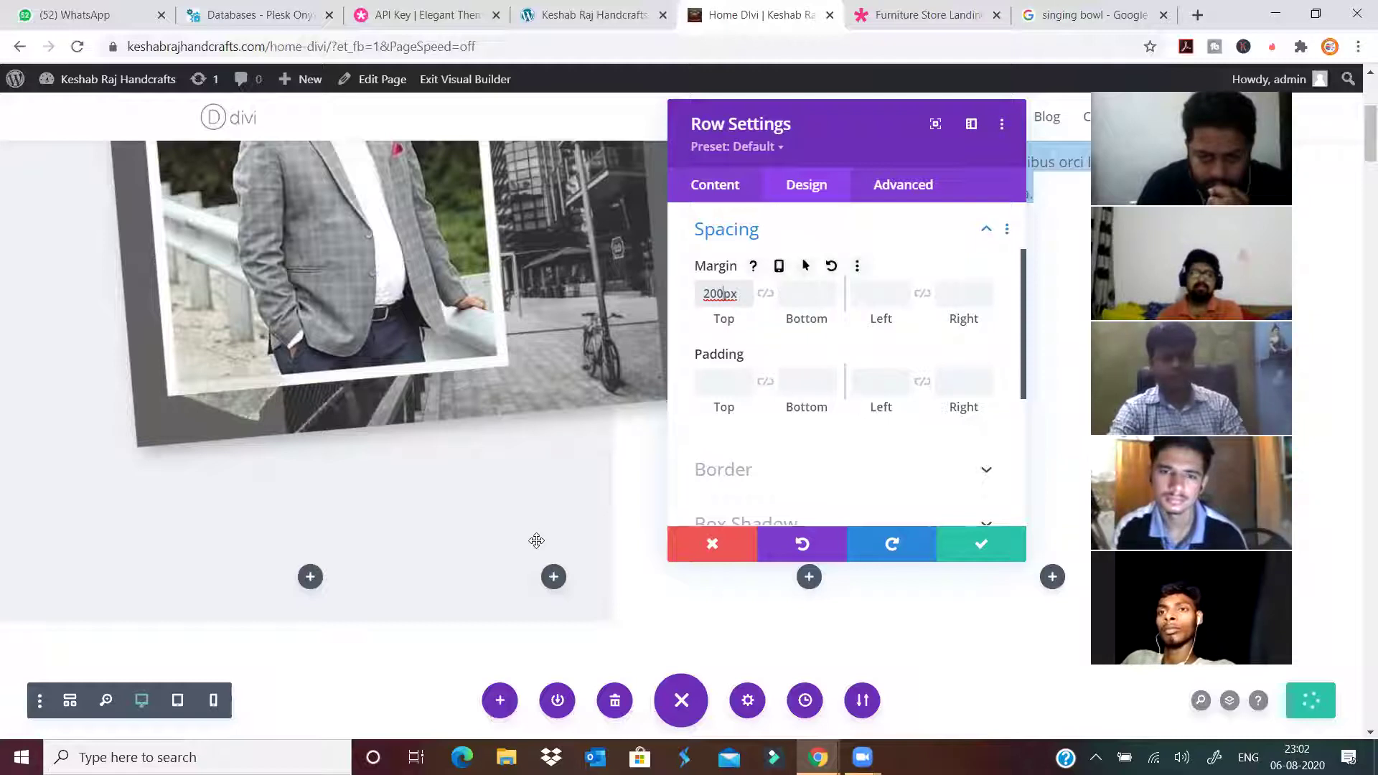
scroll(537, 540, "down", 3)
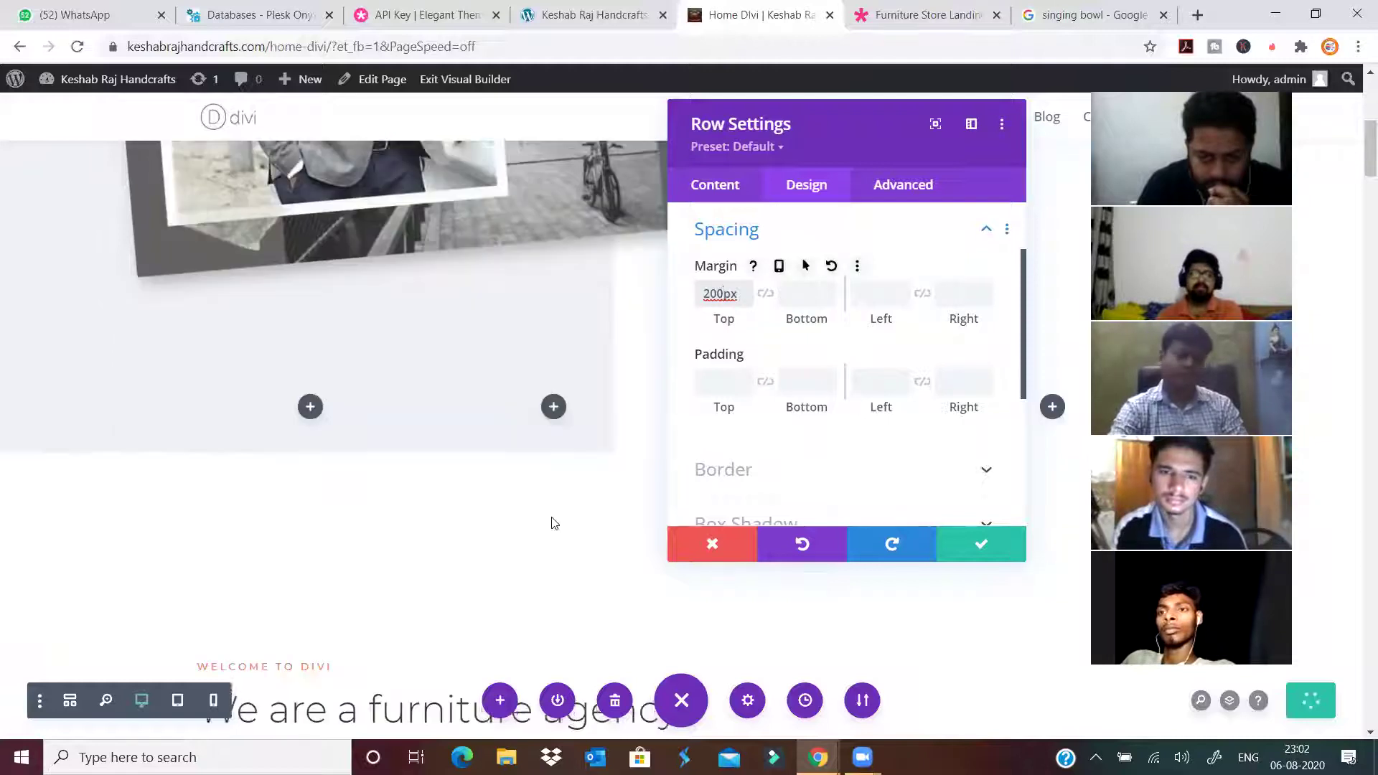
left_click(983, 551)
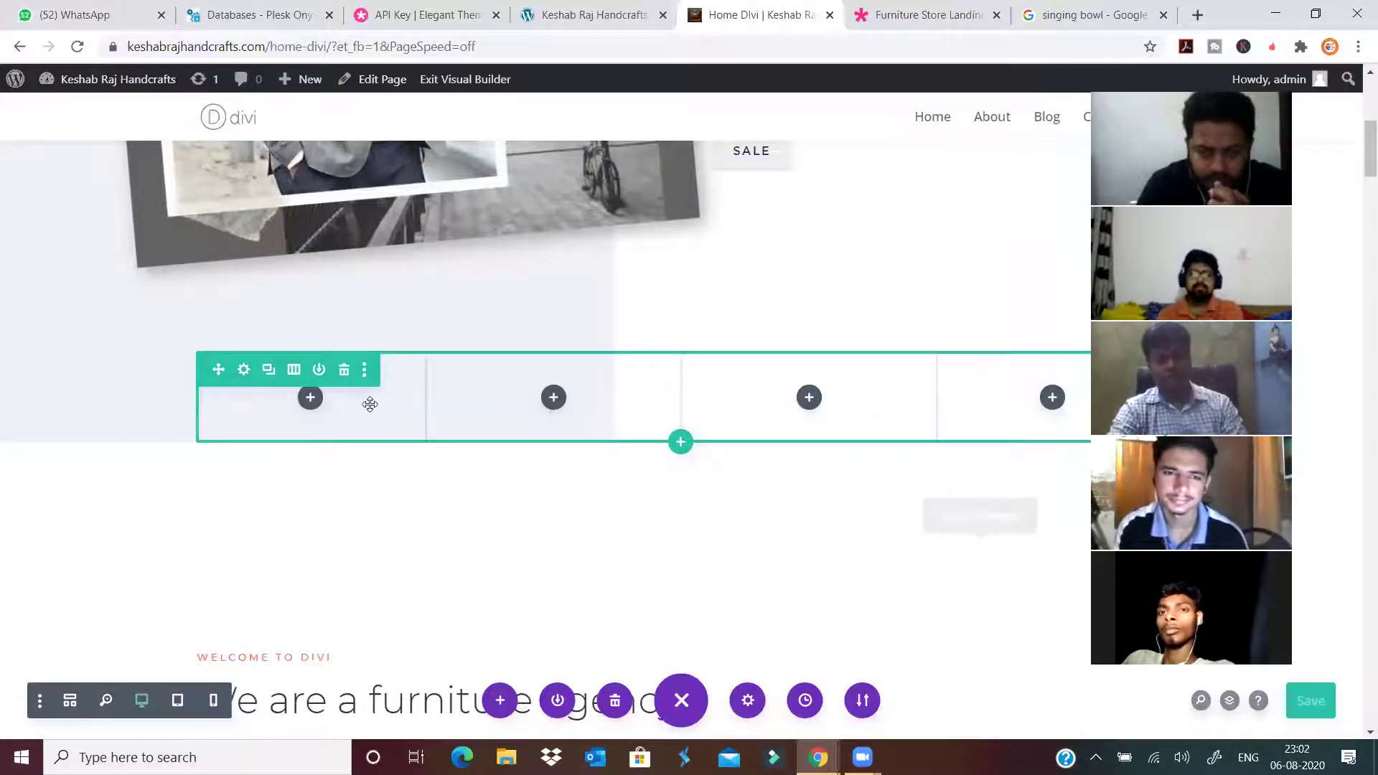
Insert an Image module into the first column of the new four-column row.
scroll(912, 426, "down", 3)
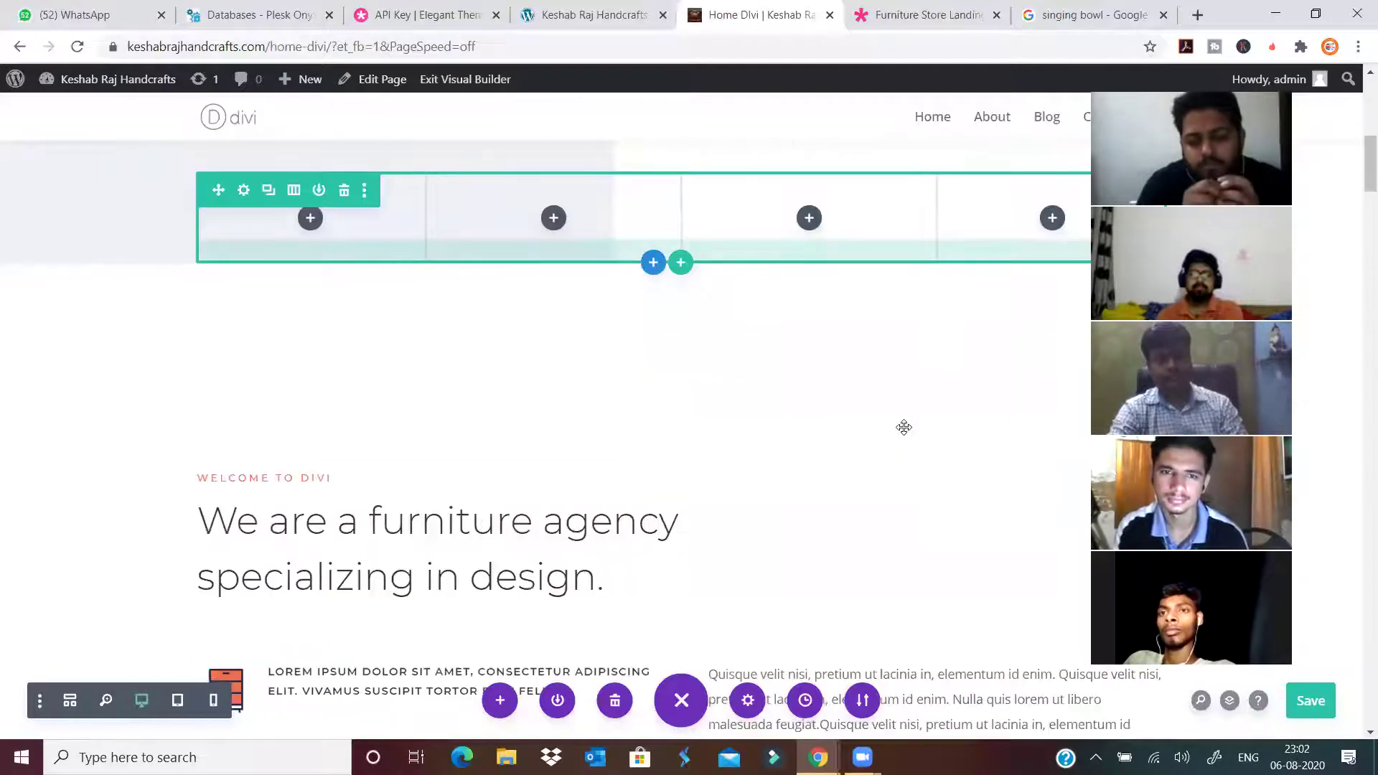
scroll(329, 431, "up", 3)
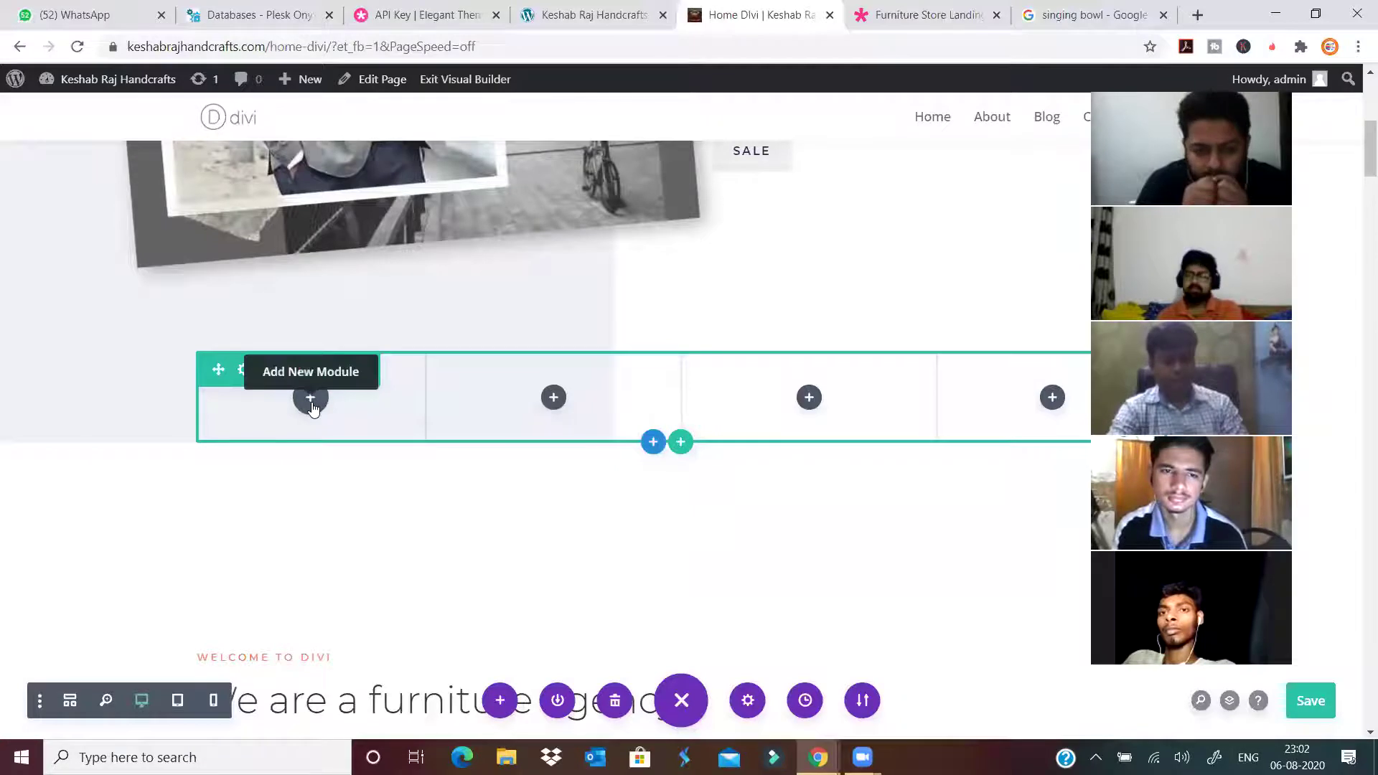
left_click(312, 407)
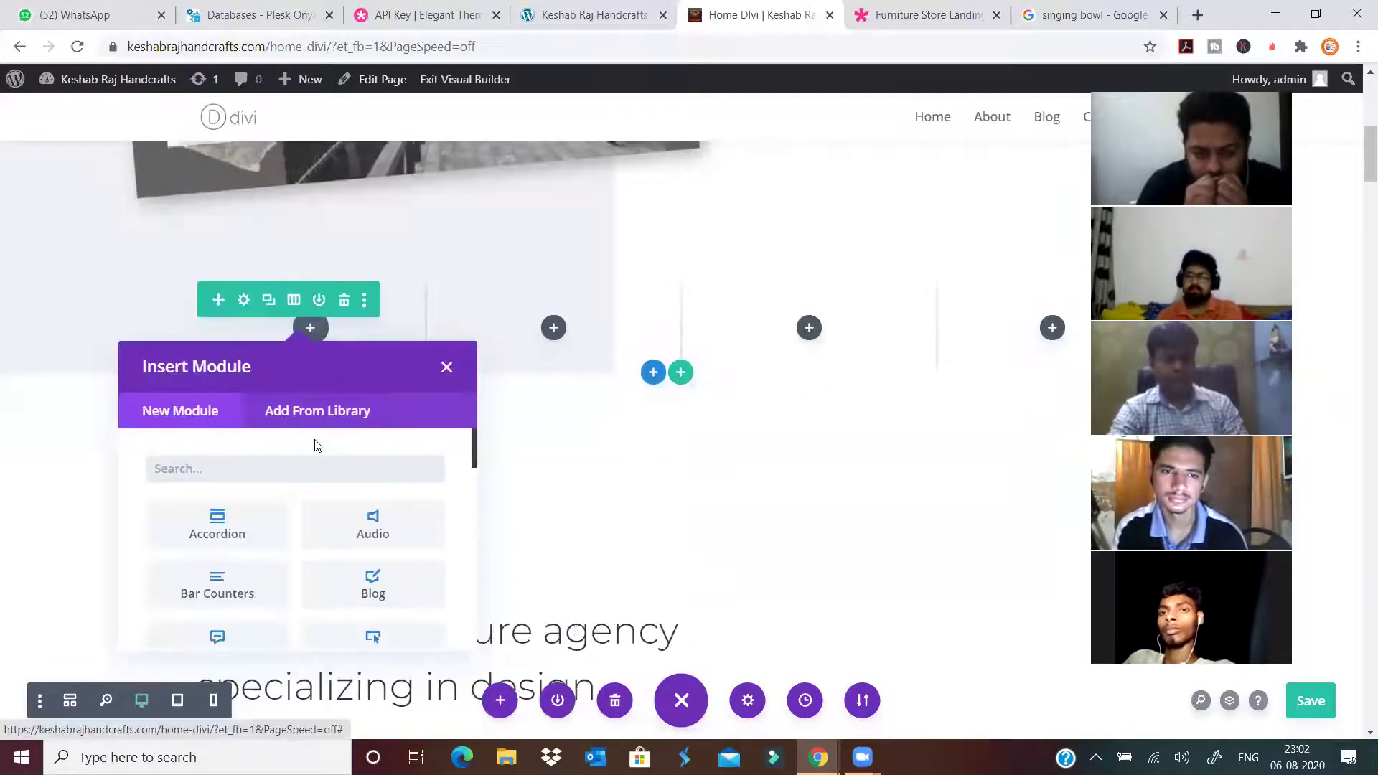
type("ima")
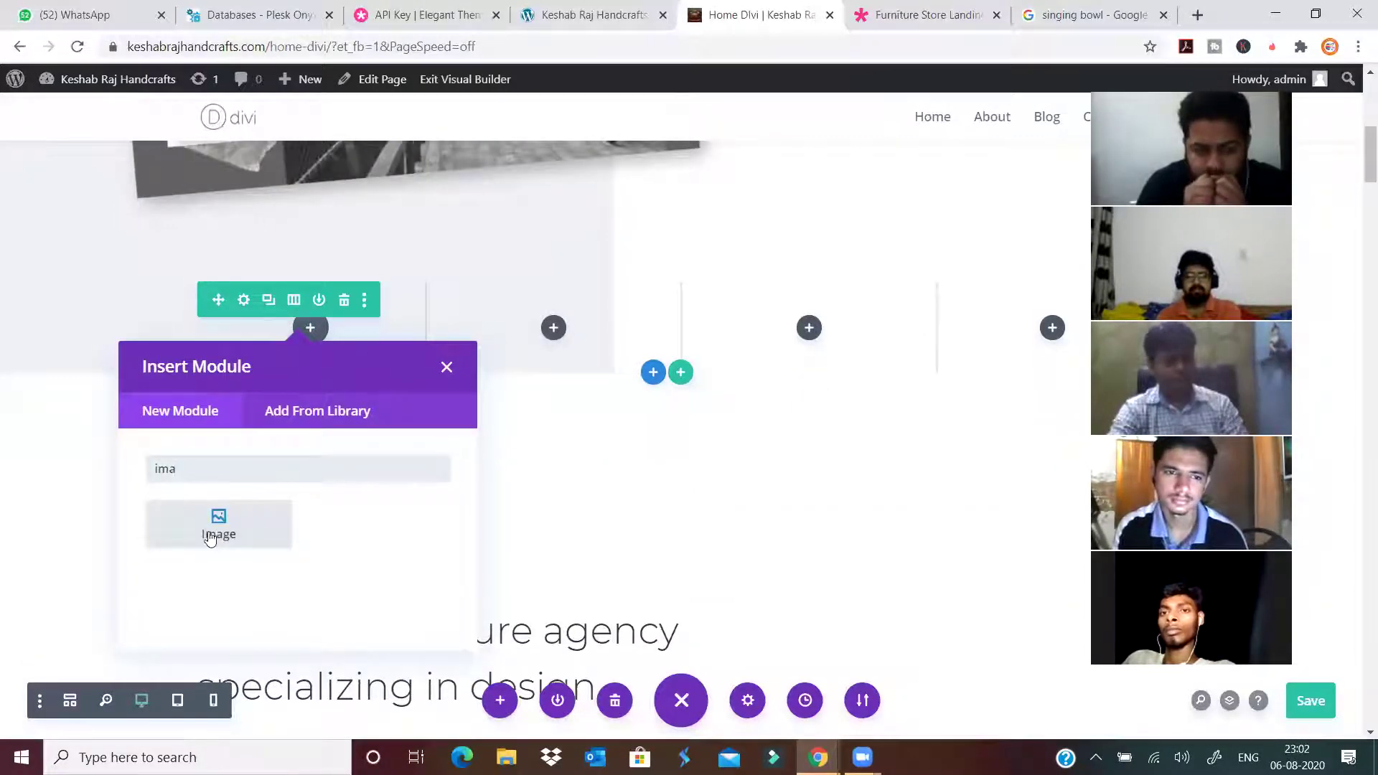
left_click(208, 532)
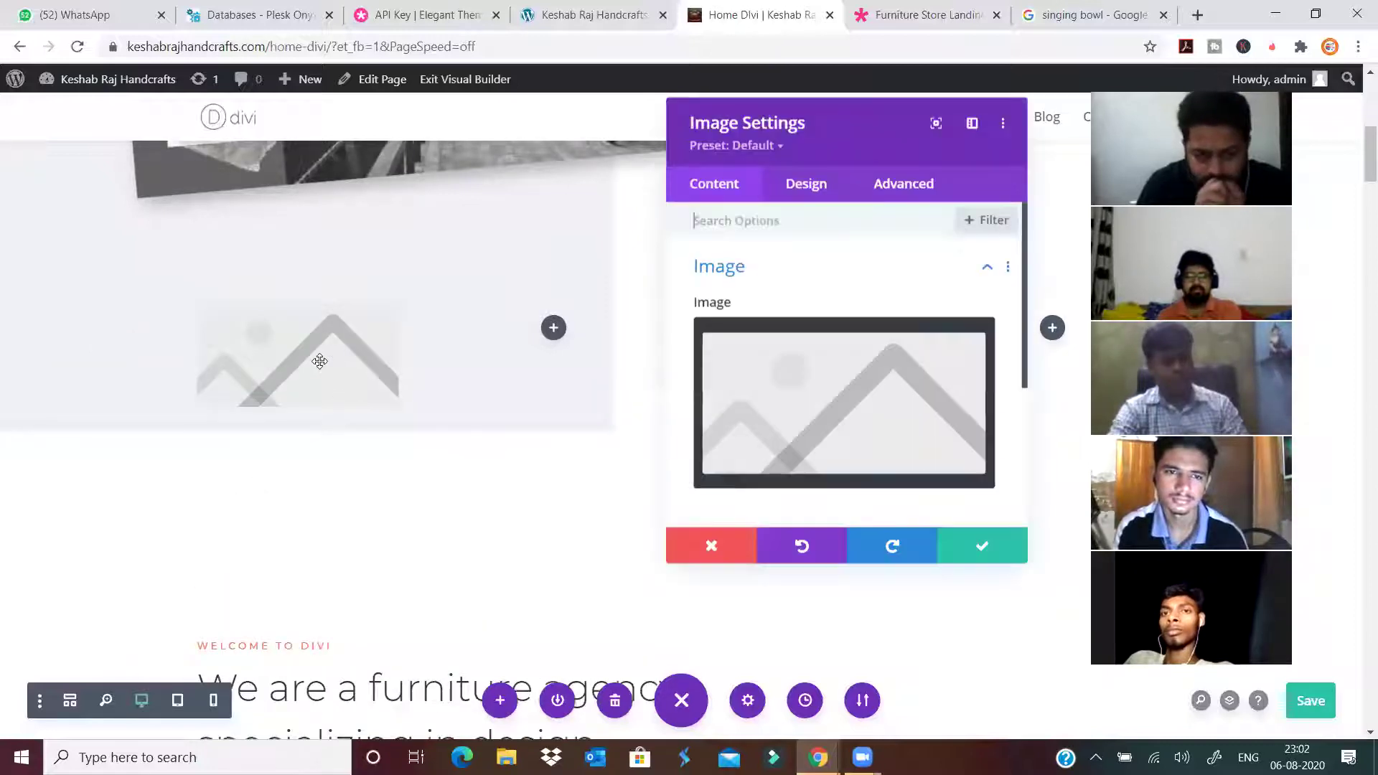
Upload the file 49 from Downloads as the first column's image and save the image settings.
left_click(859, 409)
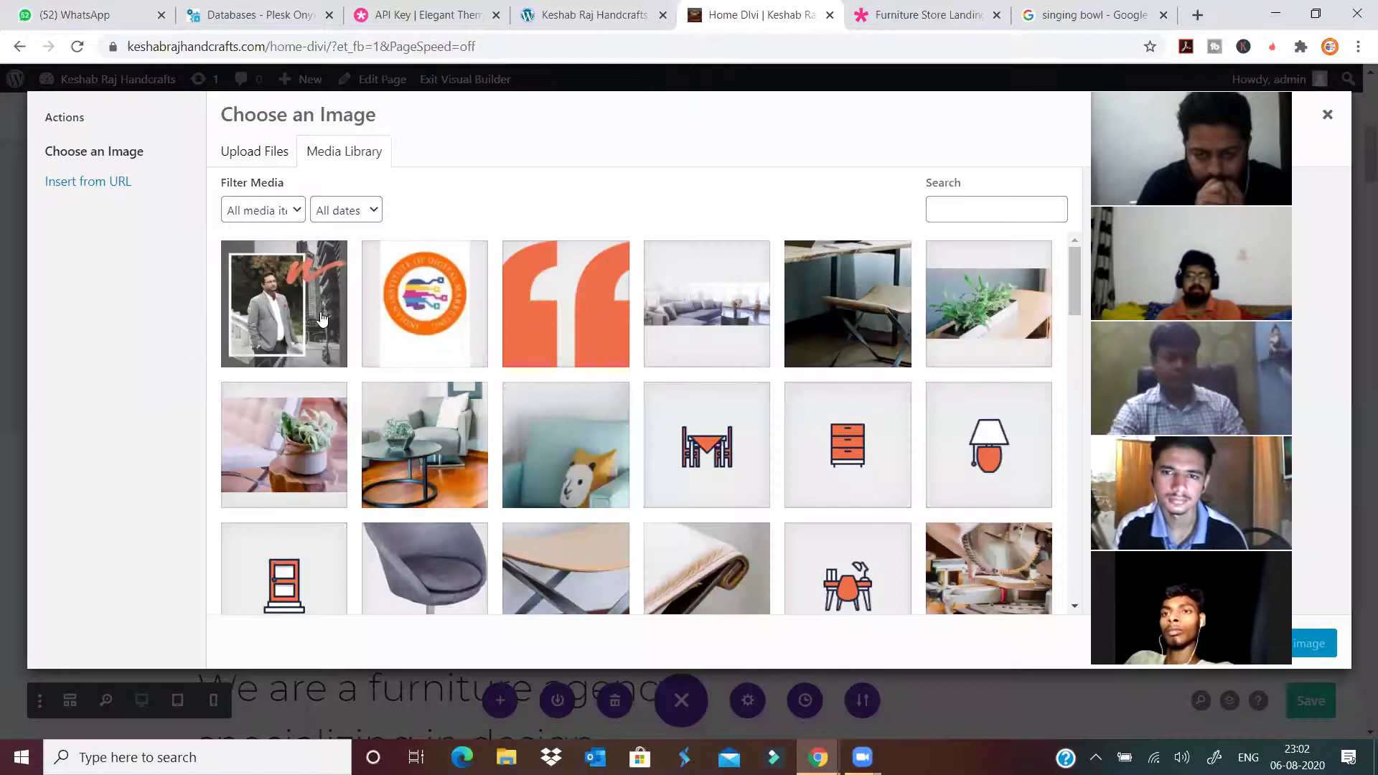
left_click(251, 158)
left_click(761, 416)
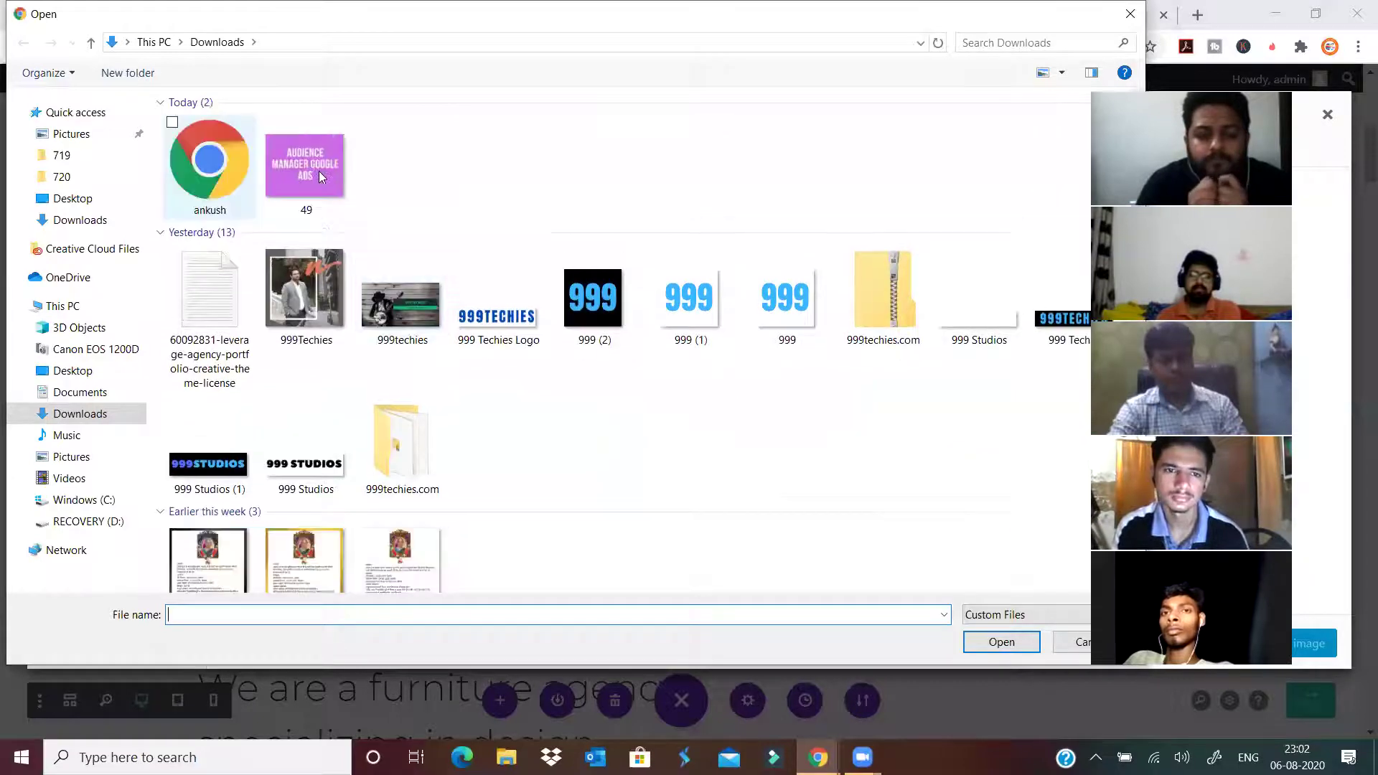
left_click(317, 171)
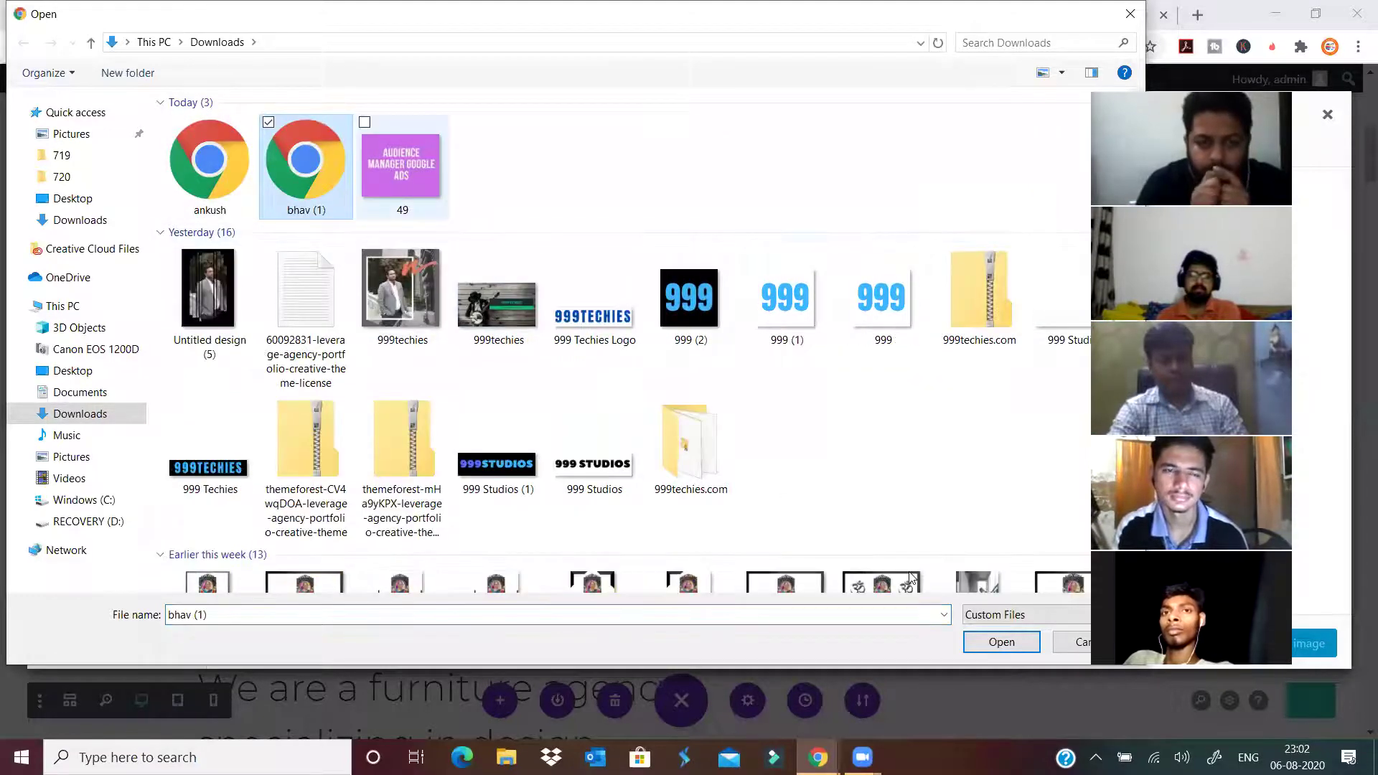
left_click(399, 173)
left_click(982, 642)
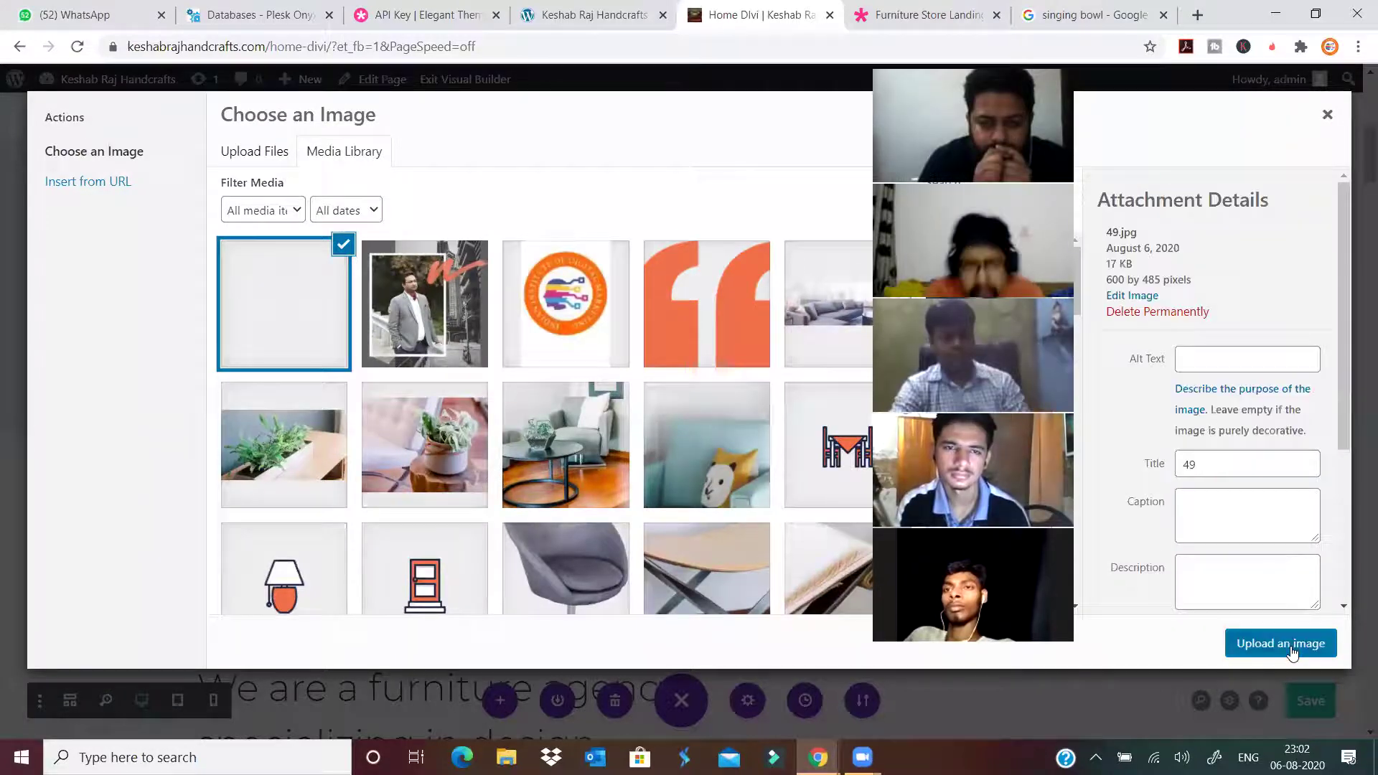
left_click(1280, 643)
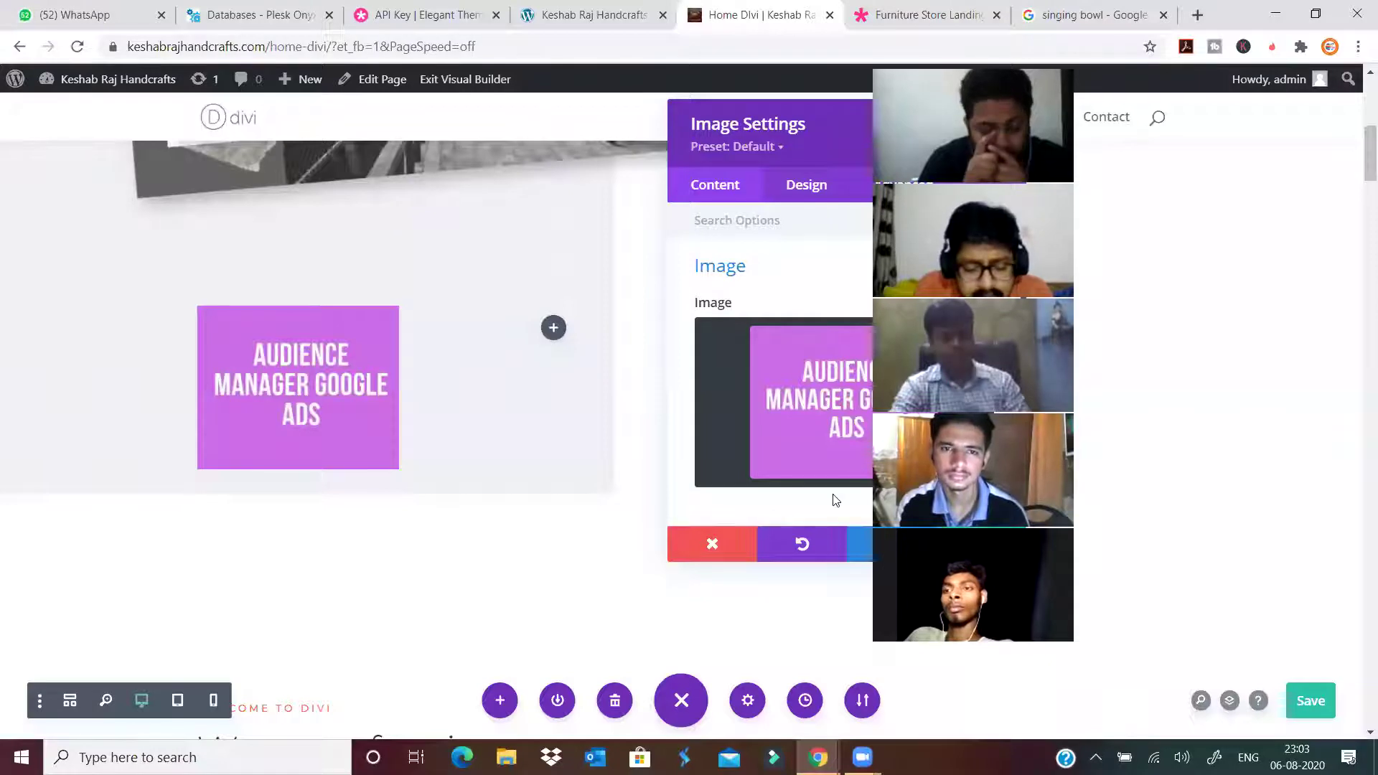
left_click(1009, 549)
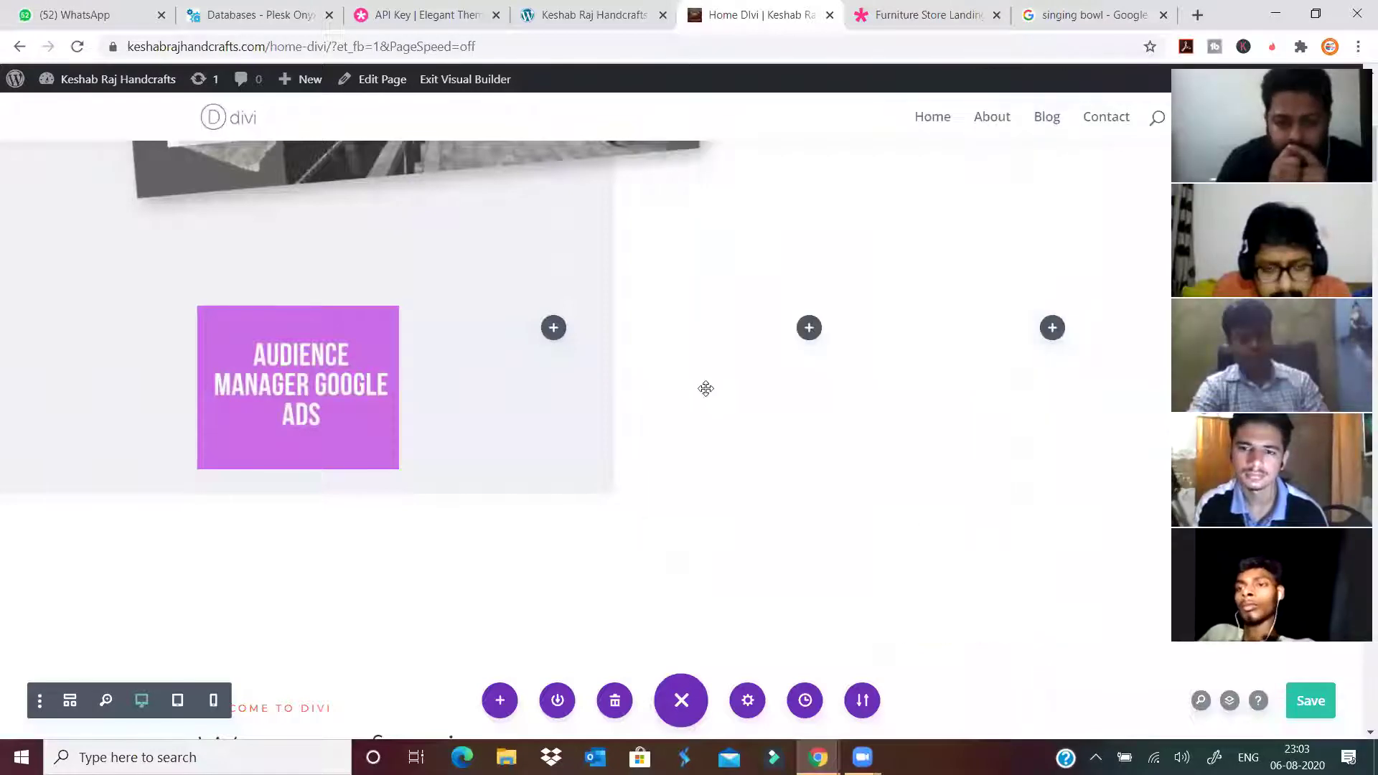
Insert an Image module into the second column of the four-column row.
left_click(554, 328)
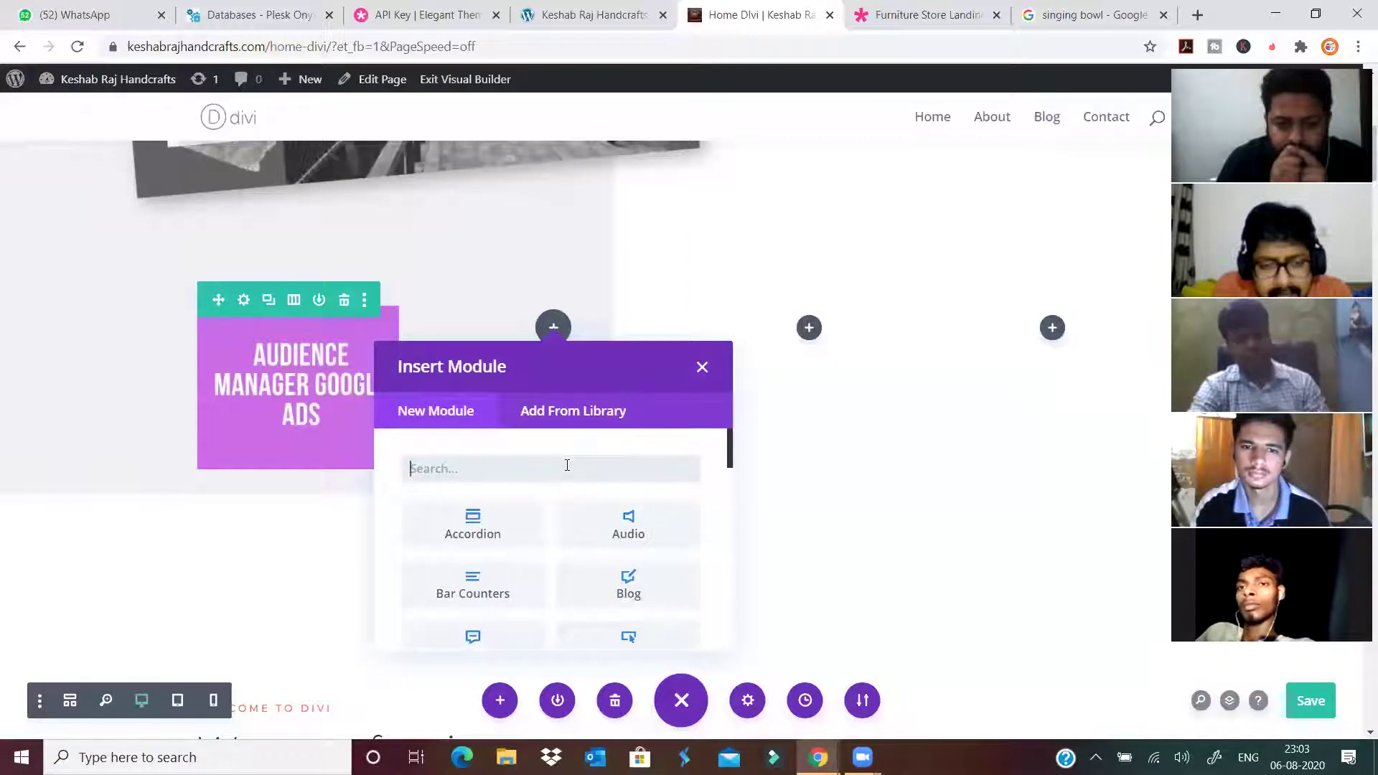
type("imag")
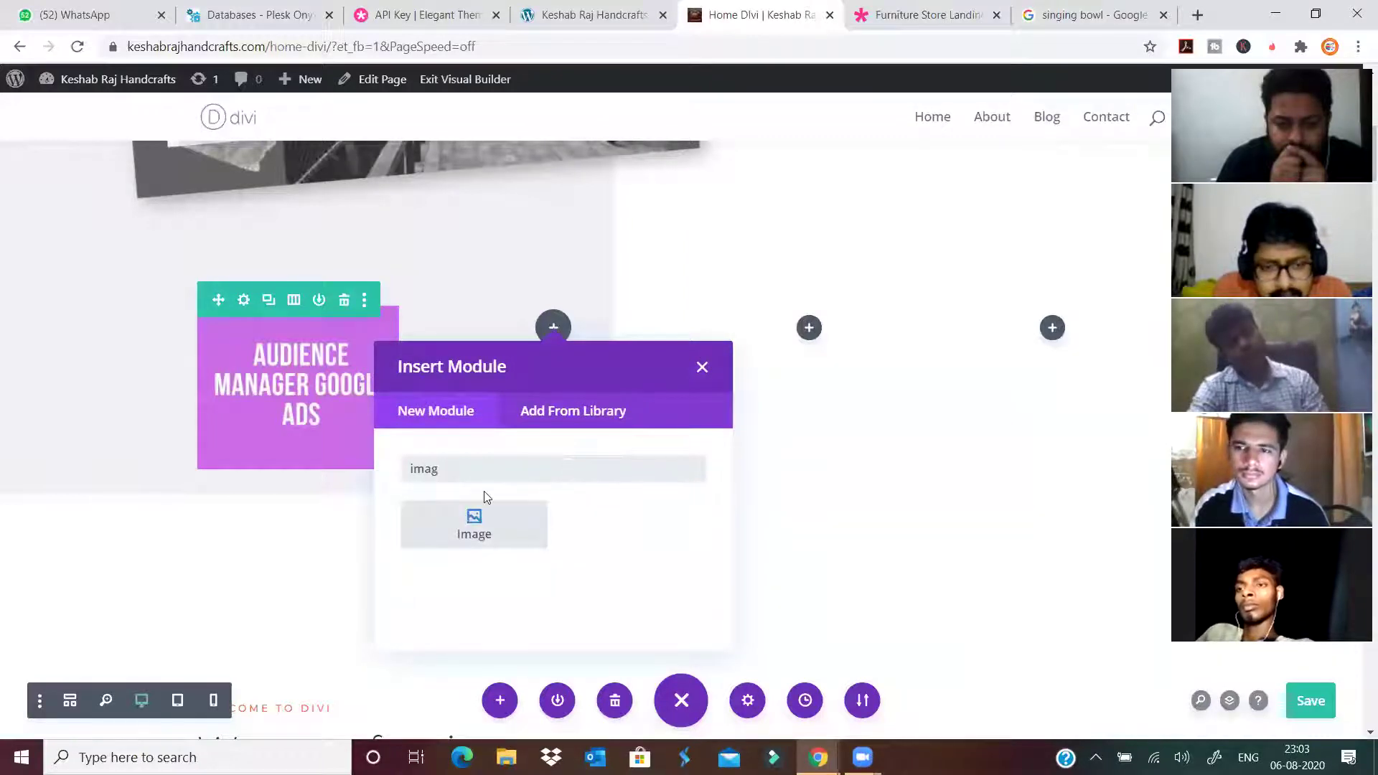
left_click(480, 535)
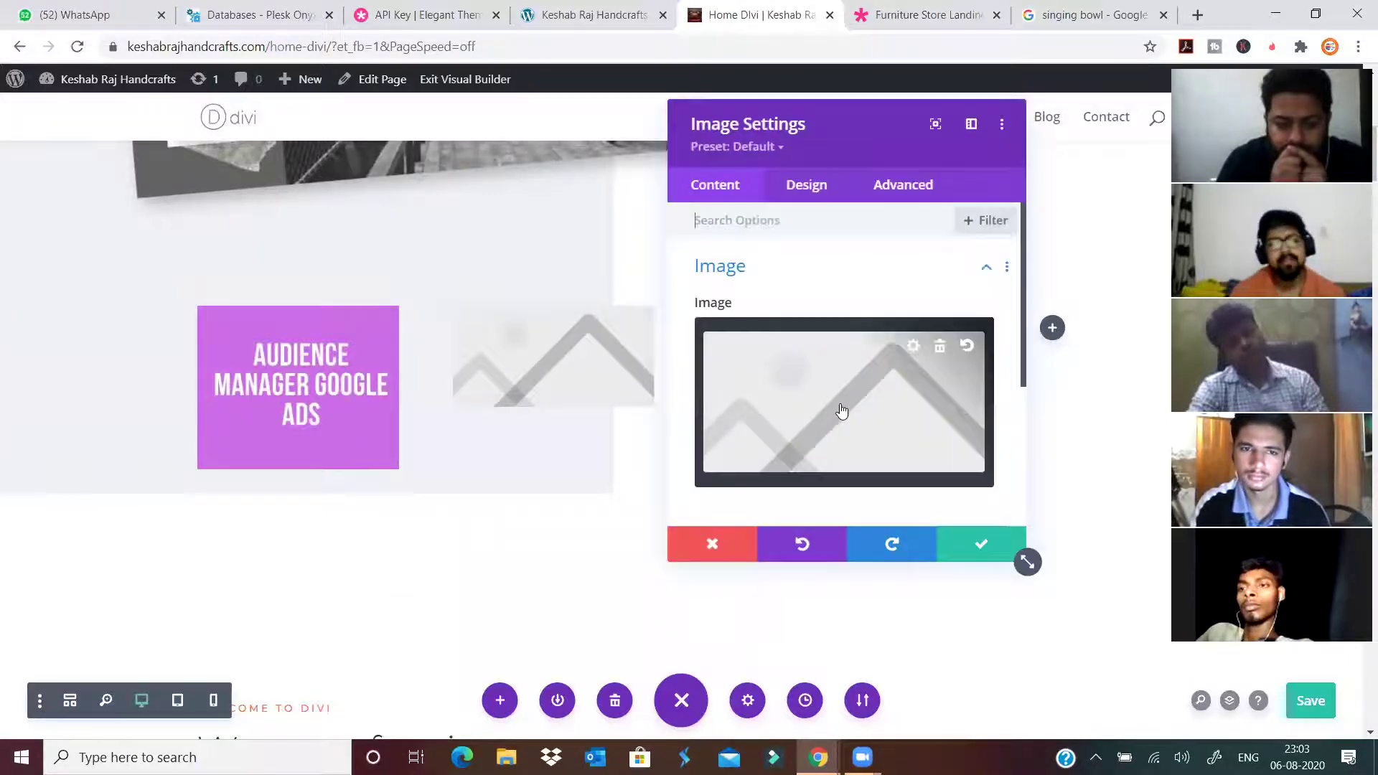
Upload the files 44, 43 - Copy - Copy, 43 and 42 - Copy from Downloads and save 42 - Copy as the second column's image.
left_click(842, 411)
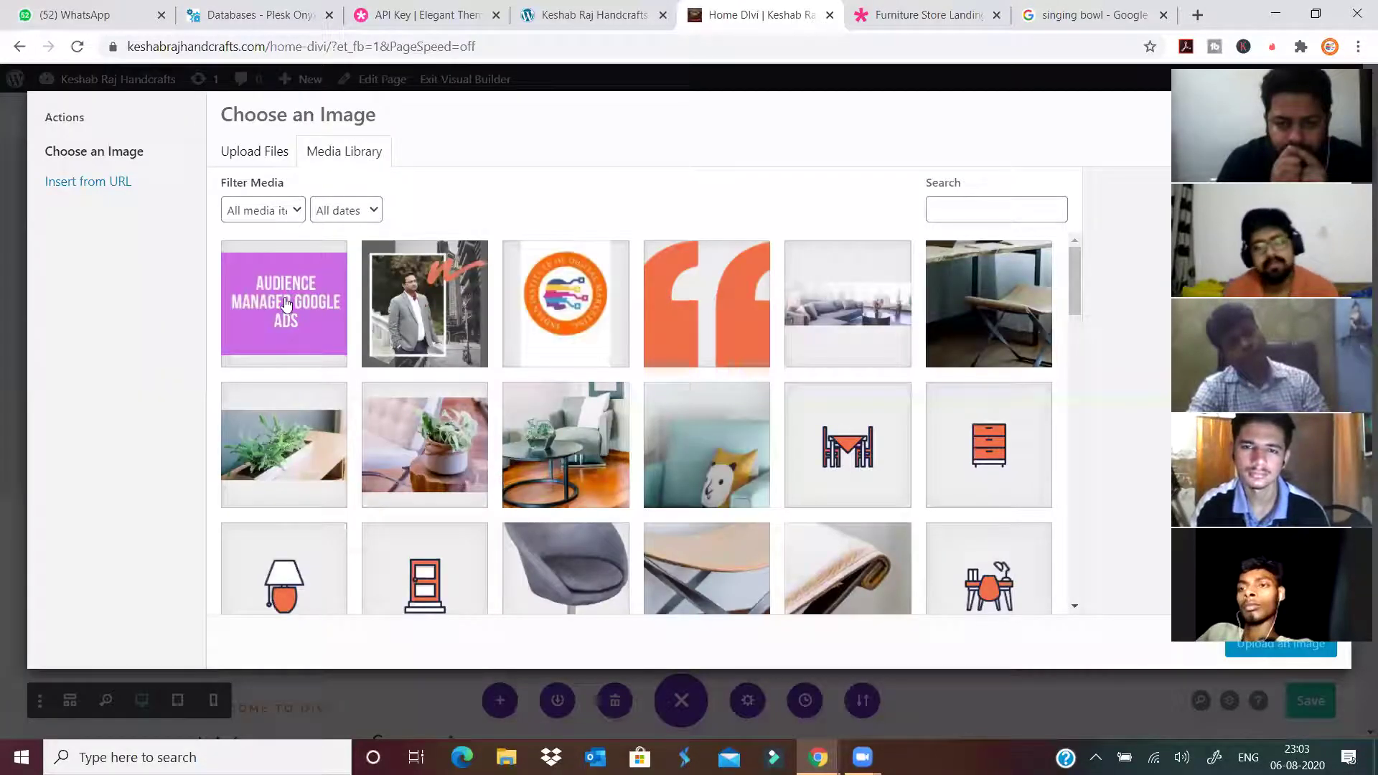
left_click(268, 156)
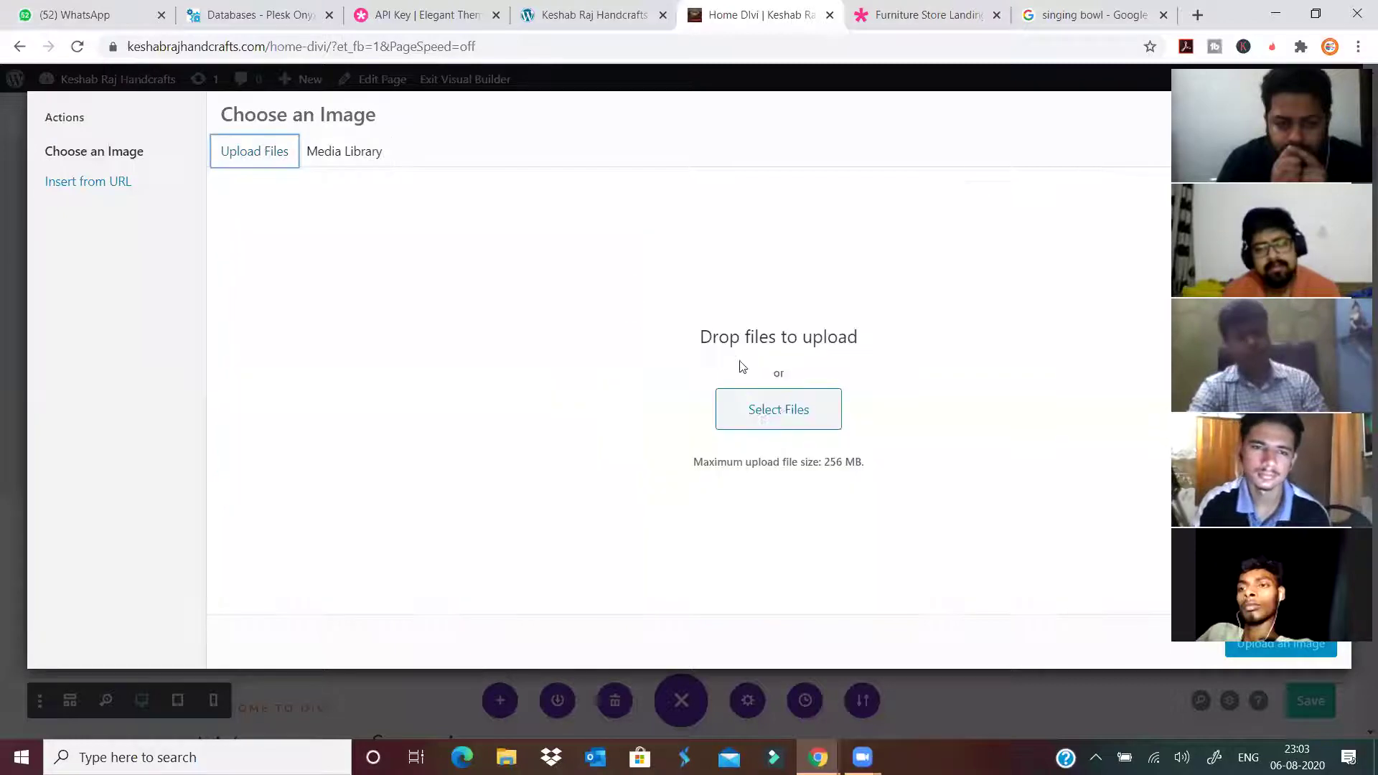
left_click(778, 409)
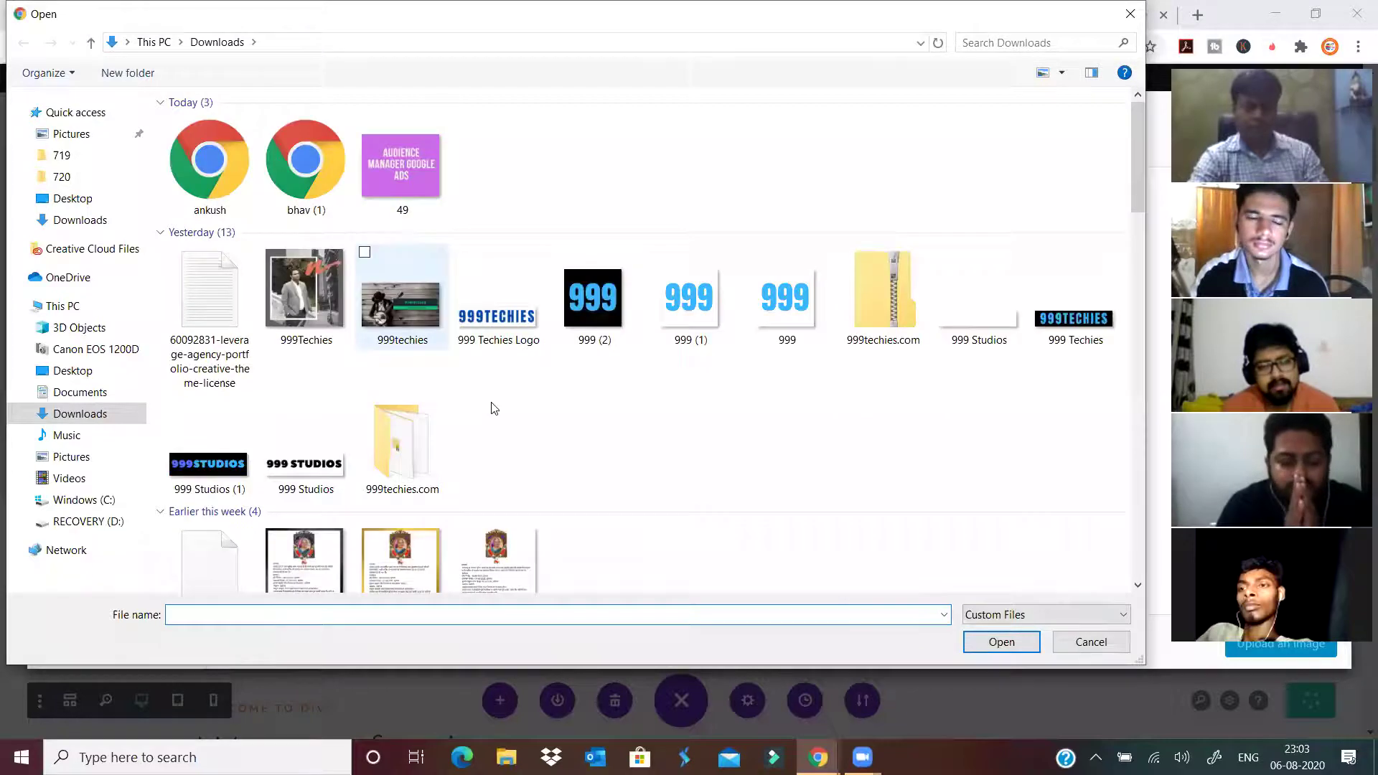
scroll(481, 445, "down", 5)
left_click(498, 506)
left_click(605, 524, "ctrl")
left_click(786, 511, "ctrl")
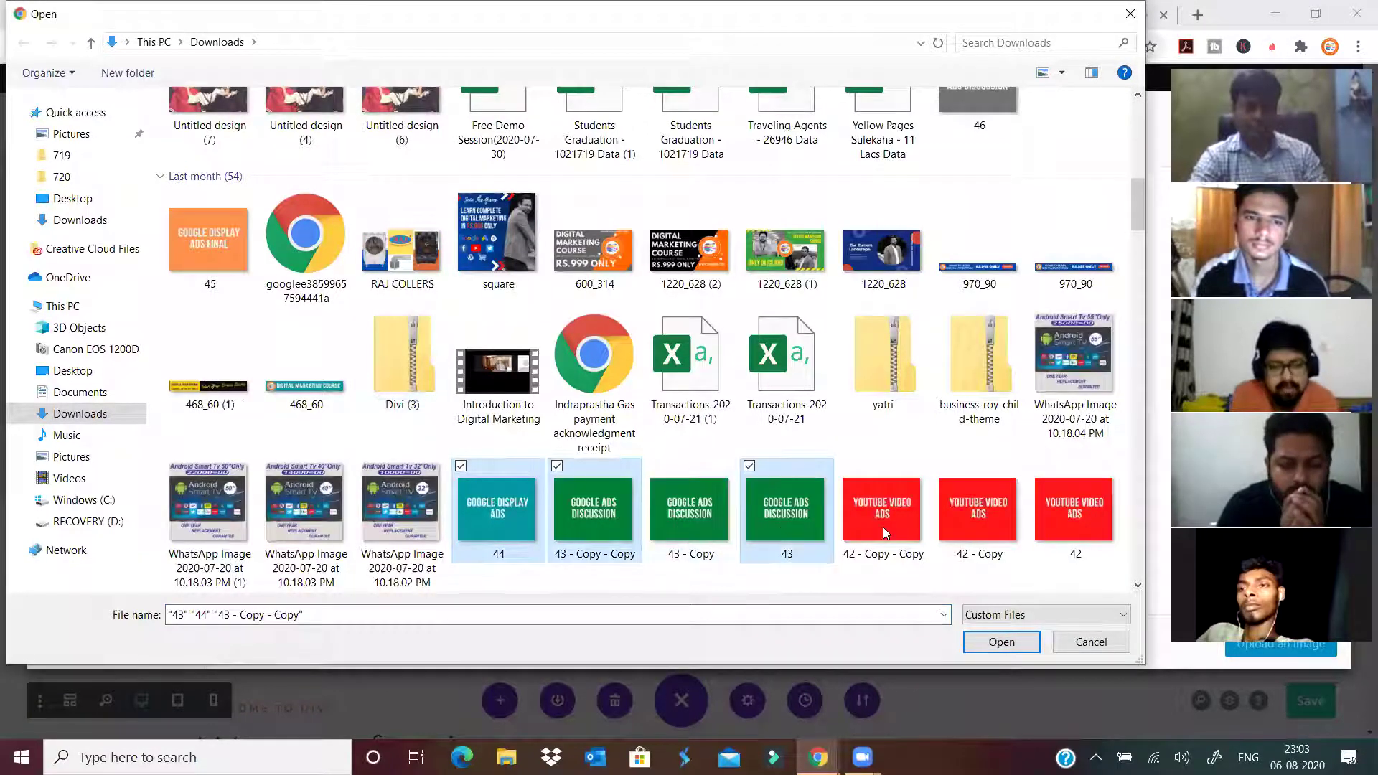
left_click(969, 529, "ctrl")
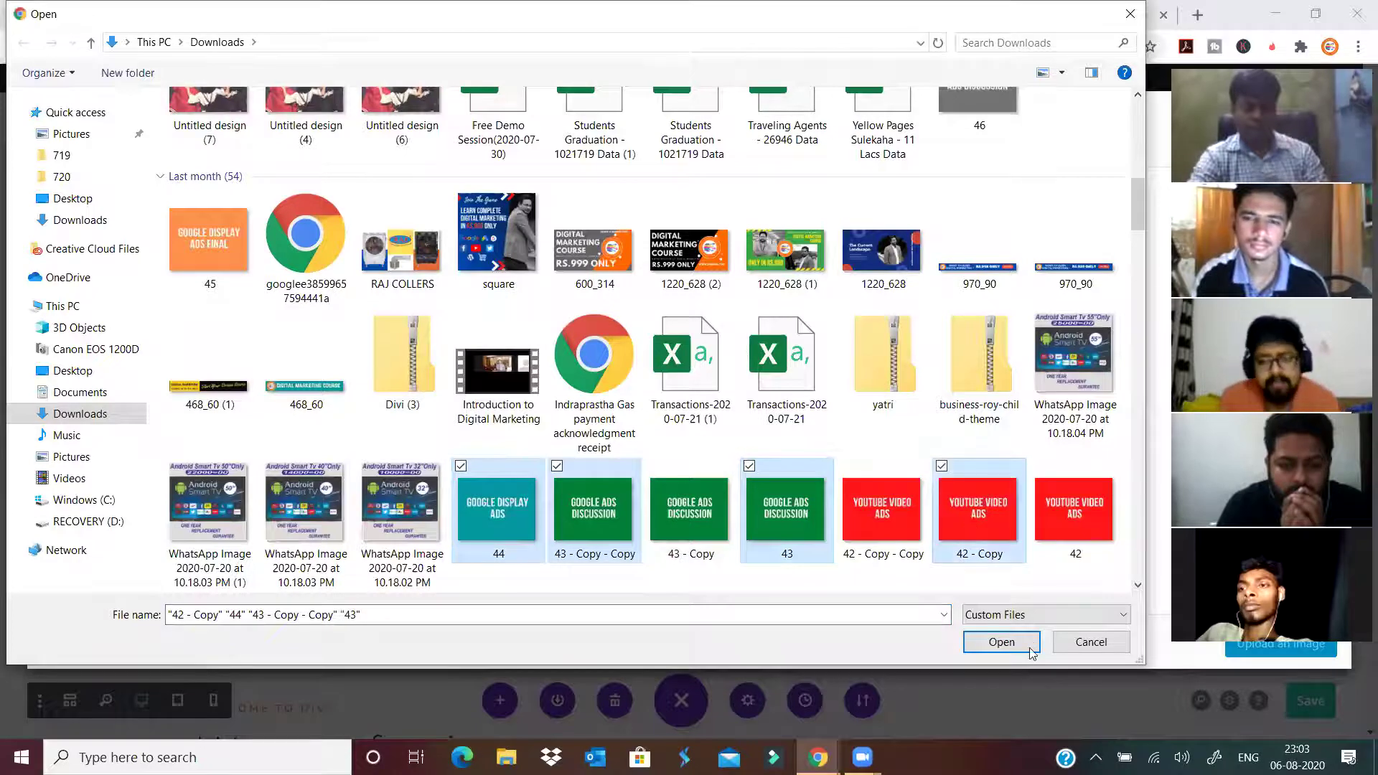
left_click(994, 643)
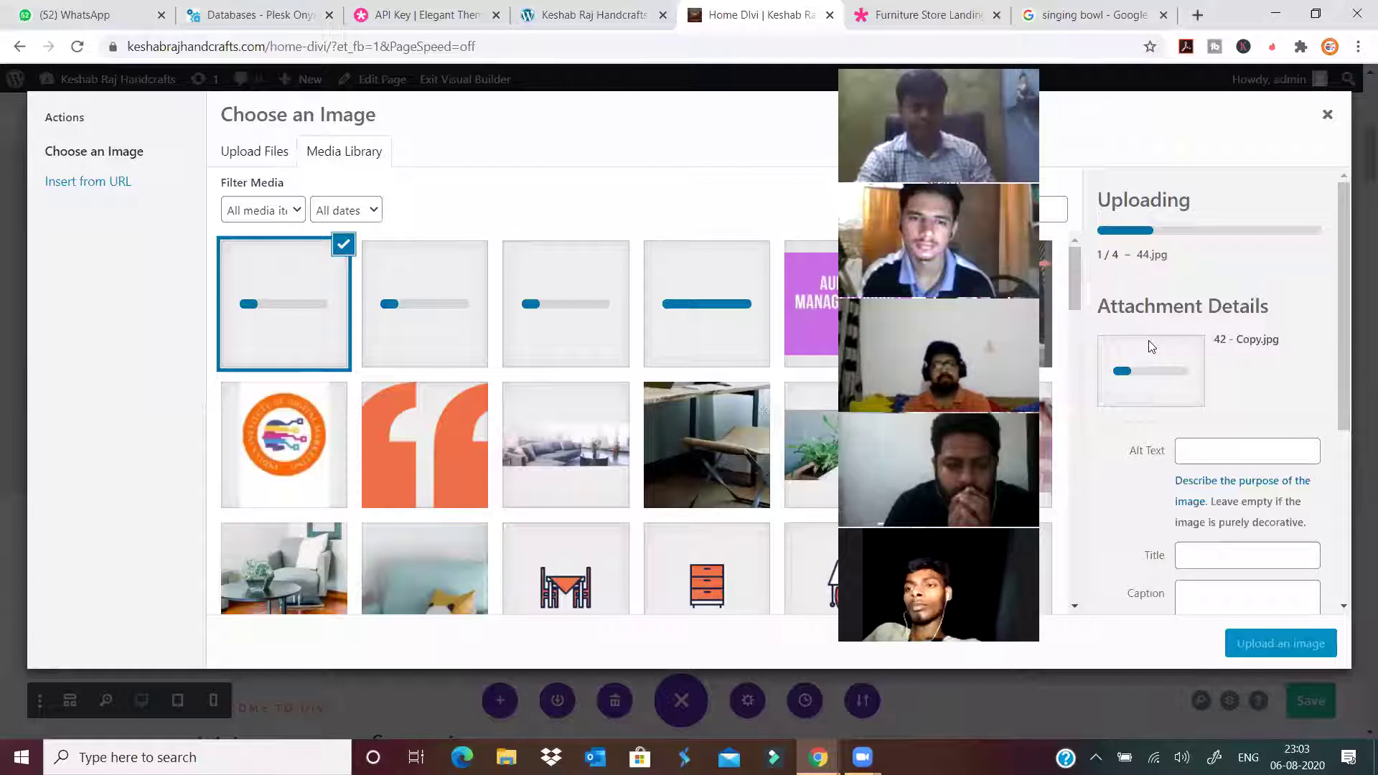
left_click(1284, 645)
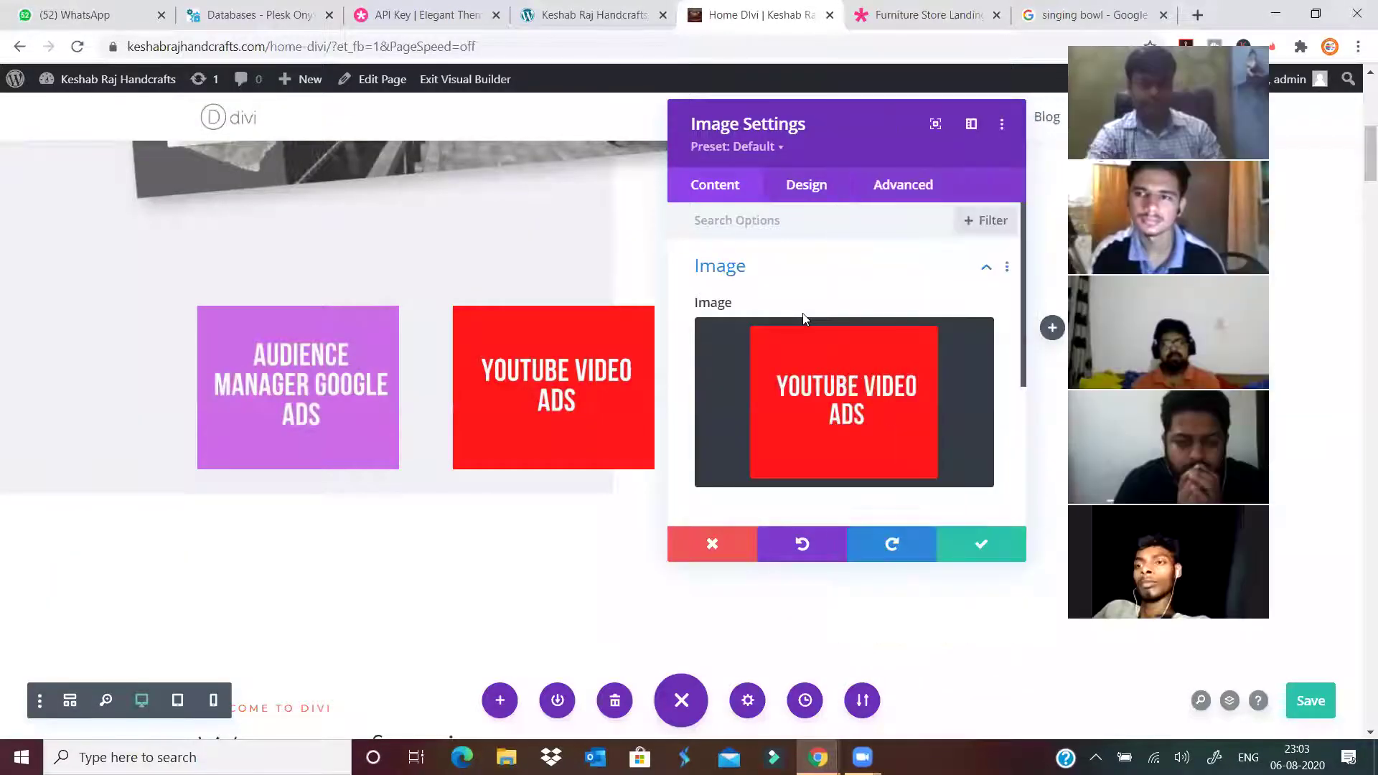
left_click(976, 547)
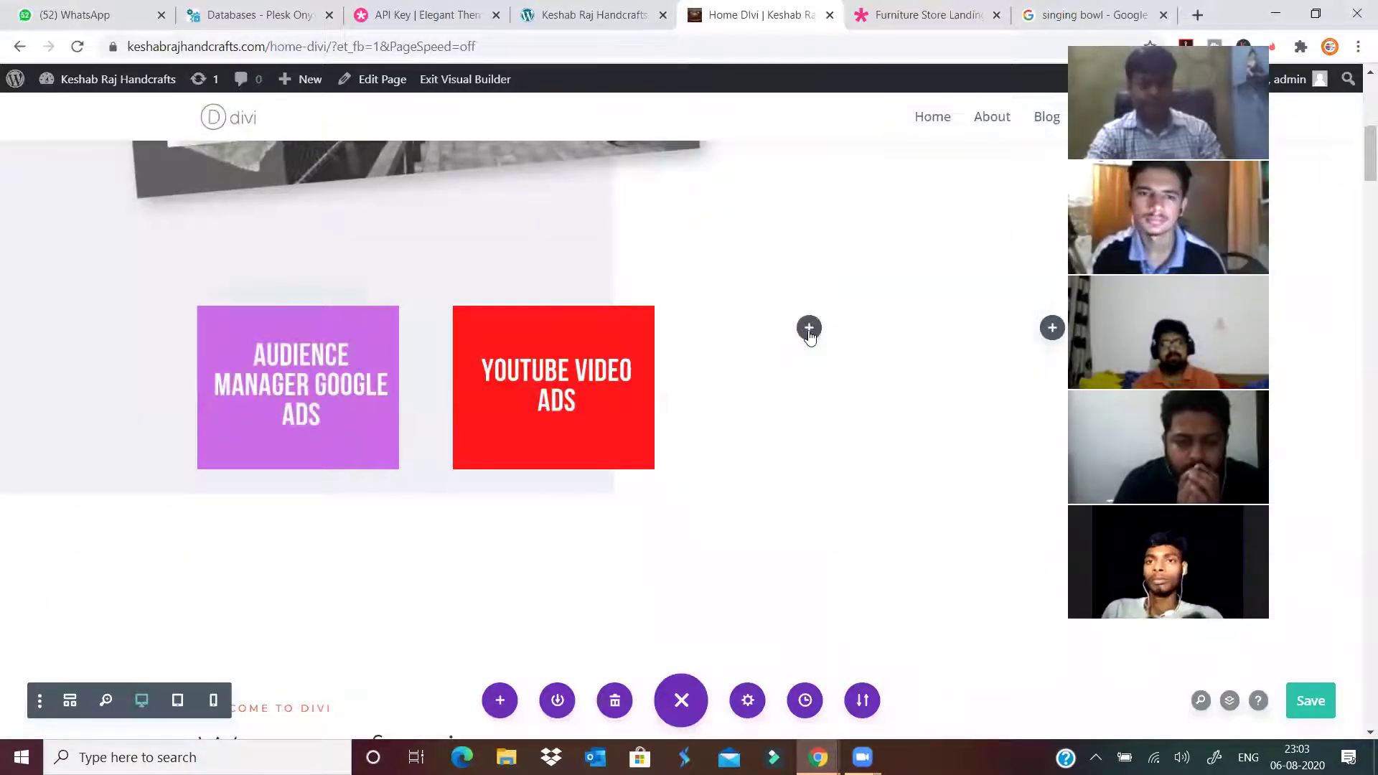
Add an Image module to the third column using the first green Google Ads Discussion picture in the media library, and save it.
left_click(809, 329)
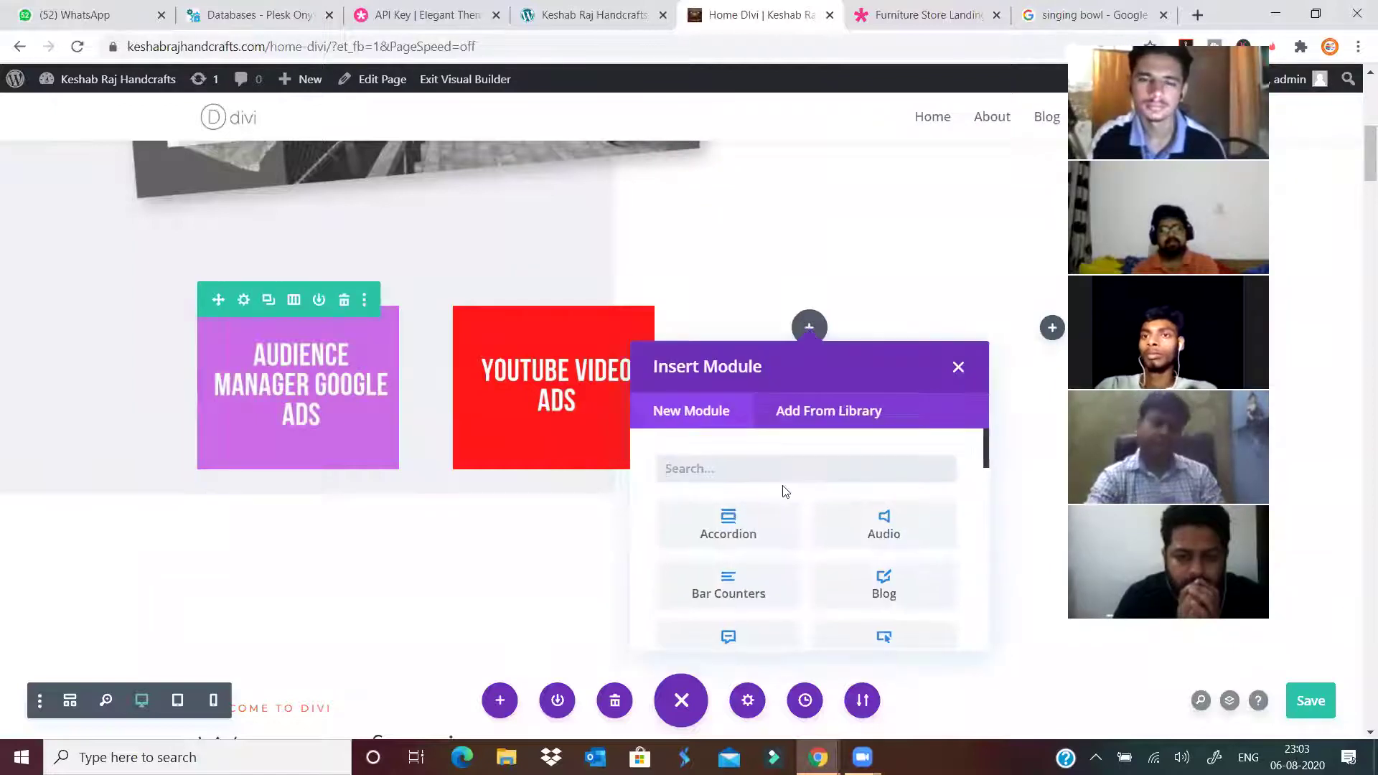
type("imag")
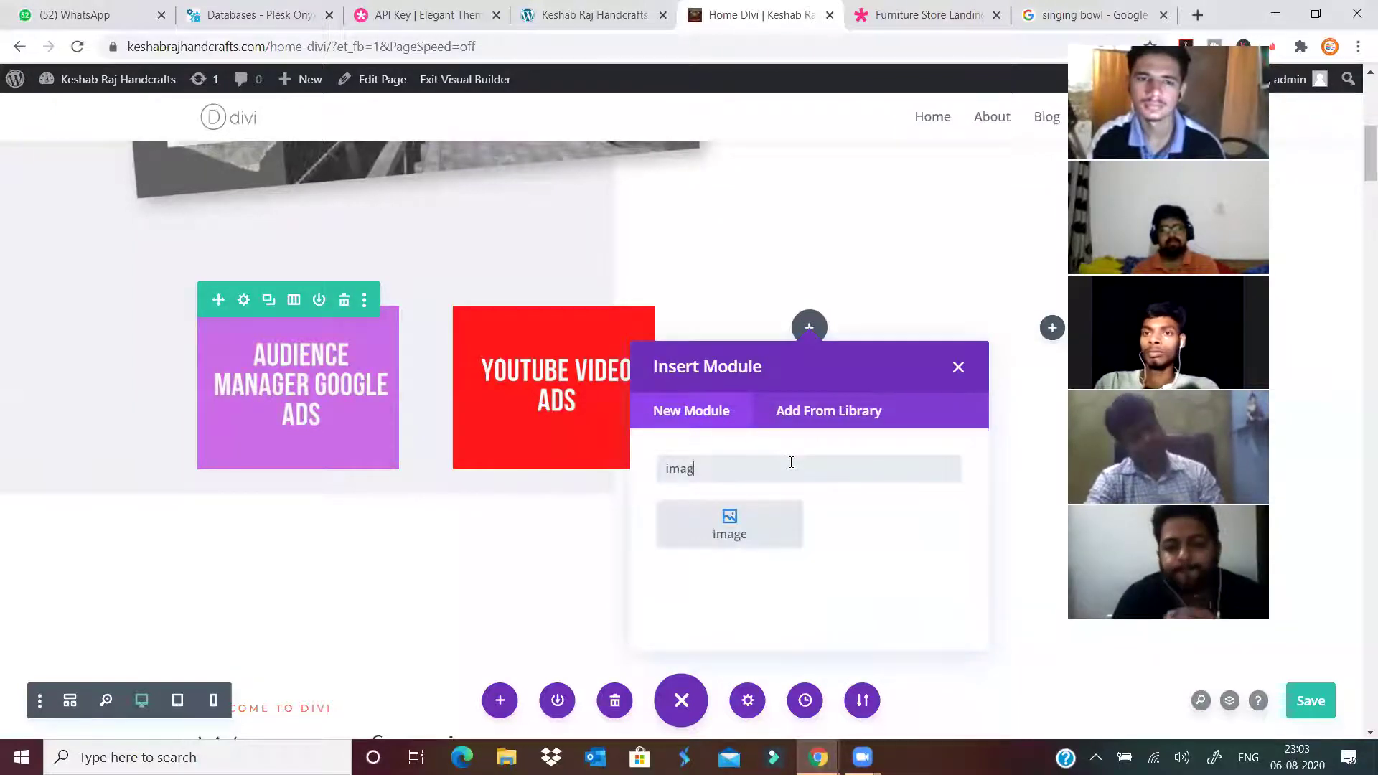
left_click(747, 528)
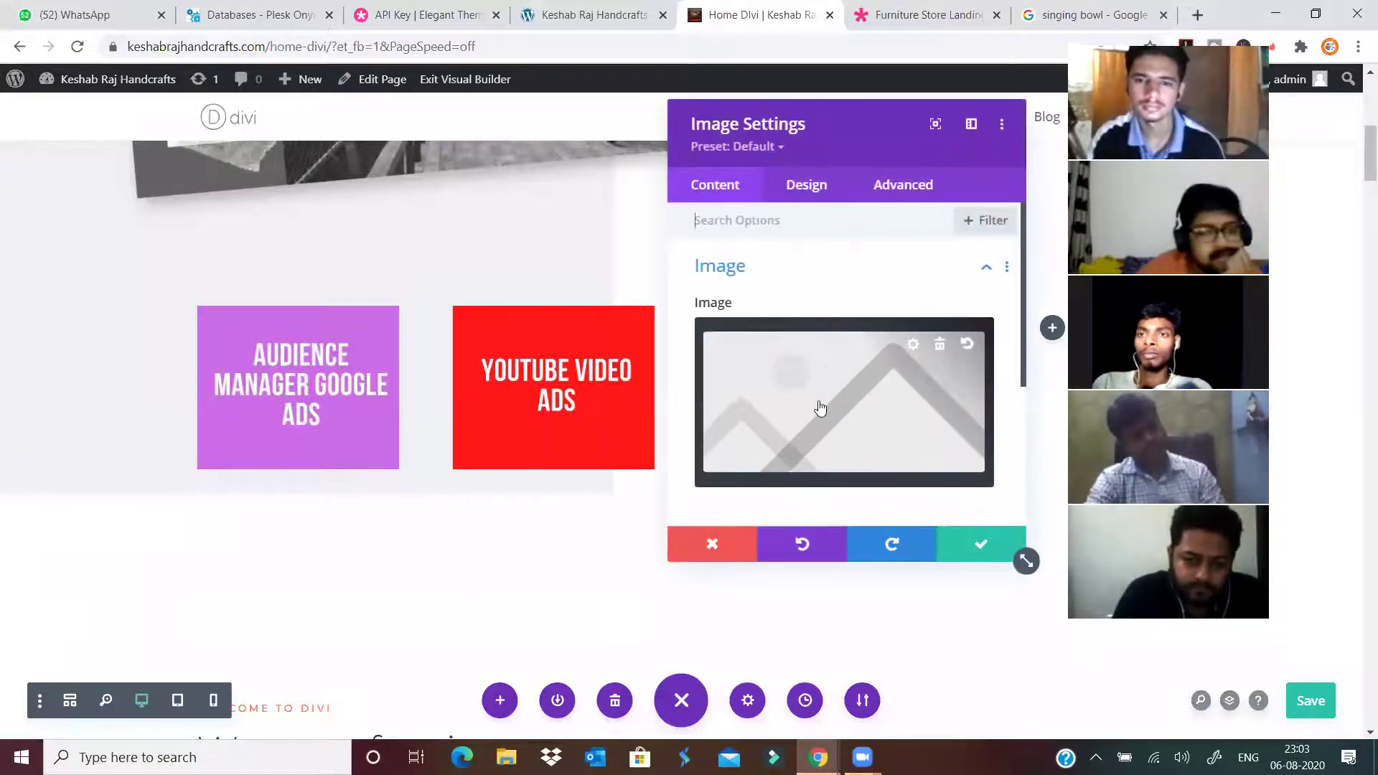
left_click(820, 408)
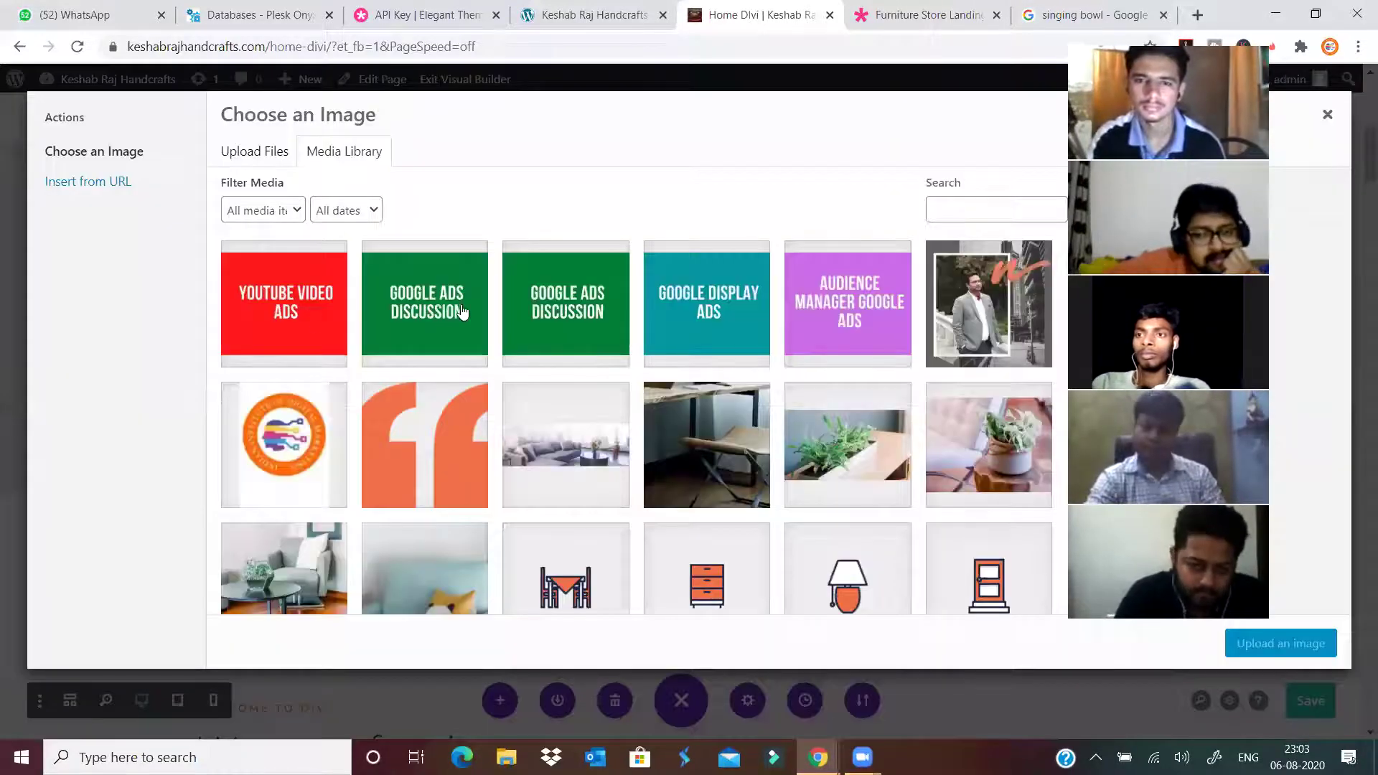
left_click(425, 304)
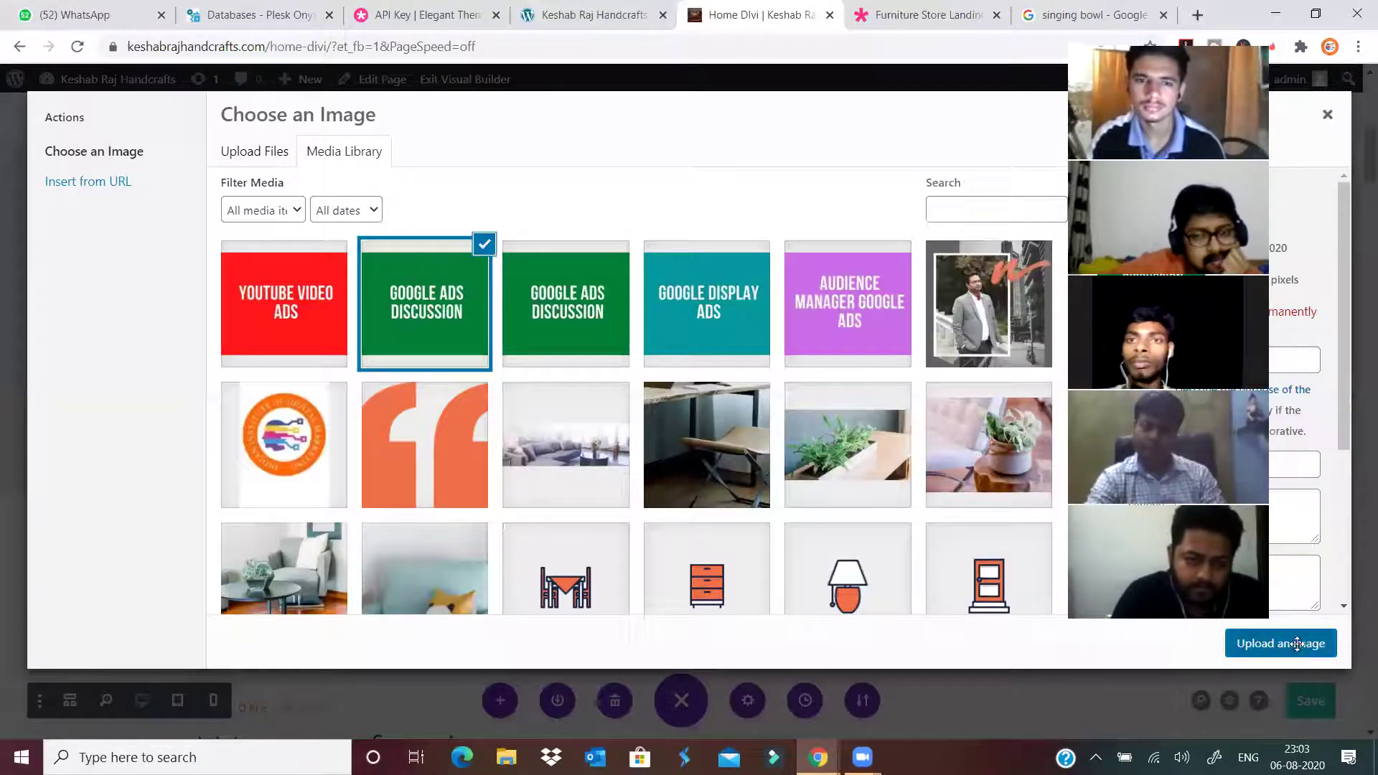
left_click(1281, 643)
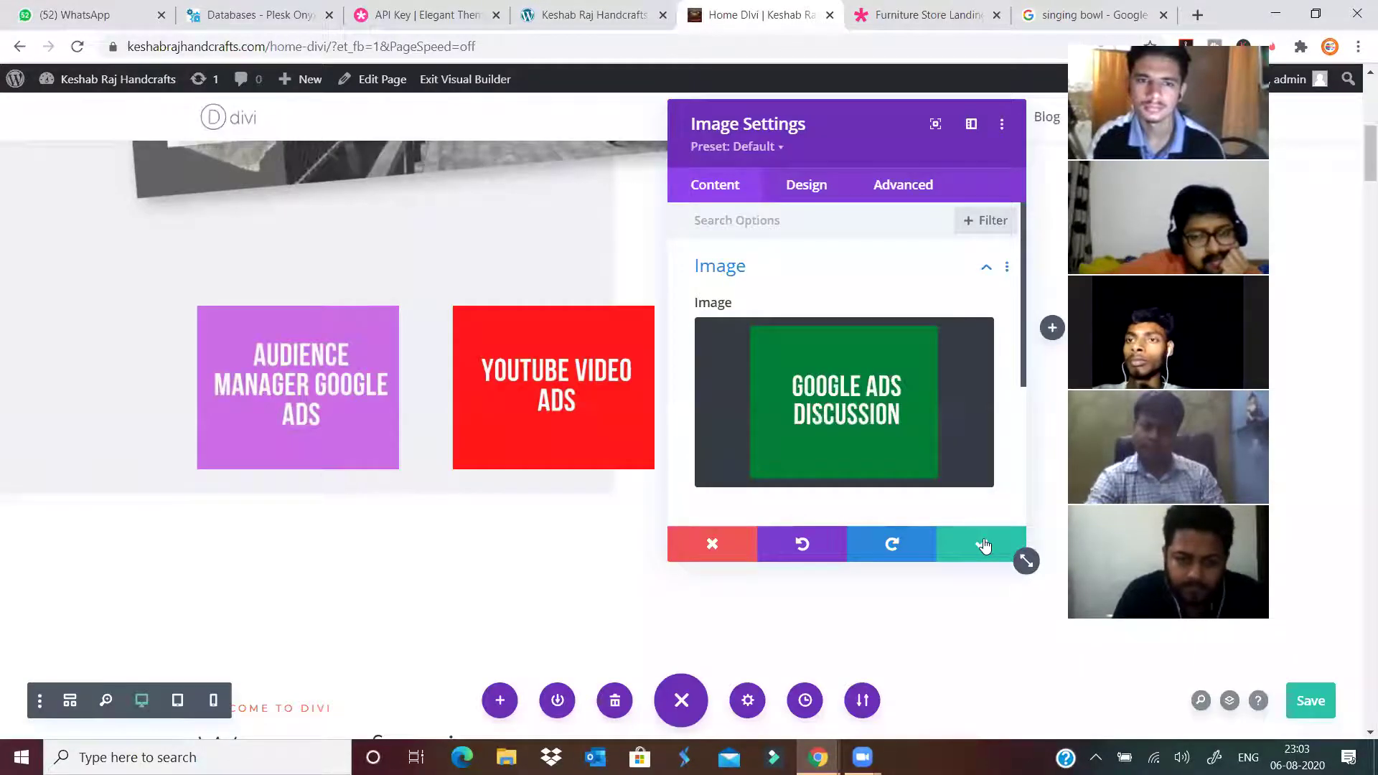
left_click(979, 545)
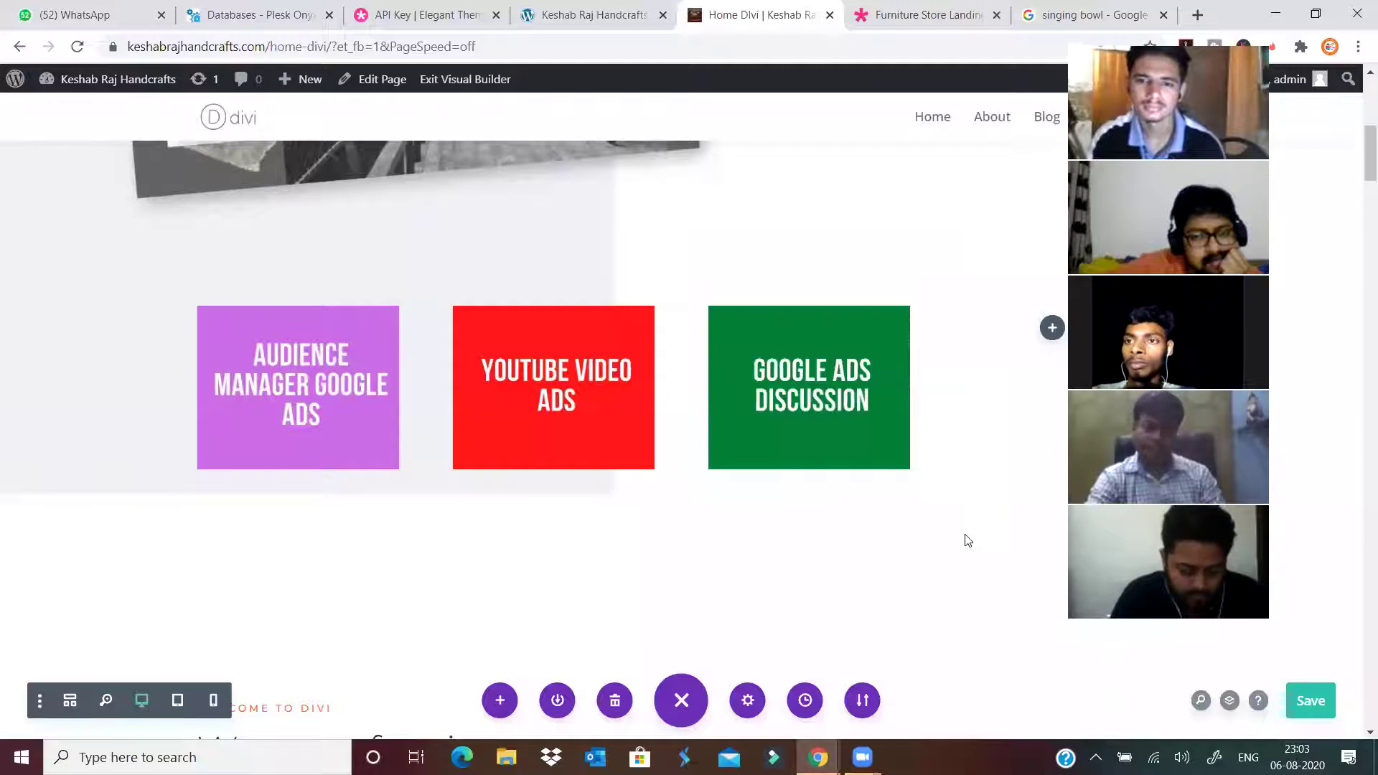
Add an Image module to the fourth column using the Google Display Ads picture (44.jpg) from the media library, and save it.
left_click(1052, 329)
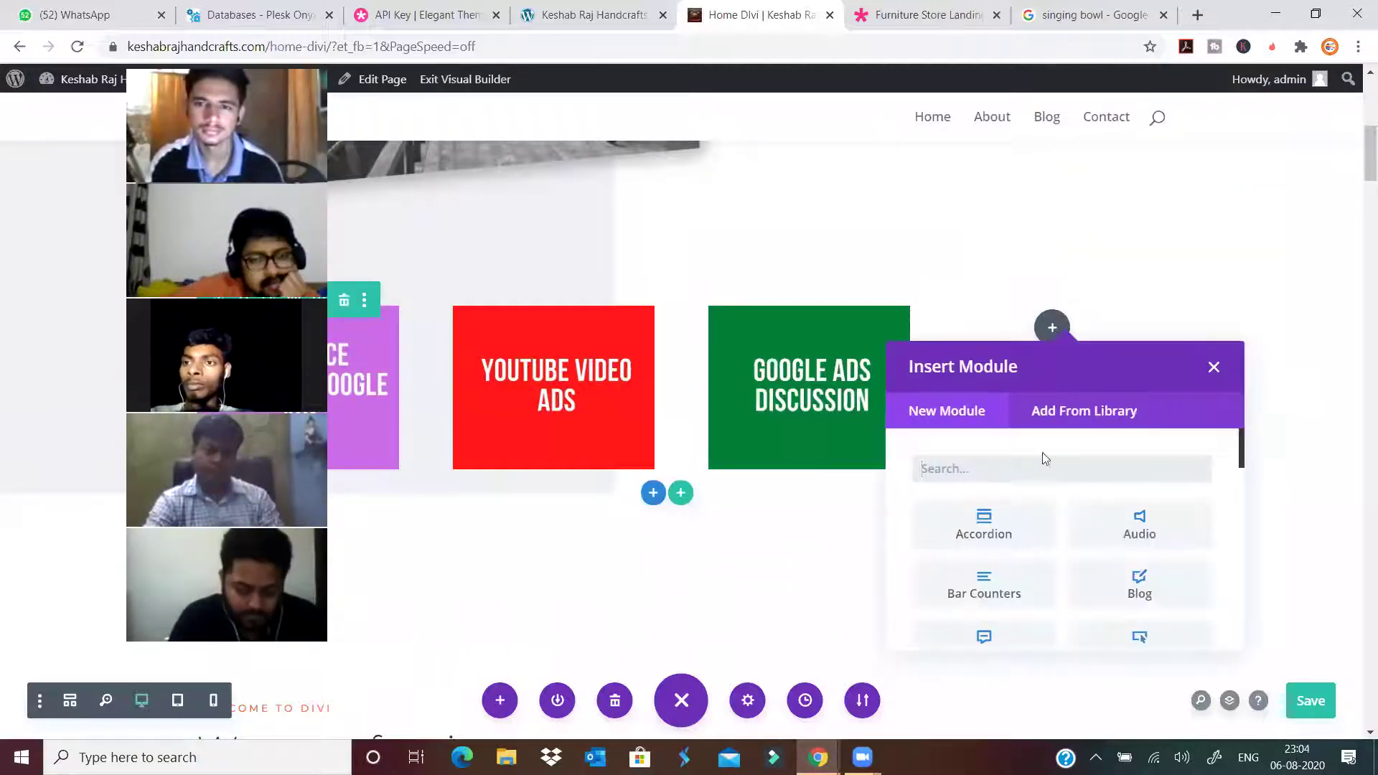
left_click(1036, 469)
type("imag")
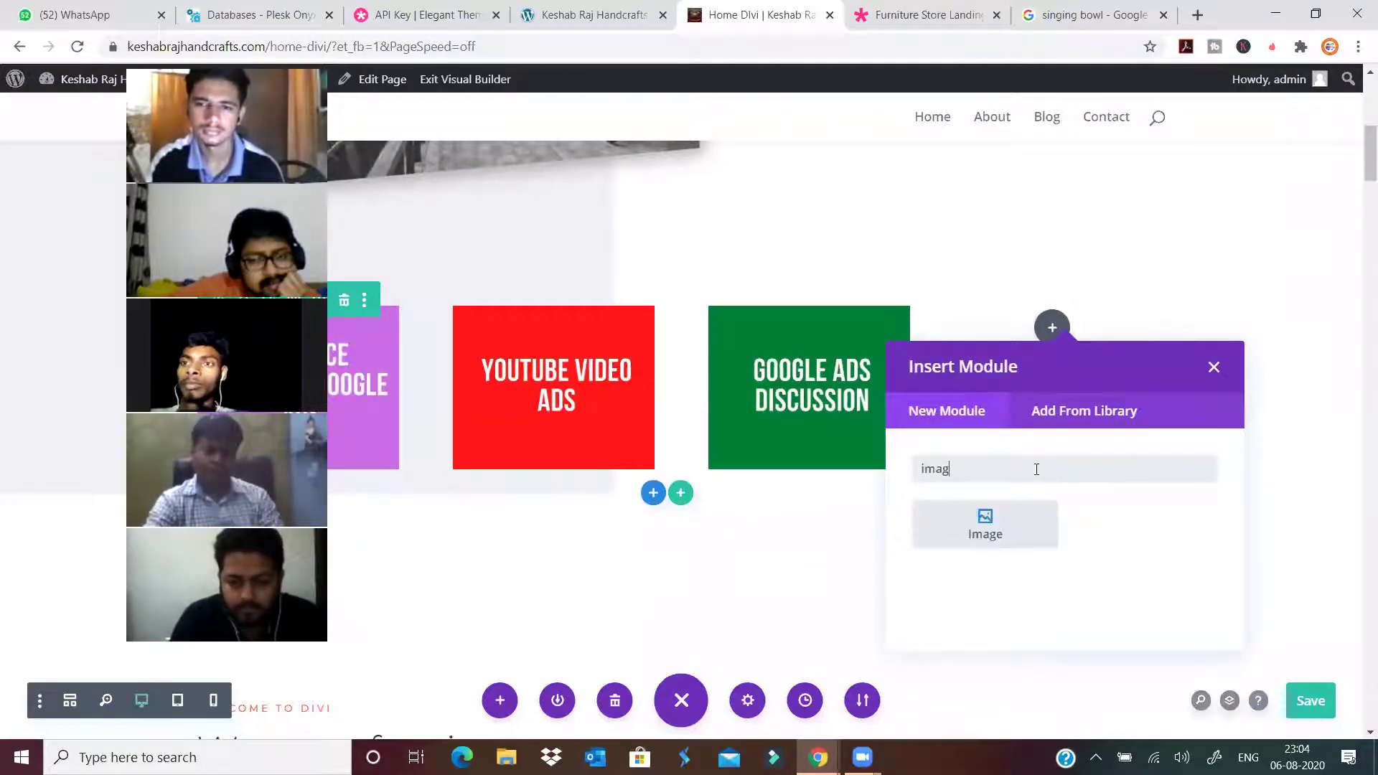
left_click(1001, 545)
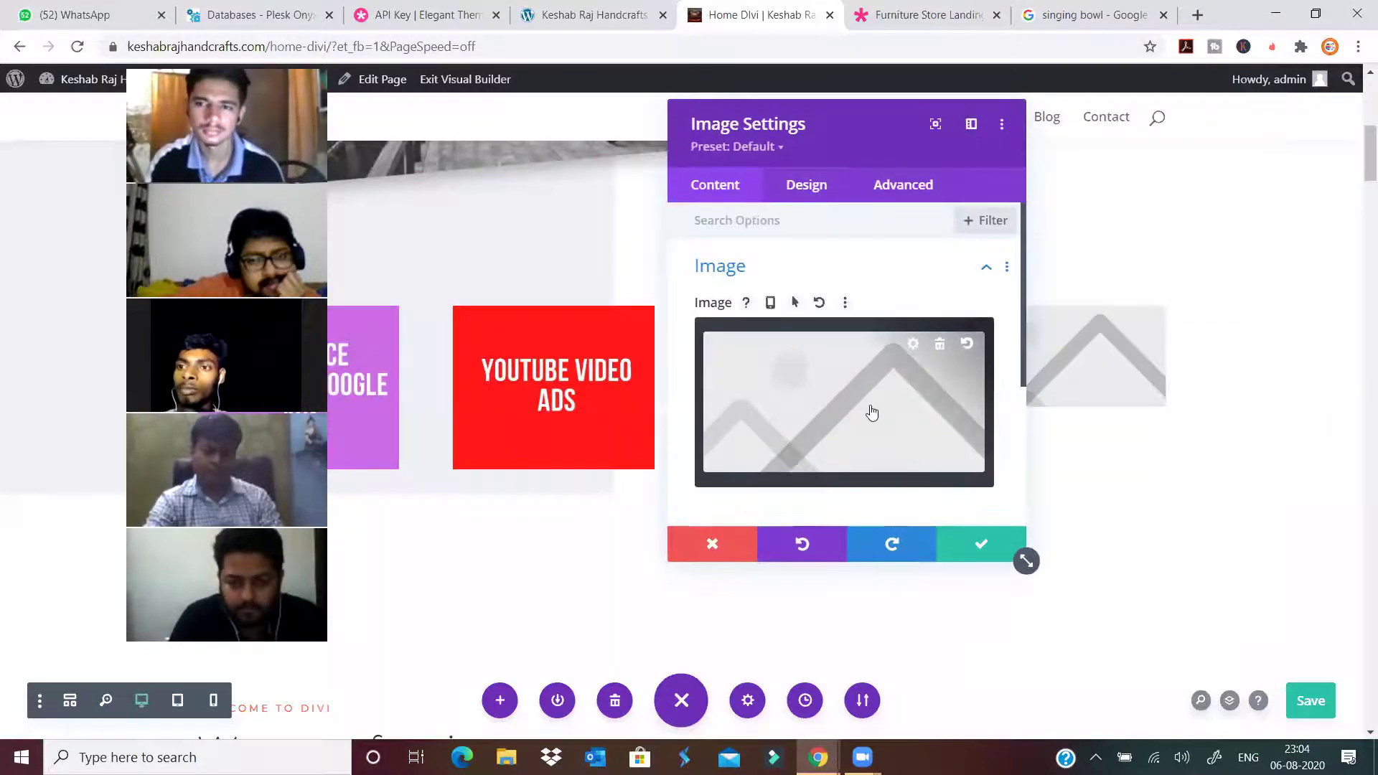
left_click(871, 410)
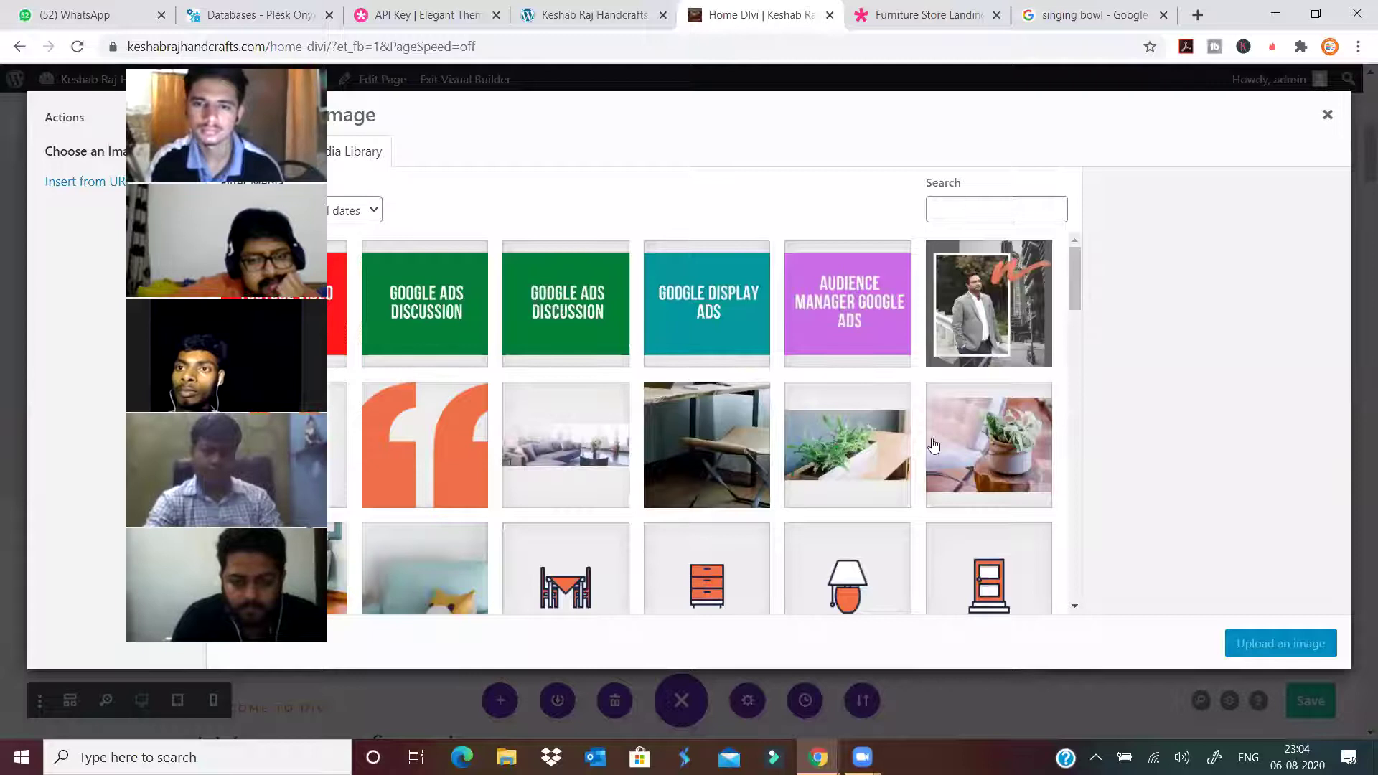
left_click(854, 301)
left_click(718, 327)
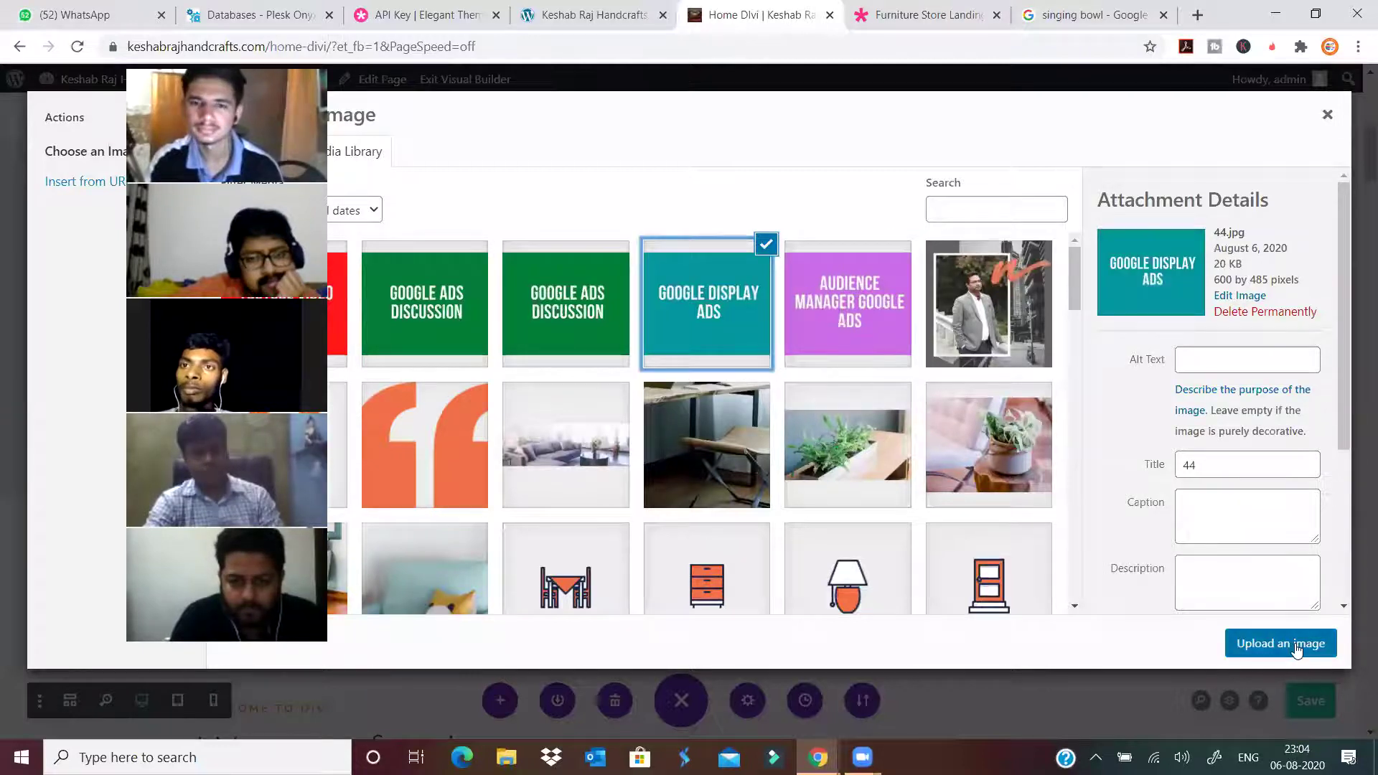
left_click(1272, 643)
left_click(1020, 555)
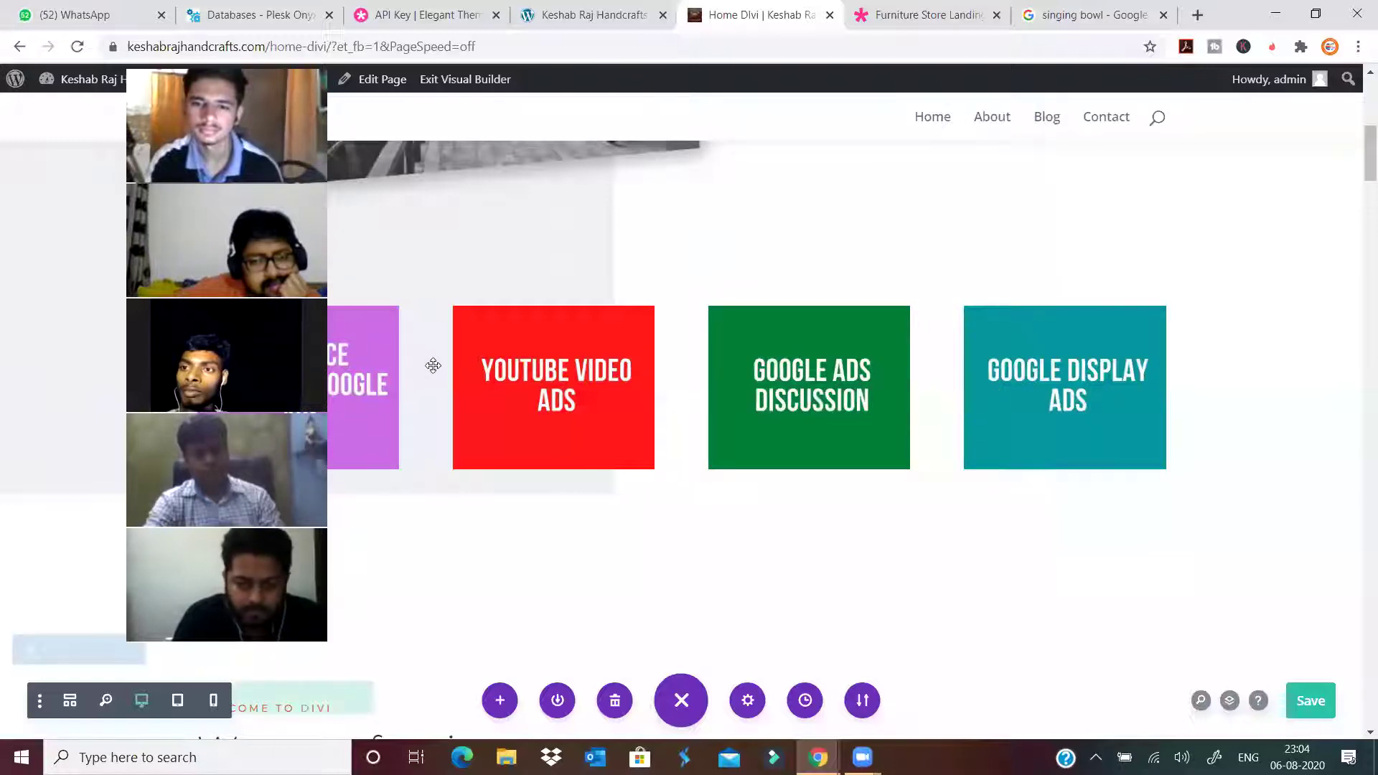
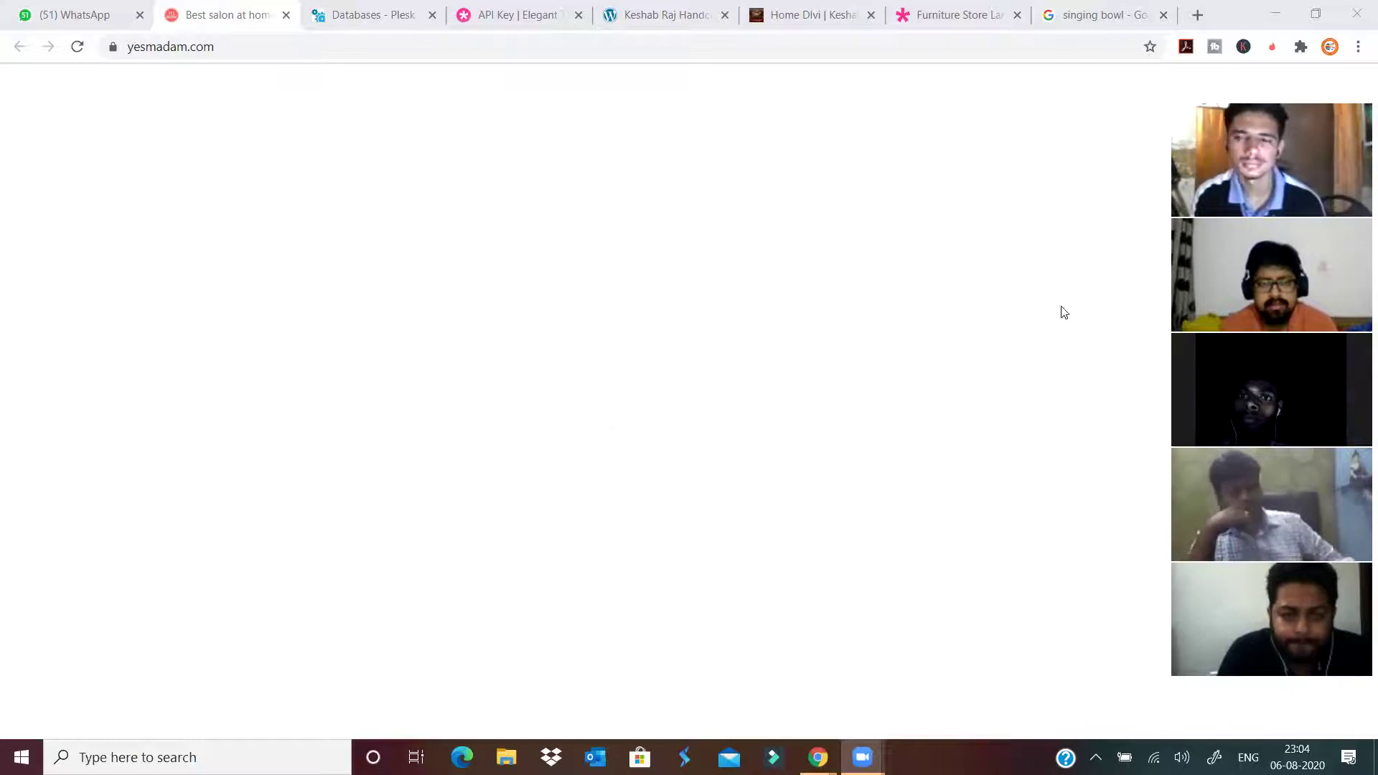
Reload the yesmadam.com page and examine its Services image grid, comparing it with the four-image row on the Divi home page.
left_click(79, 50)
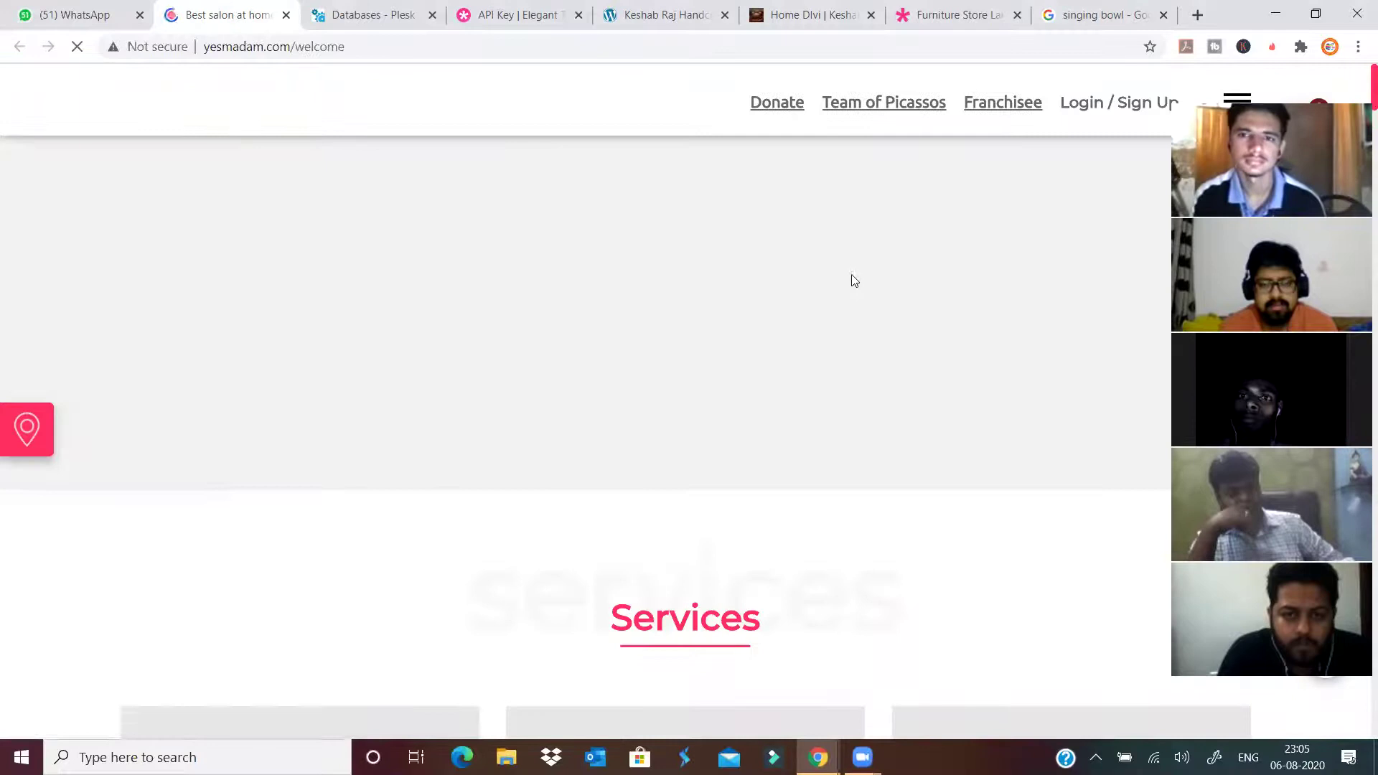
scroll(822, 358, "down", 5)
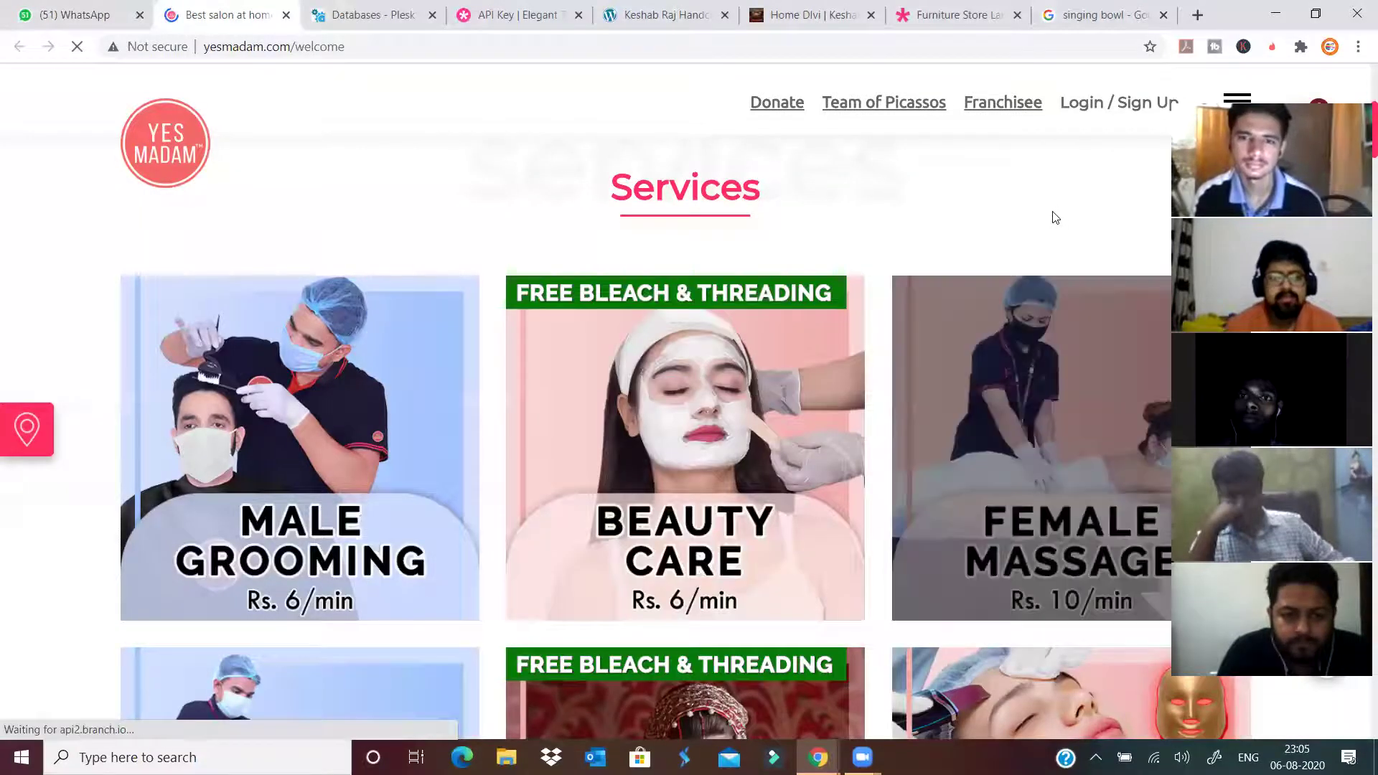
scroll(932, 426, "down", 7)
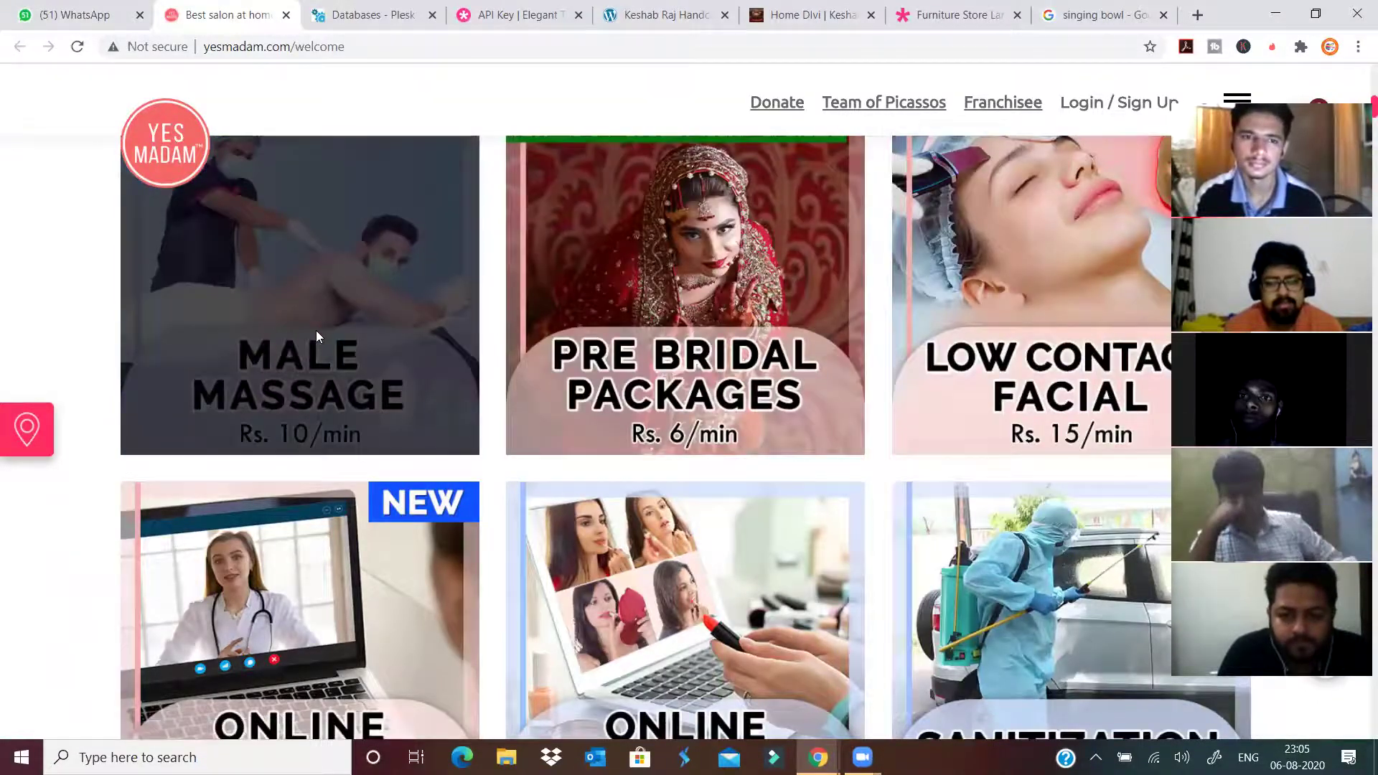
scroll(339, 403, "up", 3)
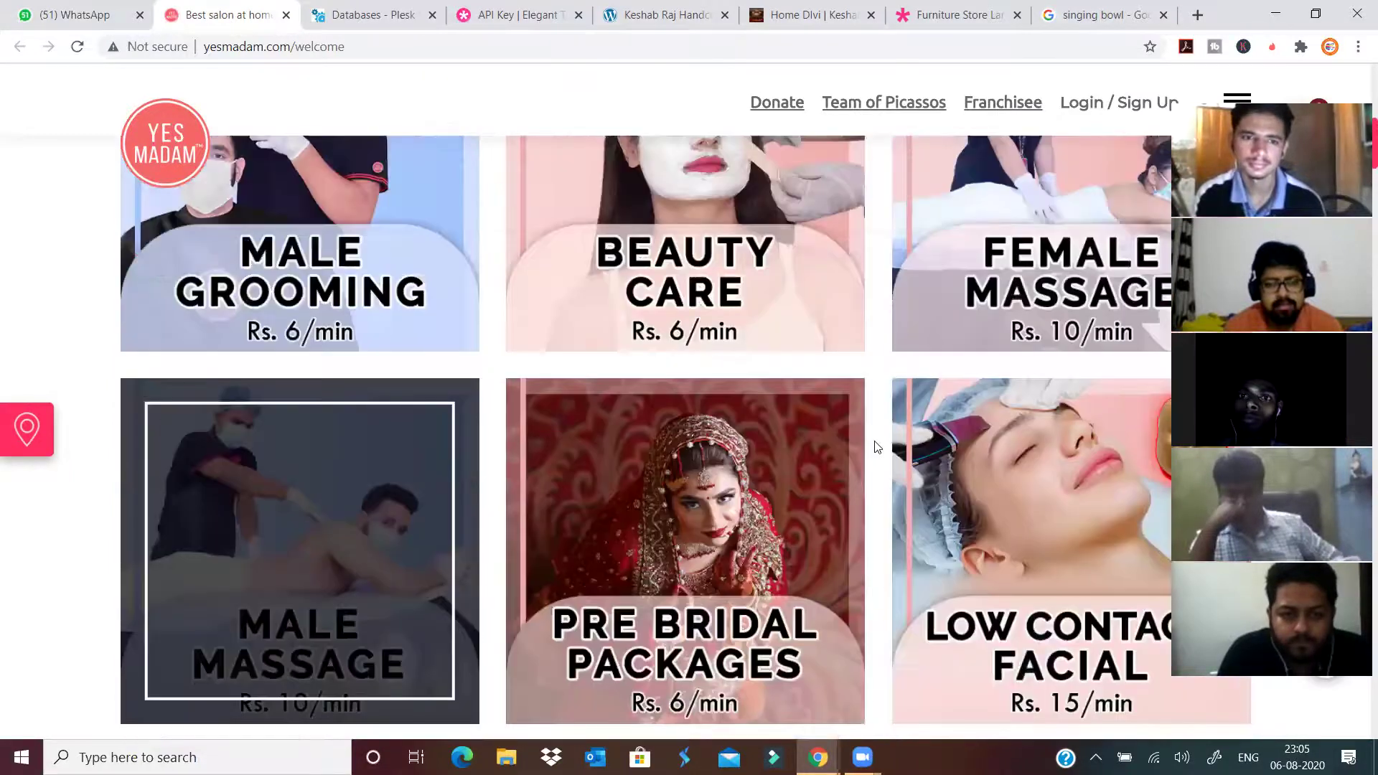
scroll(876, 400, "up", 4)
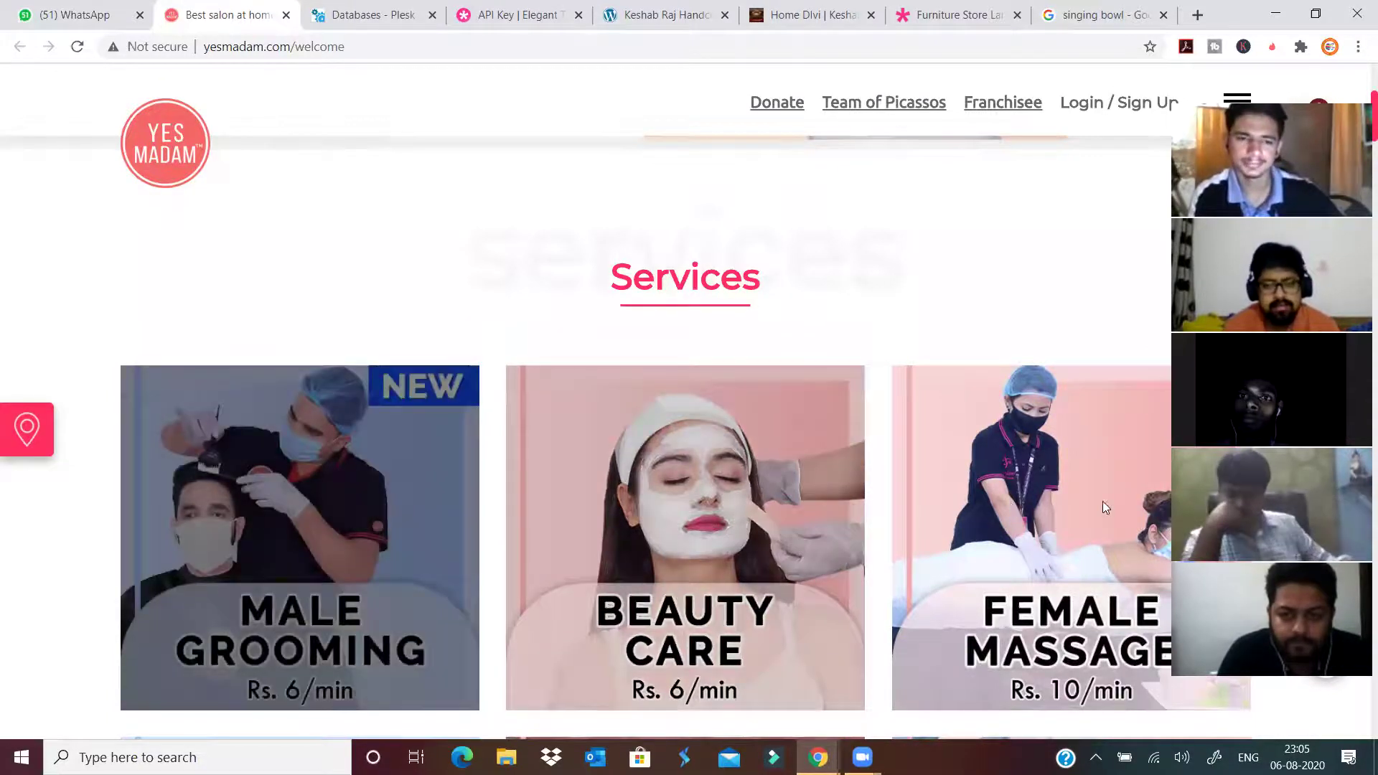
scroll(998, 513, "down", 3)
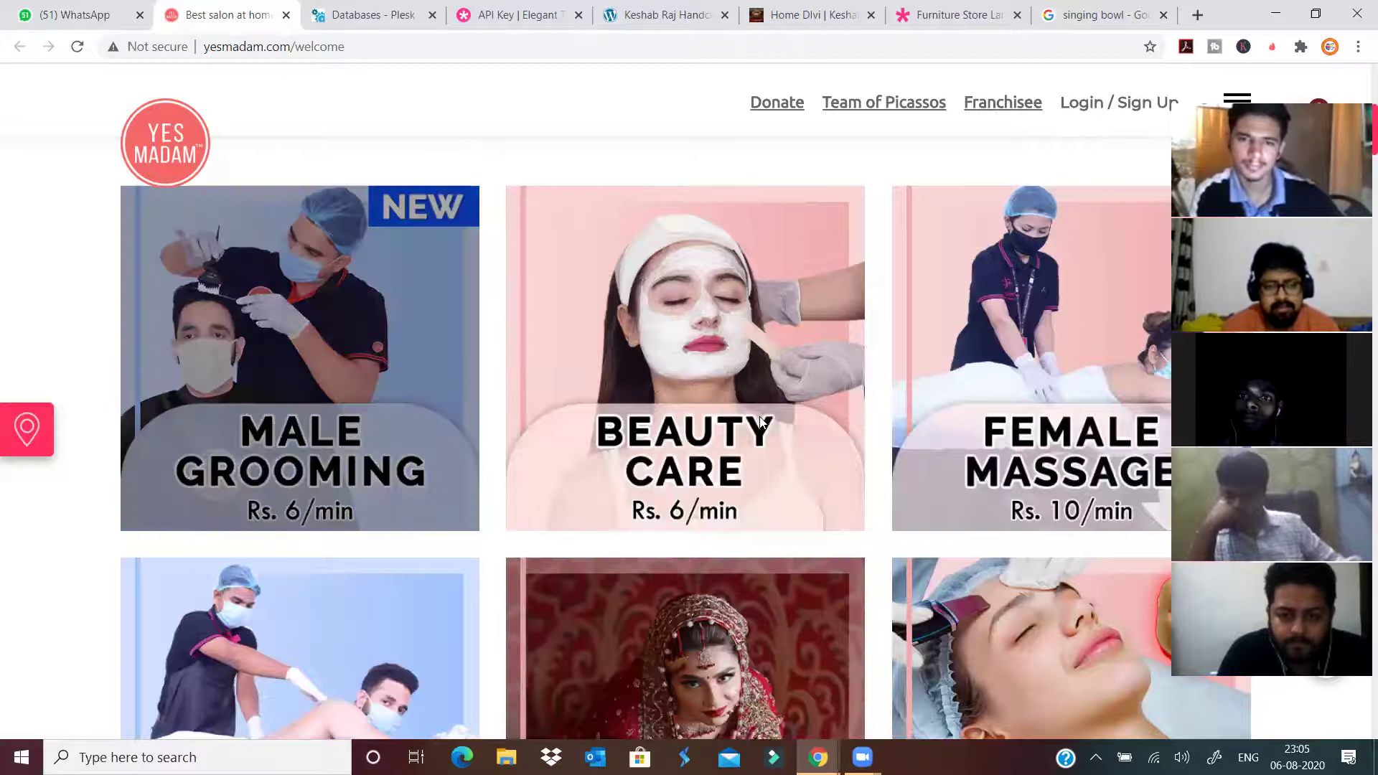
scroll(301, 504, "down", 4)
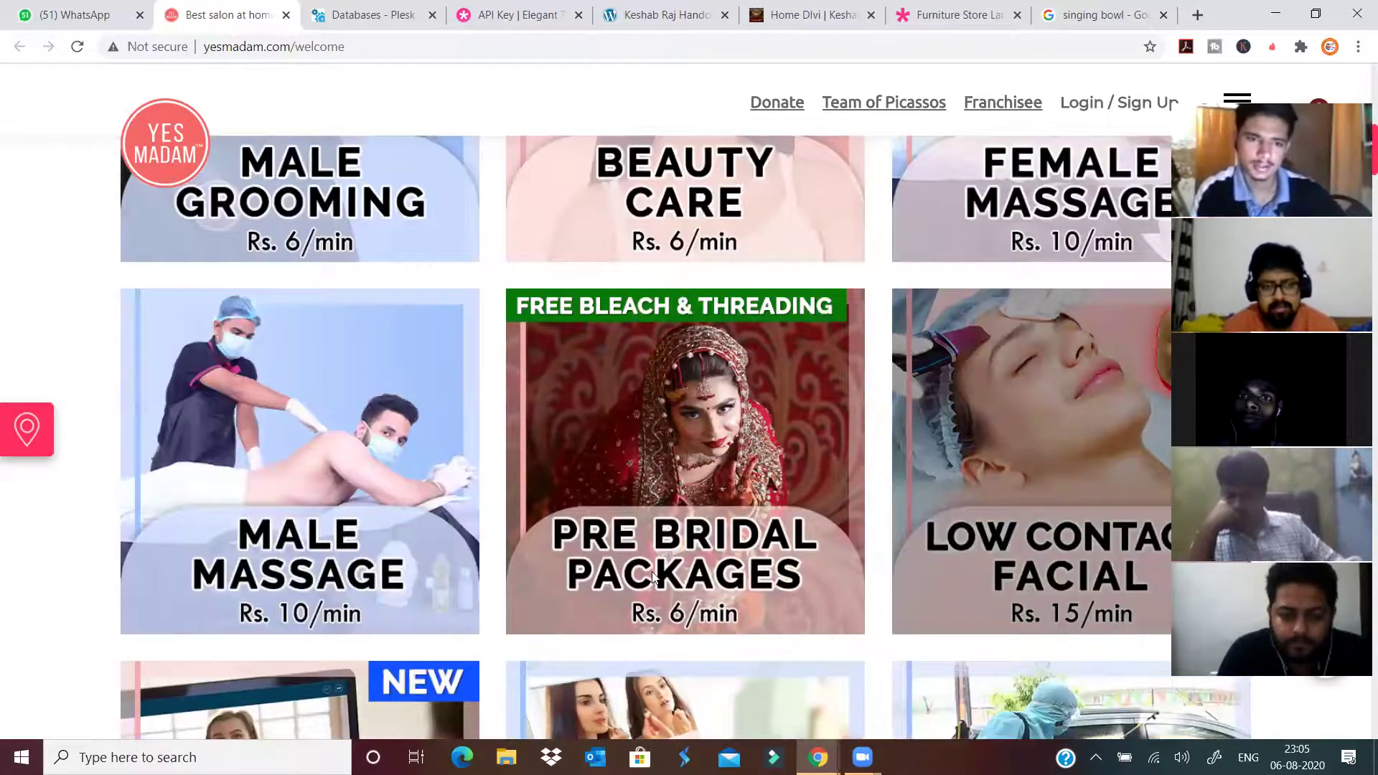
scroll(654, 577, "down", 3)
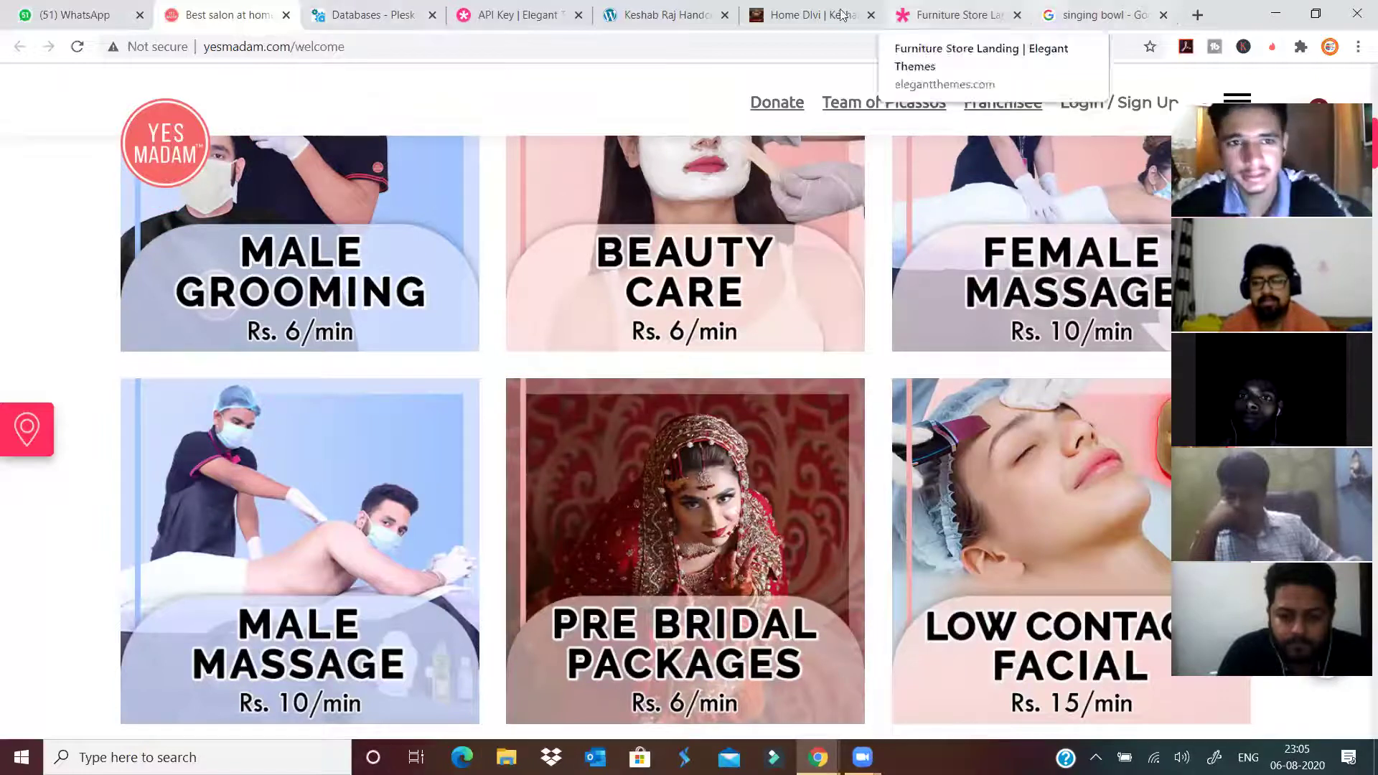
left_click(805, 13)
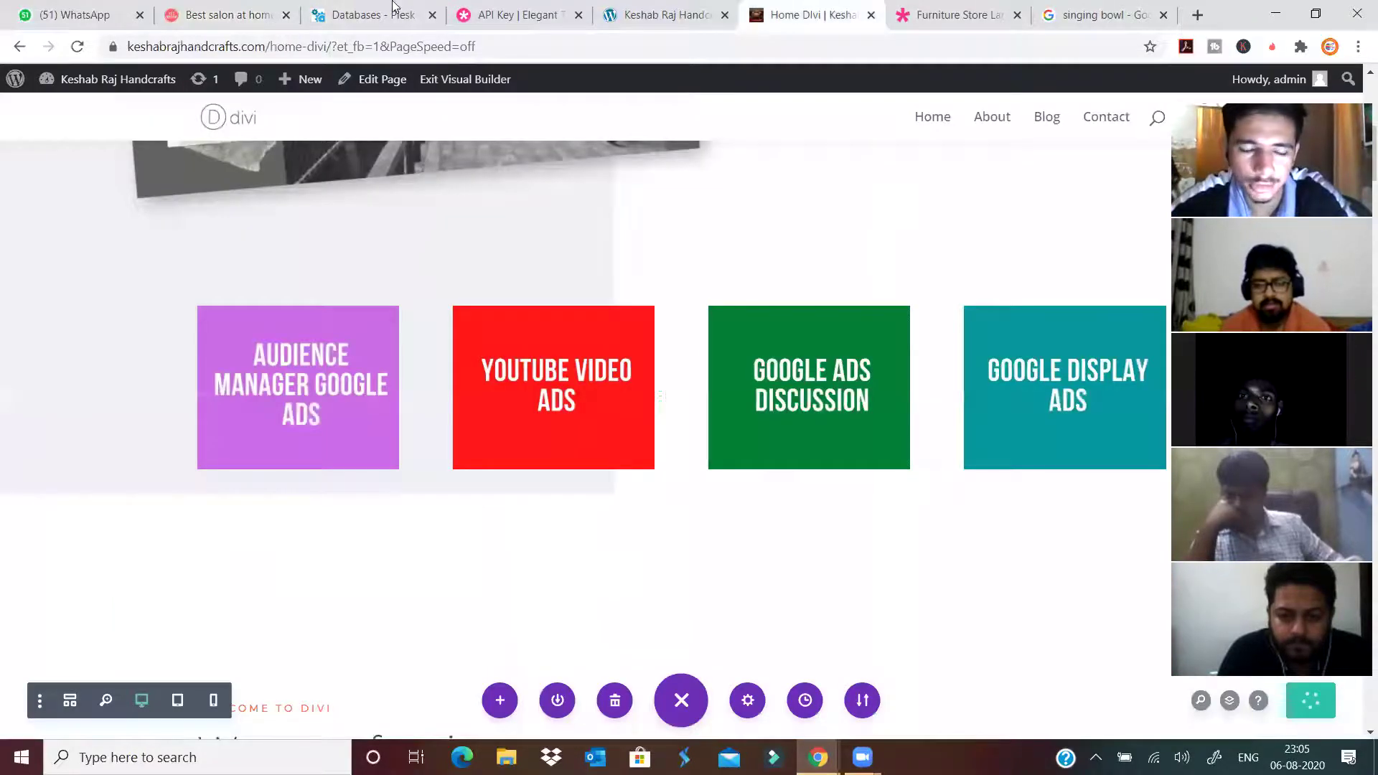
left_click(237, 15)
scroll(399, 320, "up", 1)
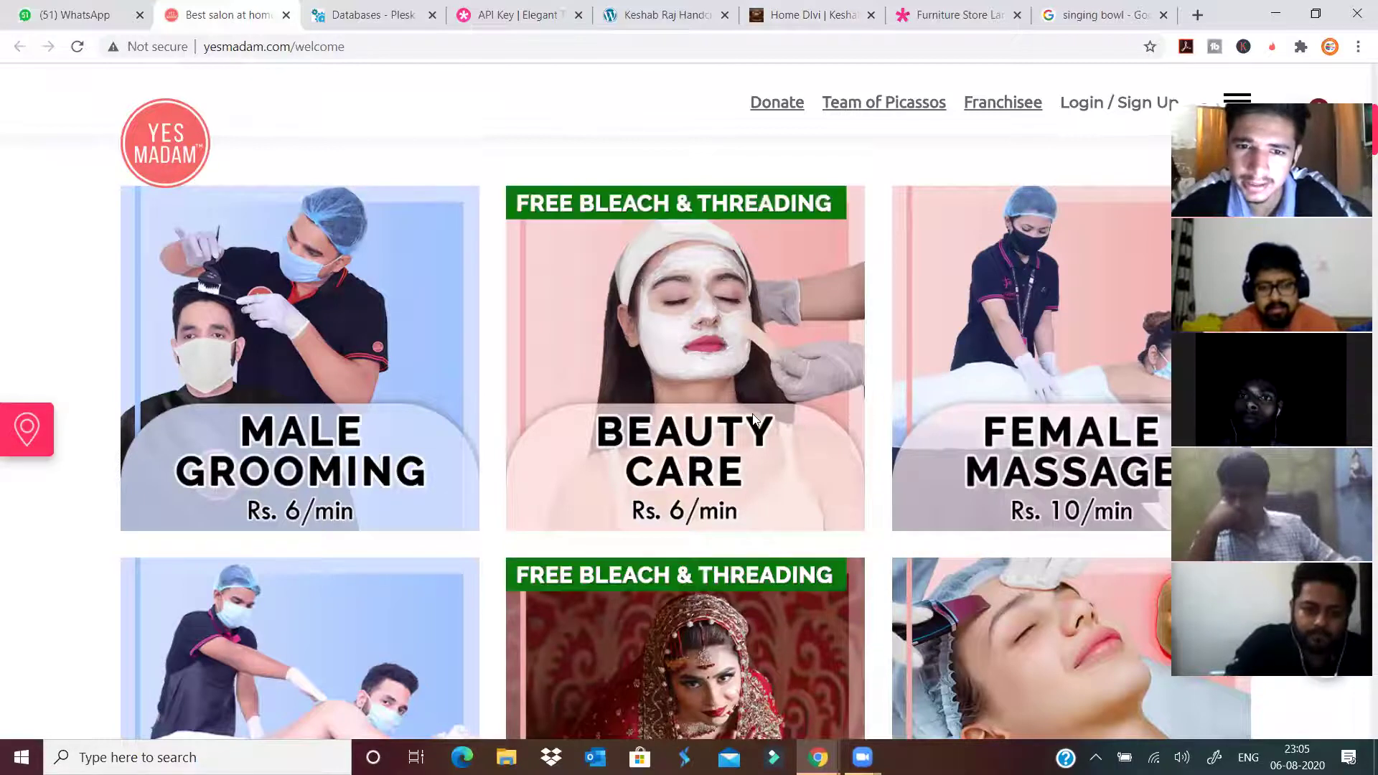
On the Divi home page, give the Audience Manager Google Ads image the offset lower-right box shadow preset, with 6px horizontal position, and save it.
left_click(807, 17)
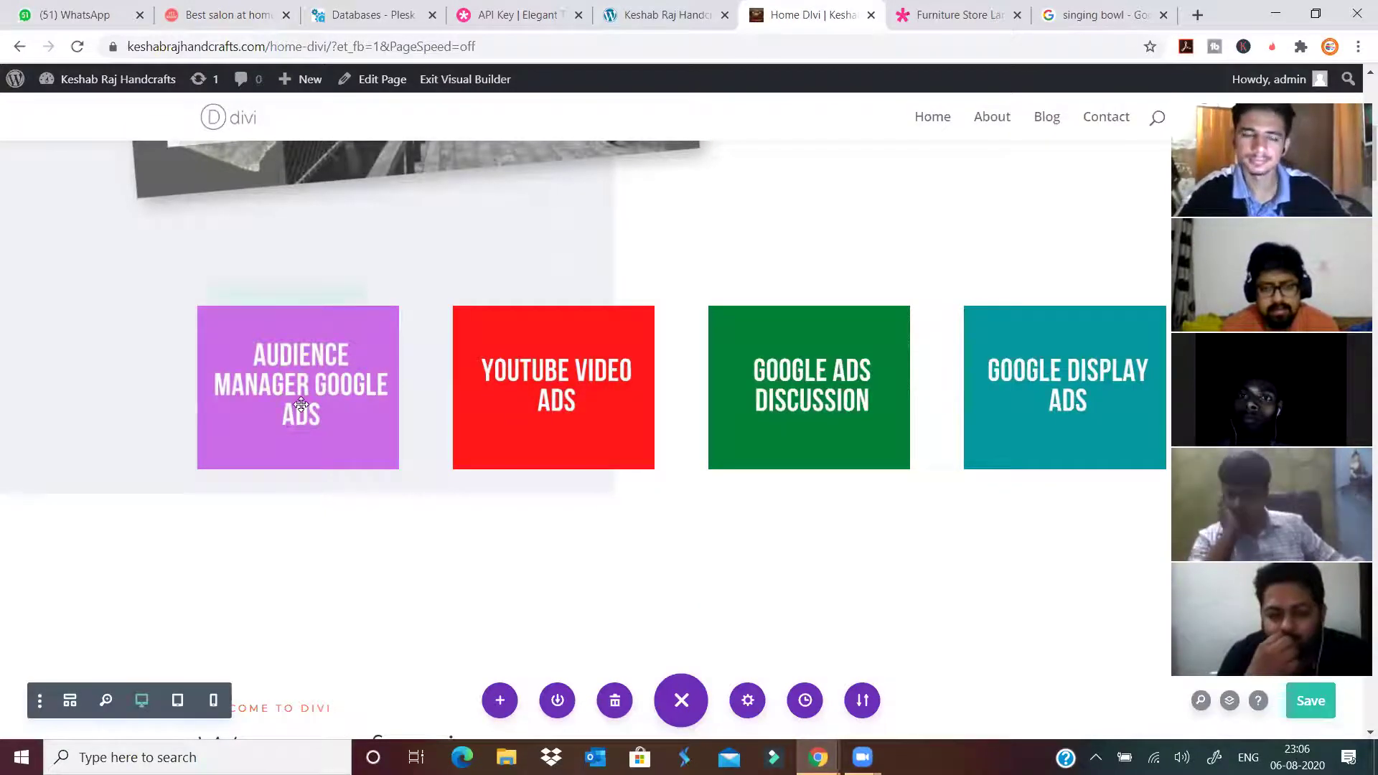
mouse_move(301, 406)
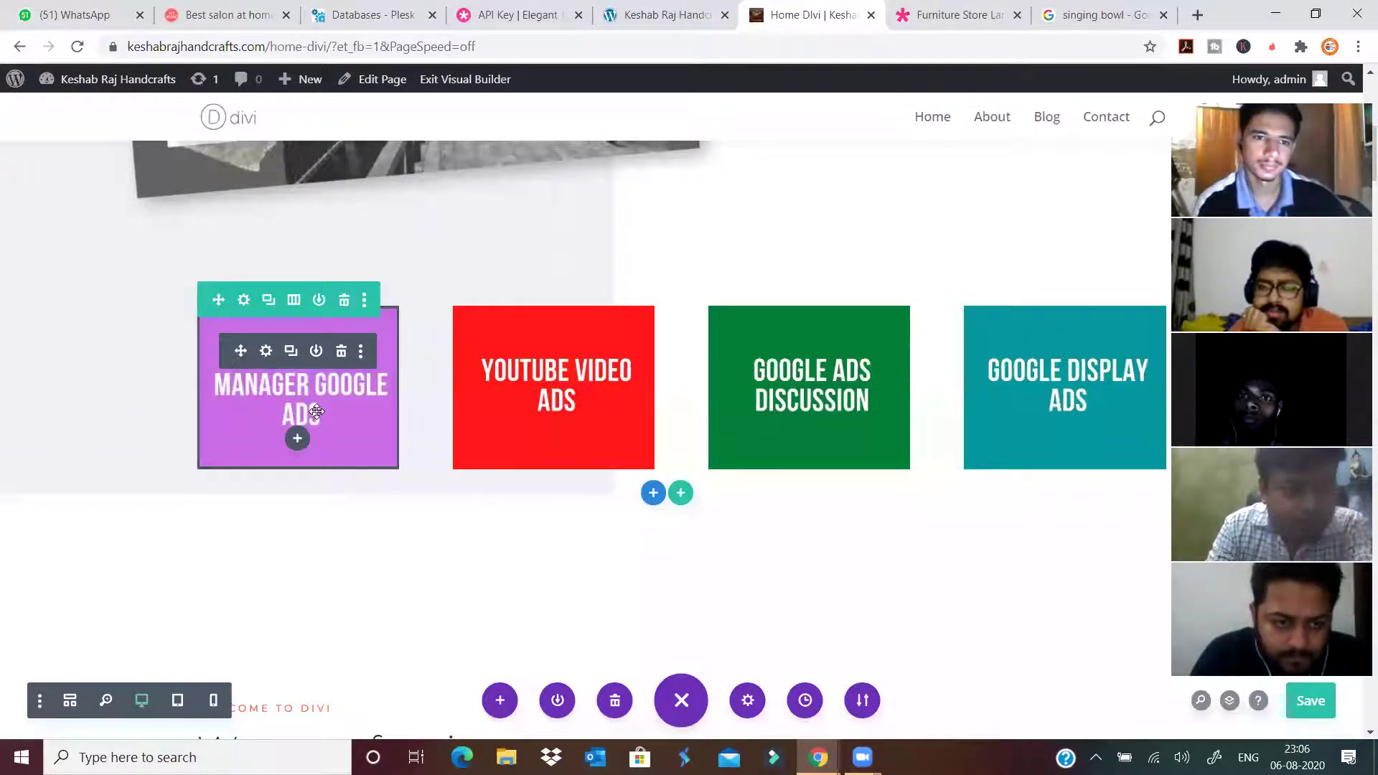
left_click(267, 351)
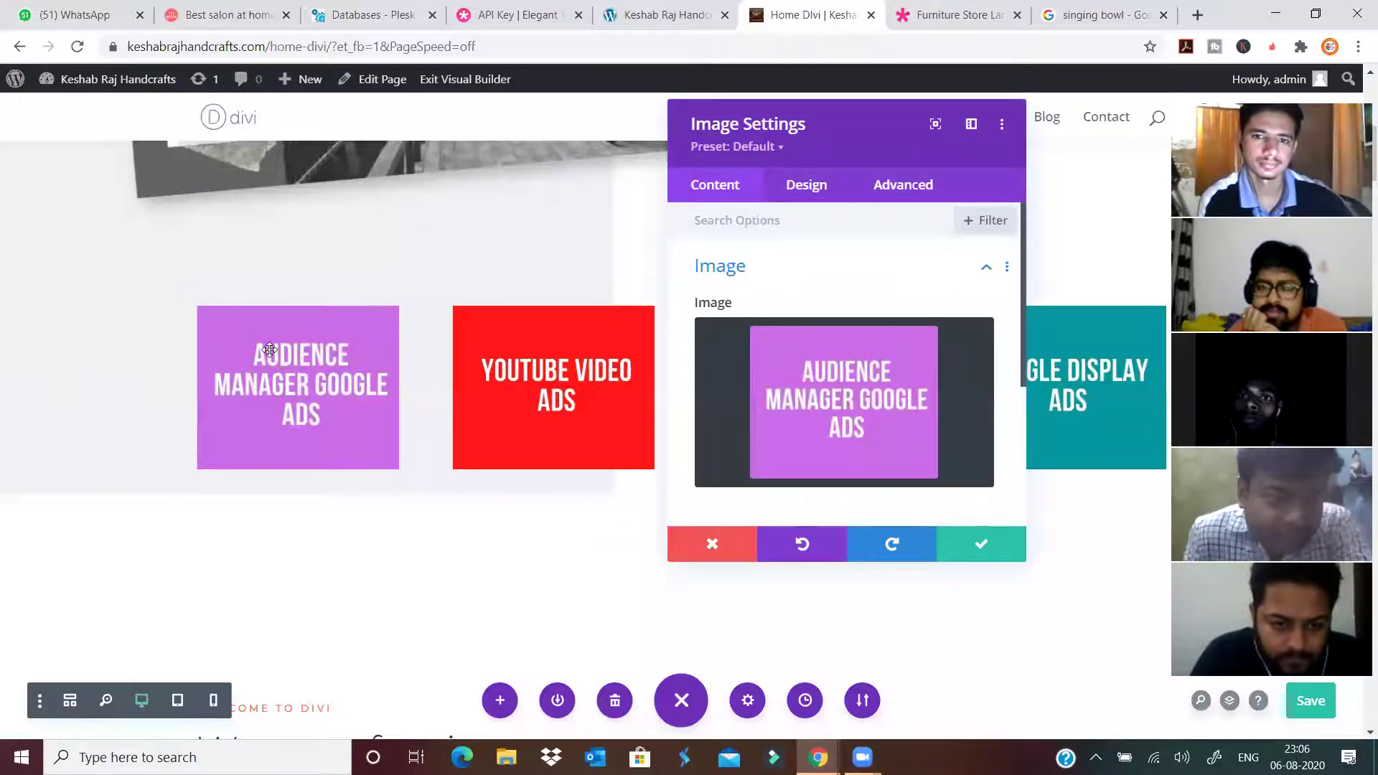
left_click(806, 189)
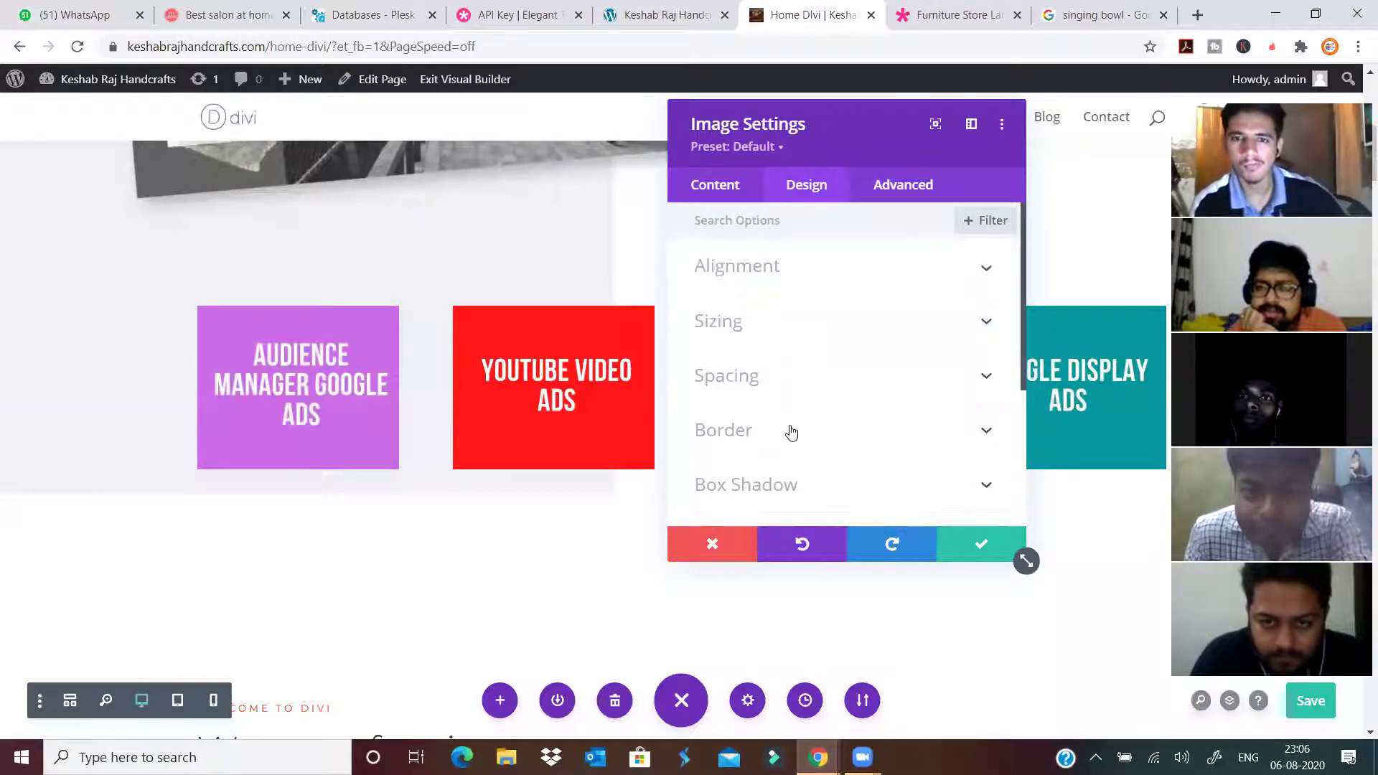
scroll(784, 431, "down", 1)
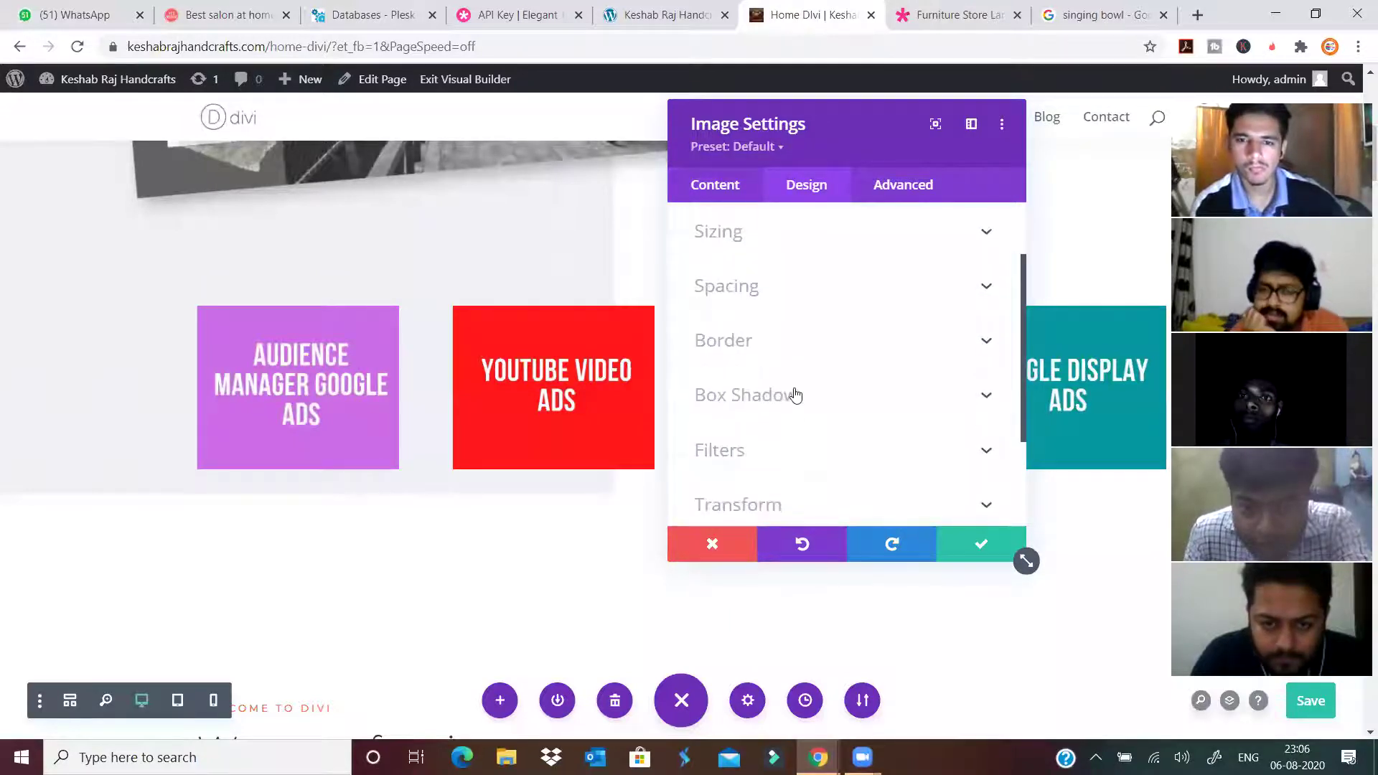
left_click(793, 394)
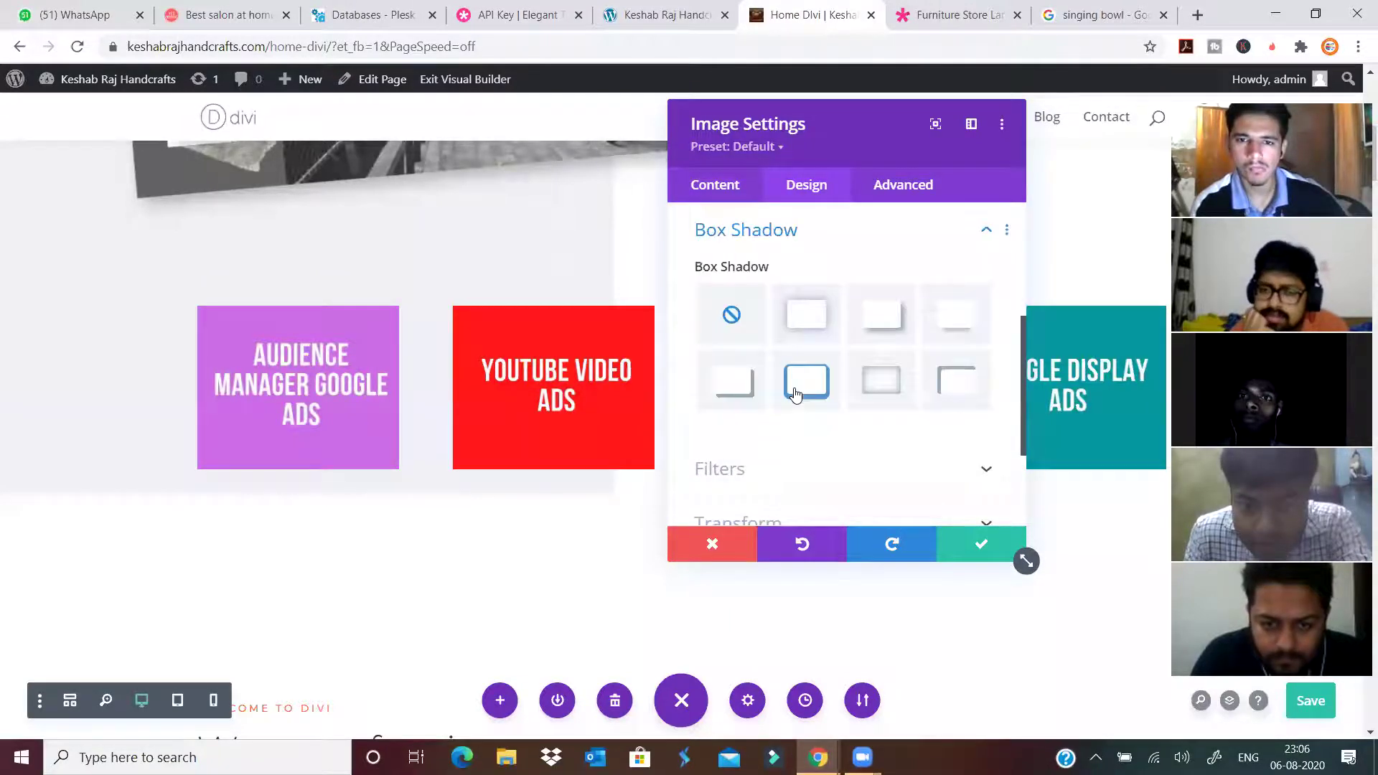
left_click(807, 324)
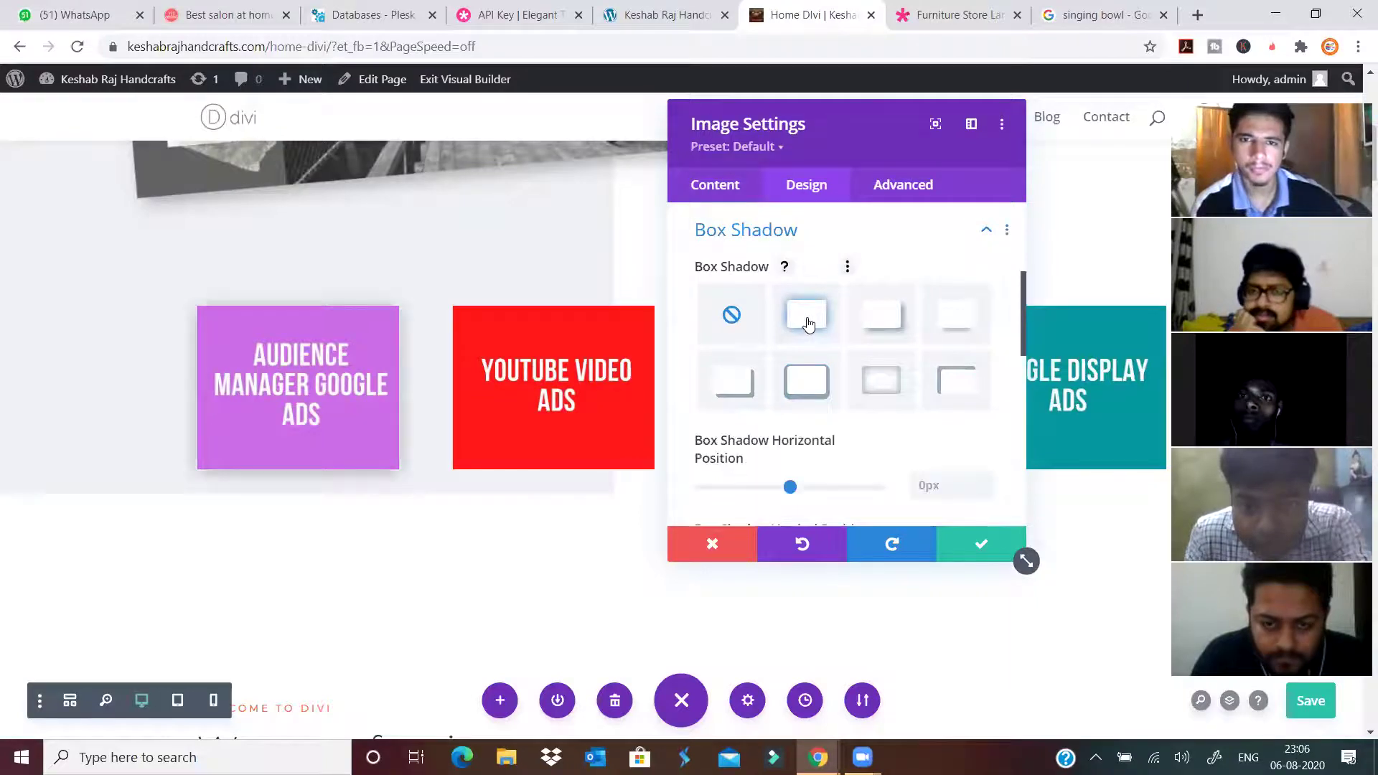
left_click(879, 329)
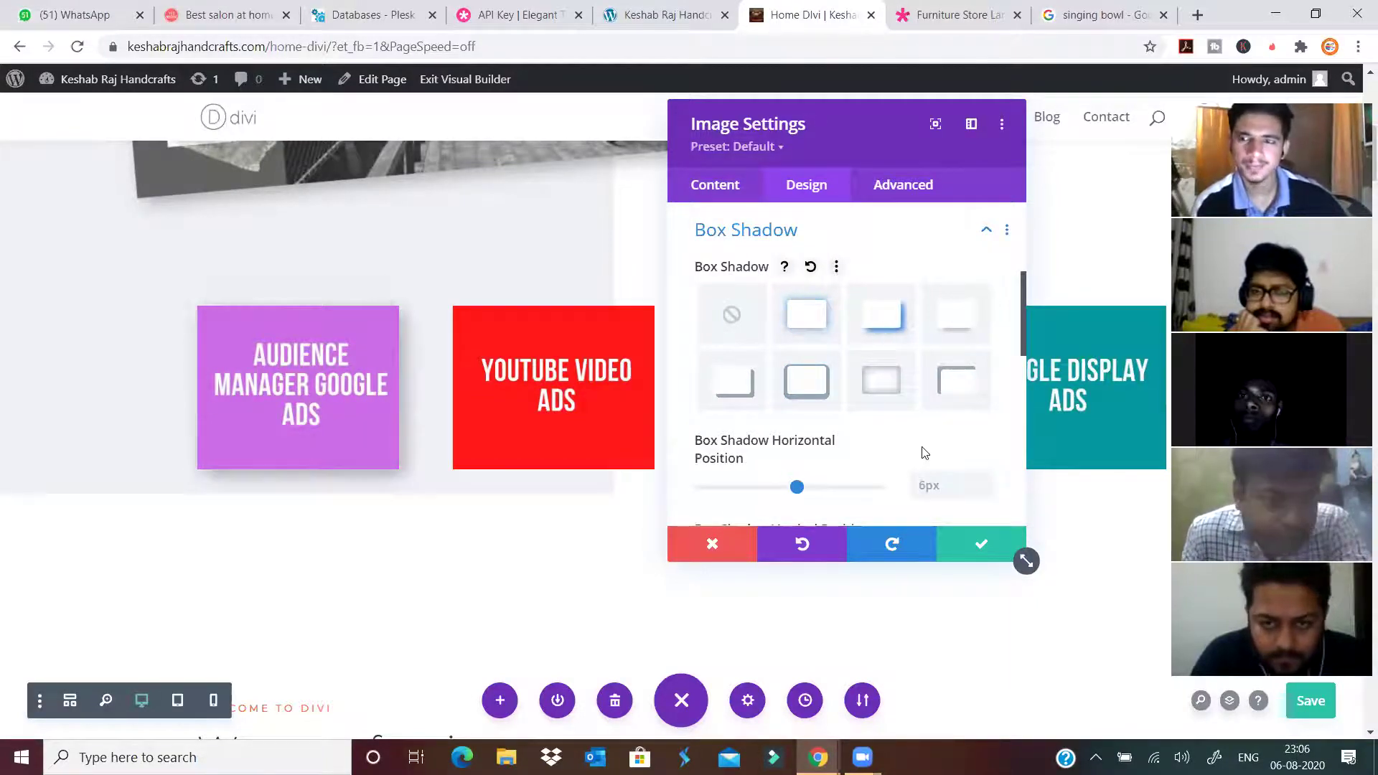
left_click(970, 549)
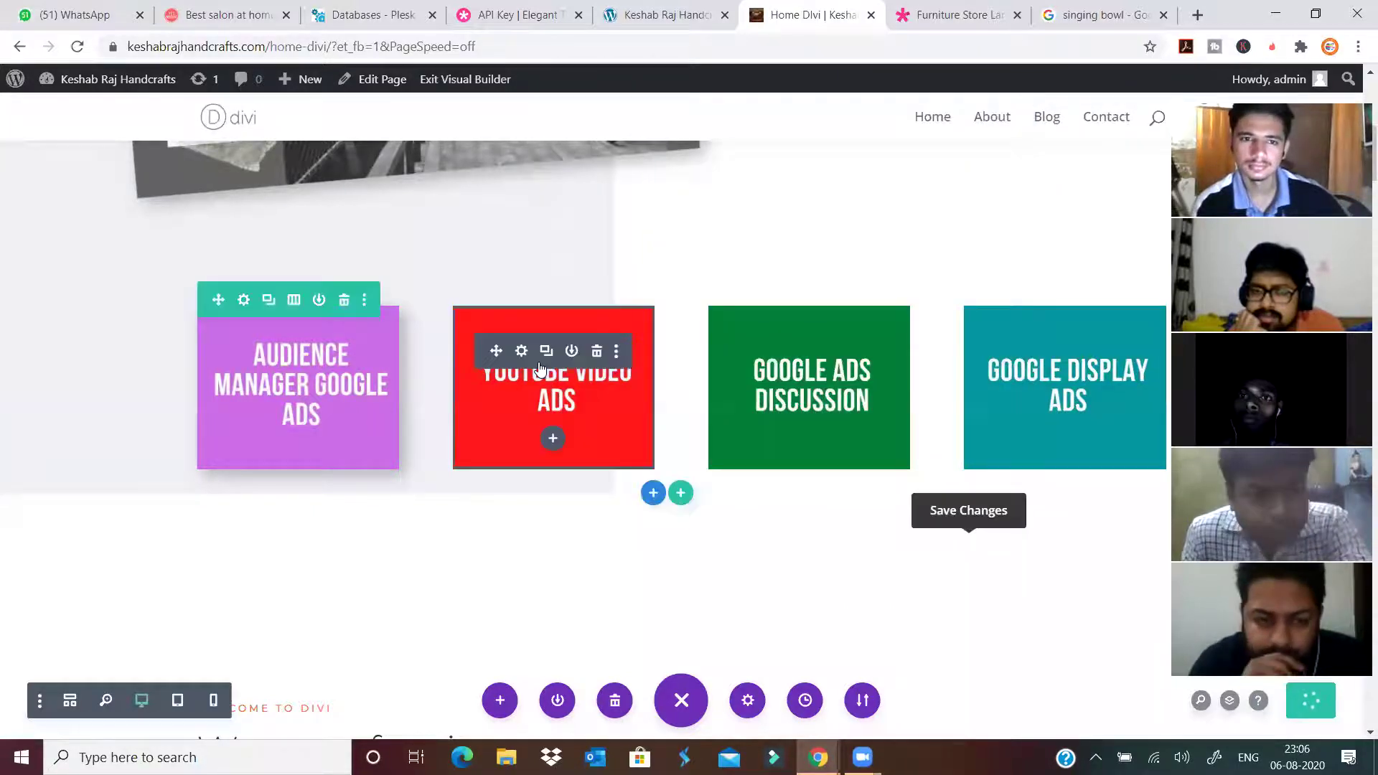
Apply the same offset lower-right box shadow preset to the YouTube Video Ads image and save the module.
left_click(522, 352)
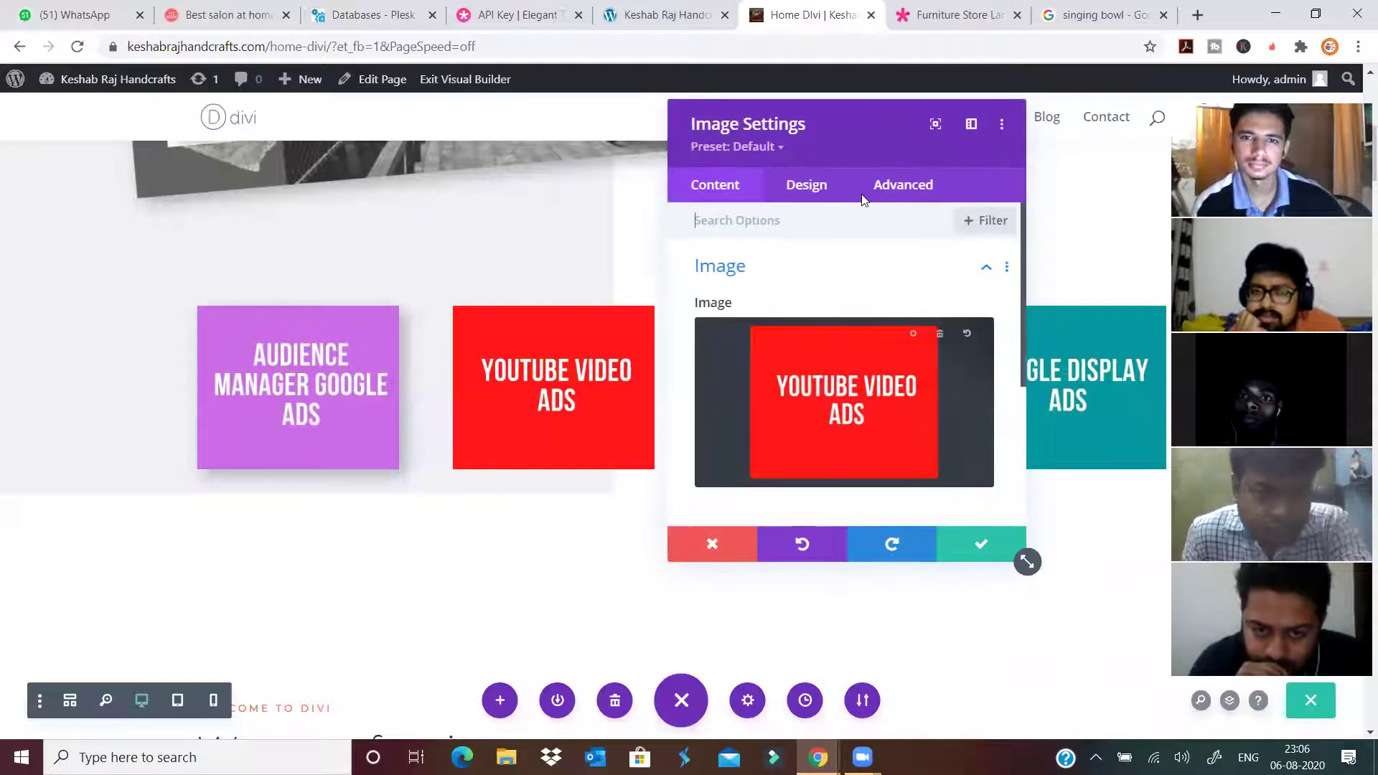
left_click(810, 189)
left_click(859, 498)
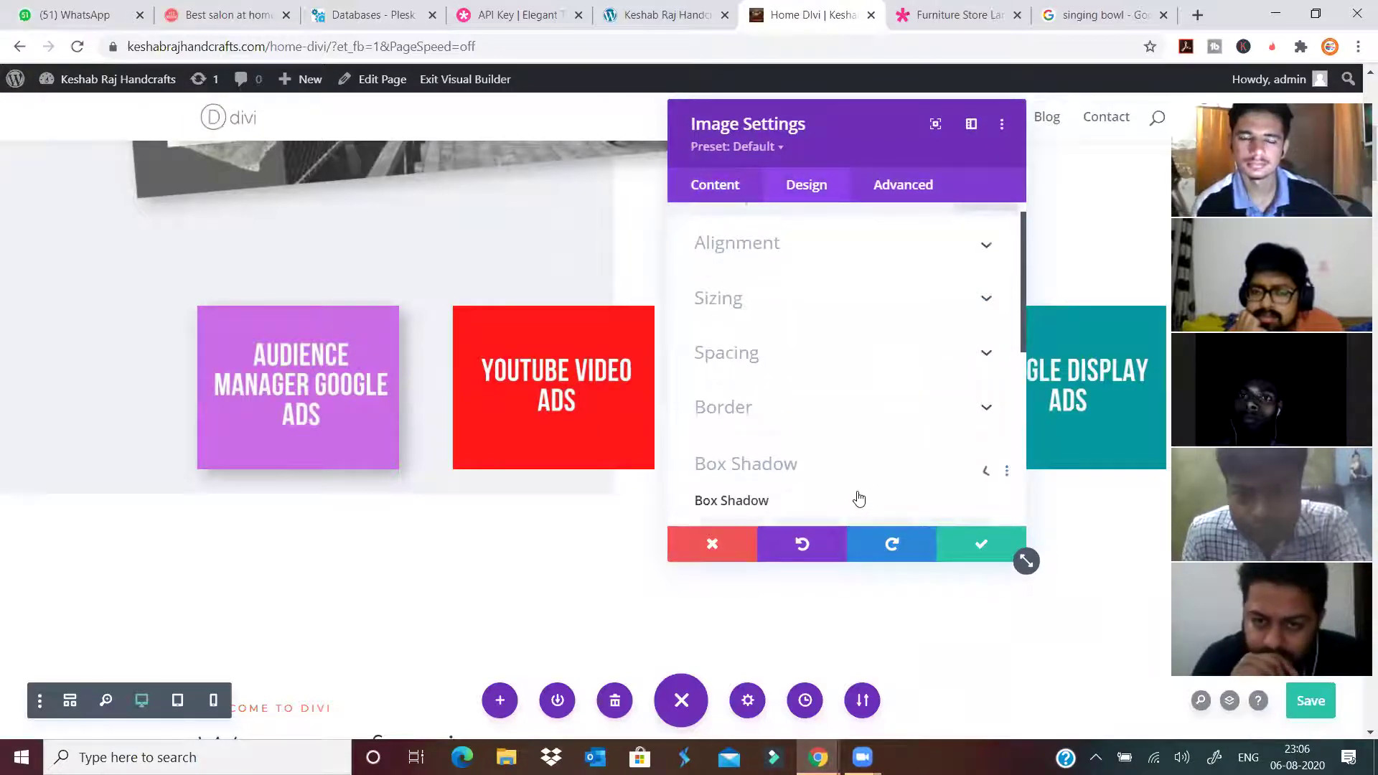
left_click(882, 316)
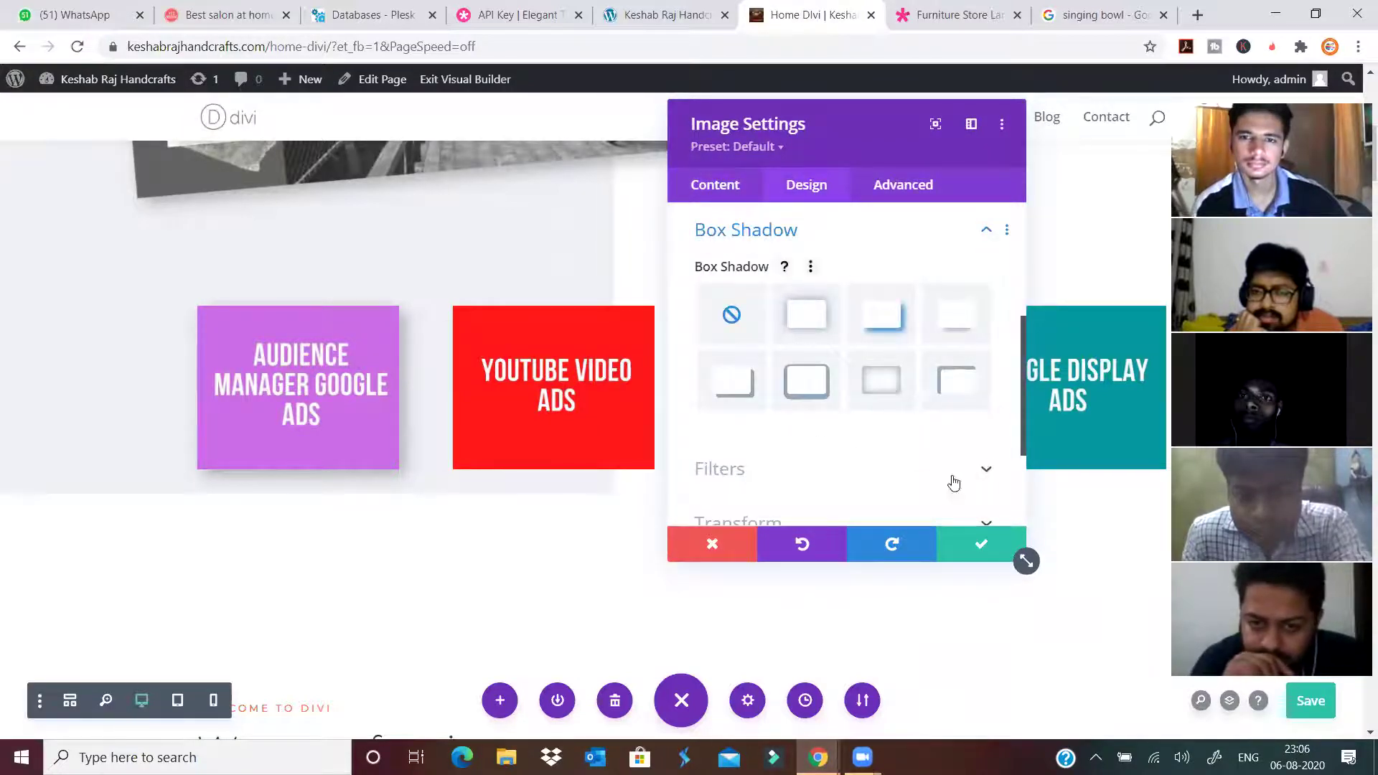
left_click(981, 549)
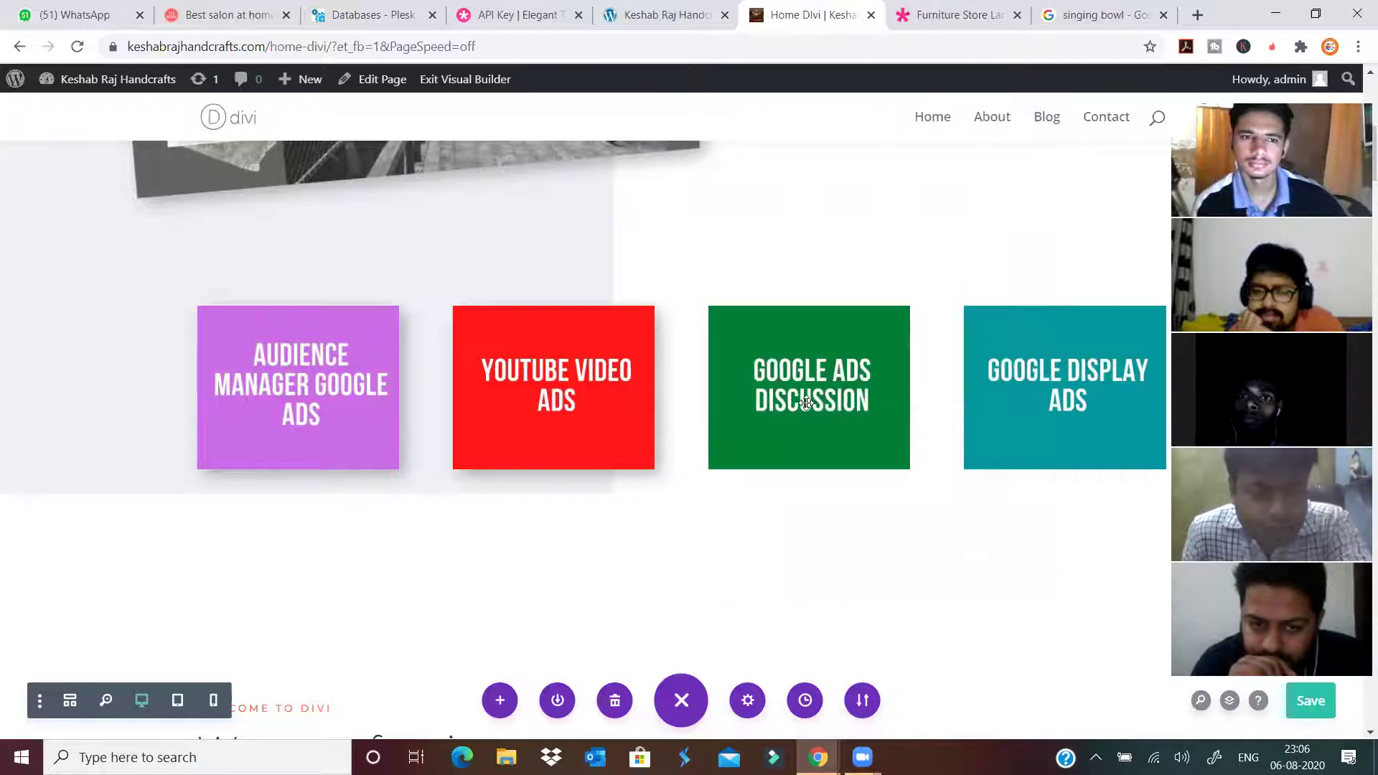
Apply the same offset lower-right box shadow preset to the Google Ads Discussion image and save the module.
mouse_move(808, 405)
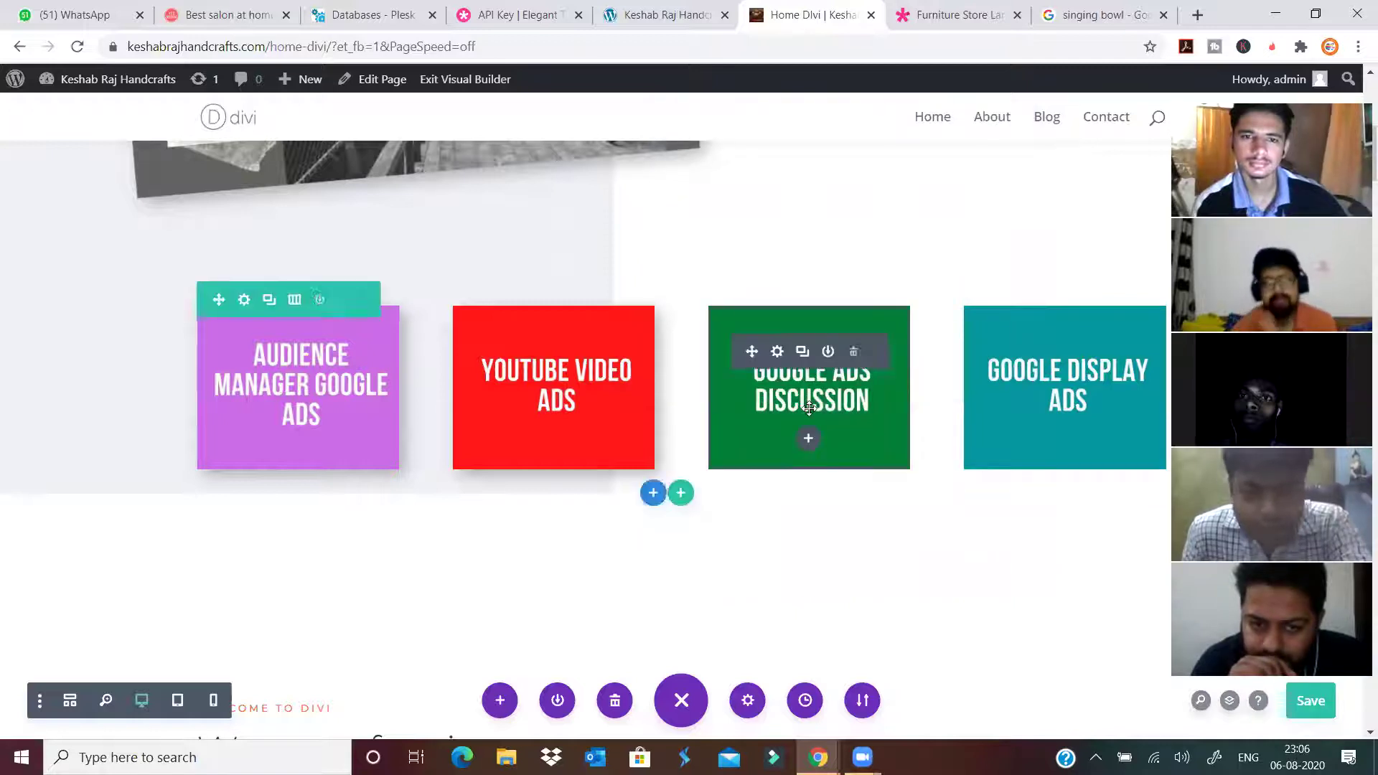
left_click(776, 349)
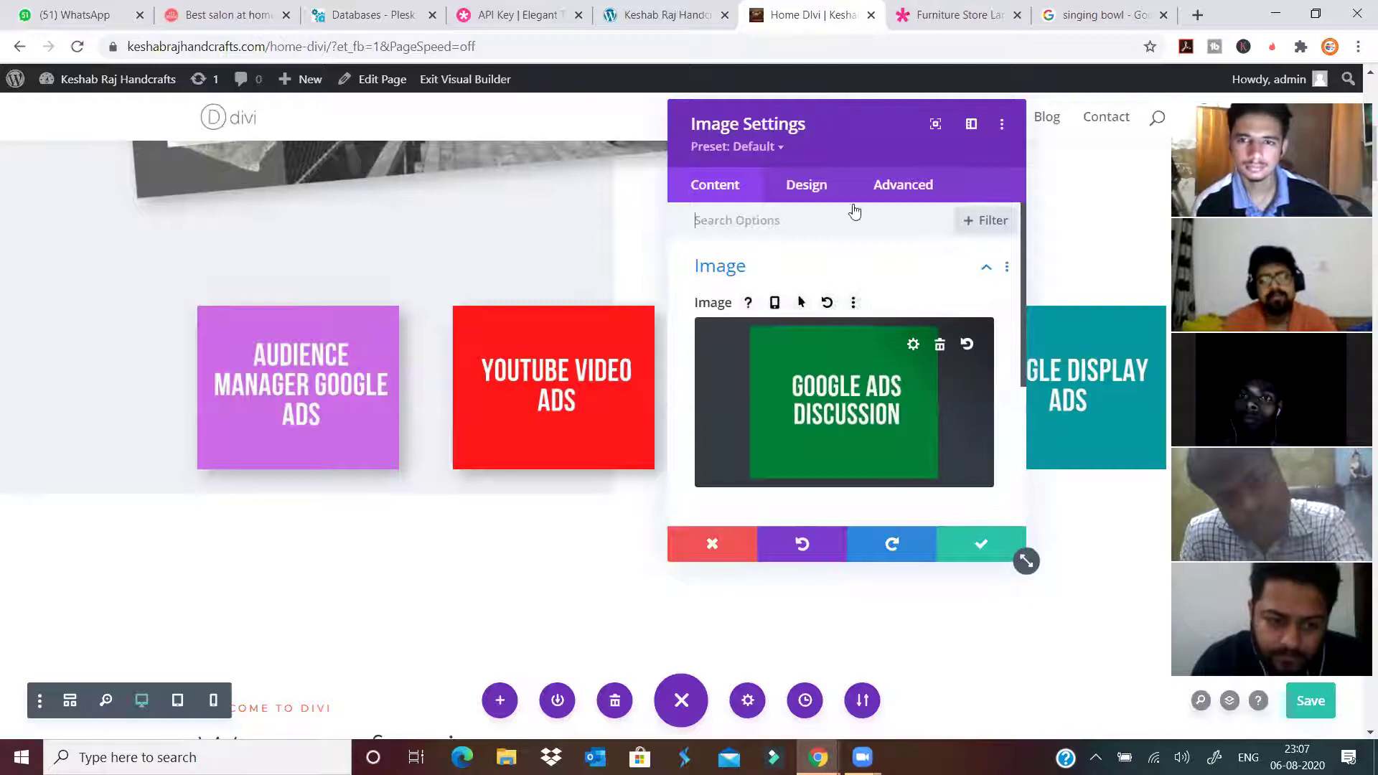
left_click(806, 185)
left_click(802, 488)
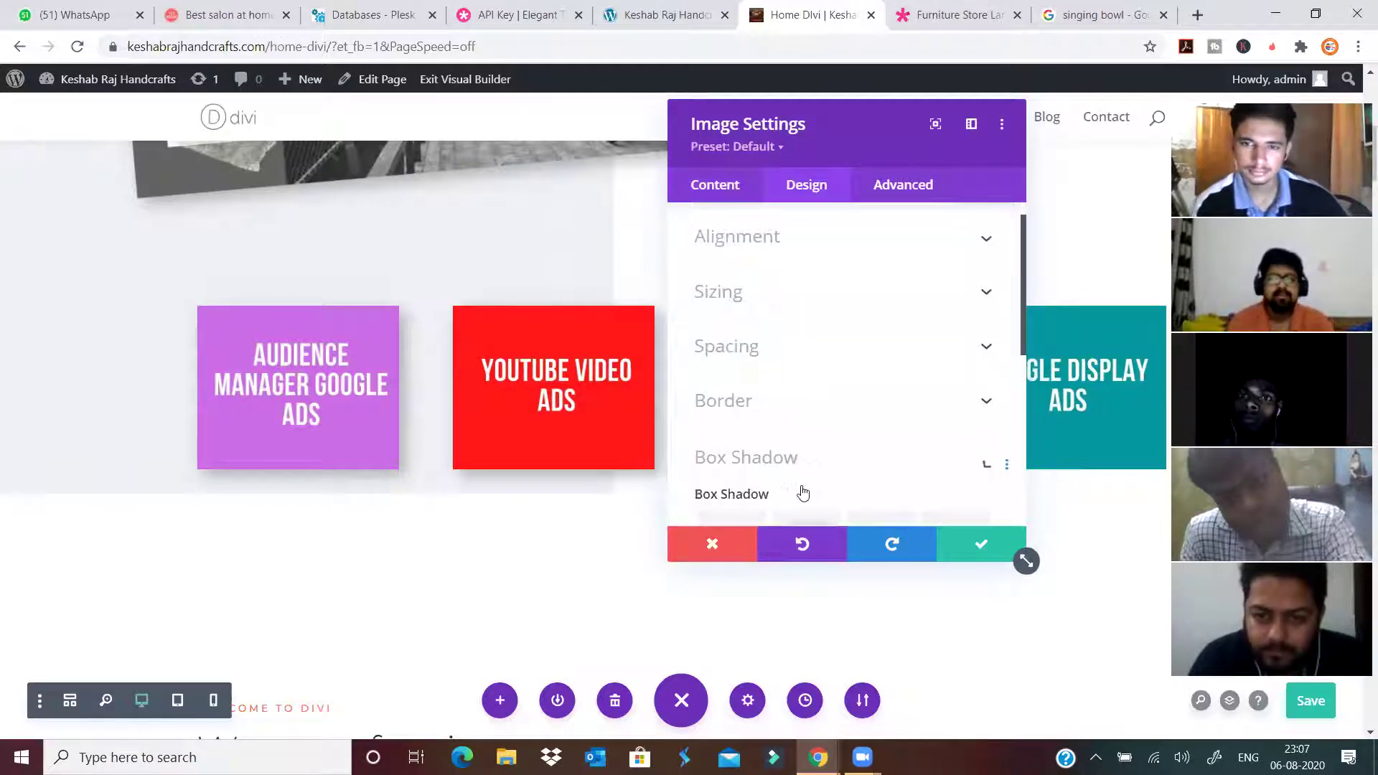
left_click(880, 316)
left_click(978, 543)
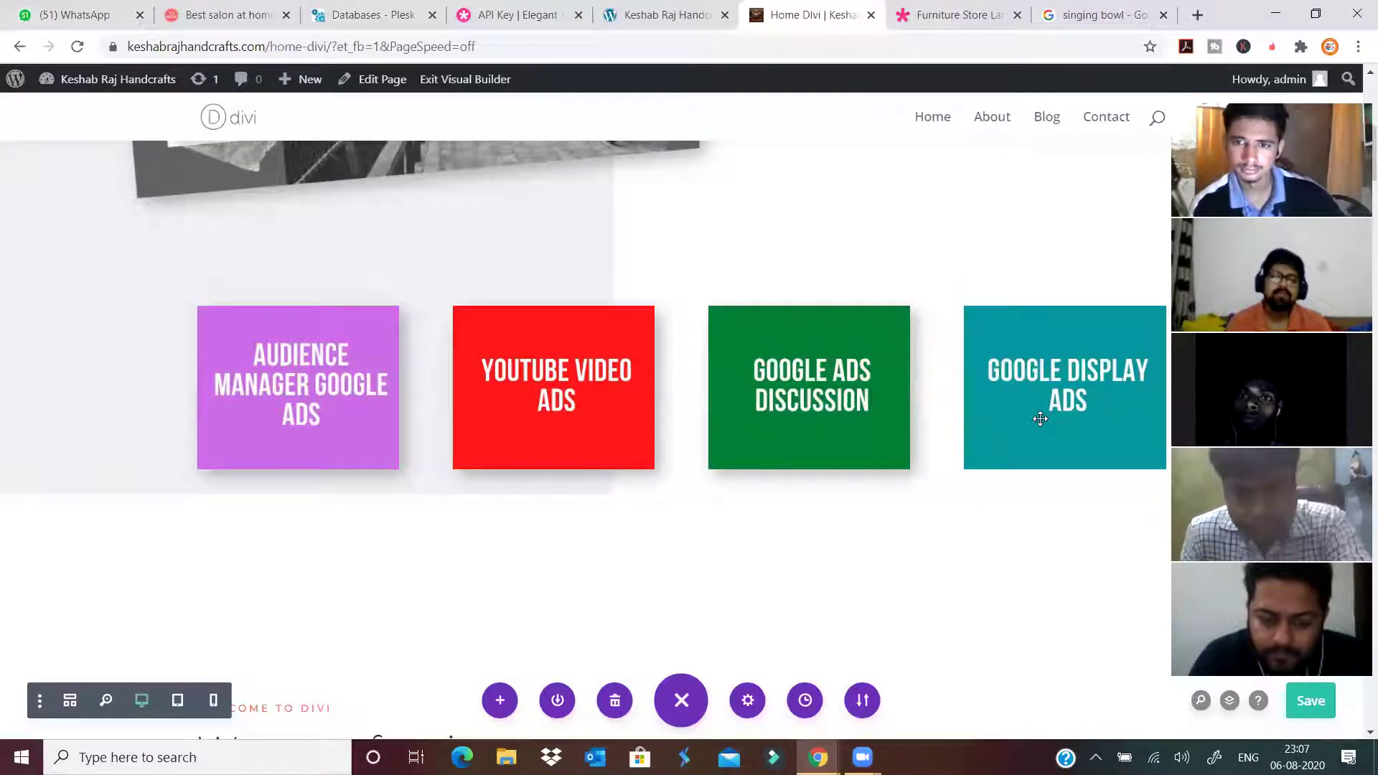
Apply the soft bottom-right drop shadow preset to the Google Display Ads image.
mouse_move(1040, 419)
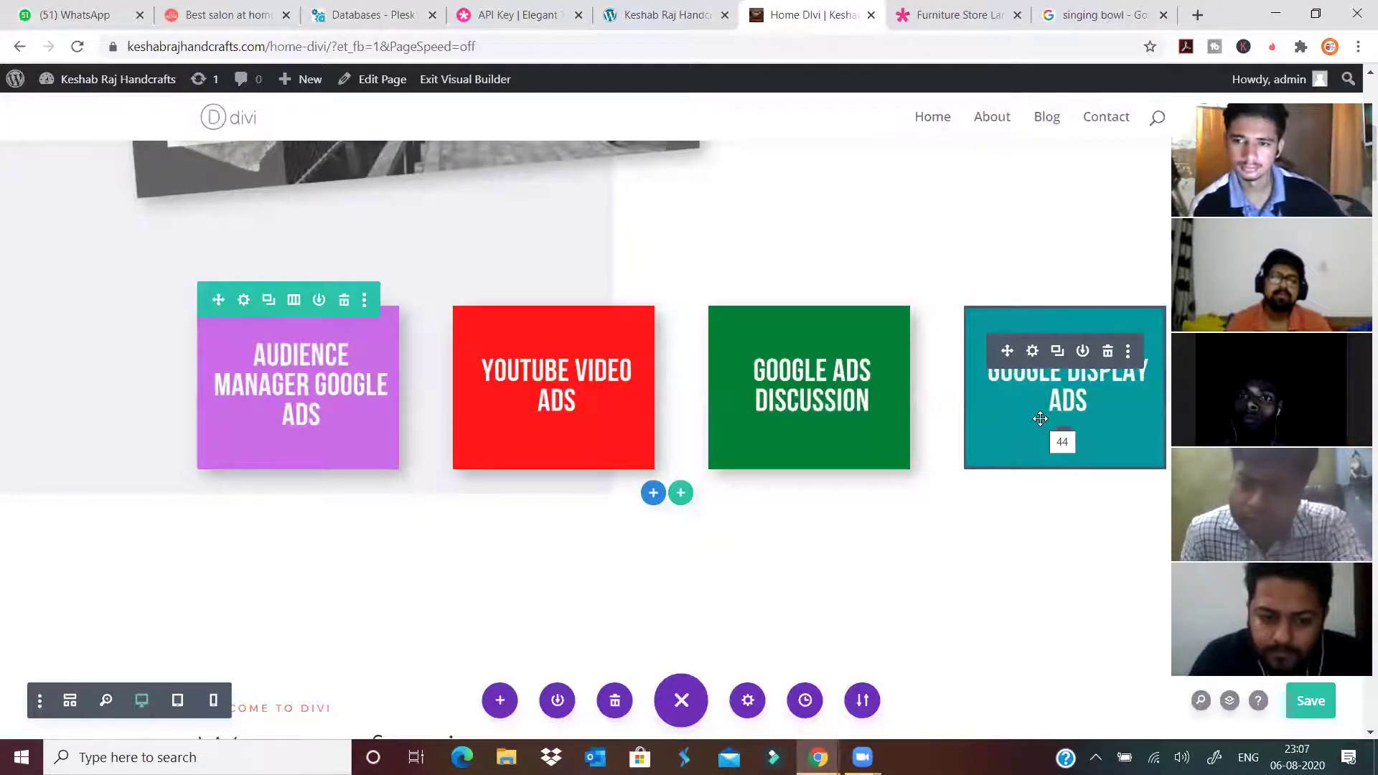
left_click(1032, 350)
left_click(804, 188)
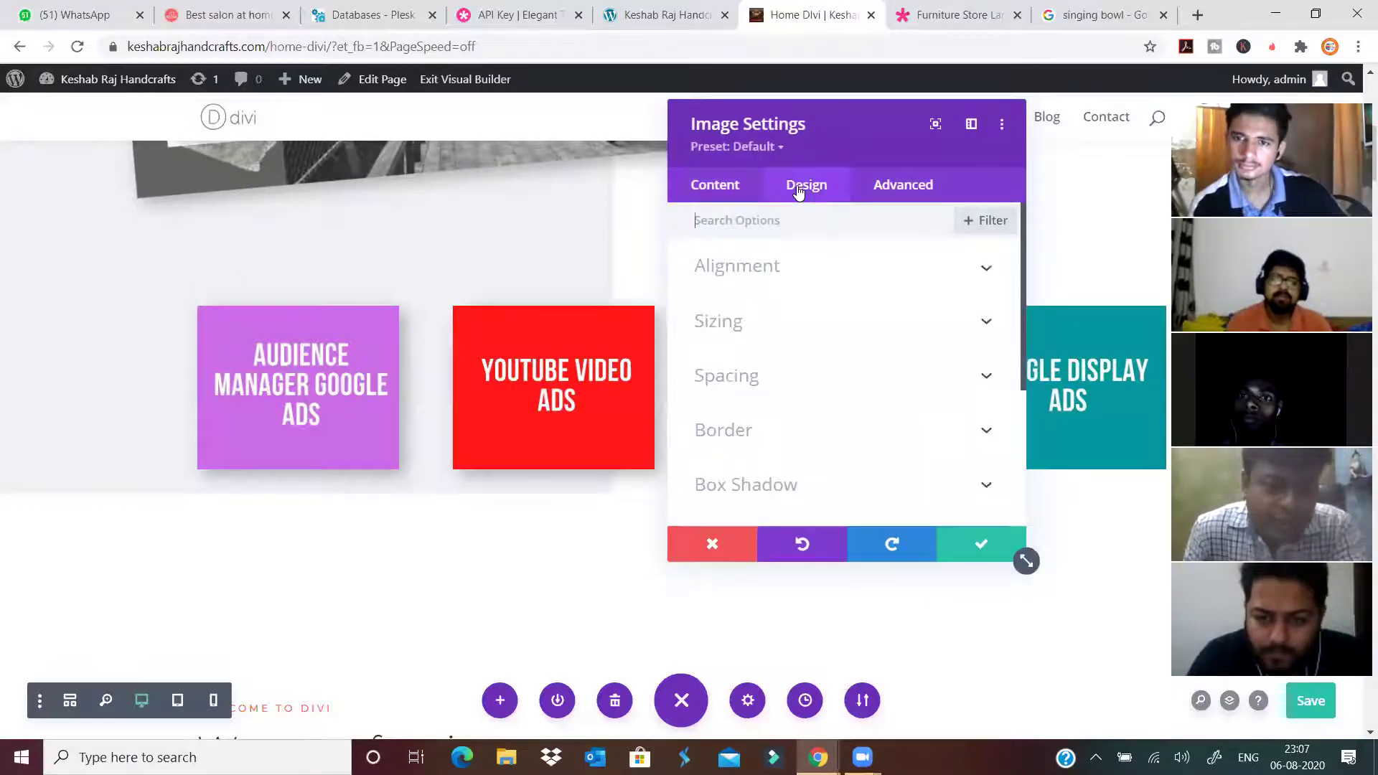
left_click(790, 495)
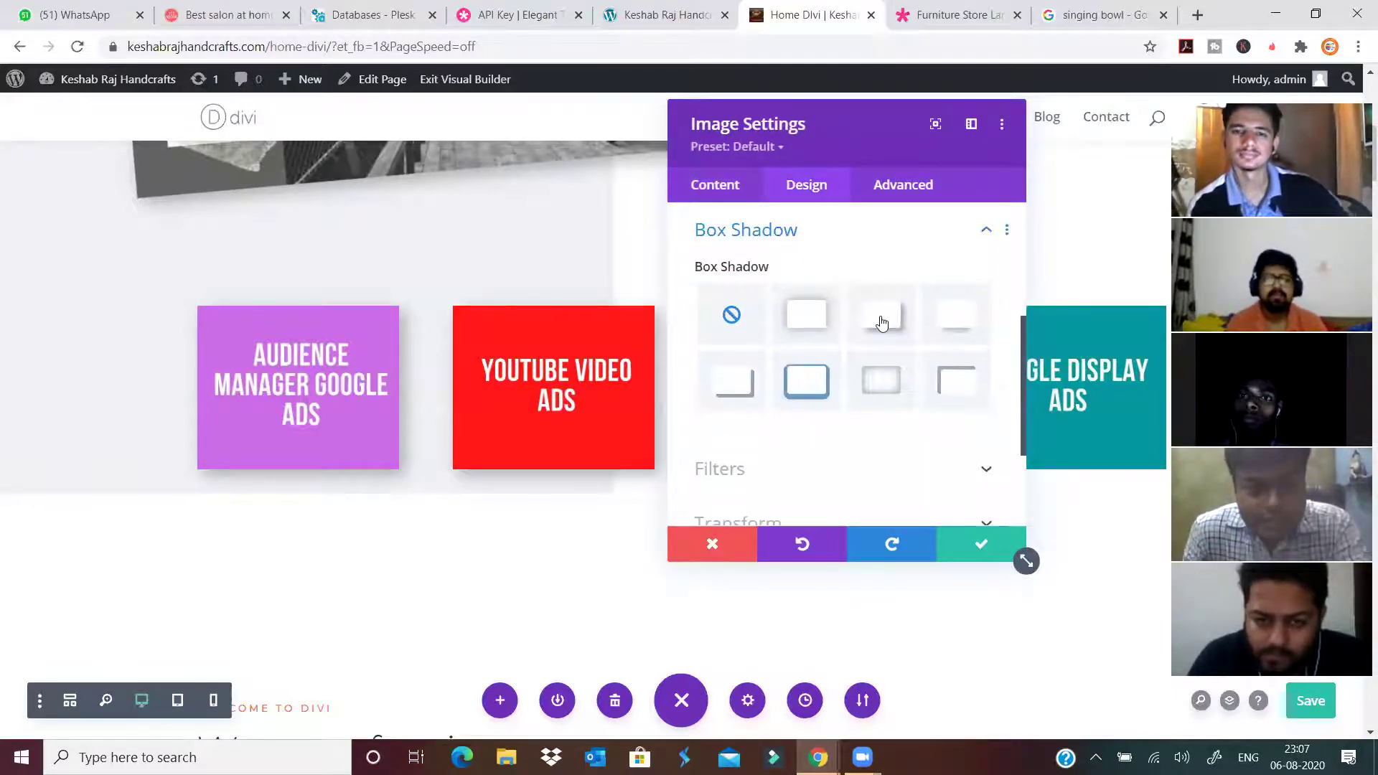
left_click(883, 647)
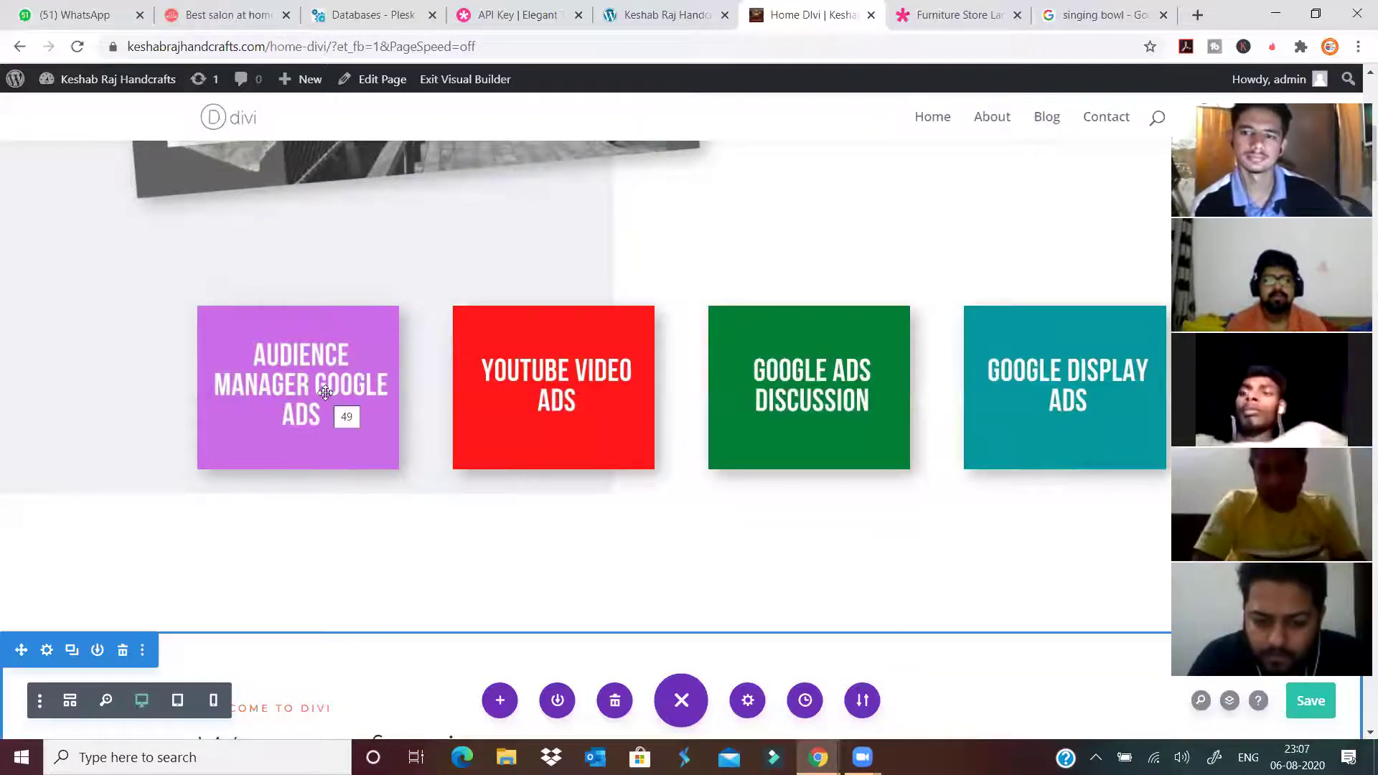
Scale the Audience Manager Google Ads image to 136% with its Transform settings and save the change.
mouse_move(319, 387)
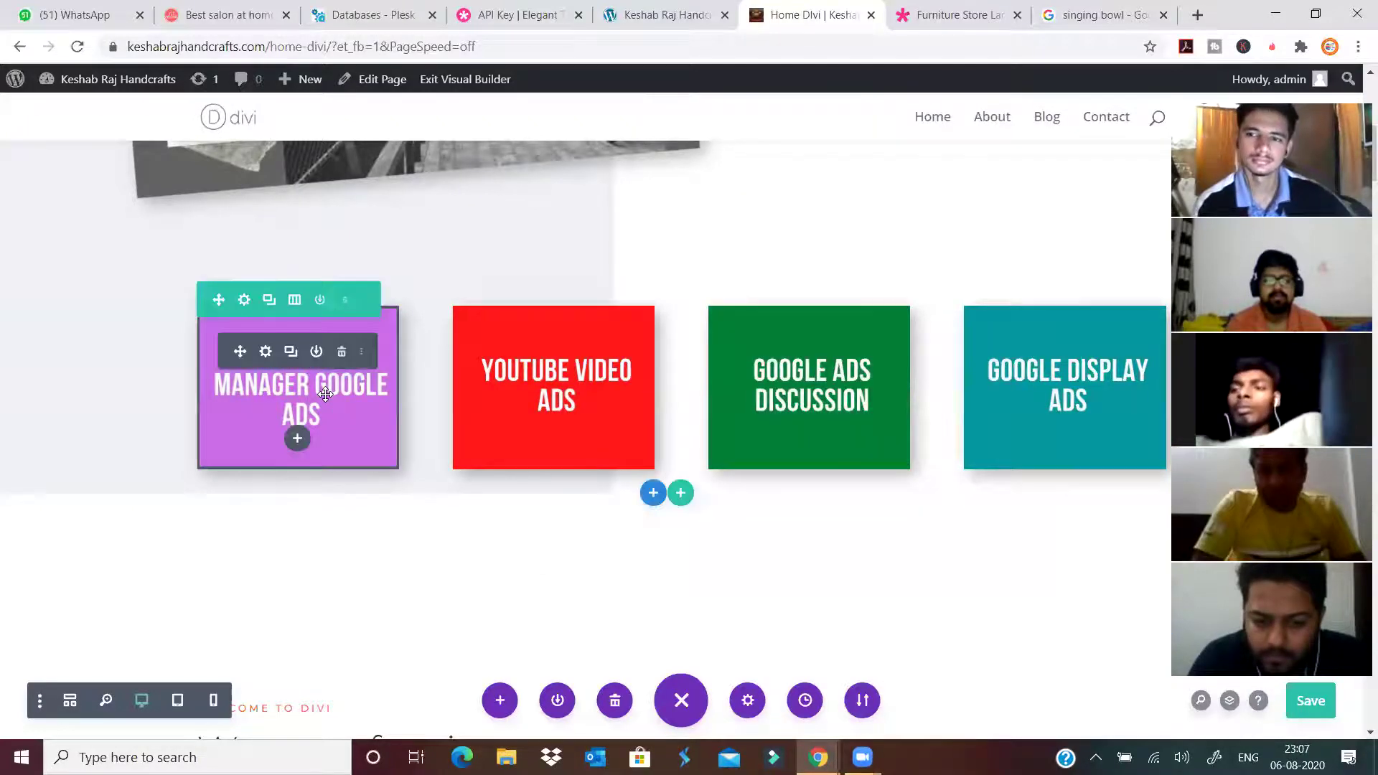
left_click(266, 351)
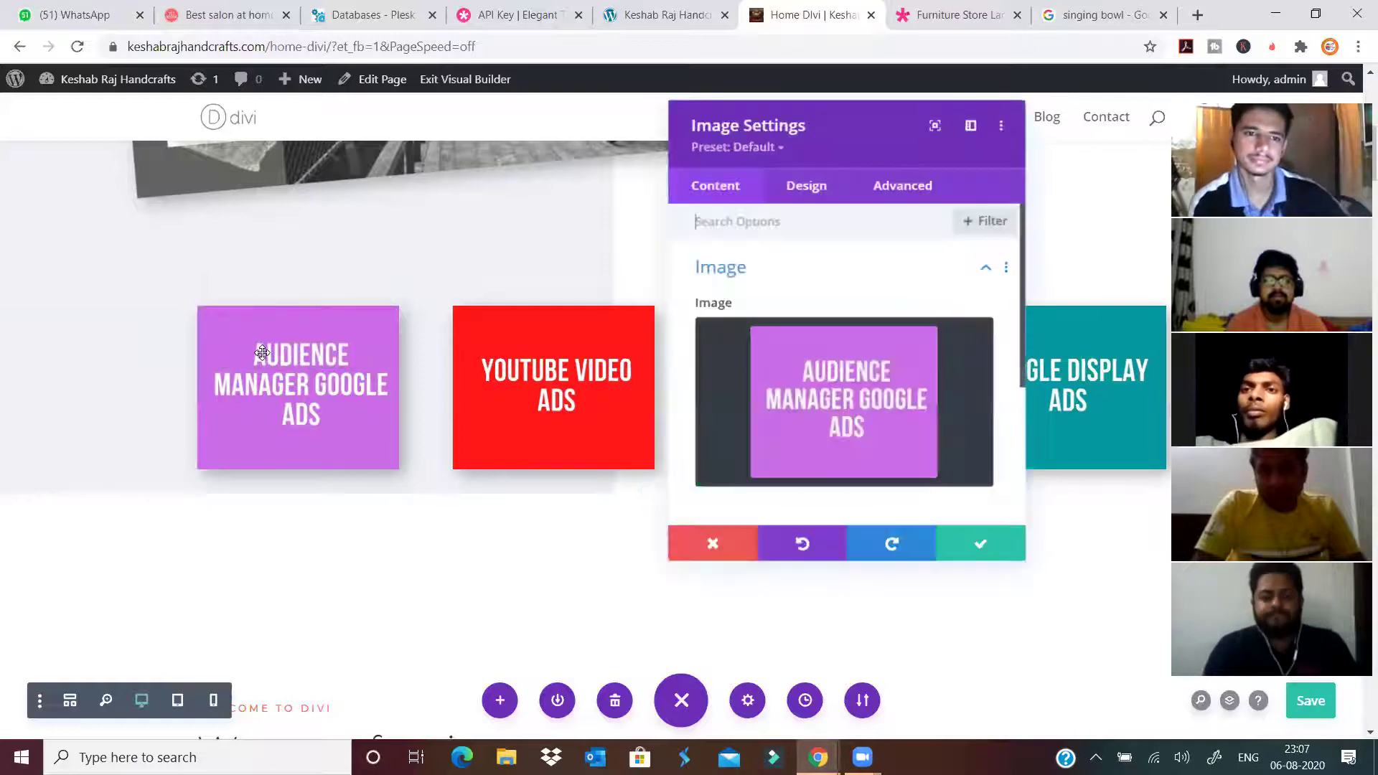
left_click(819, 192)
scroll(850, 344, "down", 3)
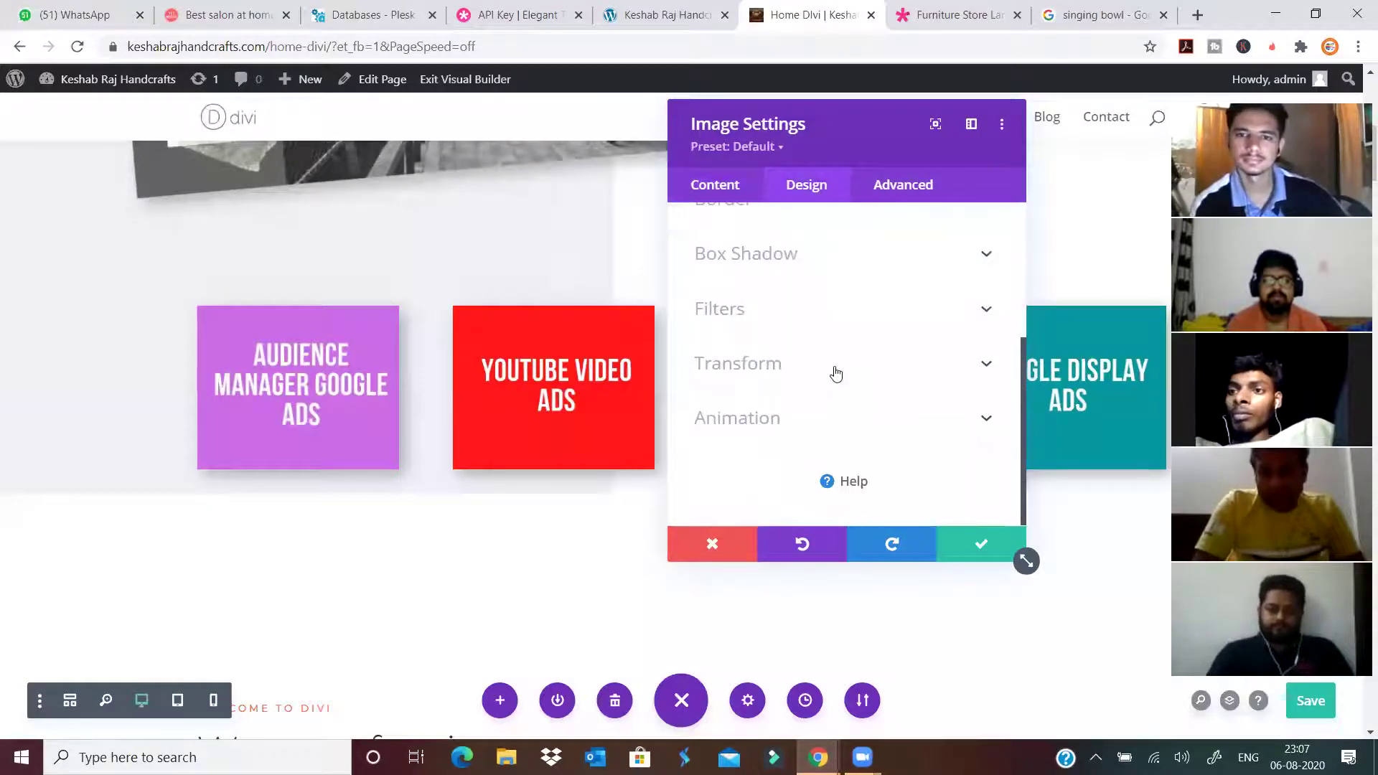
left_click(835, 372)
mouse_move(827, 397)
left_mouse_down()
mouse_move(841, 388)
mouse_move(829, 399)
mouse_move(841, 406)
left_mouse_up()
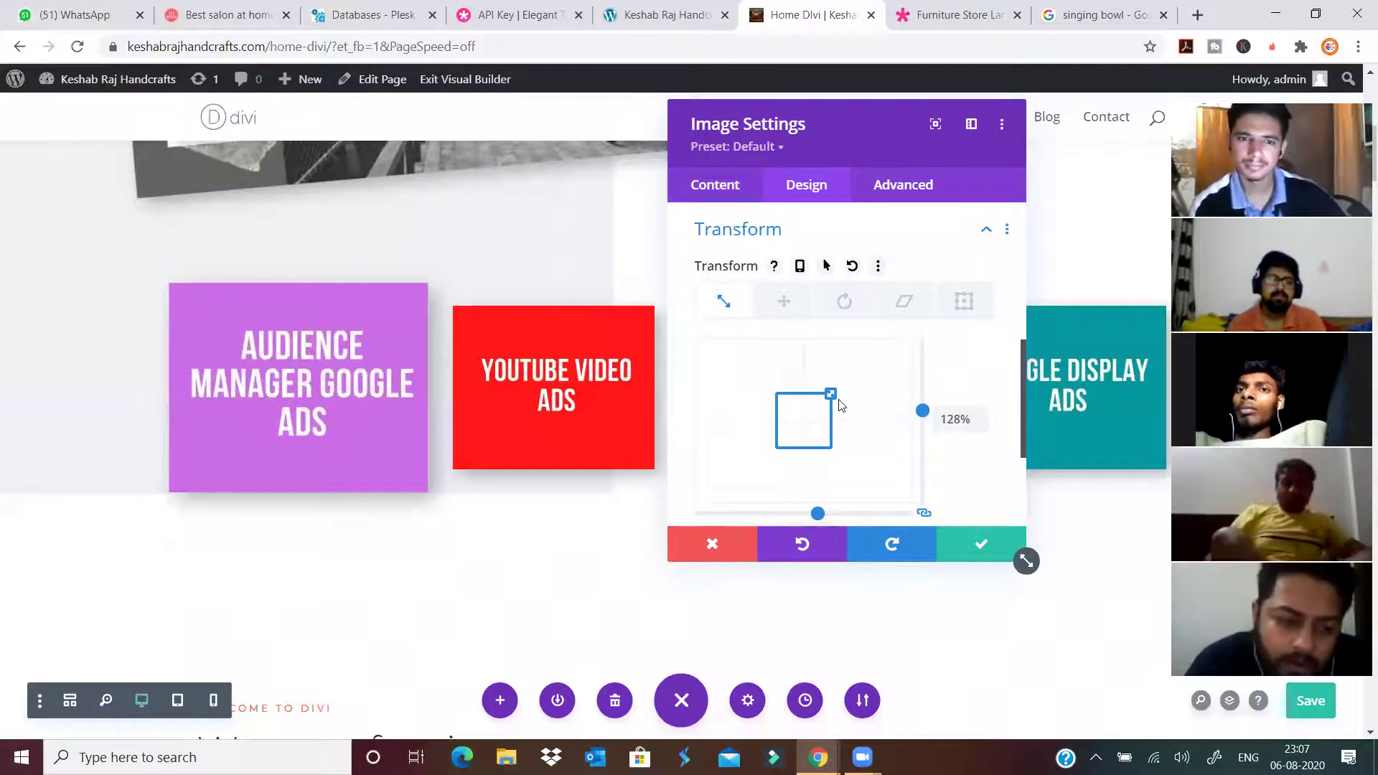
left_click_drag(841, 406, 841, 403)
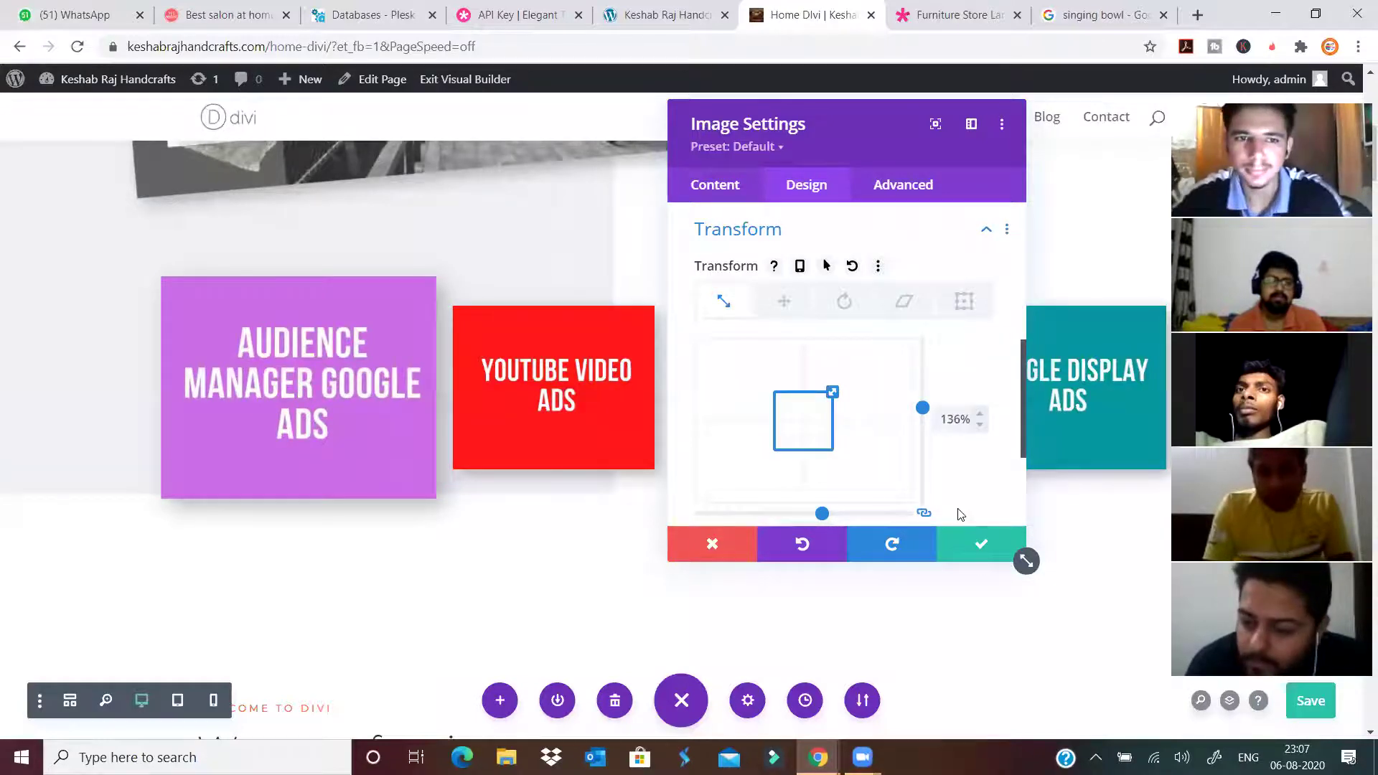
left_click(977, 546)
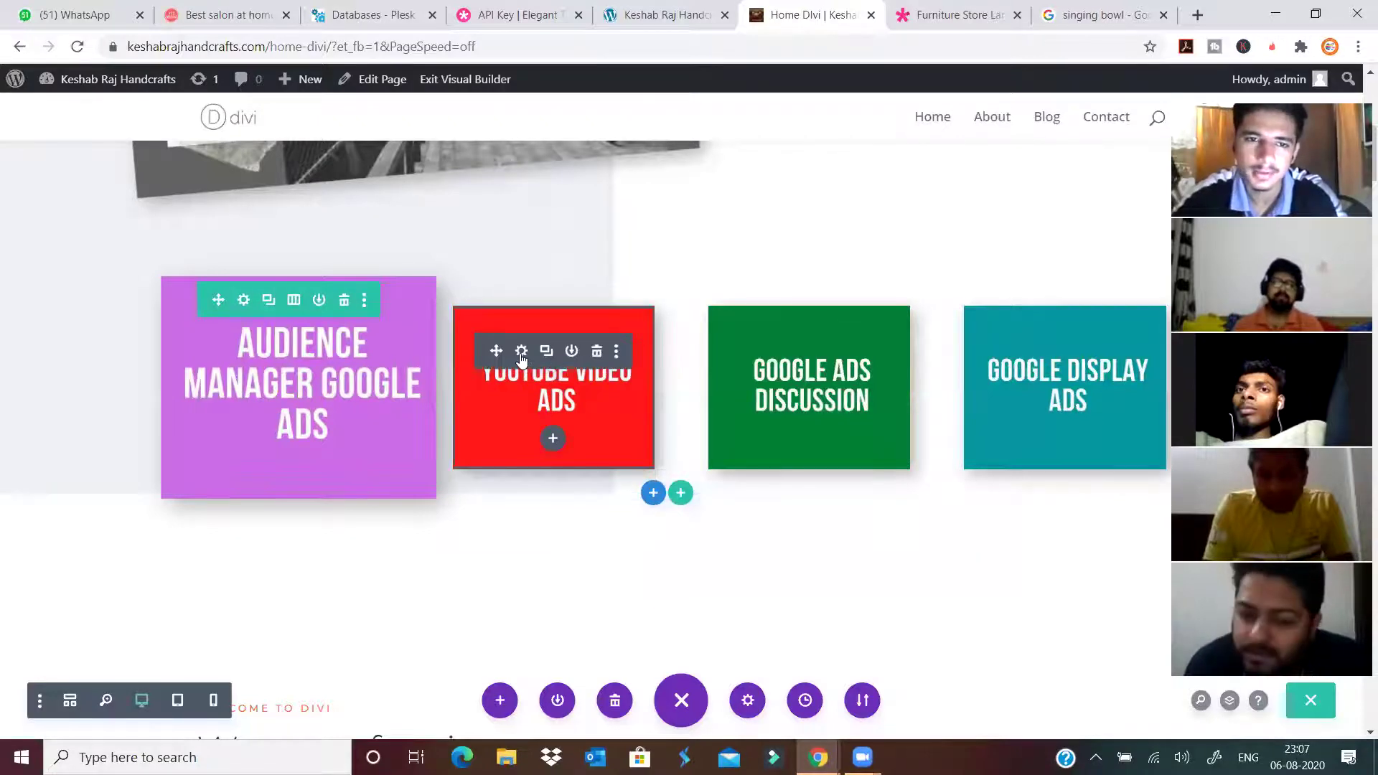
Scale the YouTube Video Ads image to 136% with its Transform settings and save the change.
left_click(519, 352)
left_click(806, 184)
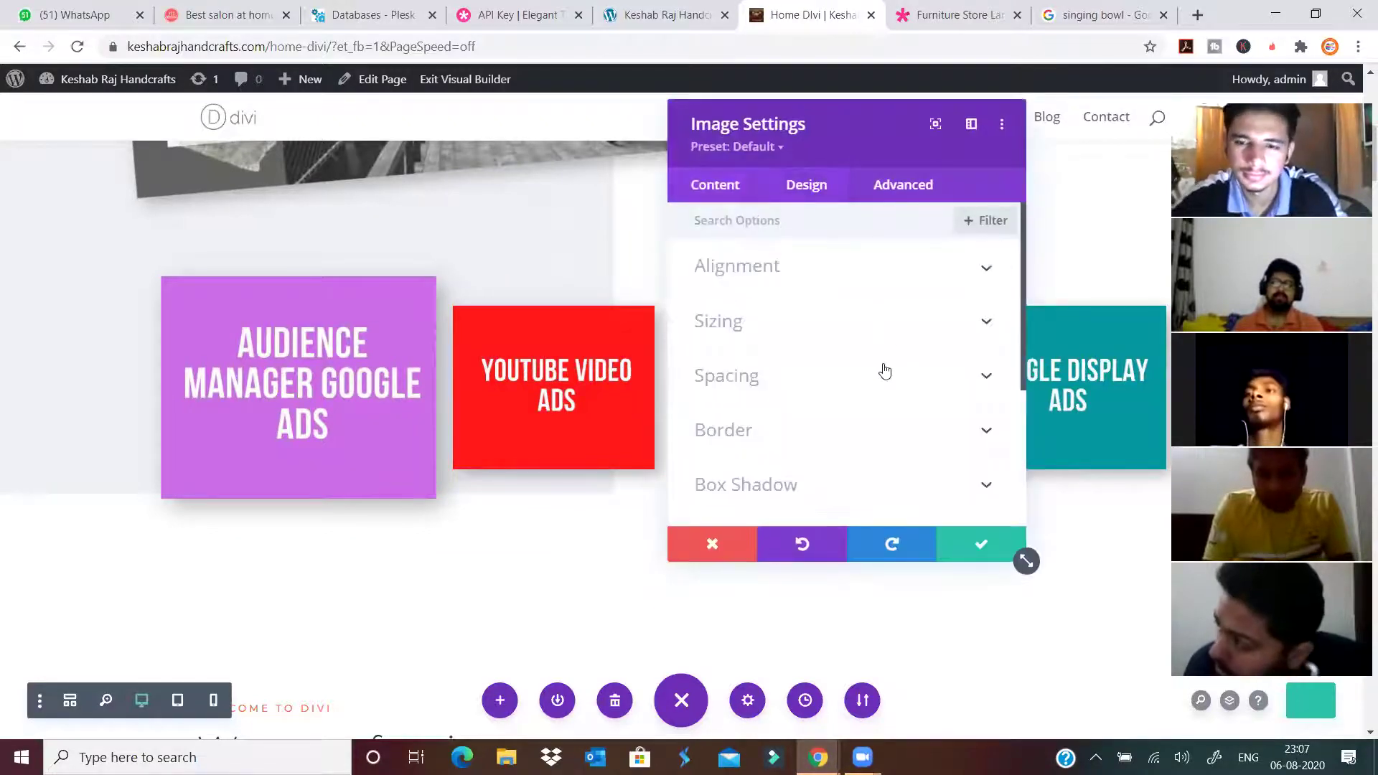
left_click(838, 487)
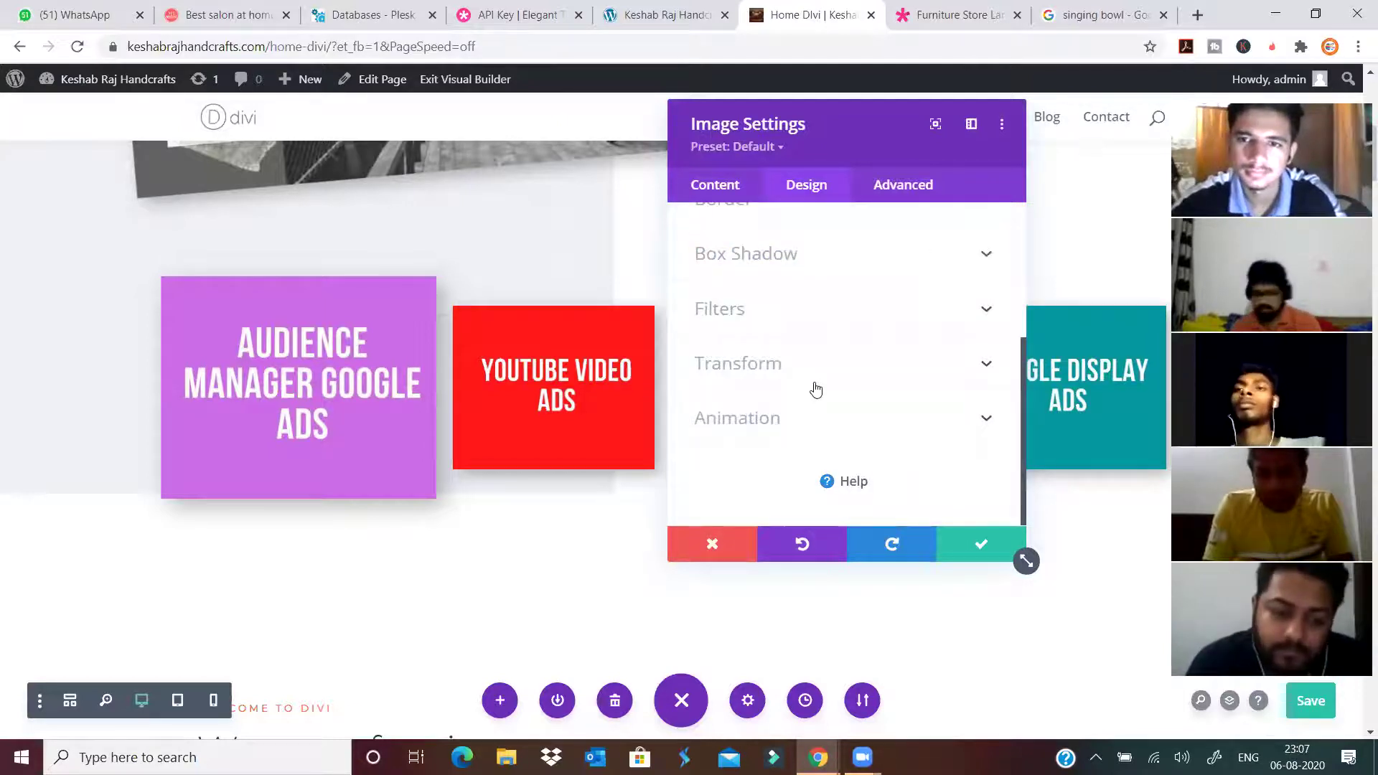
left_click(812, 361)
left_click(946, 421)
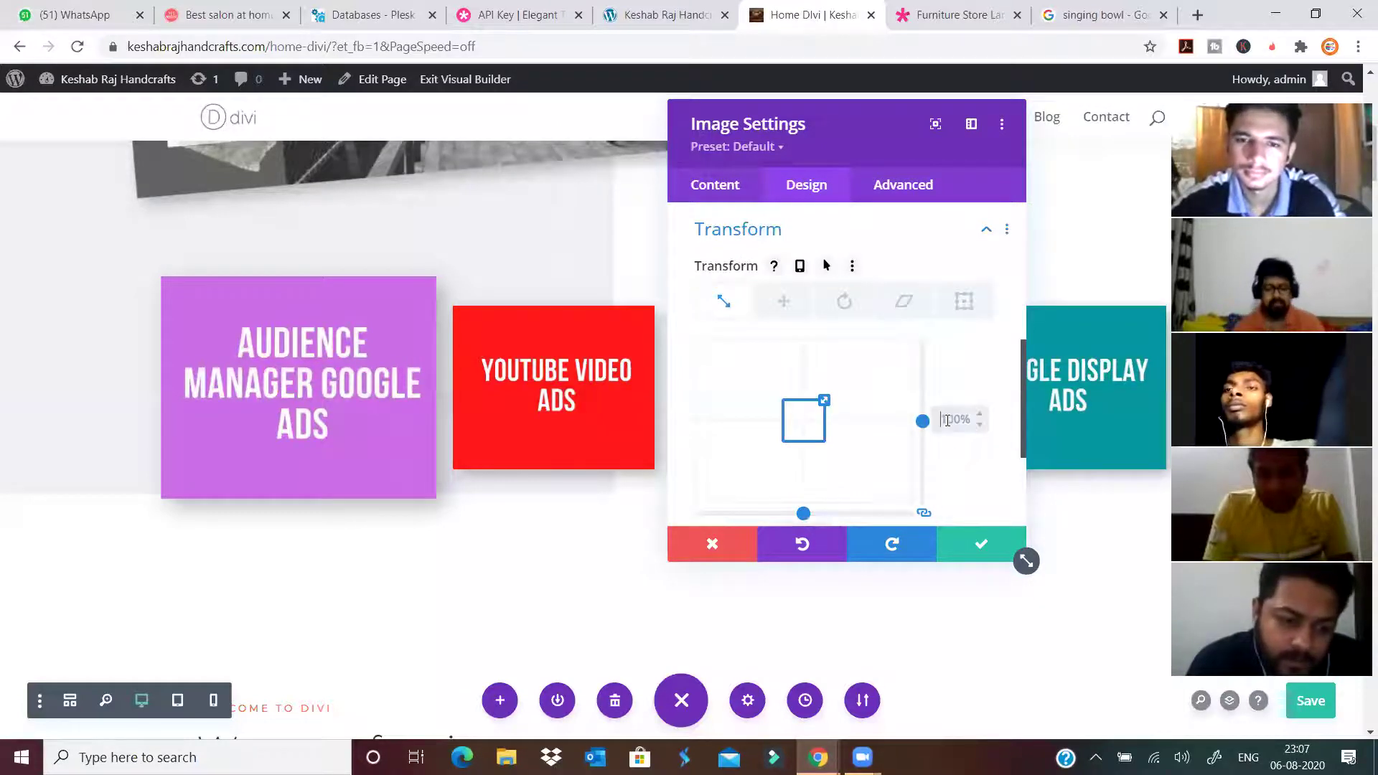
left_click_drag(825, 400, 836, 407)
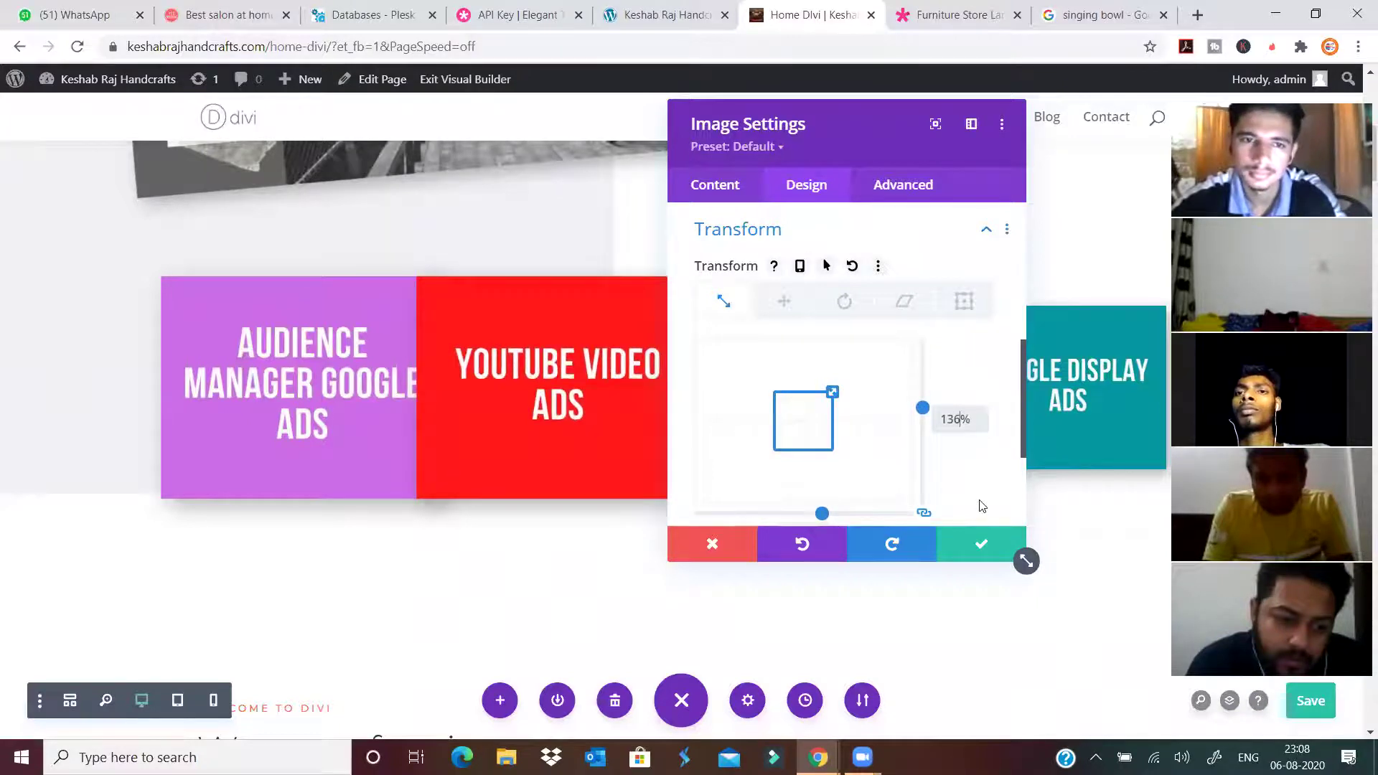
left_click(980, 552)
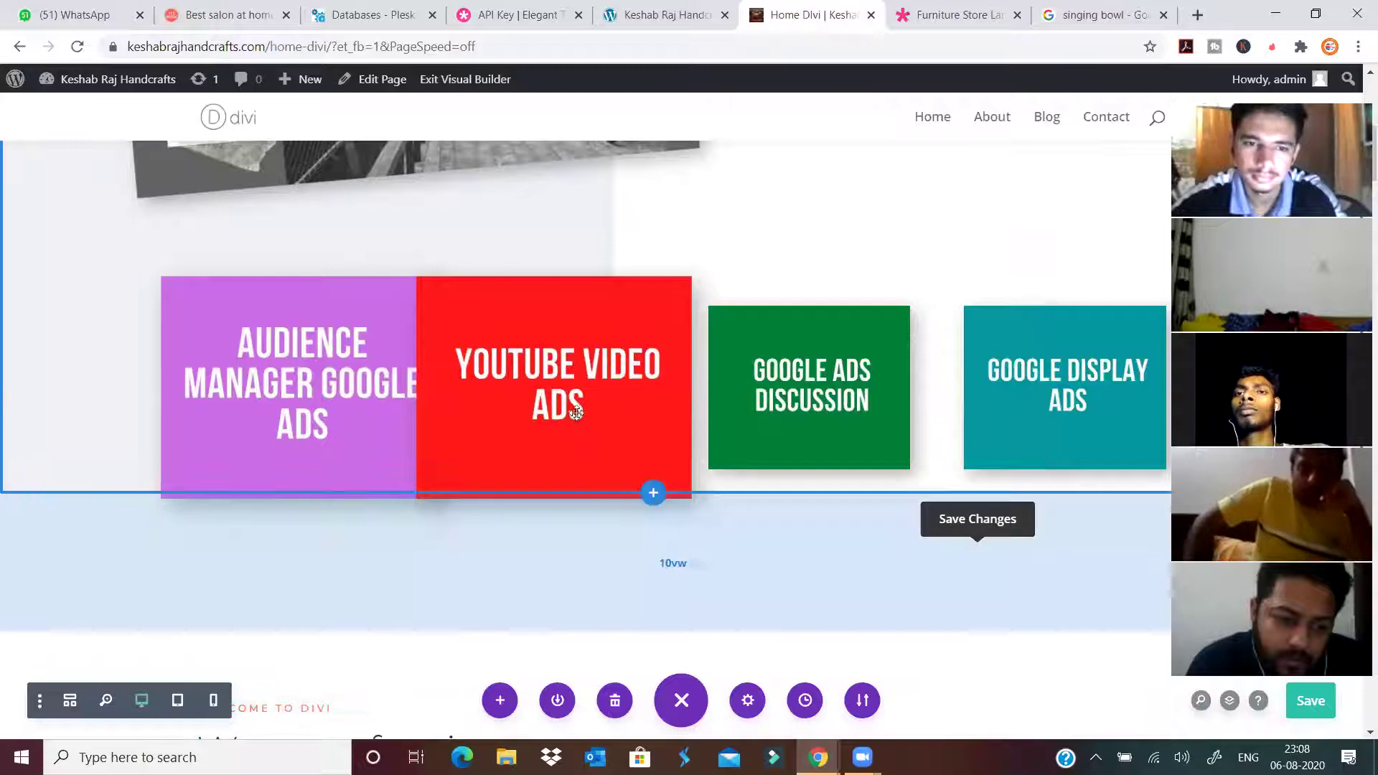
In the YouTube Video Ads image's spacing, set top padding to 0px and link the top-bottom and left-right padding pairs.
left_click(521, 350)
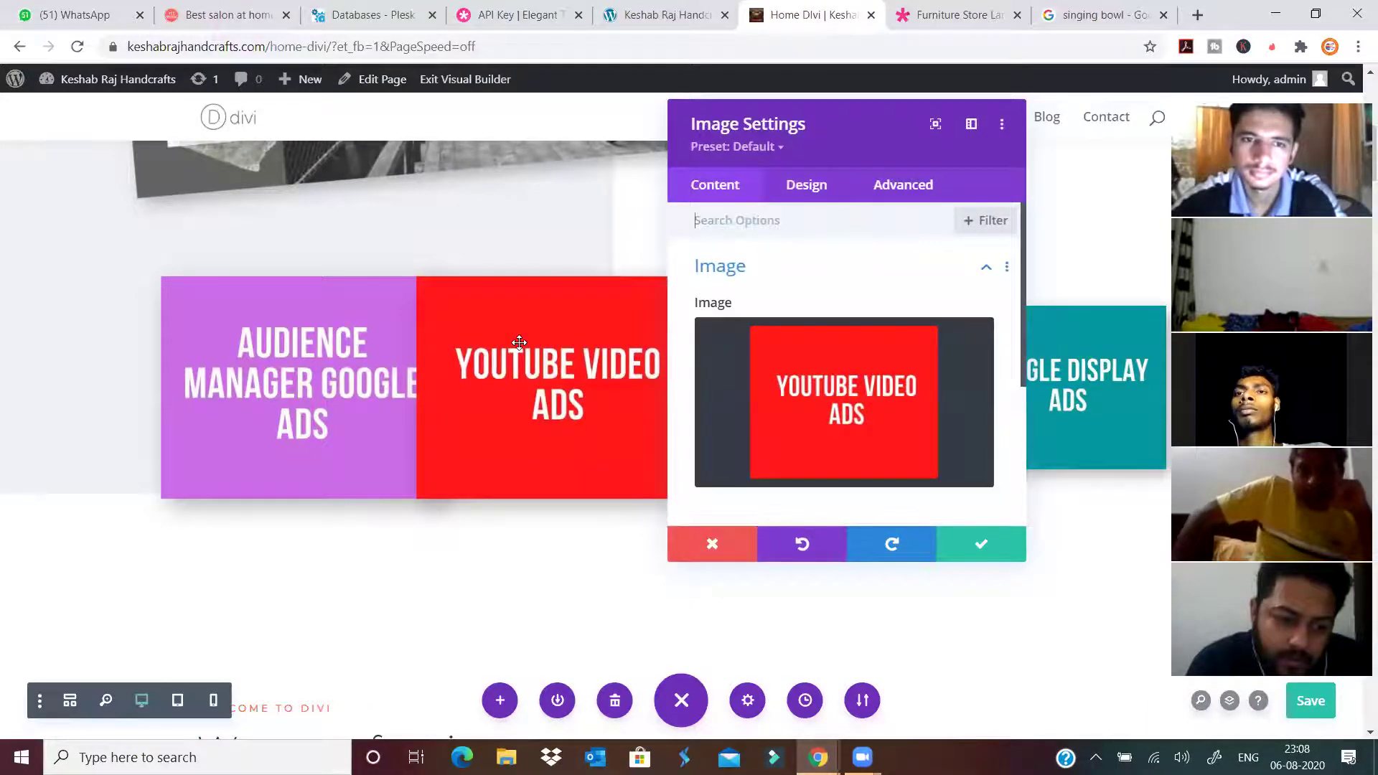
left_click(817, 195)
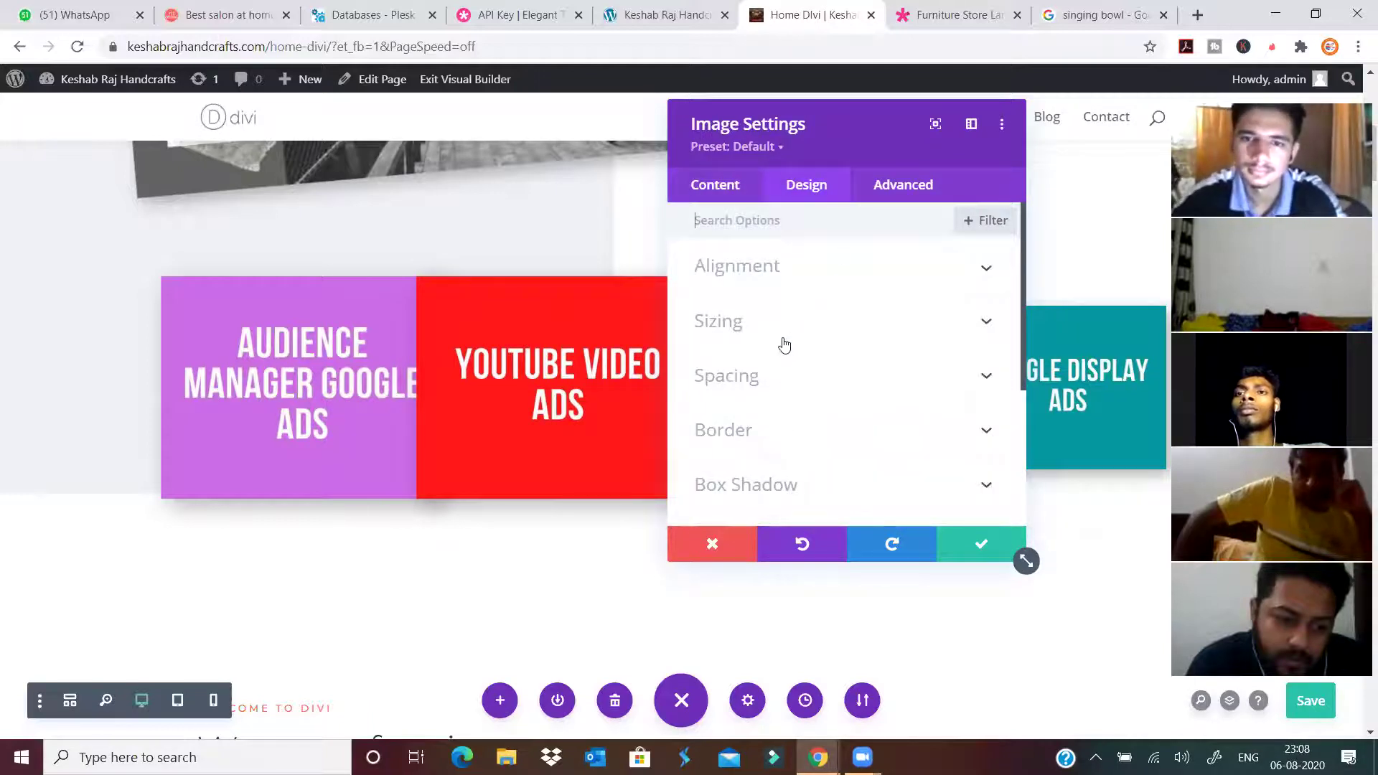
left_click(793, 388)
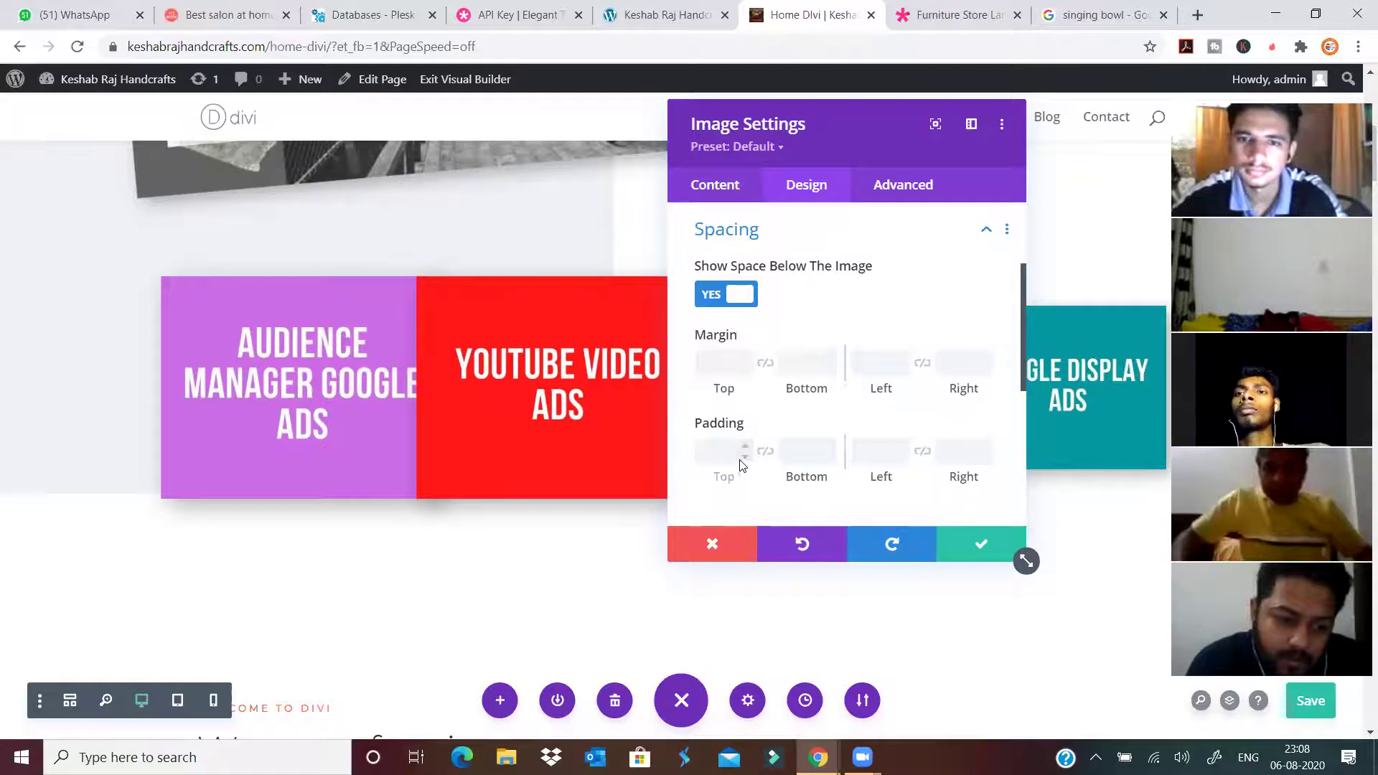
left_click(744, 445)
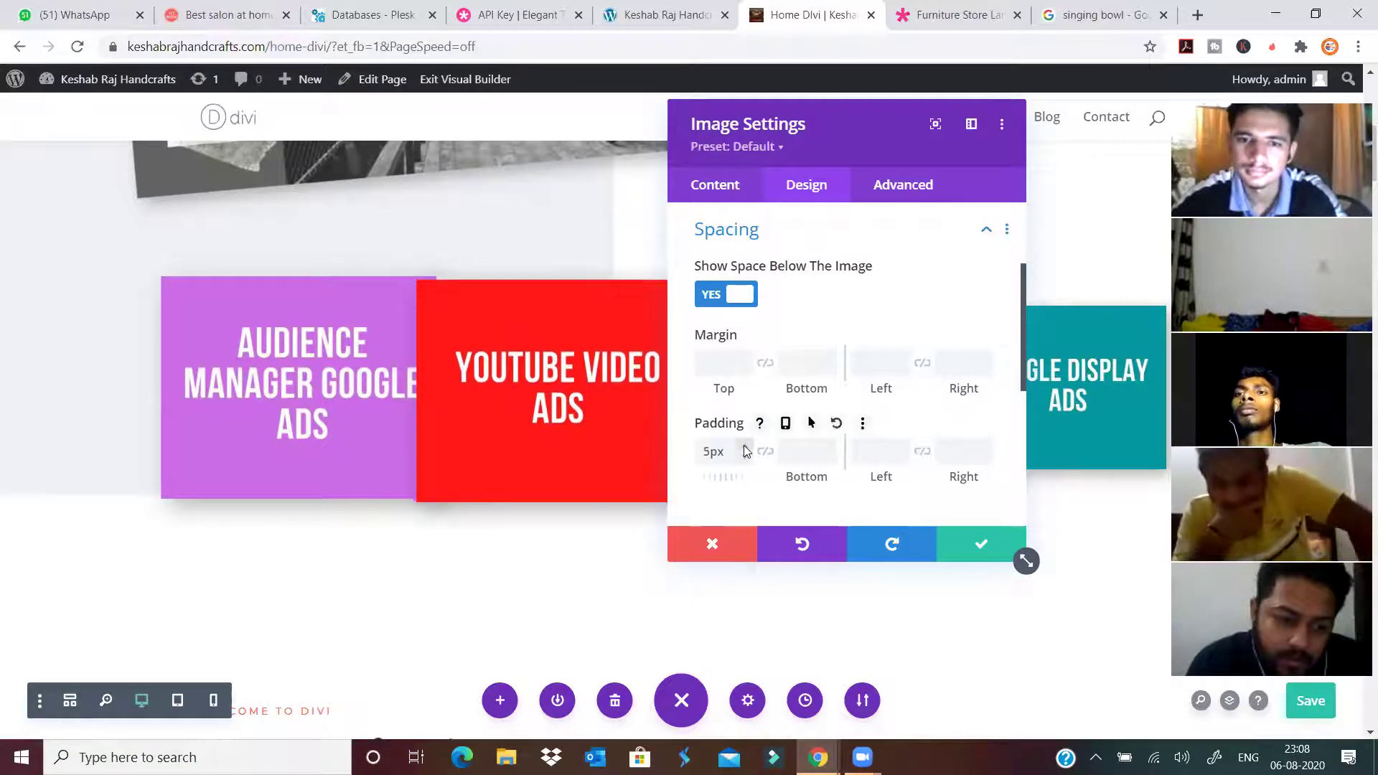
left_click(744, 445)
left_click(746, 456)
left_click(747, 456)
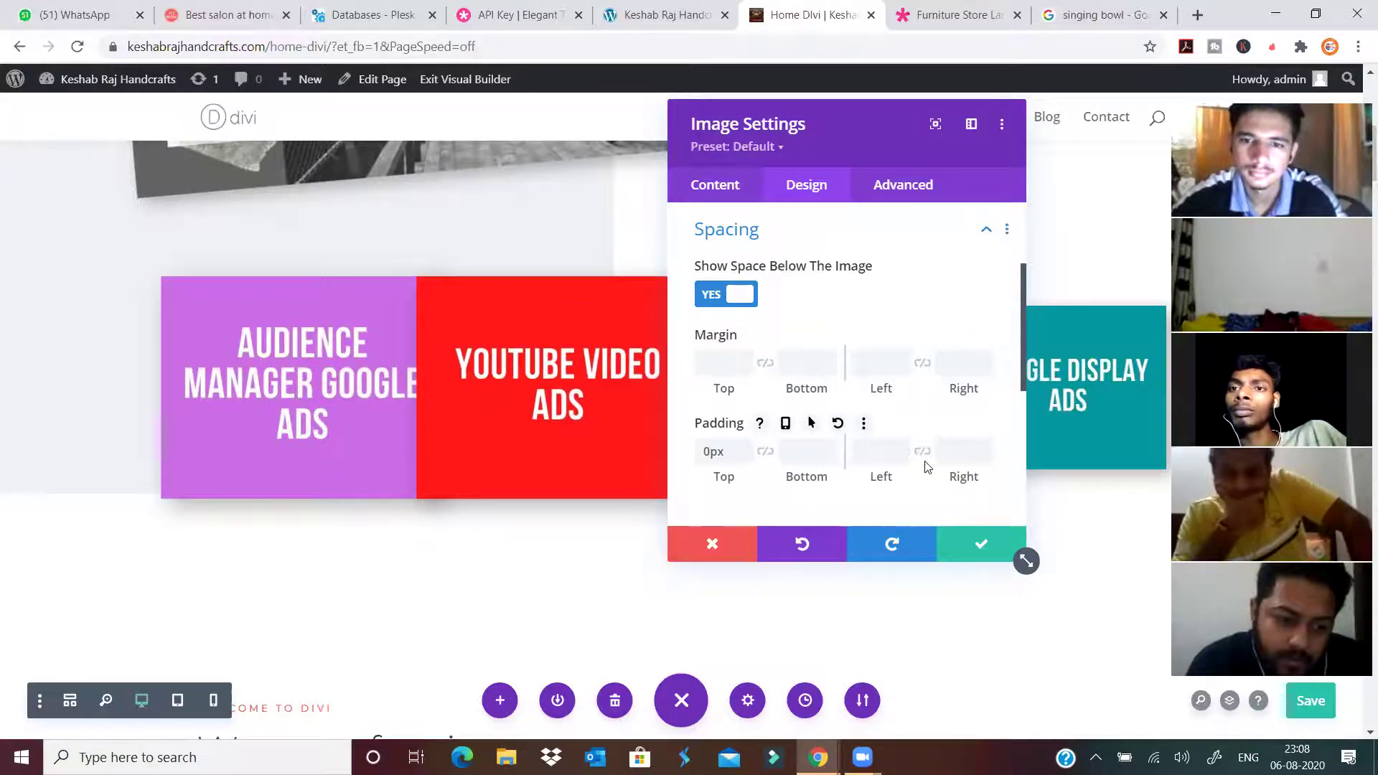
left_click(765, 451)
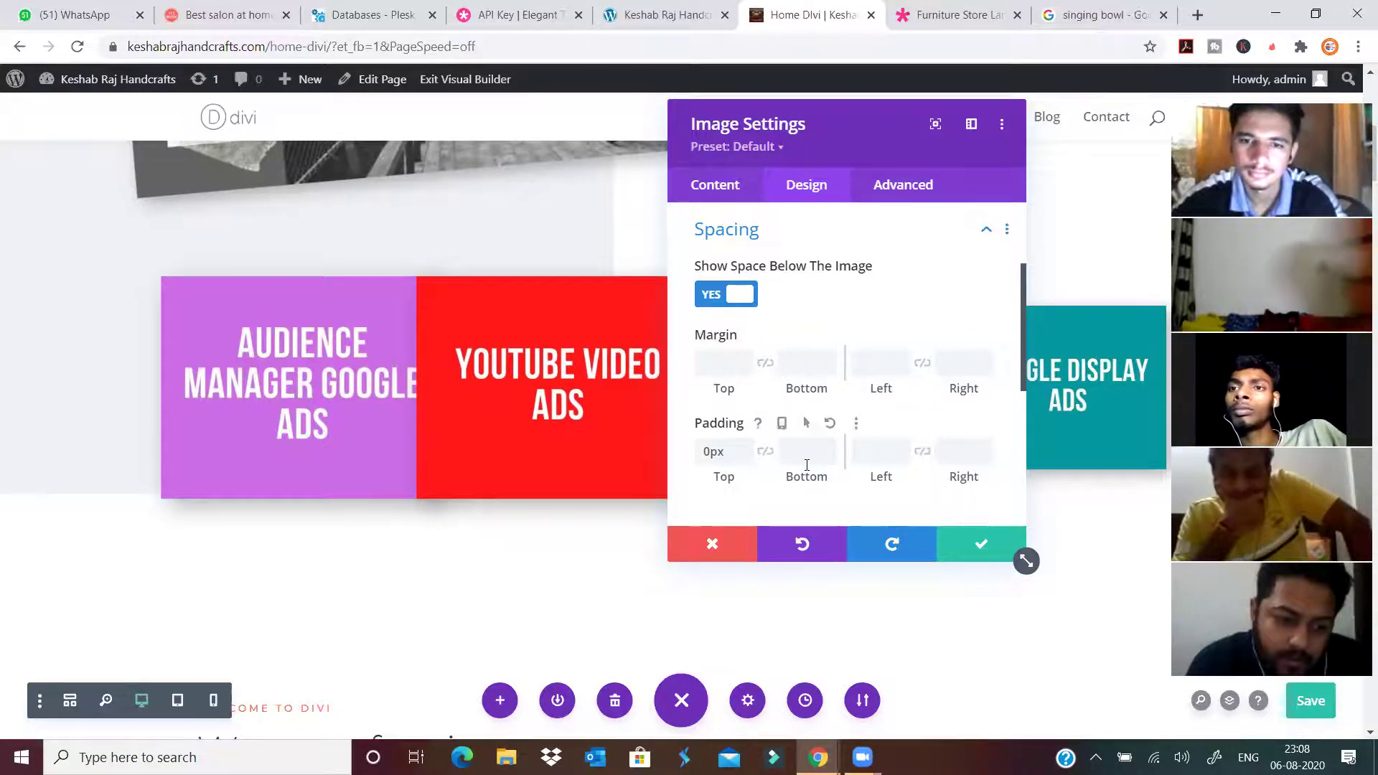
left_click(922, 451)
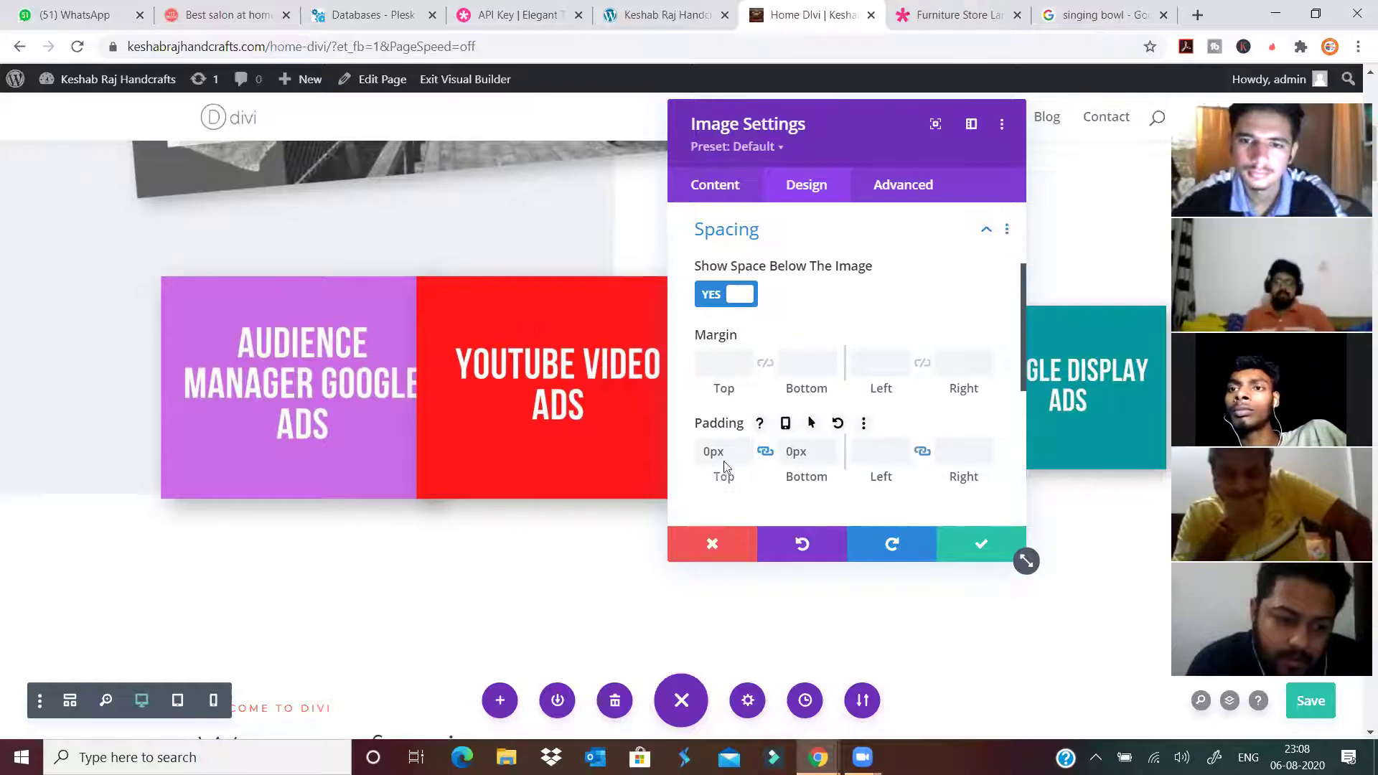
Set the YouTube Video Ads image's linked top and bottom padding to 6px.
left_click(748, 444)
left_click(748, 443)
left_click(748, 443)
left_click(748, 443)
left_click(748, 444)
left_click(748, 444)
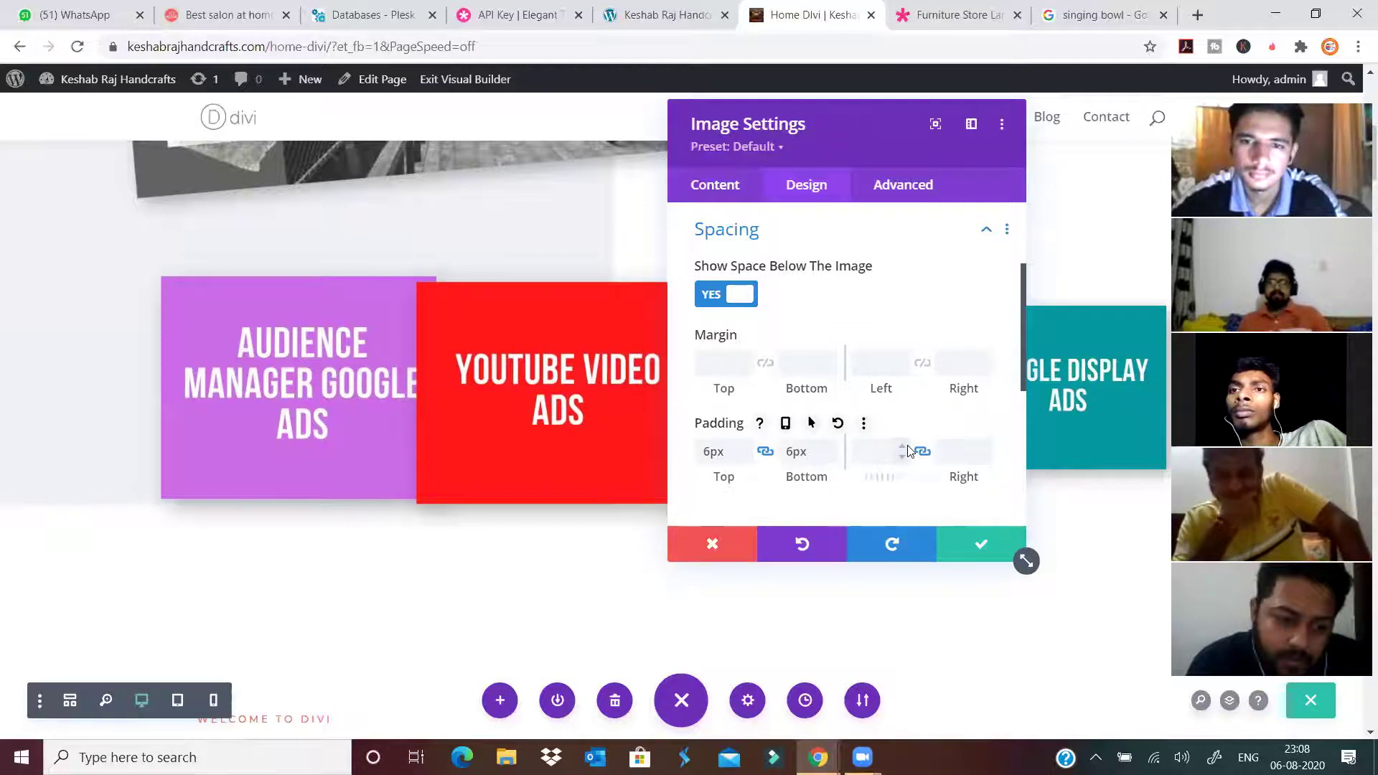
Set the YouTube Video Ads image's linked left and right padding to 28px.
left_click(901, 445)
left_click(902, 445)
left_click(902, 446)
left_click(902, 446)
left_click(902, 446)
left_click(901, 446)
left_click(902, 446)
double_click(902, 446)
double_click(901, 446)
double_click(902, 446)
left_click(901, 445)
double_click(902, 446)
left_click(901, 446)
double_click(902, 446)
double_click(902, 446)
double_click(902, 446)
left_click(901, 446)
double_click(902, 446)
left_click(901, 445)
left_click(902, 446)
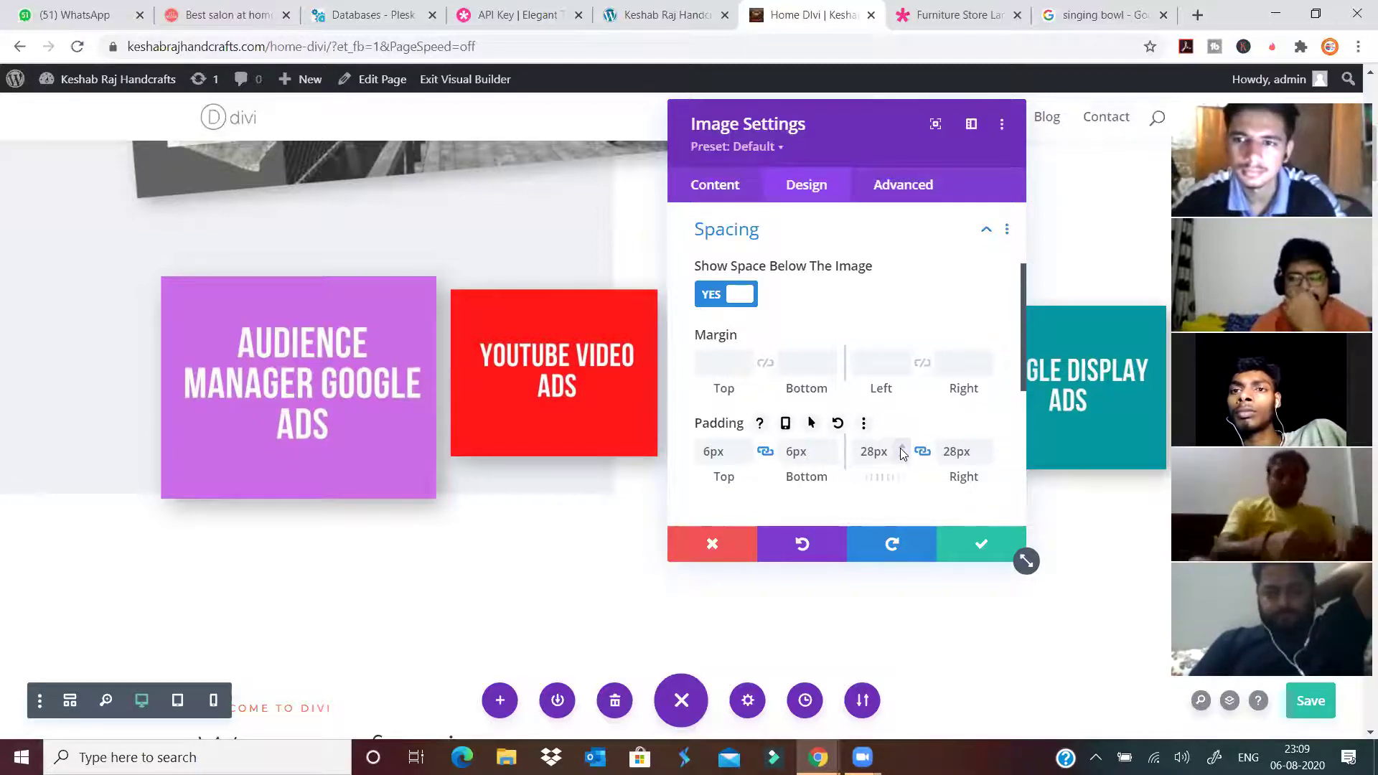
Set the YouTube Video Ads image's top margin to 5px and bottom margin to 14px, and save its settings.
left_click(742, 359)
key("Up")
key("Up")
key("Up")
key("Up")
key("Up")
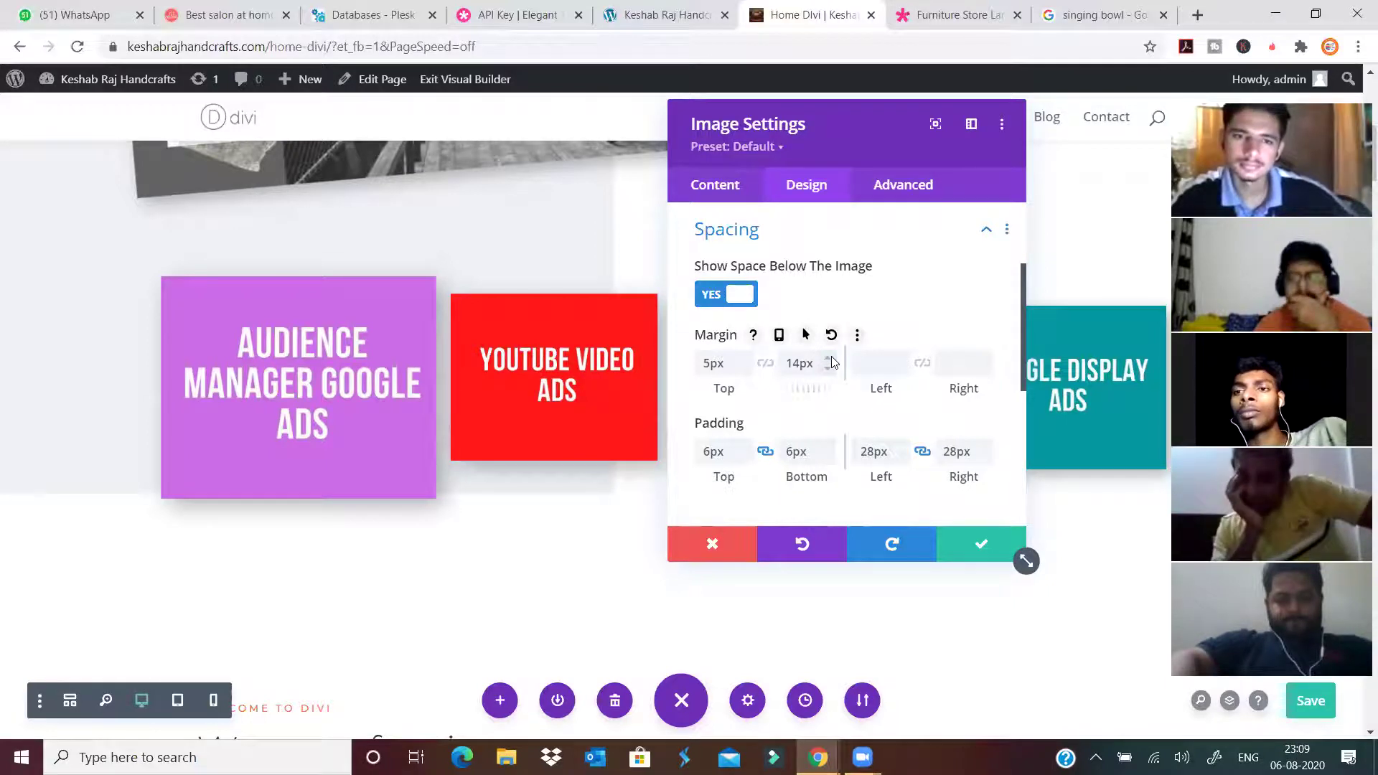
left_click(974, 545)
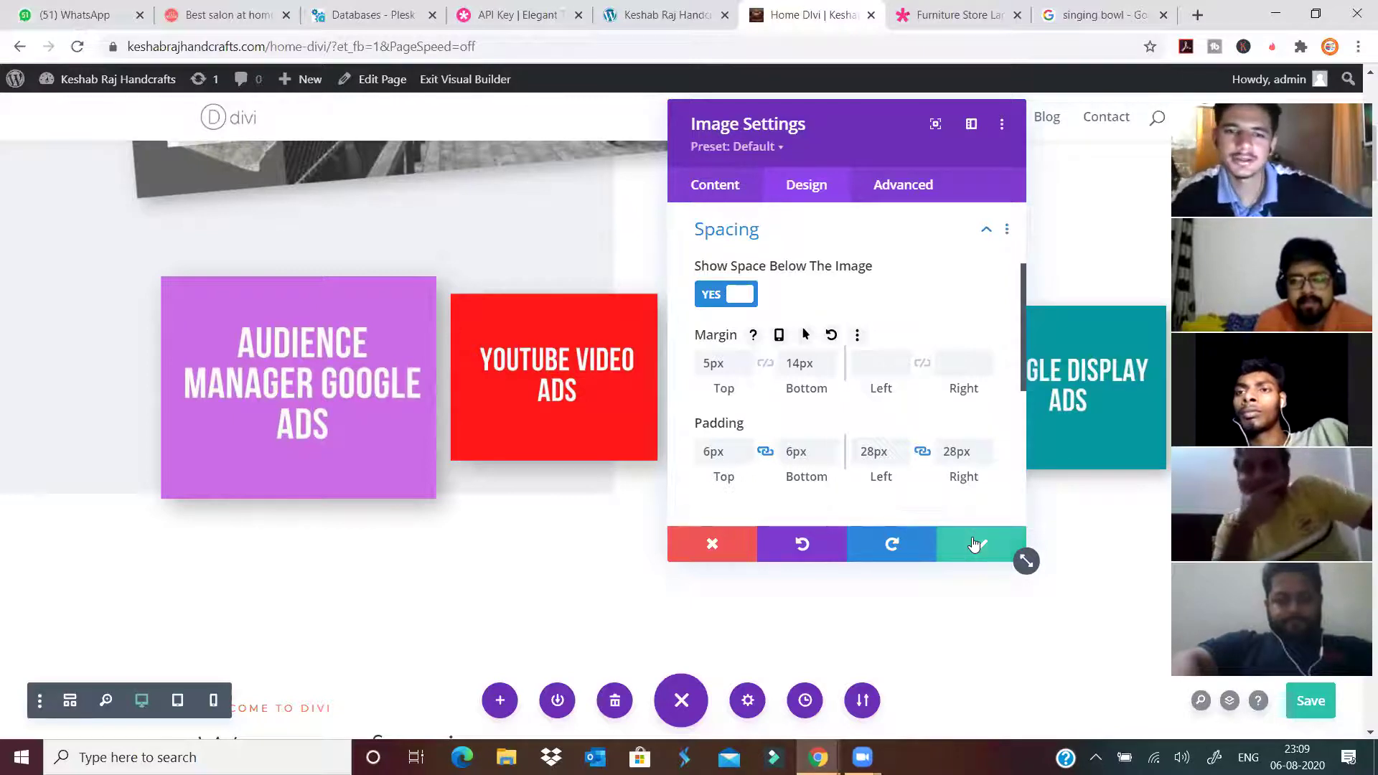
Review the resized ad images on the page and save the page.
scroll(494, 577, "down", 1)
scroll(494, 578, "down", 2)
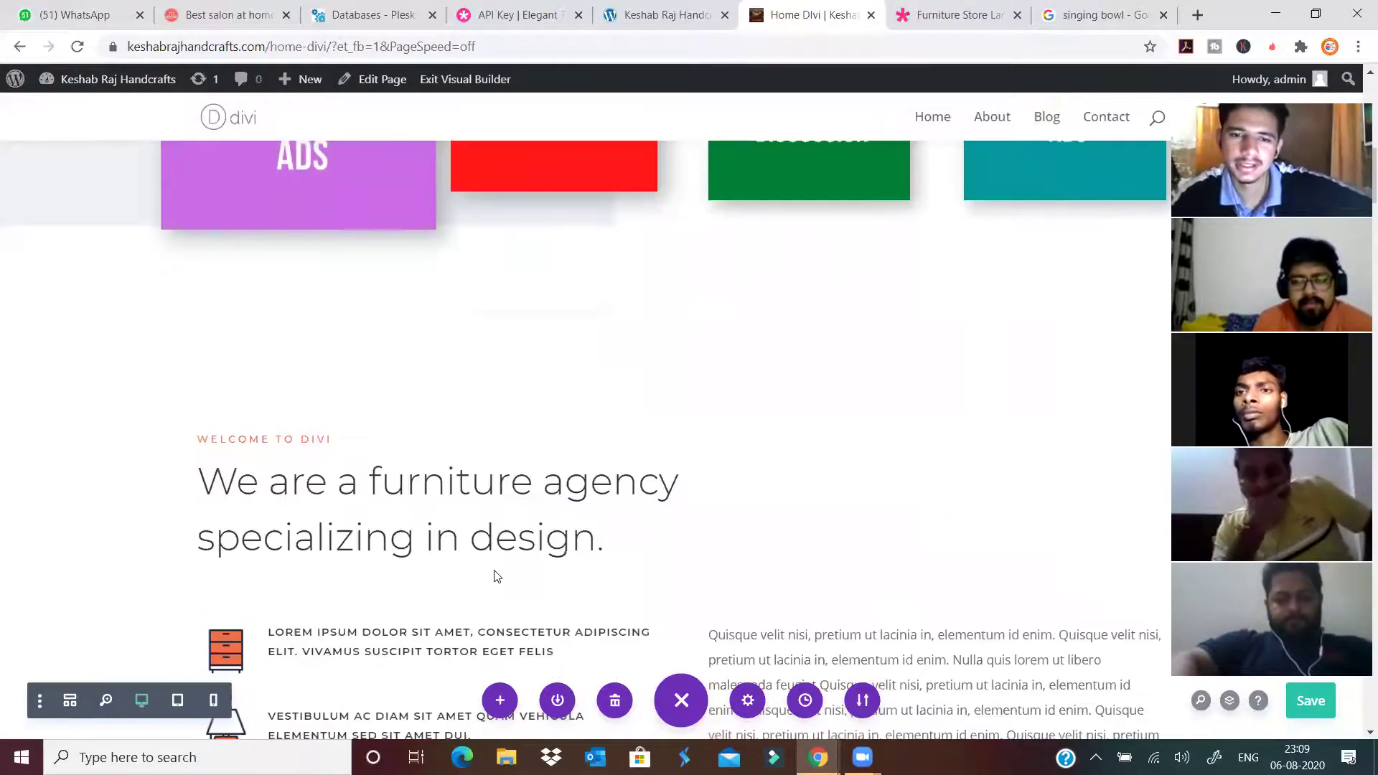
scroll(492, 575, "up", 4)
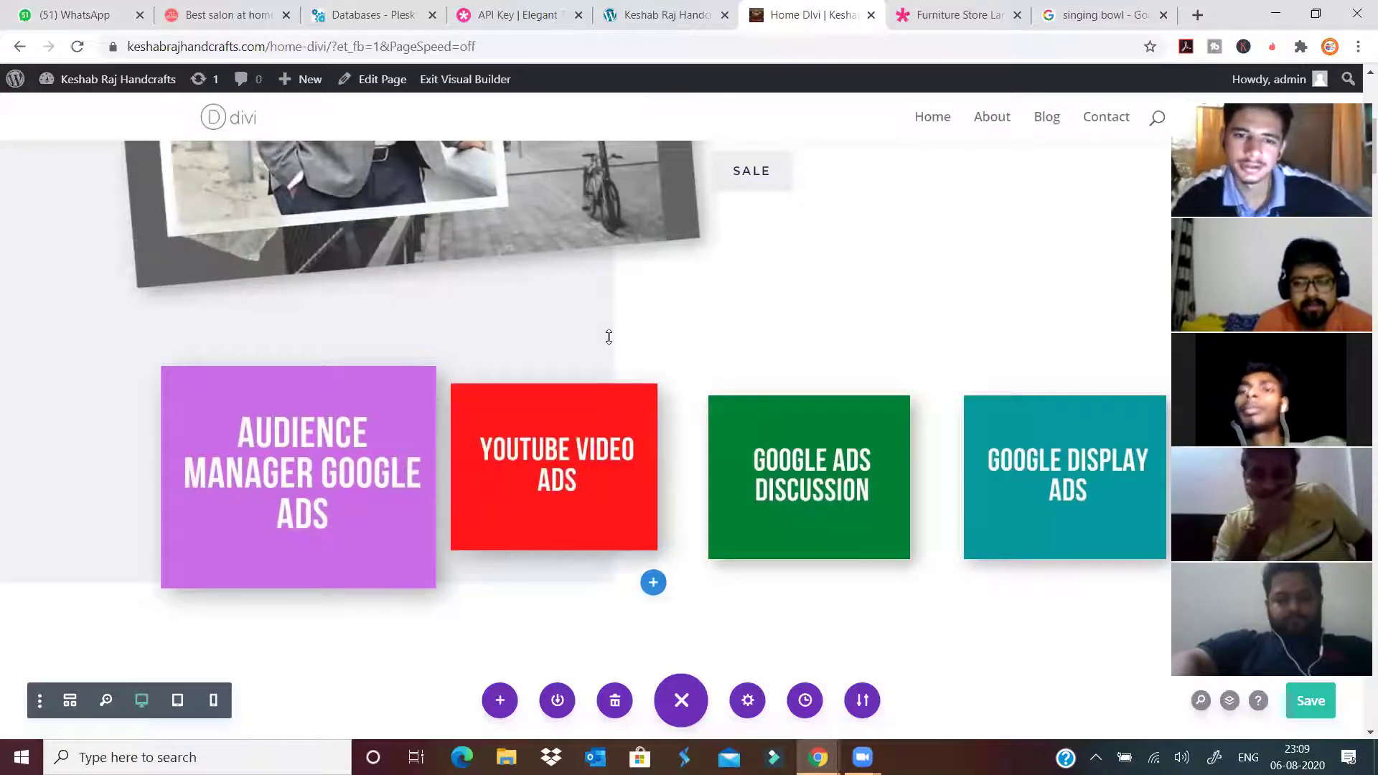
key("ctrl+s")
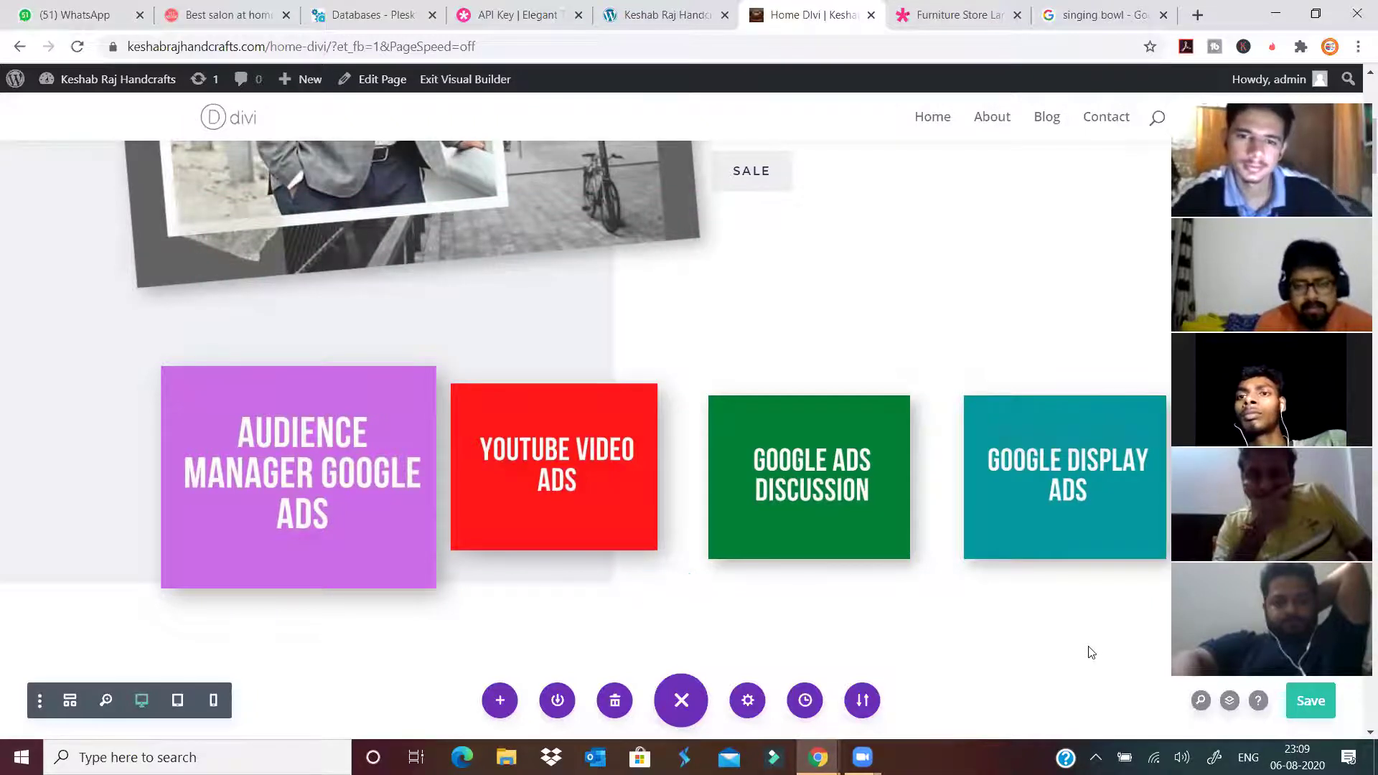
Insert a new row with three equal columns below the row of ad images.
scroll(1089, 652, "down", 3)
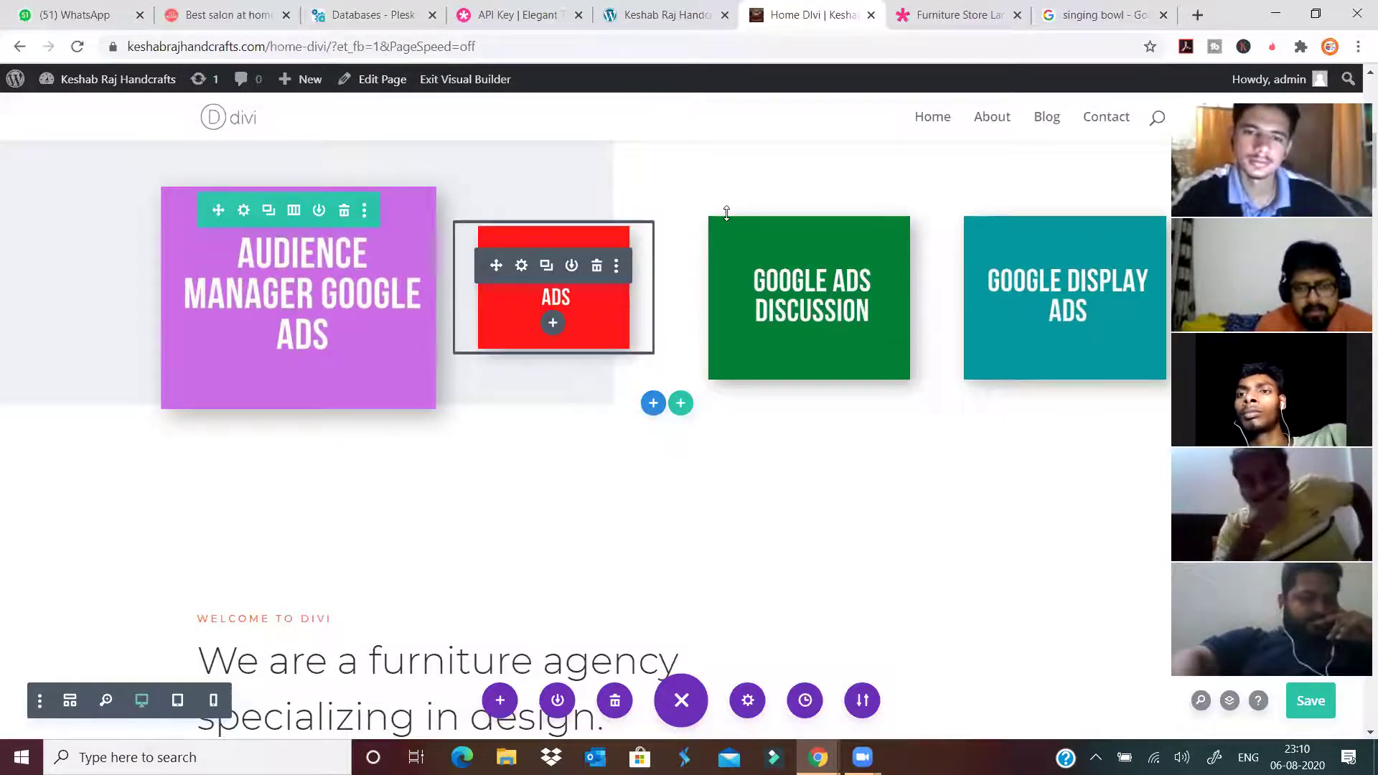
left_click(682, 404)
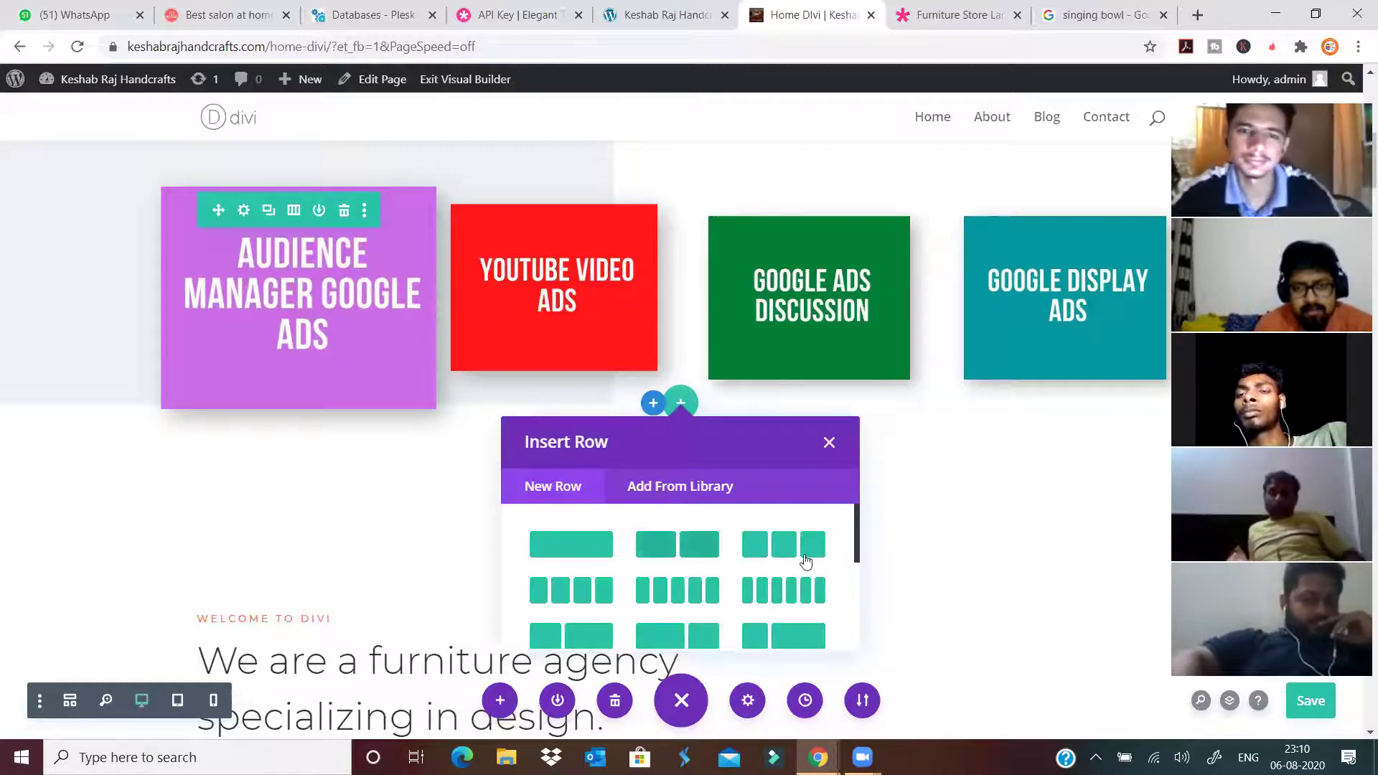
left_click(803, 545)
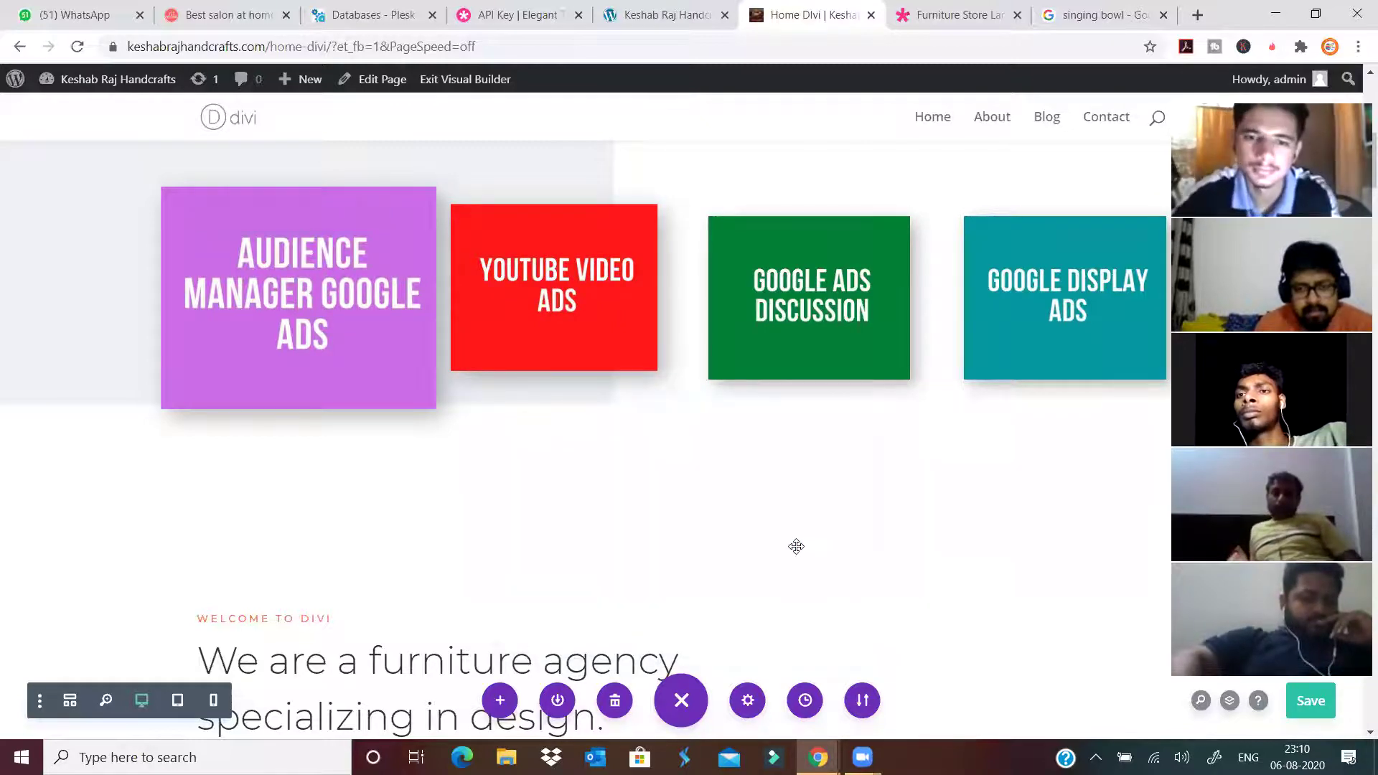
left_click(687, 538)
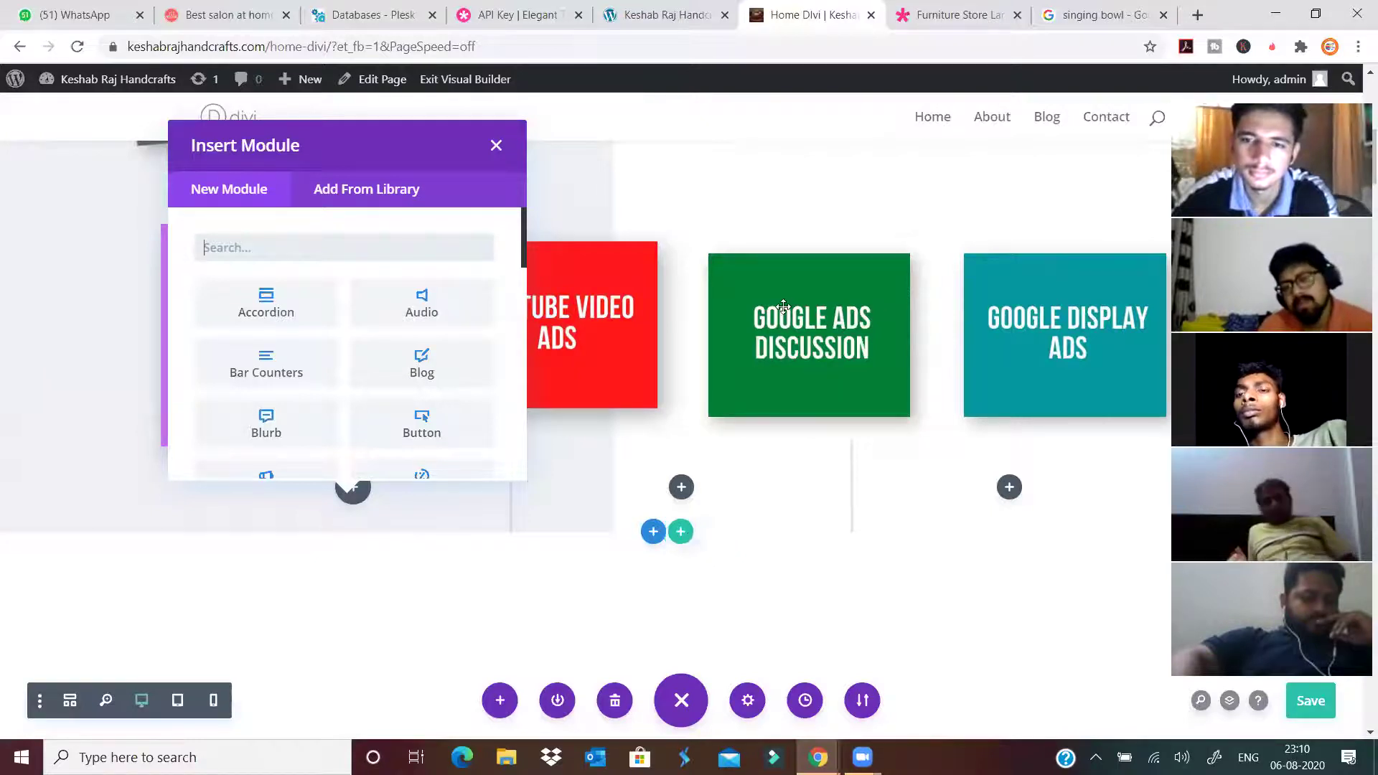
Add an Image module to the first column of the new three-column row.
scroll(563, 320, "down", 4)
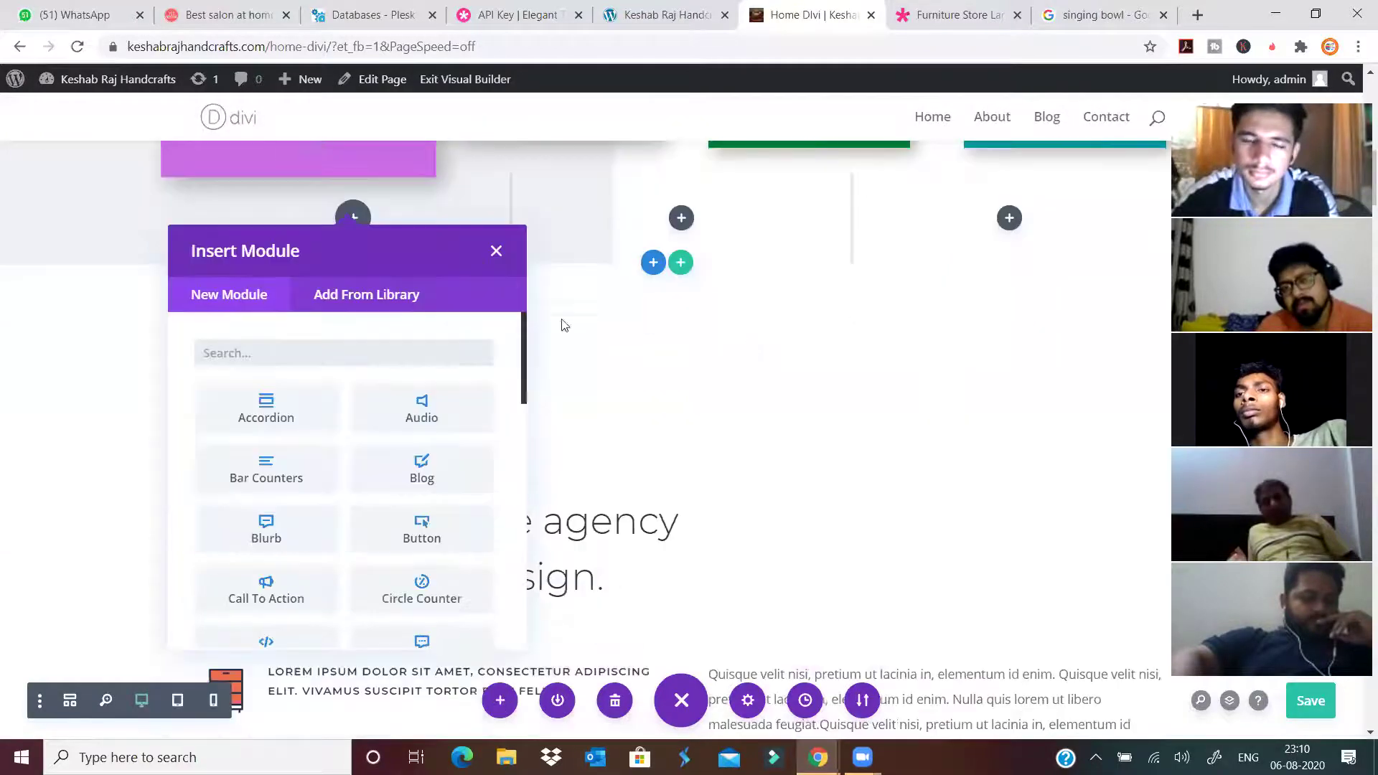
left_click(495, 250)
left_click(357, 223)
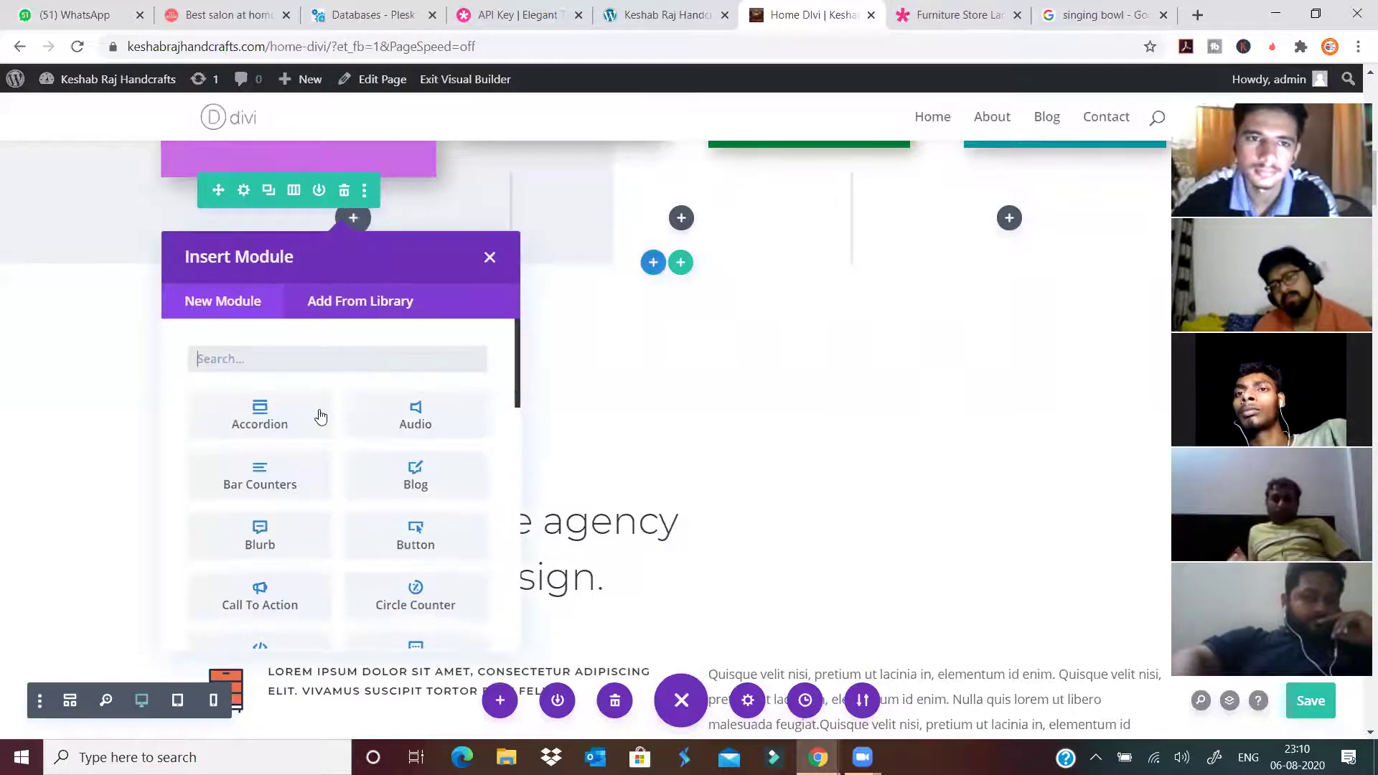
type("image")
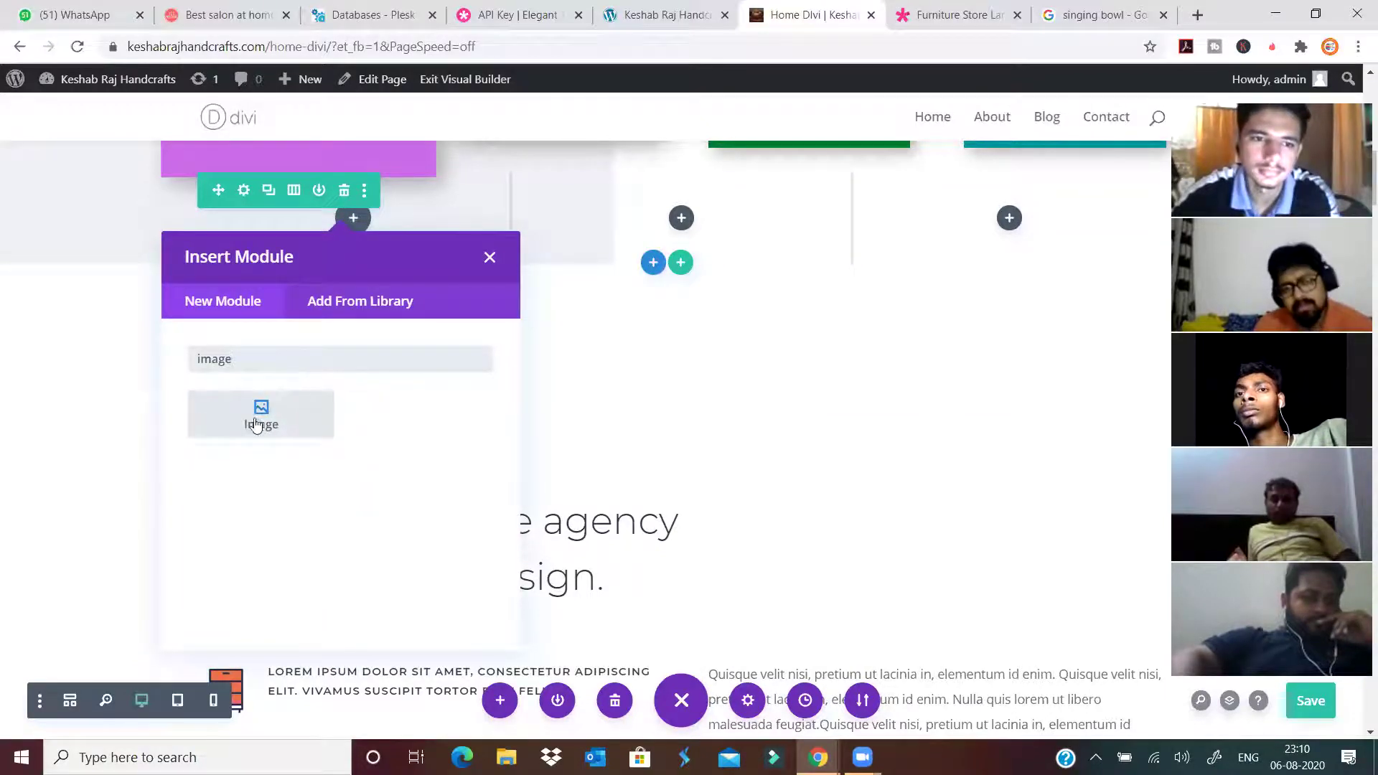
left_click(253, 418)
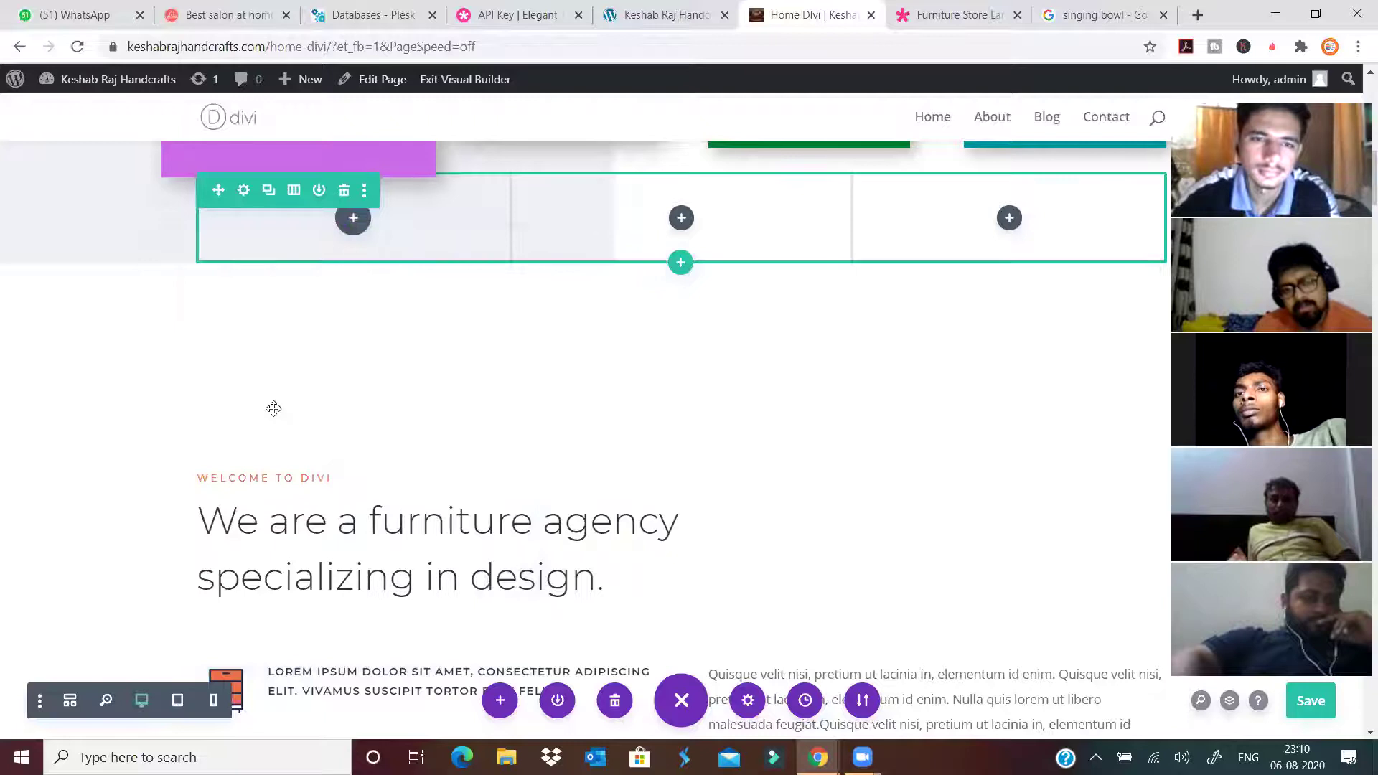
Add an Image module to the middle column of the three-column row.
left_click(683, 224)
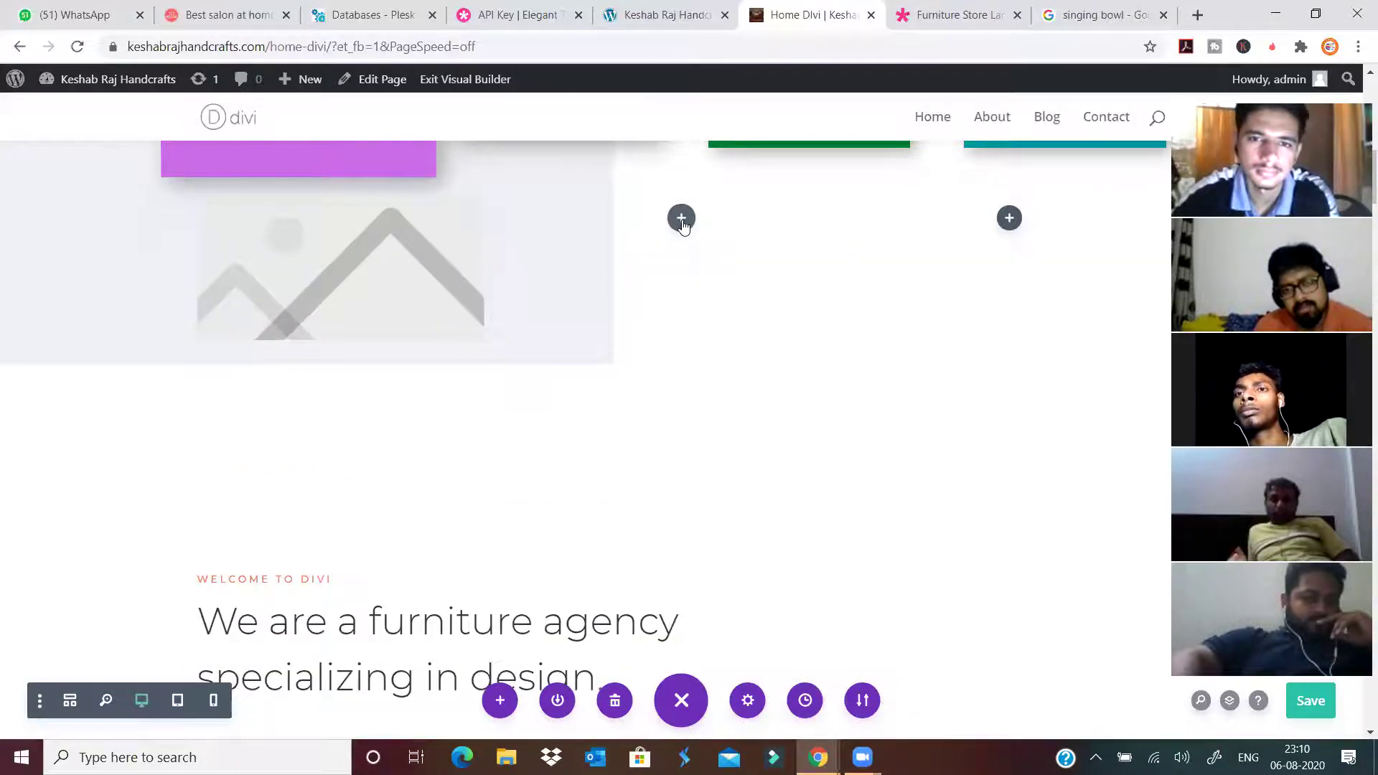
left_click(683, 224)
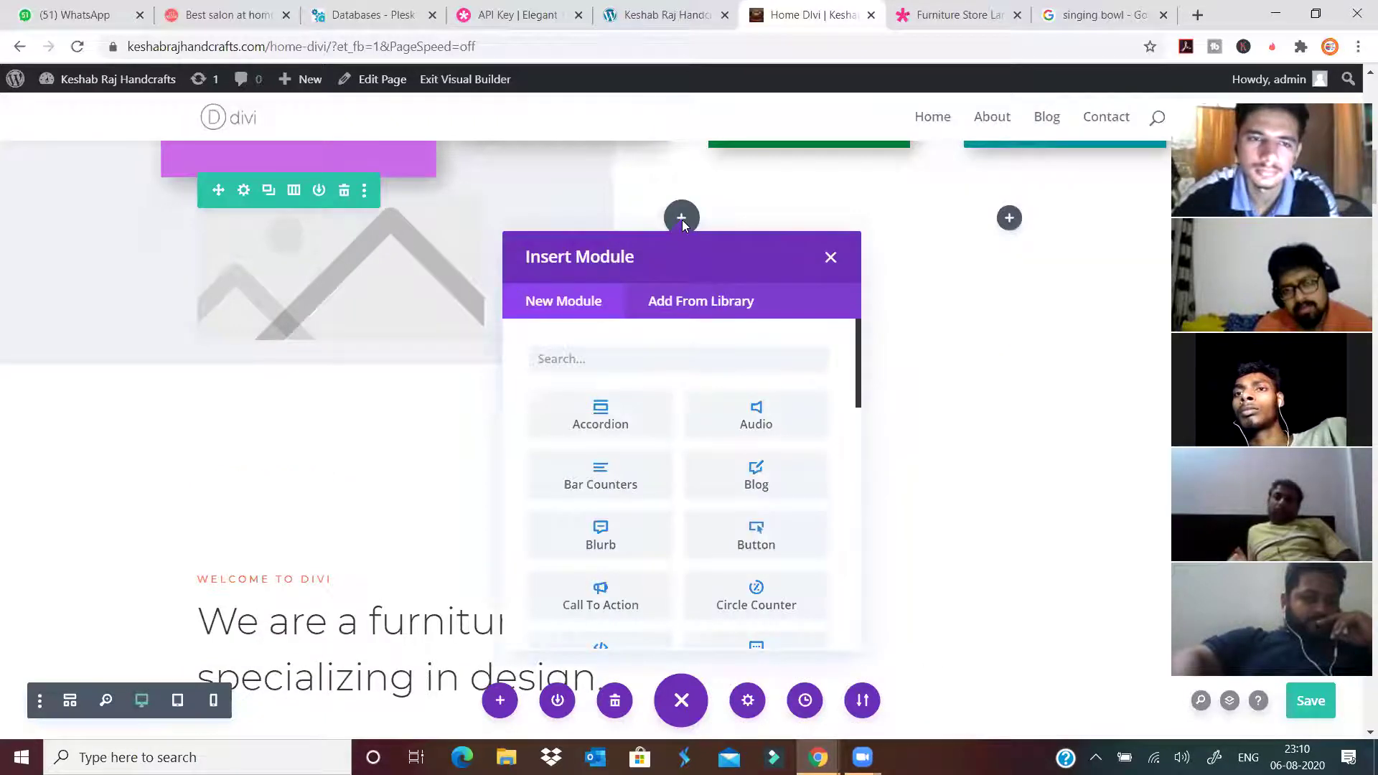
left_click(673, 359)
type("ima")
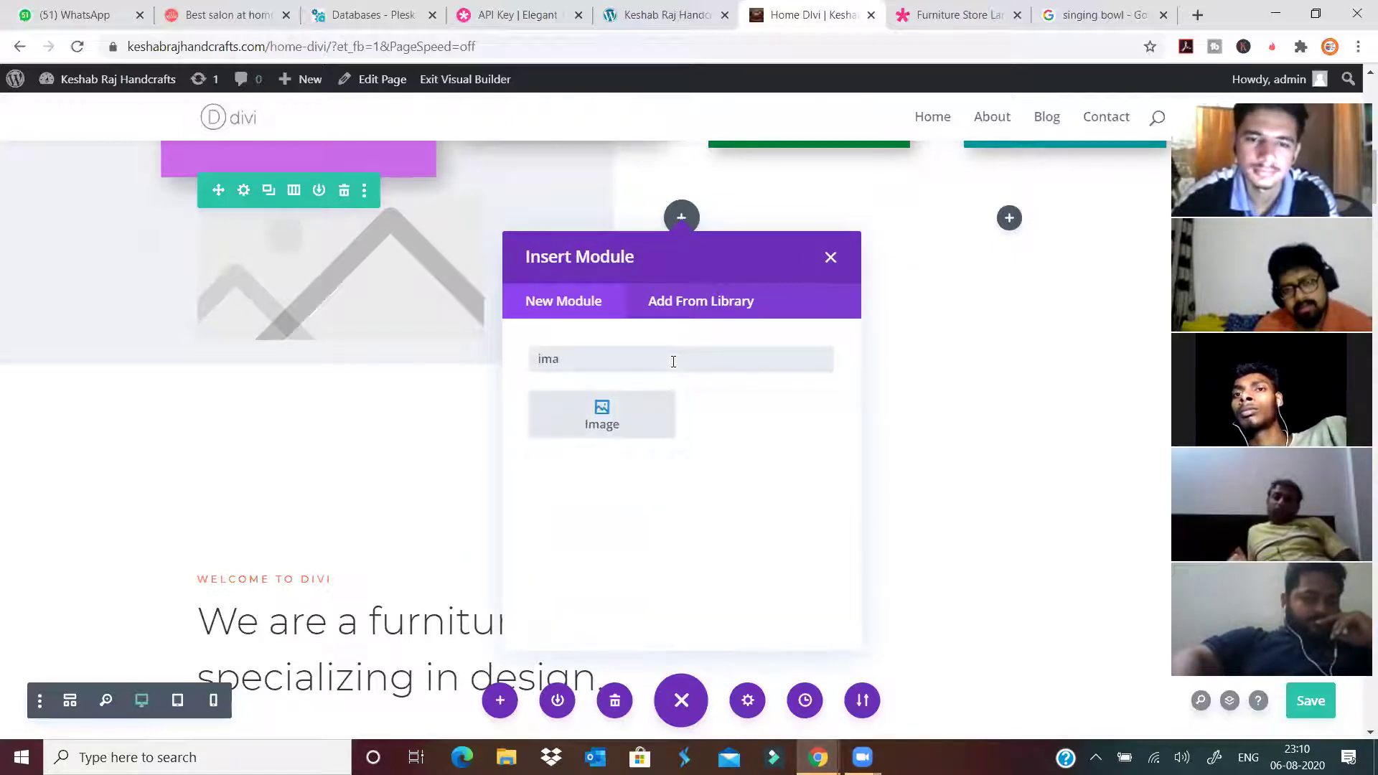
left_click(626, 419)
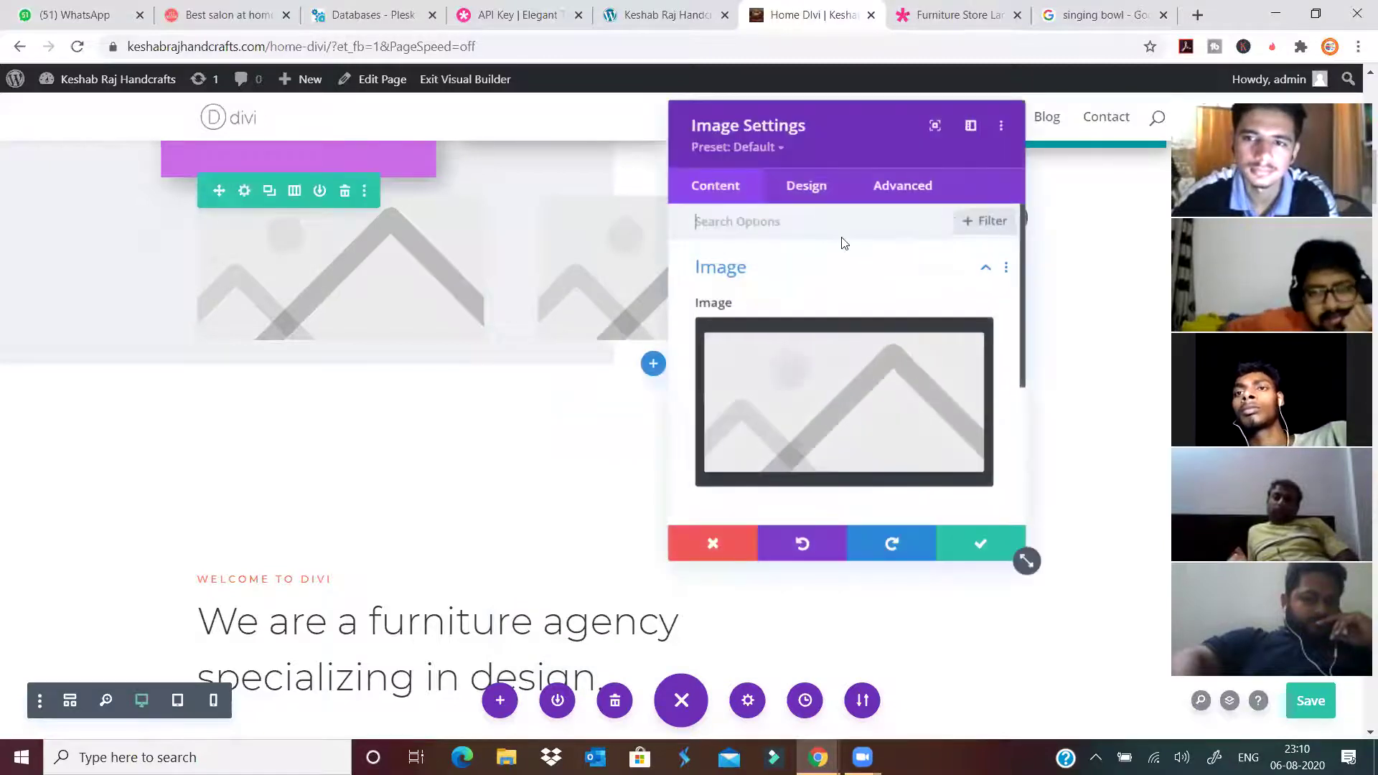
Add an Image module to the third column of the three-column row.
left_click(1008, 220)
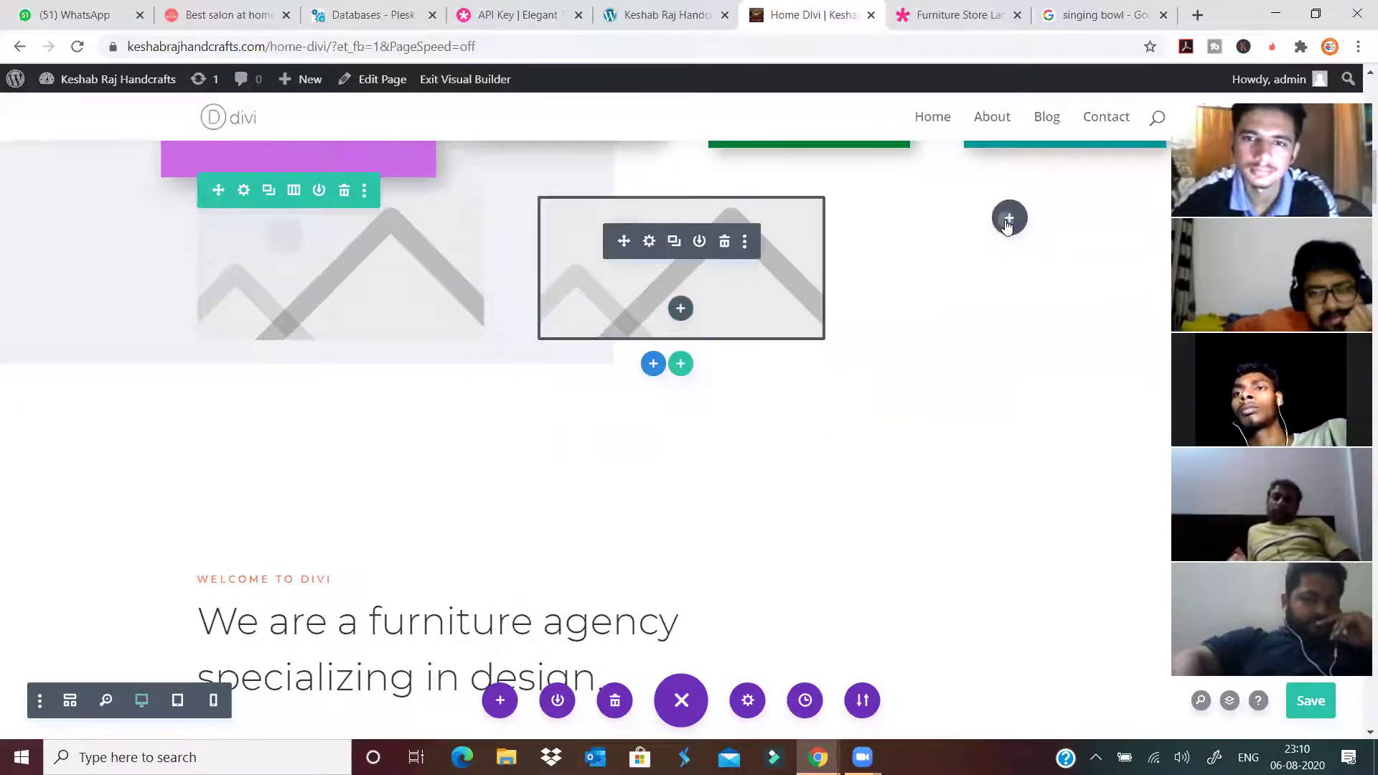
left_click(1008, 220)
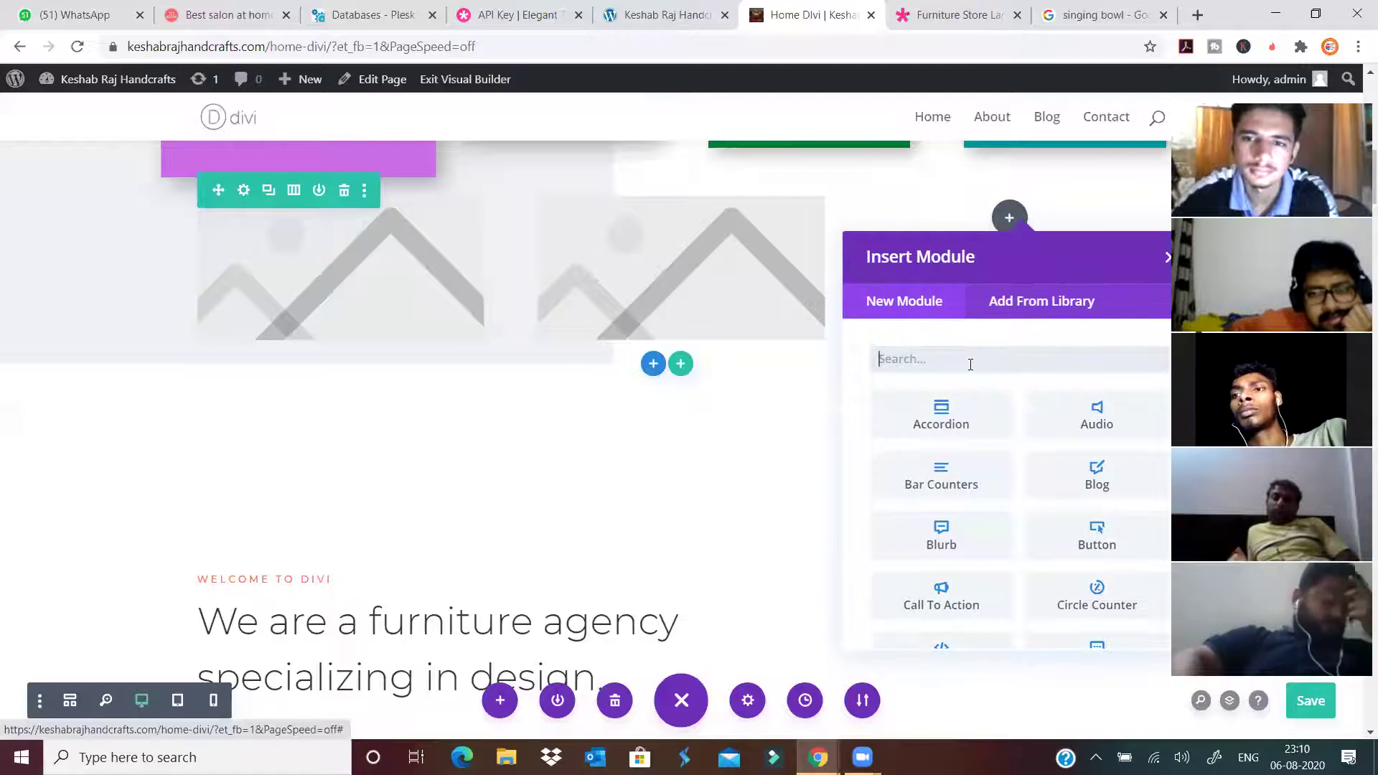
type("imag")
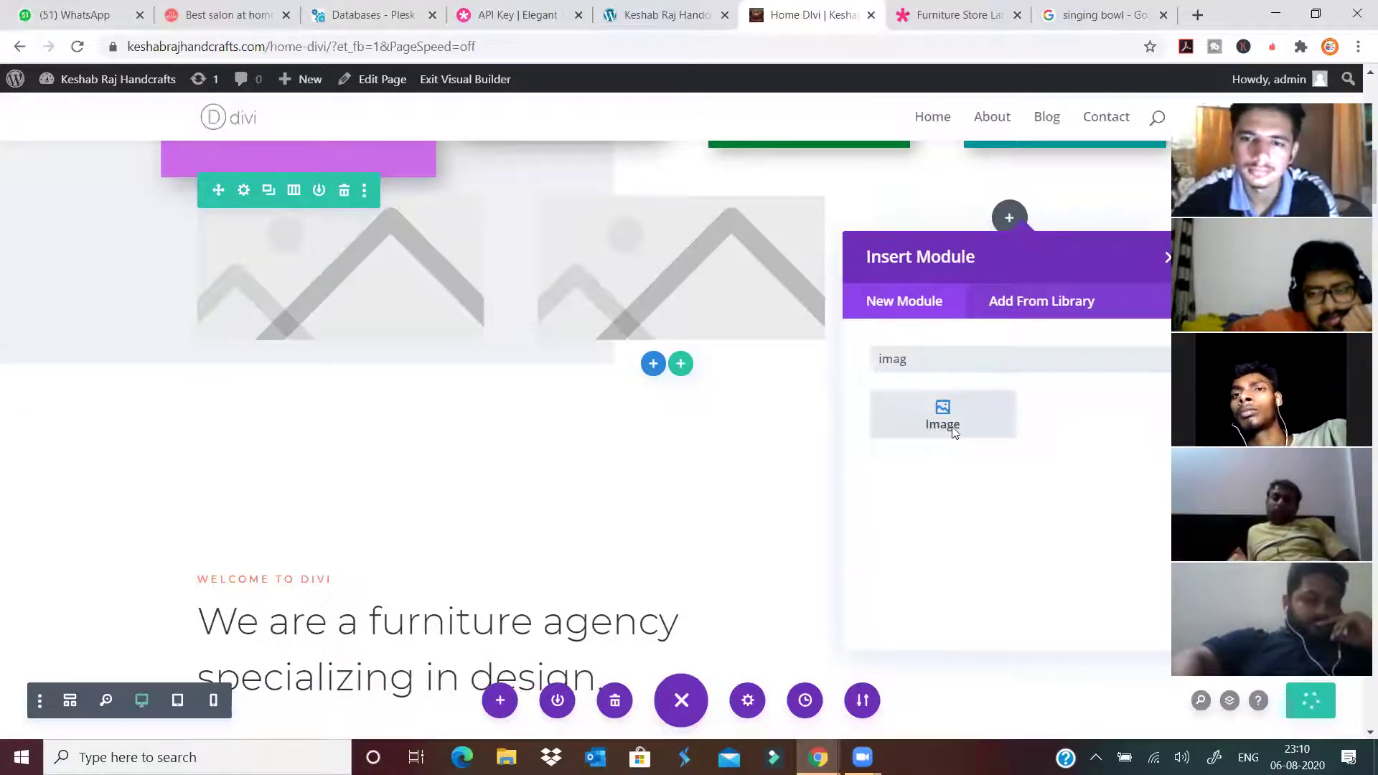
left_click(954, 429)
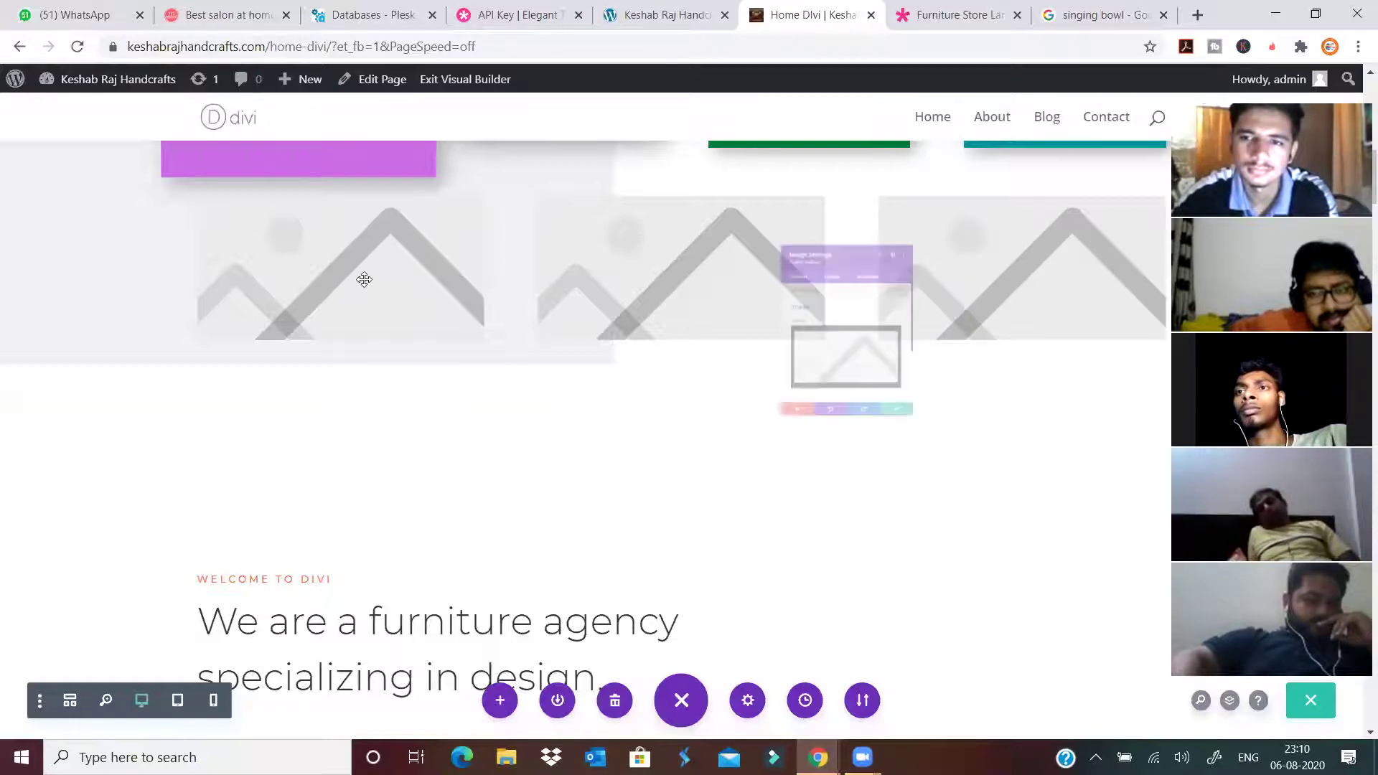
Assign the red YouTube Video Ads picture from the media library to the third column's image and save its settings.
left_click(837, 404)
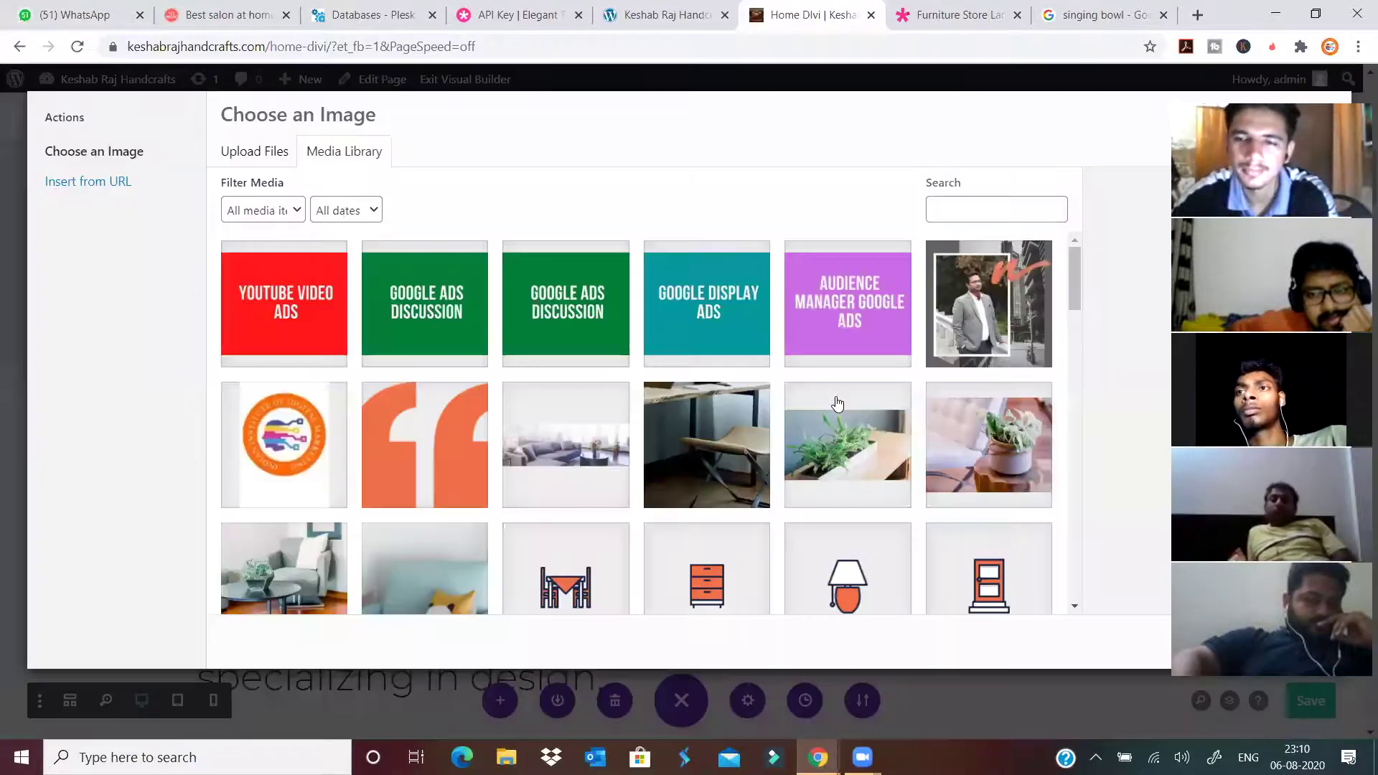
left_click(286, 307)
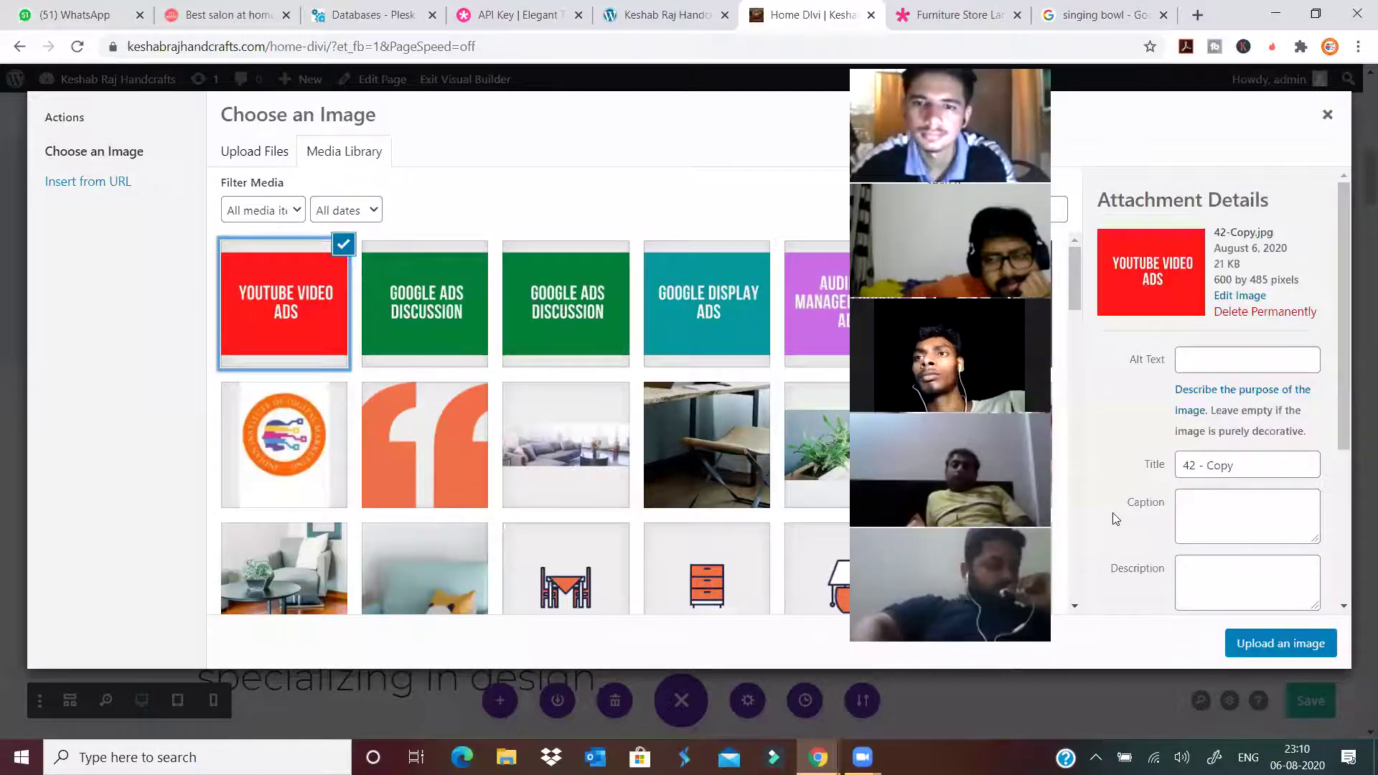
left_click(1280, 643)
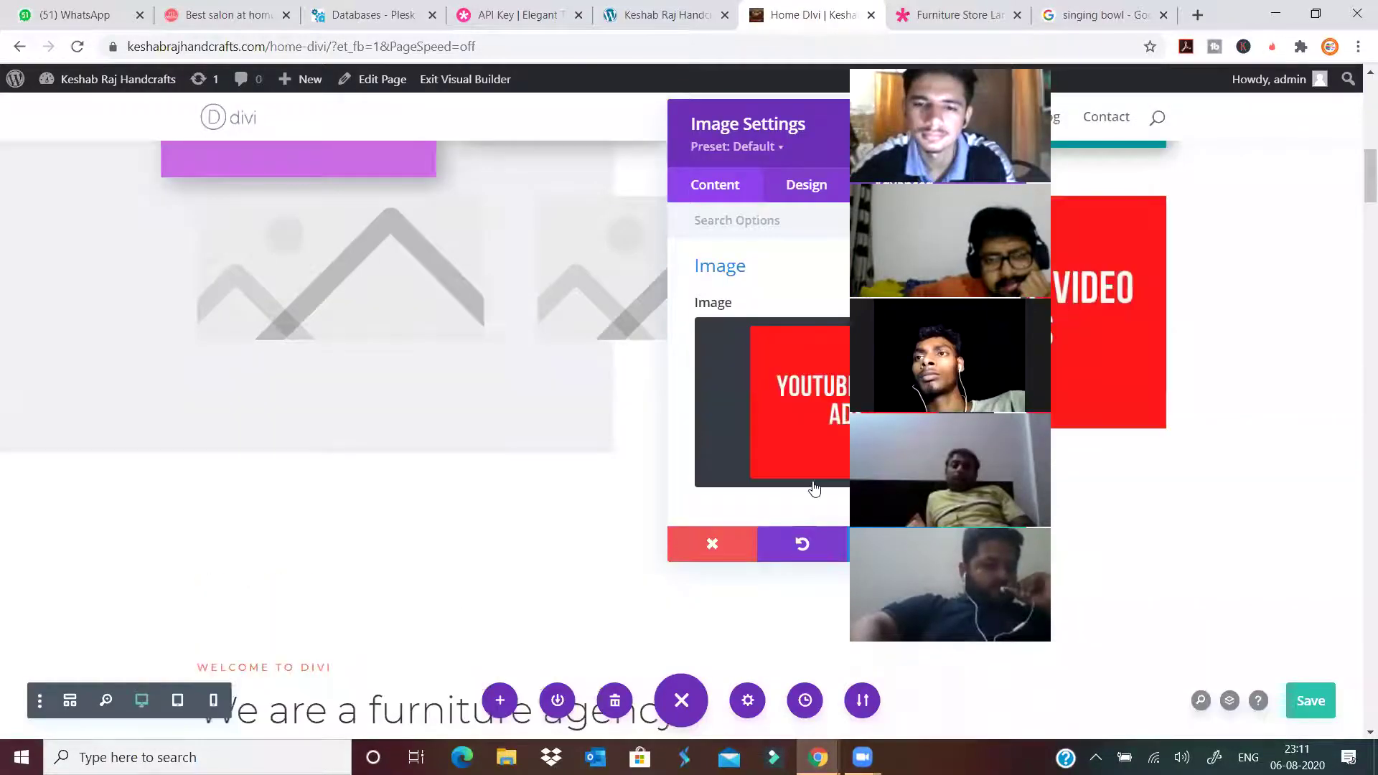
left_click(981, 544)
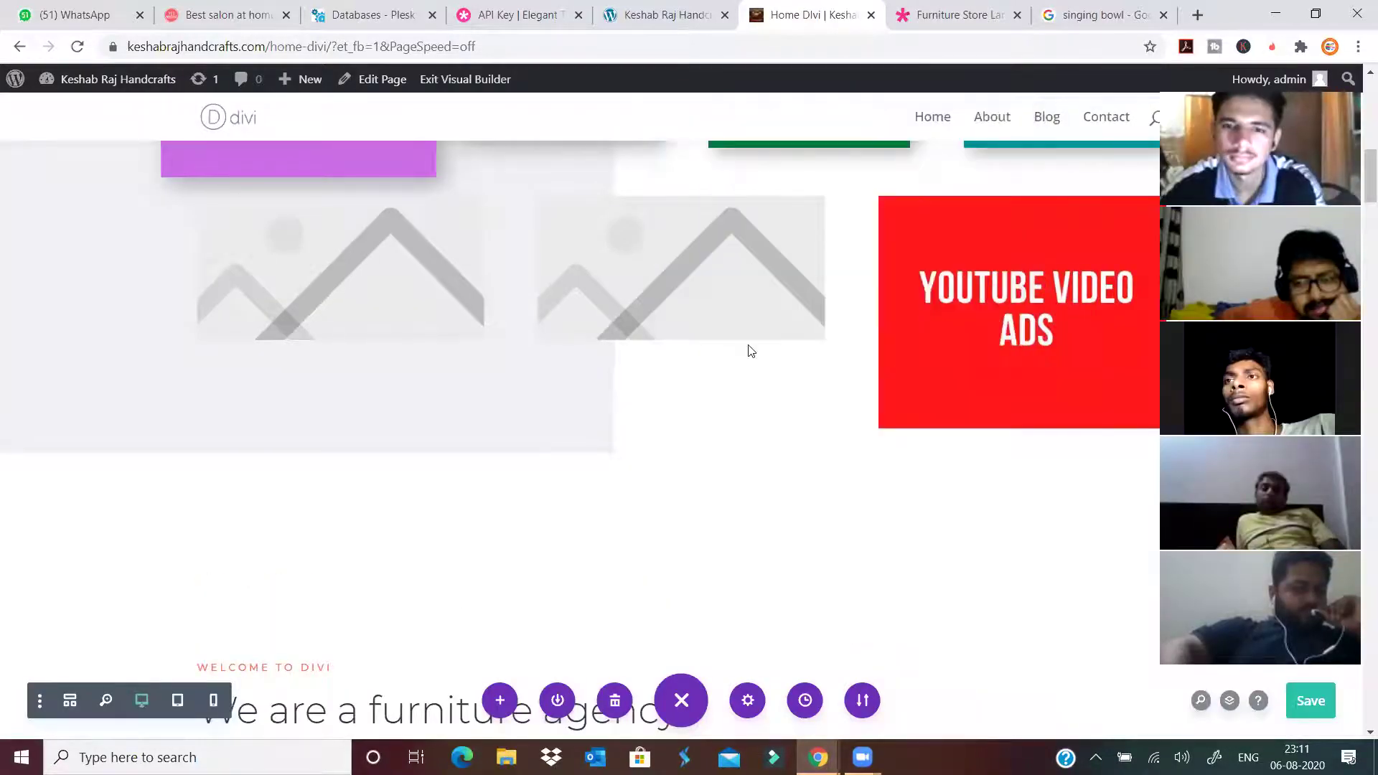
Assign the green Google Ads Discussion picture from the media library to the middle column's image and save its settings.
mouse_move(687, 237)
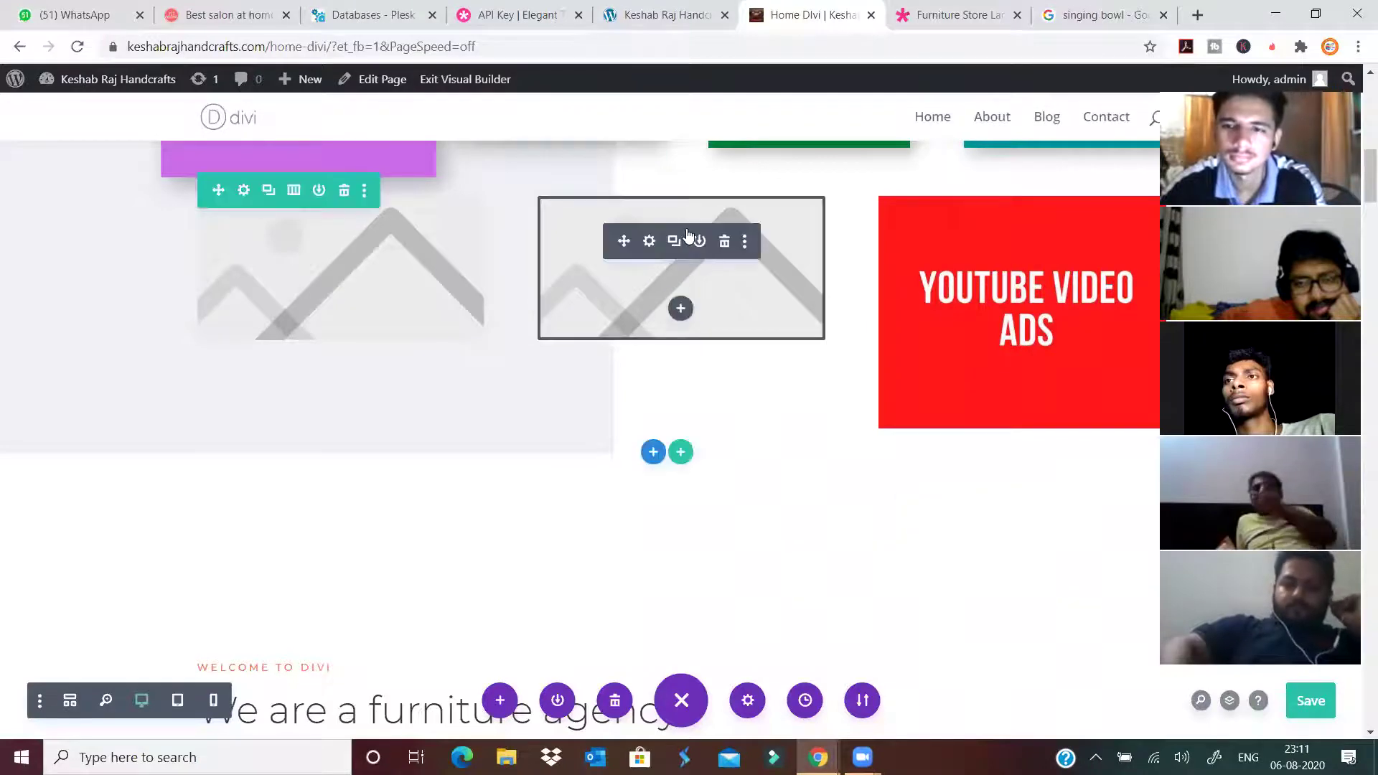
left_click(649, 240)
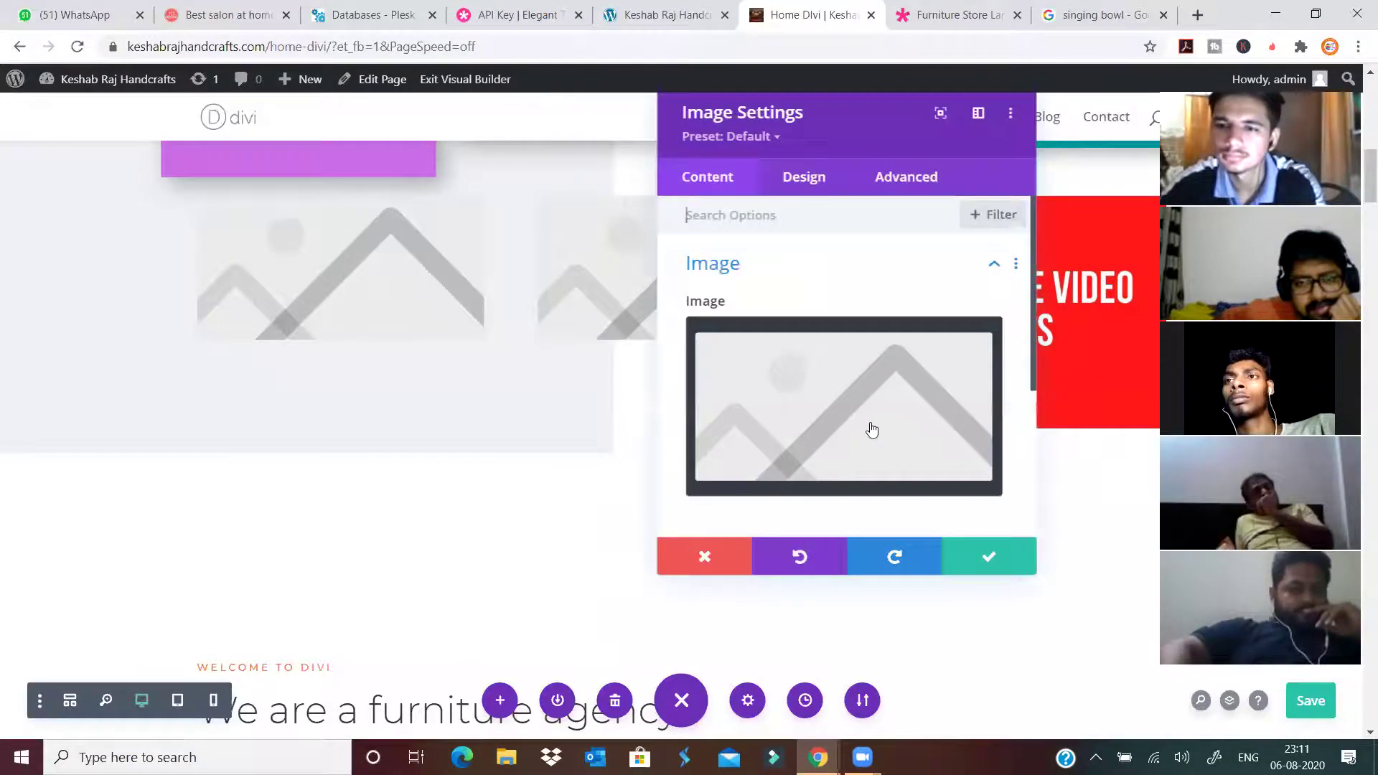
left_click(872, 429)
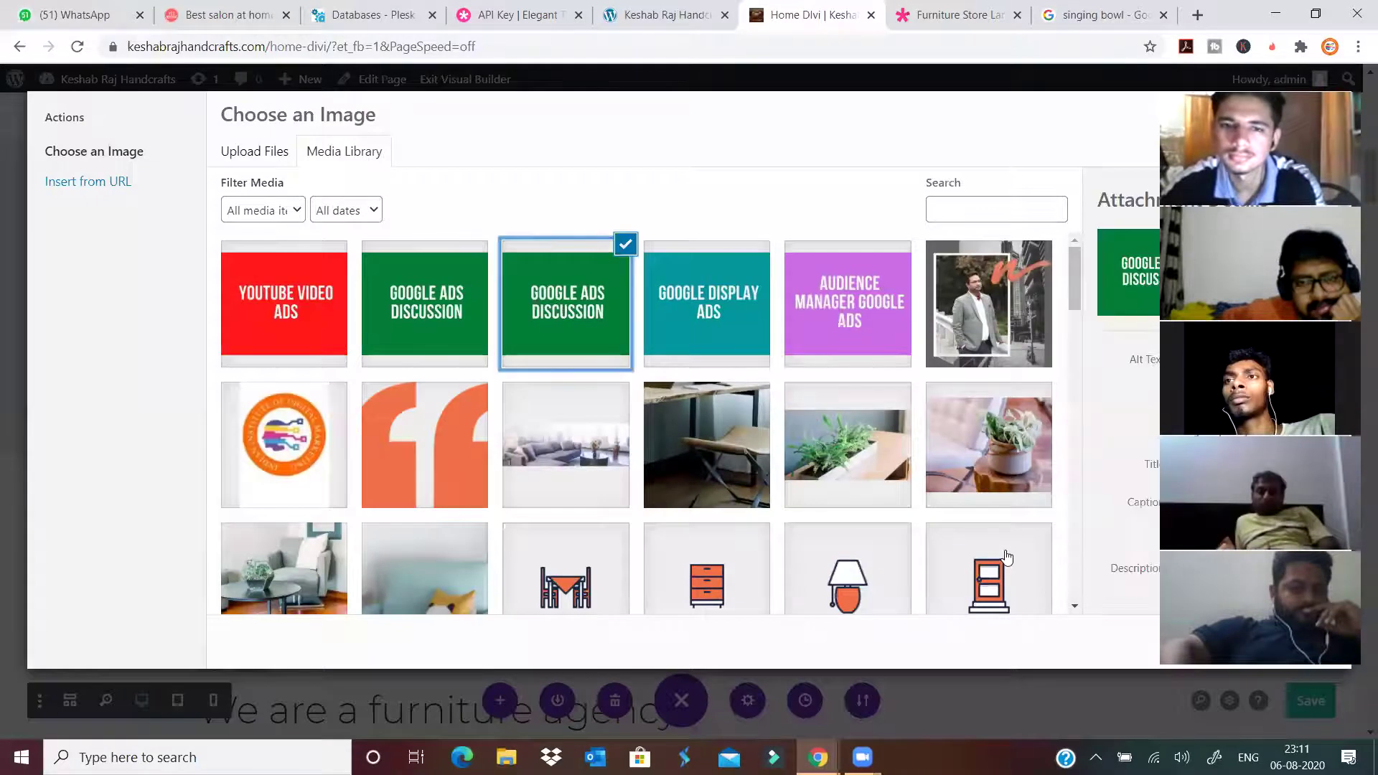
left_click(1280, 643)
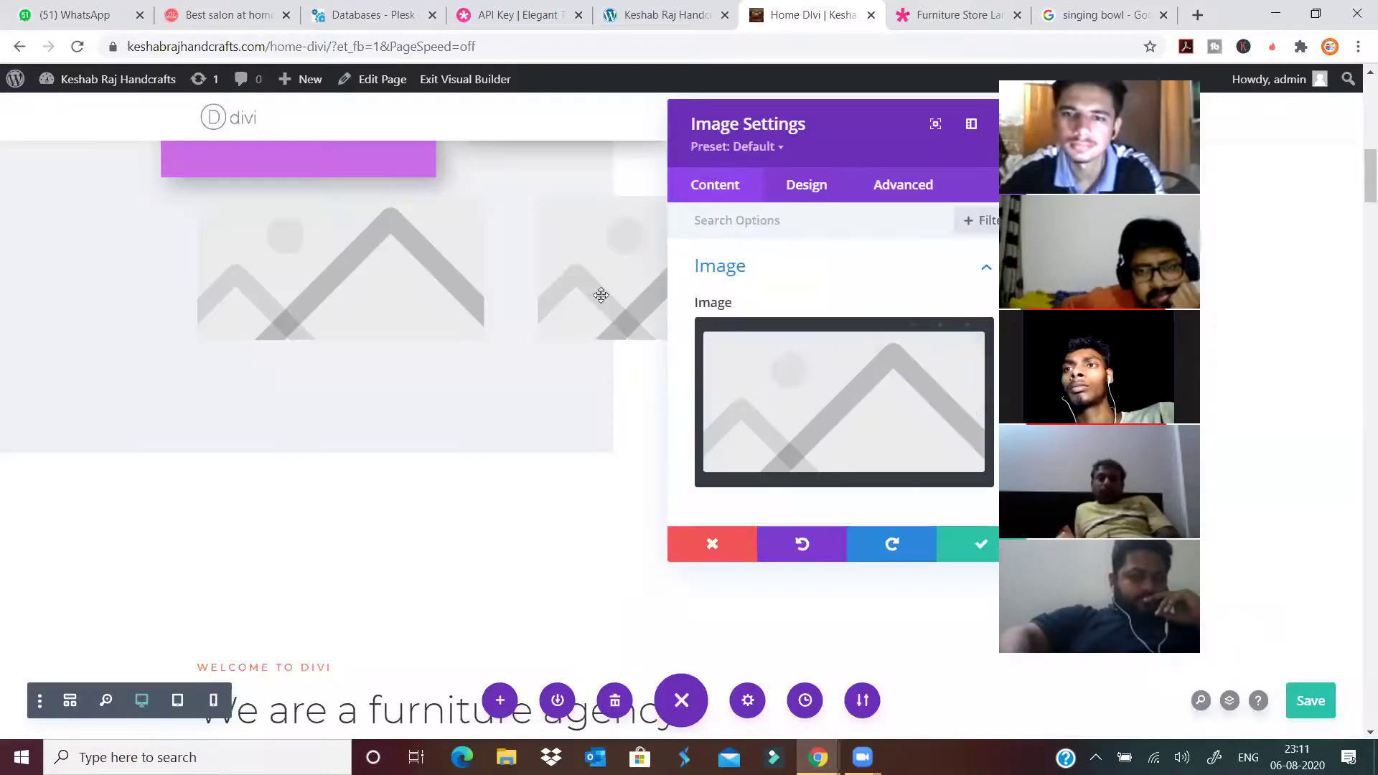
left_click(978, 545)
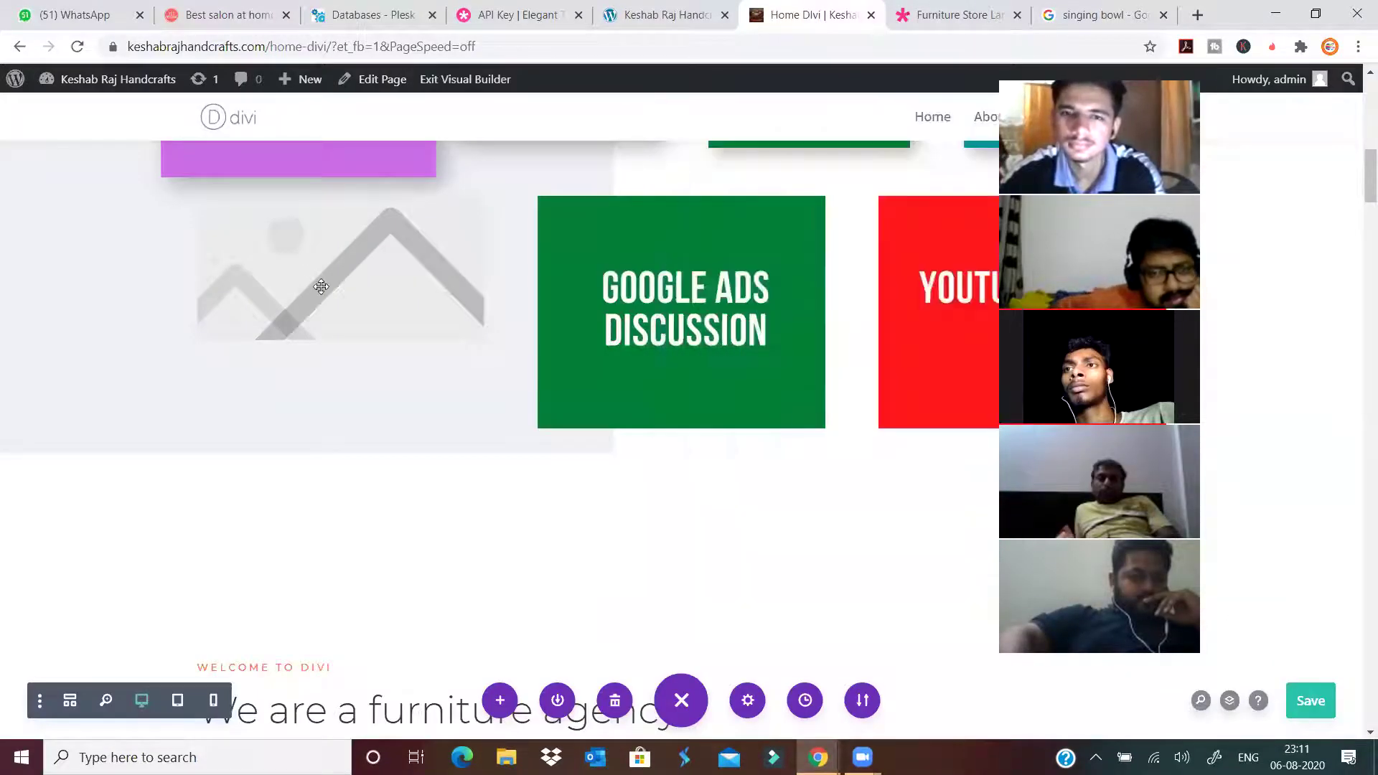
Assign the purple Audience Manager Google Ads picture from the media library to the first column's image and save its settings.
mouse_move(316, 273)
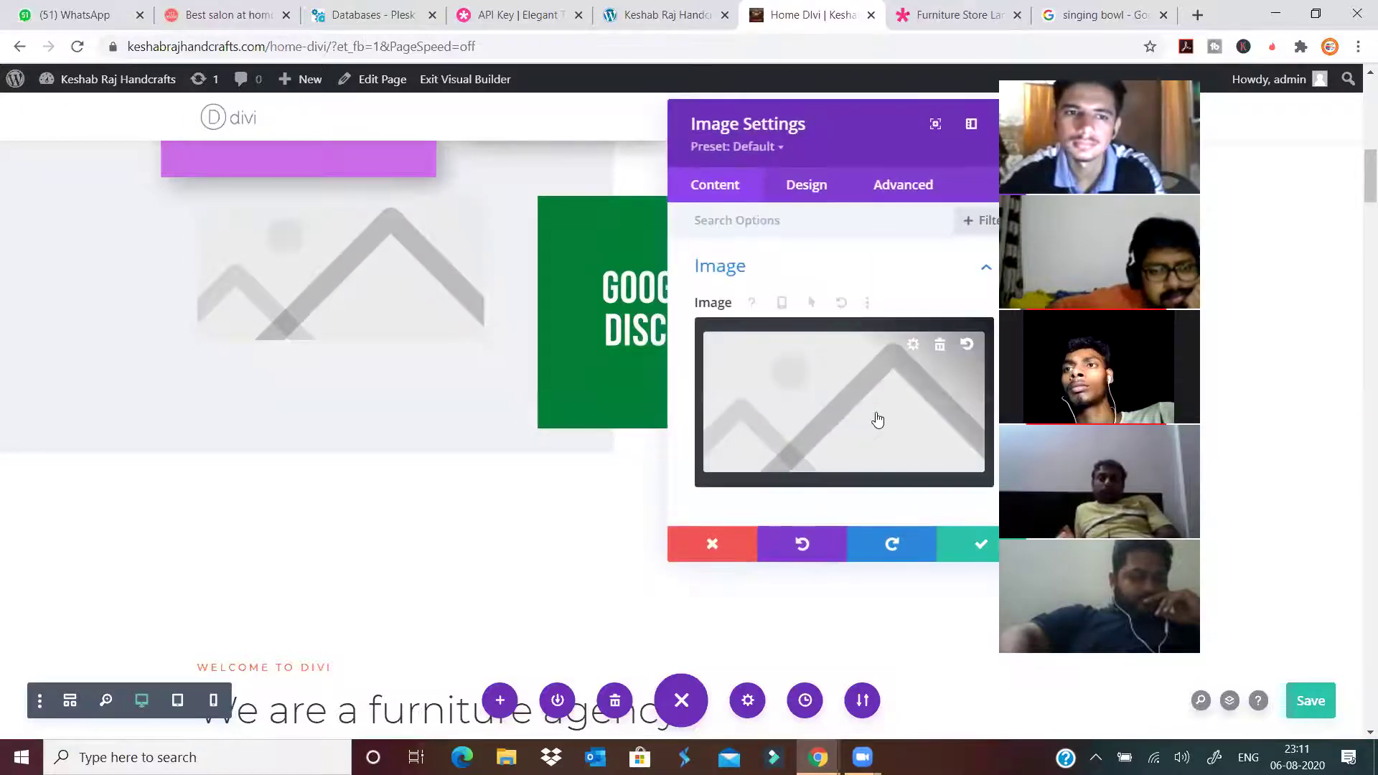
left_click(875, 422)
left_click(849, 313)
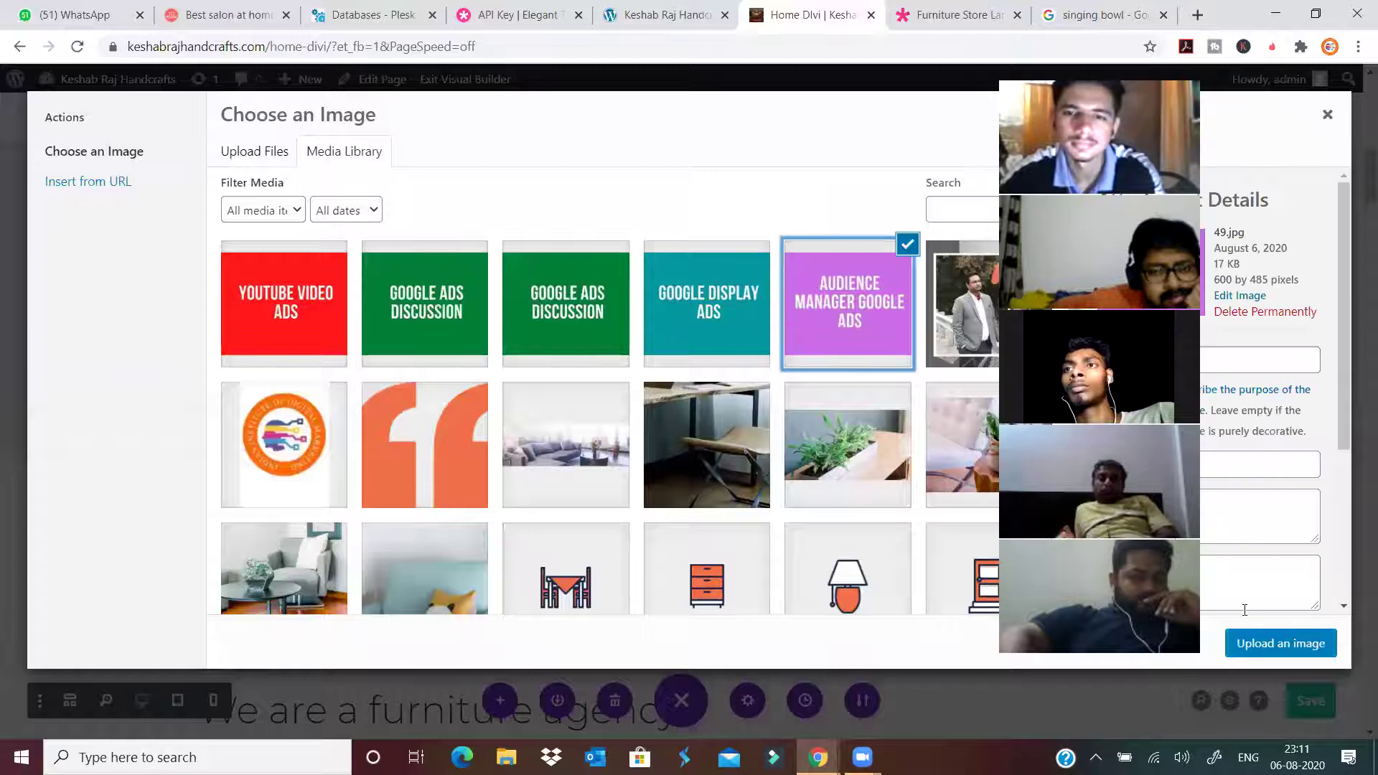
left_click(1279, 645)
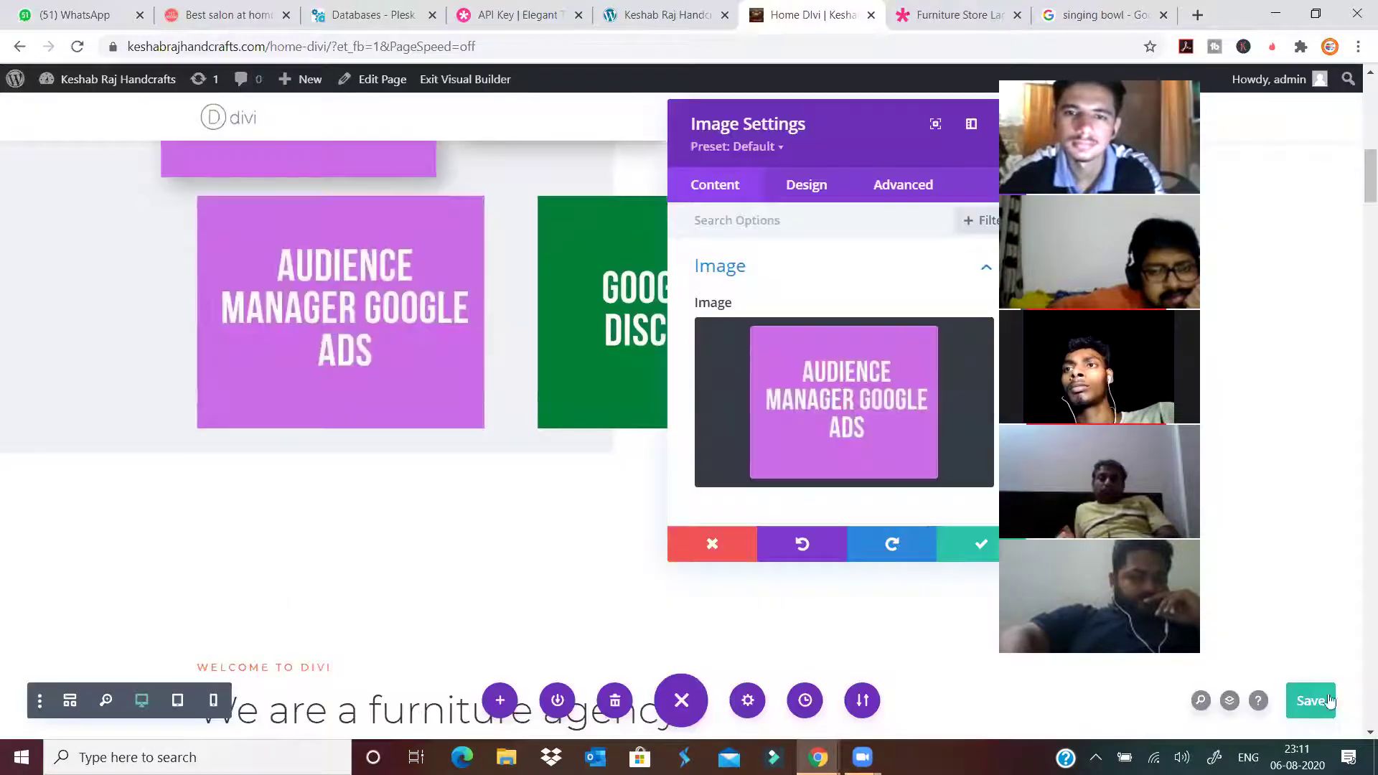
left_click(976, 548)
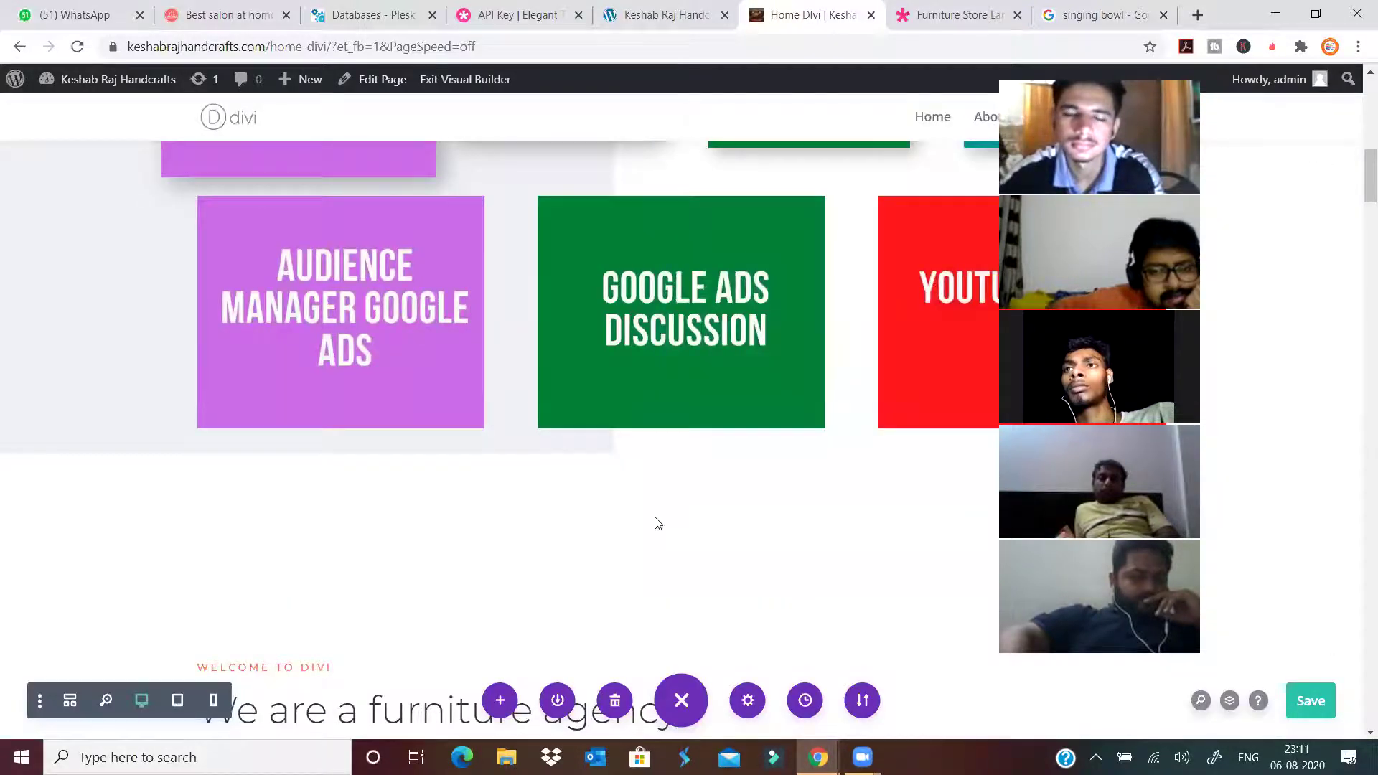
Review both rows of ad images, switch to the Yes Madam website and examine its three-column Services card grid.
scroll(665, 531, "up", 5)
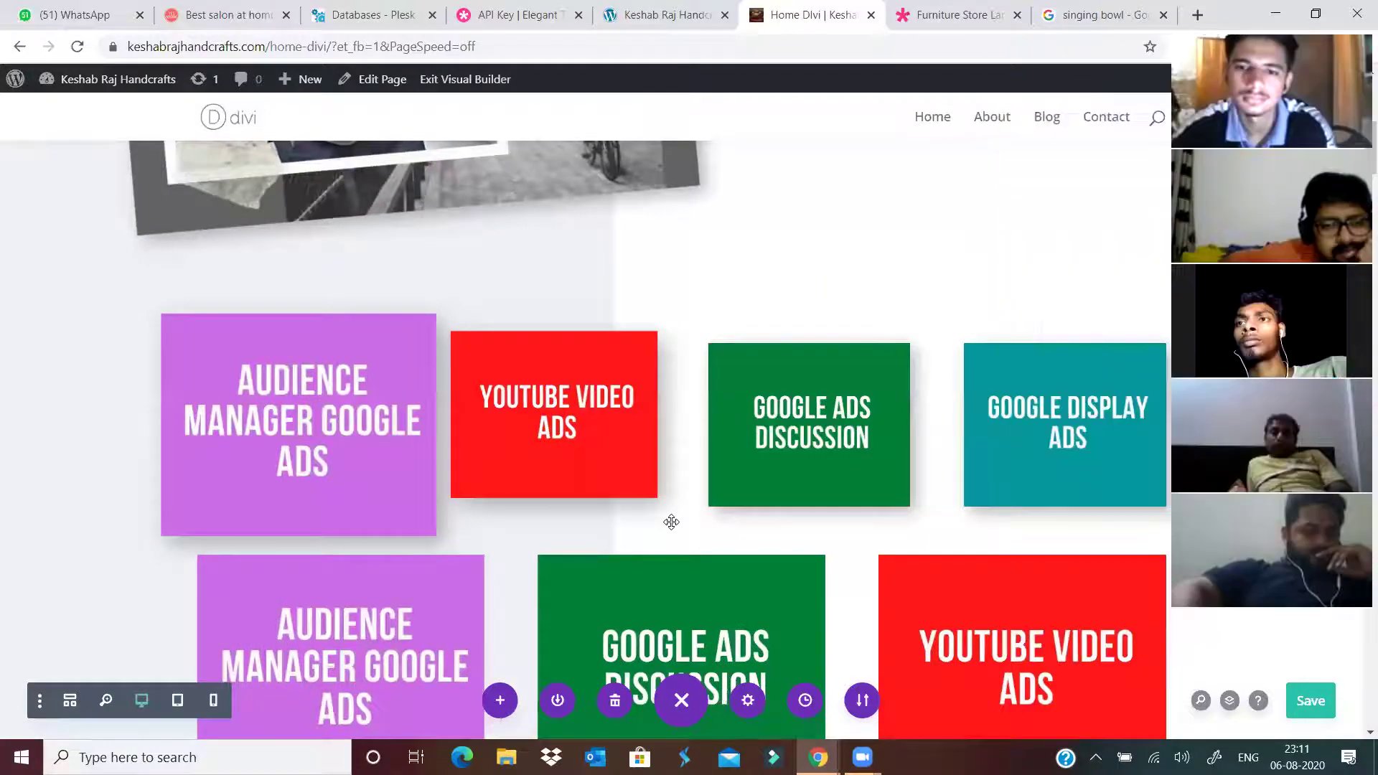
scroll(839, 606, "down", 4)
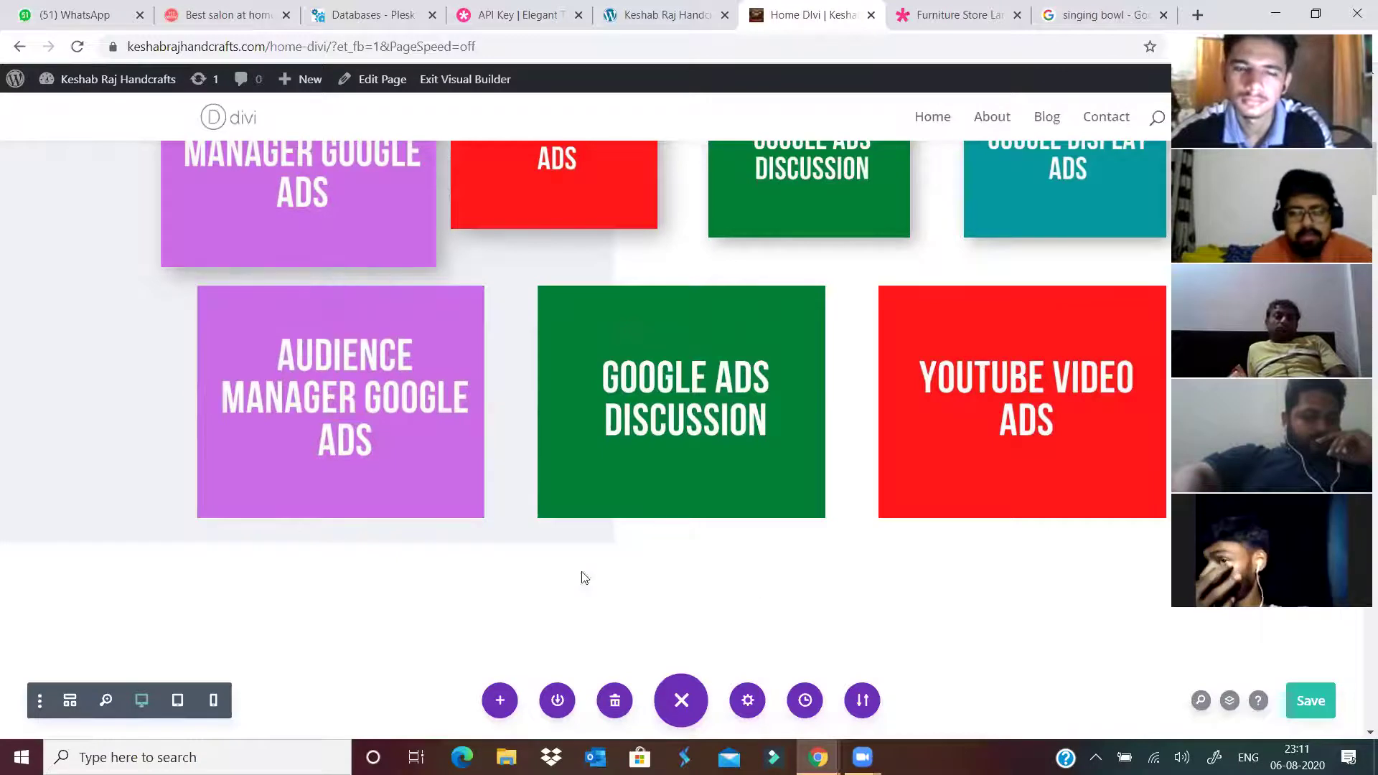
left_click(223, 14)
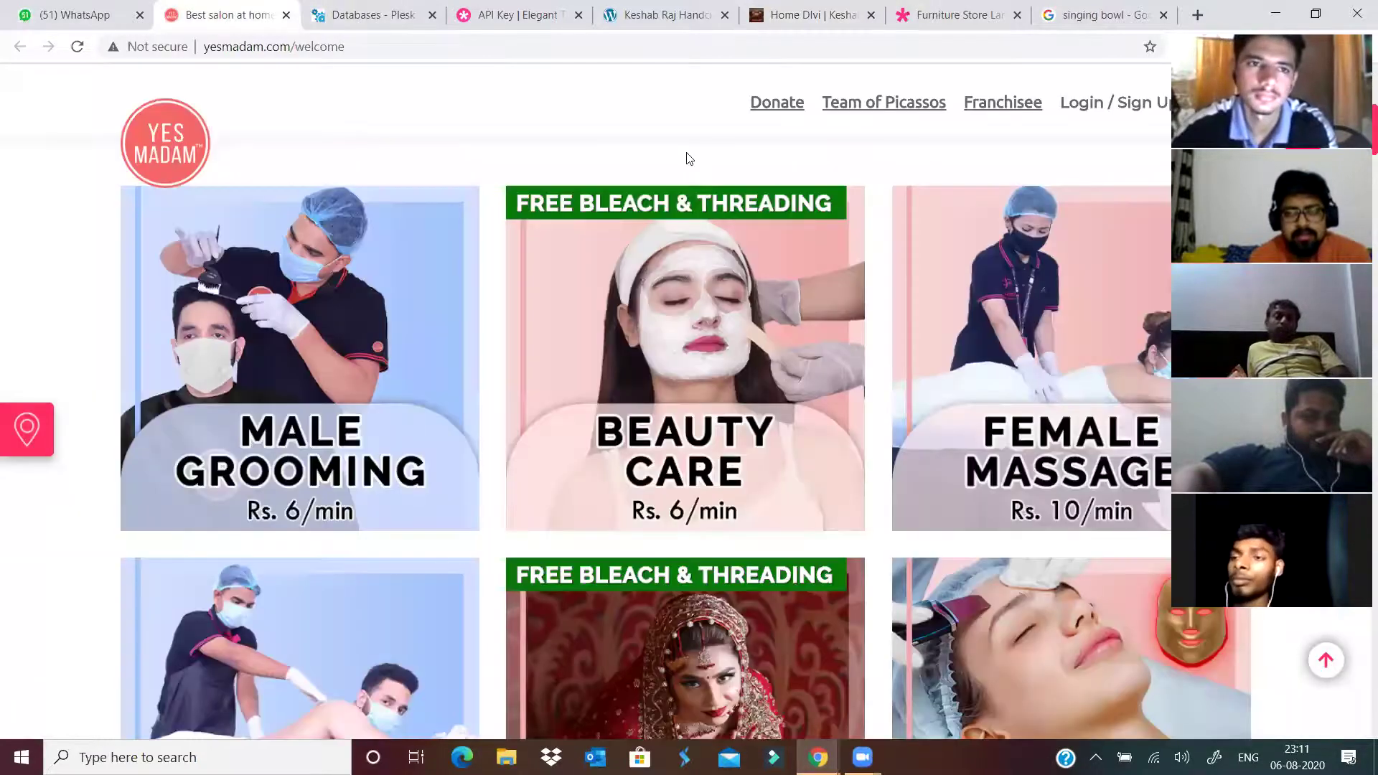
scroll(675, 164, "up", 3)
scroll(675, 164, "down", 1)
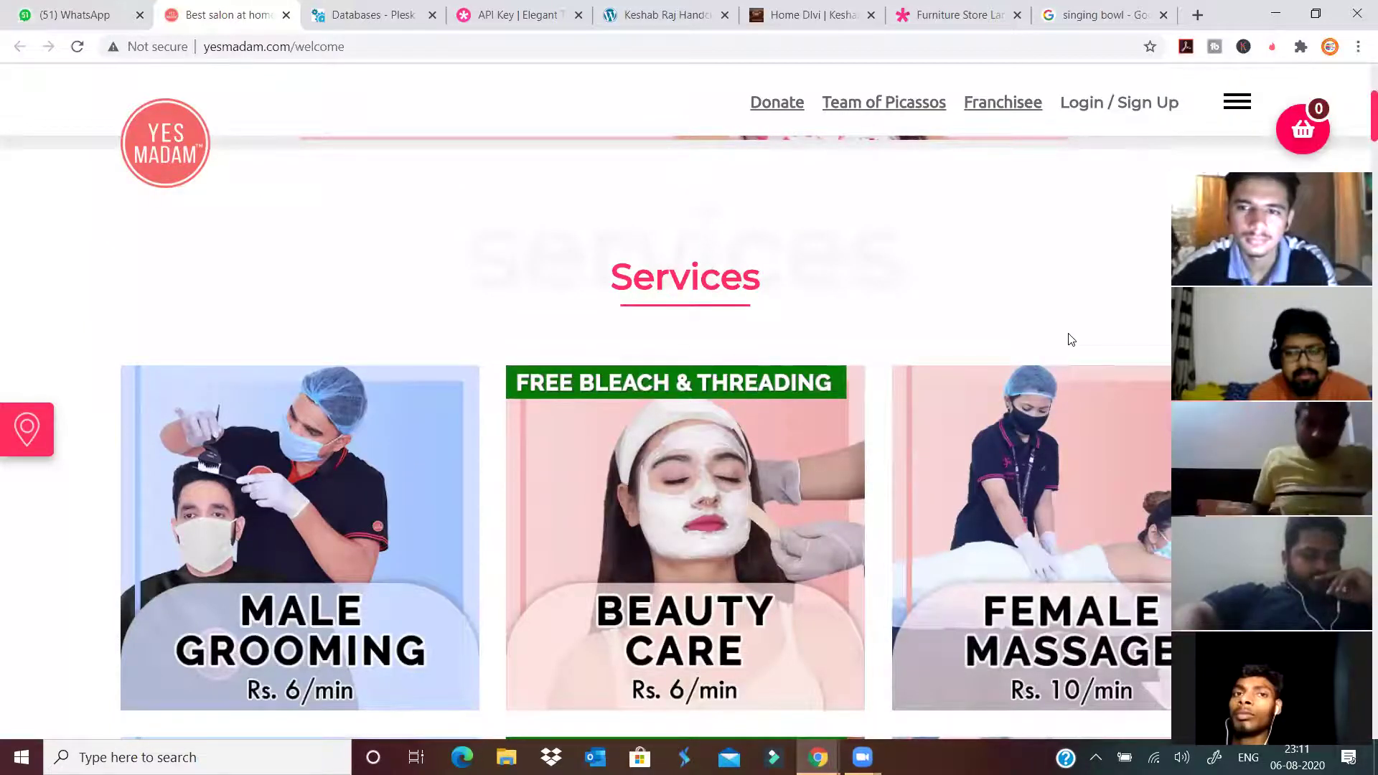
scroll(919, 383, "down", 2)
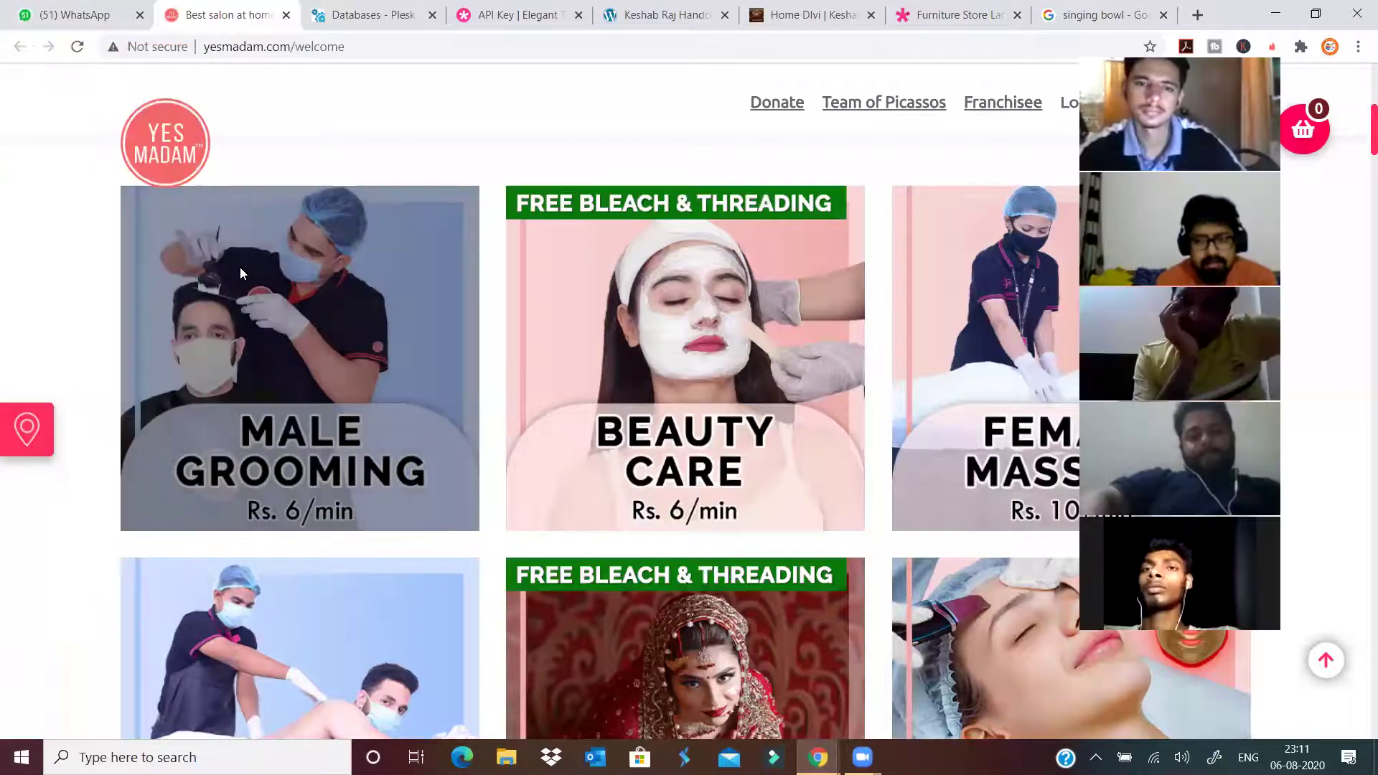
Return to the Home Divi page to examine its two image rows, and compare them with the Yes Madam service cards.
left_click(369, 14)
left_click(516, 14)
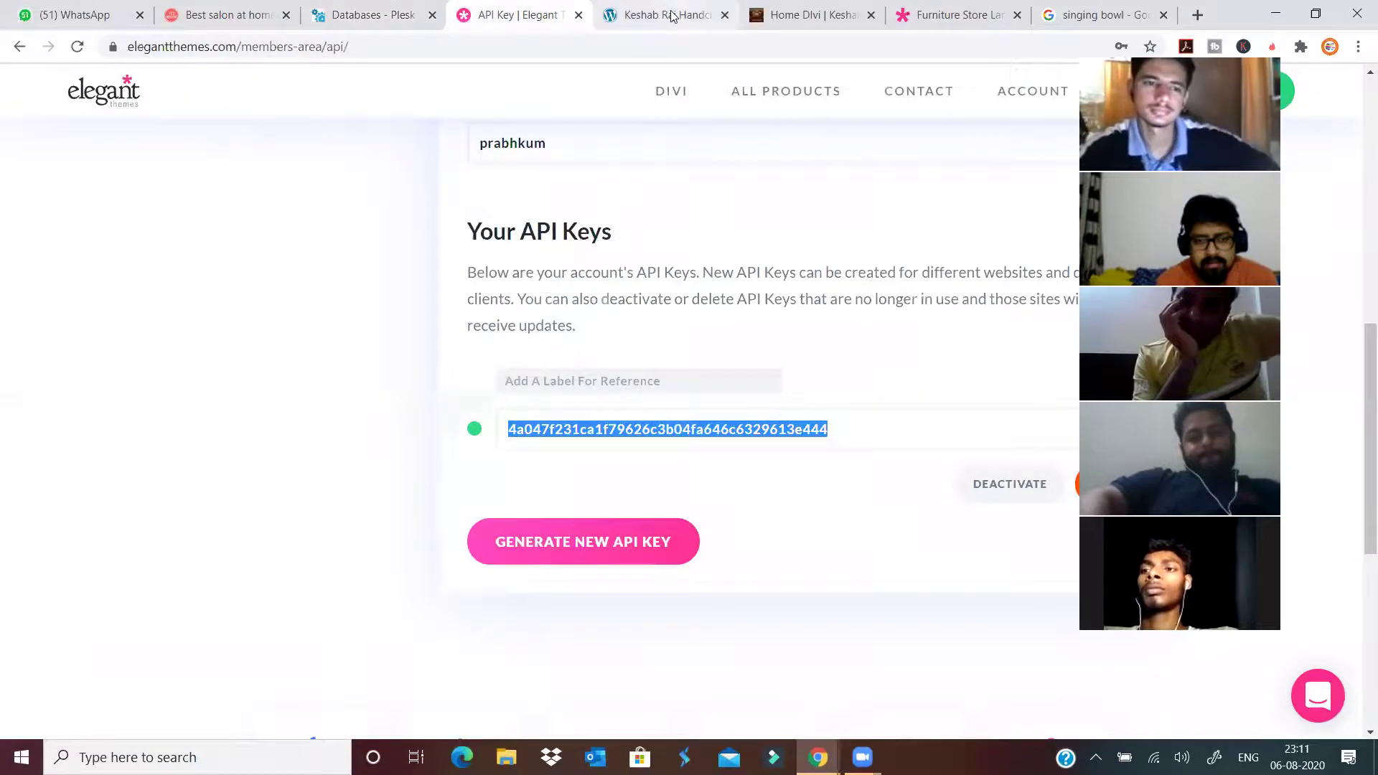
left_click(664, 14)
left_click(848, 15)
key("ctrl+Tab")
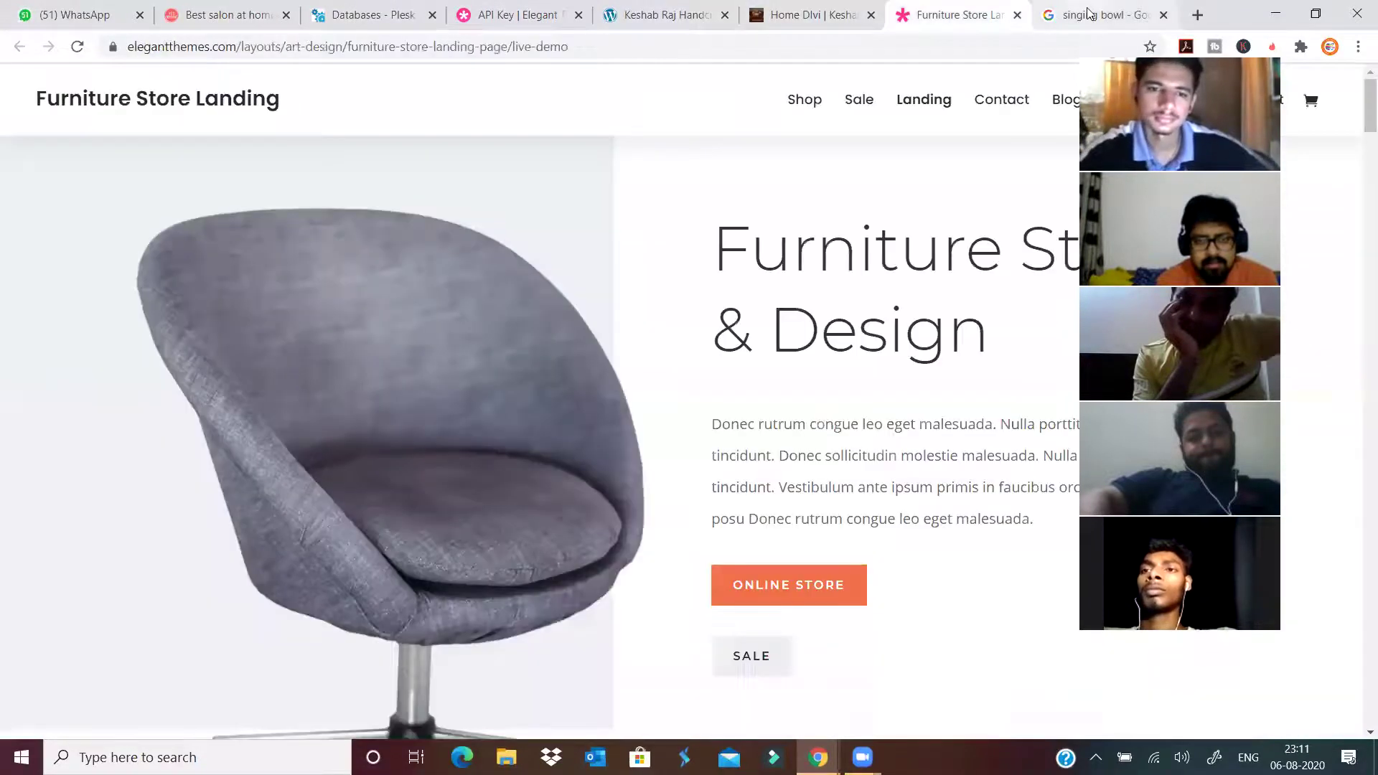
left_click(825, 15)
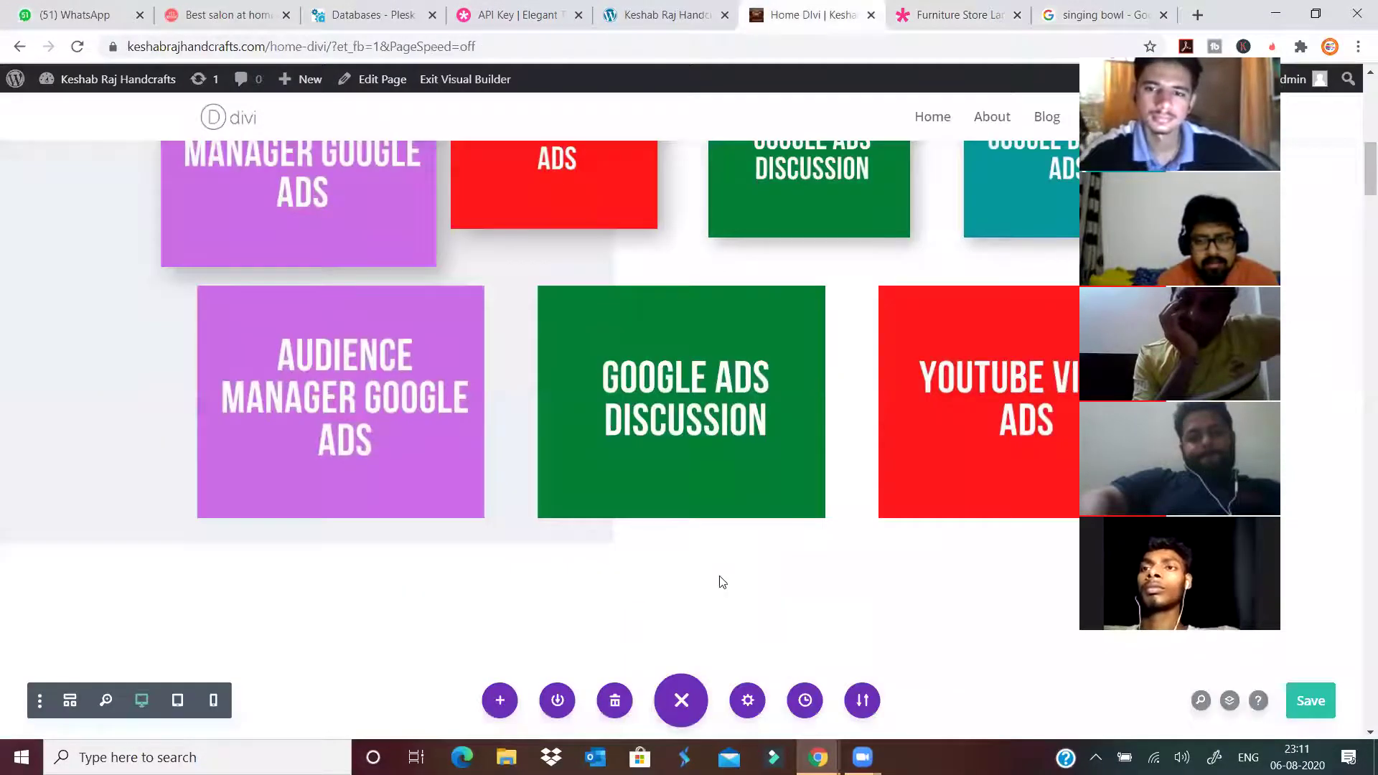
scroll(722, 582, "up", 1)
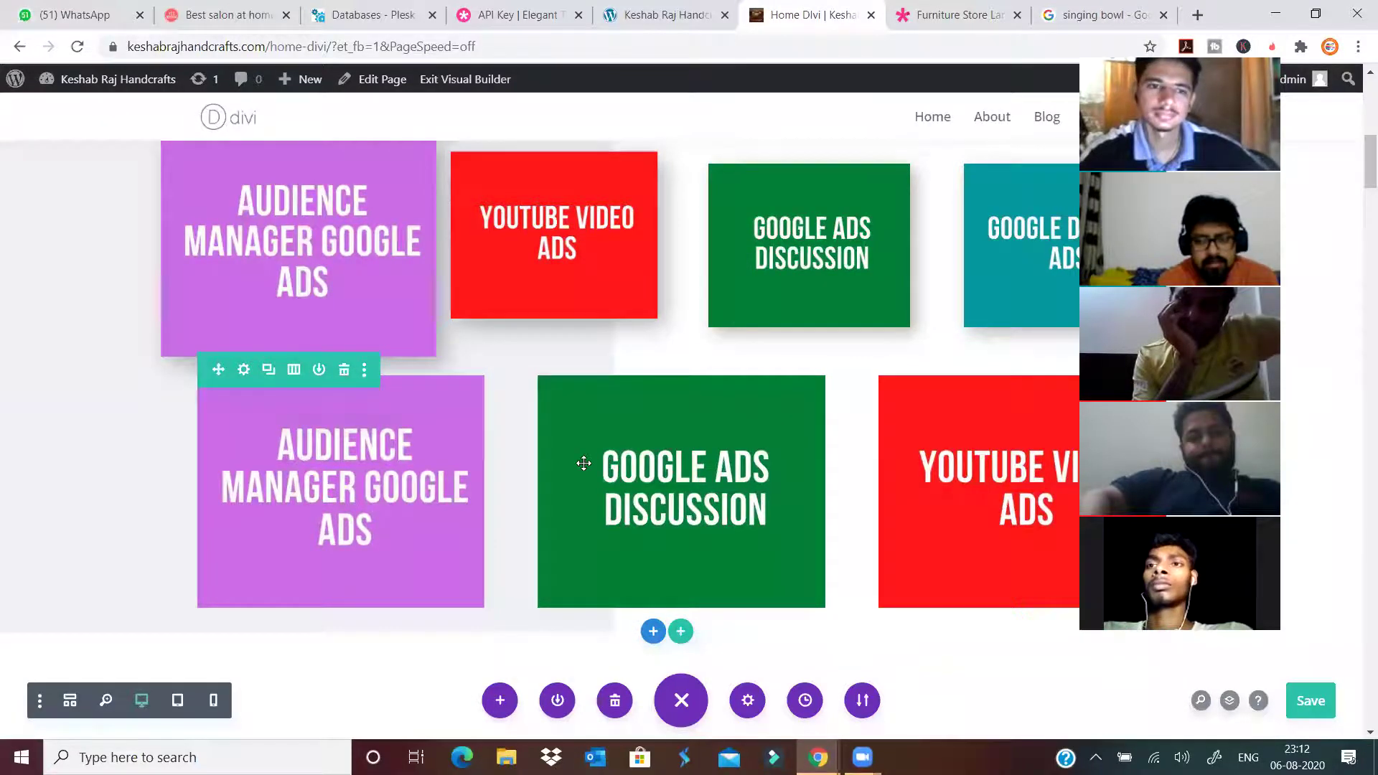
key("ctrl+2")
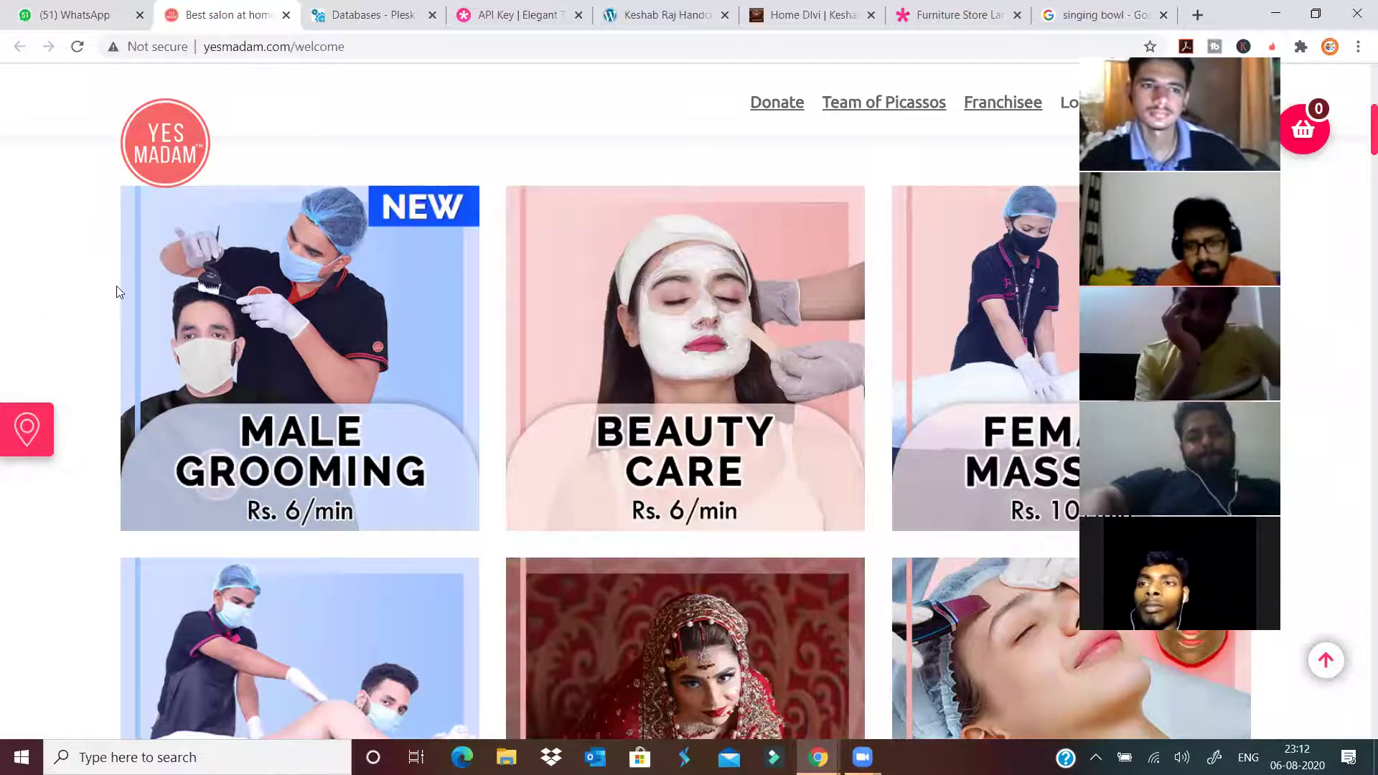
Return to the Home Divi page, set the three-column image row's width to 92%, and save the row settings.
left_click(534, 20)
left_click(951, 14)
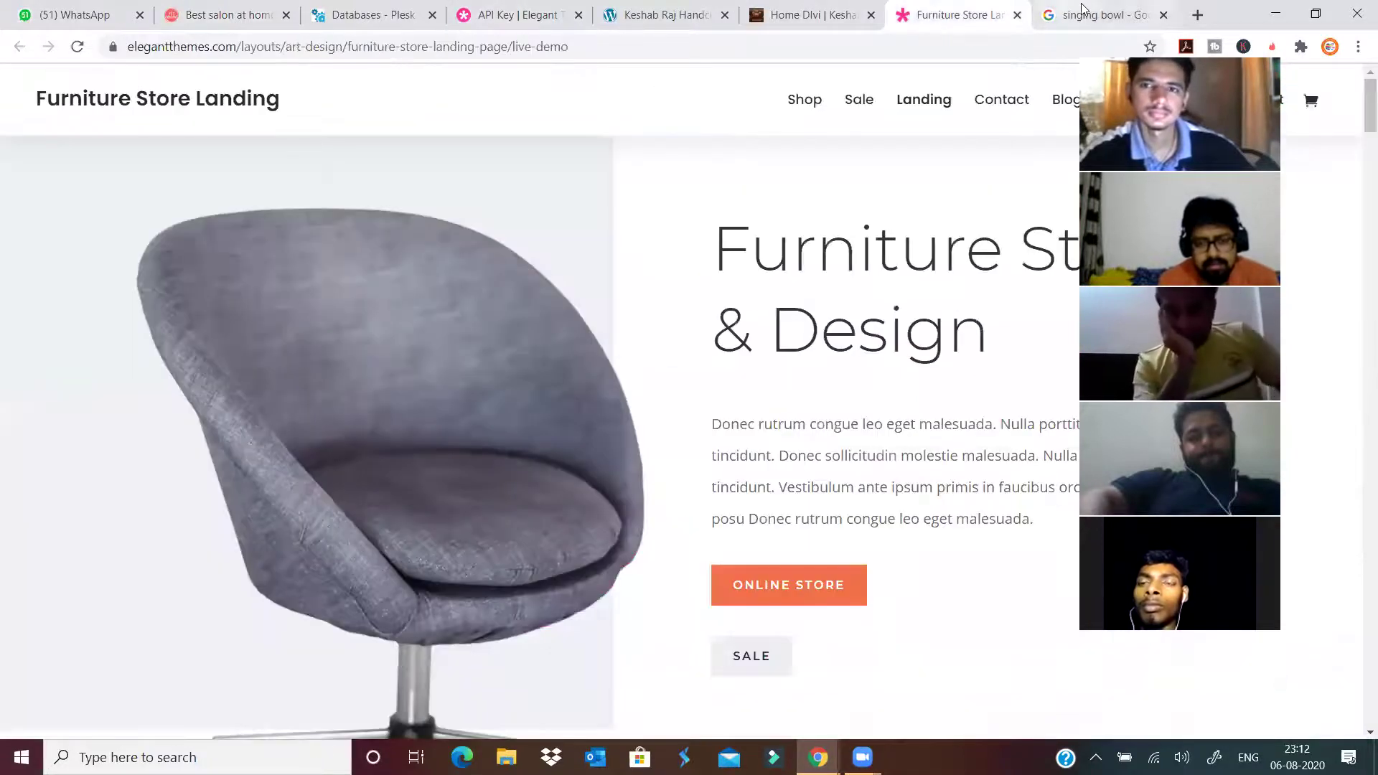
left_click(810, 16)
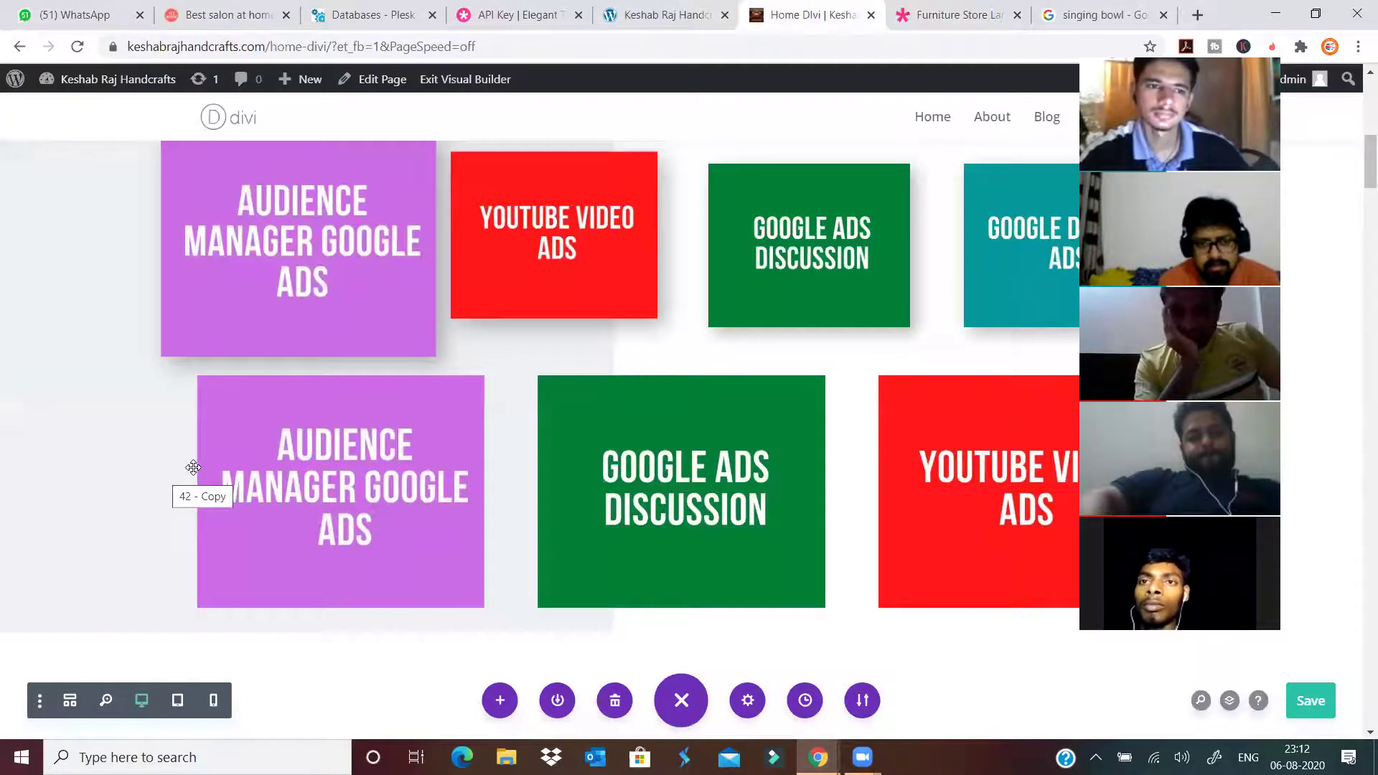
mouse_move(244, 369)
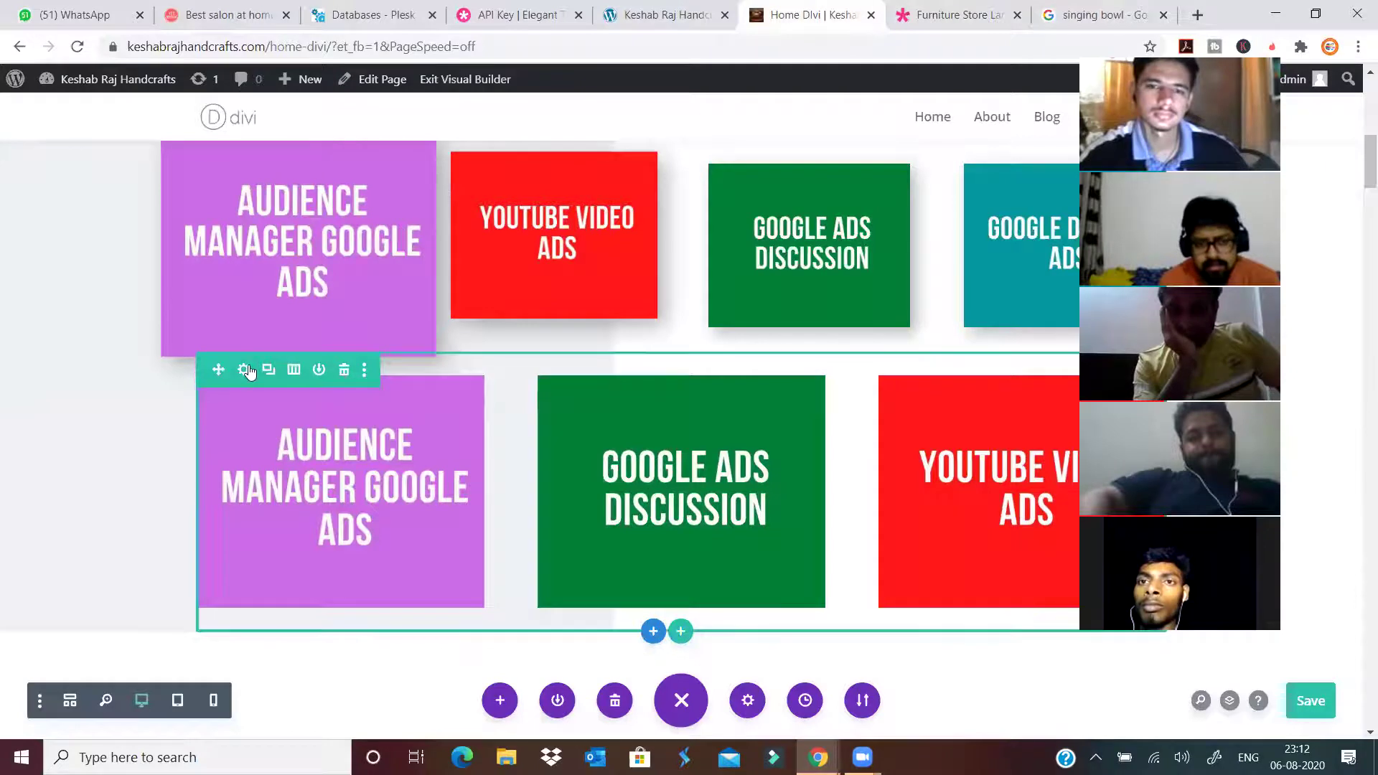
left_click(246, 368)
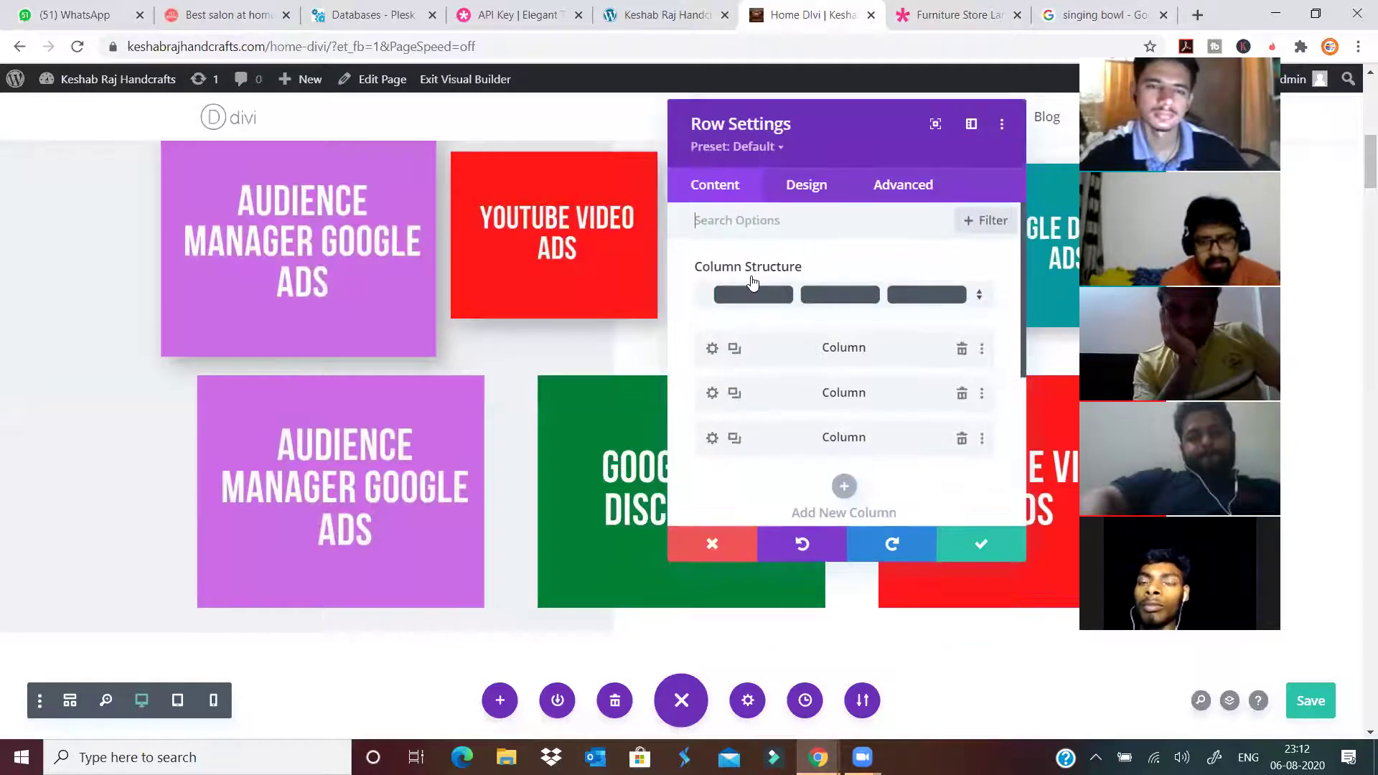
left_click(814, 190)
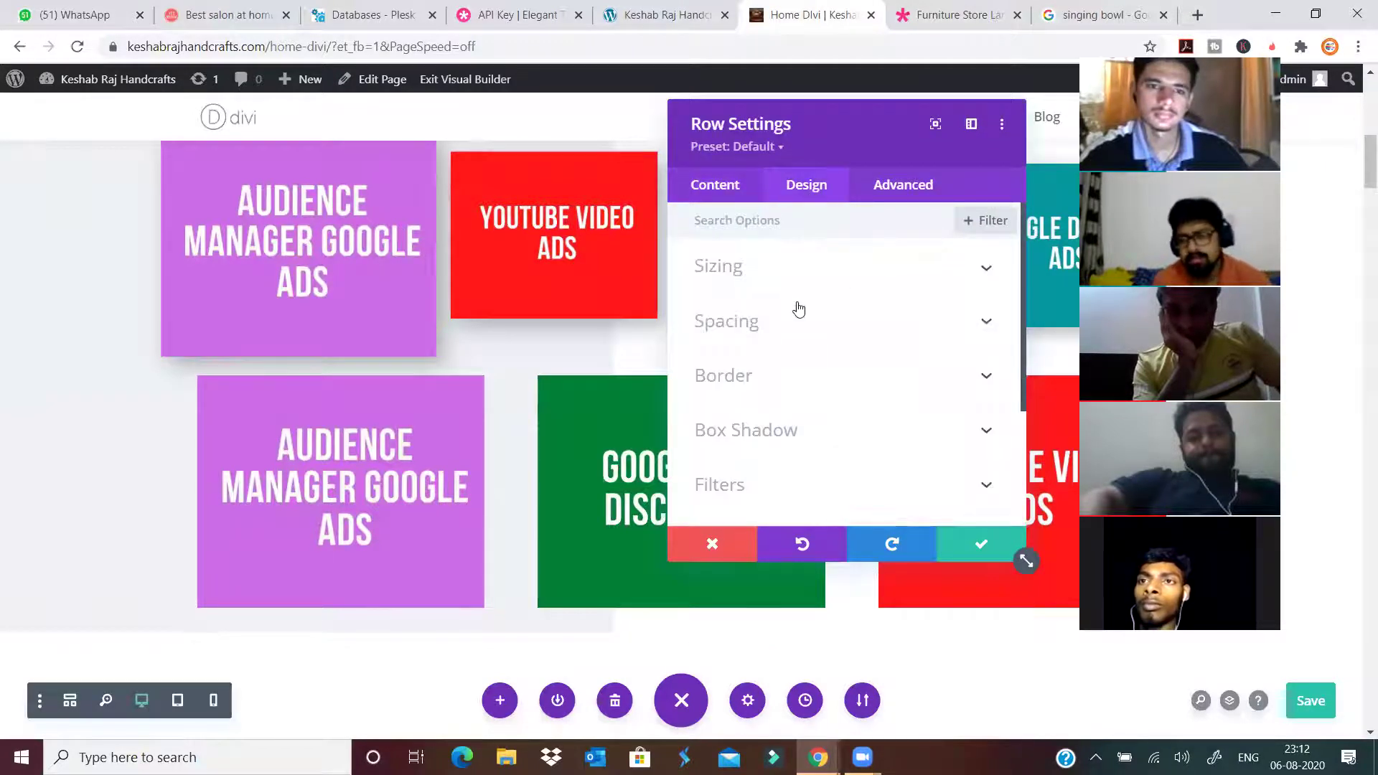
left_click(807, 278)
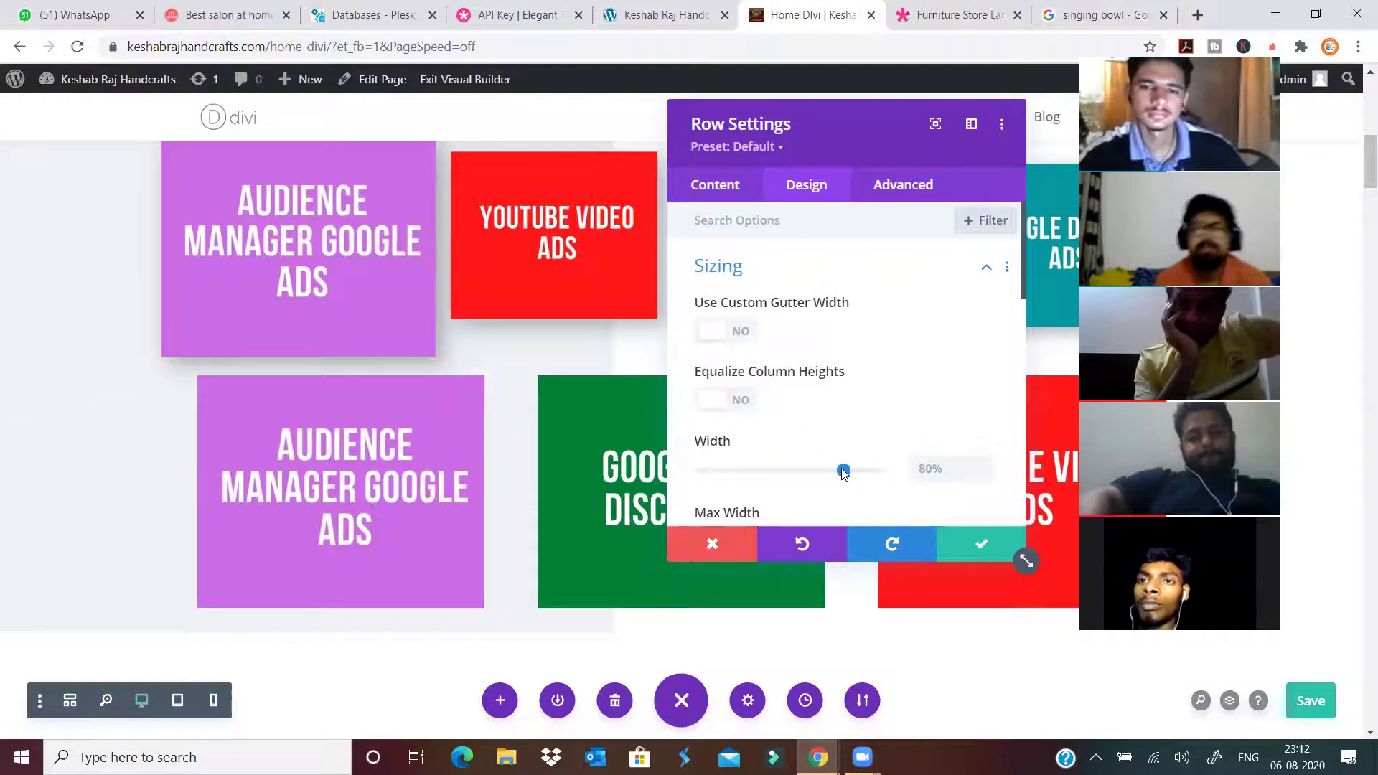
left_click_drag(871, 469, 878, 469)
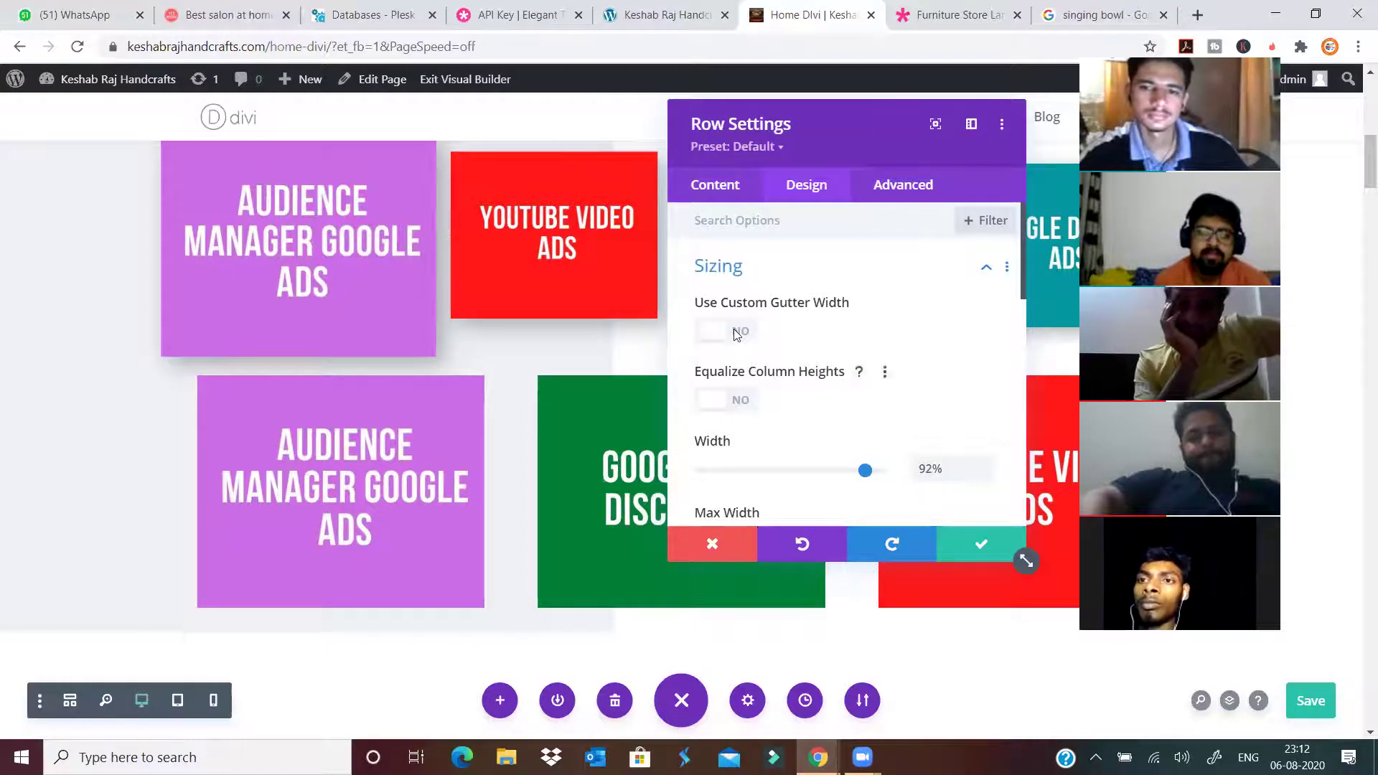
left_click(982, 544)
Set the three-column image row's maximum width to 1446 px and save the row settings.
mouse_move(253, 411)
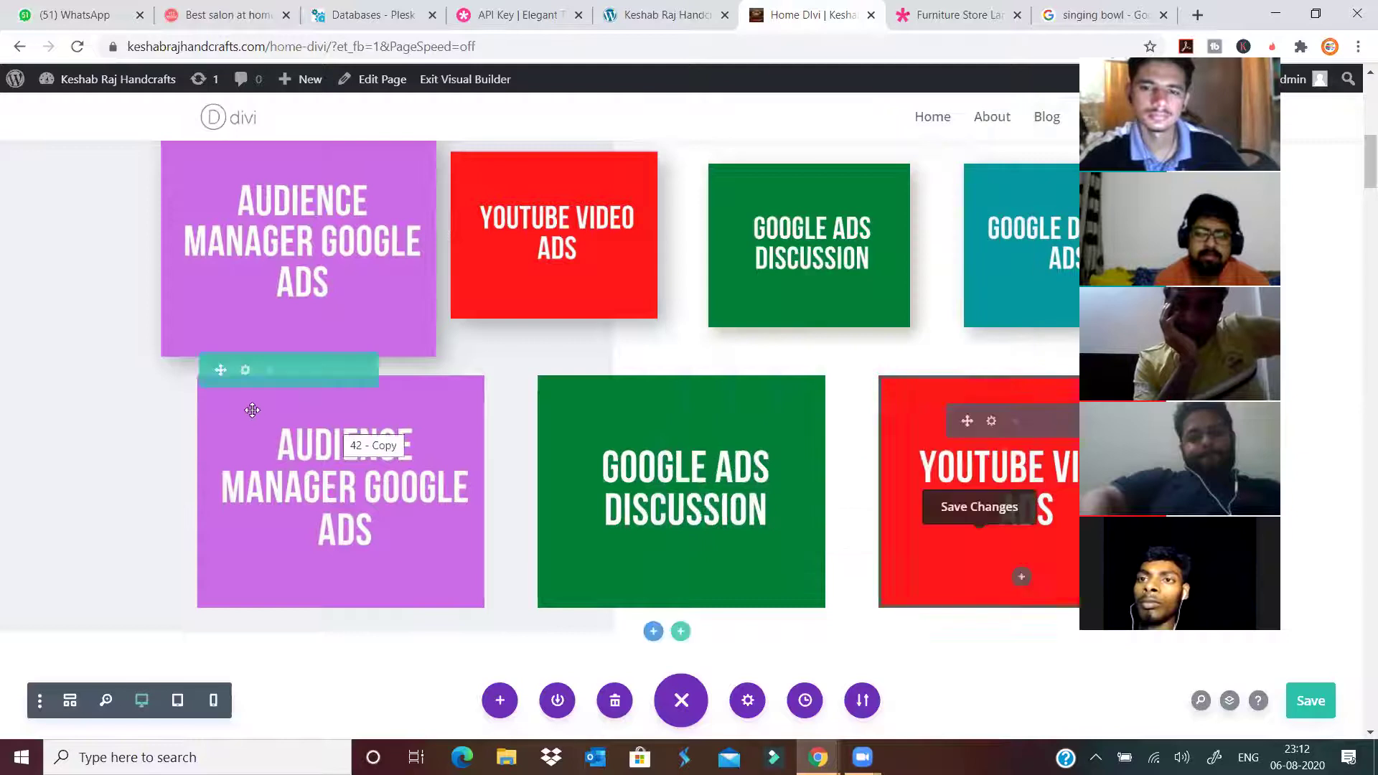
left_click(244, 370)
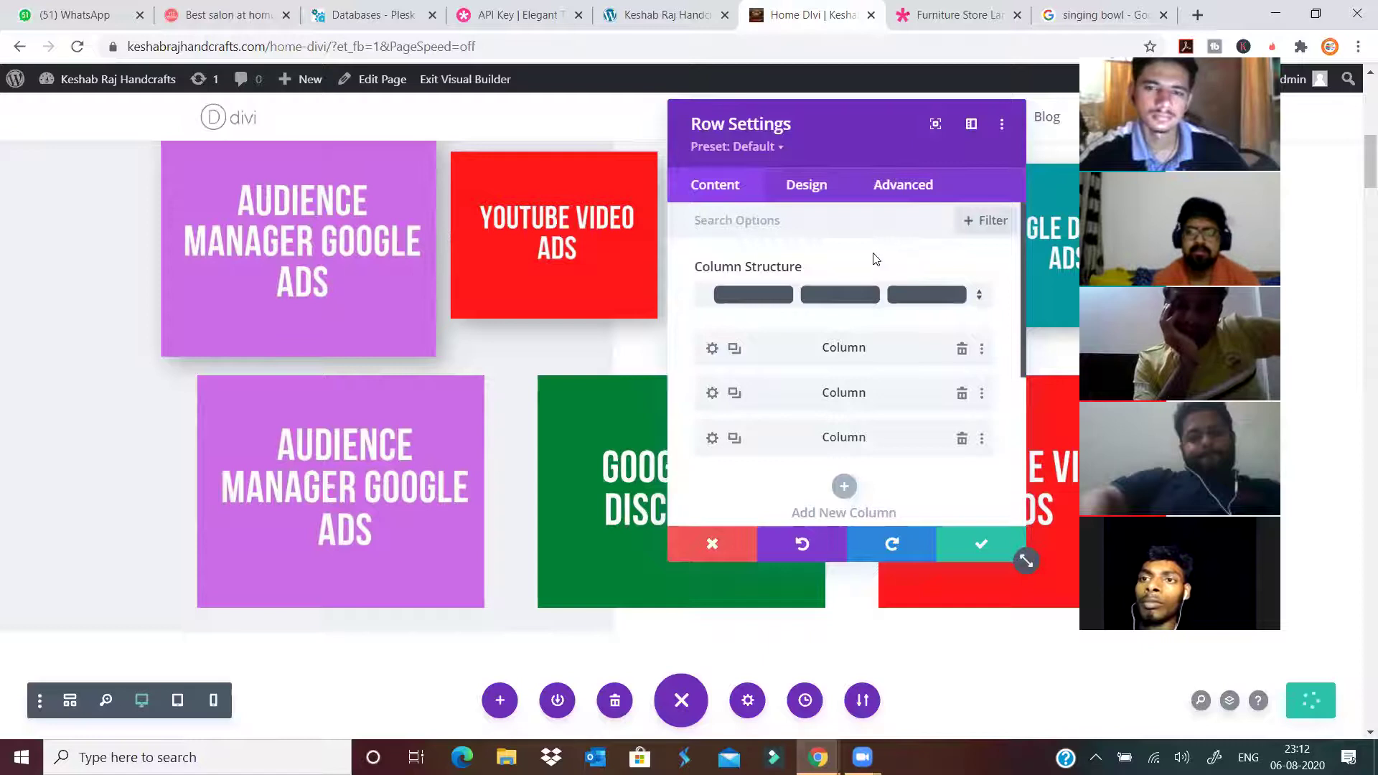
left_click(806, 185)
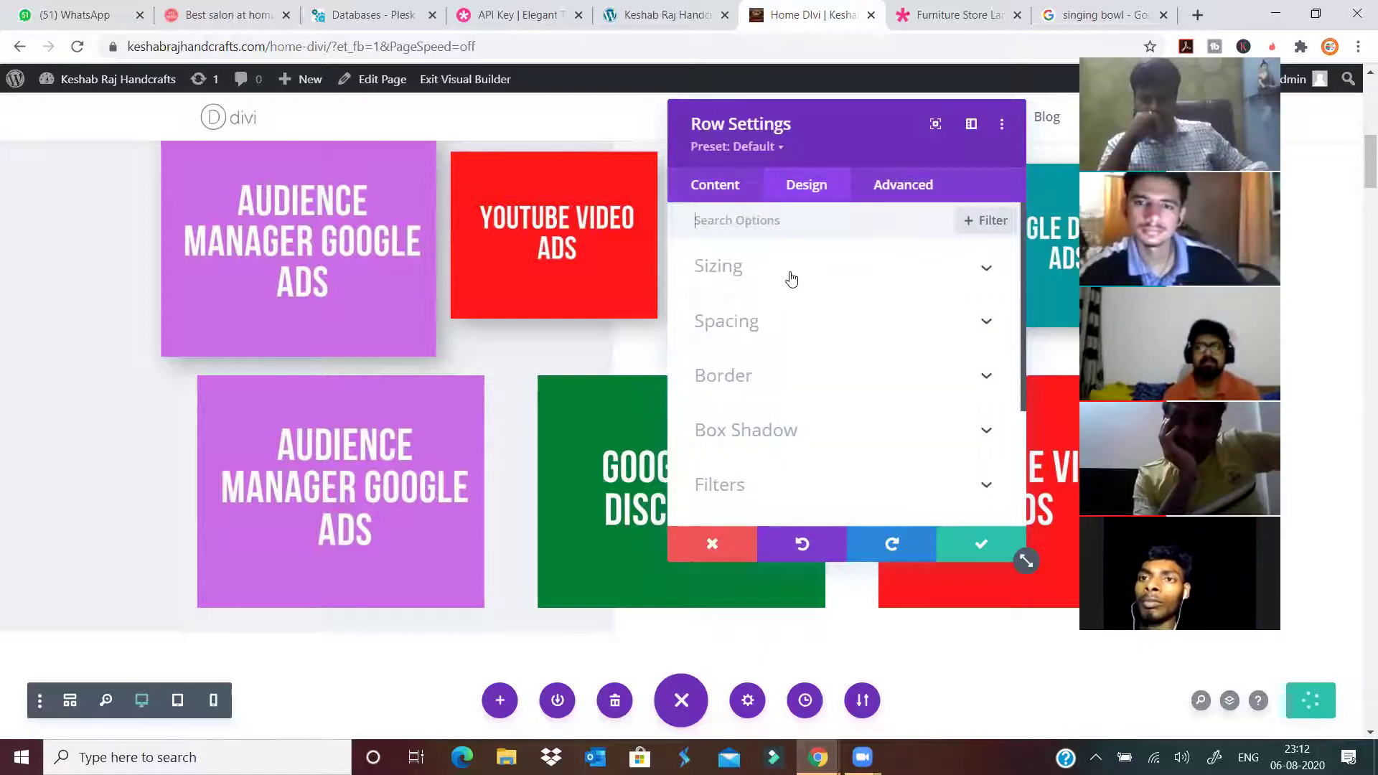
left_click(790, 278)
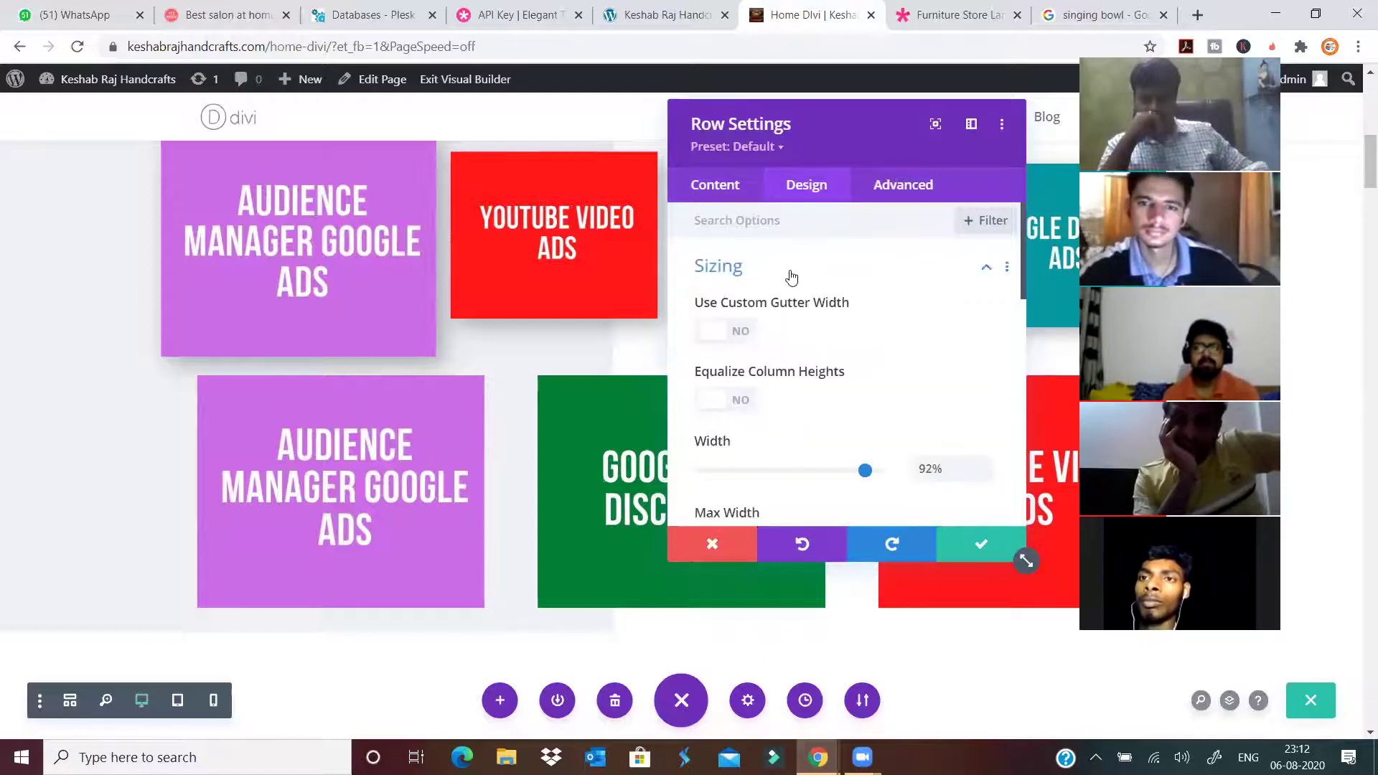
left_click(741, 331)
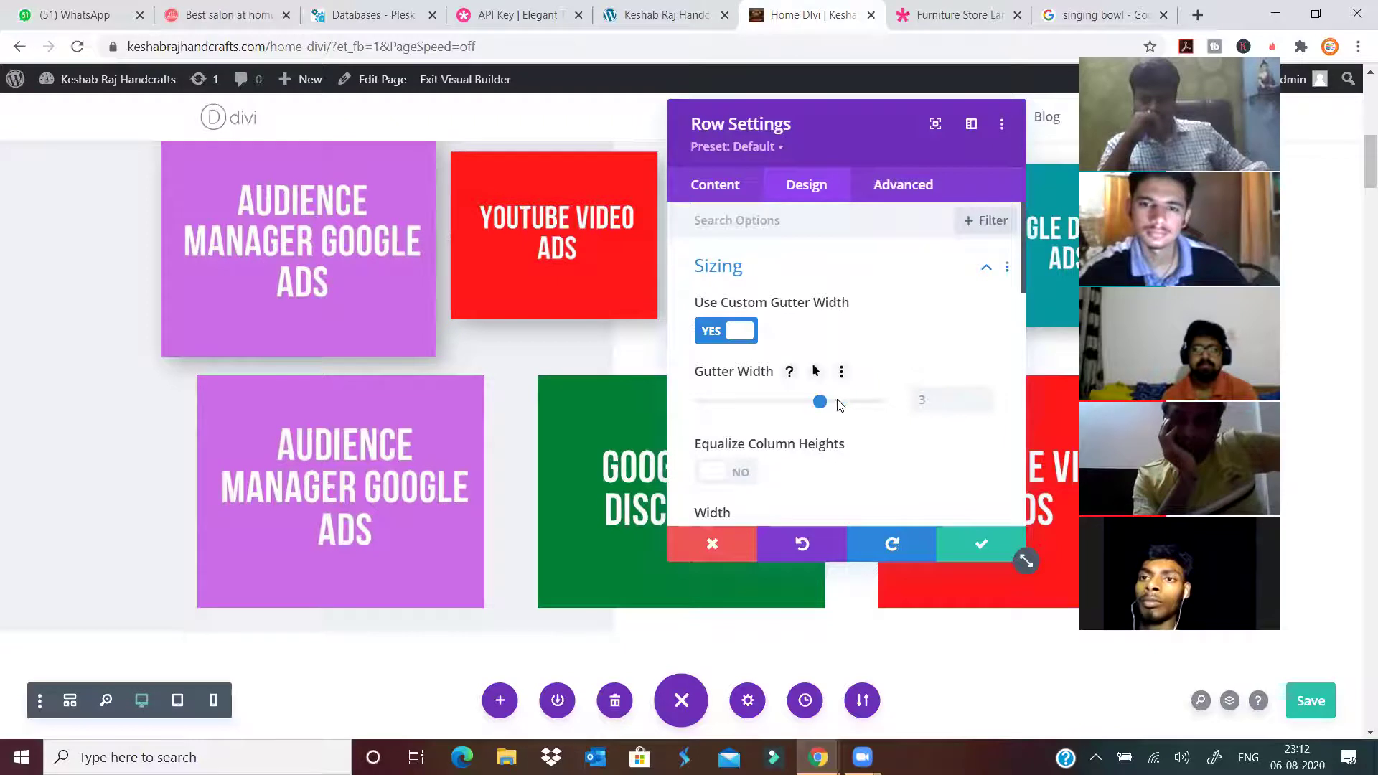
left_click(718, 332)
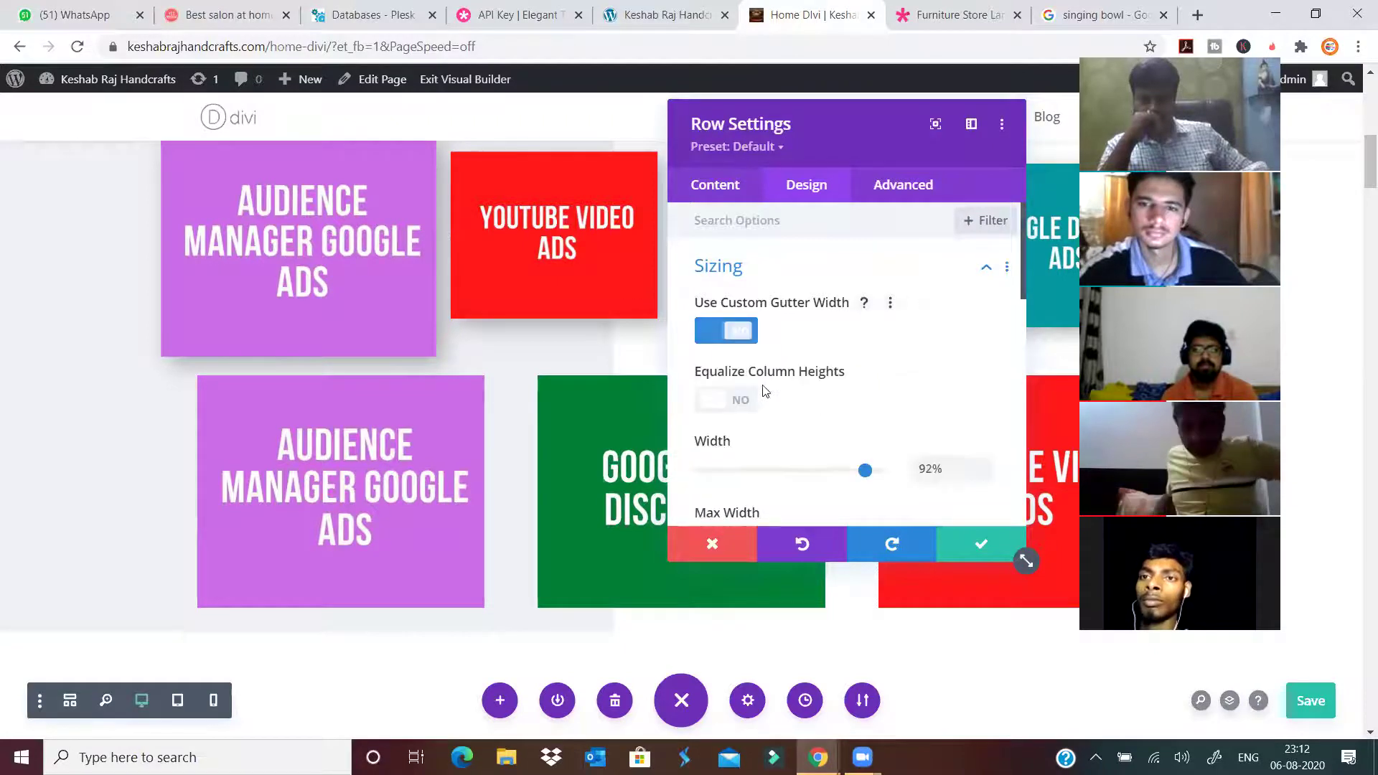
scroll(772, 452, "down", 1)
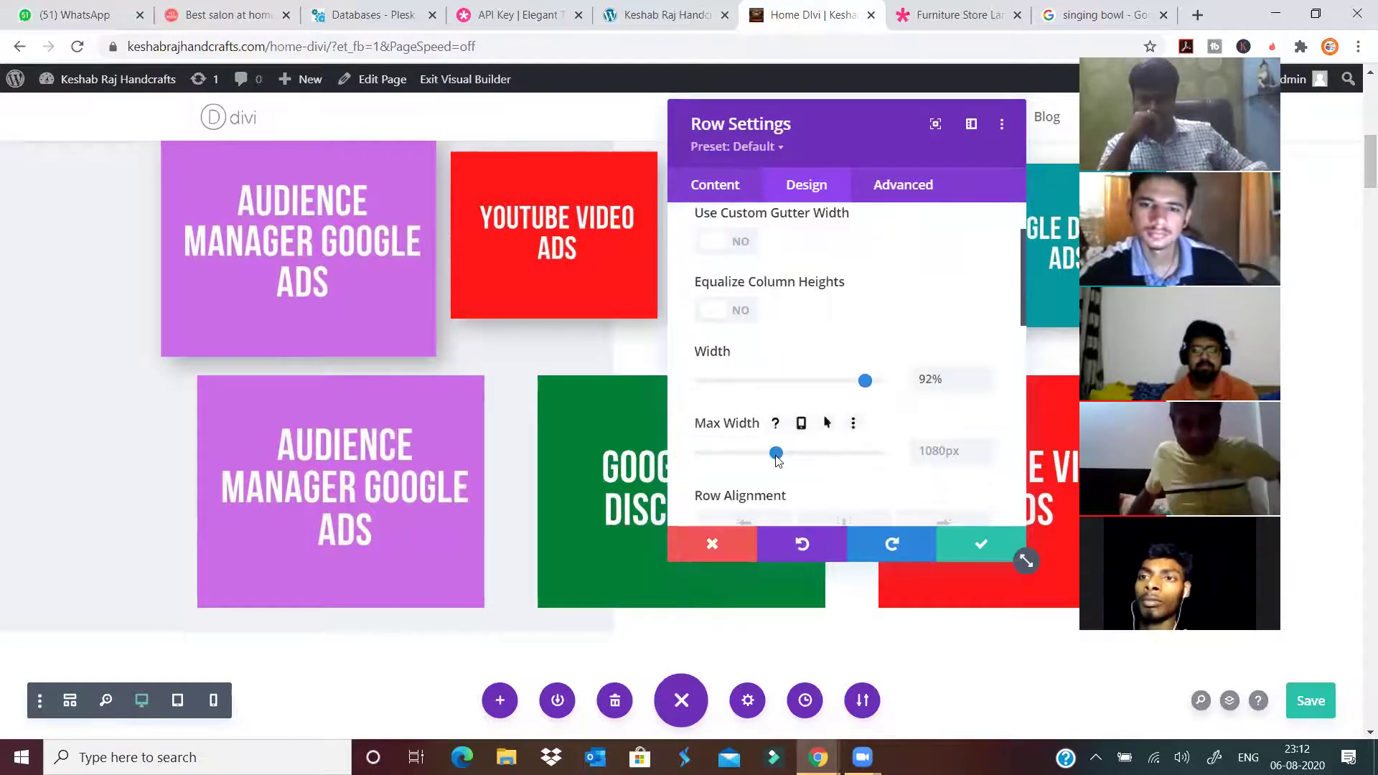
left_click_drag(795, 455, 802, 455)
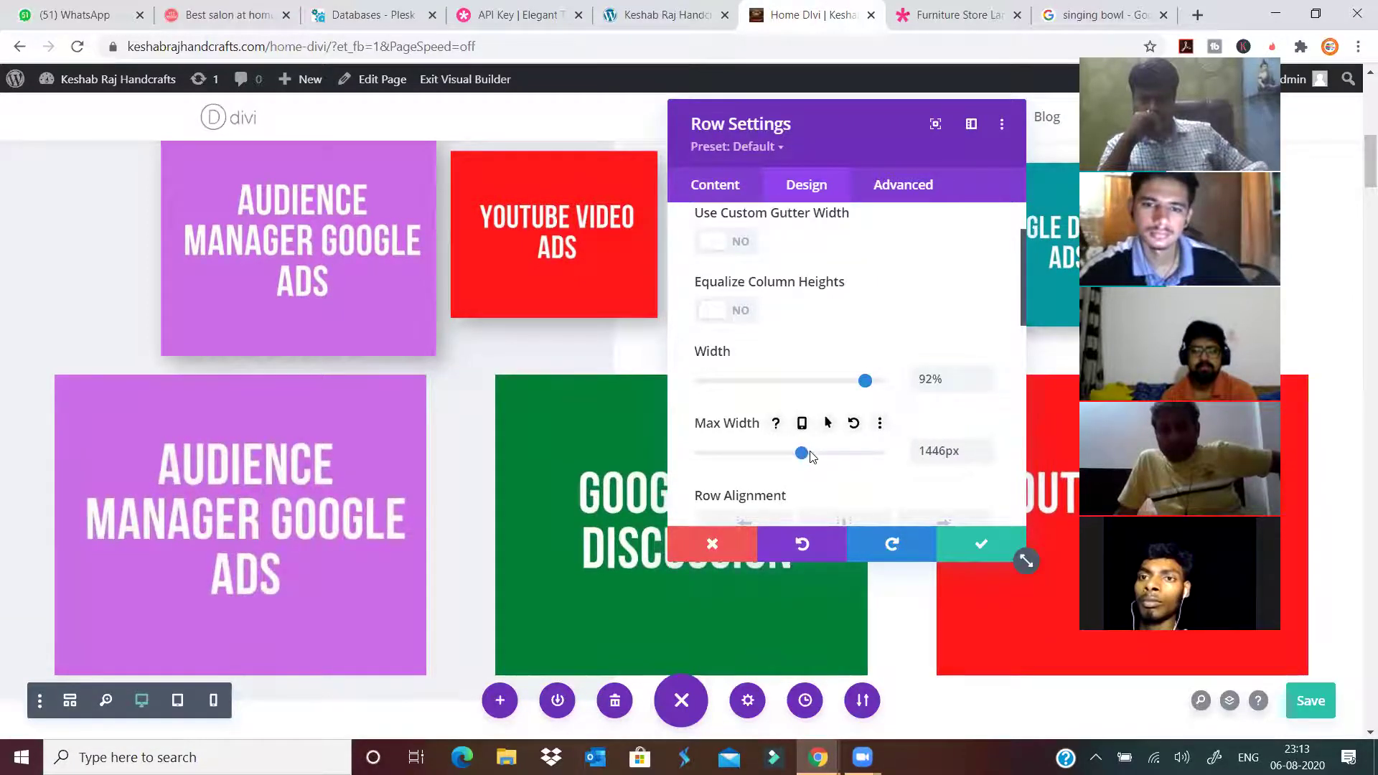
left_click(985, 547)
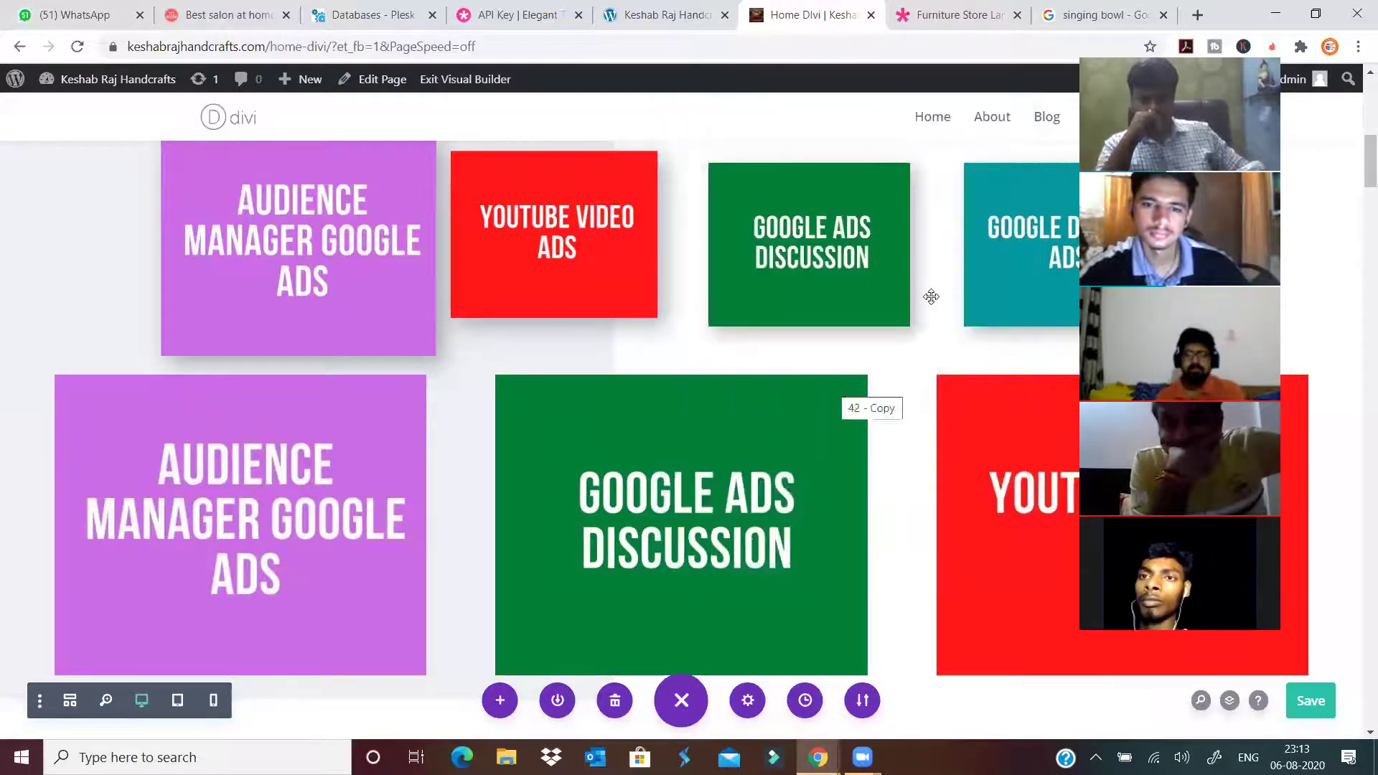
Review both rows of ad images and examine the link options of the upper row's red YouTube Video Ads image.
scroll(932, 298, "down", 1)
scroll(932, 298, "down", 1)
scroll(883, 632, "up", 1)
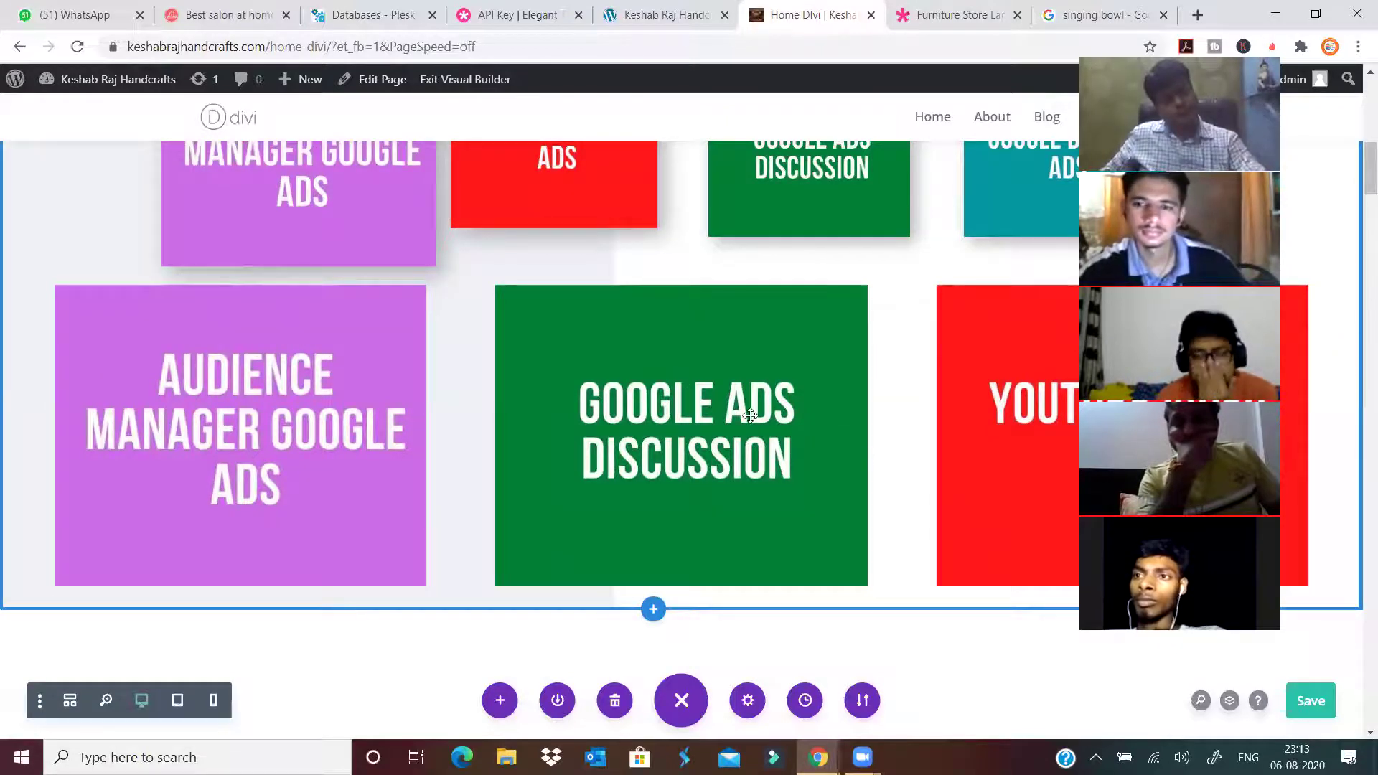
scroll(761, 394, "up", 5)
scroll(718, 338, "down", 3)
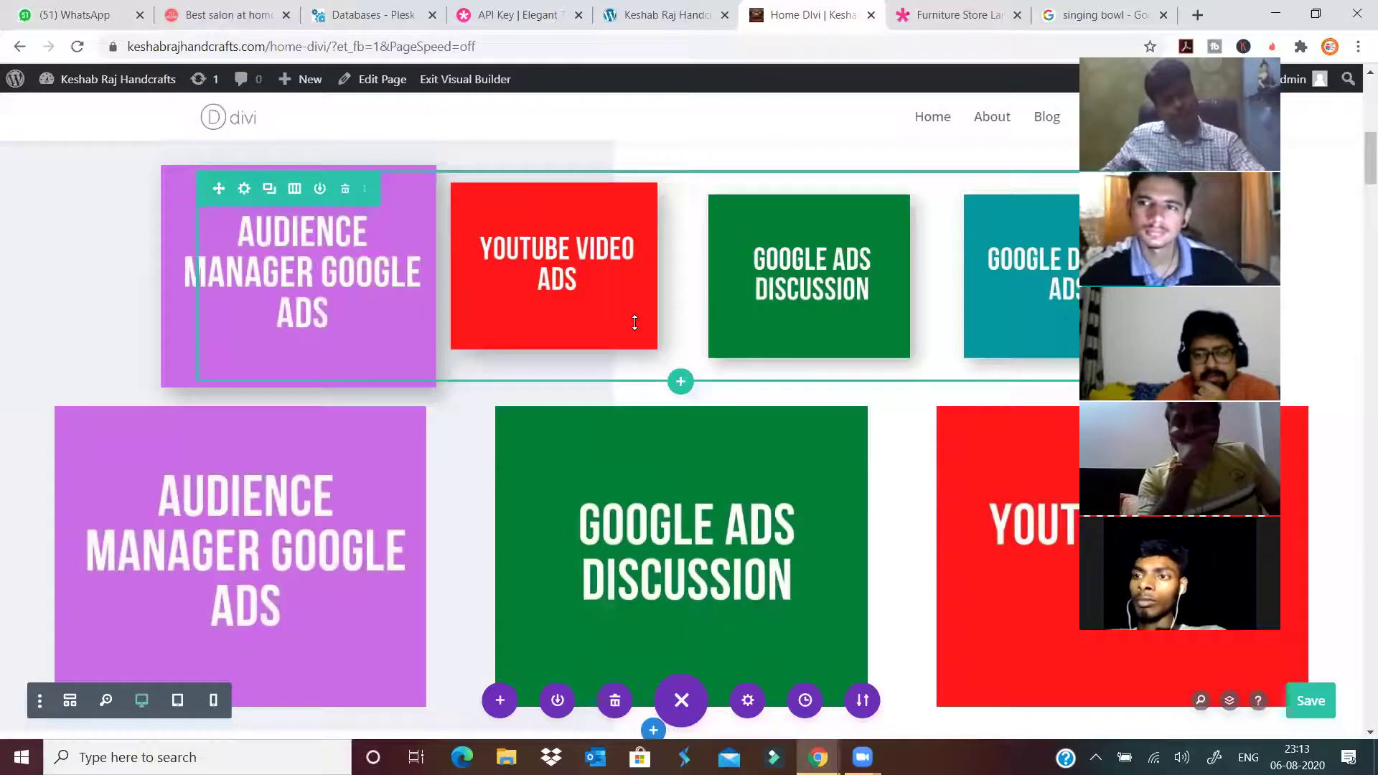
scroll(634, 322, "down", 1)
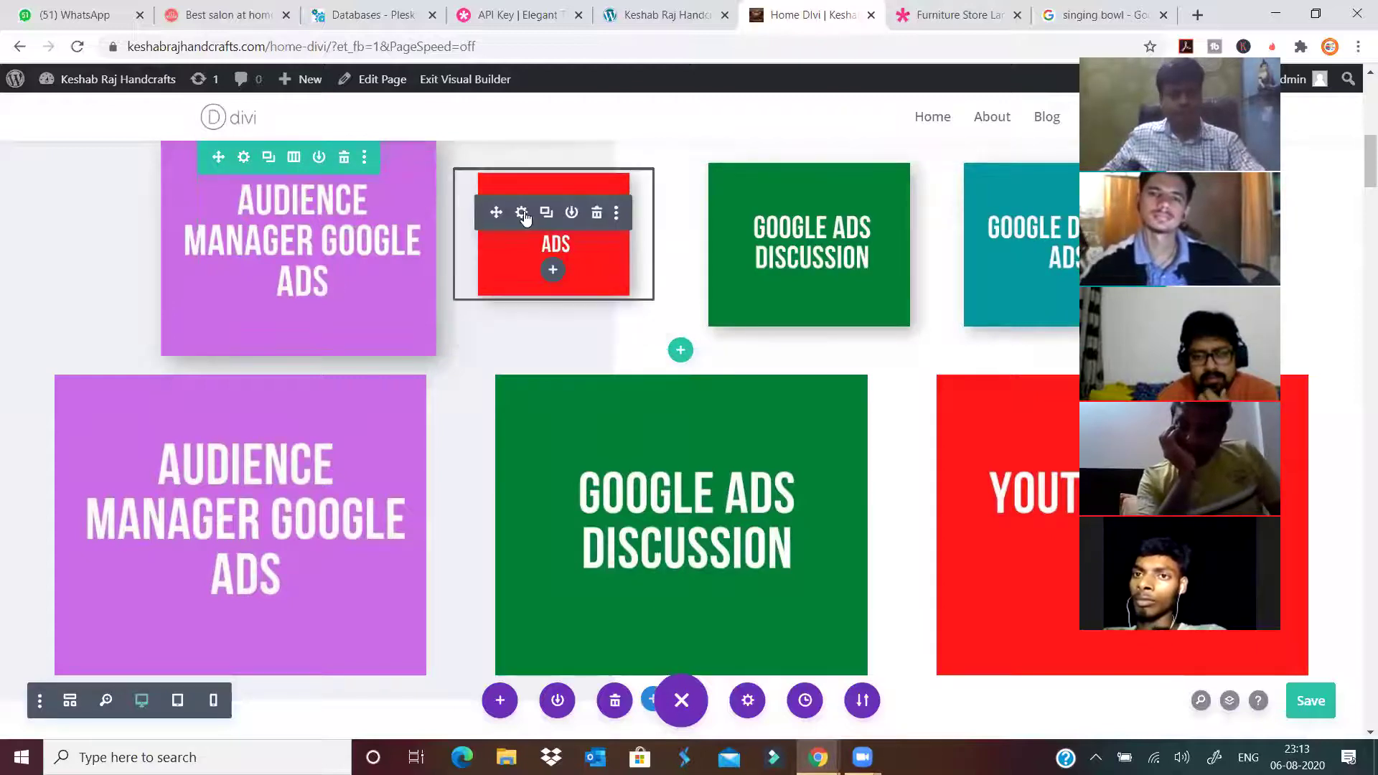
left_click(521, 213)
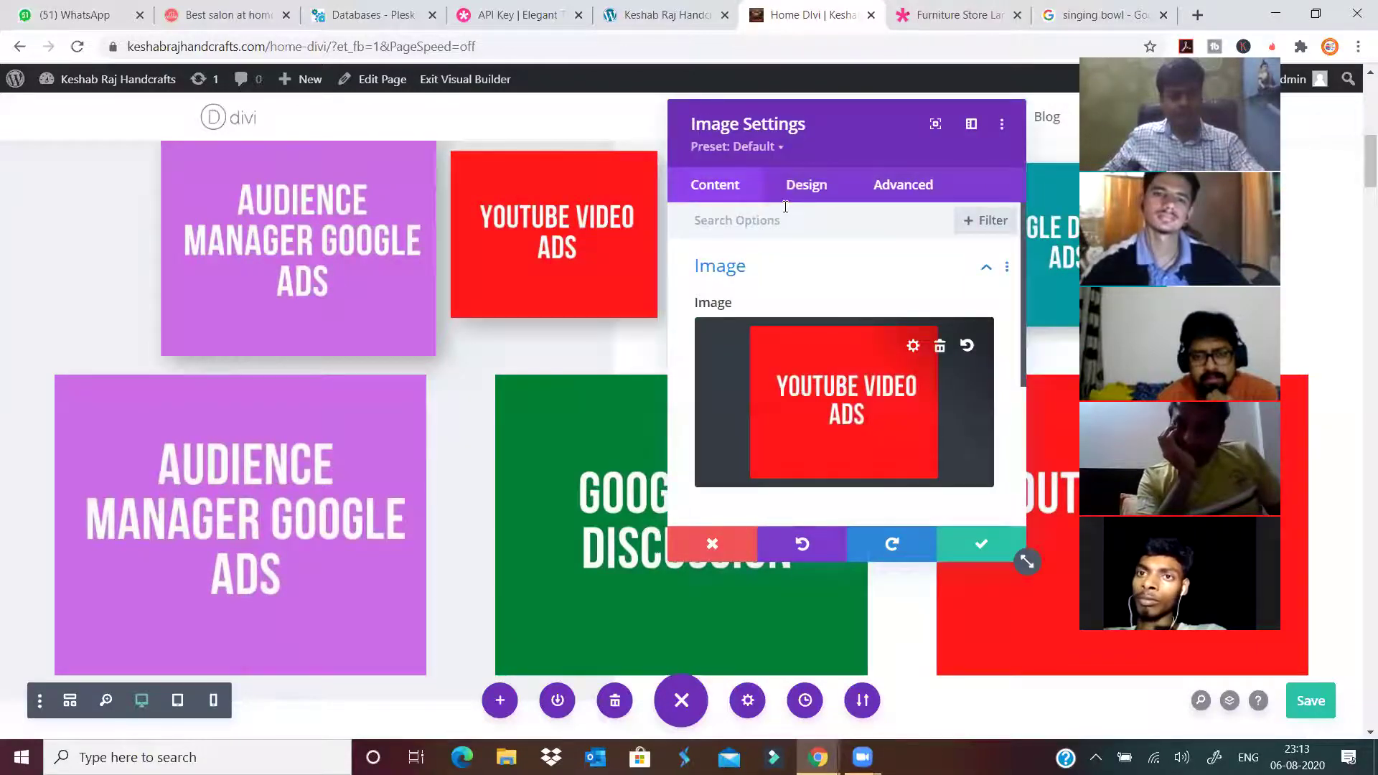
scroll(868, 347, "down", 3)
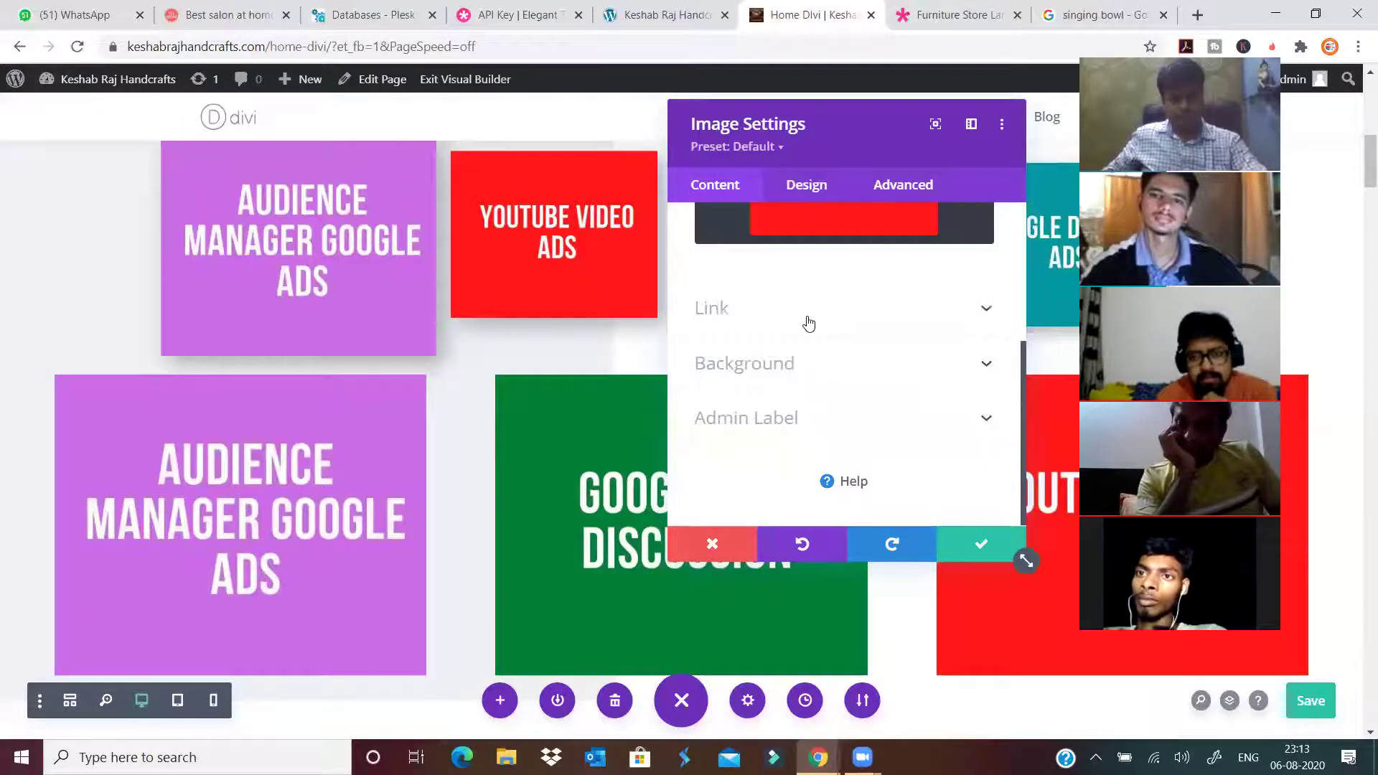
left_click(806, 316)
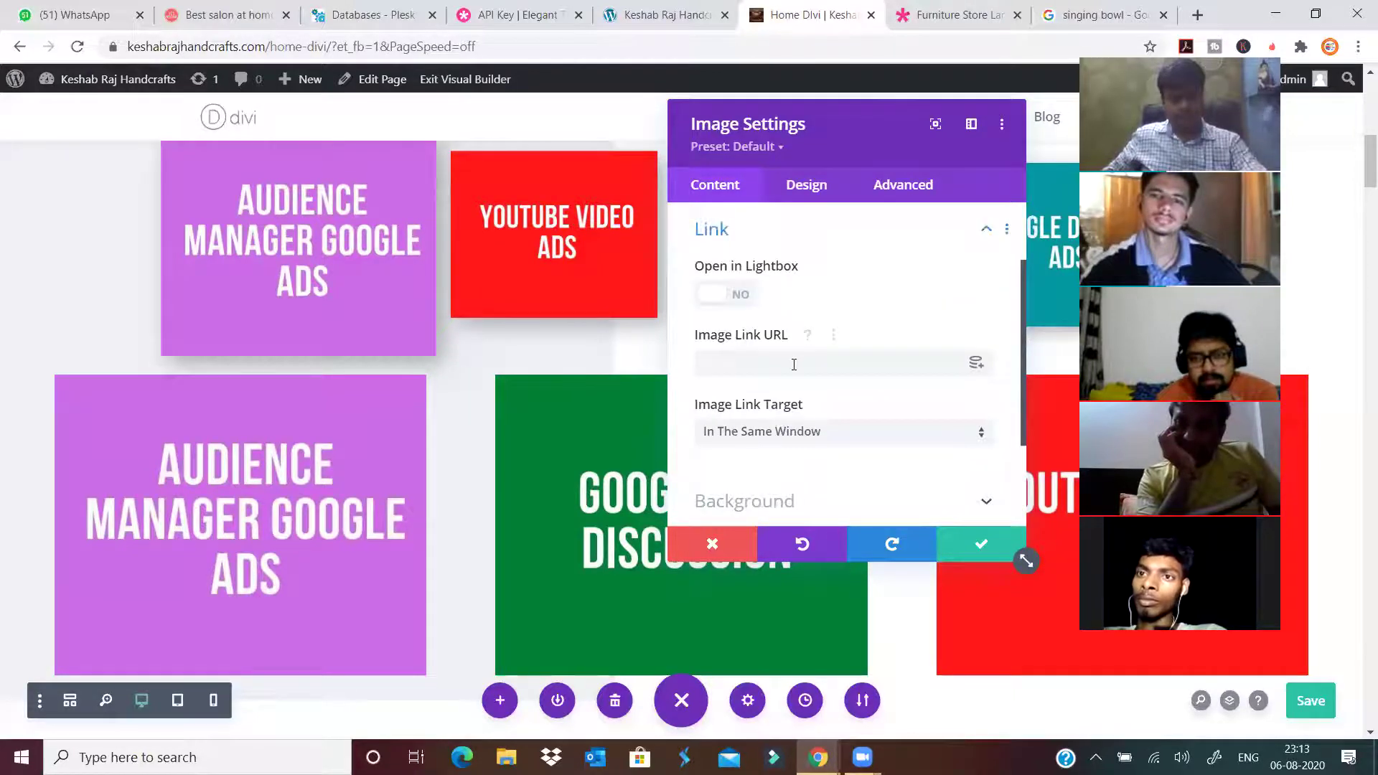
left_click(794, 364)
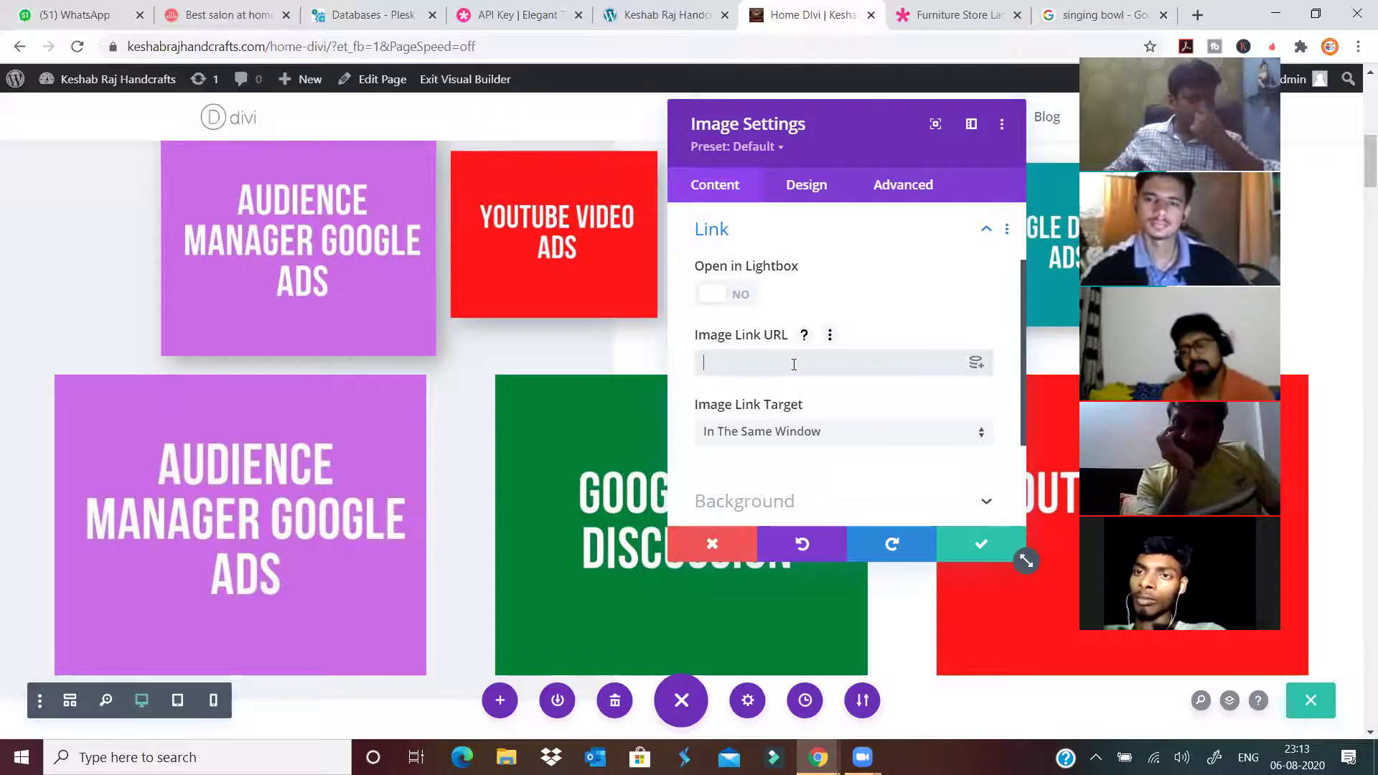
scroll(898, 413, "down", 2)
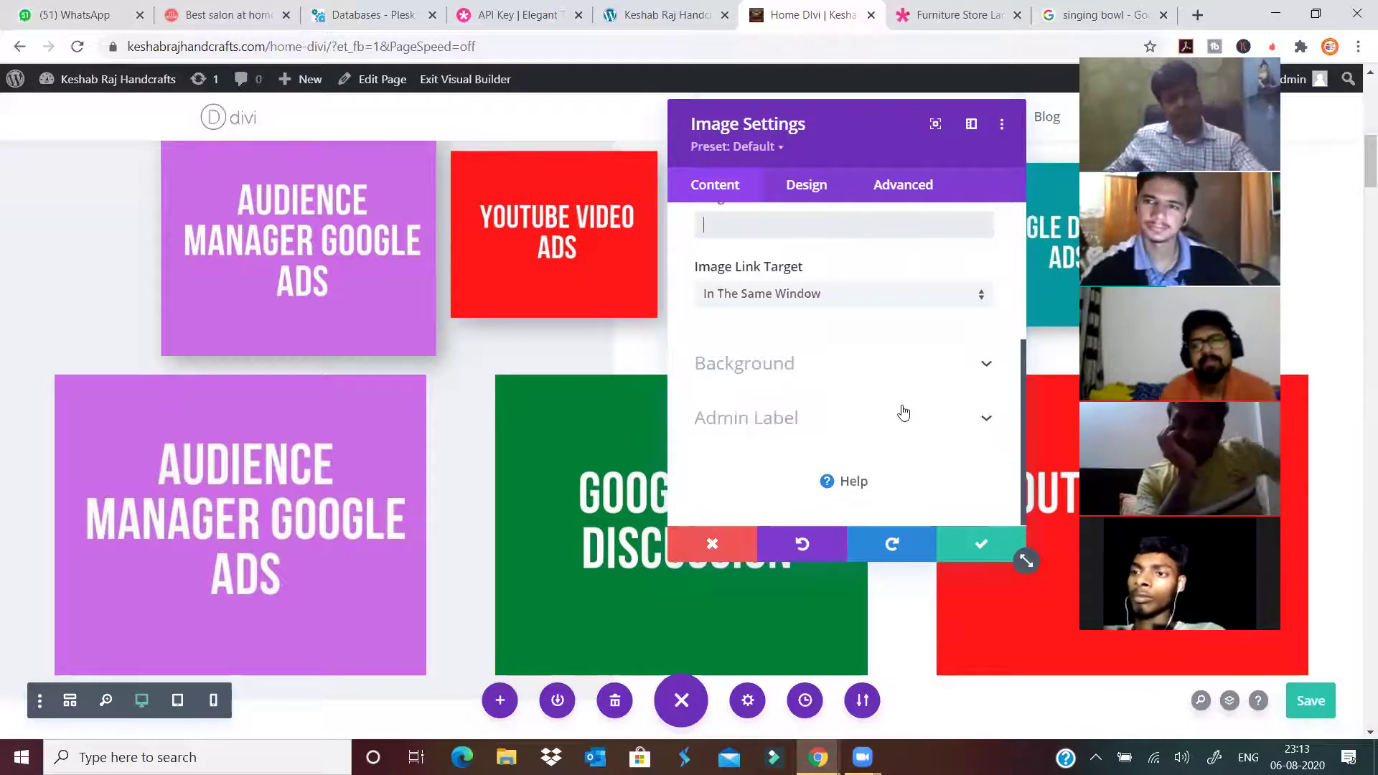
scroll(890, 420, "up", 2)
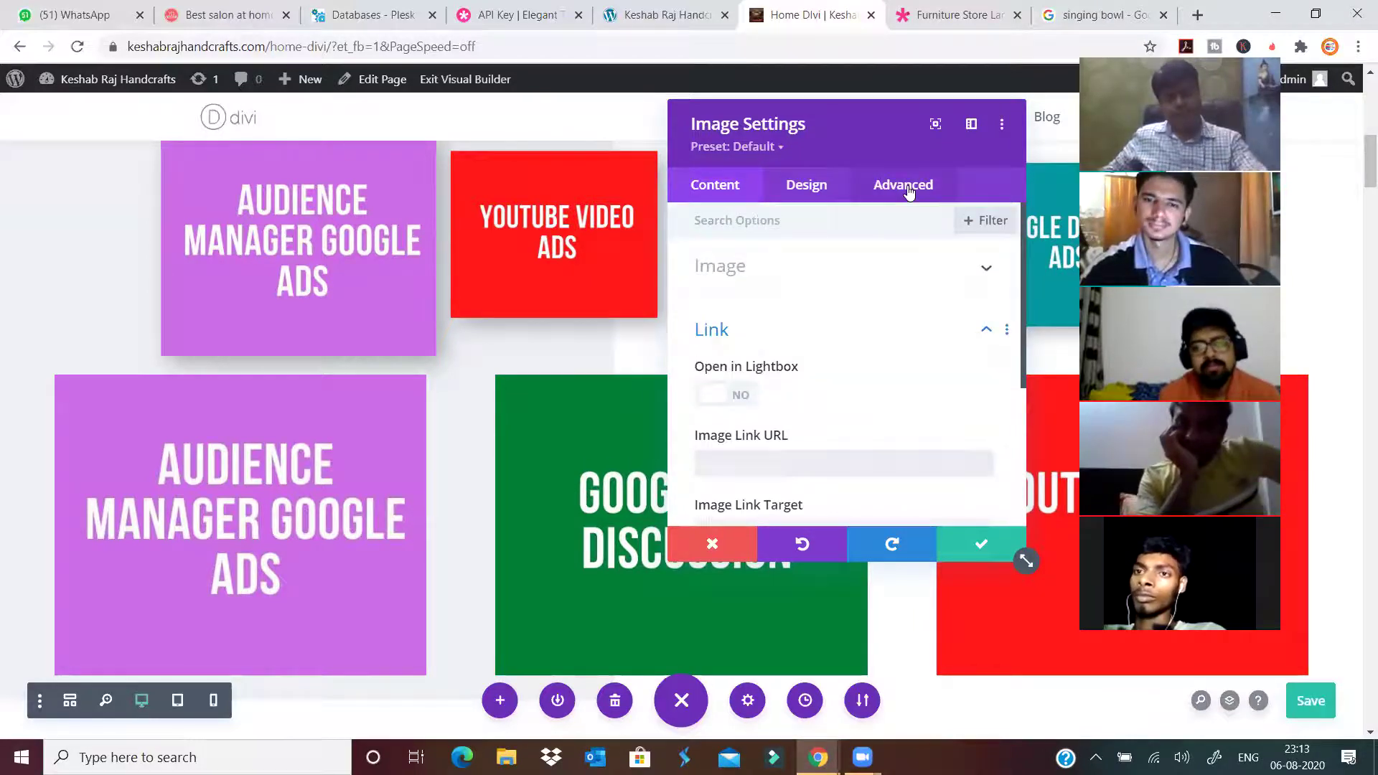
Disable the upper YouTube Video Ads image on phones and save its settings.
left_click(908, 186)
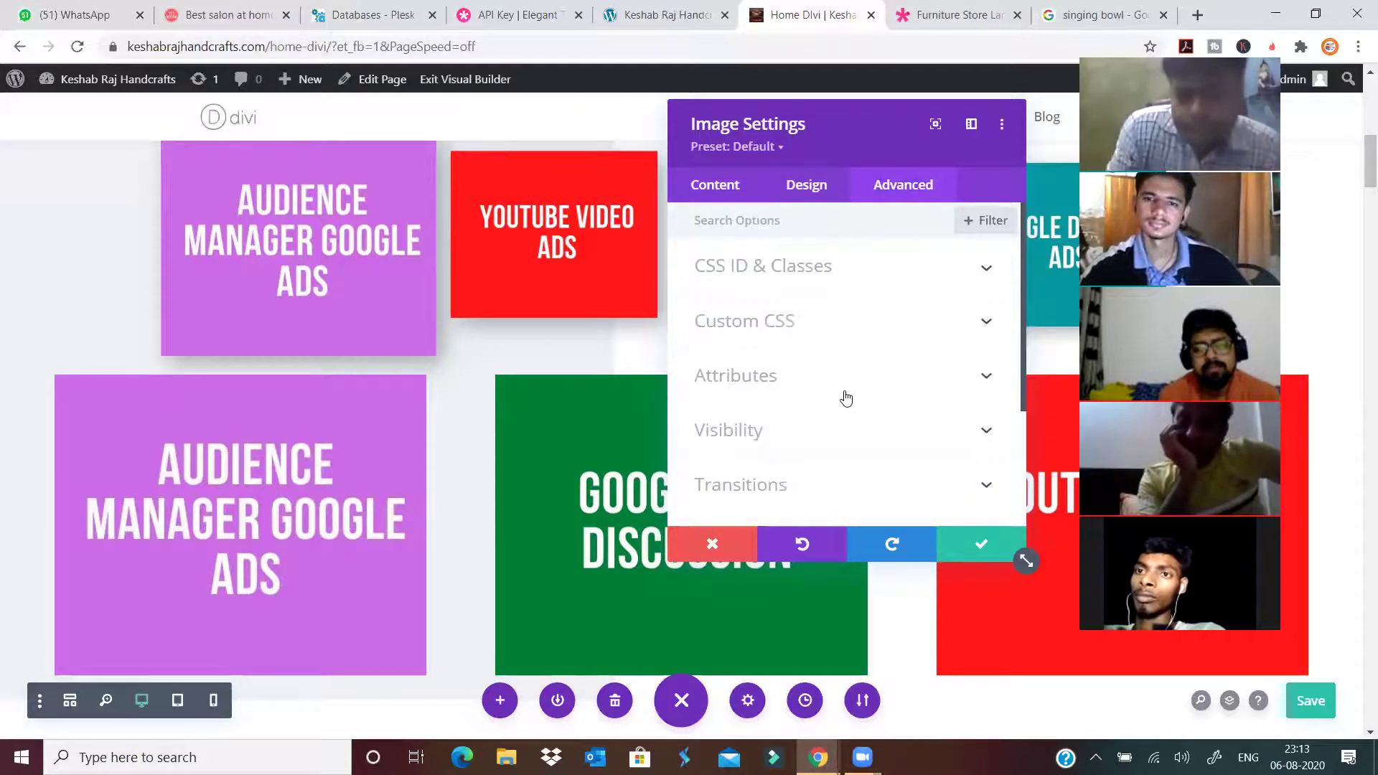
left_click(803, 437)
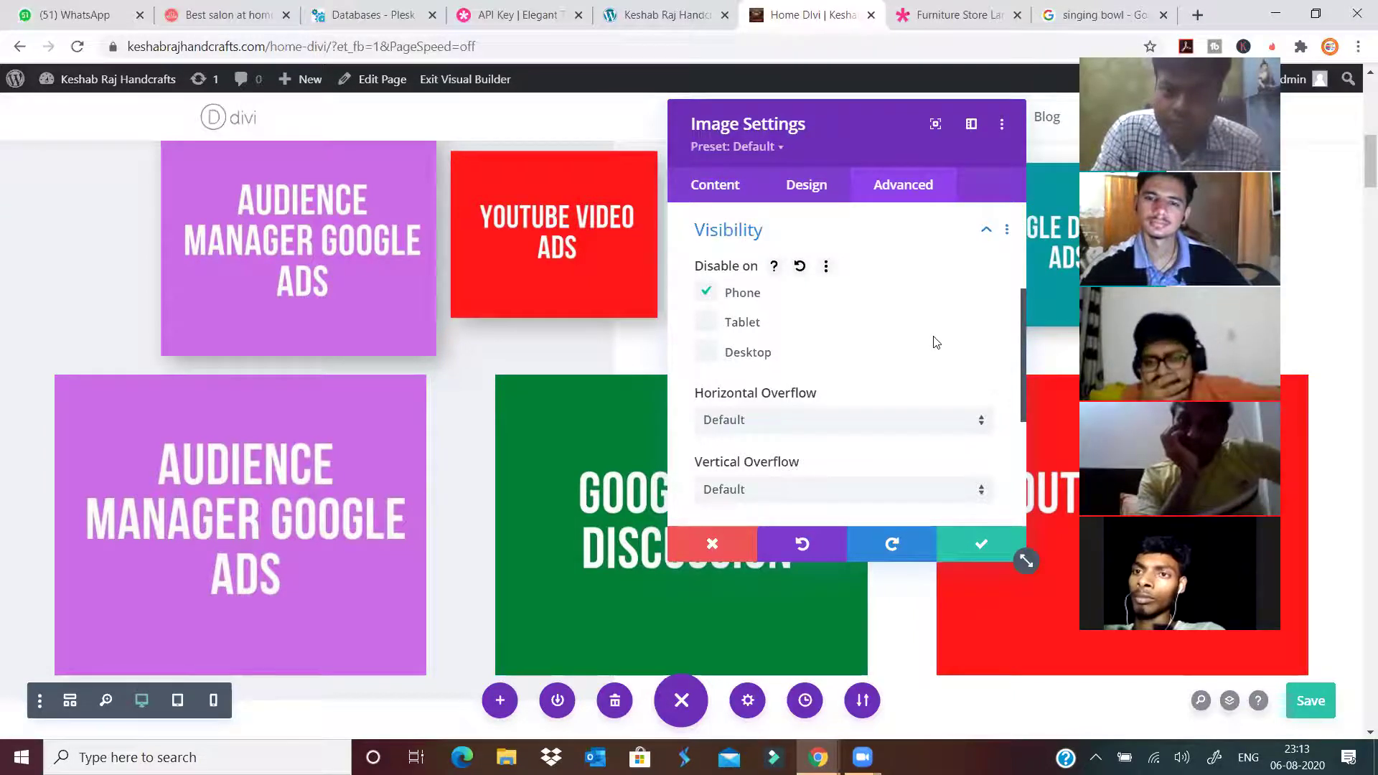
left_click(974, 554)
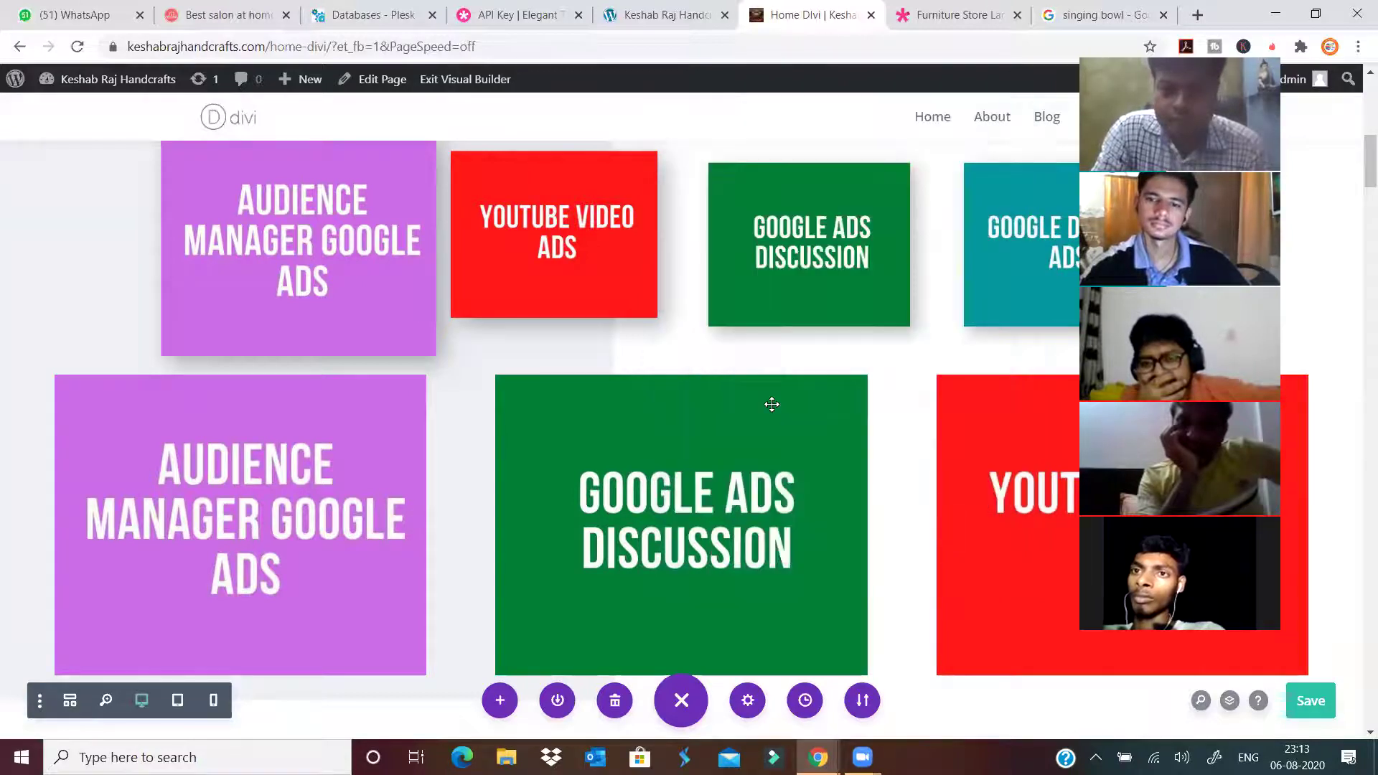
Try to move the upper row of small ad images below the three-column row.
scroll(650, 431, "up", 3)
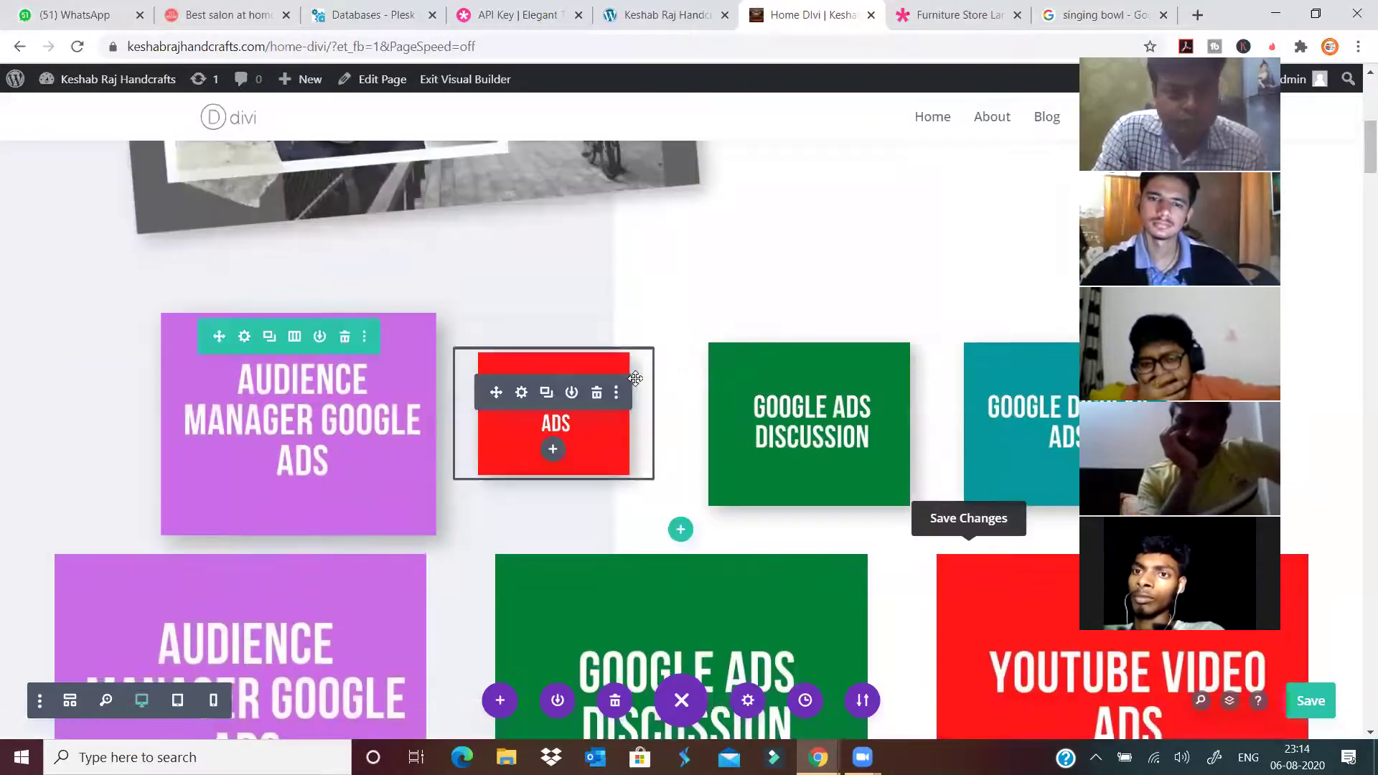
left_click_drag(219, 336, 219, 336)
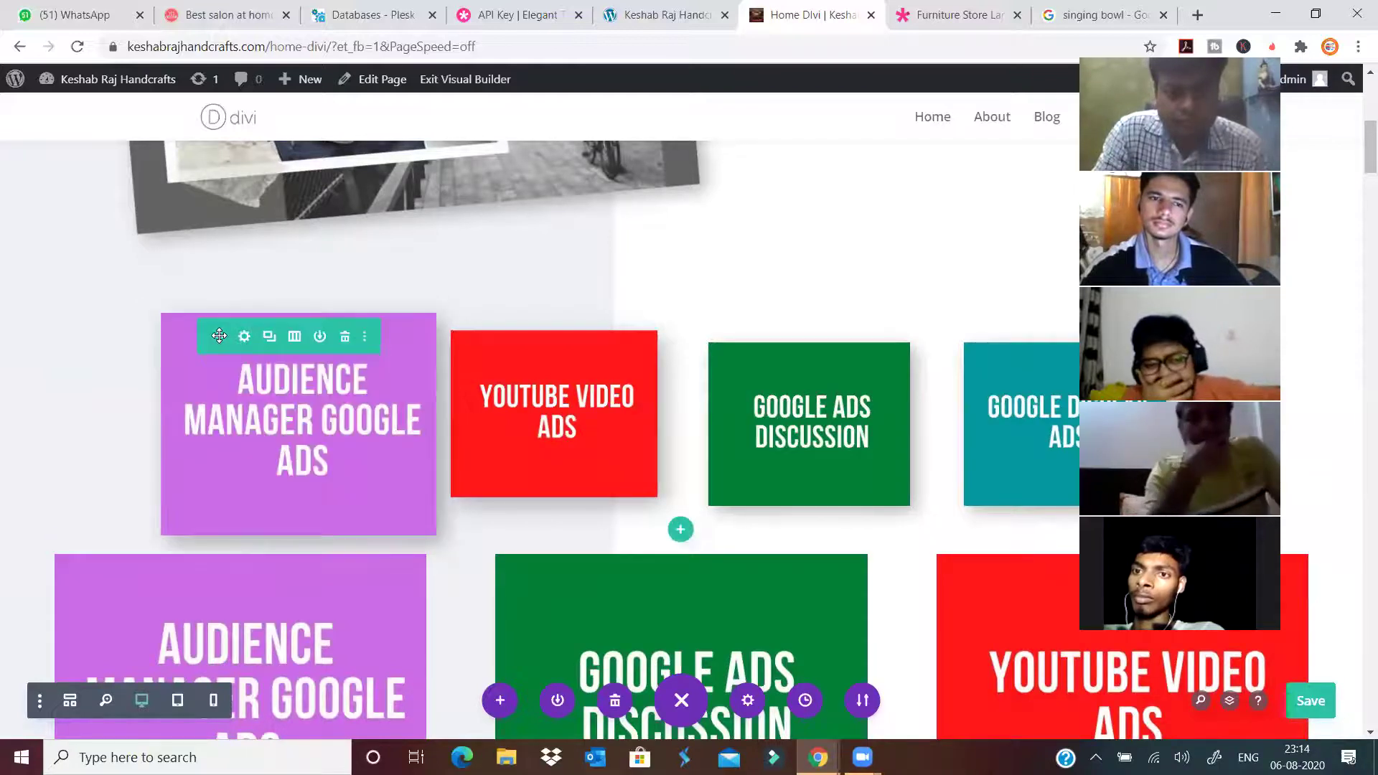
left_click_drag(237, 594, 283, 612)
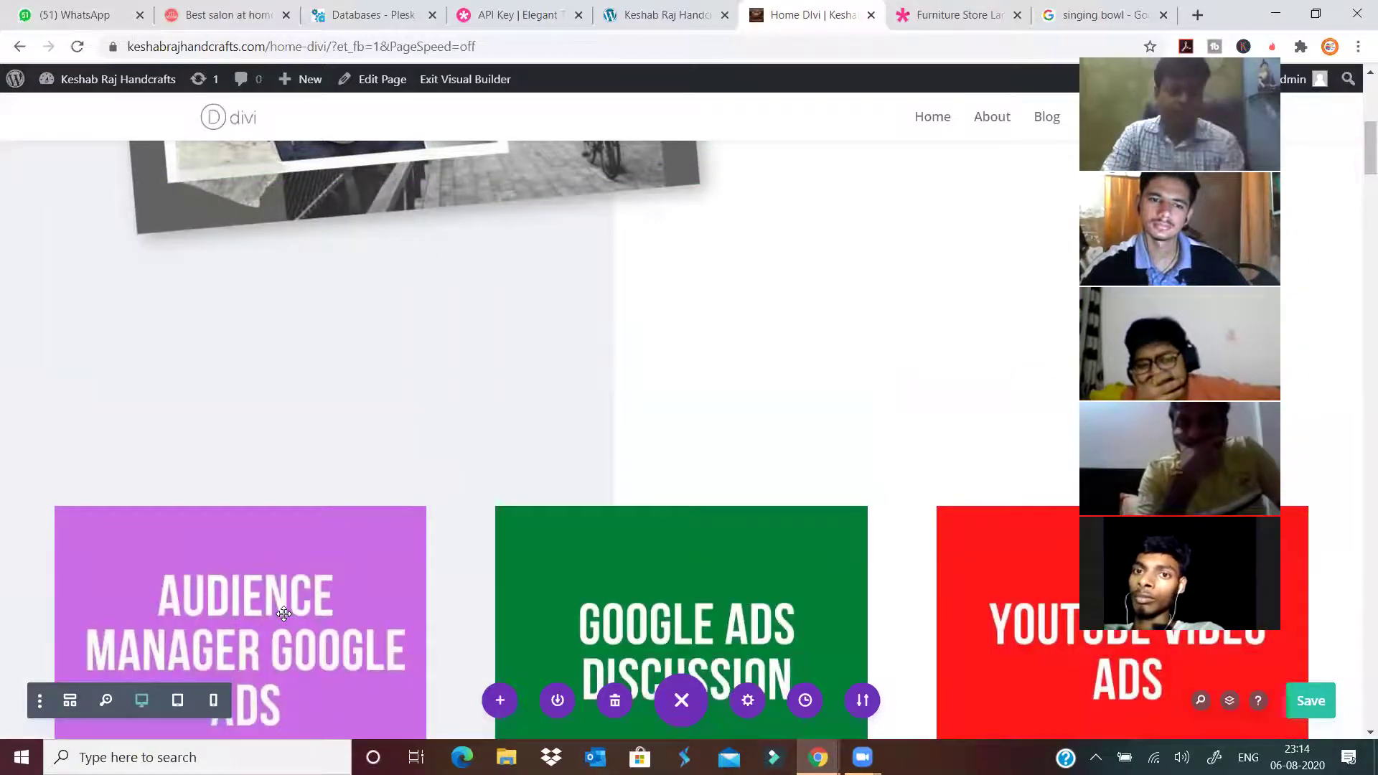
scroll(725, 553, "down", 6)
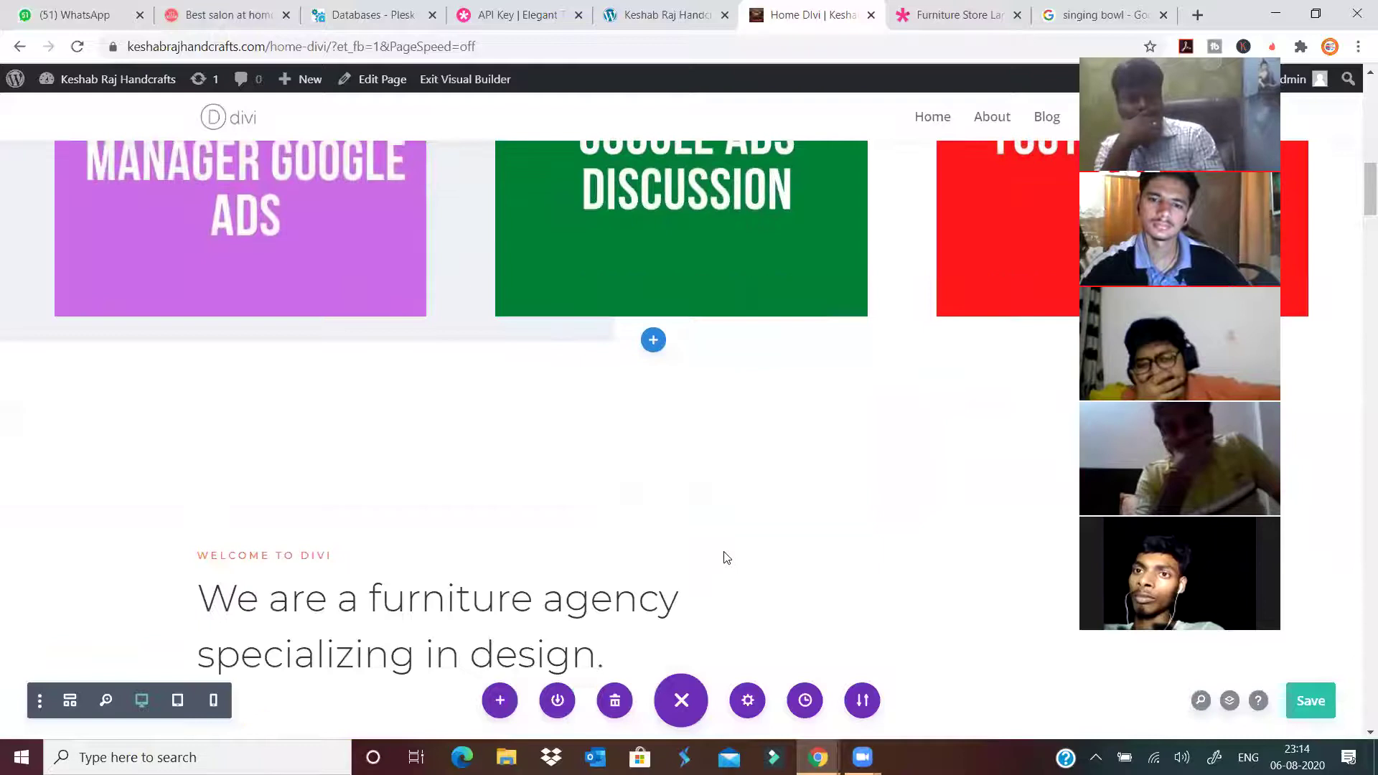
scroll(675, 404, "up", 6)
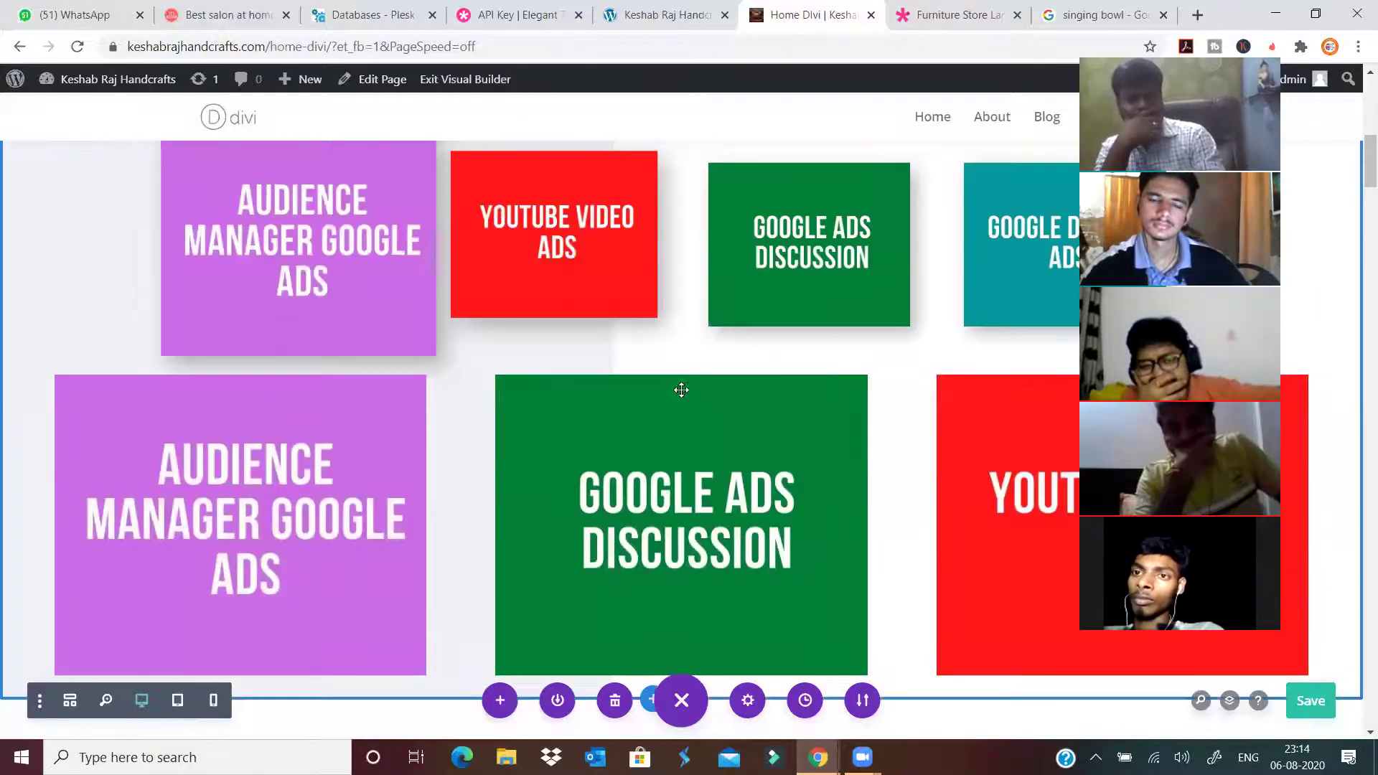
Move the upper row's YouTube Video Ads image into the row of large ad images beneath it.
scroll(600, 277, "up", 2)
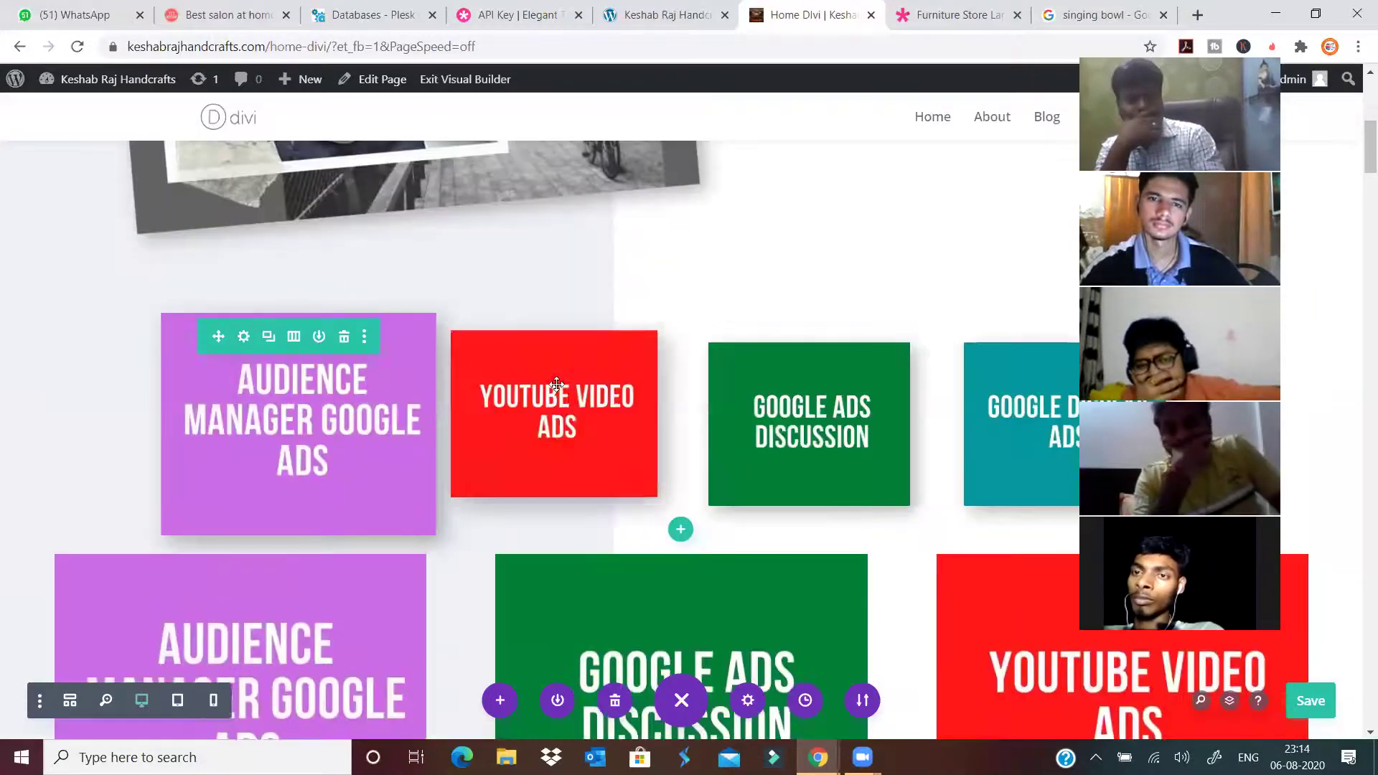
left_click_drag(494, 389, 917, 632)
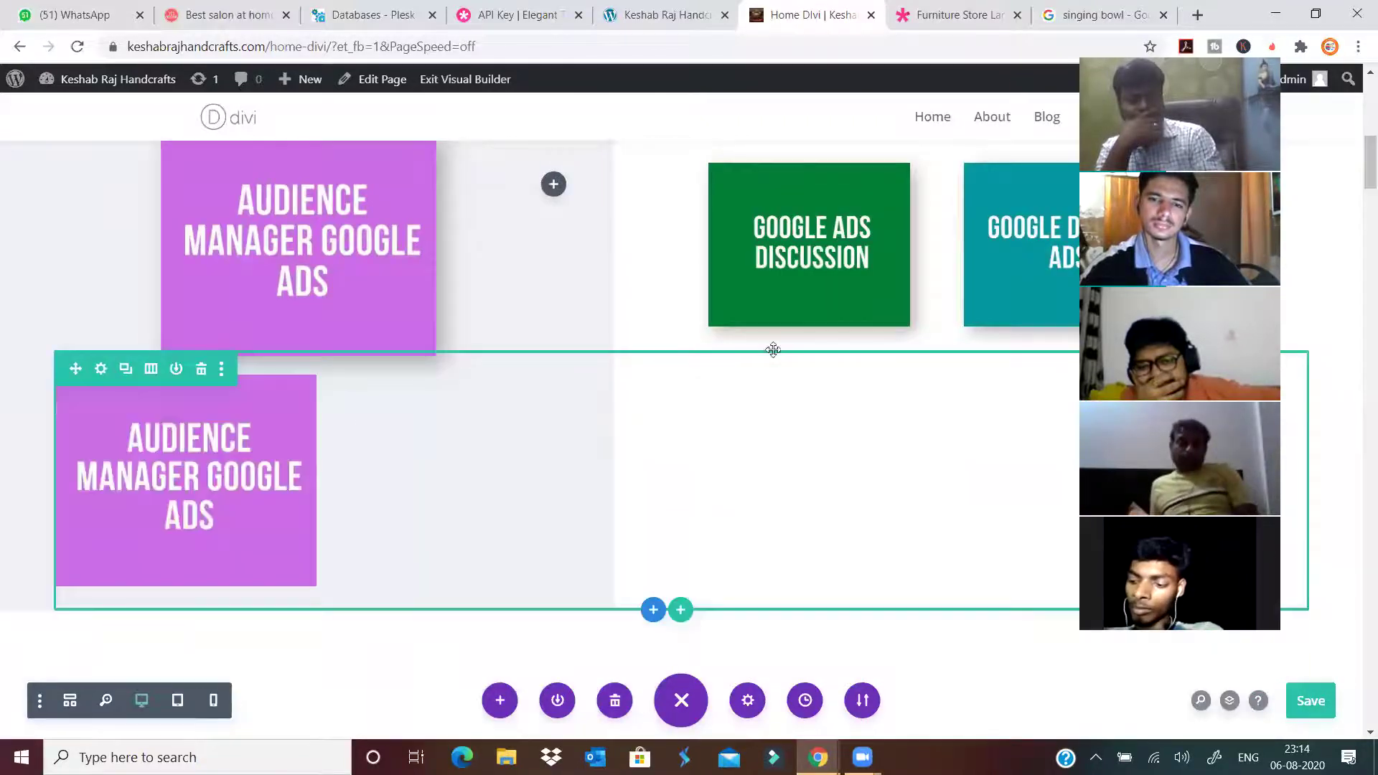
Reorder the upper row of small ad images so Google Display Ads comes before Google Ads Discussion.
scroll(621, 501, "down", 5)
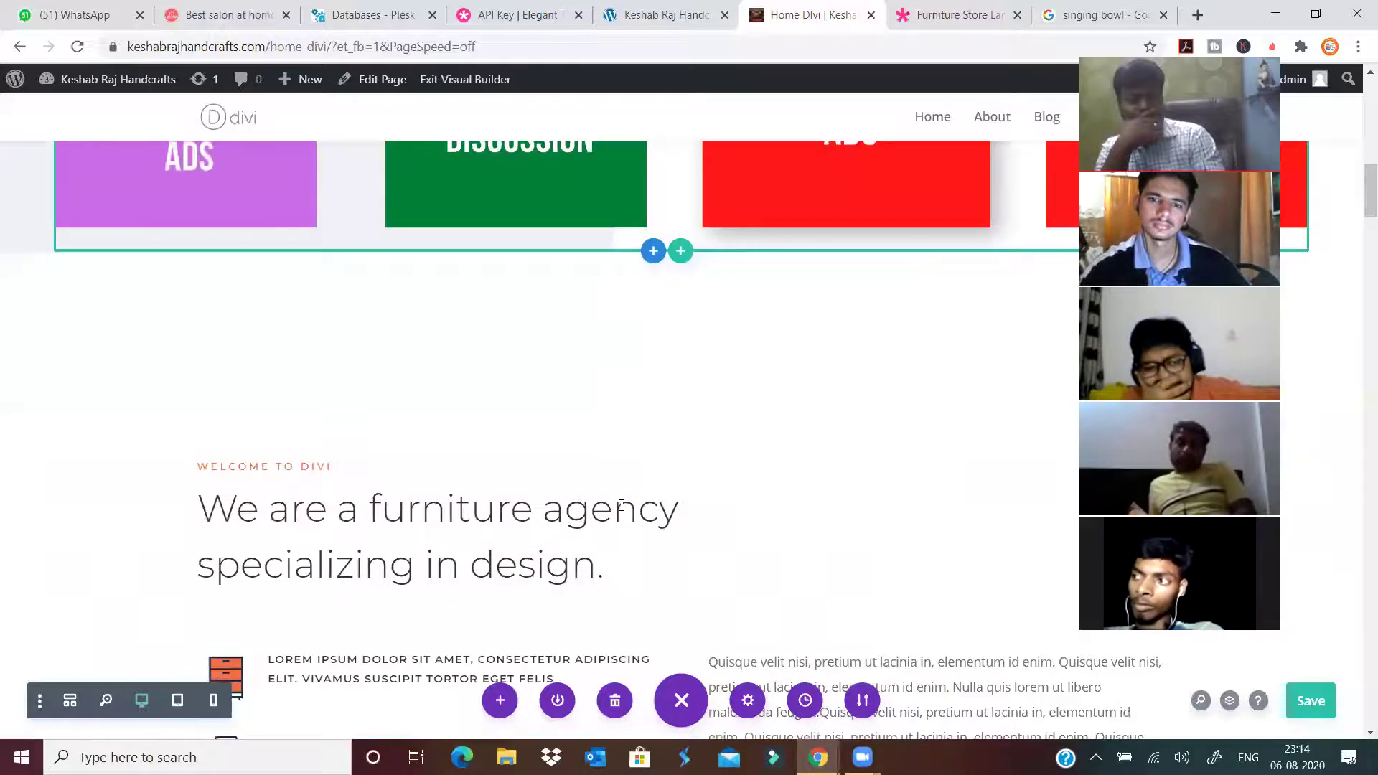
scroll(822, 455, "up", 6)
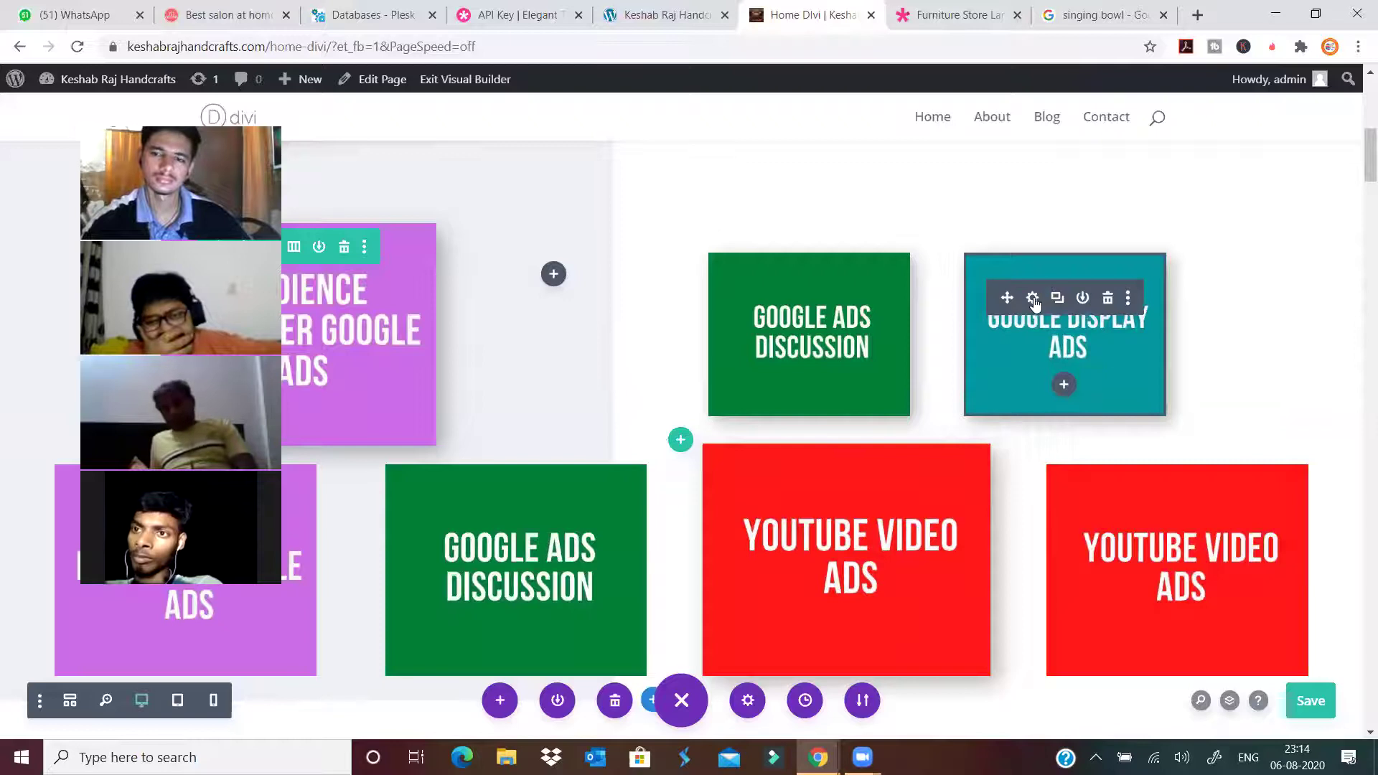
left_click_drag(828, 311, 661, 322)
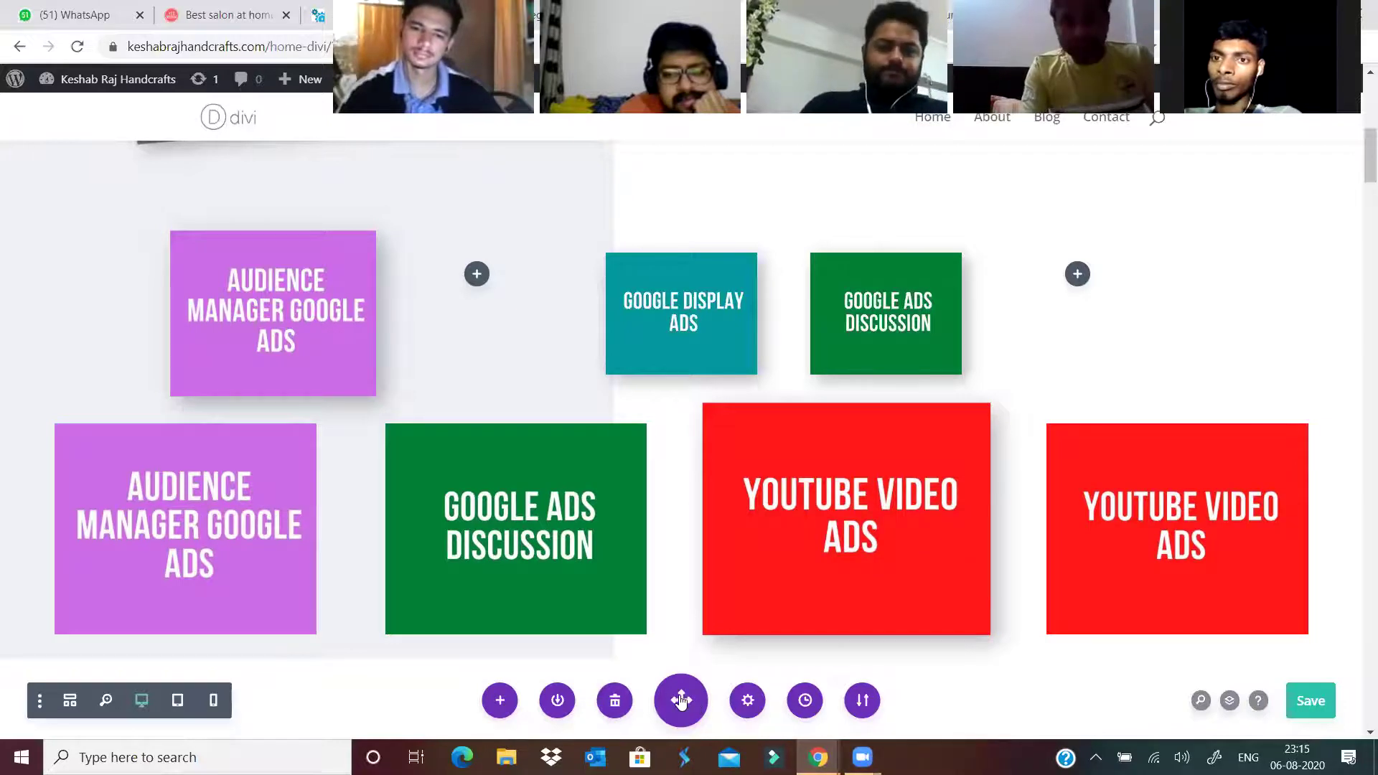
Load the Landing layout of the premade Digital Marketing pack onto the home page, replacing the existing content.
left_click(504, 707)
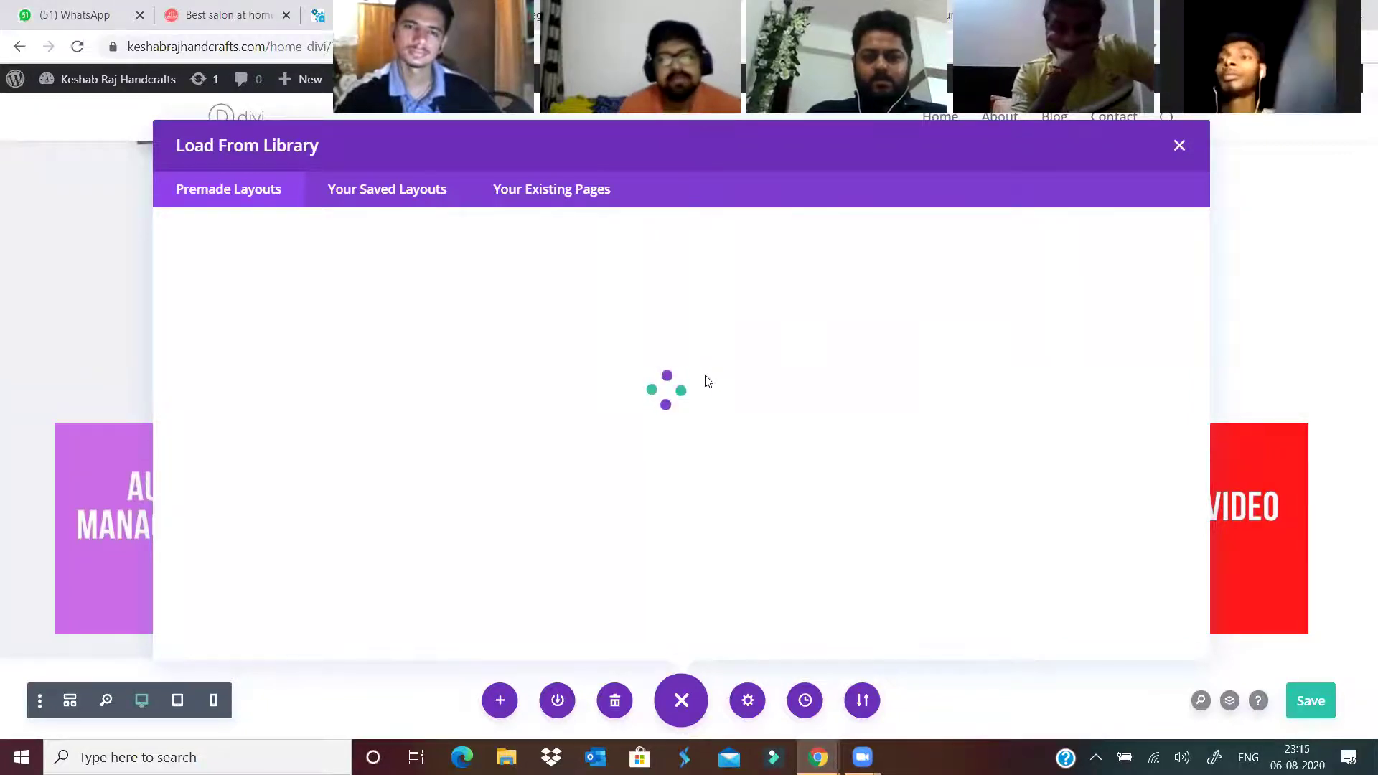
scroll(687, 400, "down", 15)
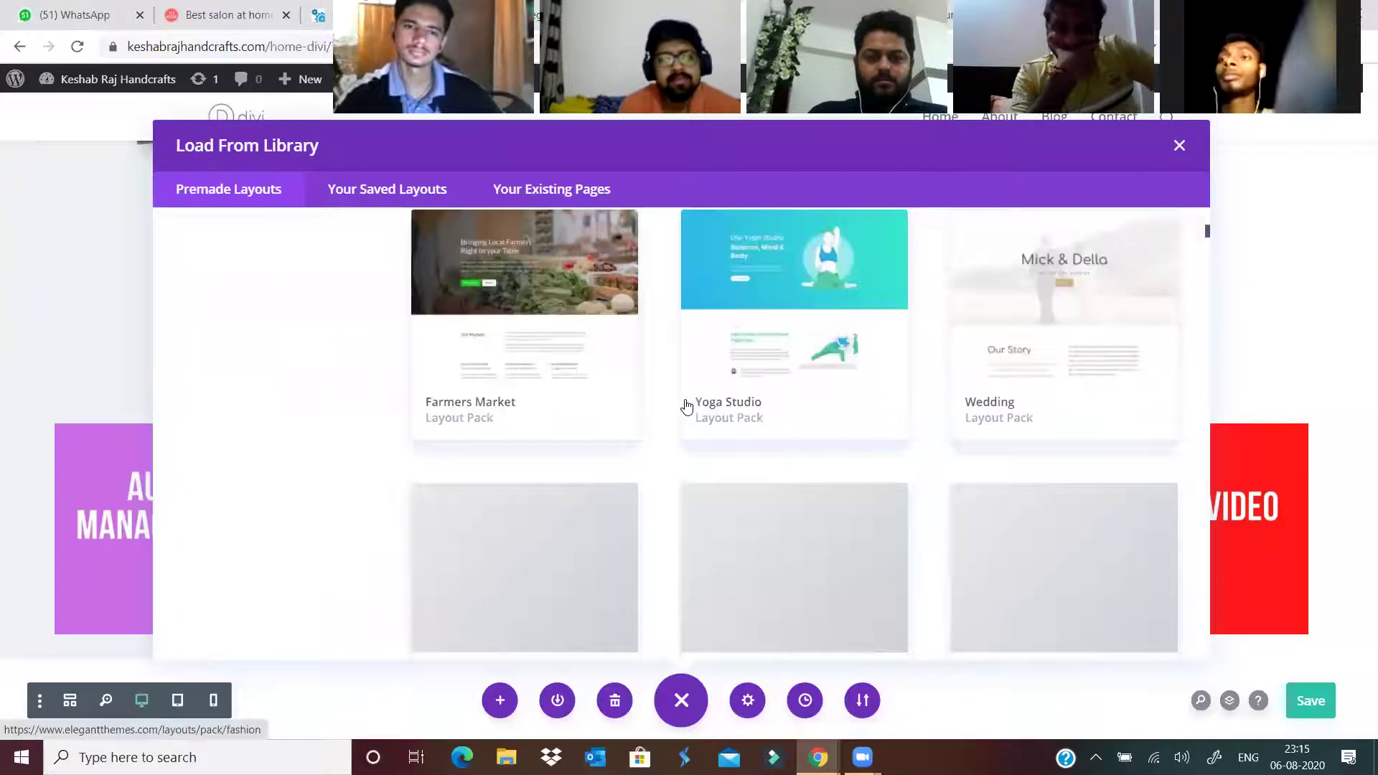
scroll(687, 406, "down", 15)
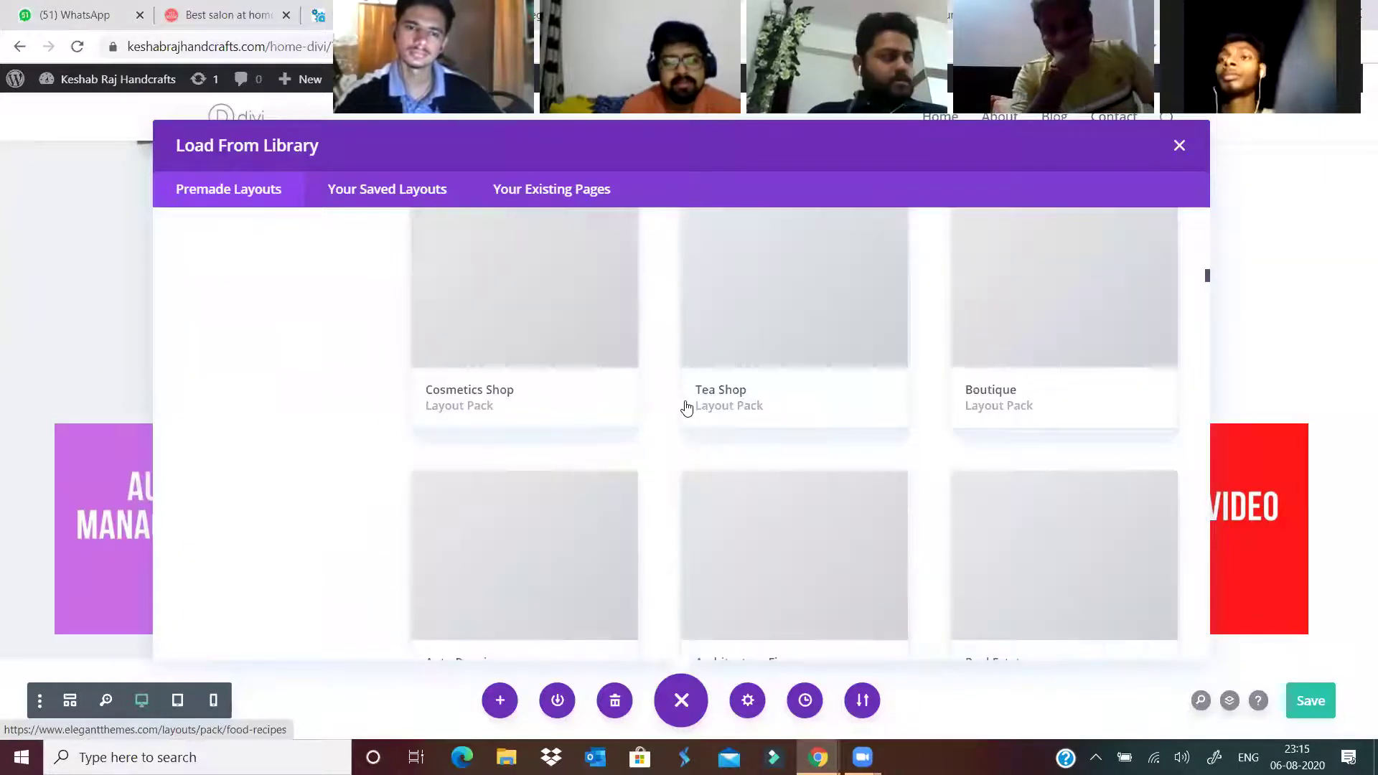
scroll(725, 445, "down", 10)
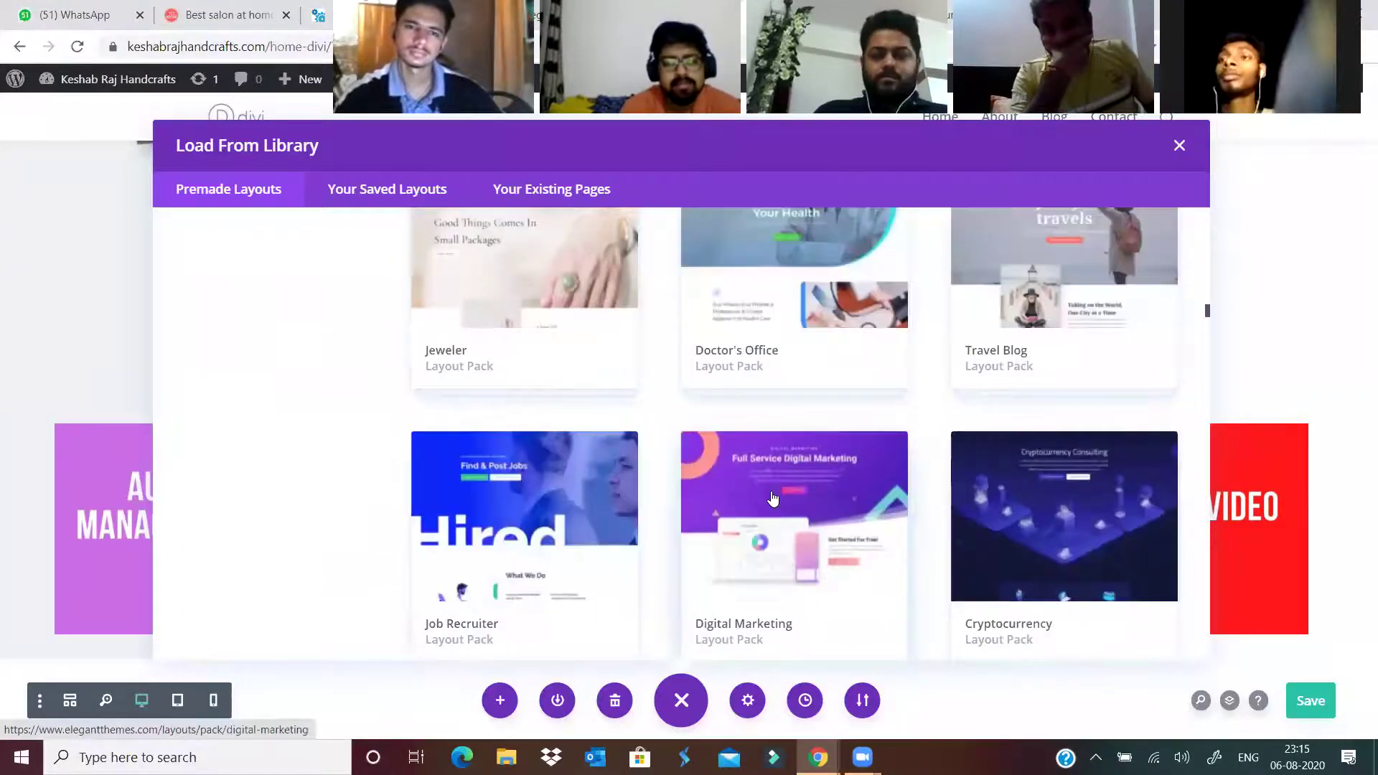
left_click(773, 499)
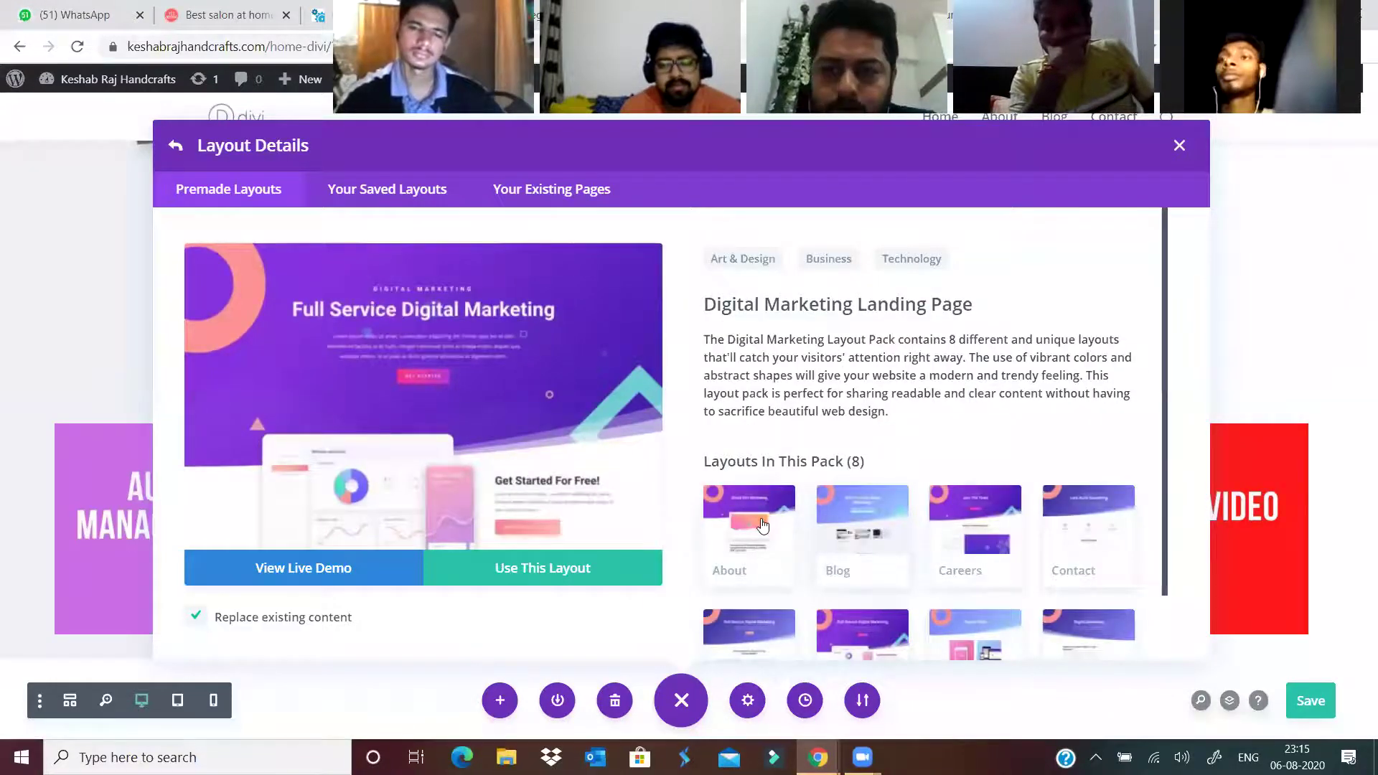
scroll(1069, 585, "down", 1)
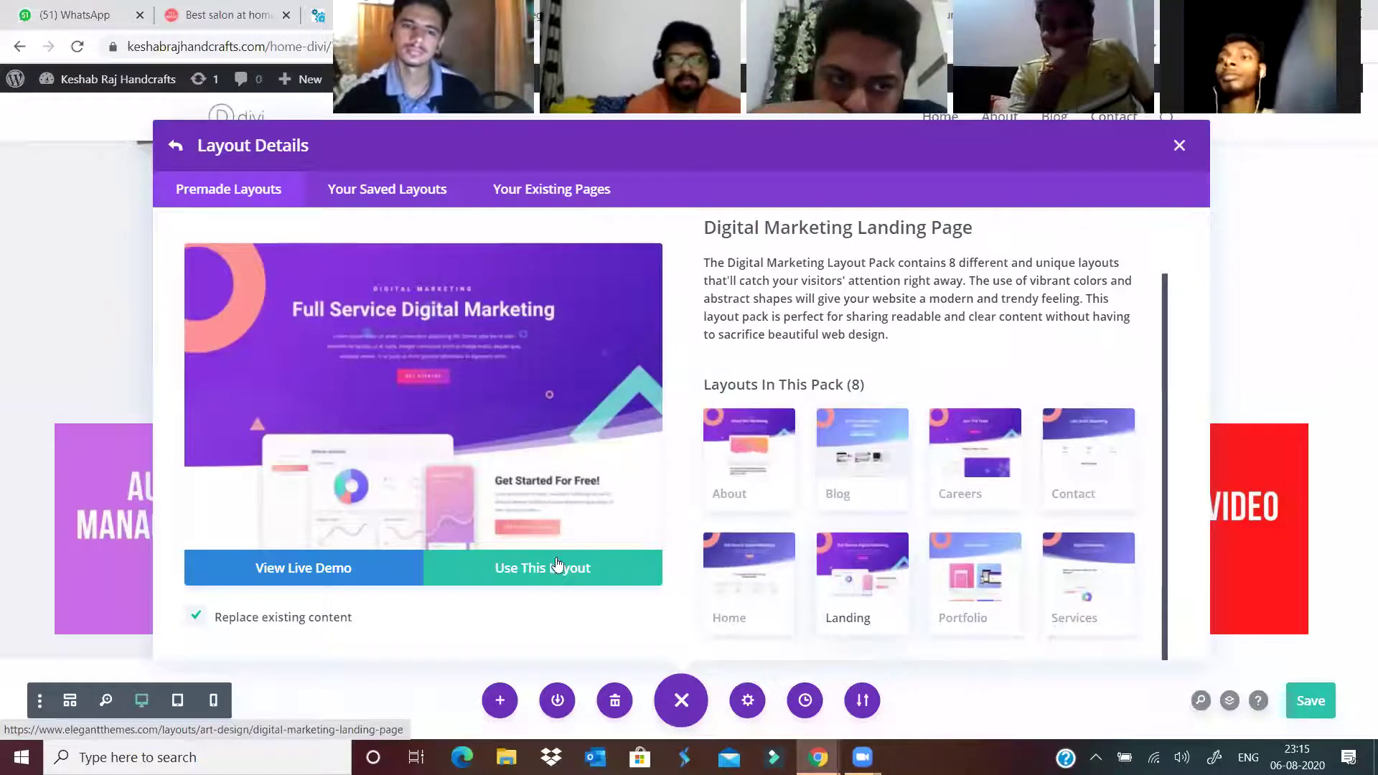
left_click(527, 579)
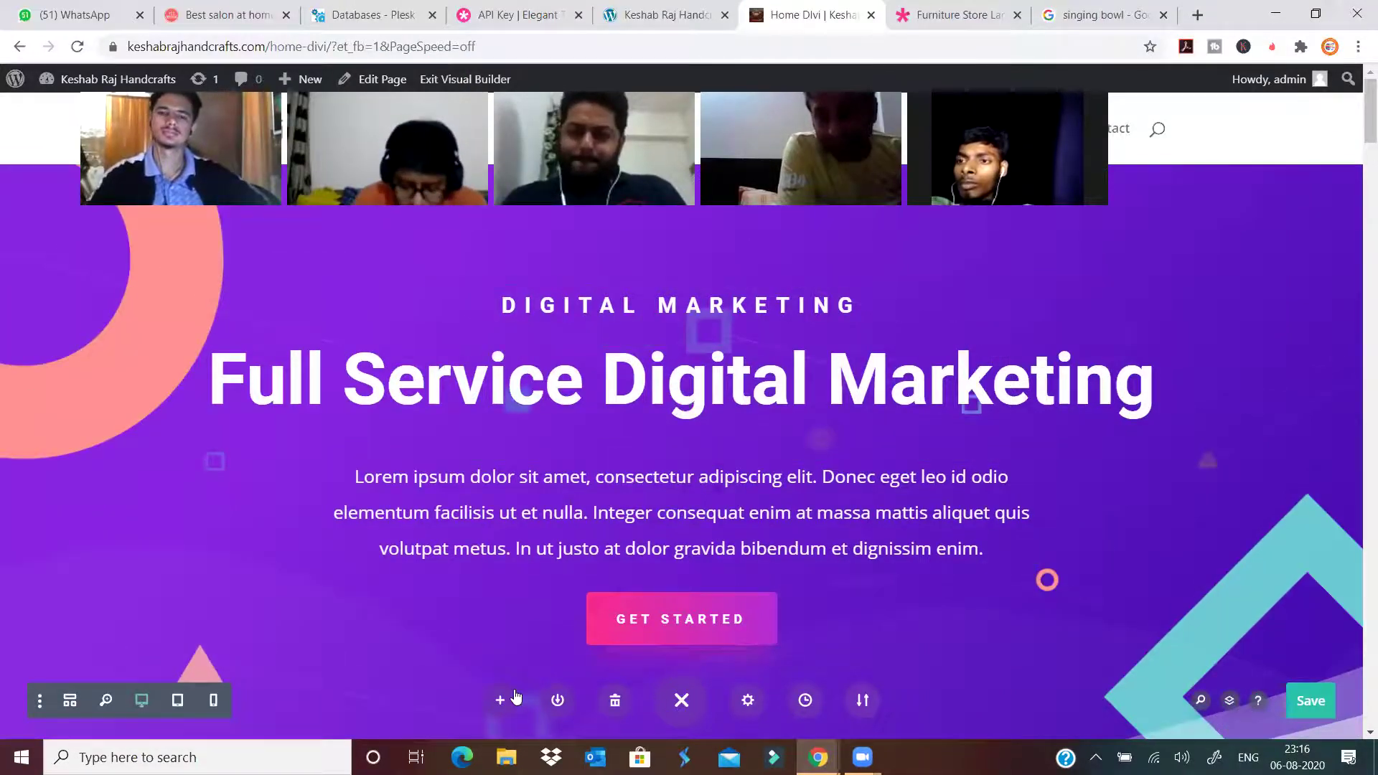
Save the home page with its new Digital Marketing landing layout.
left_click(1310, 704)
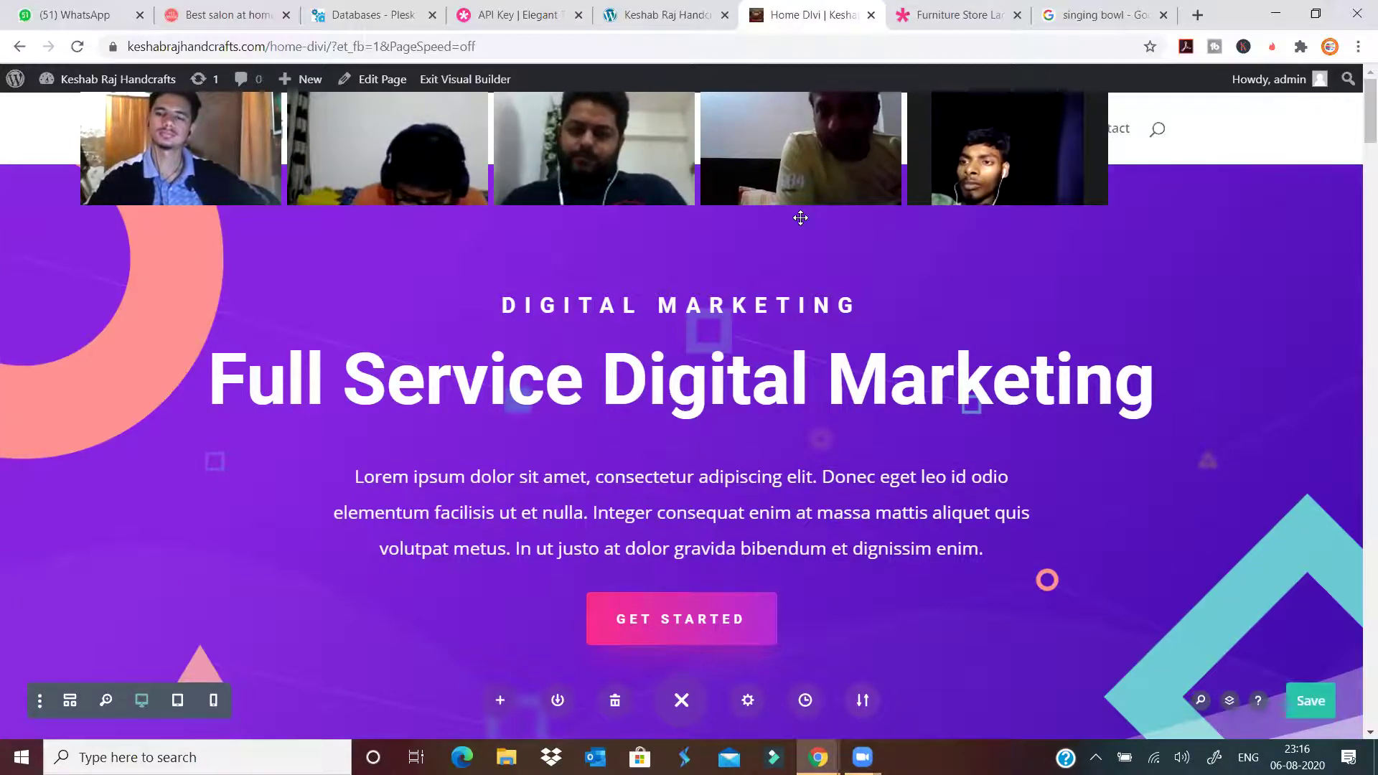
left_click(1311, 701)
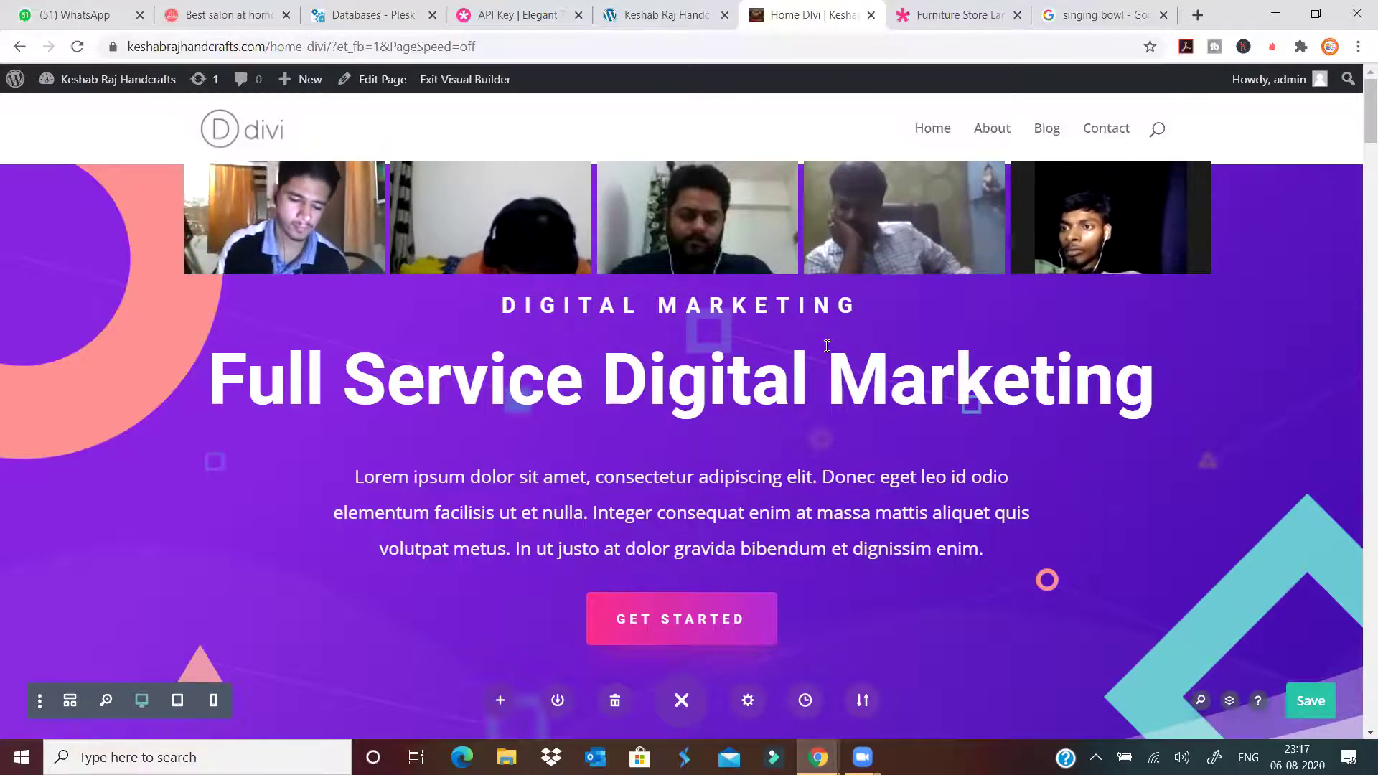
left_click(1317, 703)
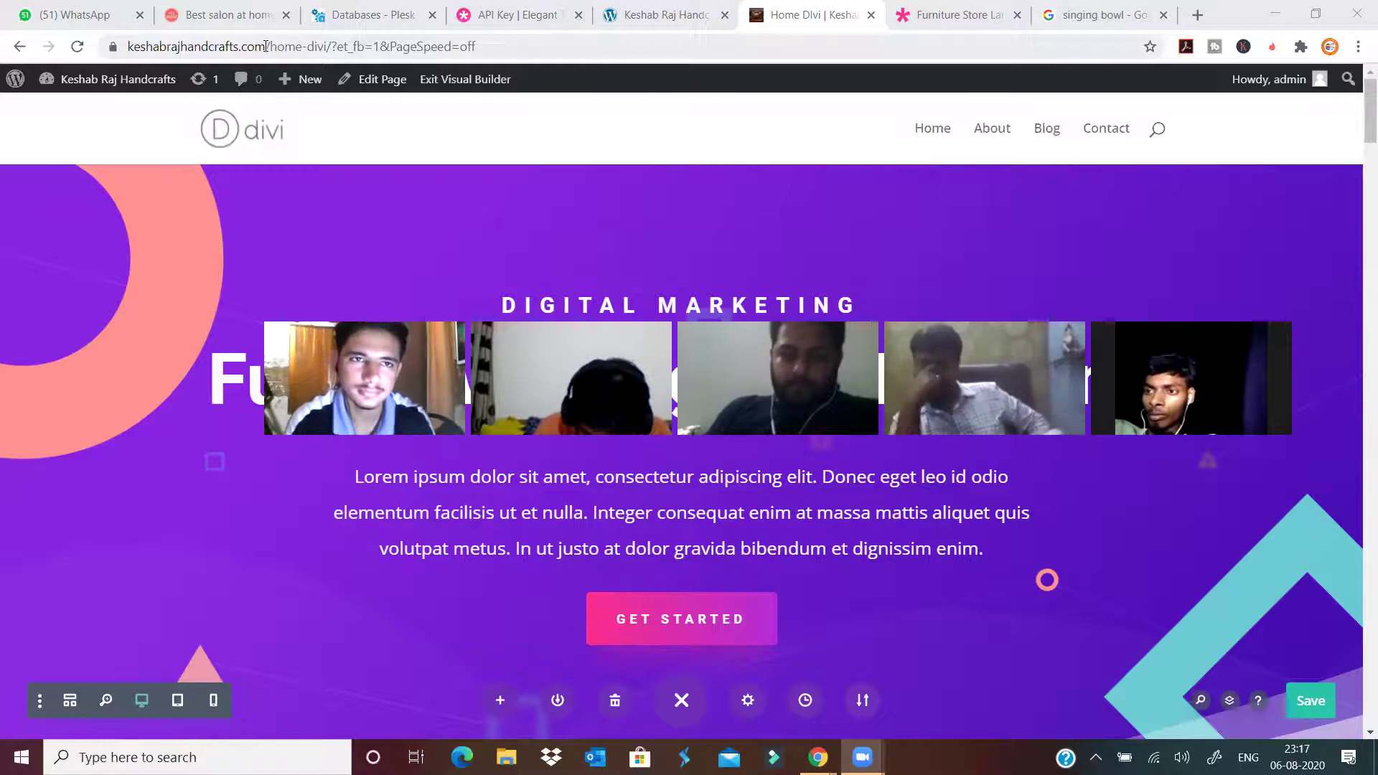
Go to the site's WordPress dashboard and open its Reading settings.
mouse_move(79, 84)
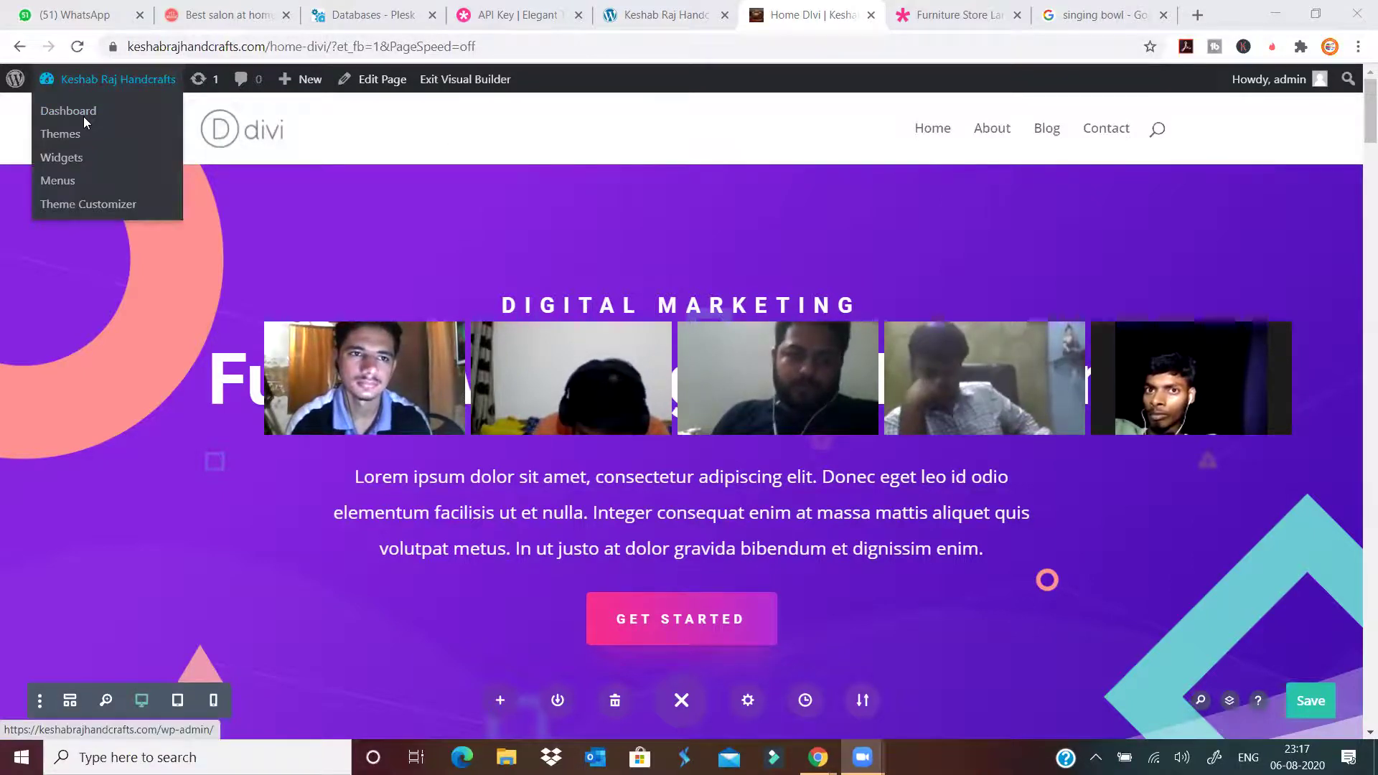
left_click(84, 112)
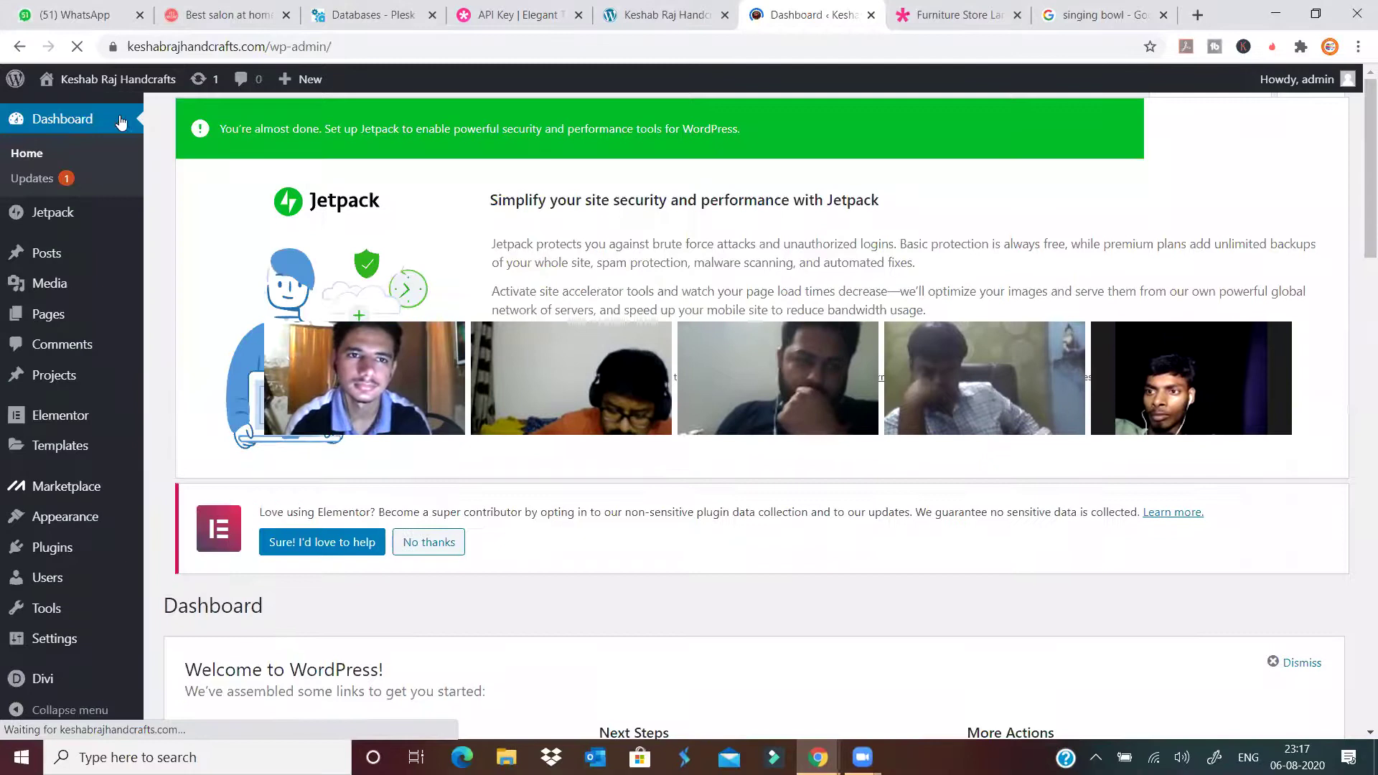
scroll(55, 575, "down", 2)
mouse_move(59, 641)
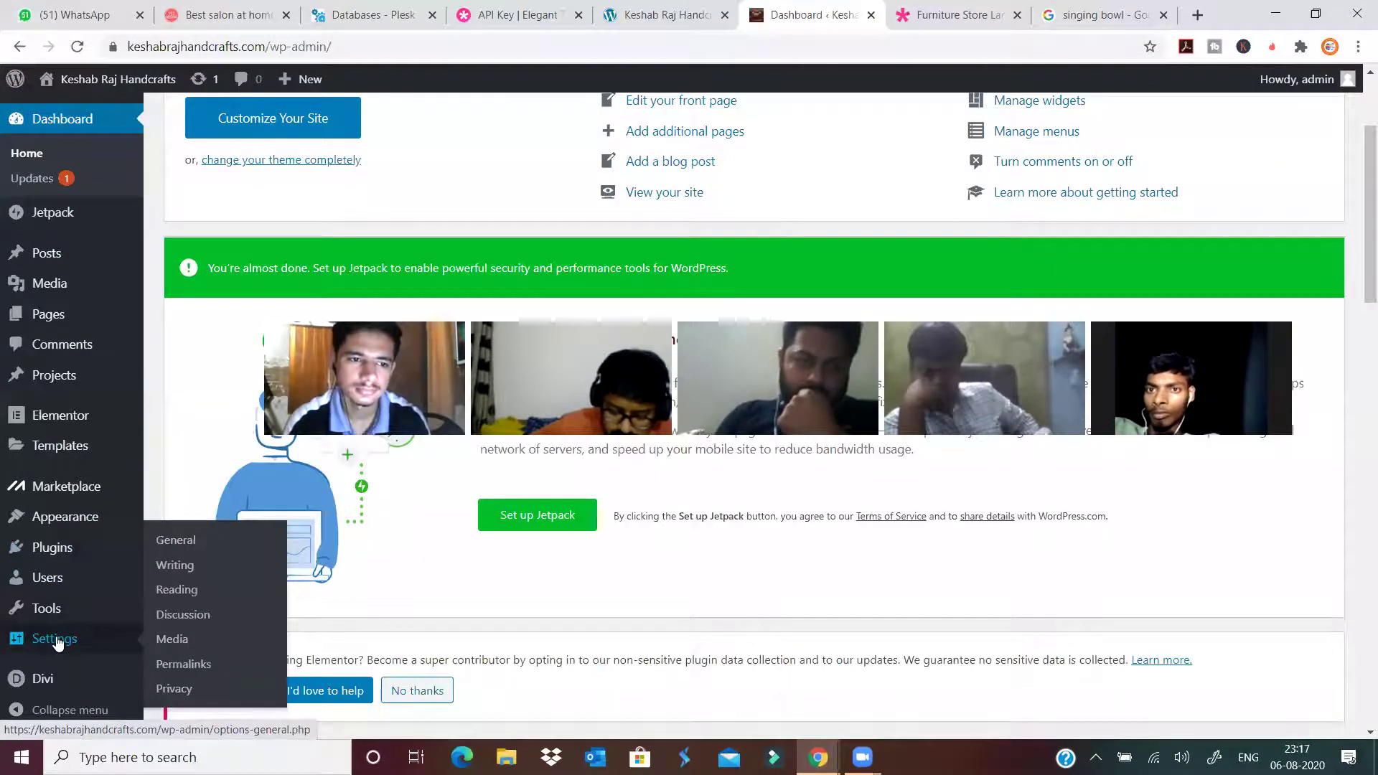
left_click(176, 592)
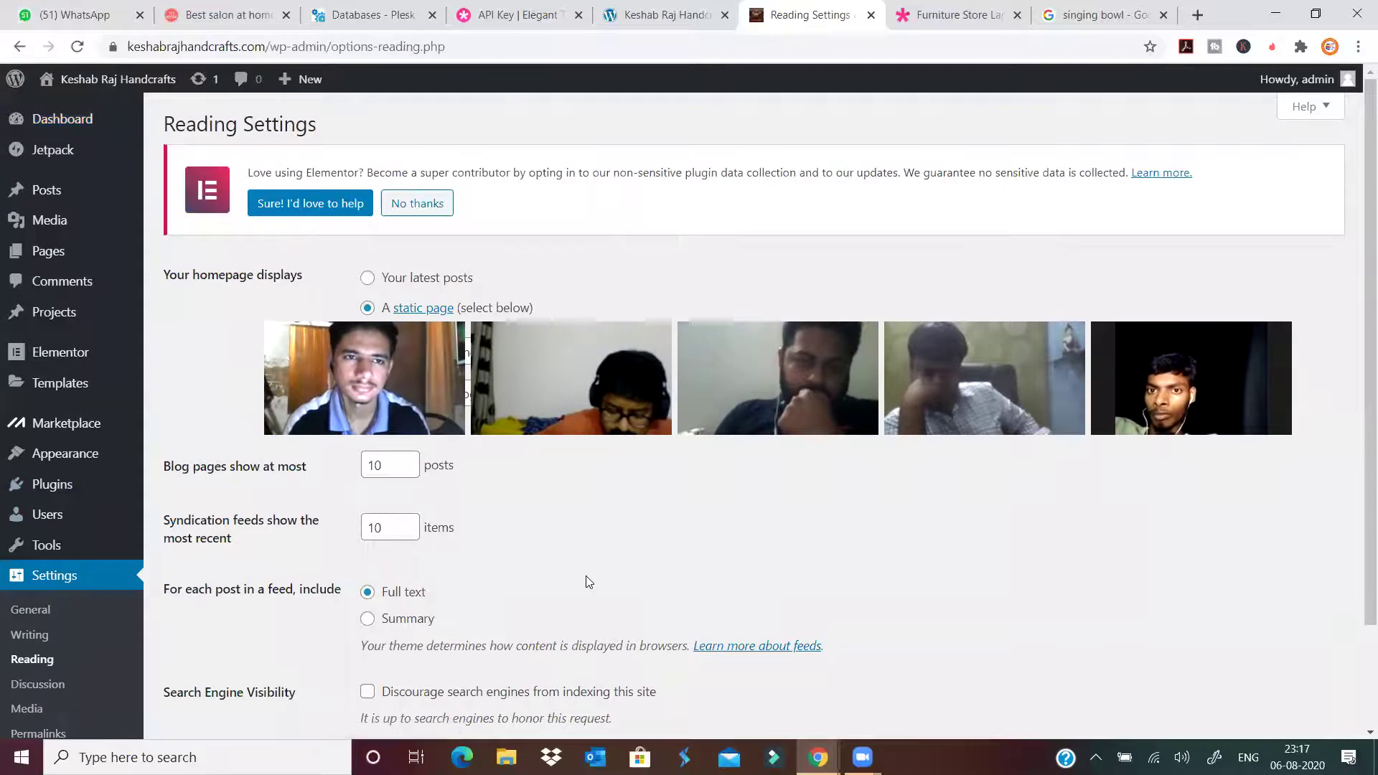
Choose Home DIvi as the static homepage and save the reading settings.
scroll(504, 607, "down", 2)
scroll(504, 607, "up", 2)
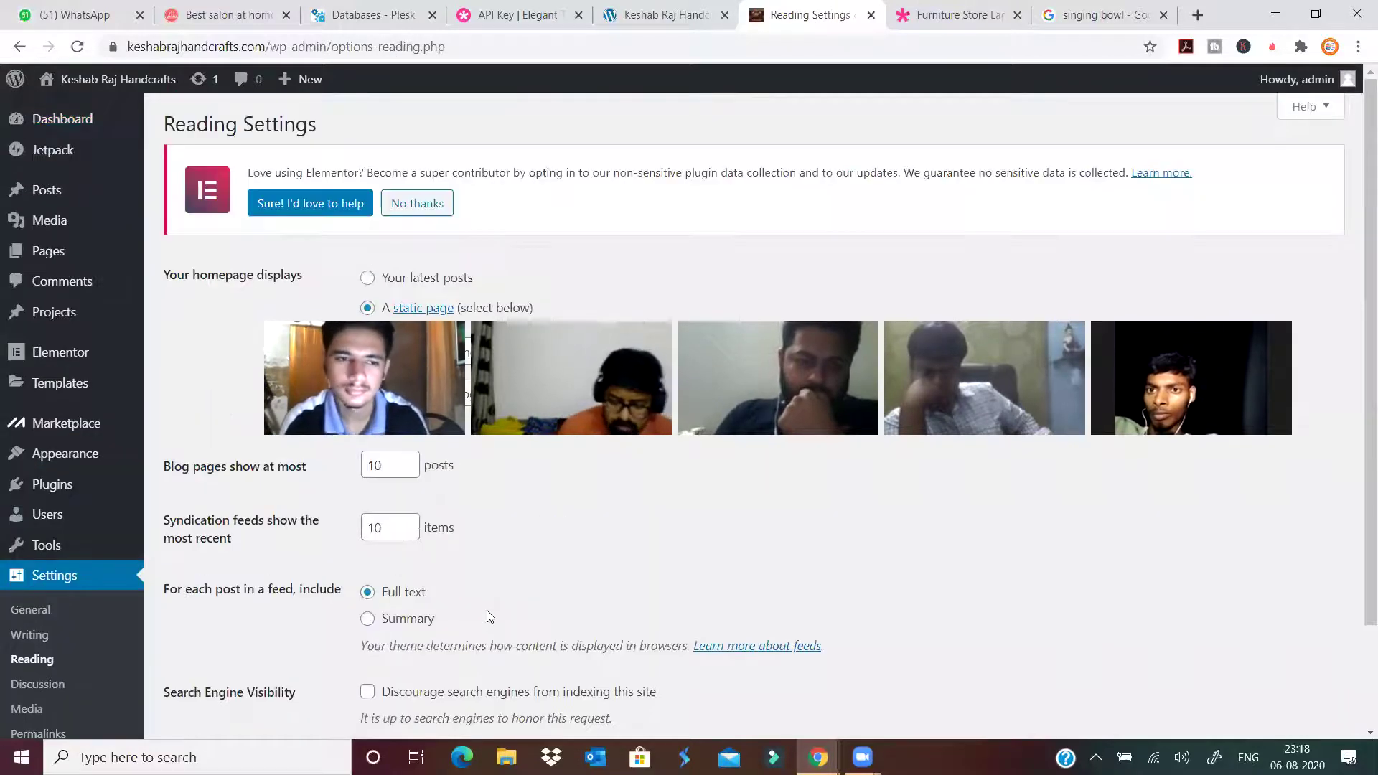
scroll(487, 610, "down", 2)
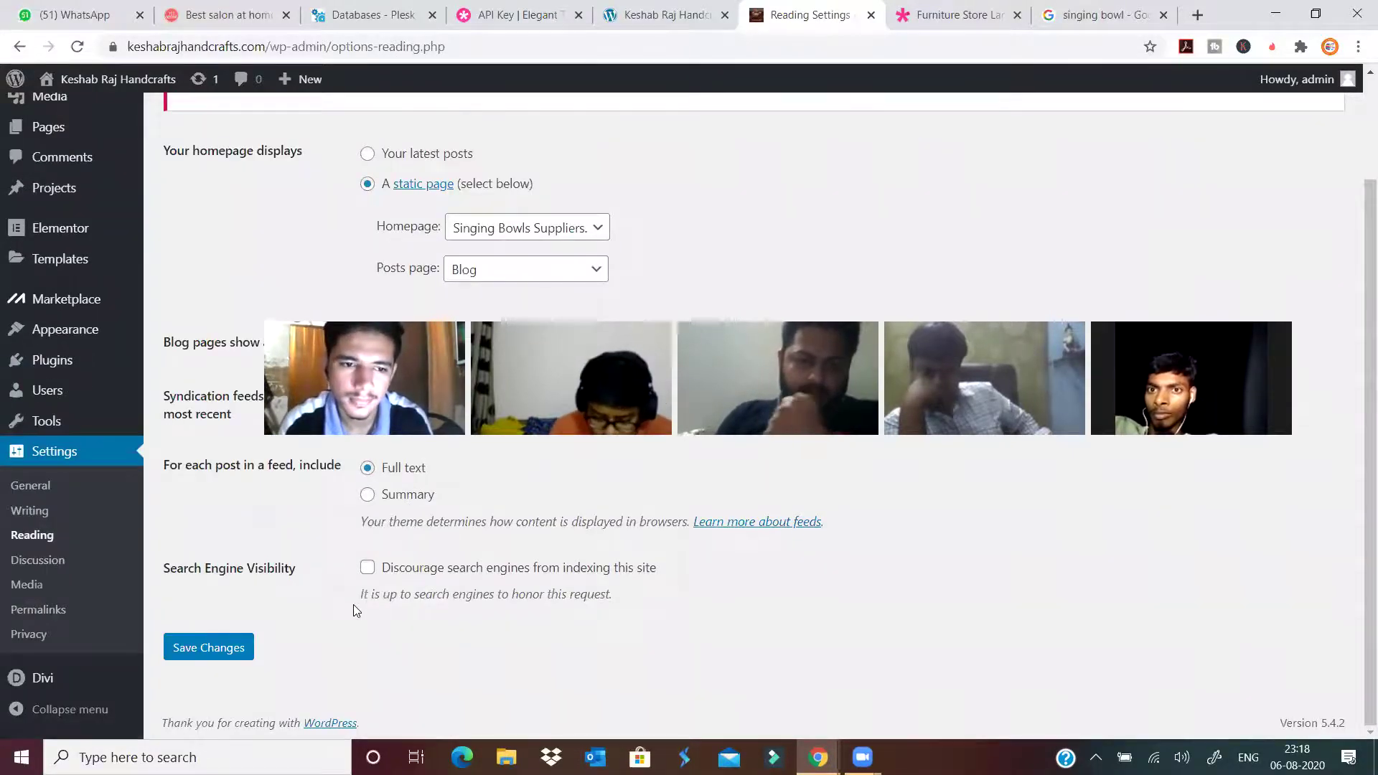
left_click(591, 230)
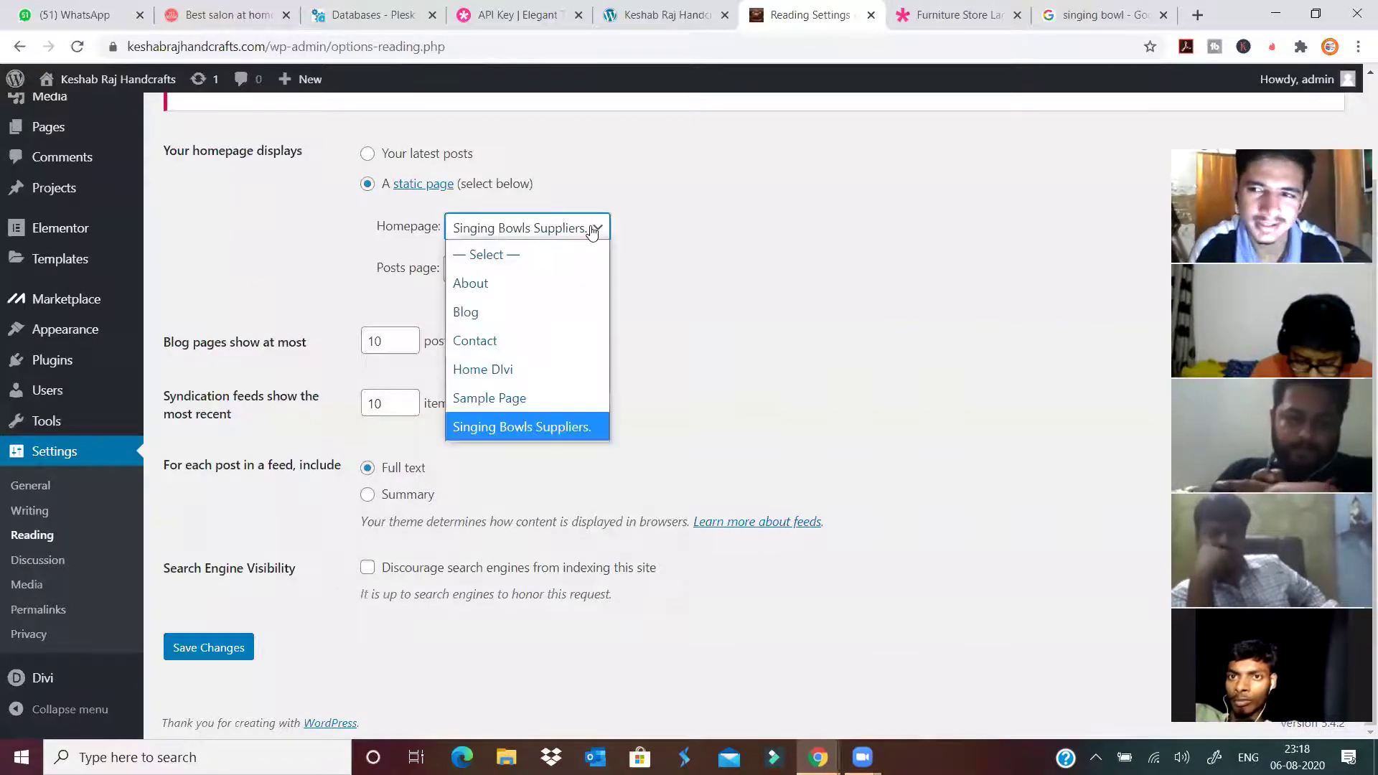
left_click(526, 372)
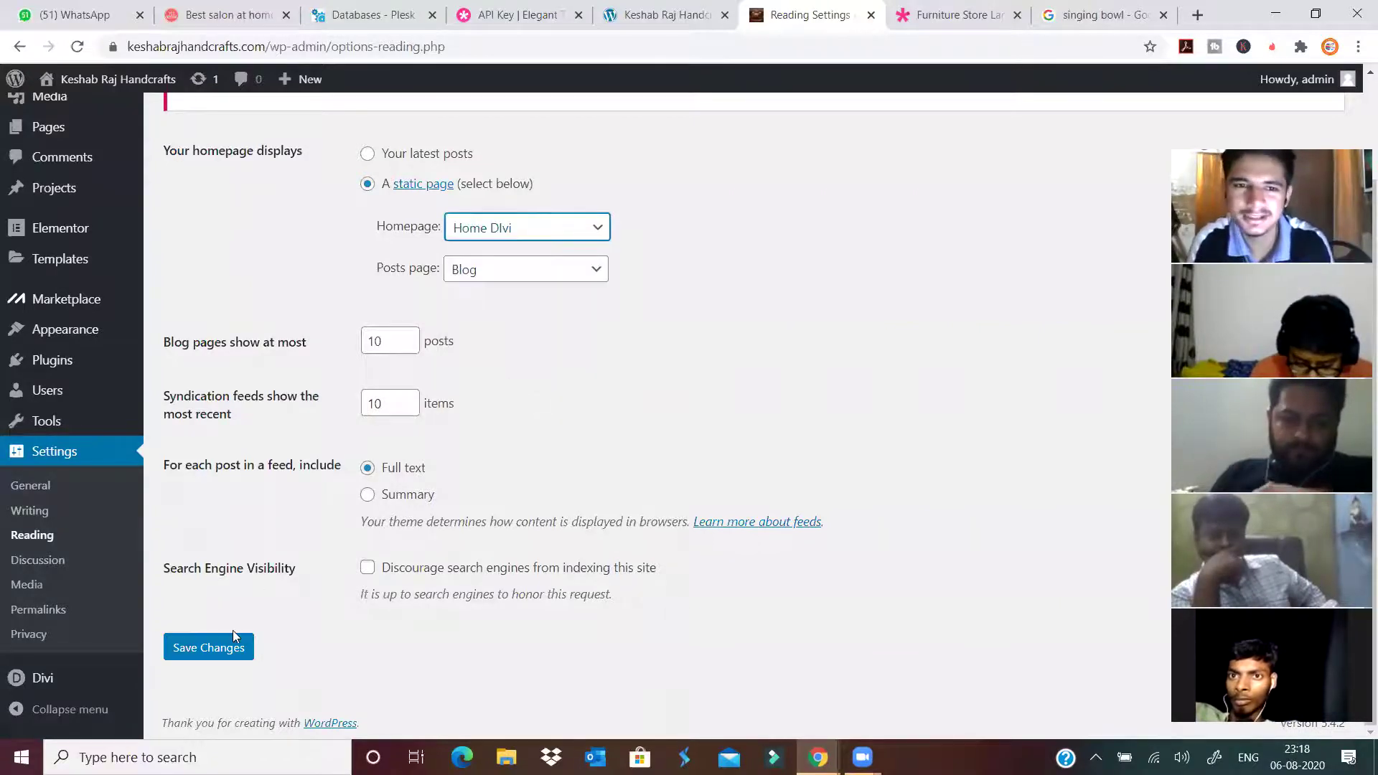
left_click(219, 650)
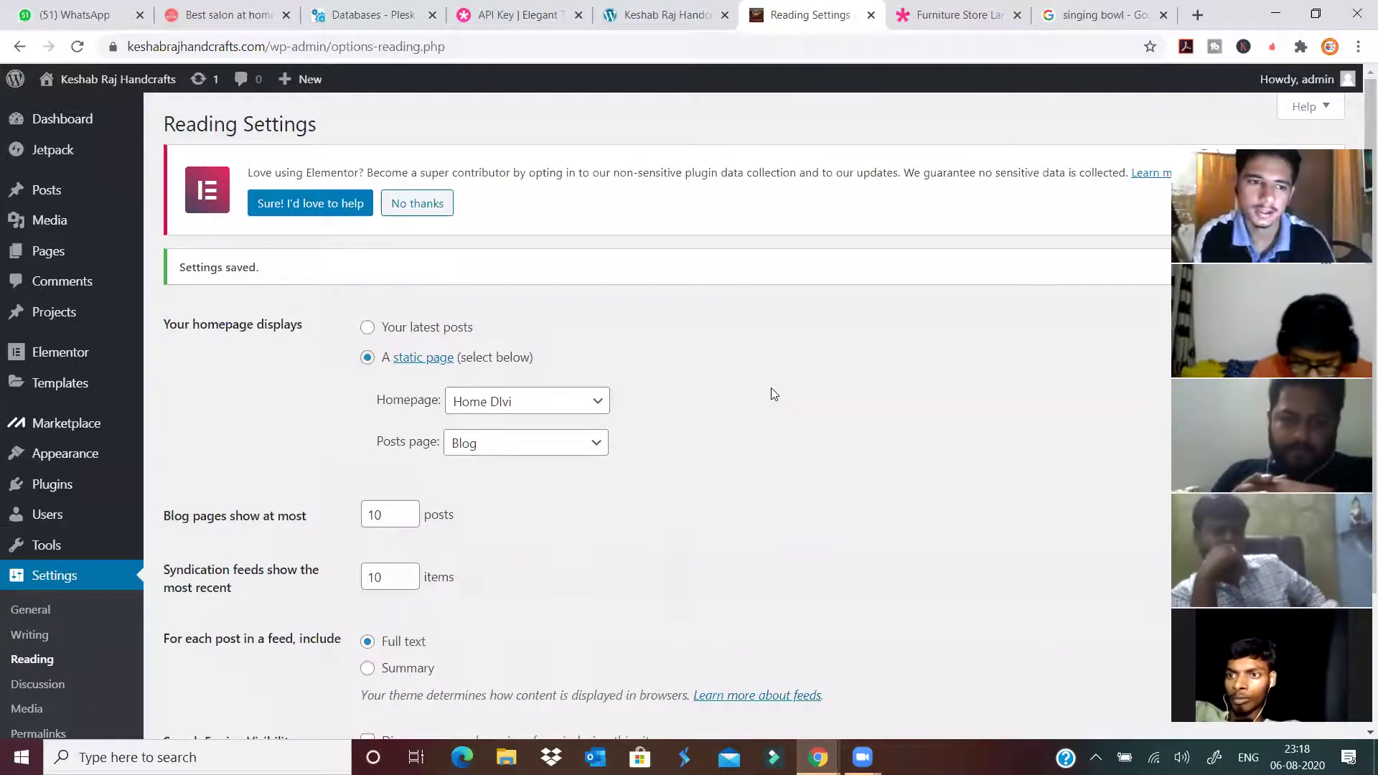
scroll(752, 411, "down", 2)
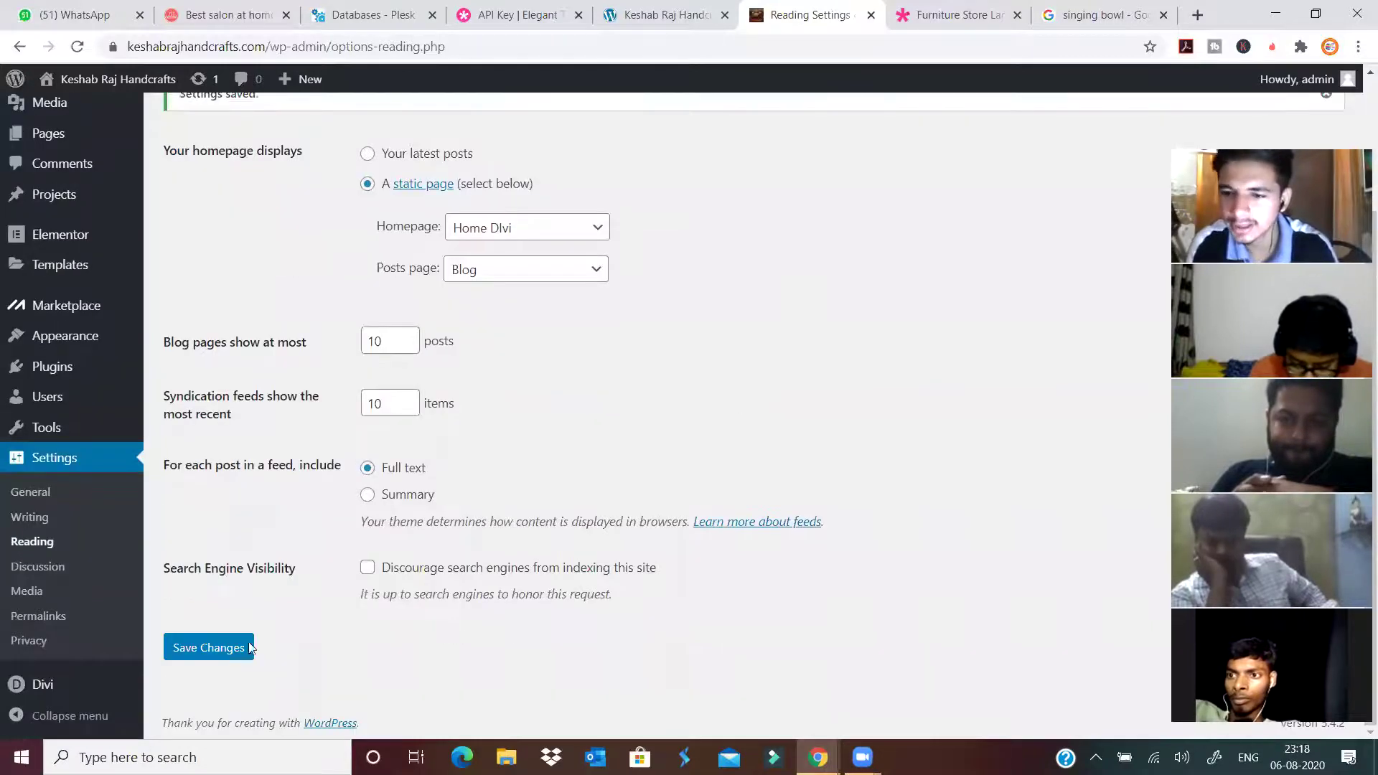
left_click(224, 650)
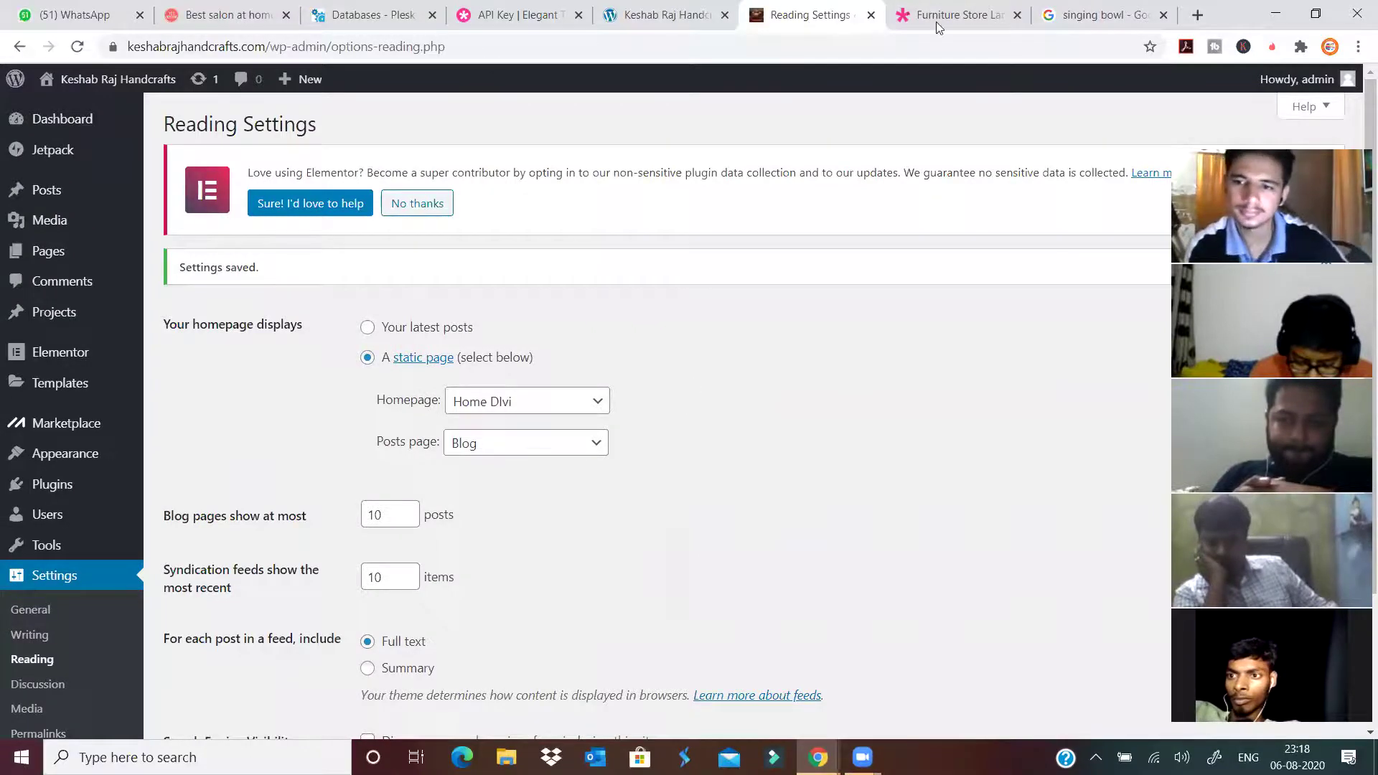
Select the site's base web address, without the path to the settings page.
left_click_drag(268, 46, 115, 53)
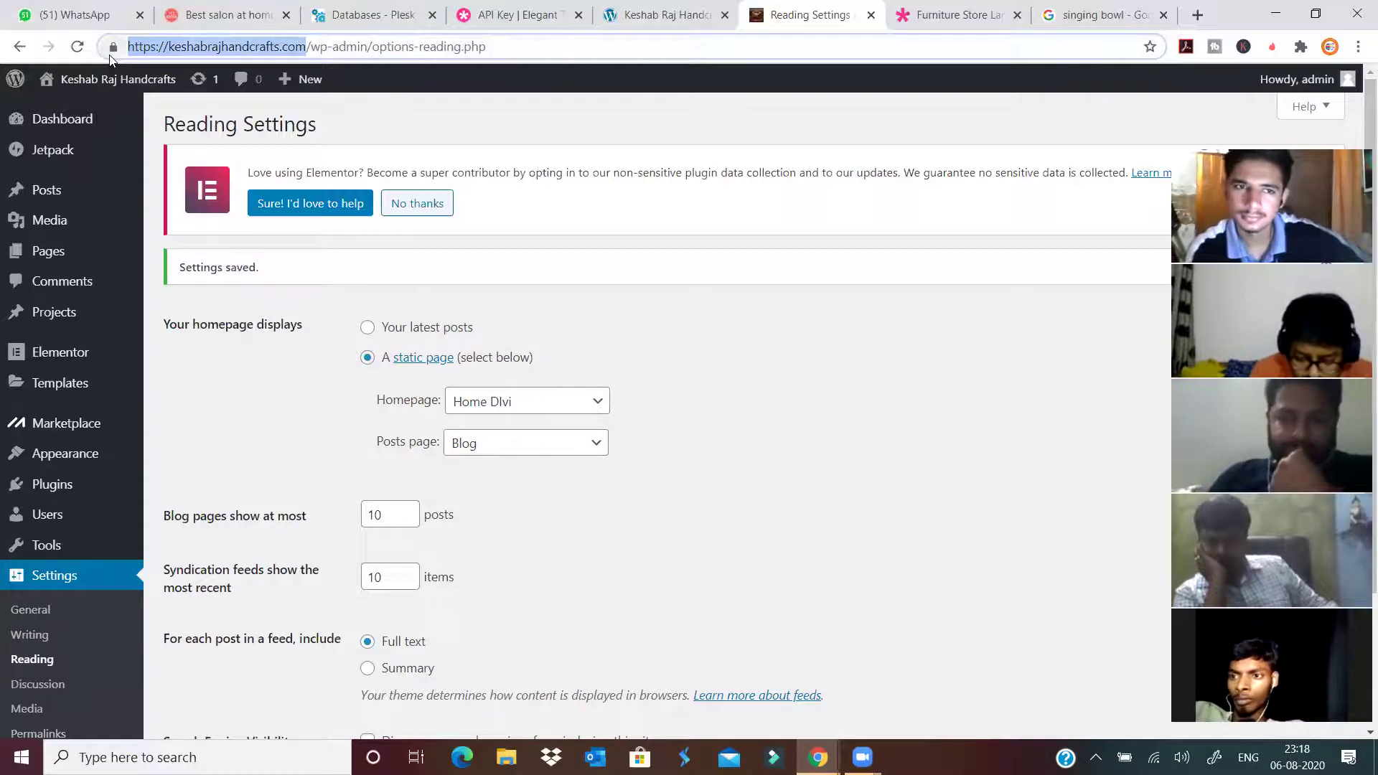
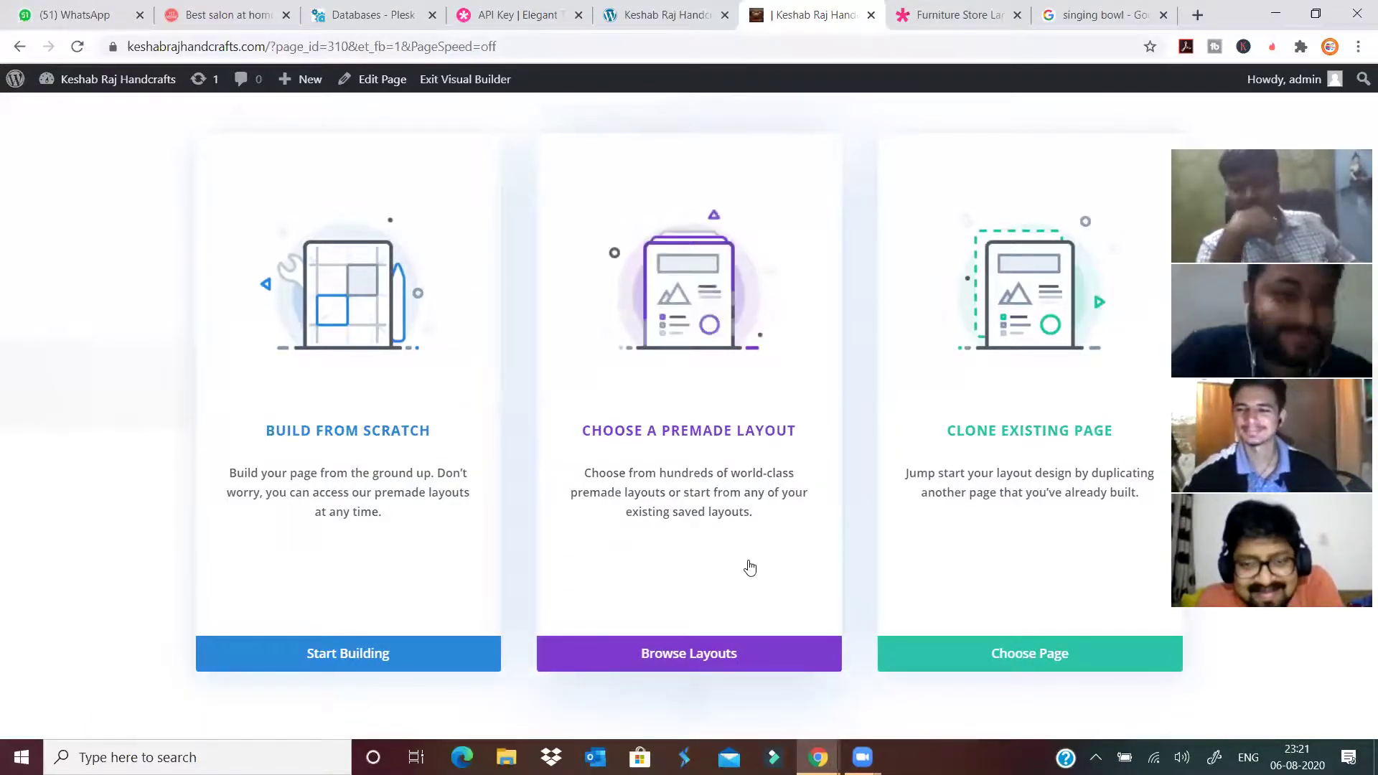
Apply the About layout of the premade Digital Marketing pack to the new page and review its opening section.
left_click(708, 665)
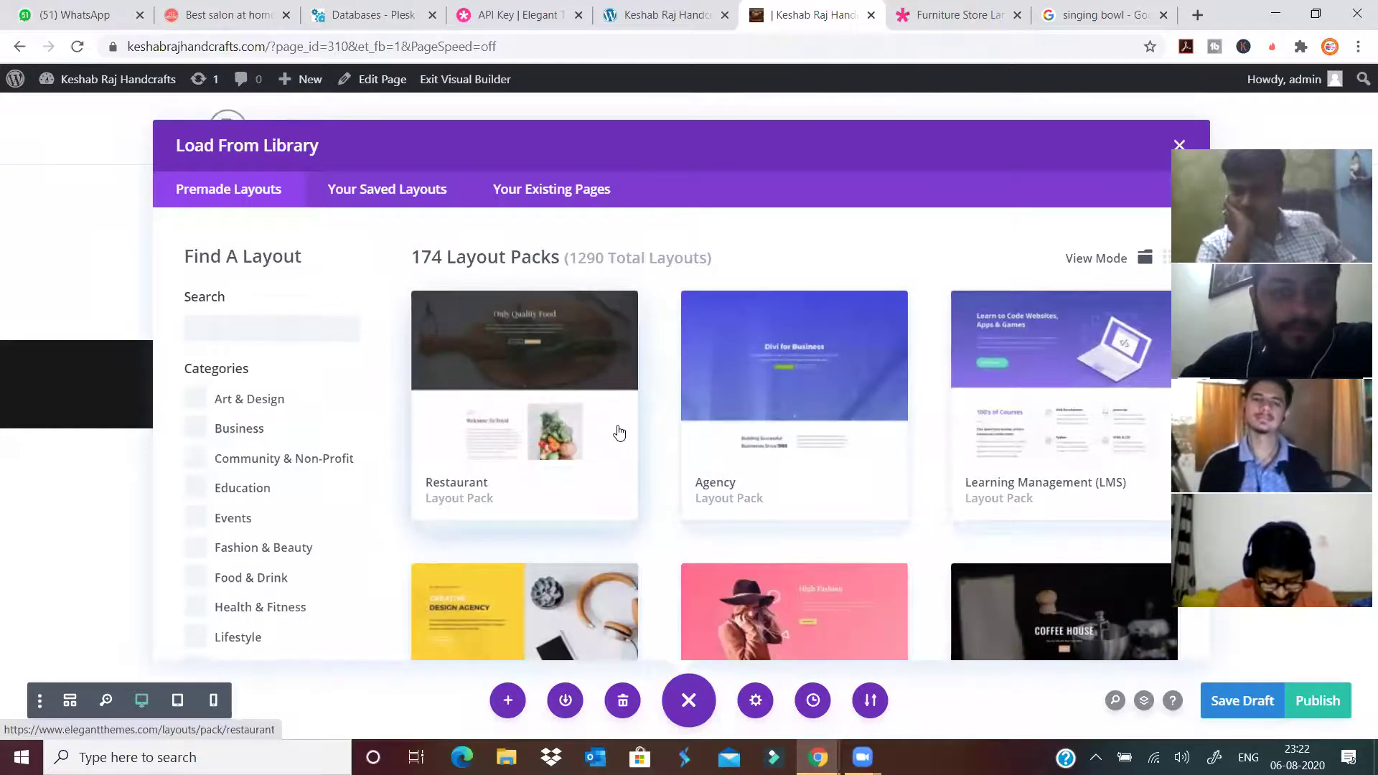
scroll(646, 438, "down", 5)
scroll(662, 439, "down", 1)
scroll(664, 438, "up", 4)
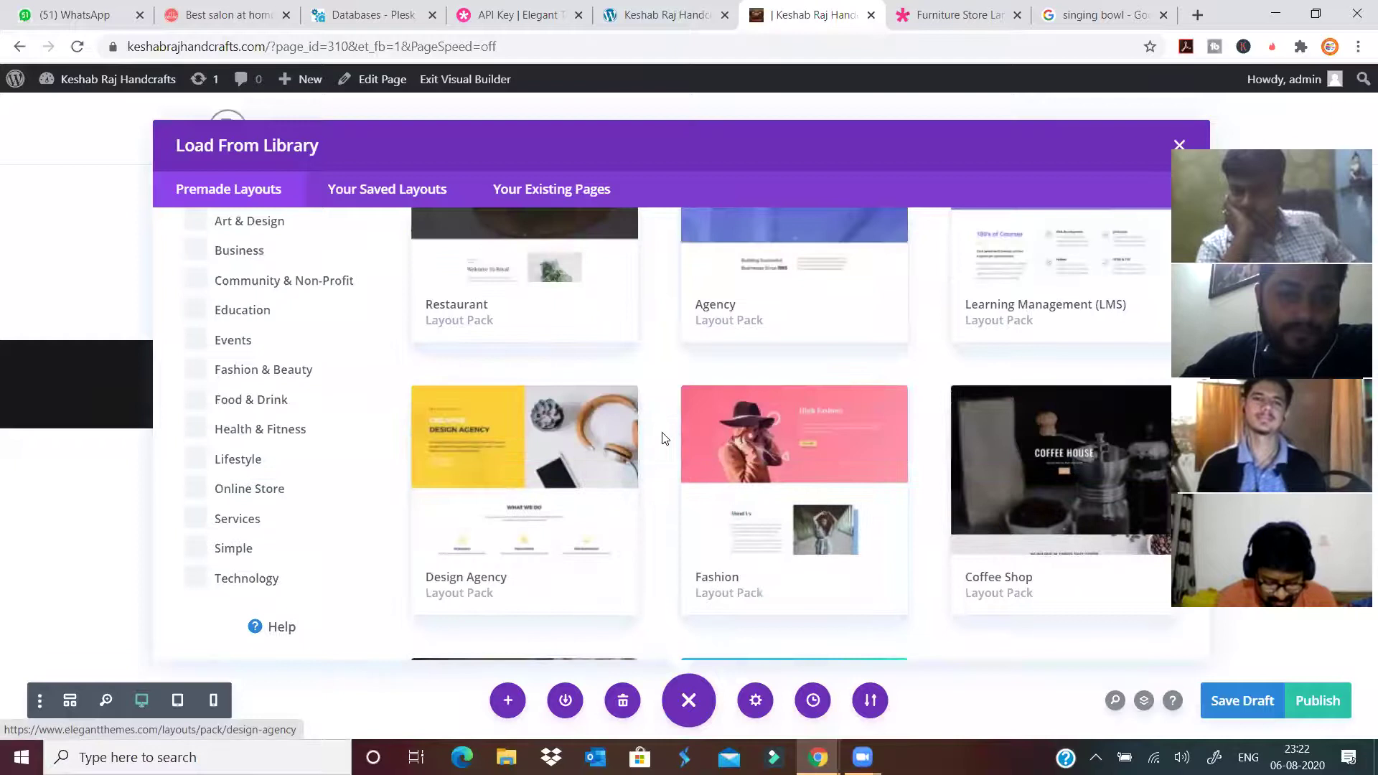
scroll(673, 429, "down", 6)
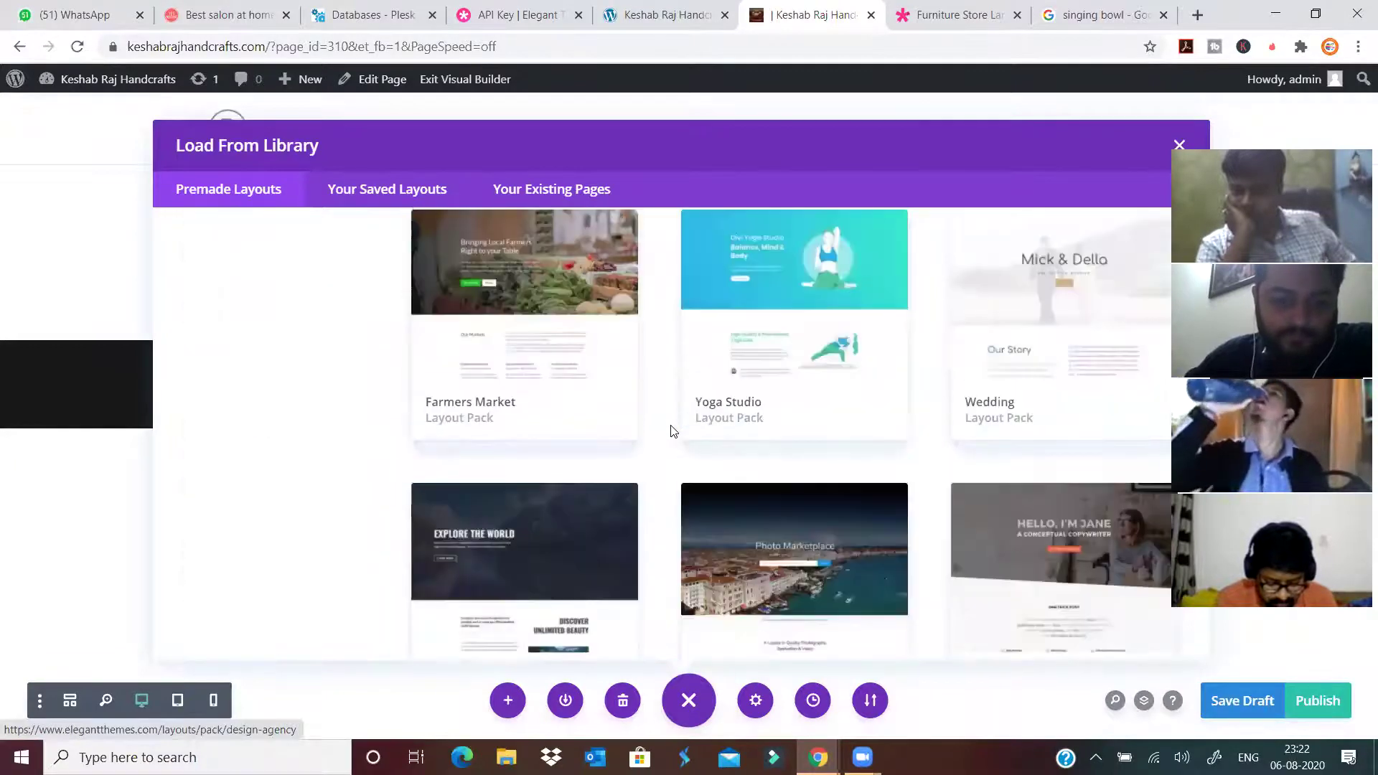
scroll(672, 431, "down", 10)
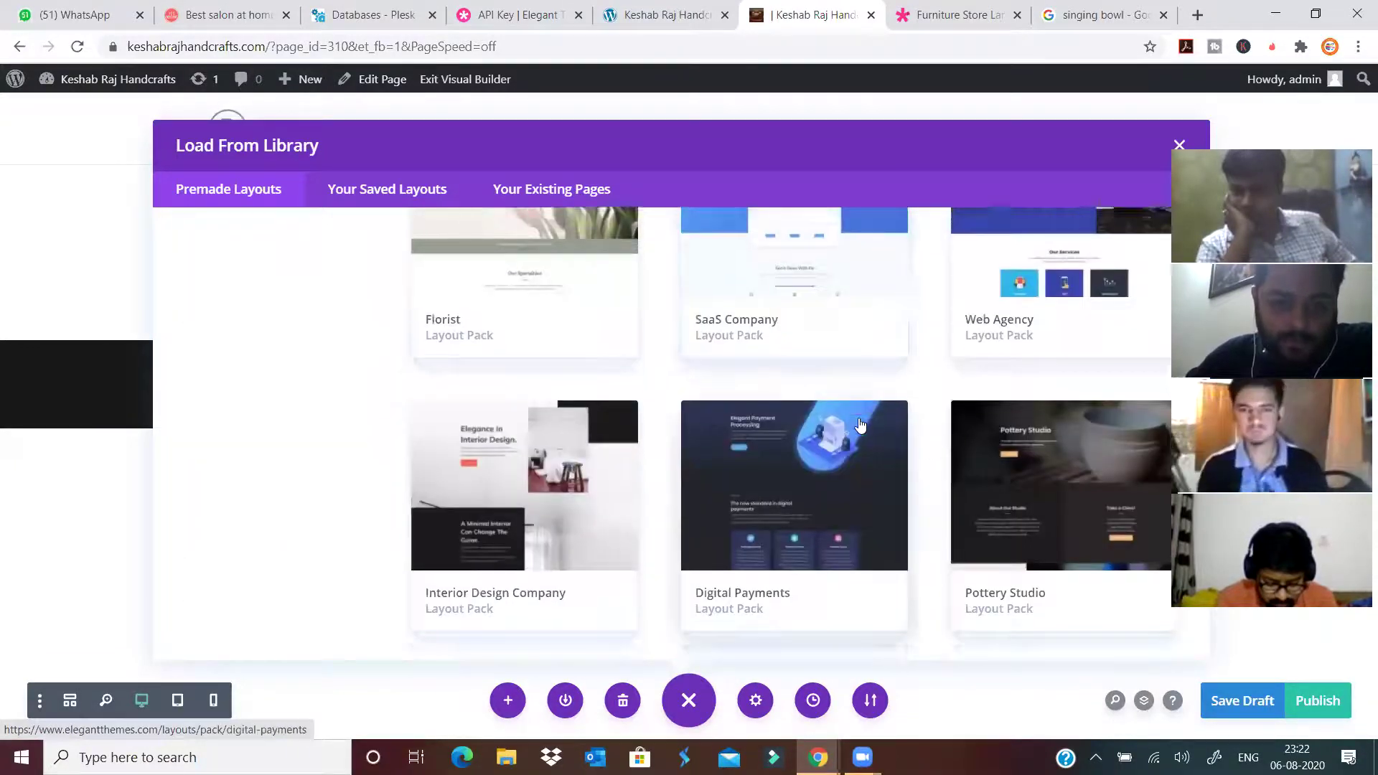
scroll(934, 450, "down", 15)
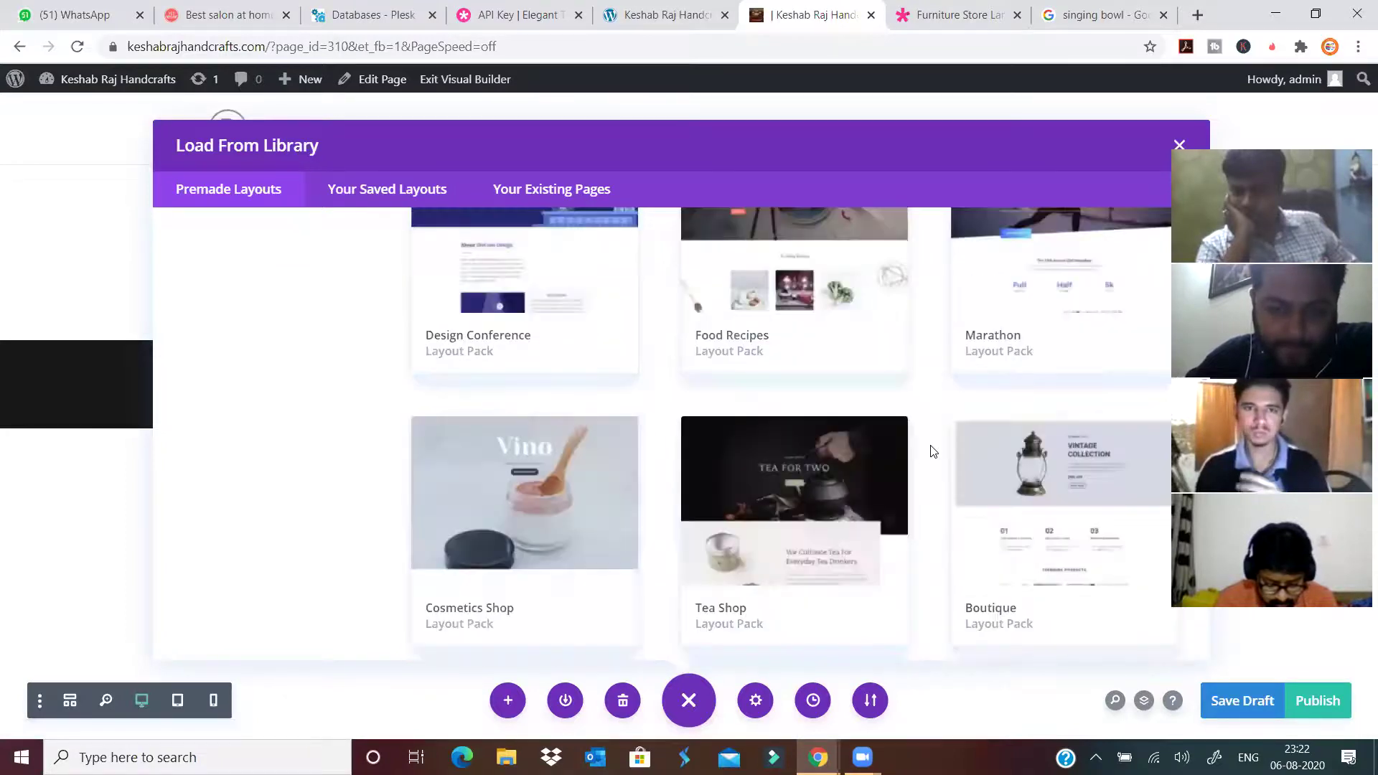
scroll(933, 453, "down", 12)
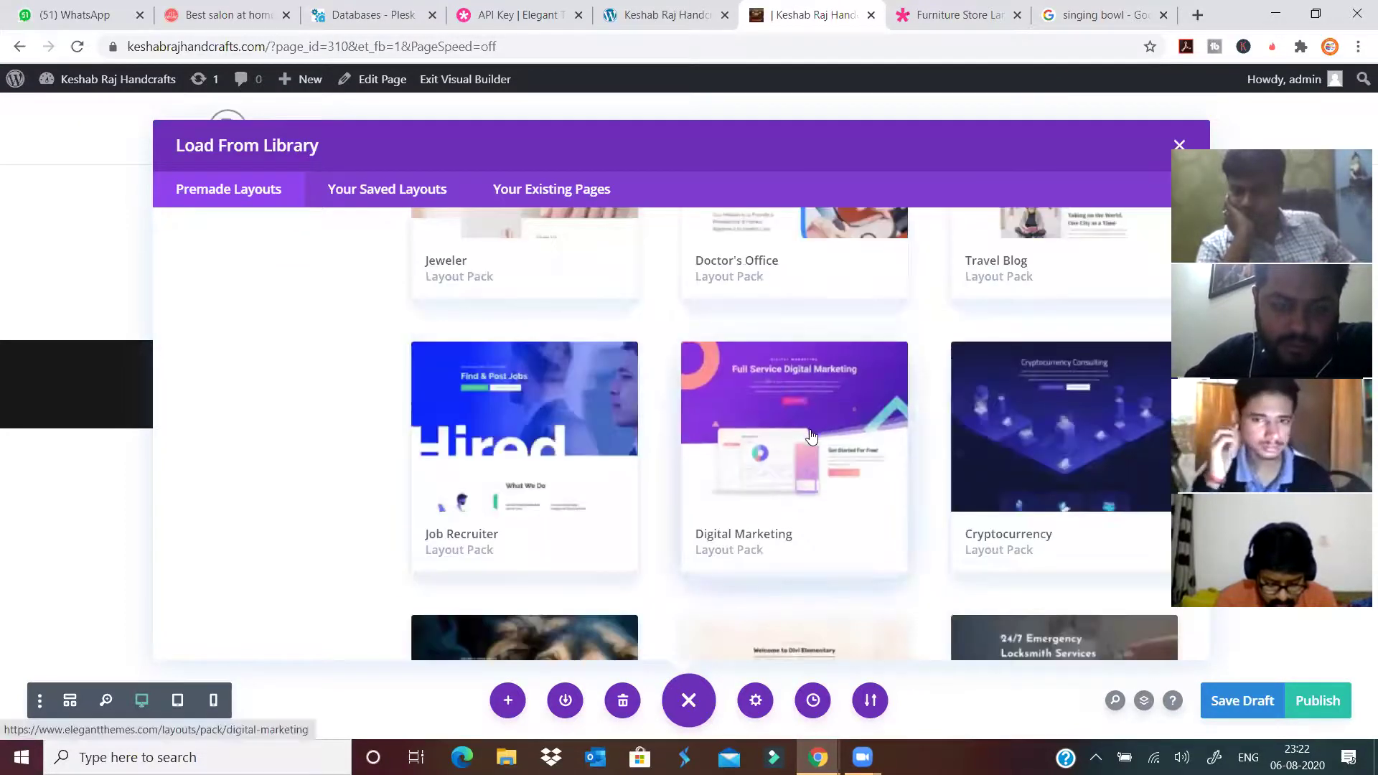
left_click(811, 436)
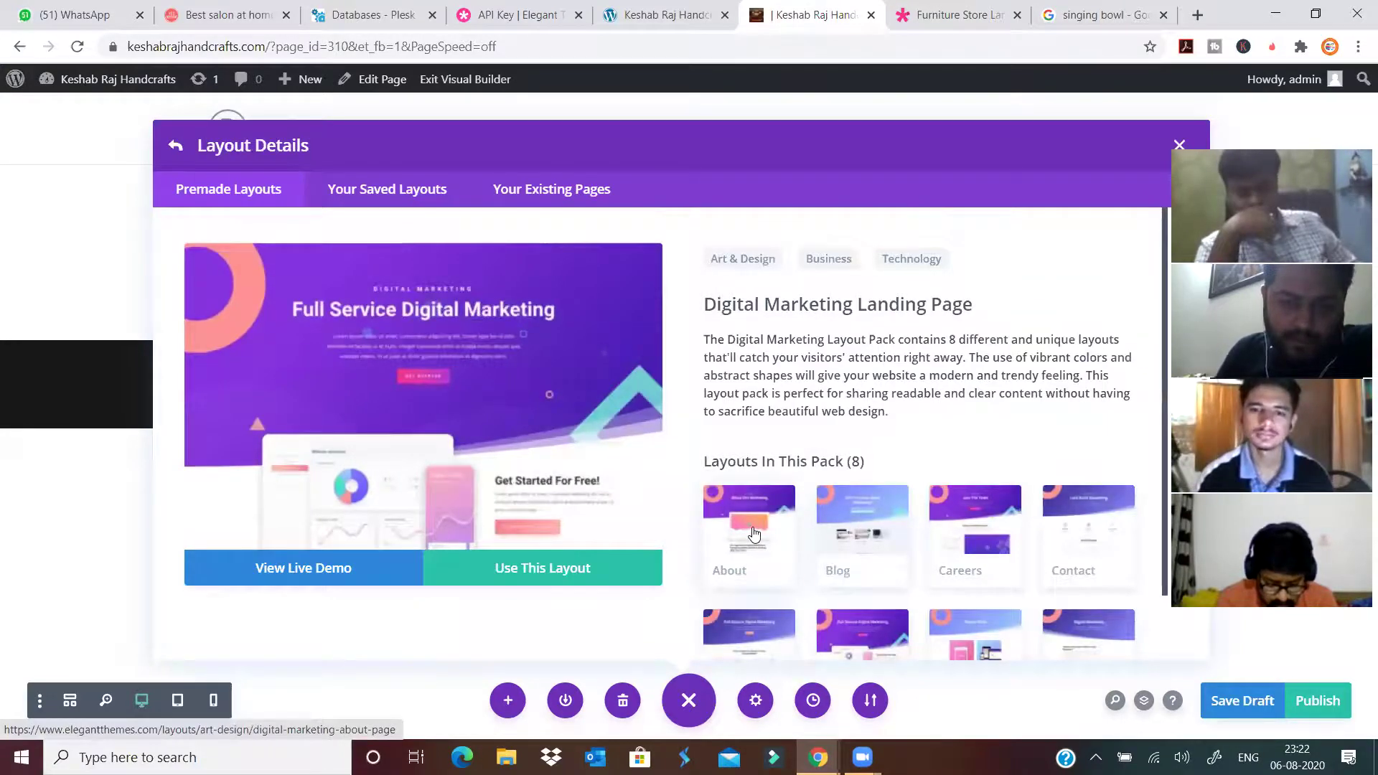
left_click(577, 575)
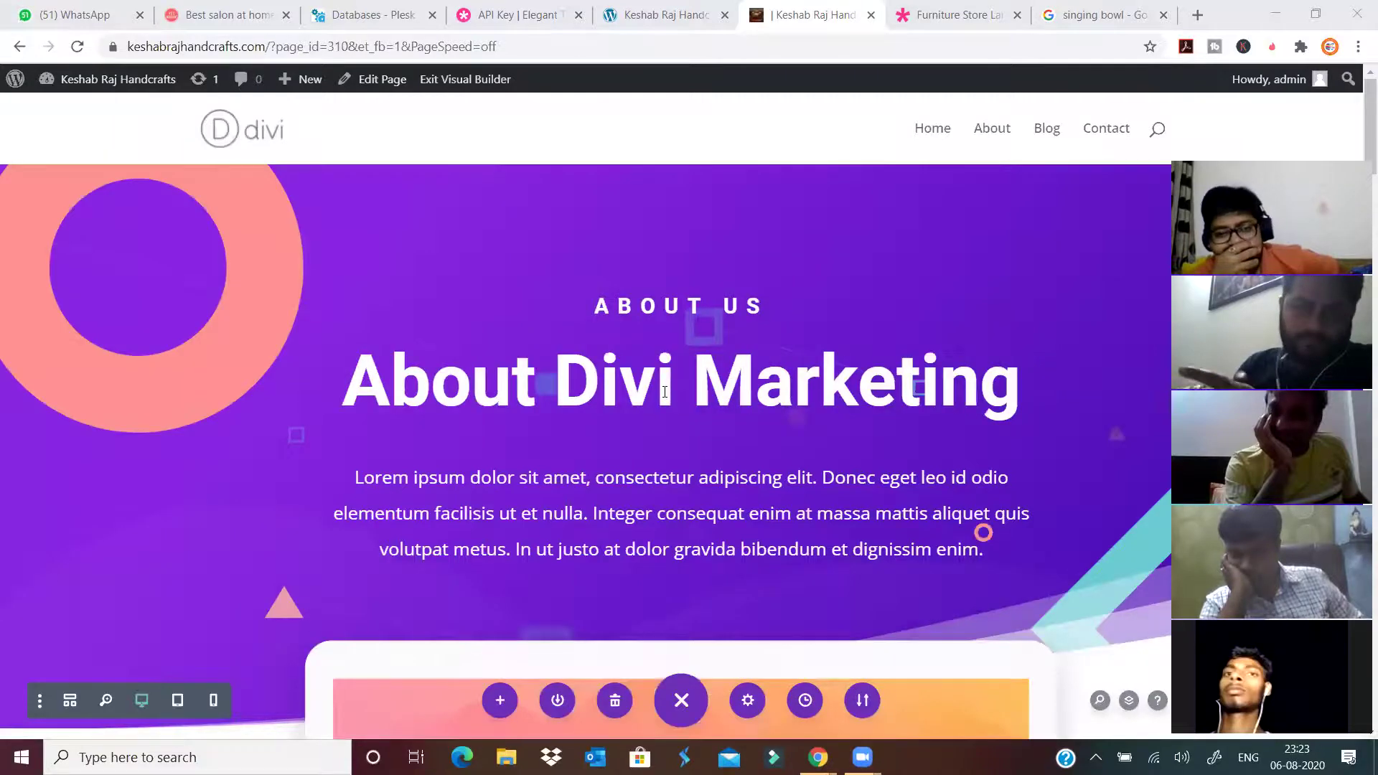
scroll(665, 392, "down", 6)
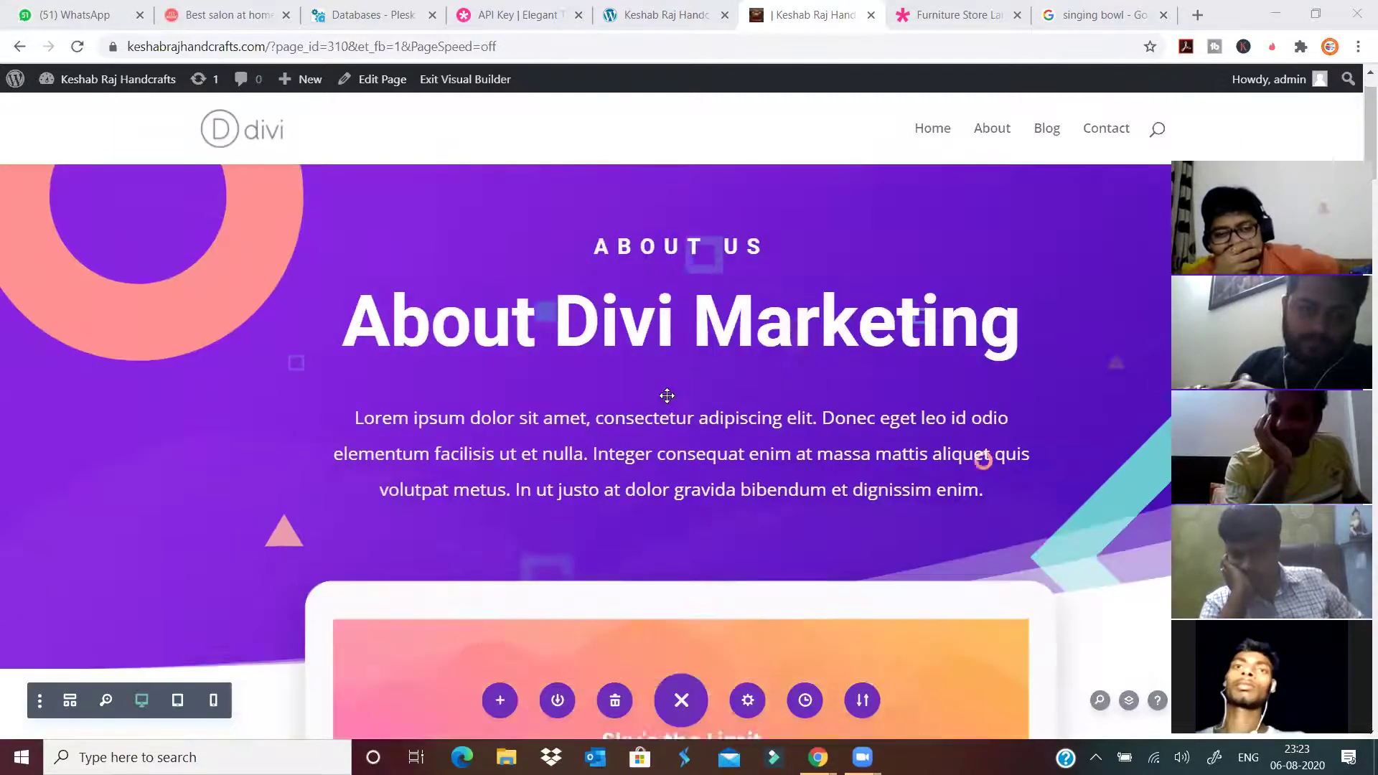
Delete the section below the hero holding the laptop mock-up and the Our Approach to Digital Marketing text.
scroll(662, 399, "up", 3)
scroll(662, 399, "down", 11)
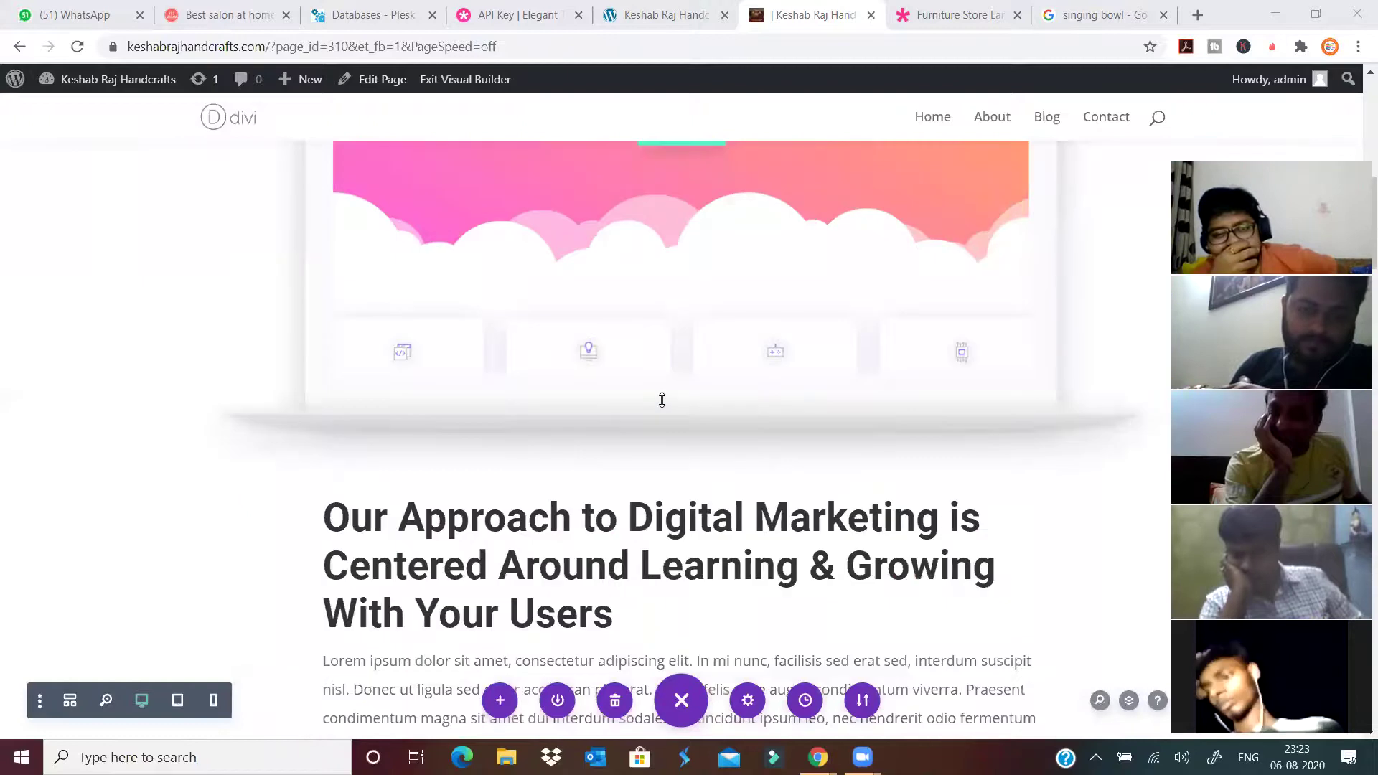
left_click(588, 371)
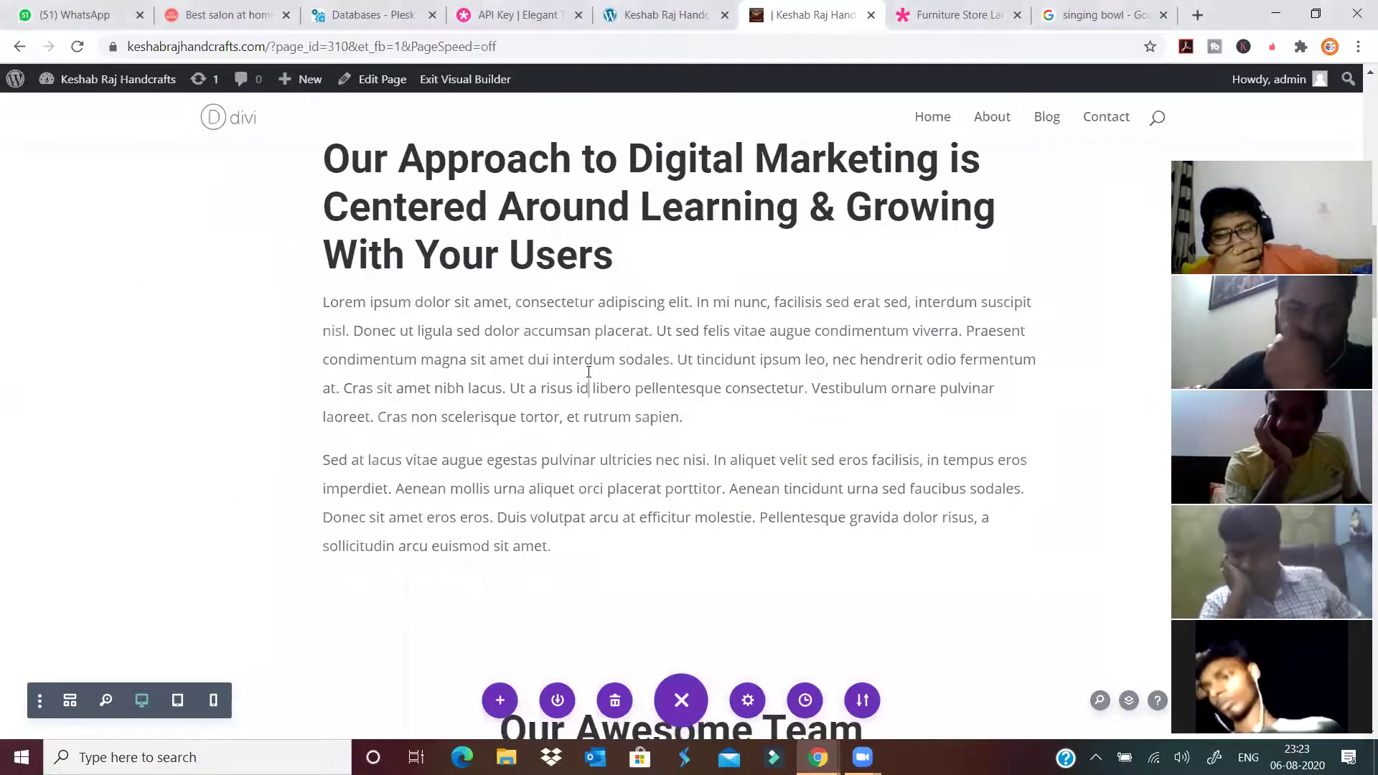
scroll(571, 424, "up", 1)
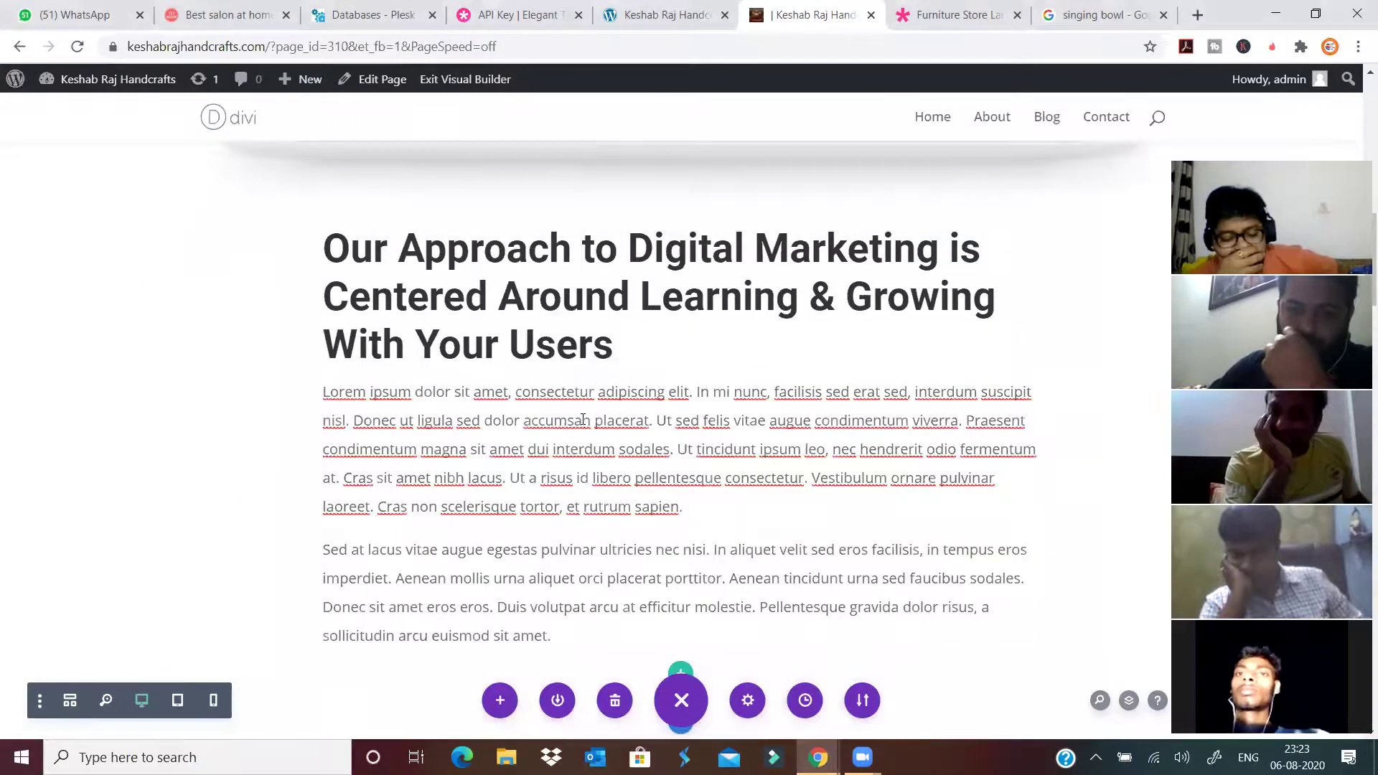
scroll(655, 423, "up", 2)
left_click(213, 464)
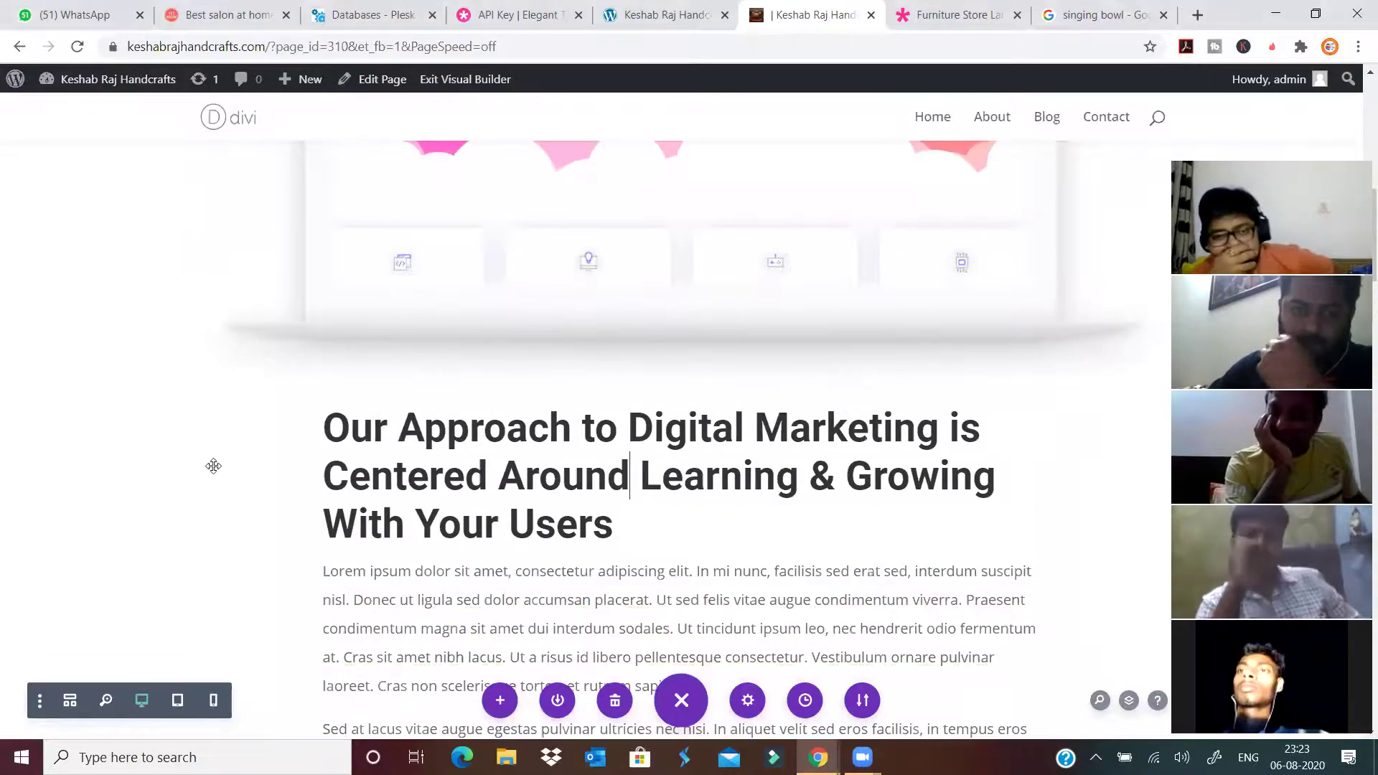
scroll(229, 409, "up", 5)
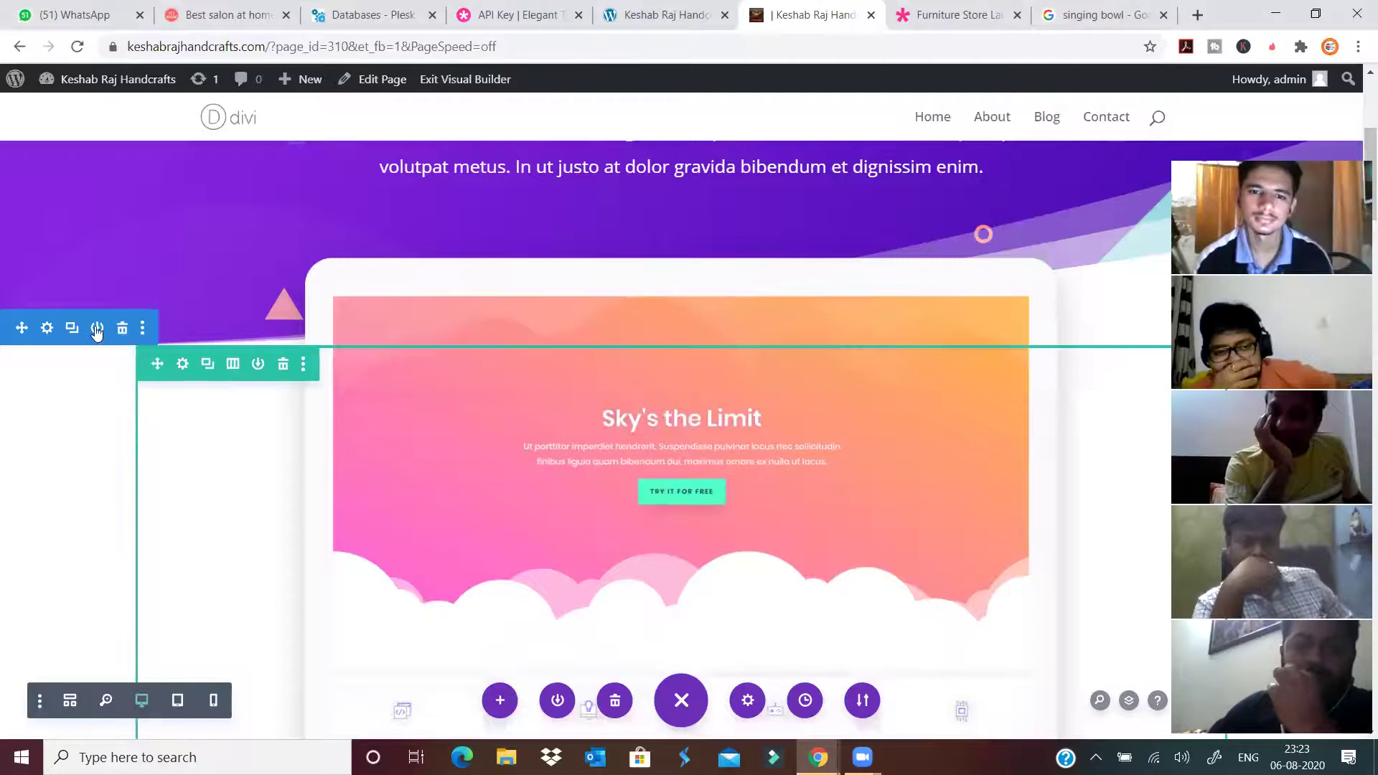
left_click(122, 328)
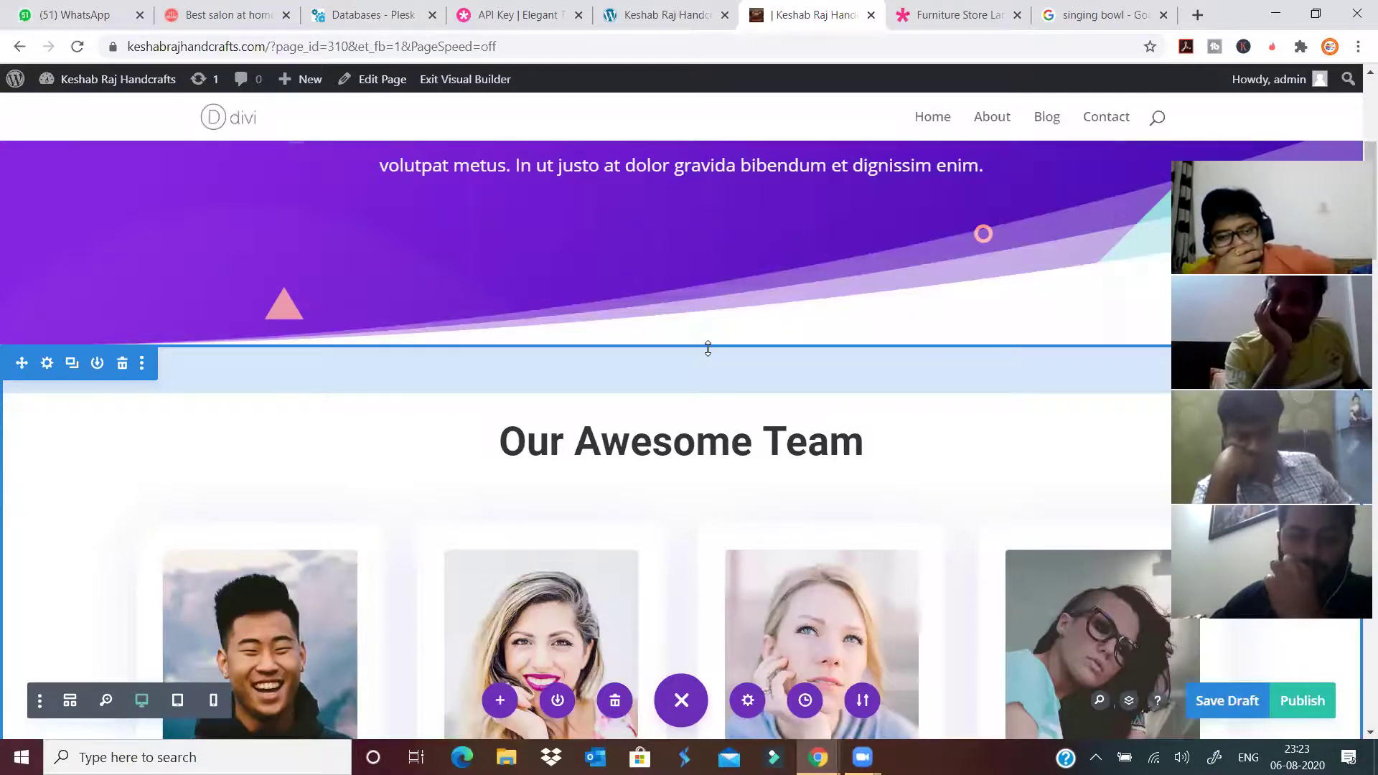
Adjust the top padding of the Our Awesome Team section so its heading sits closer to the hero.
left_click_drag(708, 349, 741, 486)
left_click_drag(757, 349, 787, 567)
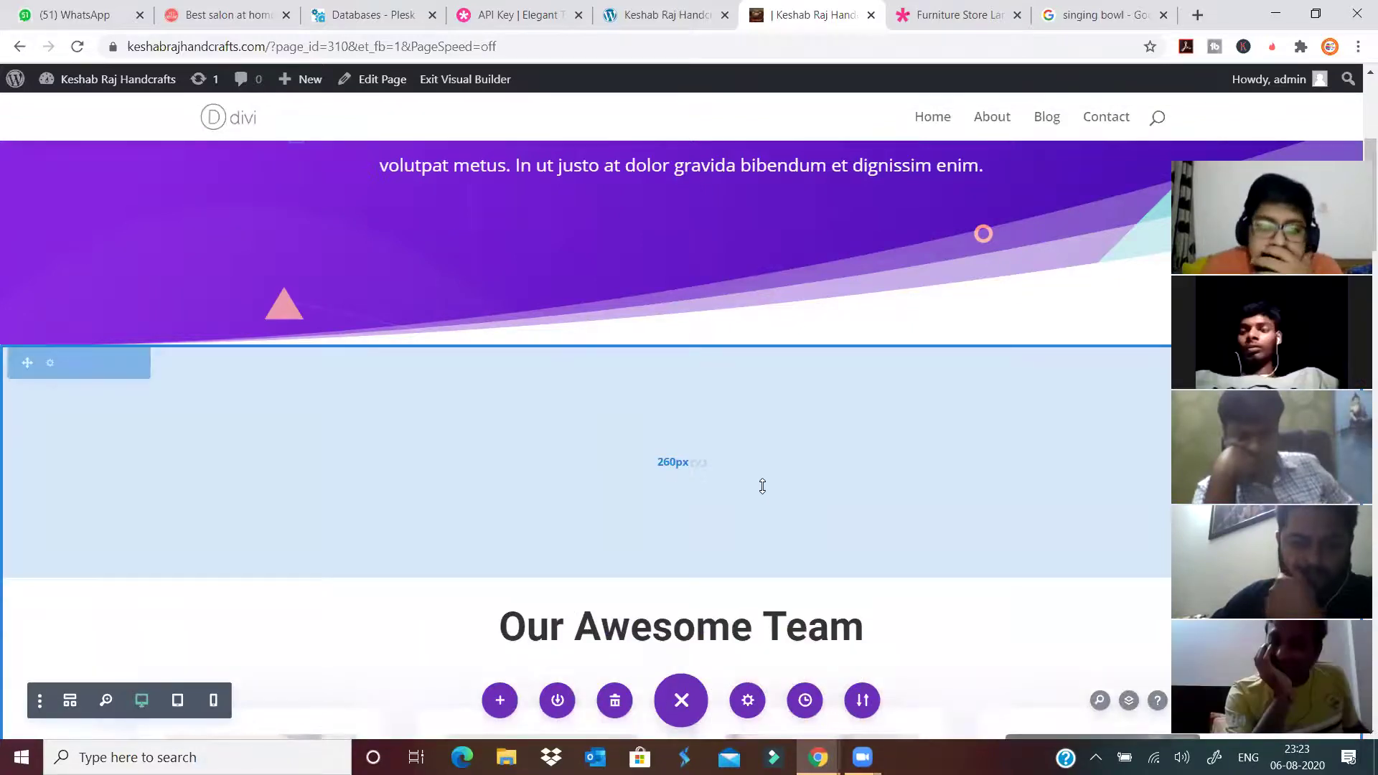
left_click_drag(805, 396, 821, 326)
Try out different heights and bottom spacing for the team members row, enlarging the gap above Our Values.
scroll(811, 488, "down", 5)
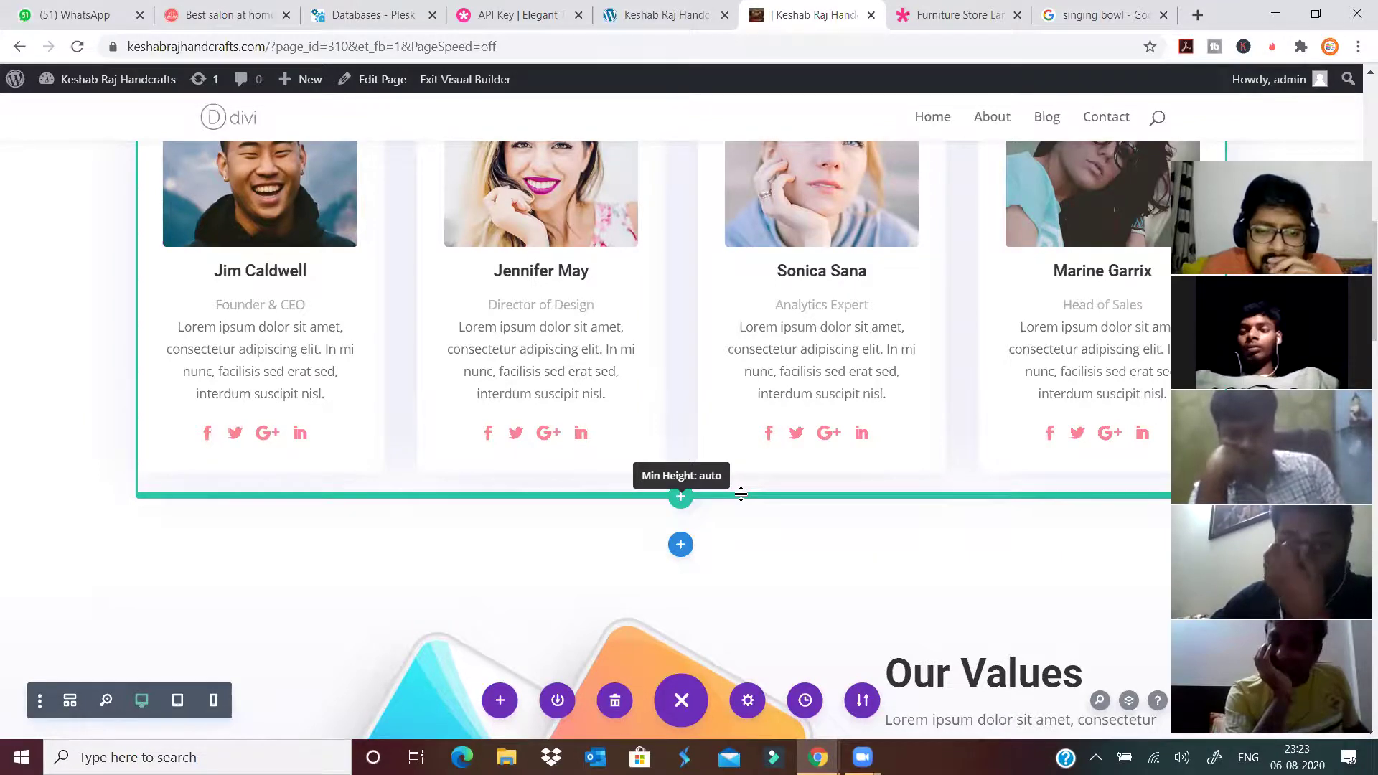
left_click_drag(741, 495, 788, 469)
left_click_drag(813, 539, 827, 459)
mouse_move(822, 514)
left_mouse_down()
mouse_move(820, 564)
mouse_move(833, 480)
mouse_move(843, 530)
left_mouse_up()
mouse_move(843, 650)
left_mouse_down()
mouse_move(844, 689)
mouse_move(845, 652)
left_mouse_up()
Preview the page in phone view, examining it from Our Values up to the hero.
scroll(842, 569, "down", 4)
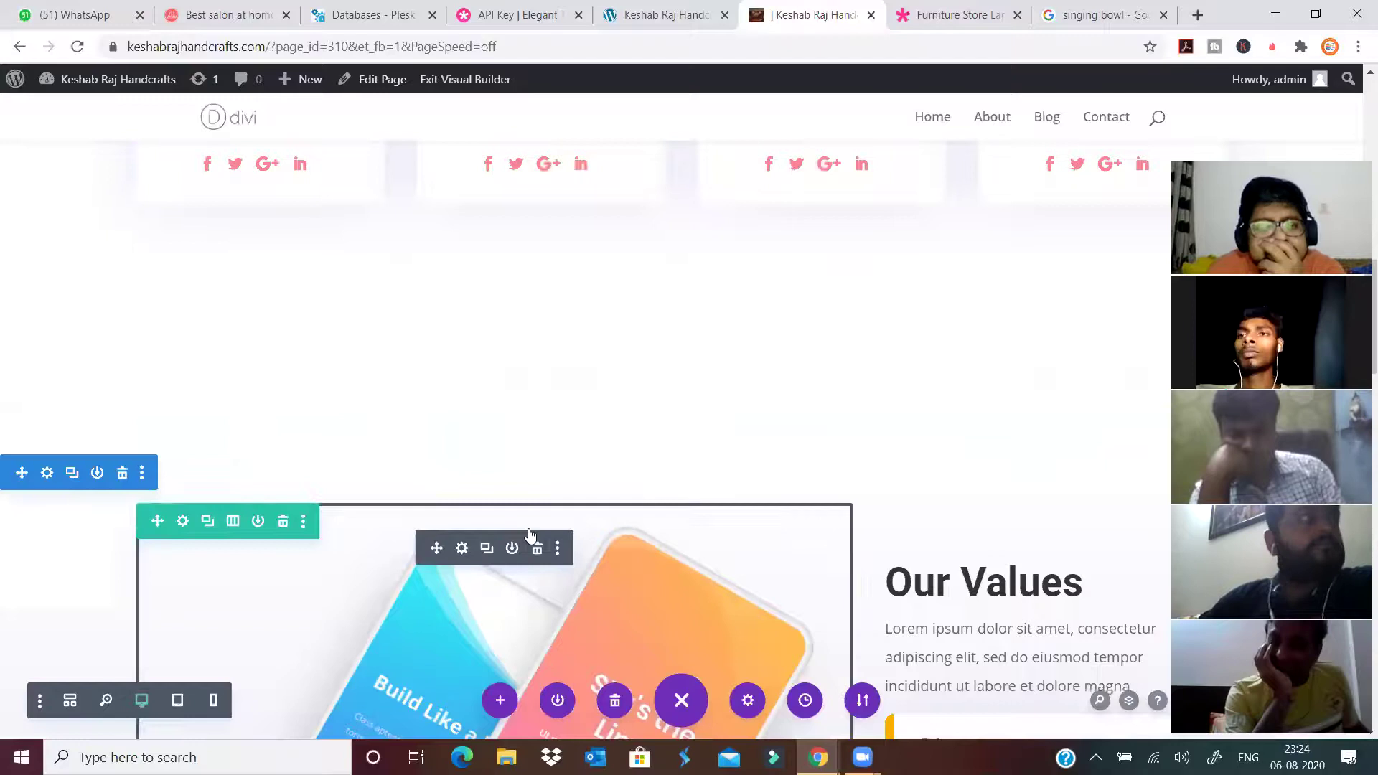
left_click(213, 701)
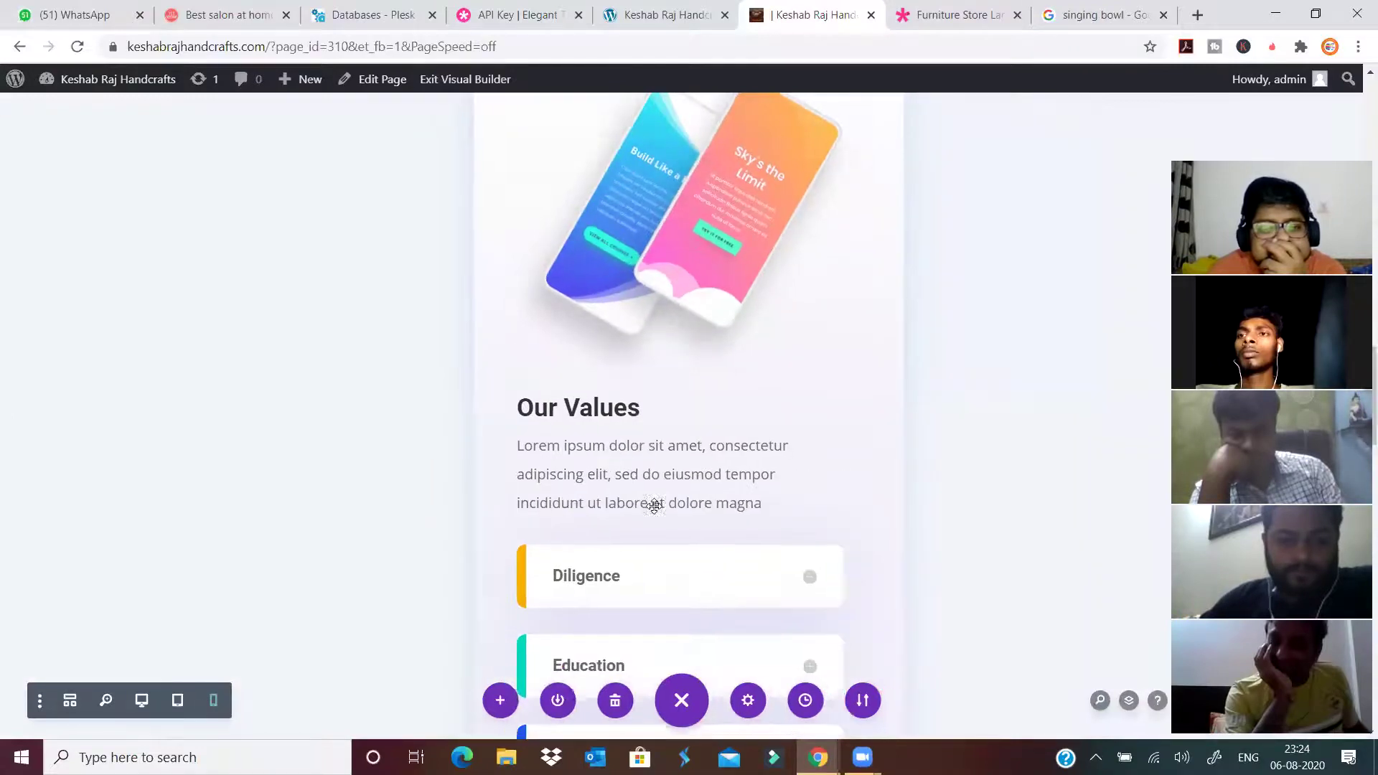
scroll(732, 415, "up", 5)
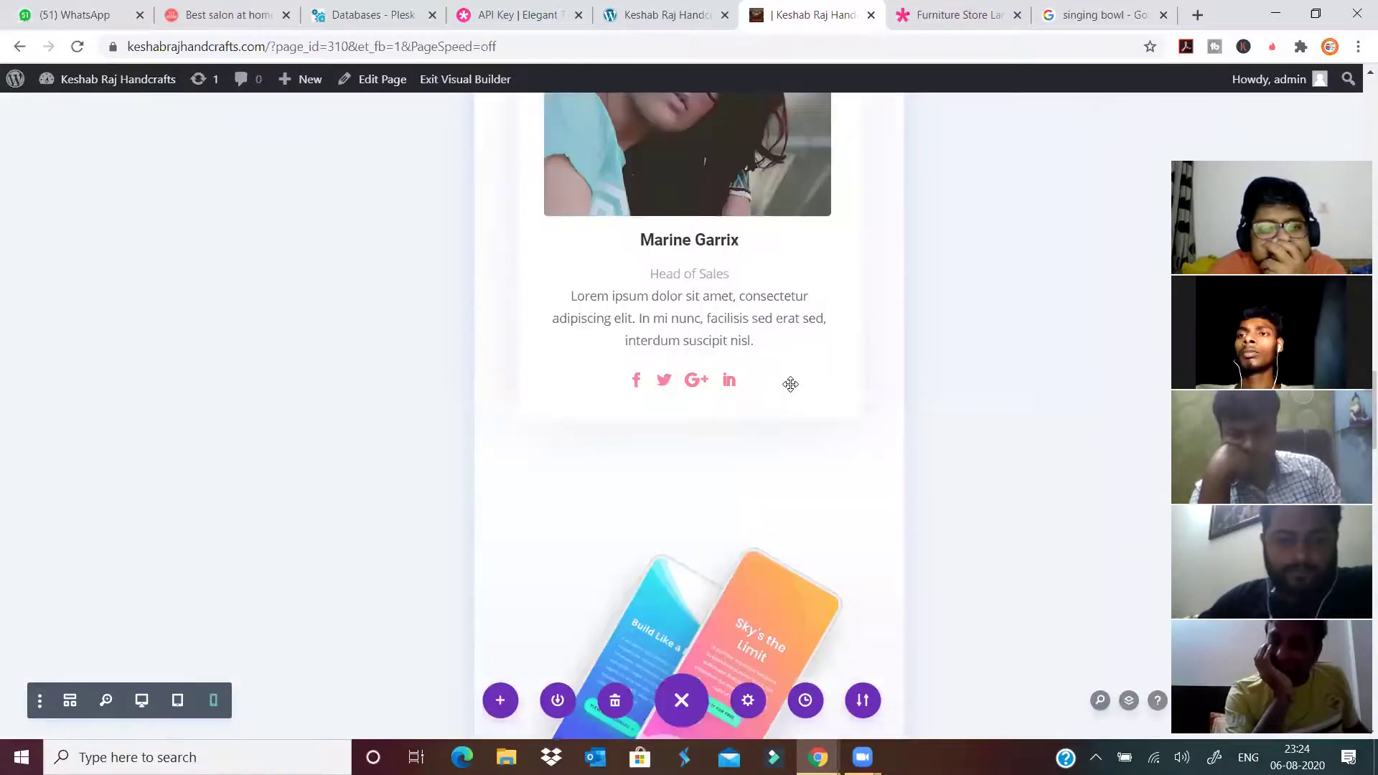
scroll(791, 385, "up", 11)
scroll(793, 386, "up", 10)
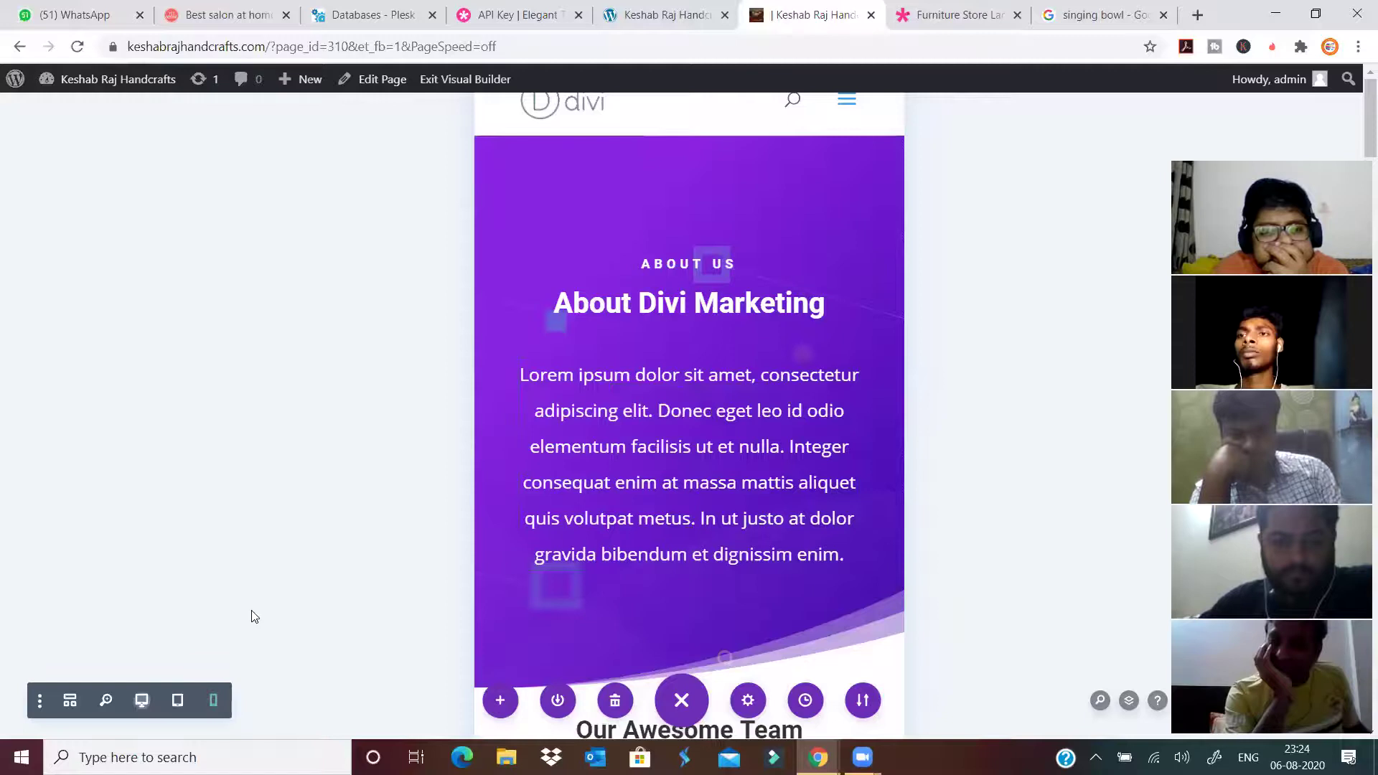
Return to desktop view and reduce the blank space beneath the team members row.
scroll(789, 445, "down", 5)
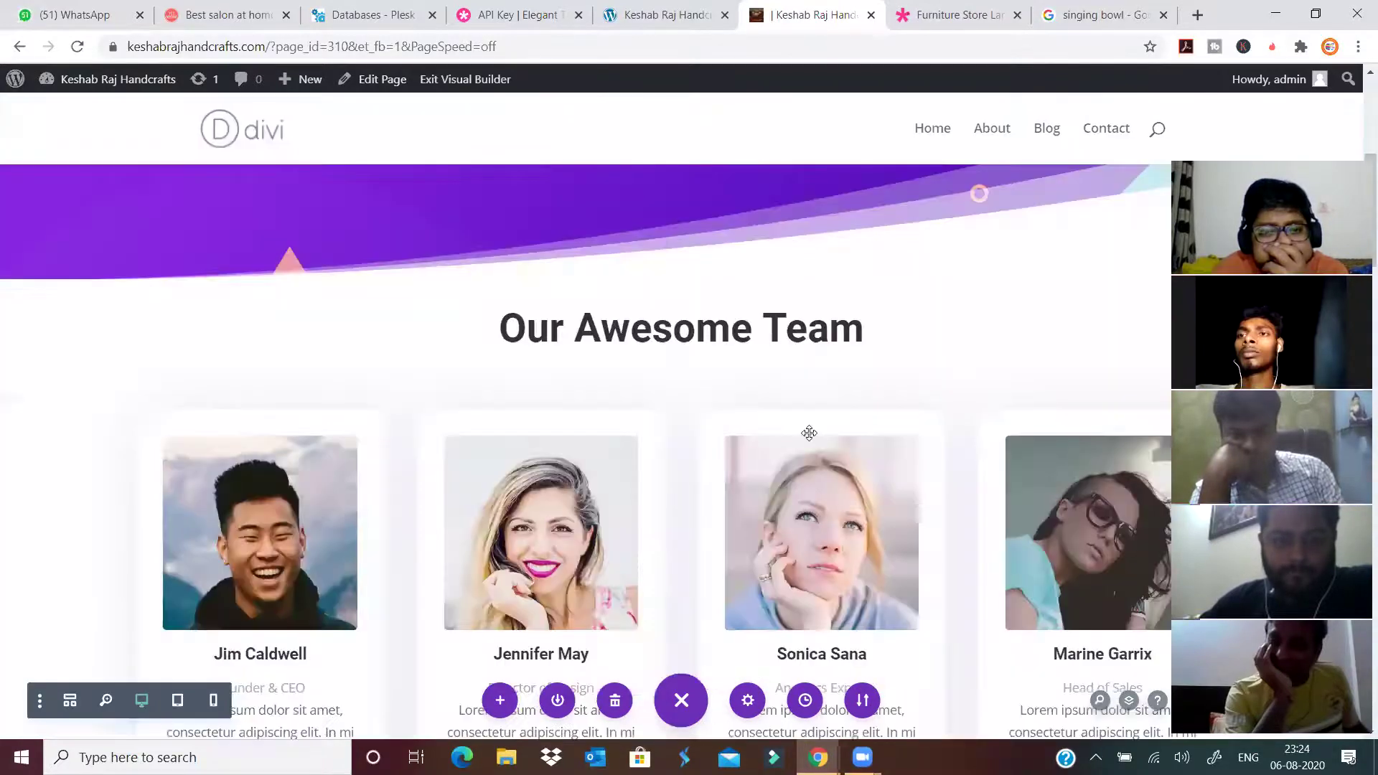
scroll(800, 436, "down", 5)
scroll(790, 441, "up", 2)
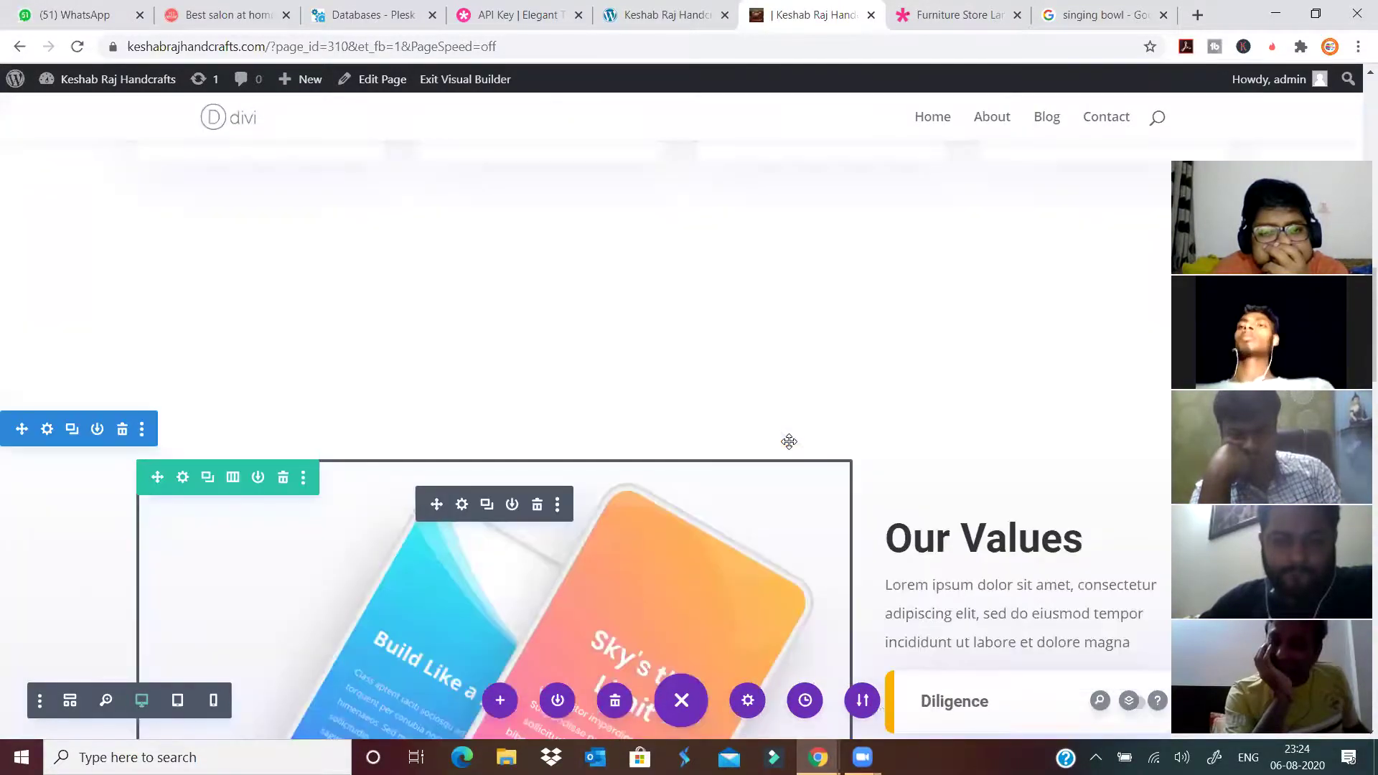
scroll(696, 431, "up", 3)
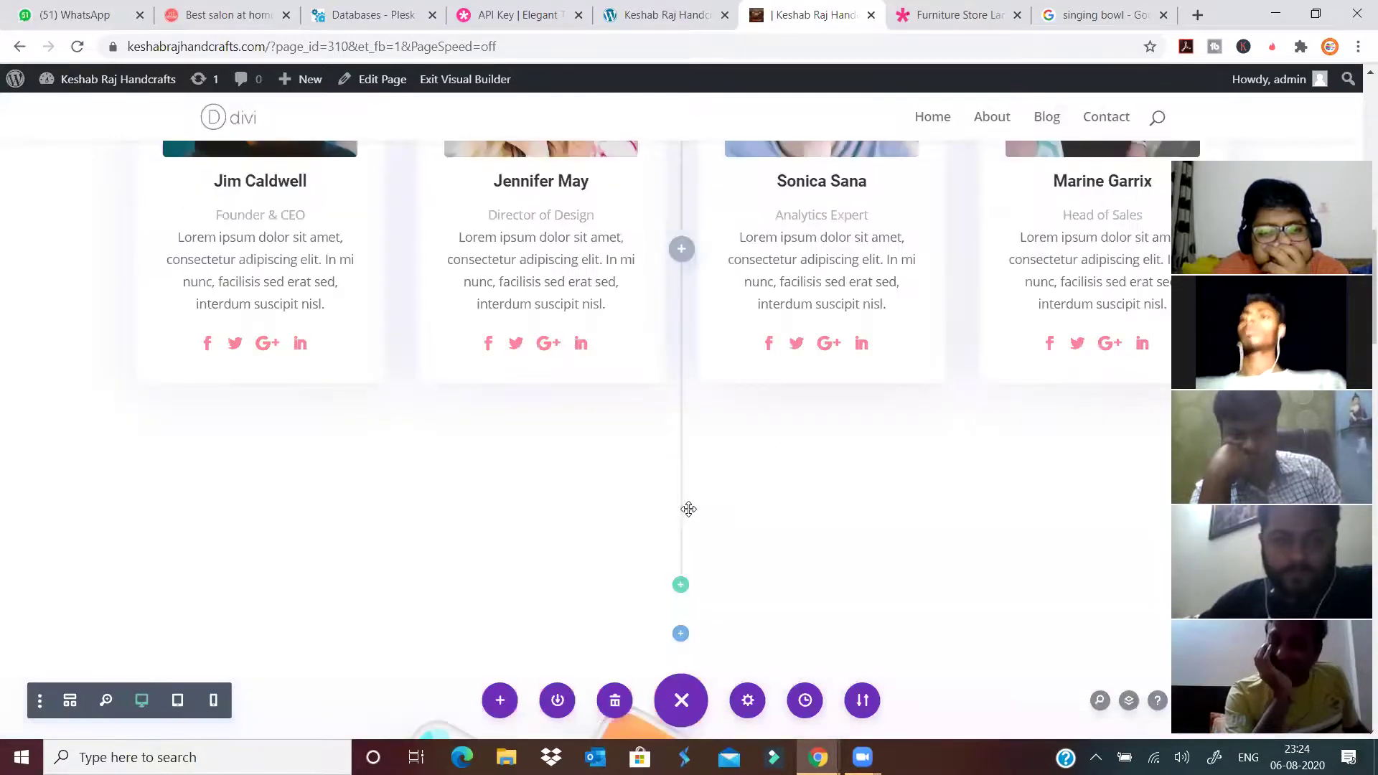
left_click_drag(736, 588, 773, 424)
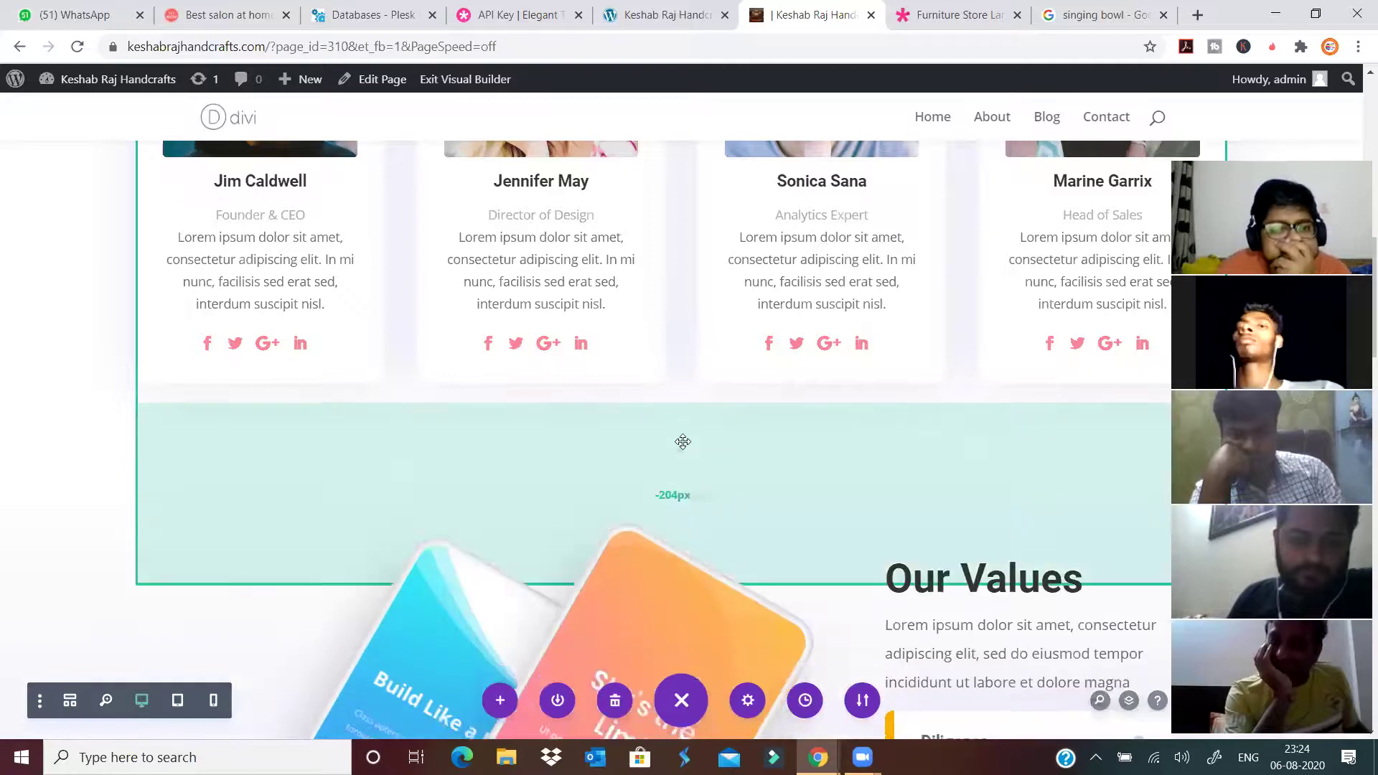
Insert a regular section with a single-column row between the team members and Our Values.
left_click(680, 451)
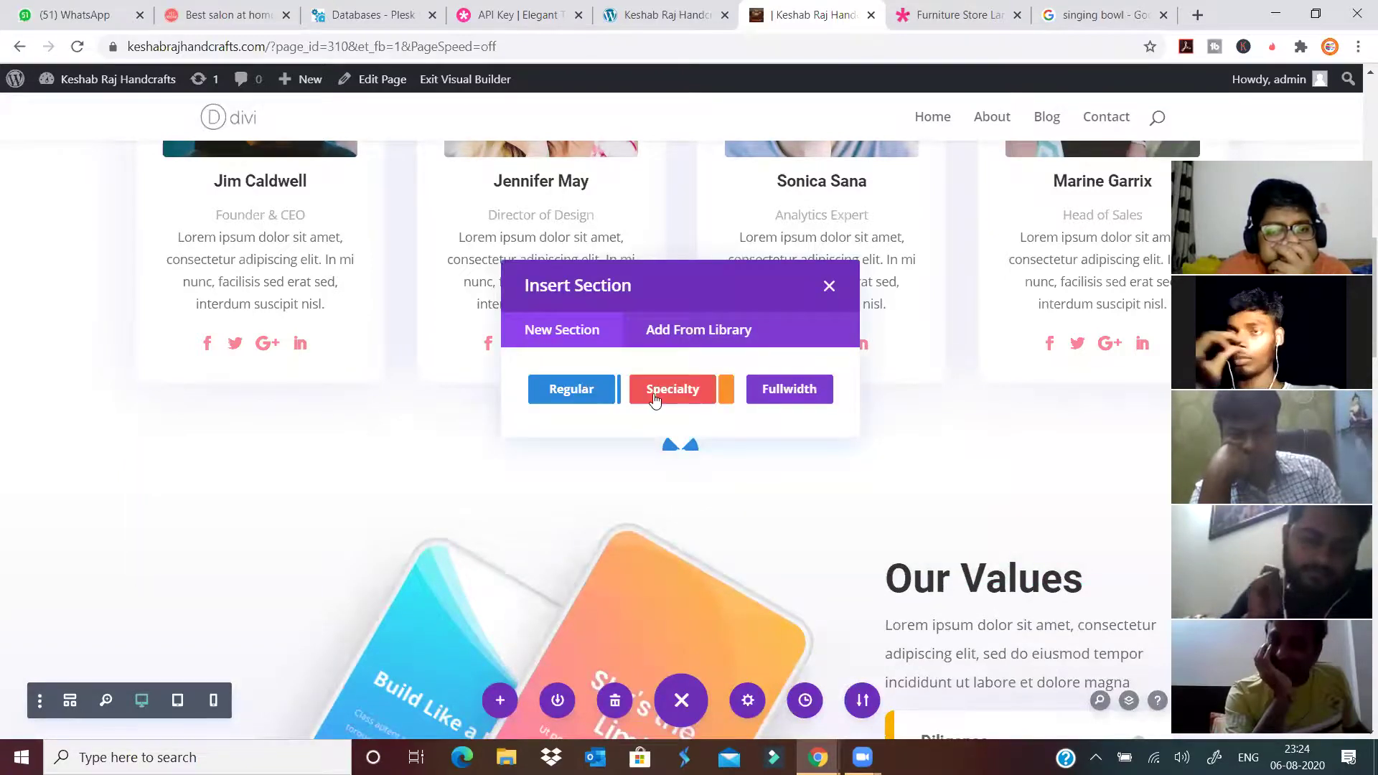
left_click(679, 338)
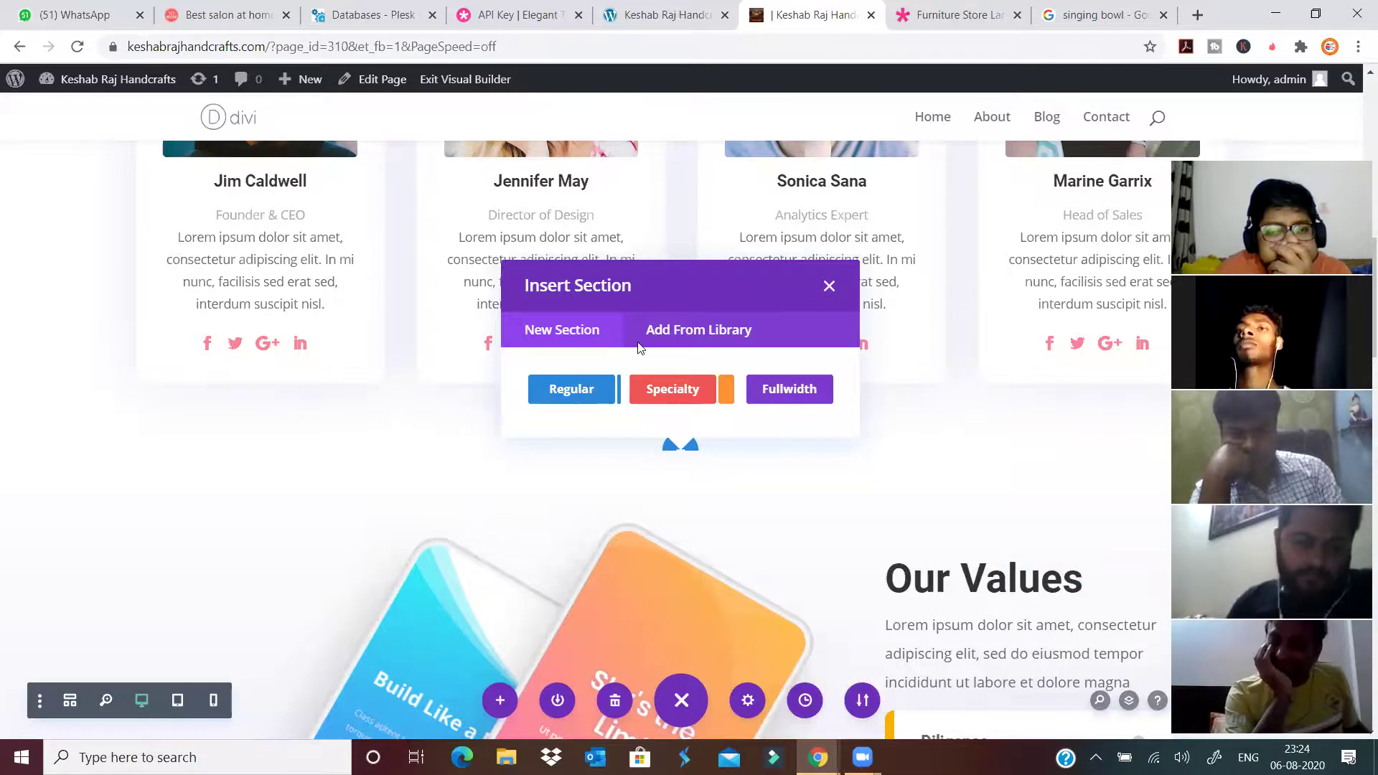
left_click(577, 230)
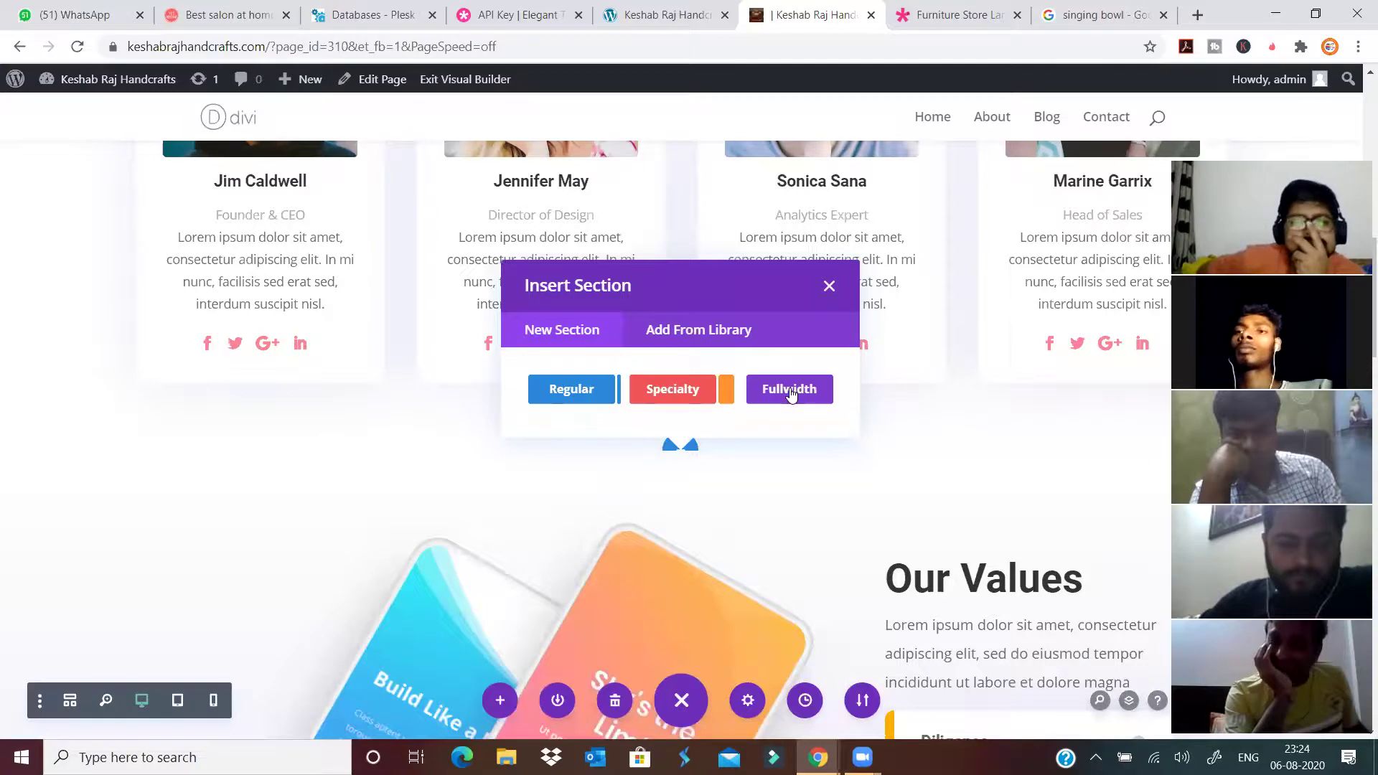
left_click(566, 395)
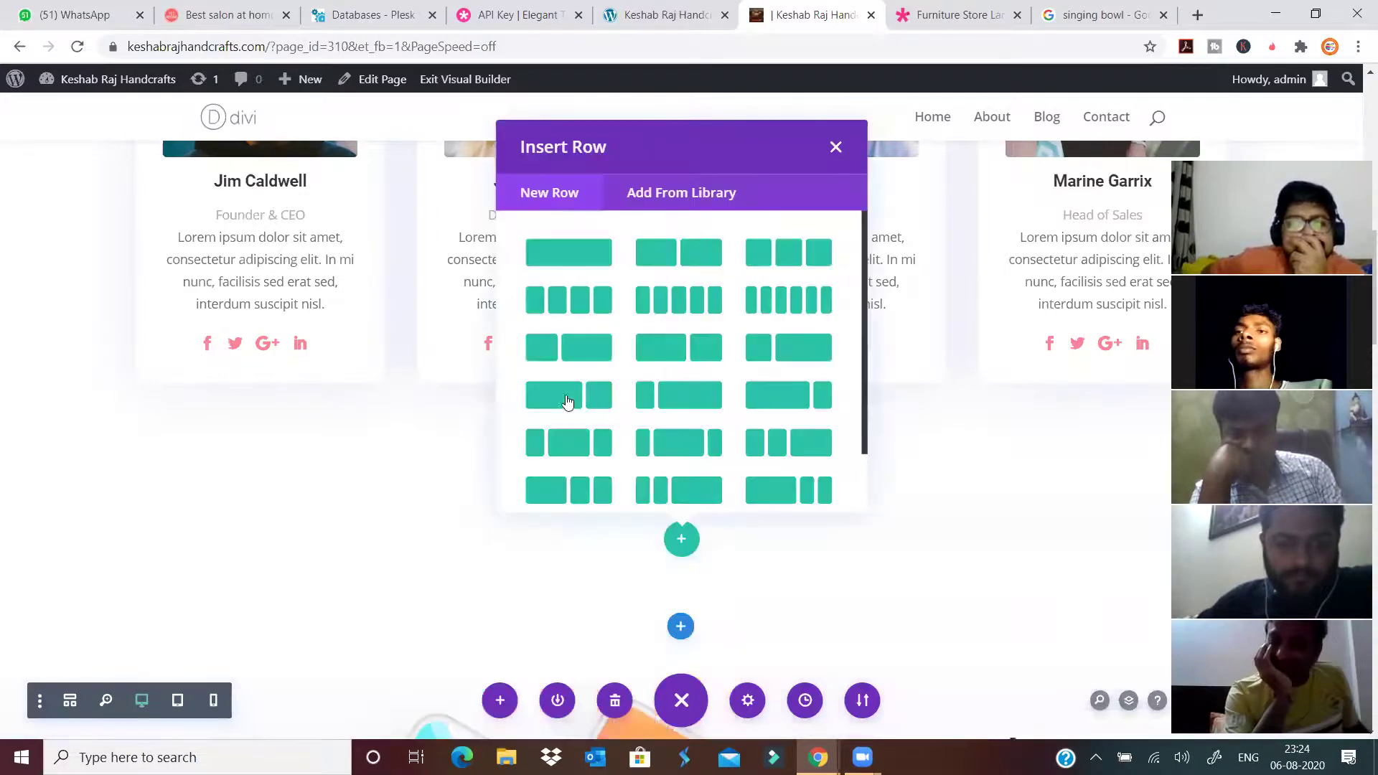
left_click(573, 255)
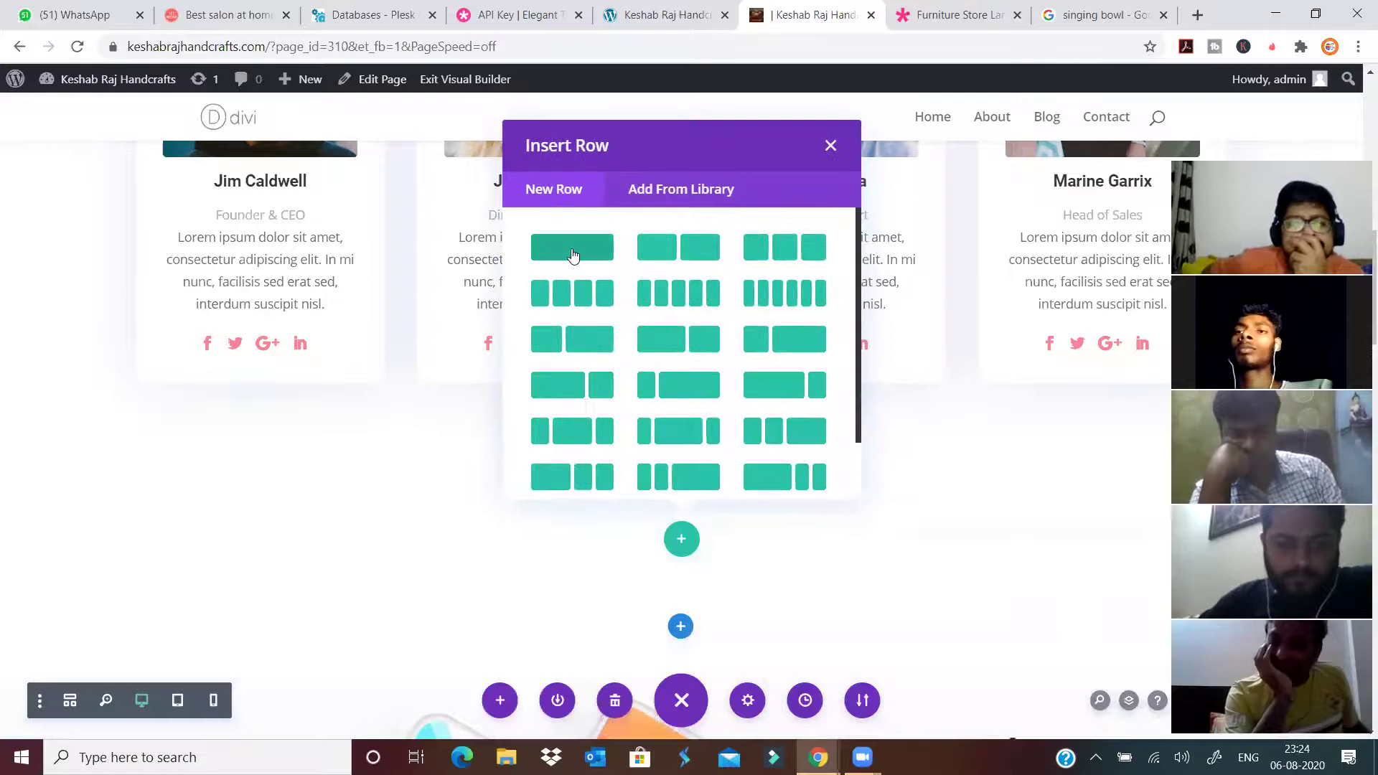
left_click(572, 255)
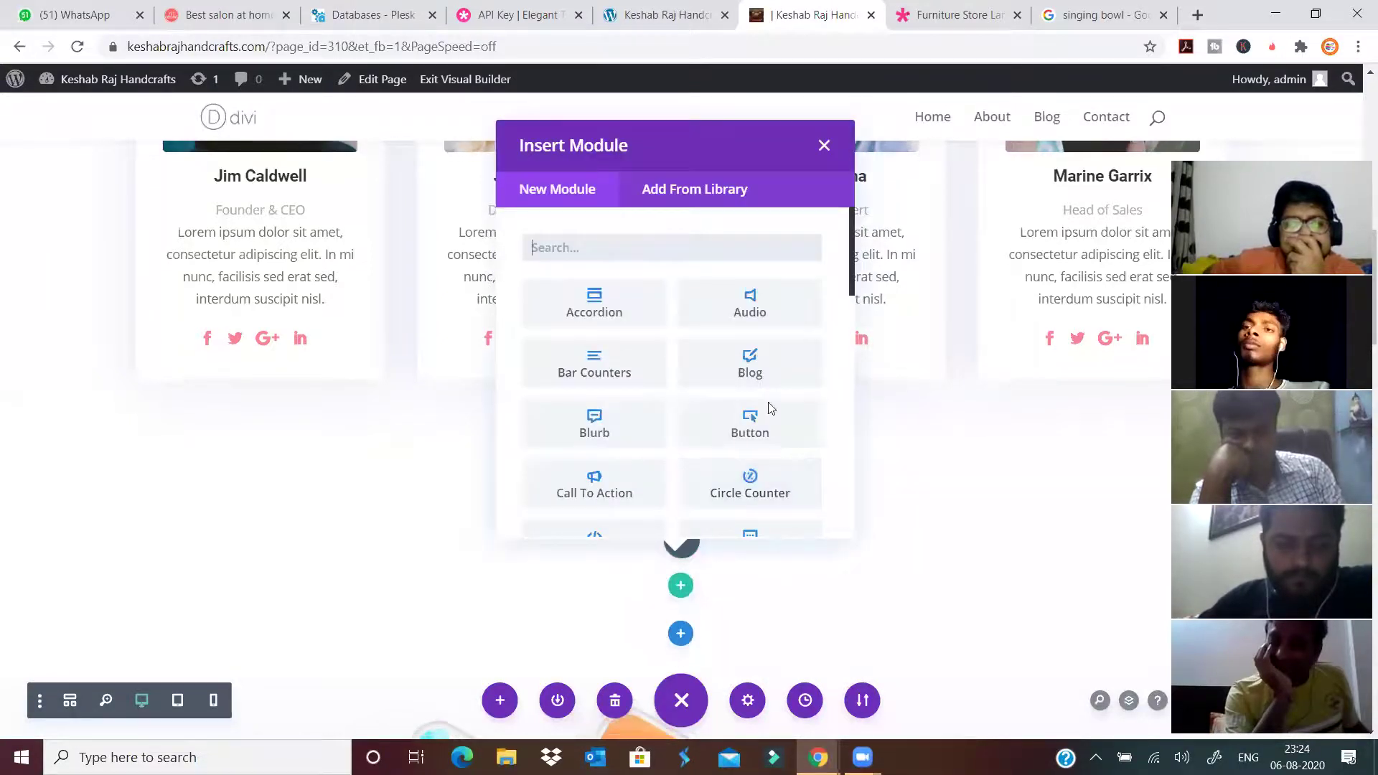
Add a Contact Form module to the new row, check its Name field settings and save it with the default fields.
type("contact")
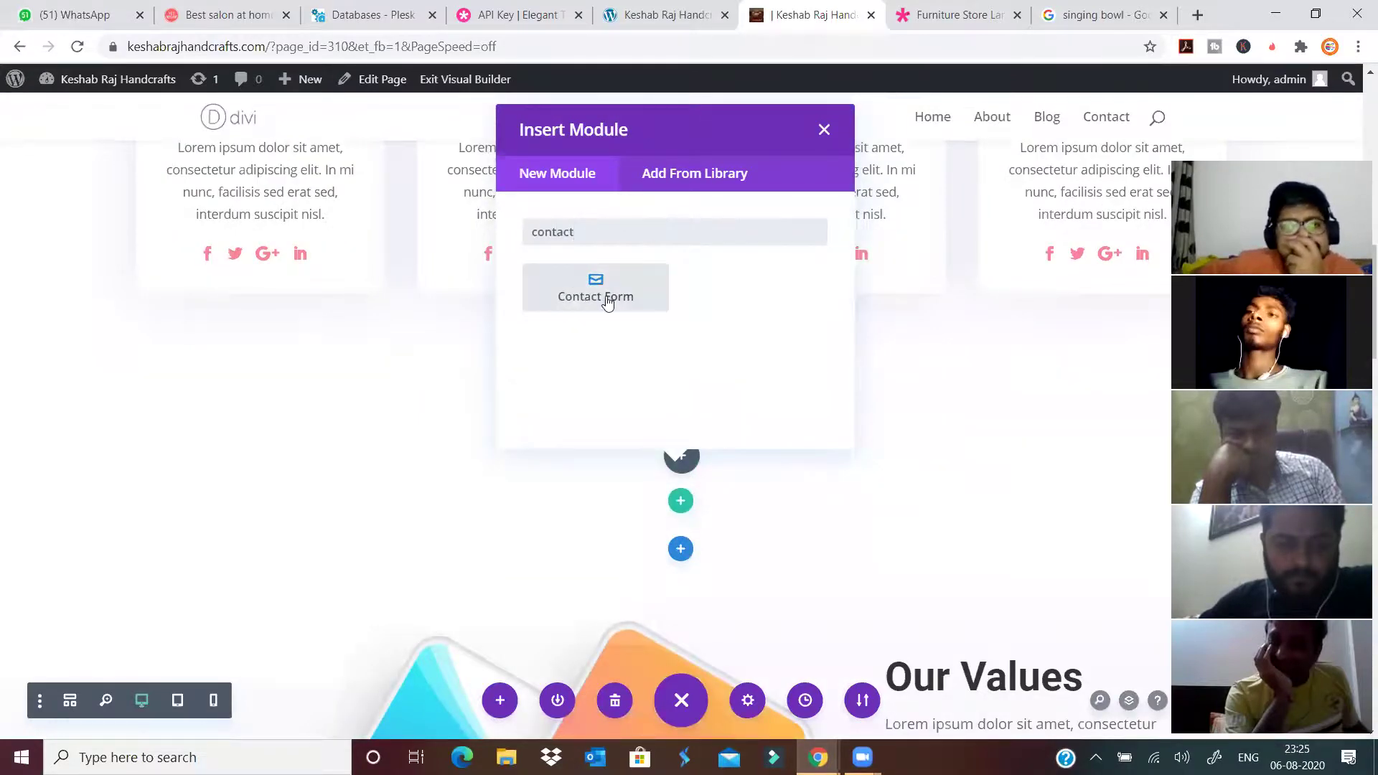
left_click(596, 289)
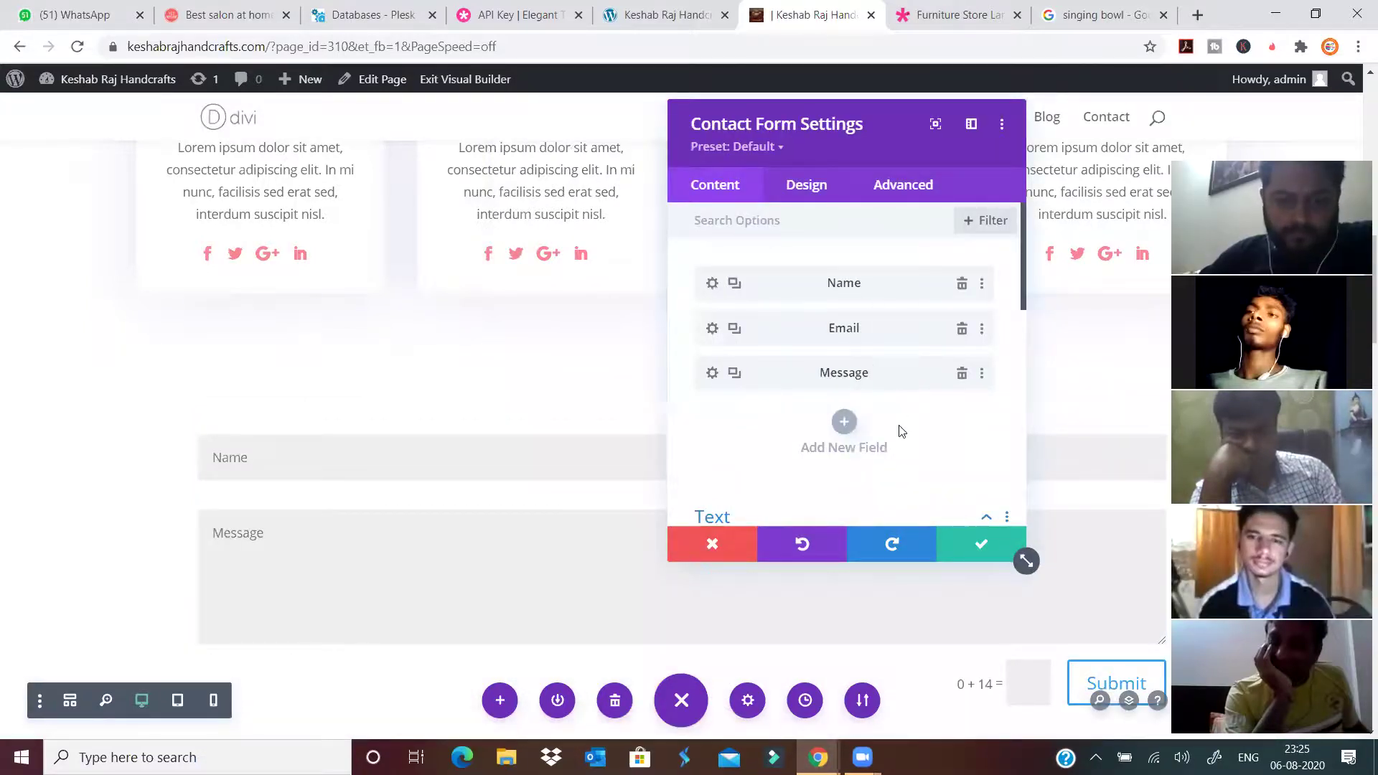
left_click(712, 285)
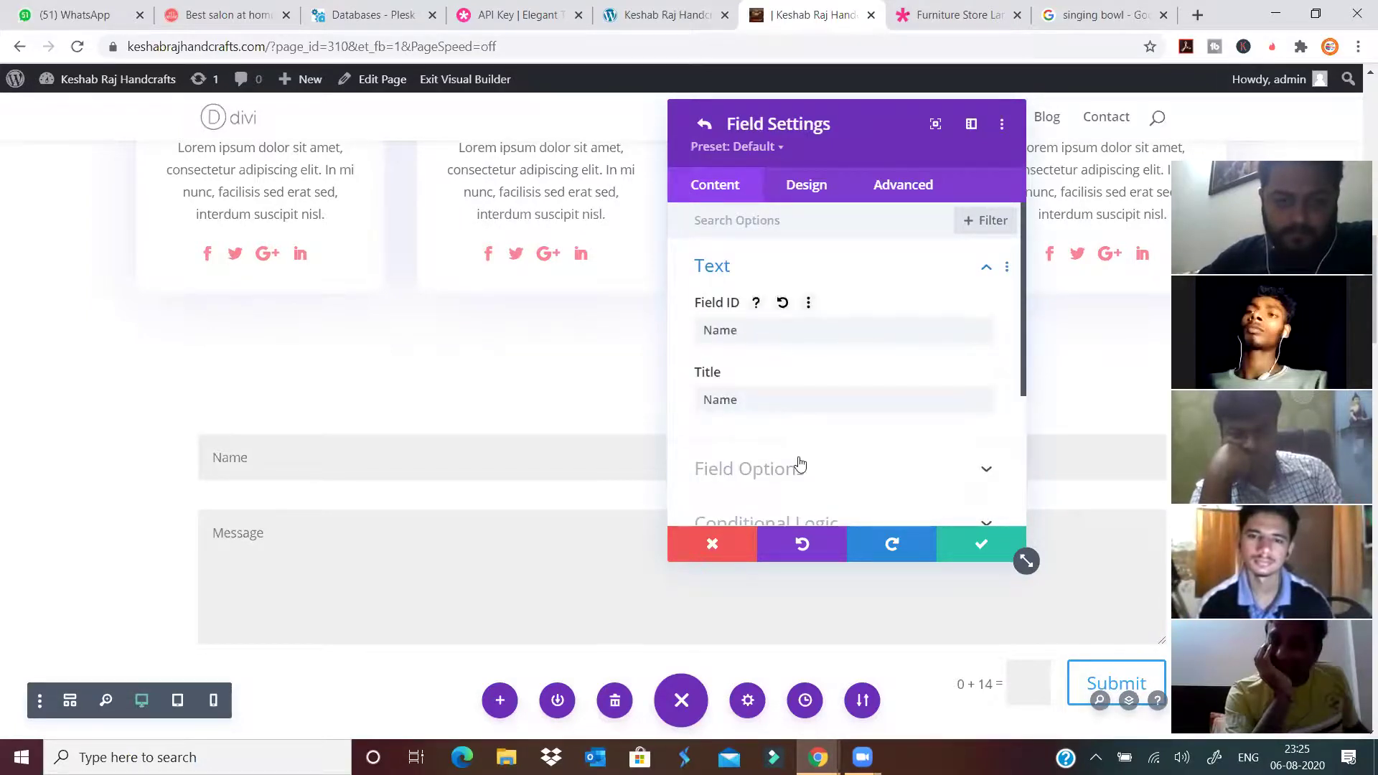
scroll(801, 464, "down", 3)
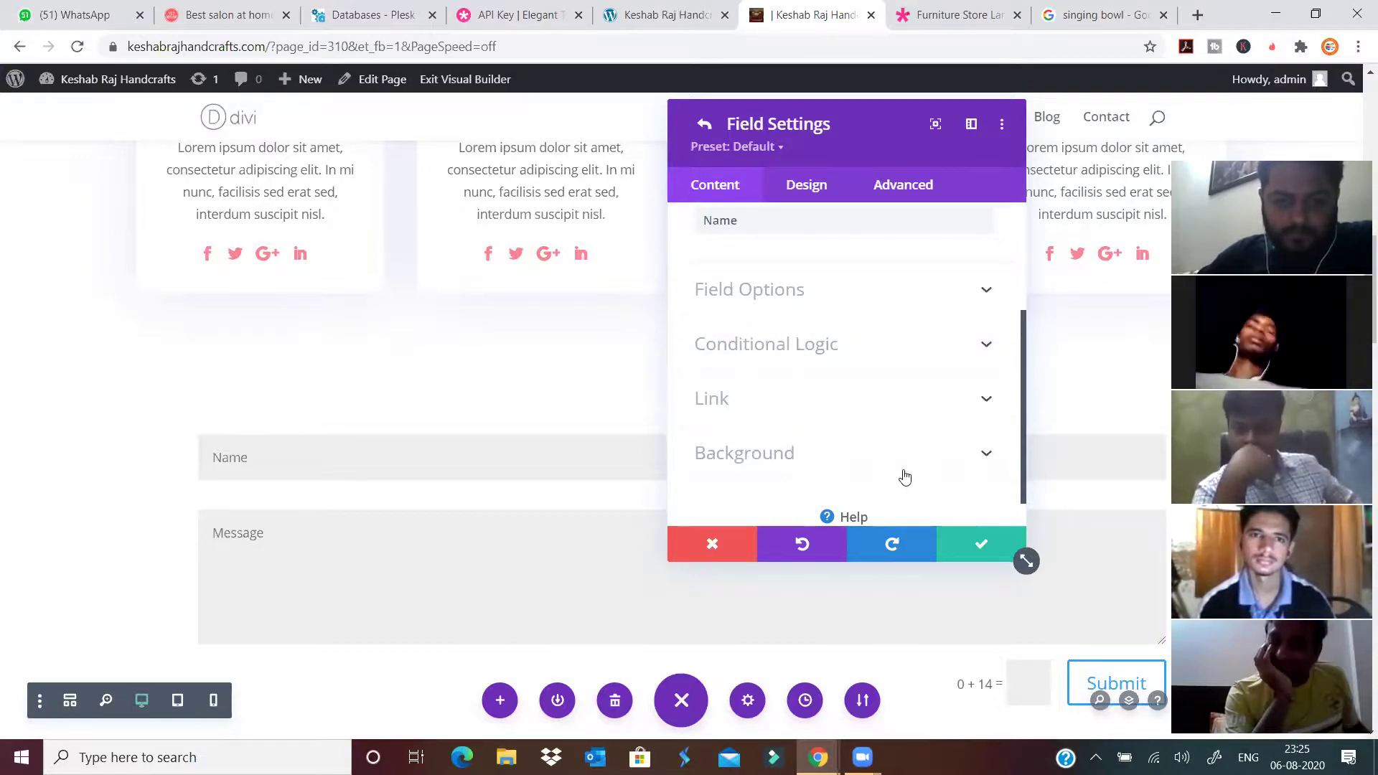
left_click(971, 551)
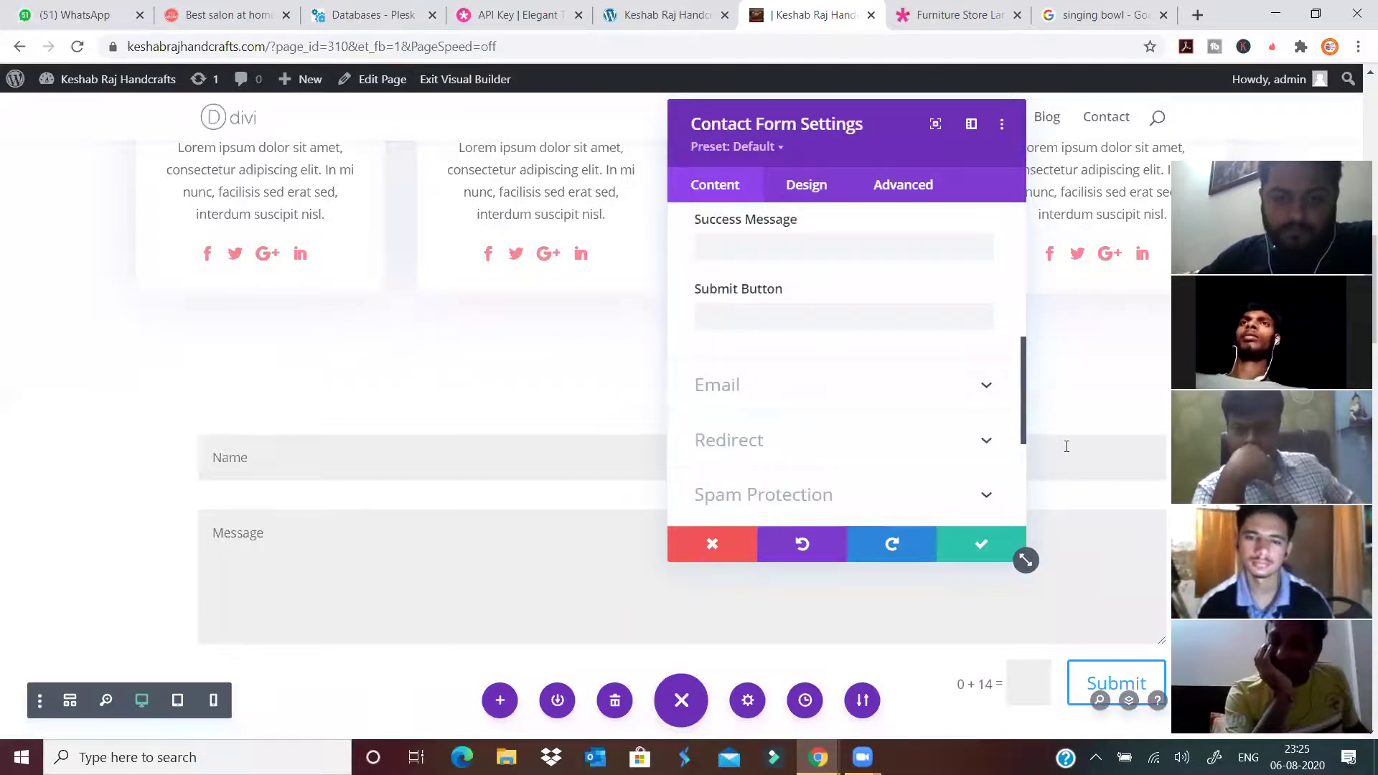
left_click(961, 550)
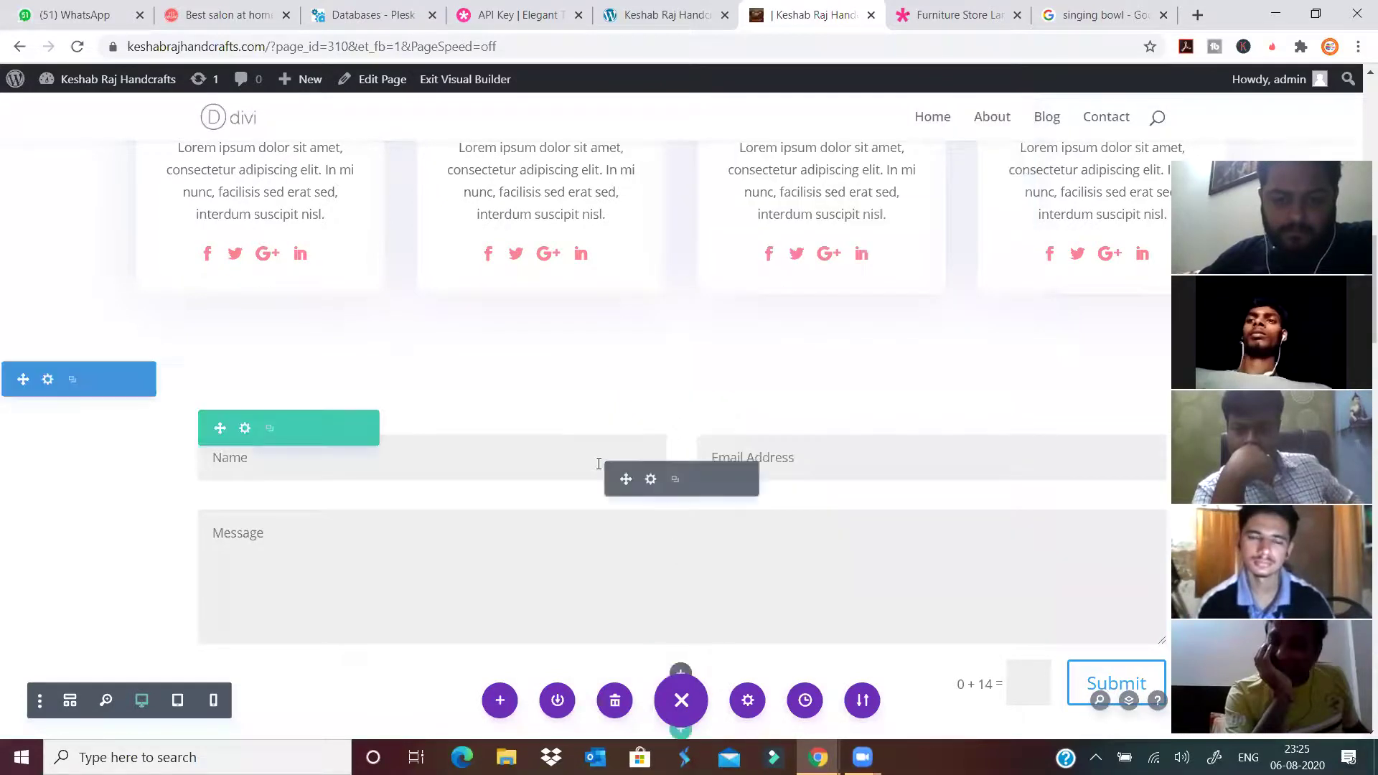
Apply the blurred box shadow preset with a 6px horizontal offset to the contact form and save its settings.
scroll(681, 448, "down", 3)
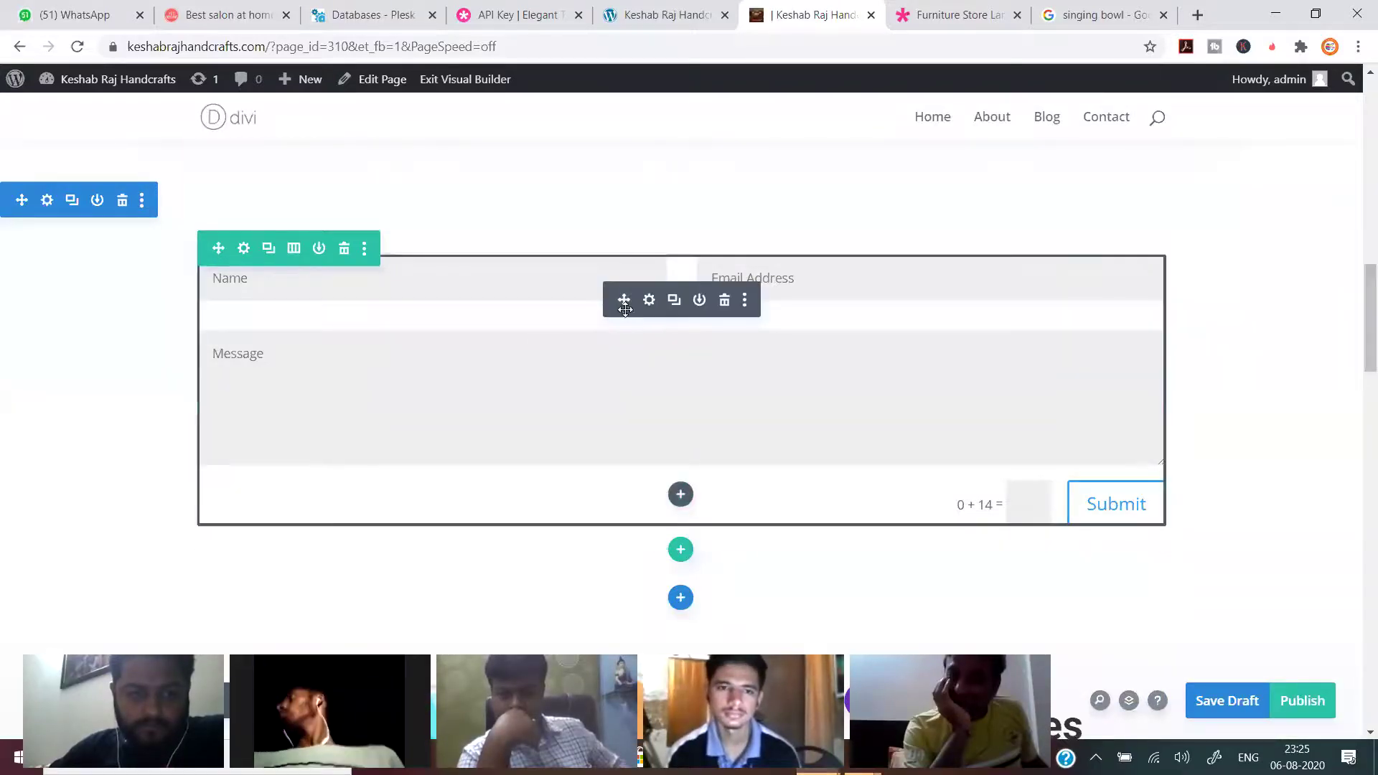
left_click(649, 301)
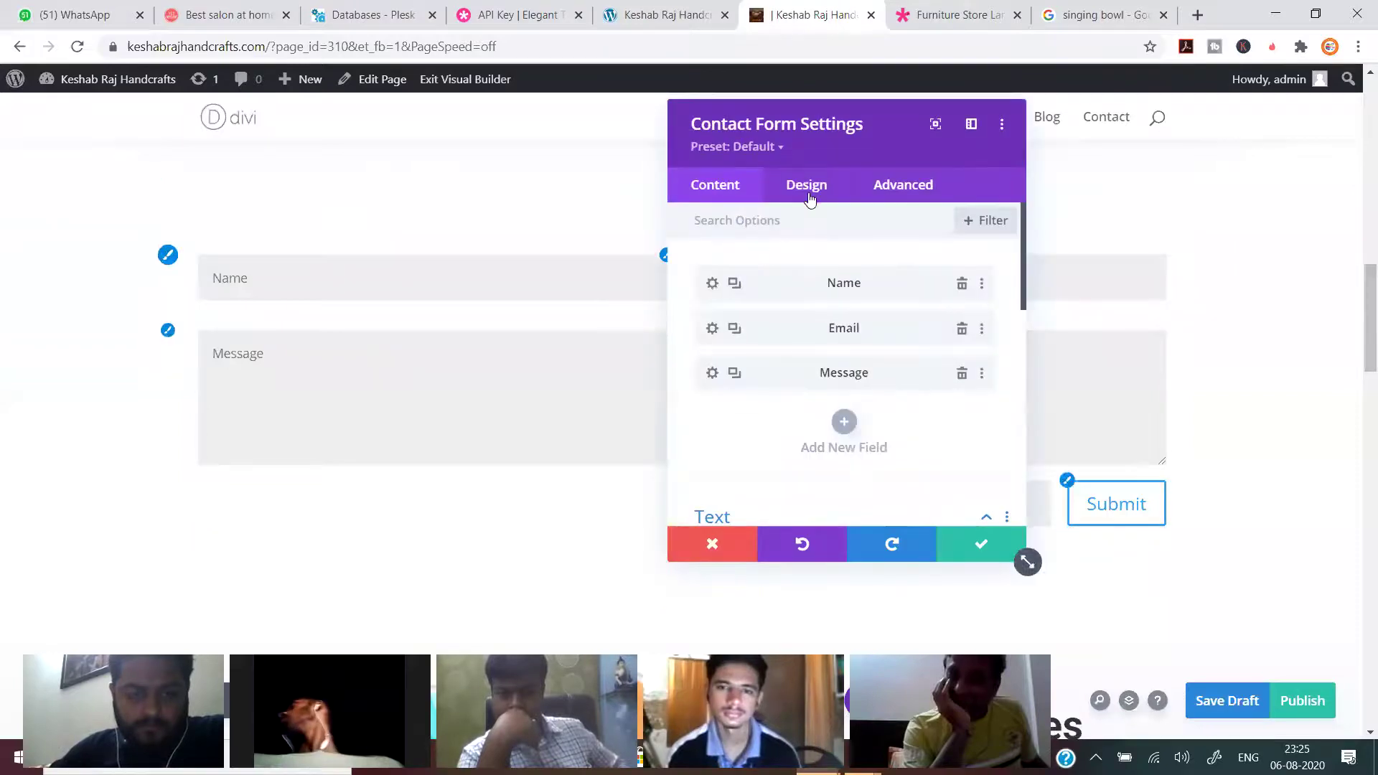
left_click(807, 186)
scroll(818, 402, "down", 3)
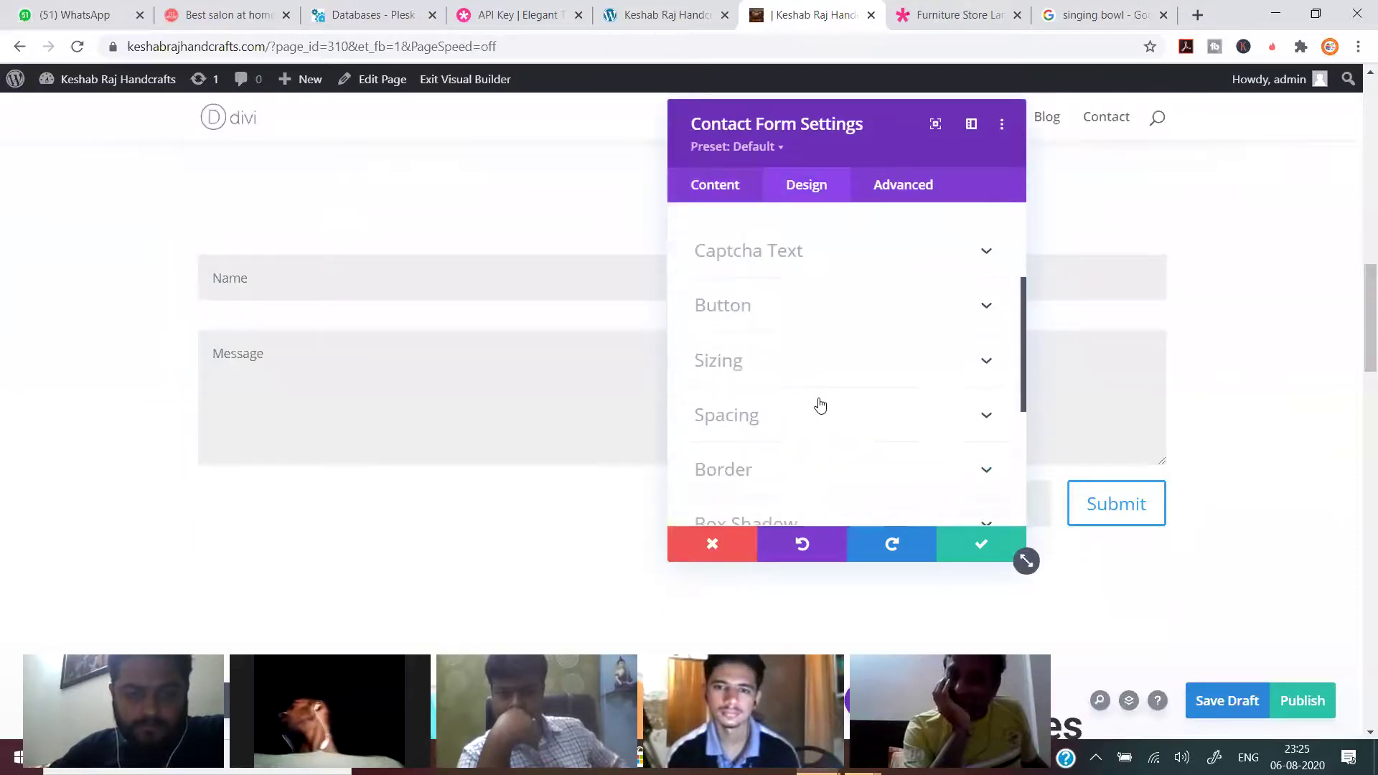
scroll(812, 440, "down", 3)
left_click(813, 357)
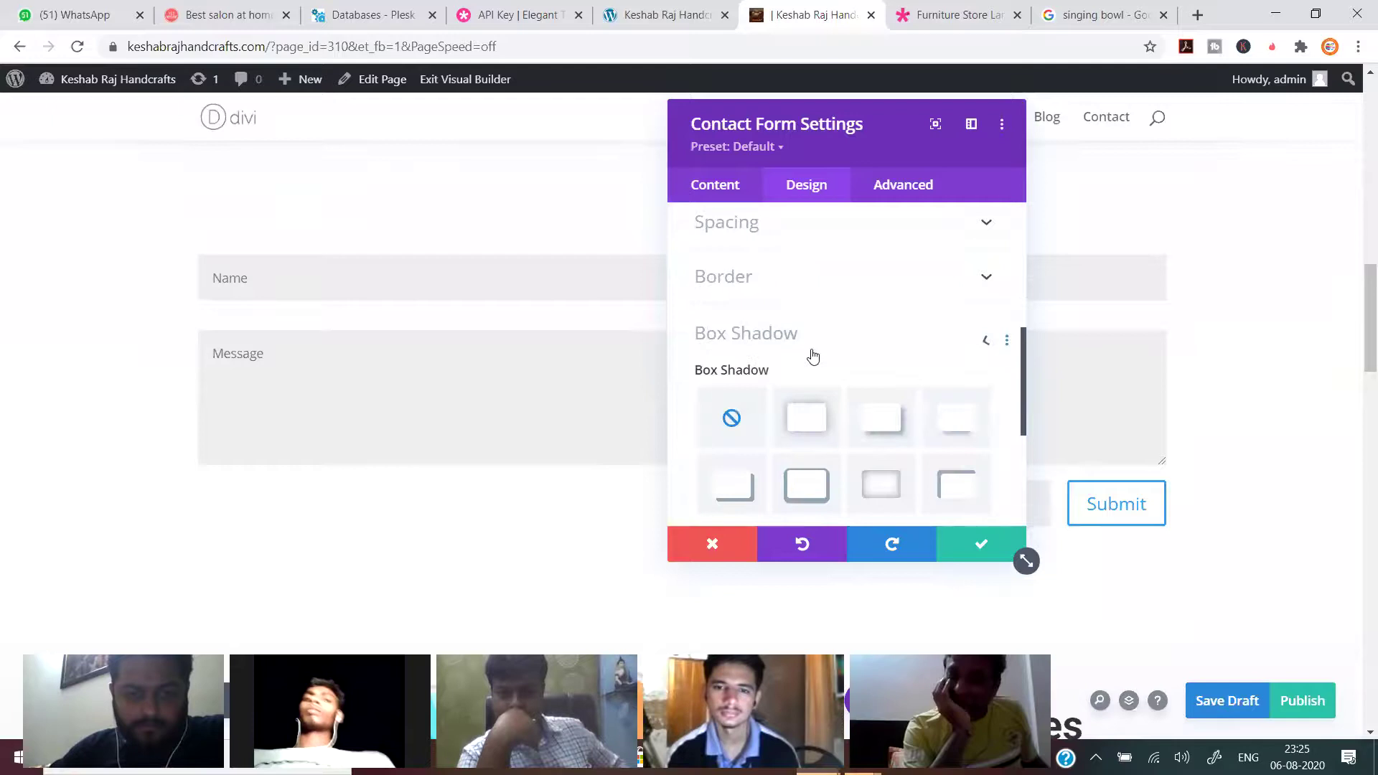
left_click(877, 324)
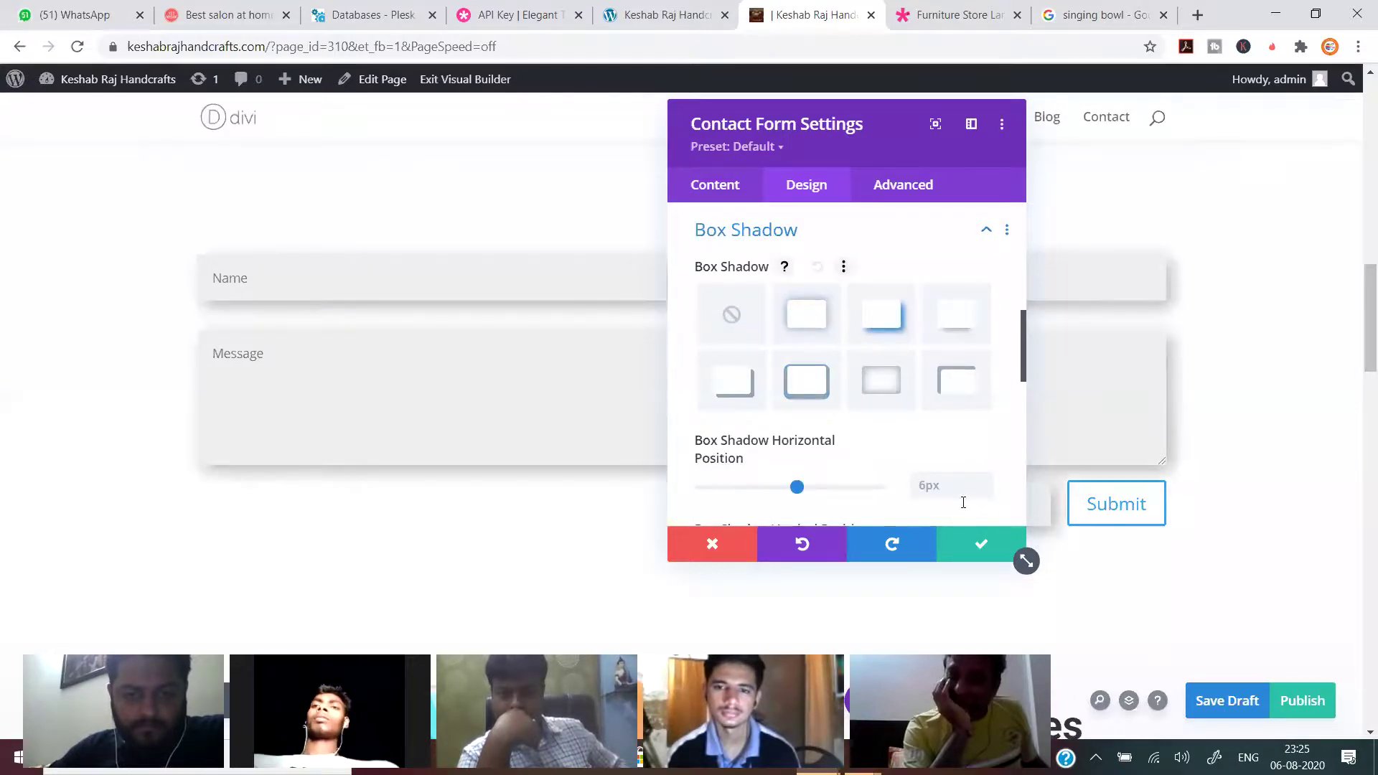
left_click(981, 551)
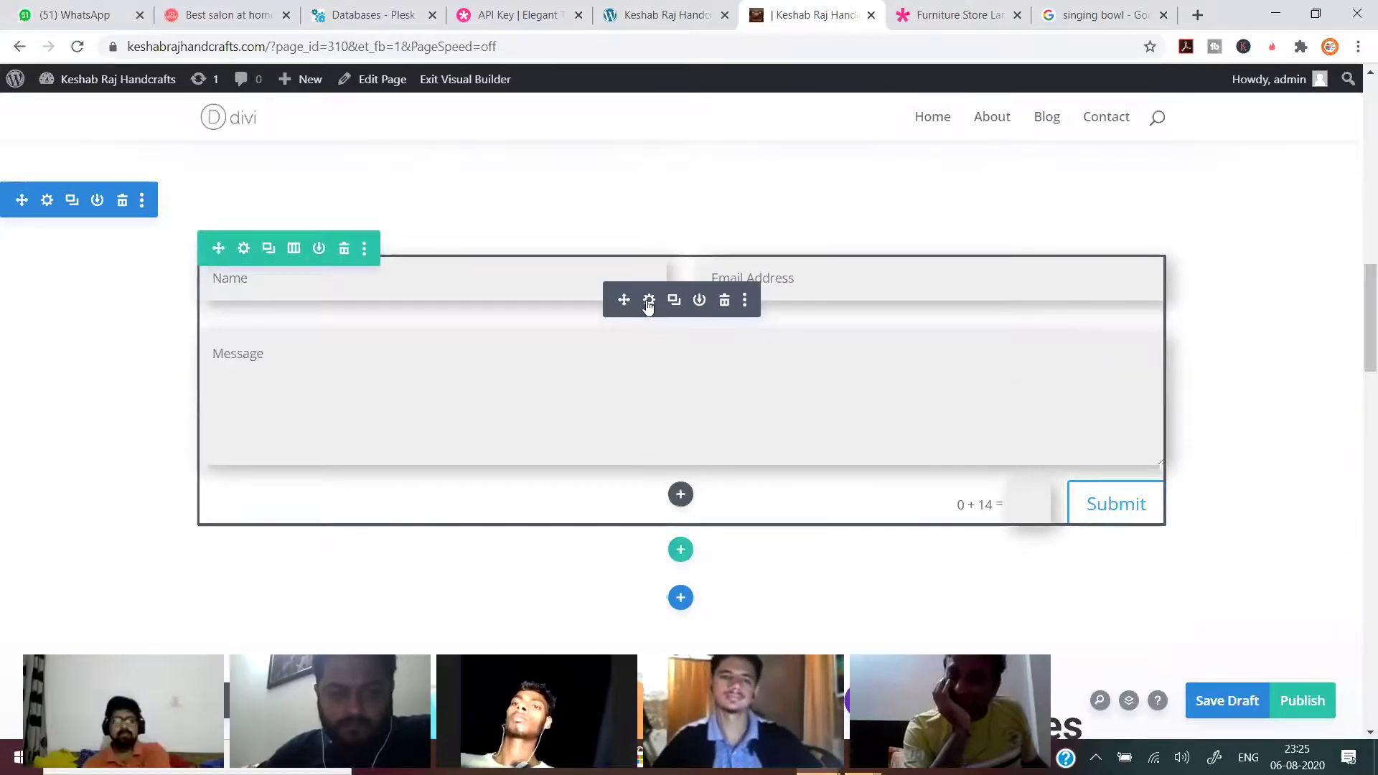
Reopen the contact form's settings and look through its Design, Advanced and Content options.
left_click(648, 302)
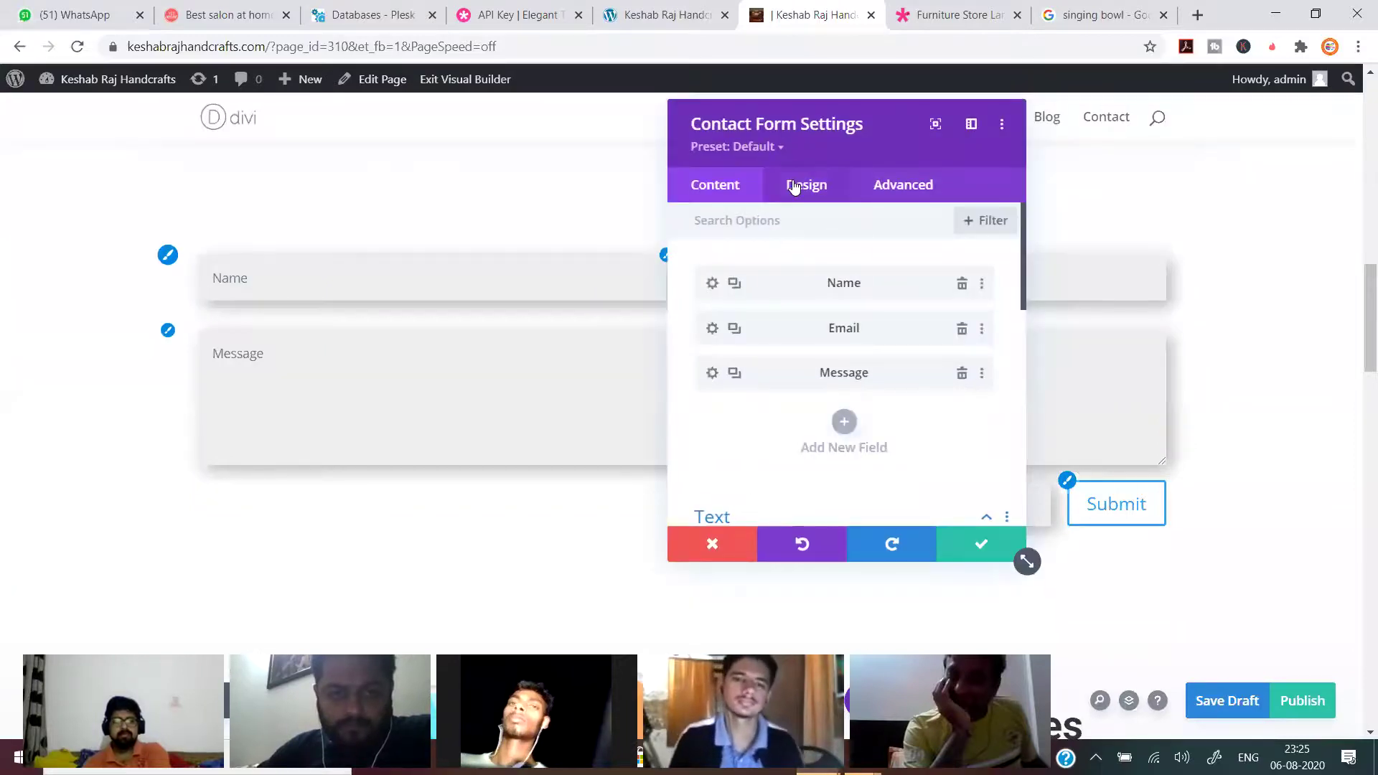
left_click(794, 187)
scroll(794, 397, "down", 5)
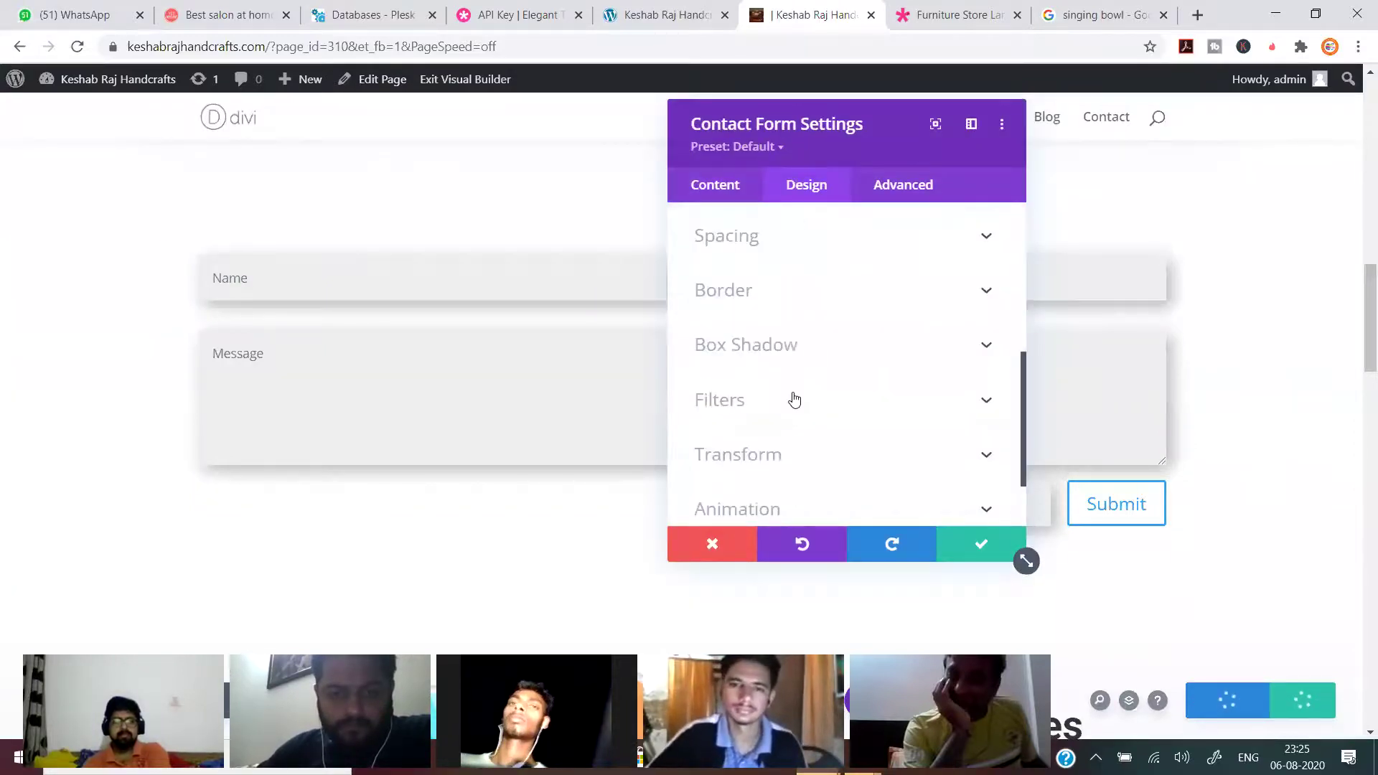
scroll(790, 397, "up", 6)
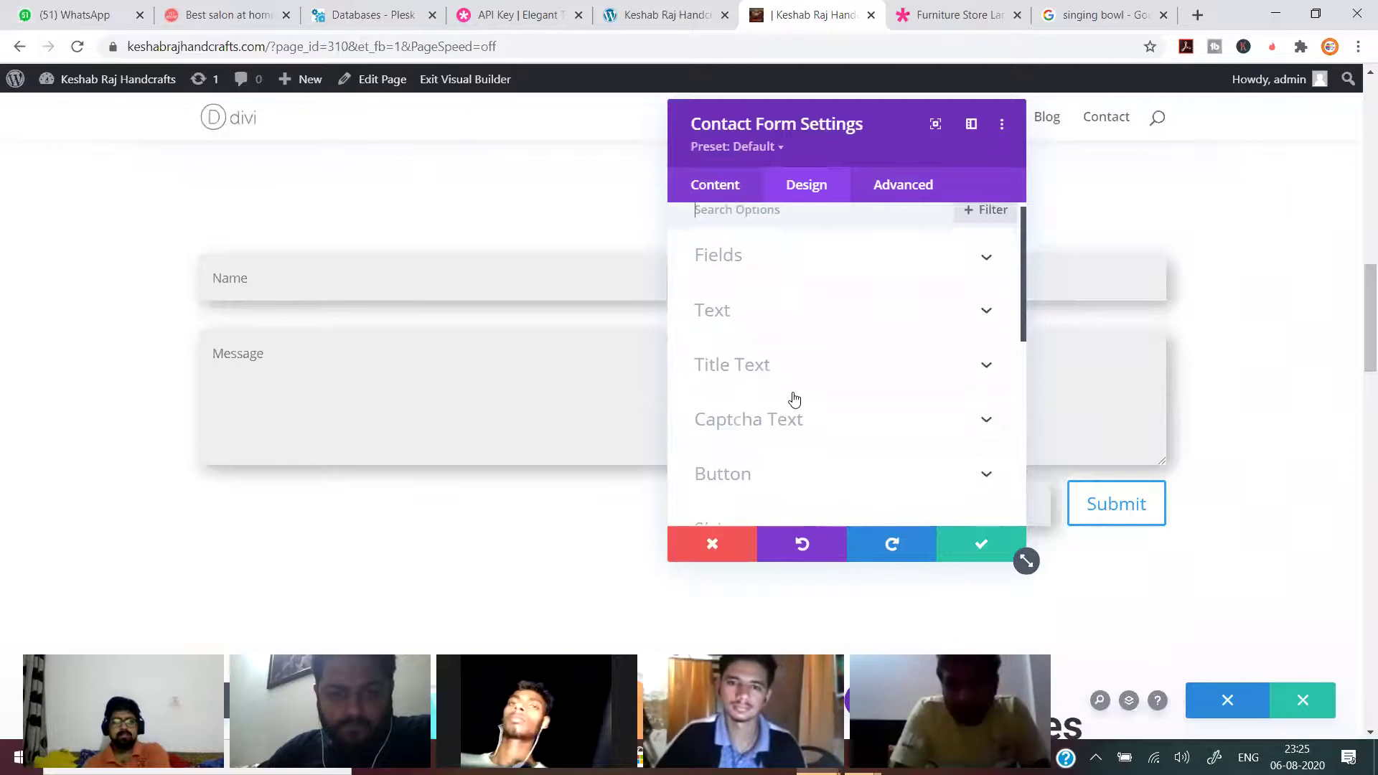
left_click(797, 327)
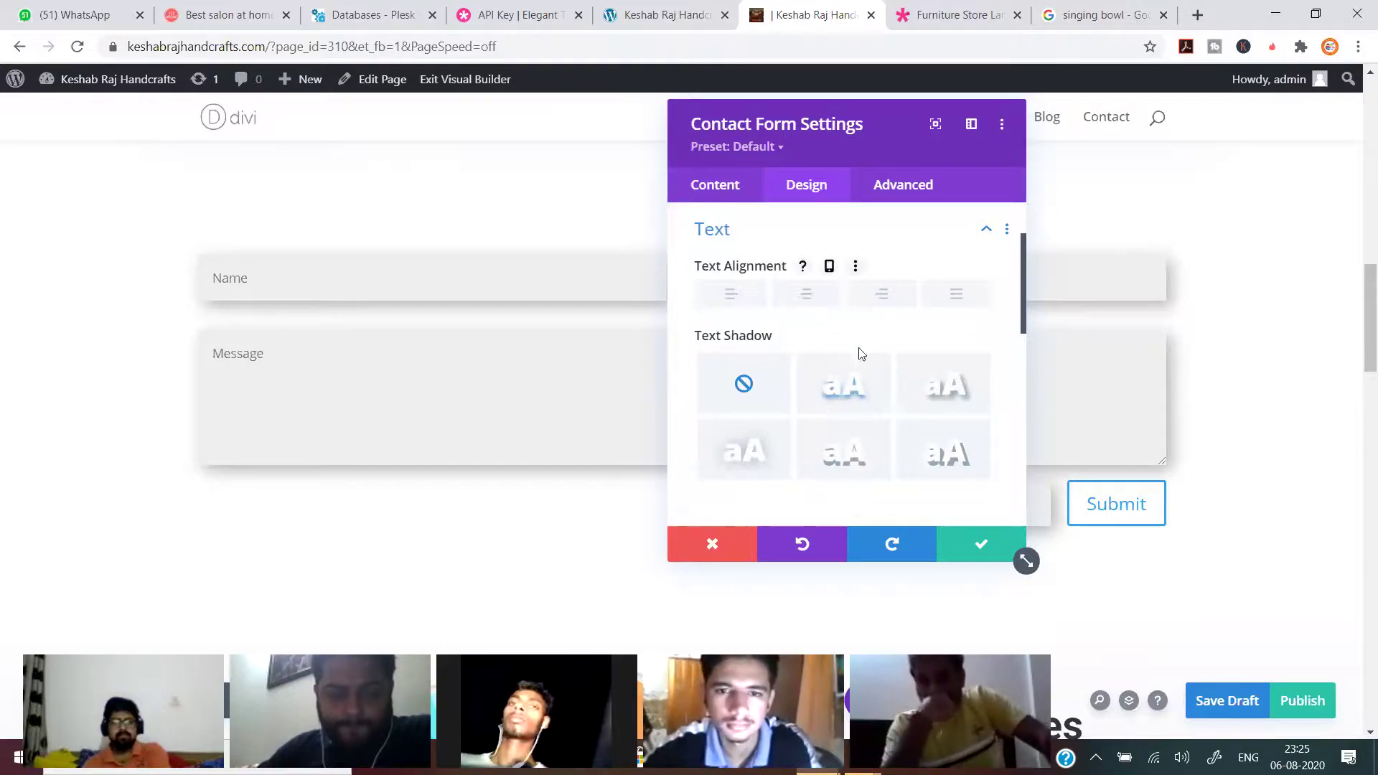
scroll(861, 363, "down", 3)
scroll(861, 372, "down", 1)
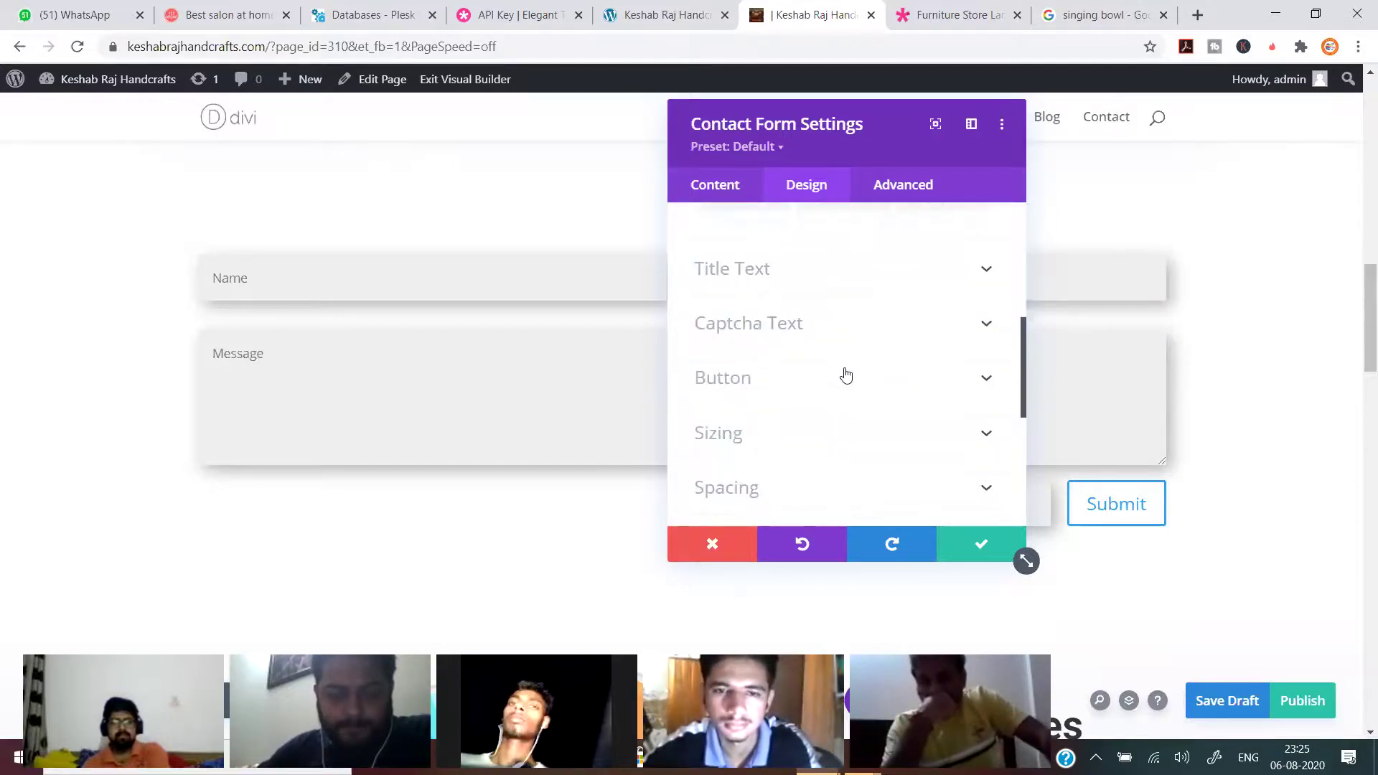
scroll(831, 379, "down", 5)
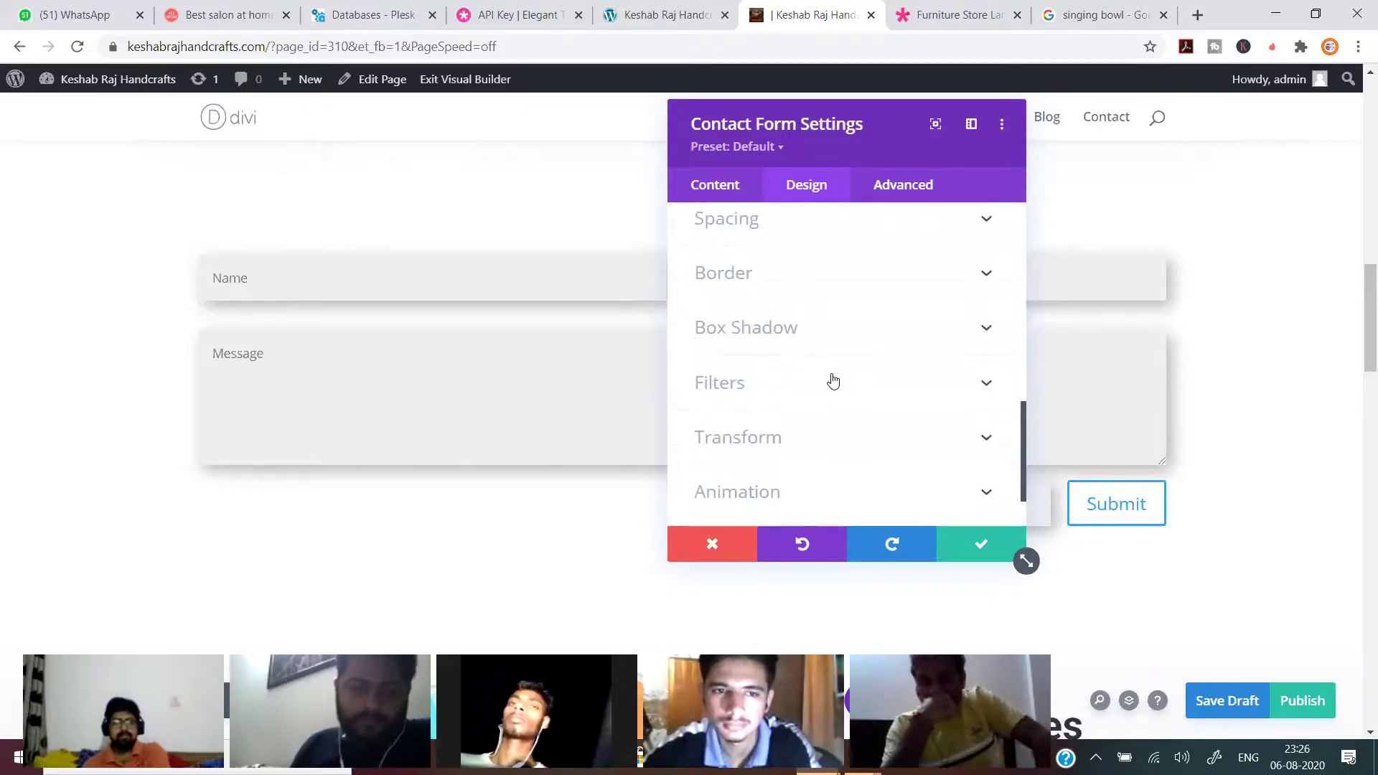
scroll(899, 234, "up", 10)
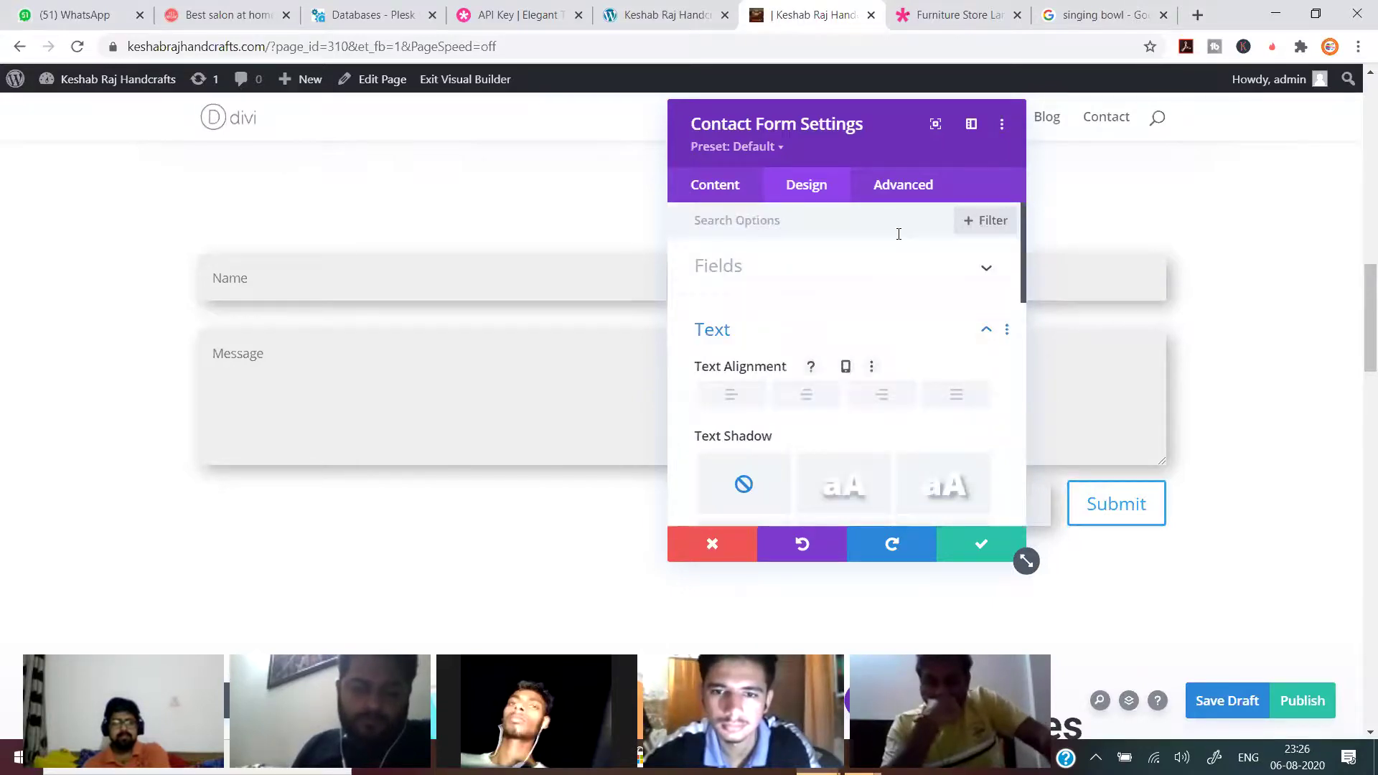
left_click(913, 186)
scroll(830, 359, "down", 3)
left_click(714, 188)
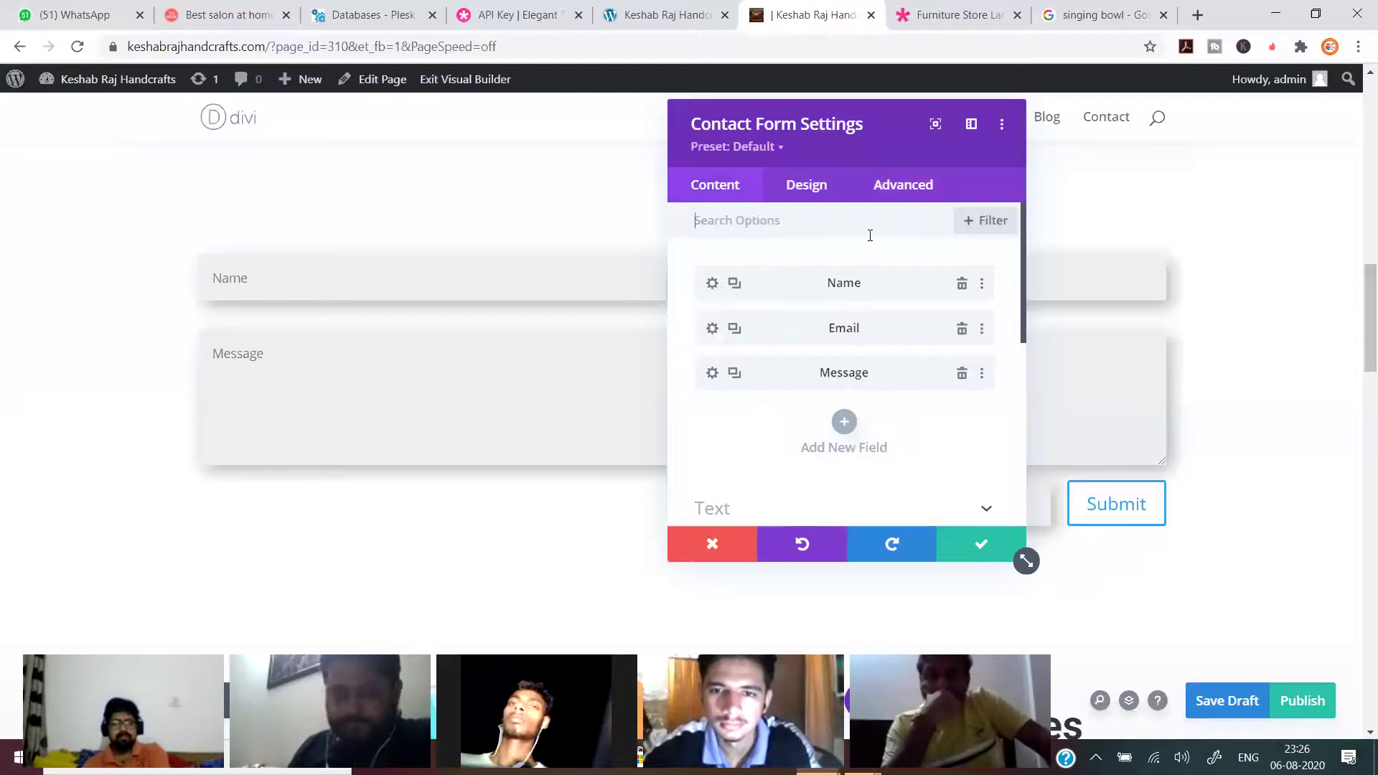
scroll(882, 356, "down", 4)
scroll(807, 379, "down", 1)
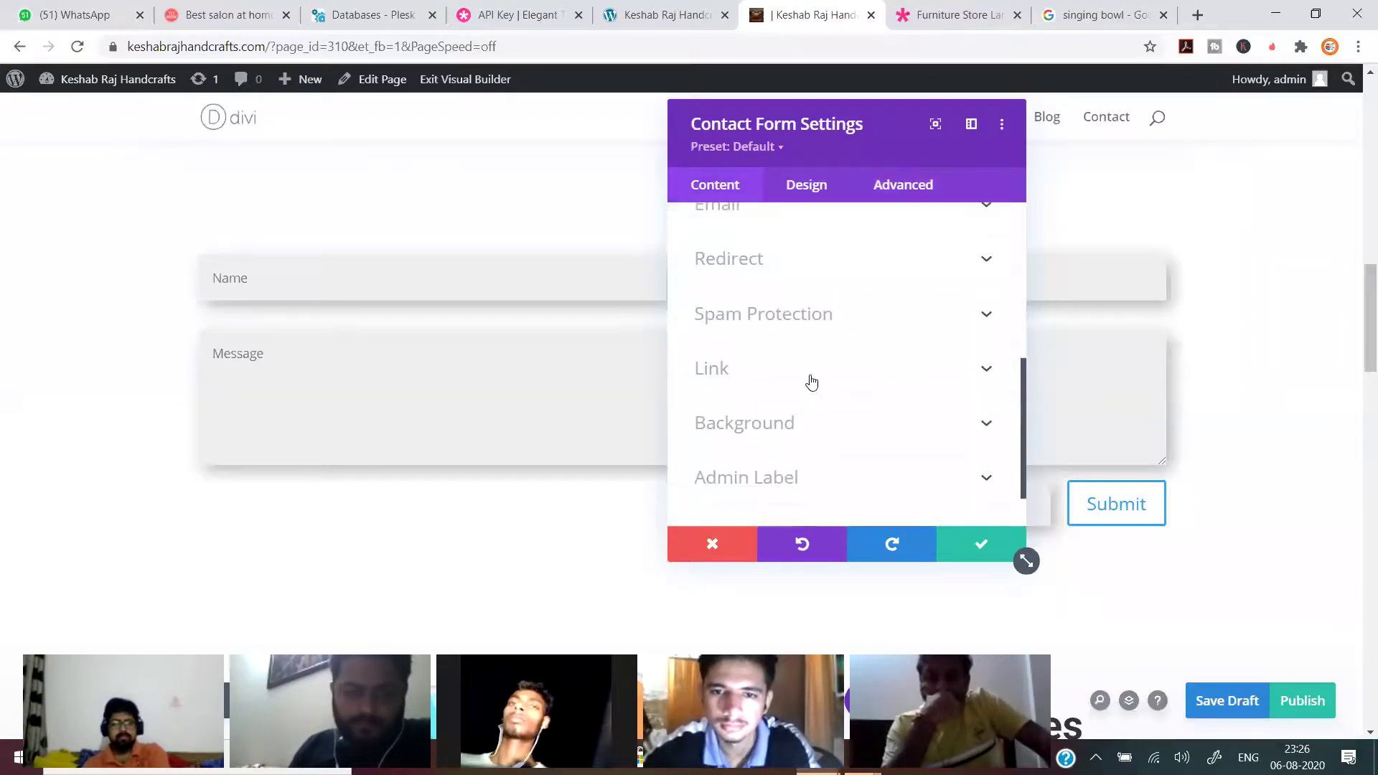
Examine the contact form's image, video, gradient and color background options.
left_click(819, 429)
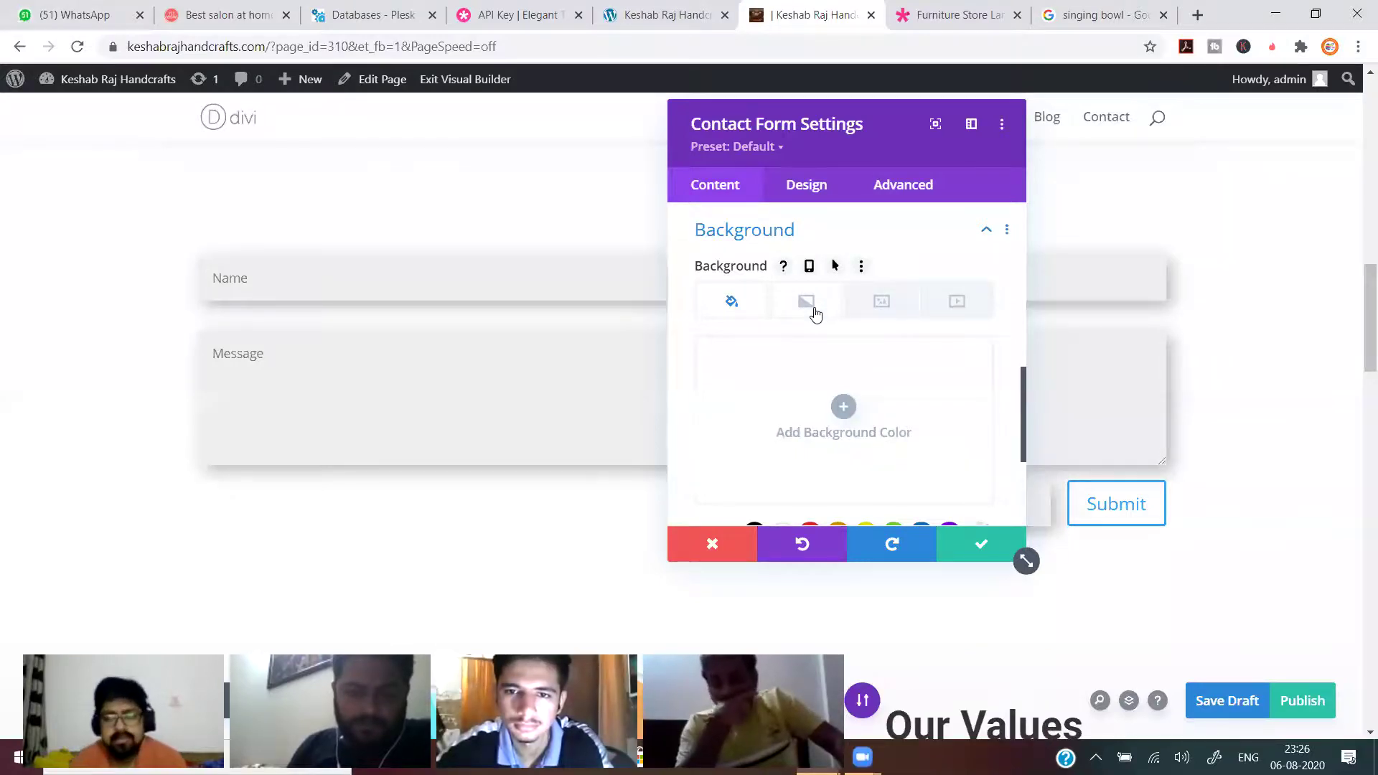
left_click(884, 302)
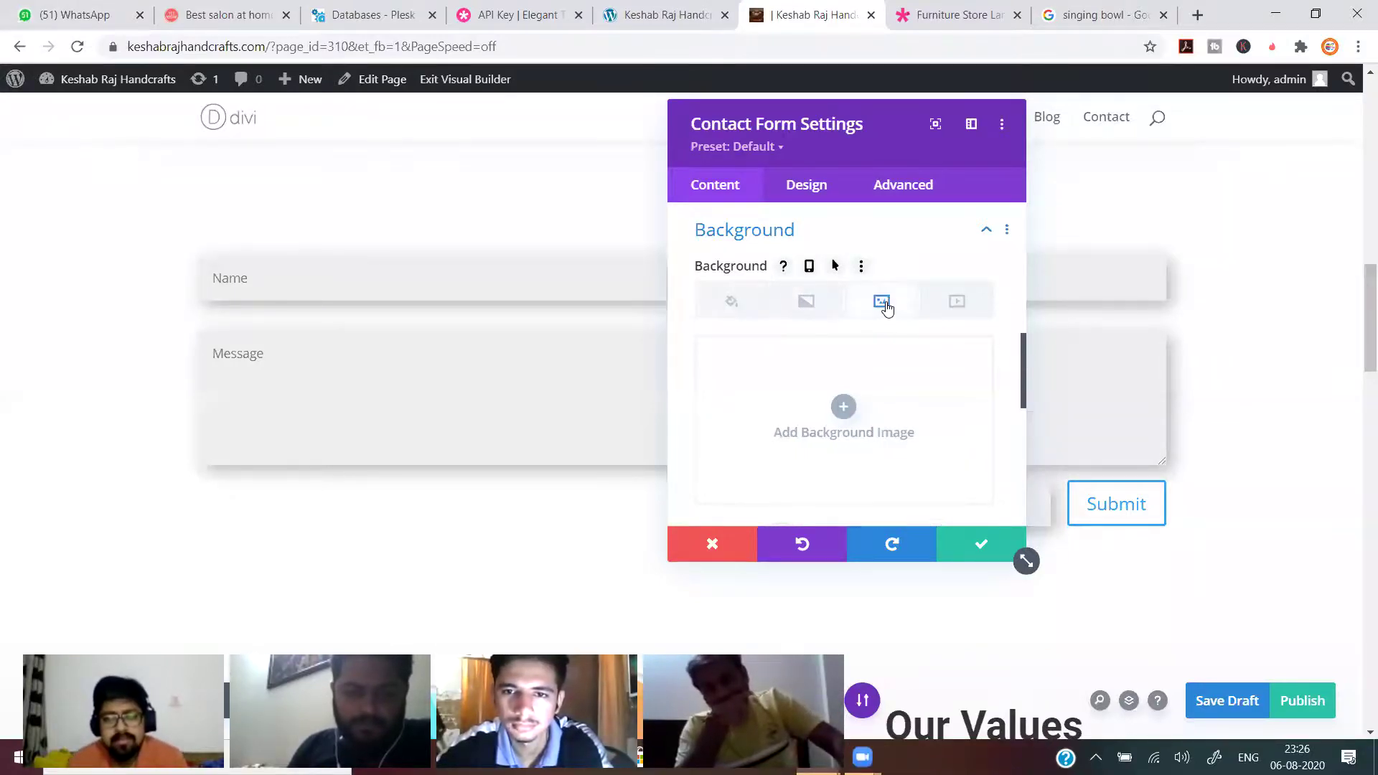
left_click(956, 308)
left_click(882, 304)
left_click(802, 304)
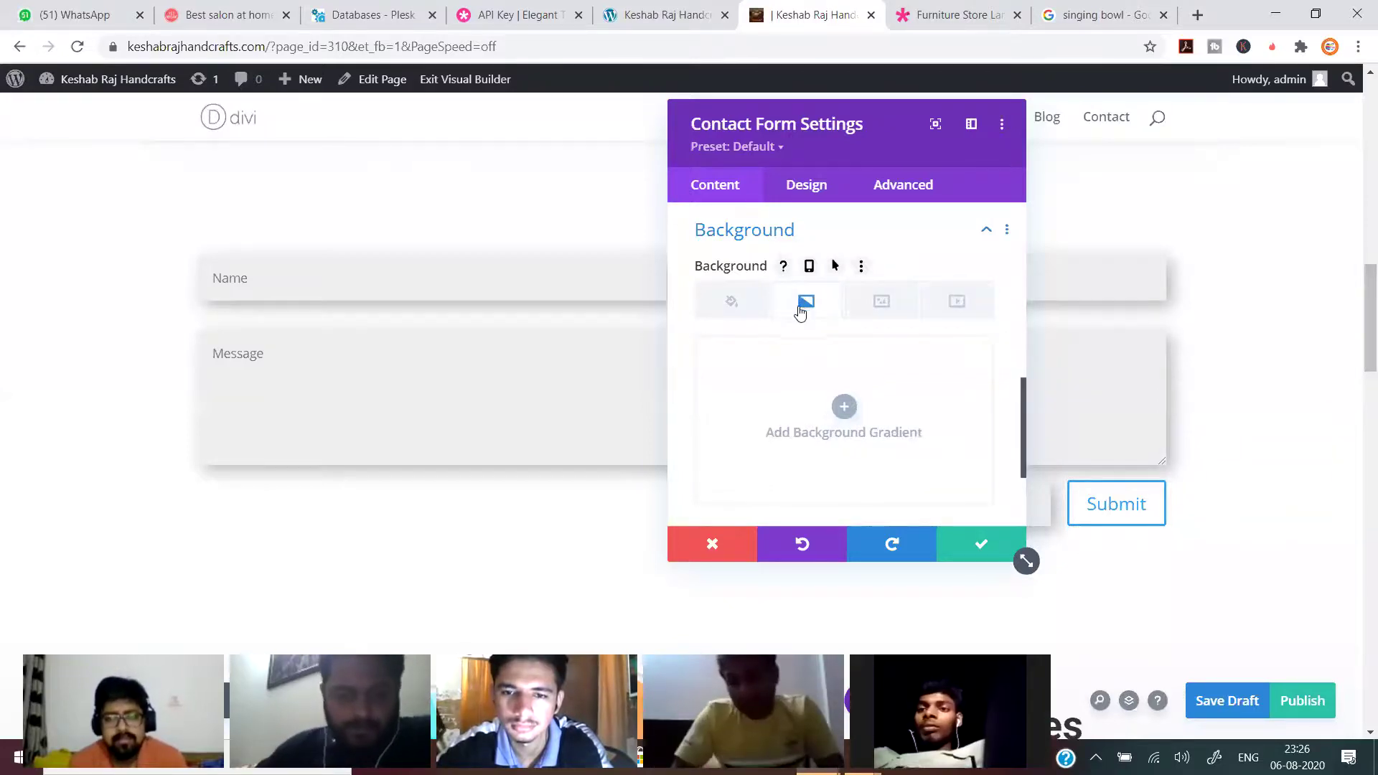
left_click(728, 302)
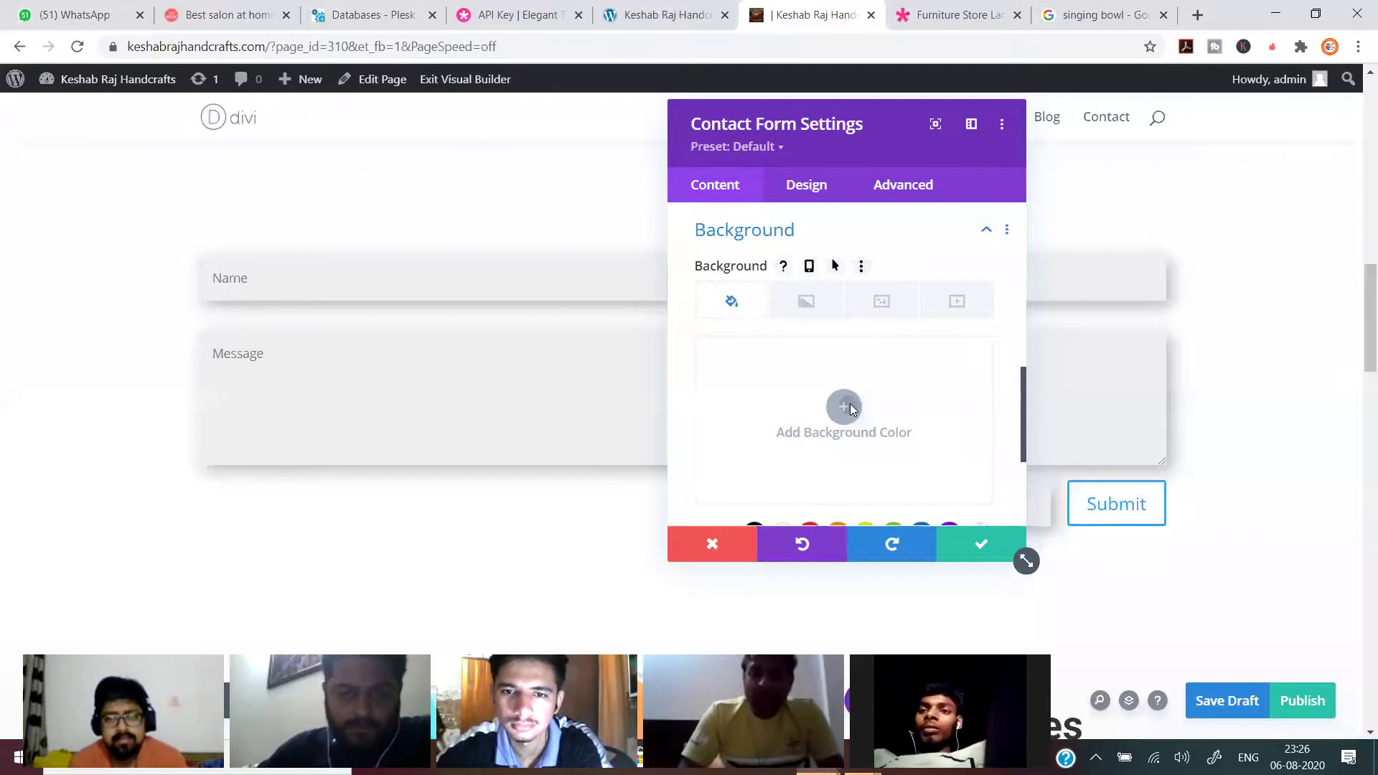
Try a solid gray background color on the contact form, comparing lighter and darker shades such as #e0e0e0.
left_click(844, 407)
left_click(877, 405)
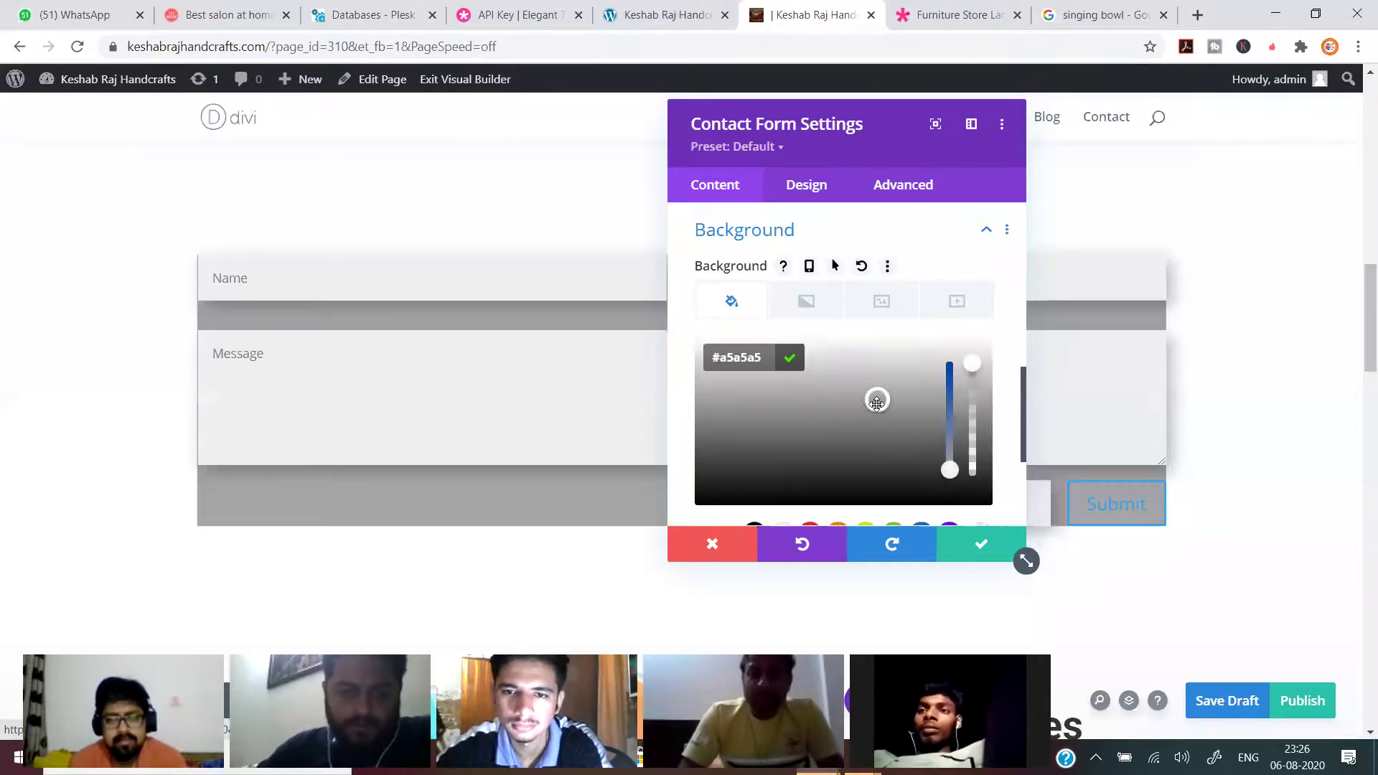
mouse_move(841, 472)
left_mouse_down()
mouse_move(813, 469)
mouse_move(877, 409)
mouse_move(889, 360)
left_mouse_up()
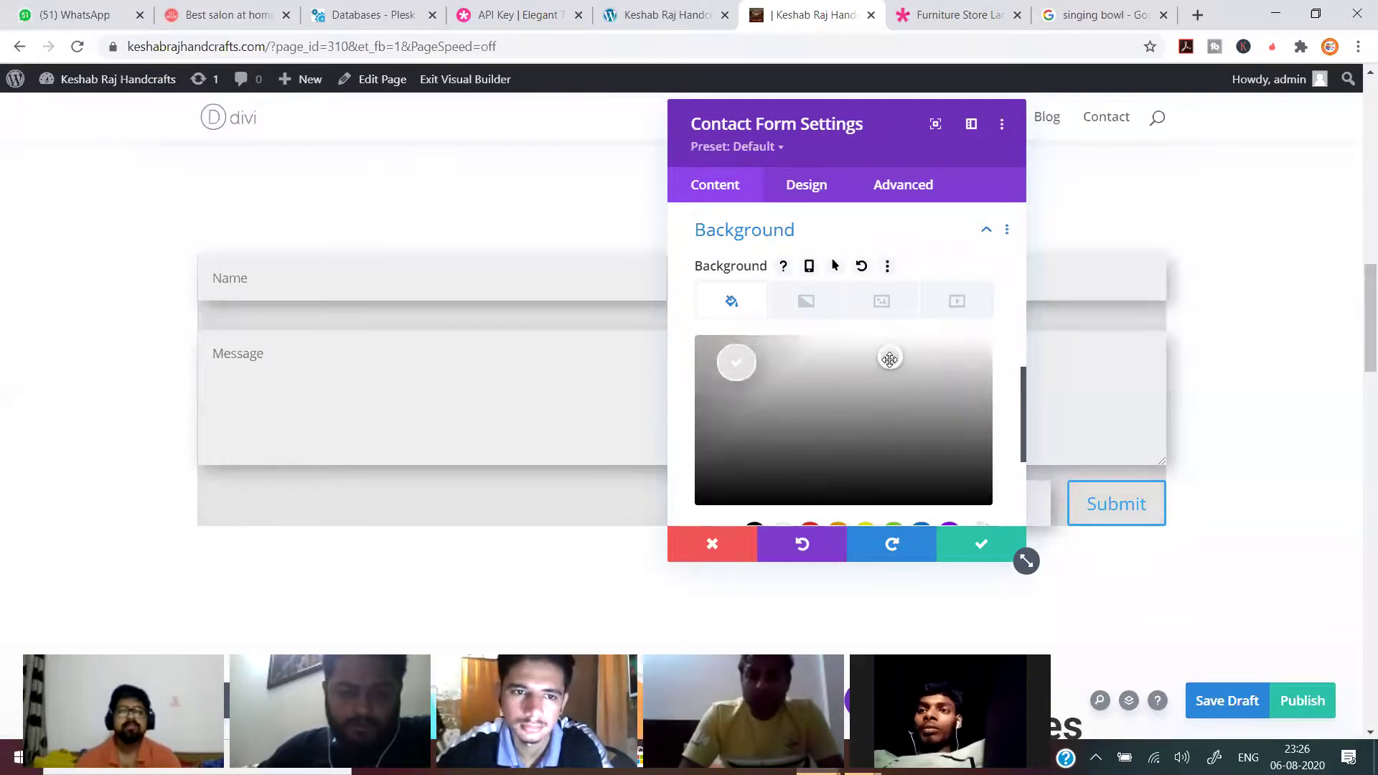
left_click(891, 356)
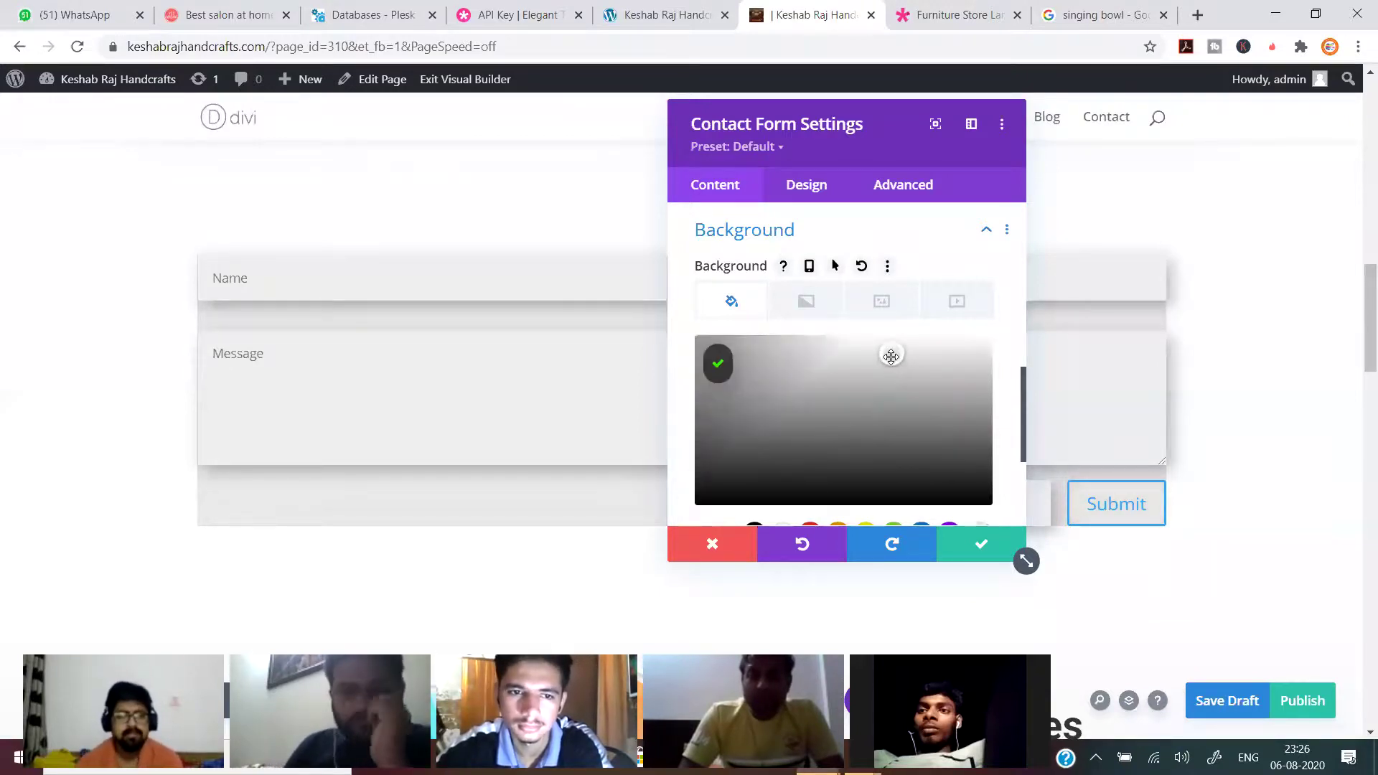
mouse_move(890, 360)
left_mouse_down()
mouse_move(887, 378)
mouse_move(888, 360)
left_mouse_up()
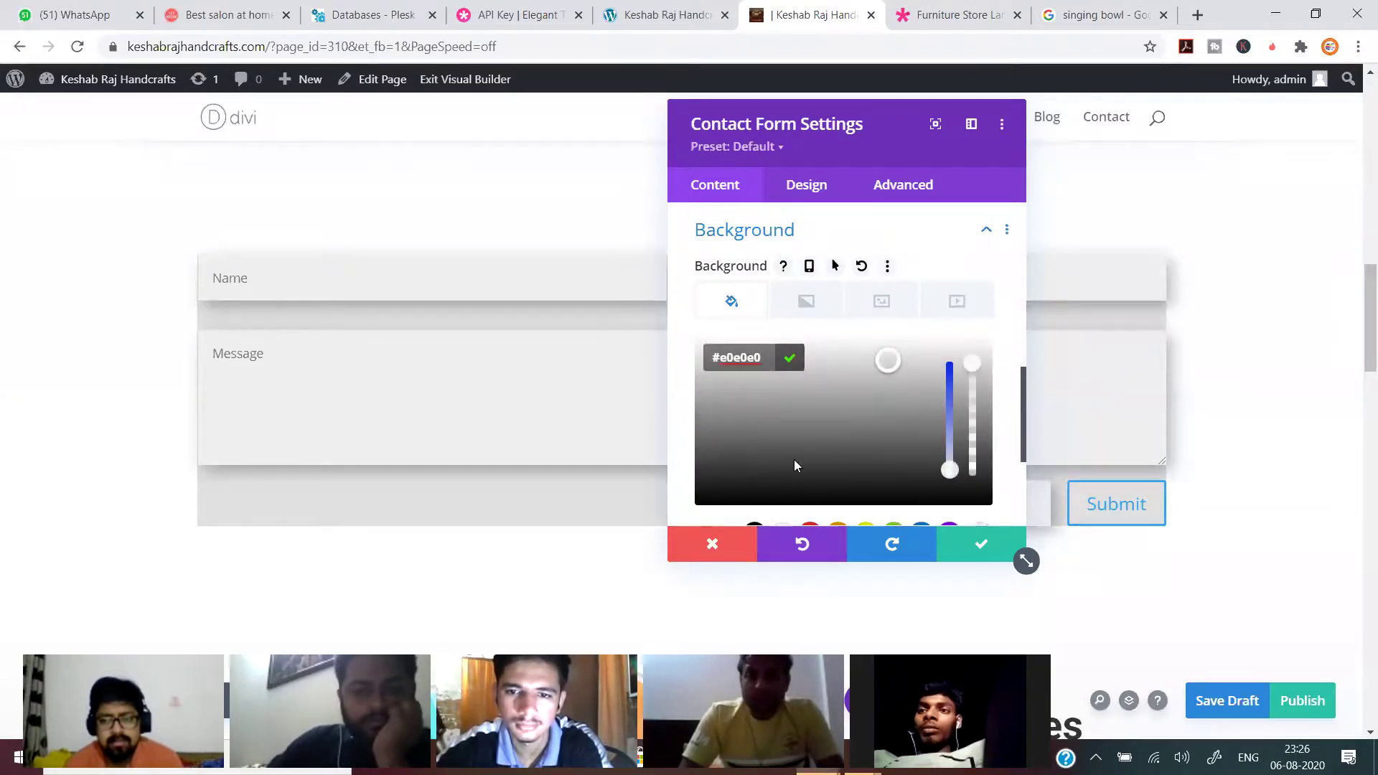
left_click_drag(895, 408, 880, 425)
Try the orange #e09900, green and blue saved swatches as the contact form's background color.
scroll(823, 453, "down", 3)
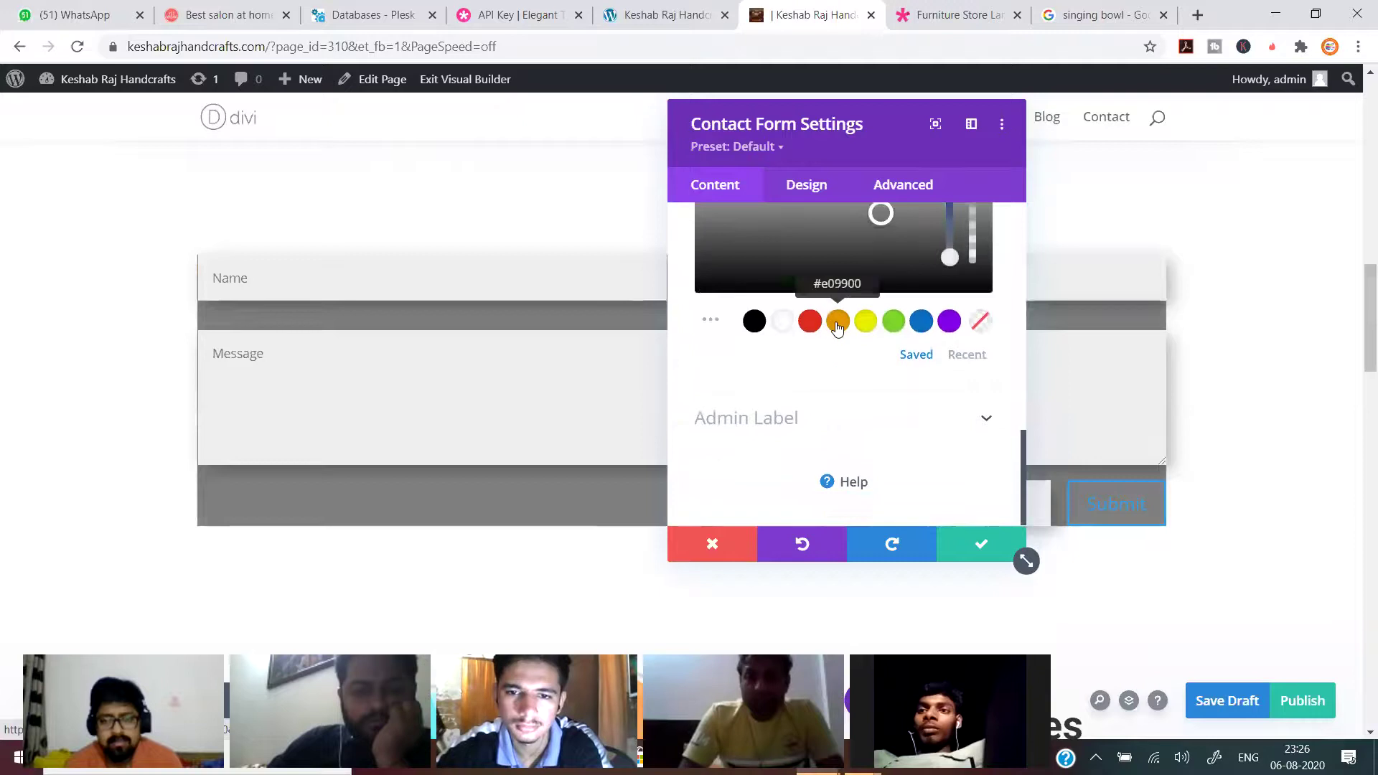
left_click(835, 323)
left_click(894, 323)
left_click(920, 321)
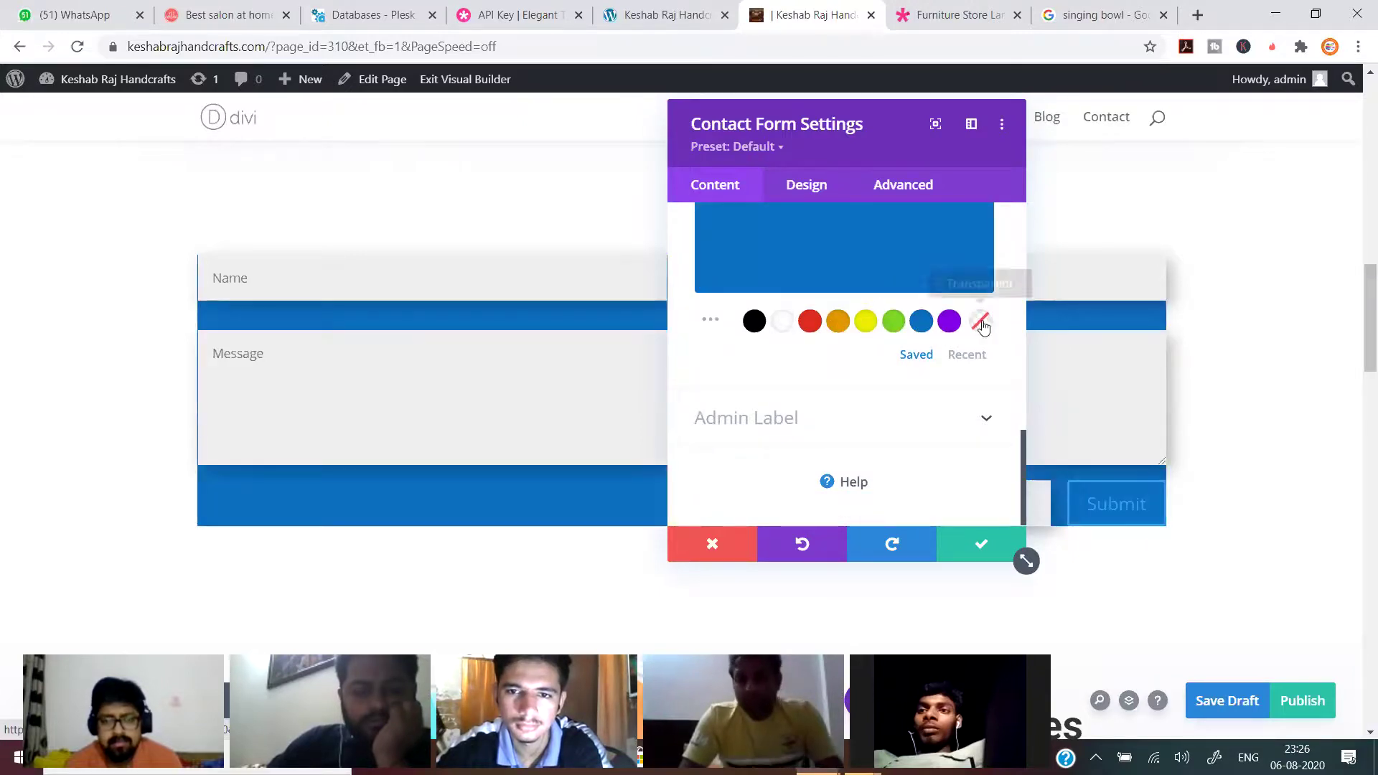
scroll(790, 308, "up", 3)
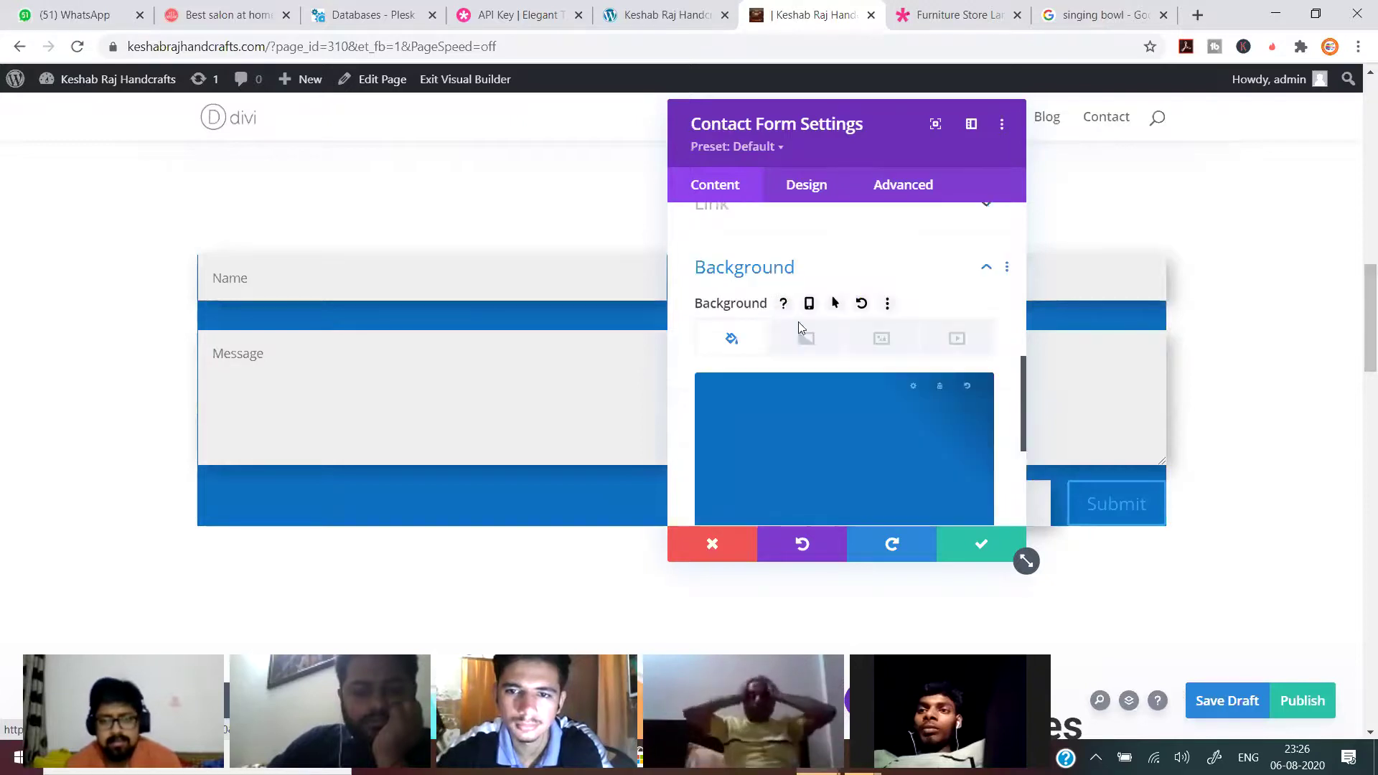
scroll(824, 454, "down", 3)
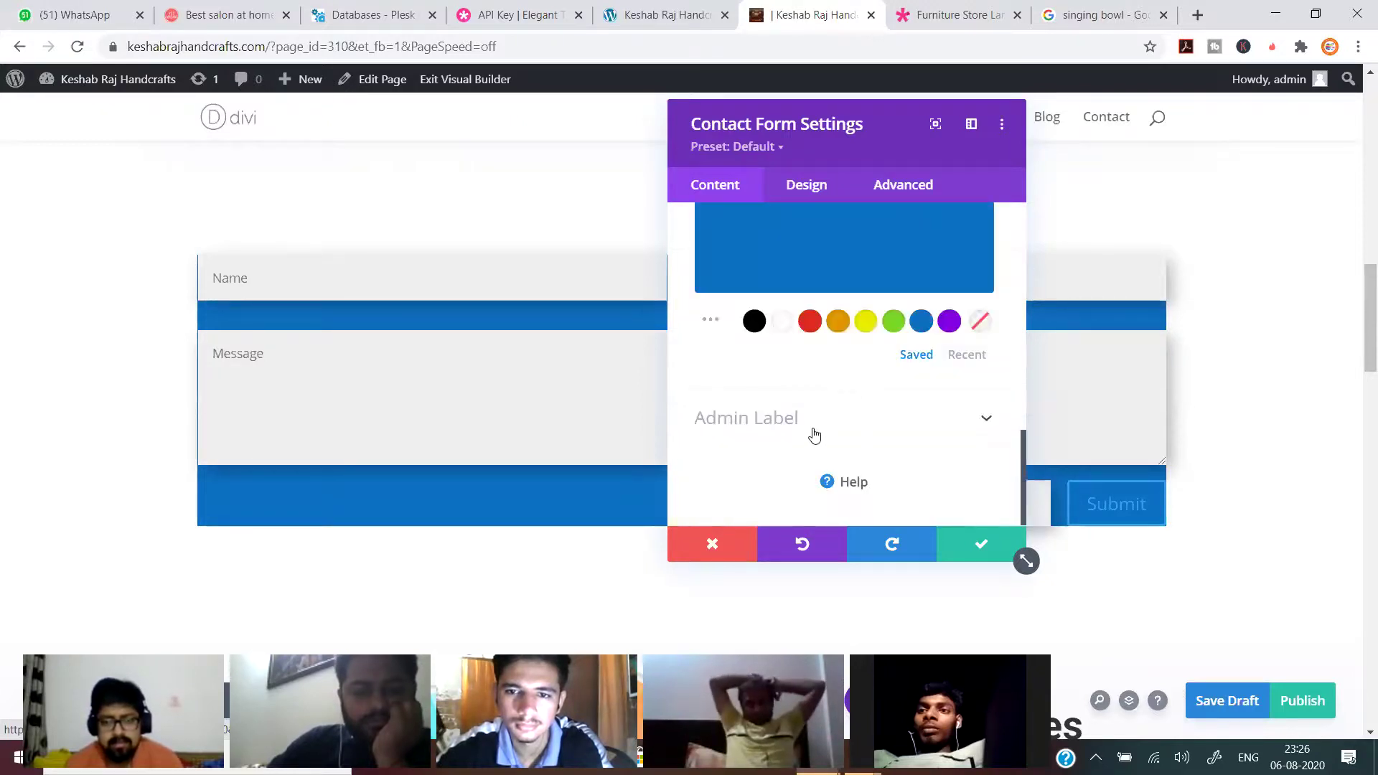
Check the extended color palette and the gradient option, and discard the contact form's background changes.
left_click(711, 320)
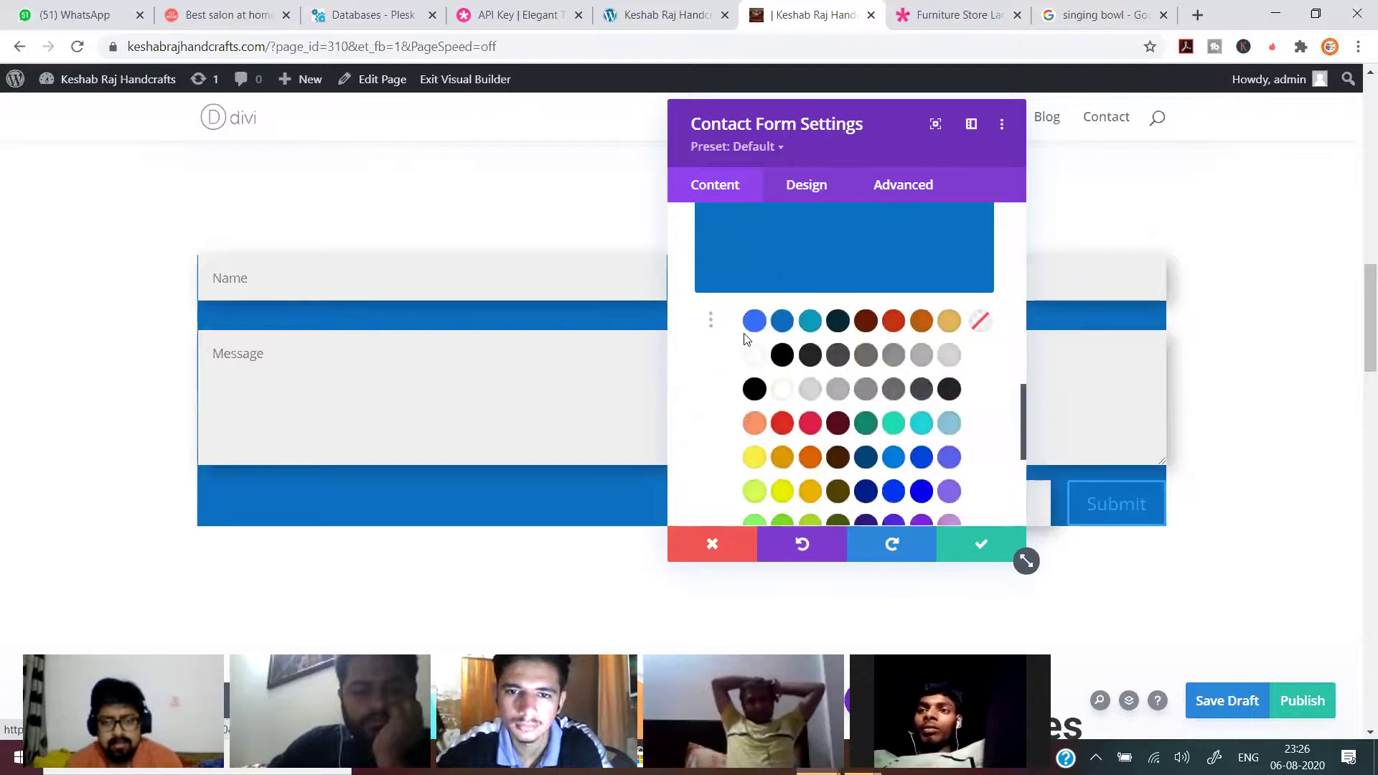
scroll(877, 402, "down", 3)
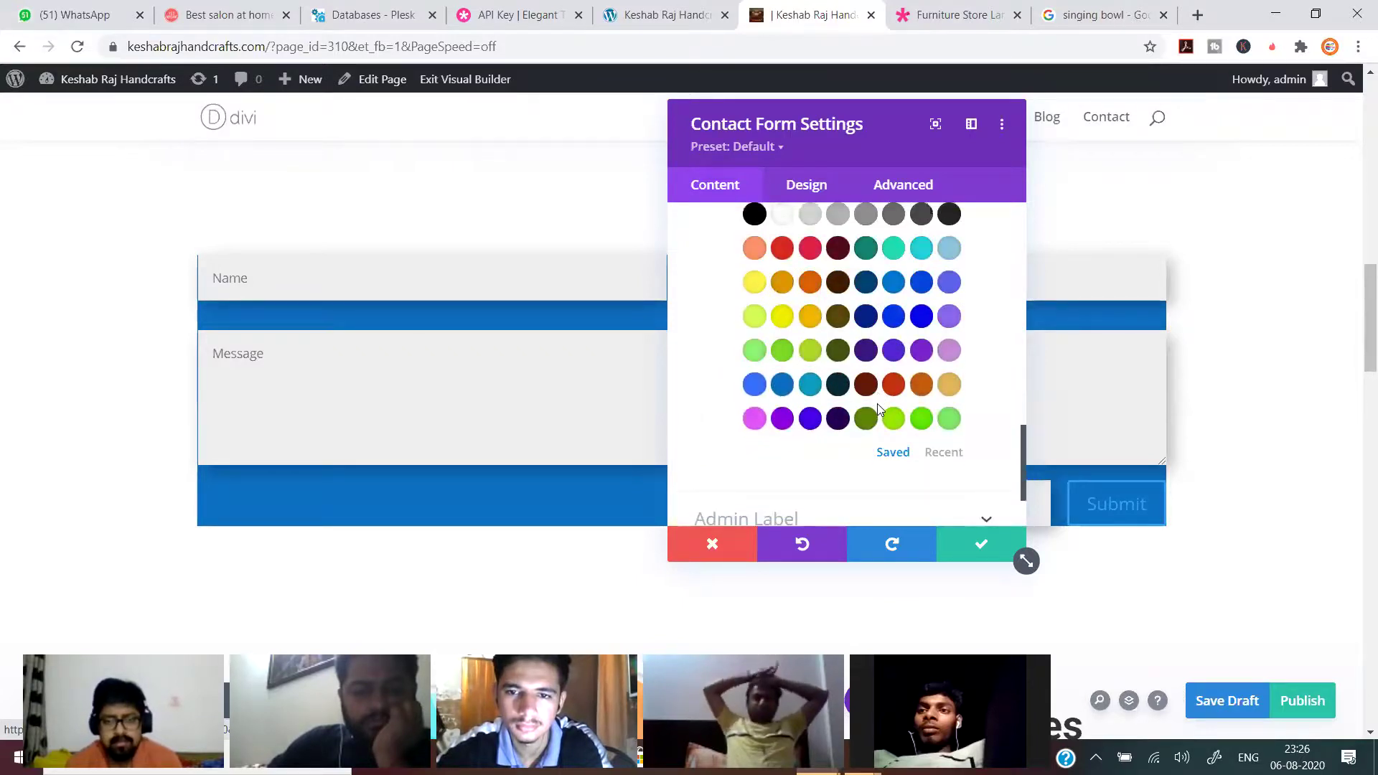
scroll(877, 404, "up", 3)
scroll(877, 404, "down", 2)
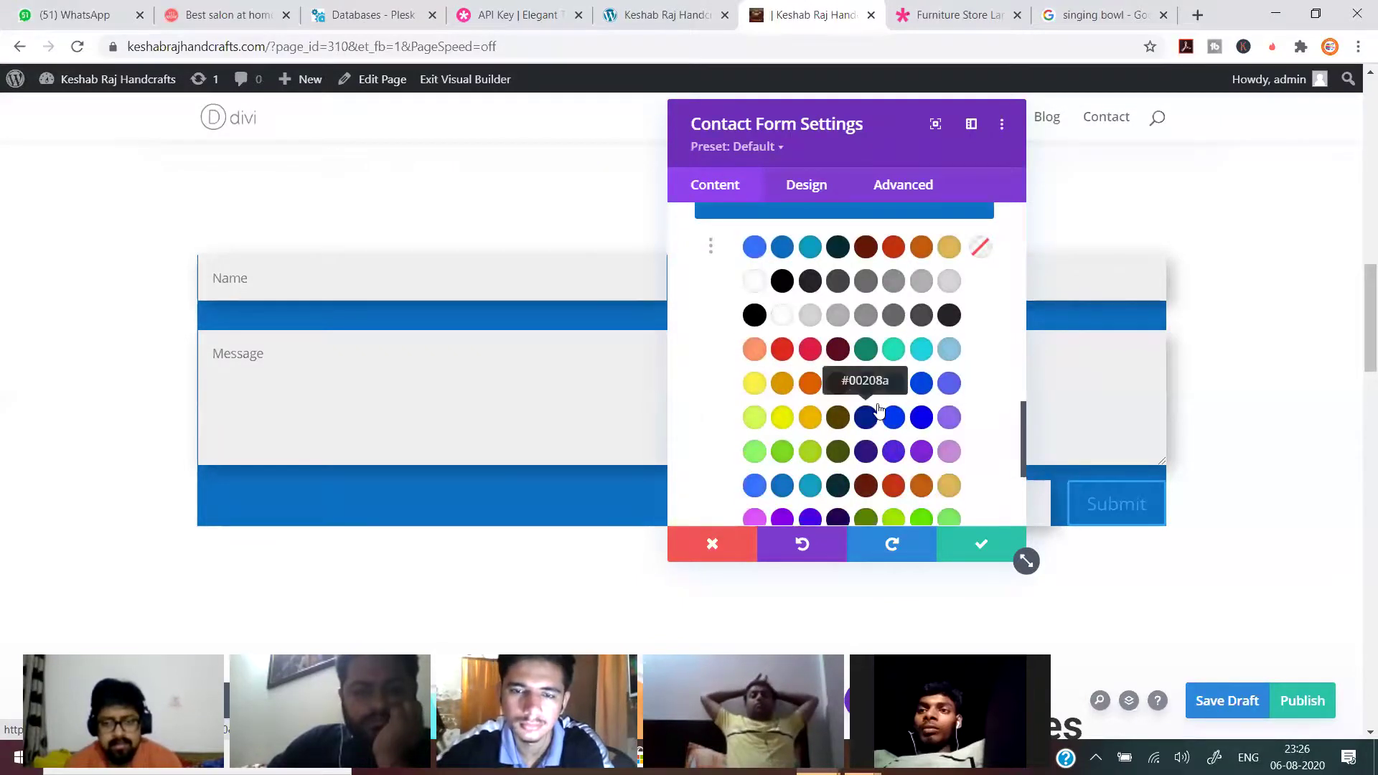
scroll(877, 404, "up", 2)
scroll(955, 337, "up", 2)
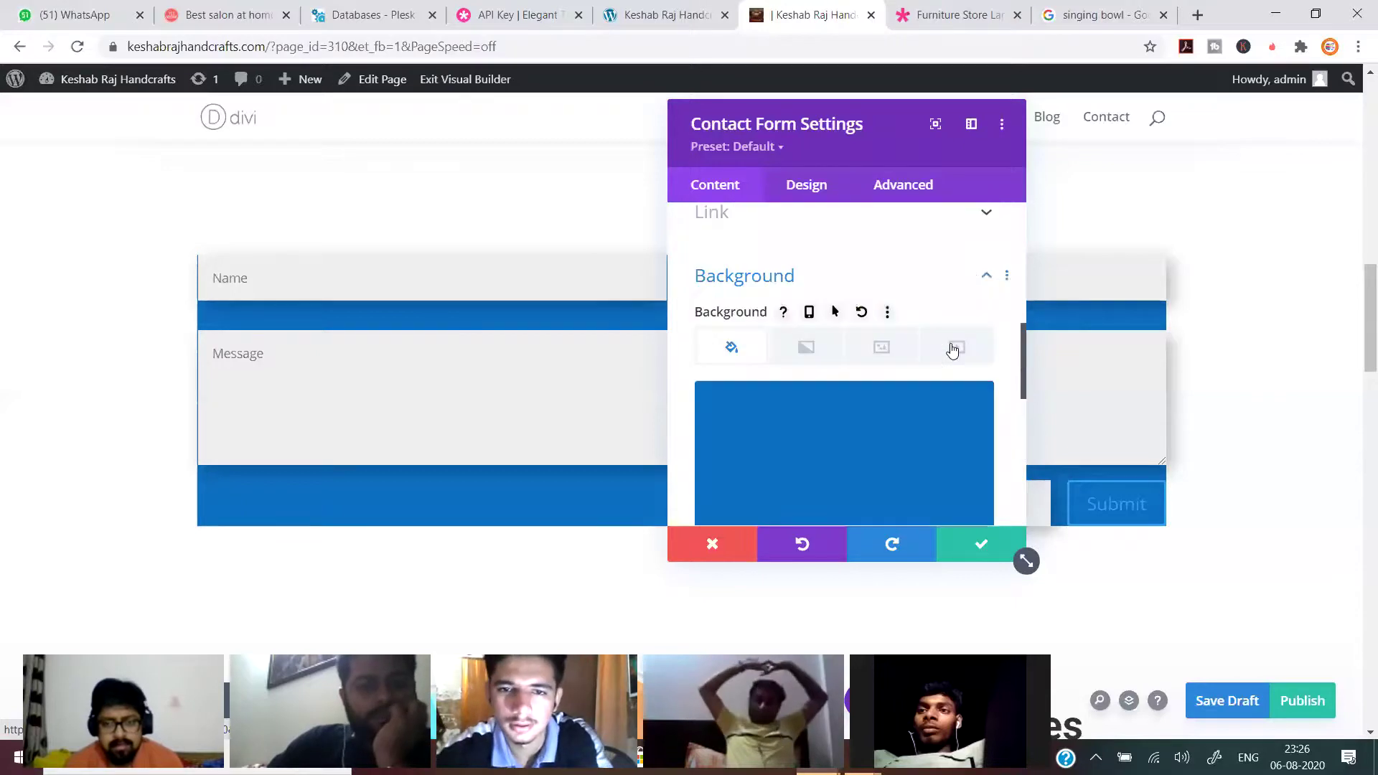
left_click(807, 365)
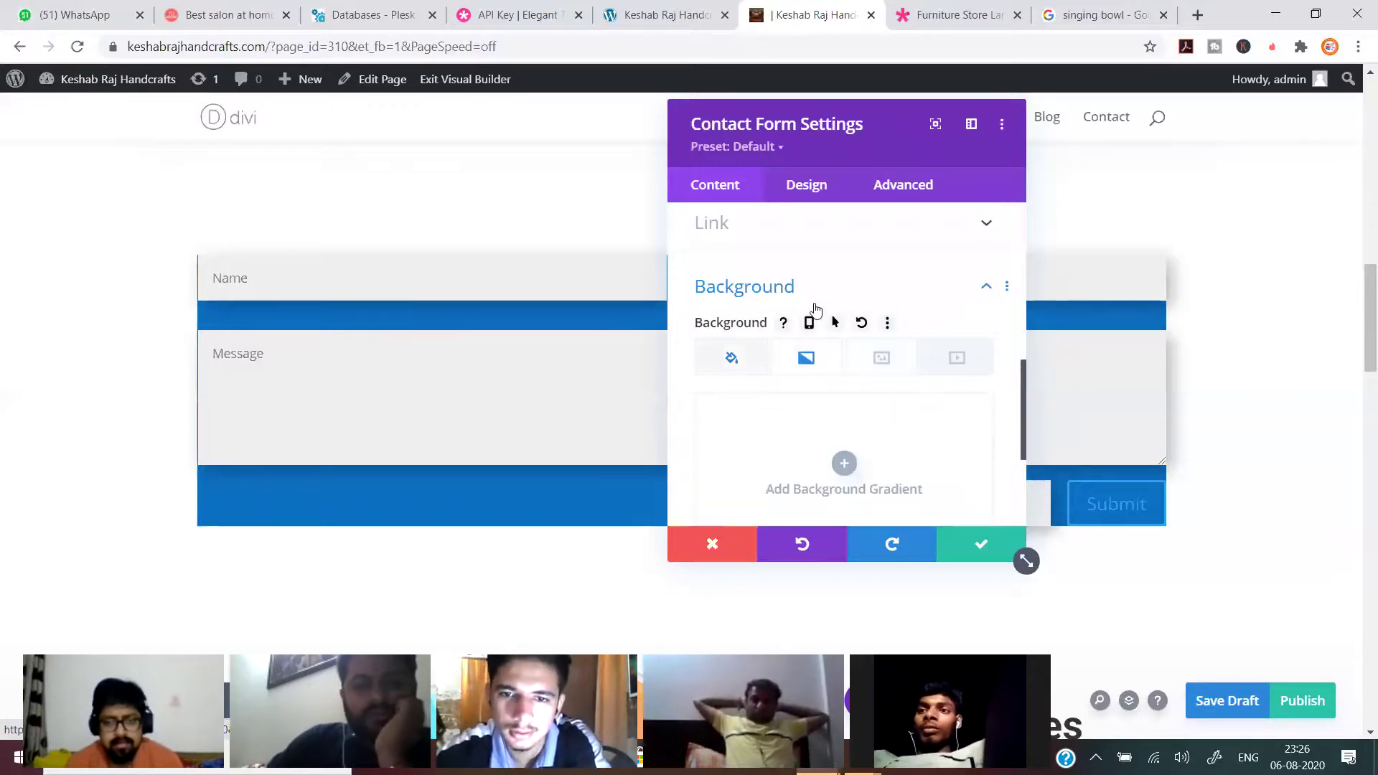
left_click(724, 548)
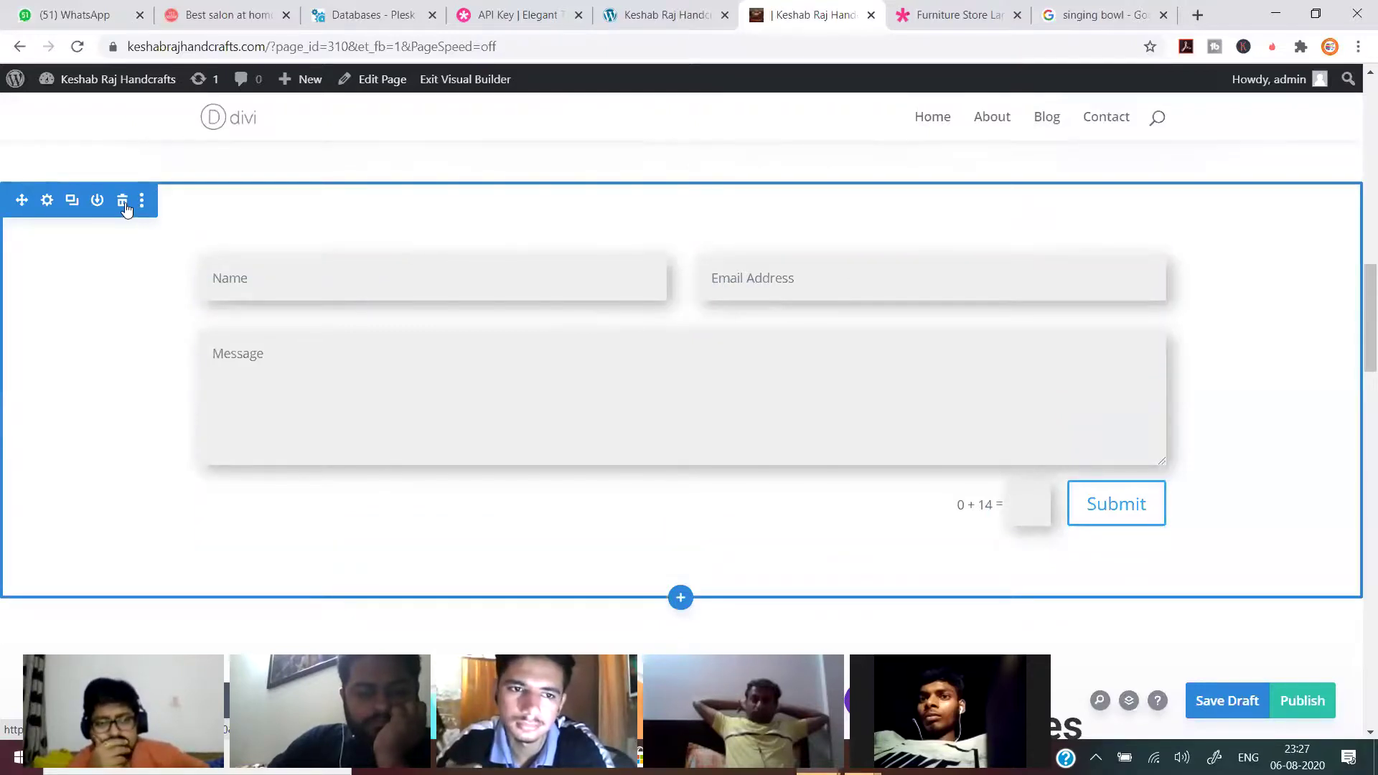
Add a background gradient to the section containing the contact form and open its first color for editing.
left_click(46, 201)
left_click(817, 324)
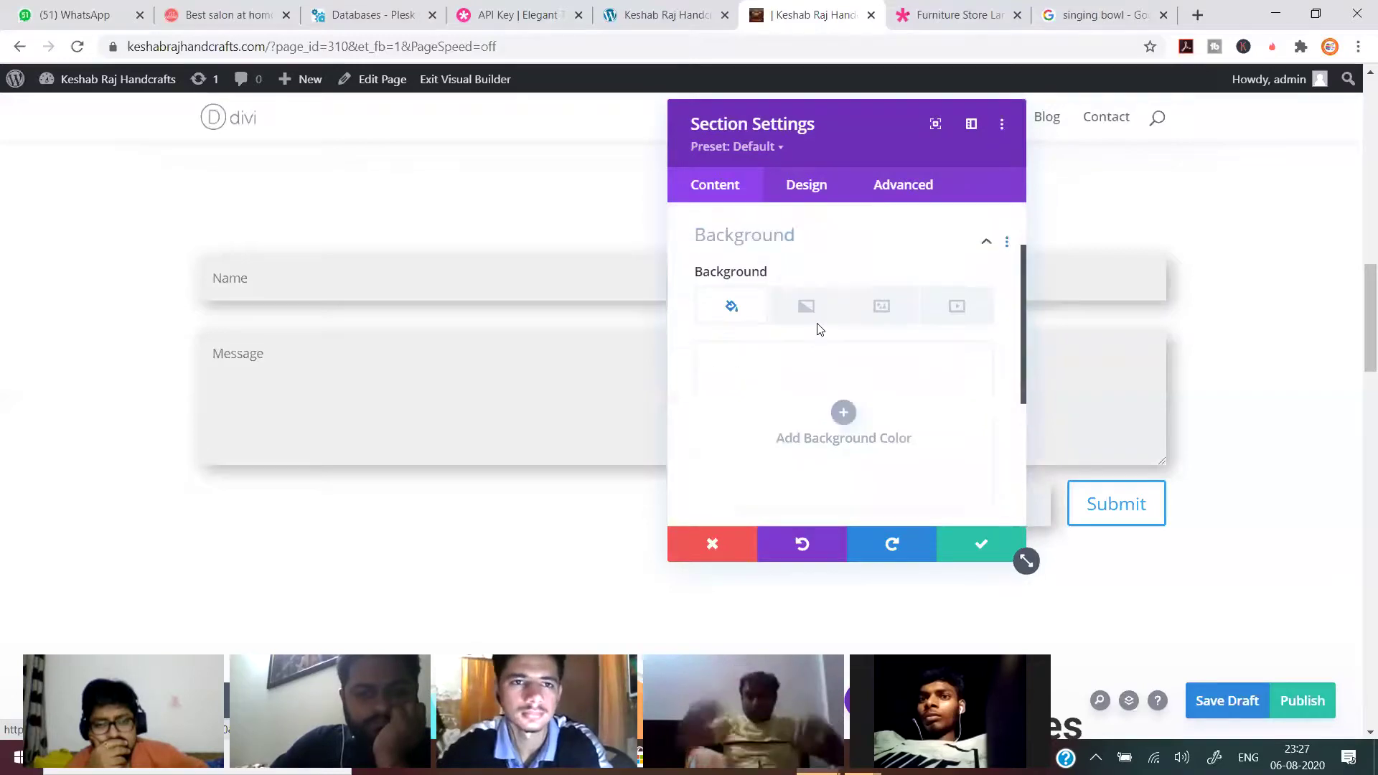
left_click(812, 305)
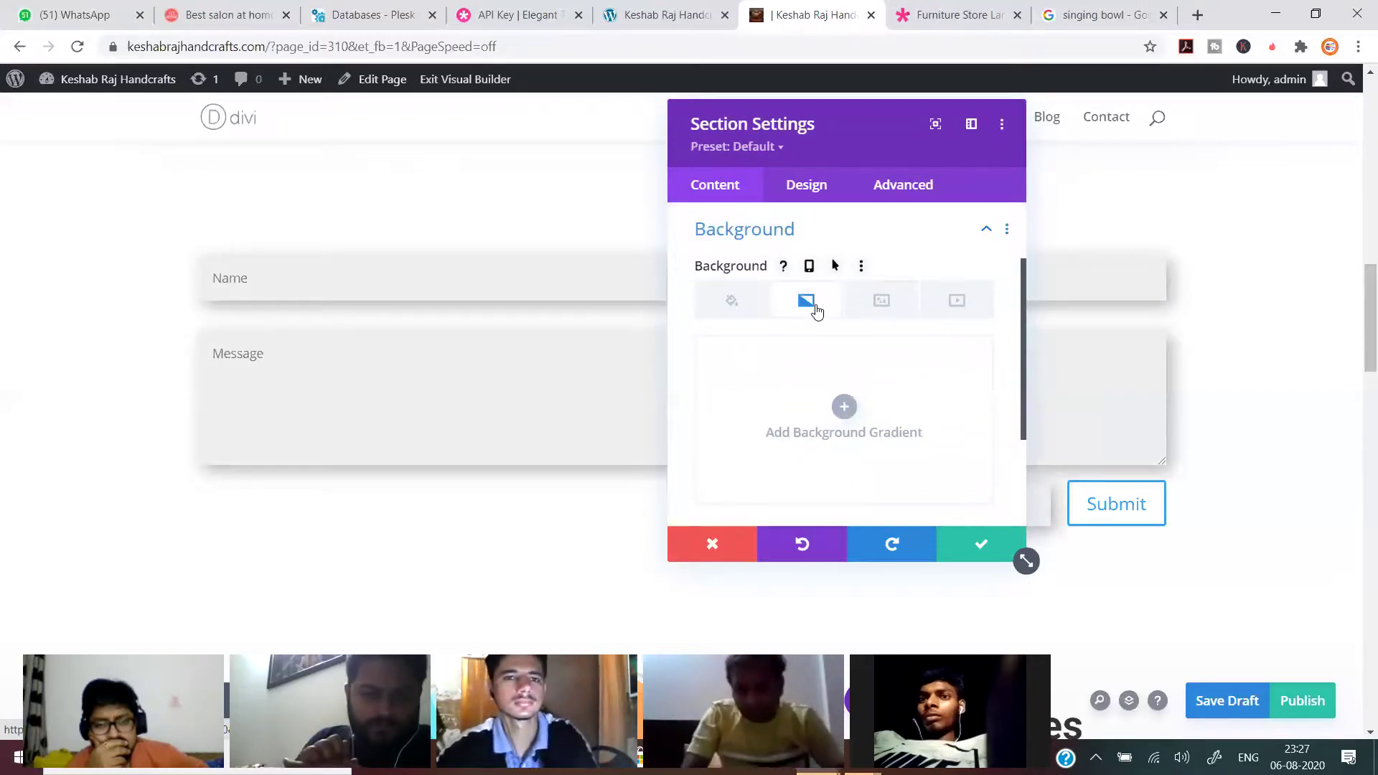
left_click(844, 406)
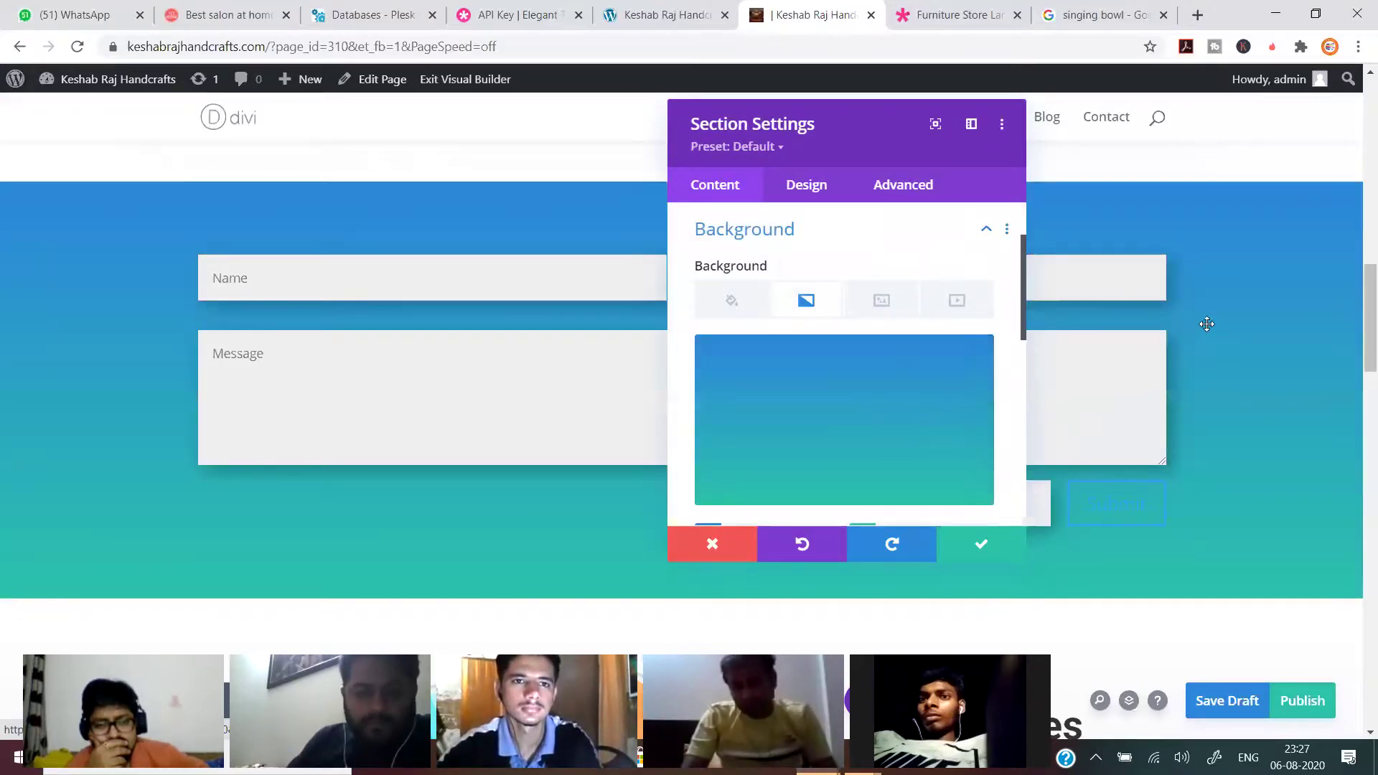
left_click(902, 422)
Try the lighter blue #3e90d8 and the green #7cda24 as the section gradient's first color.
mouse_move(949, 383)
left_mouse_down()
mouse_move(954, 434)
mouse_move(954, 394)
left_mouse_up()
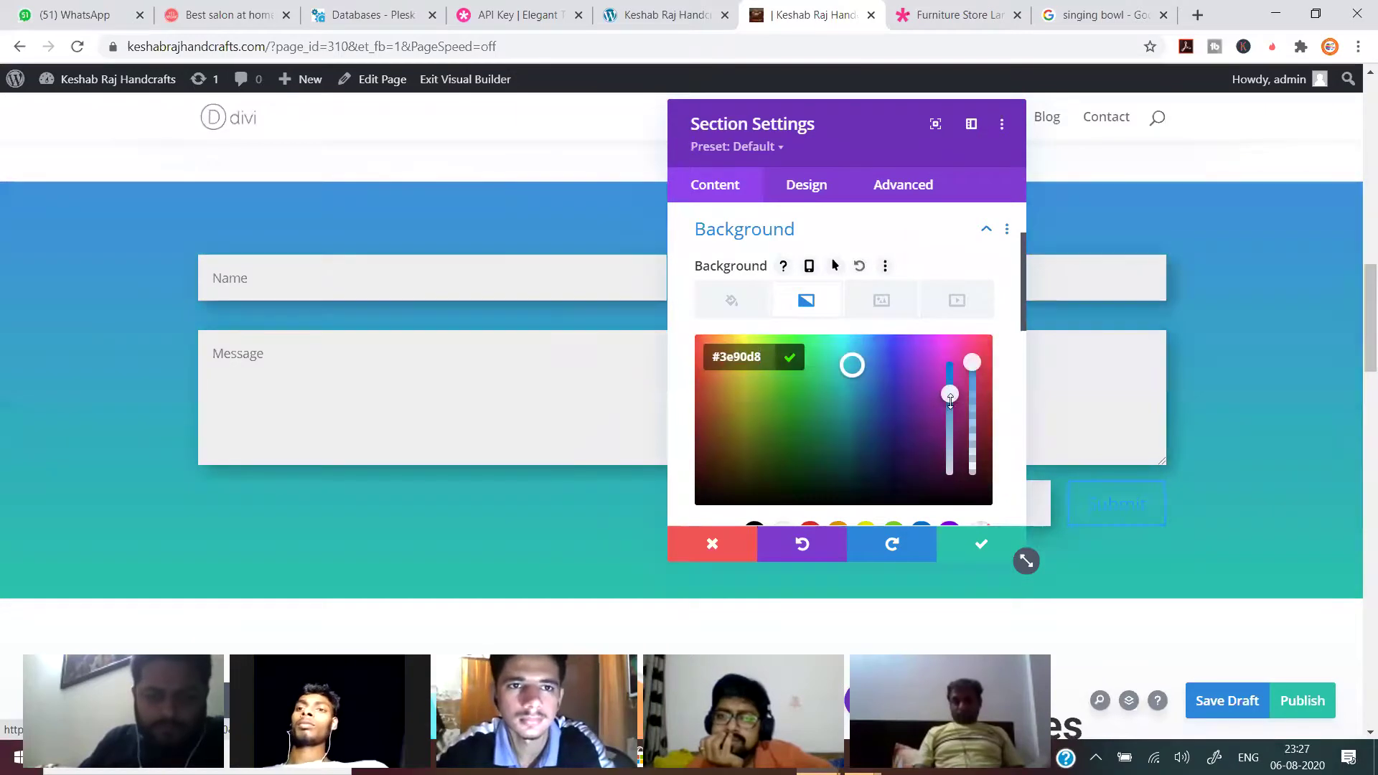
scroll(898, 438, "down", 4)
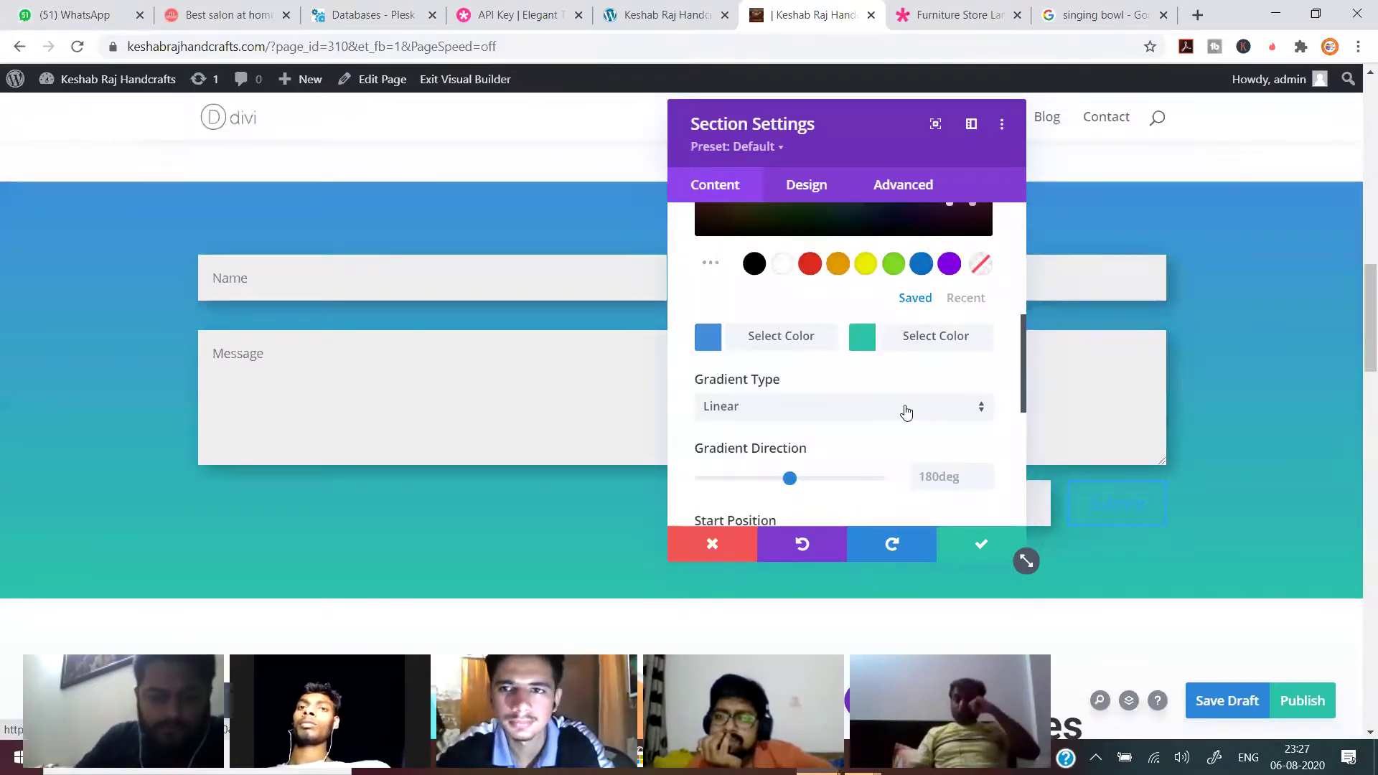
left_click(893, 264)
scroll(894, 264, "up", 4)
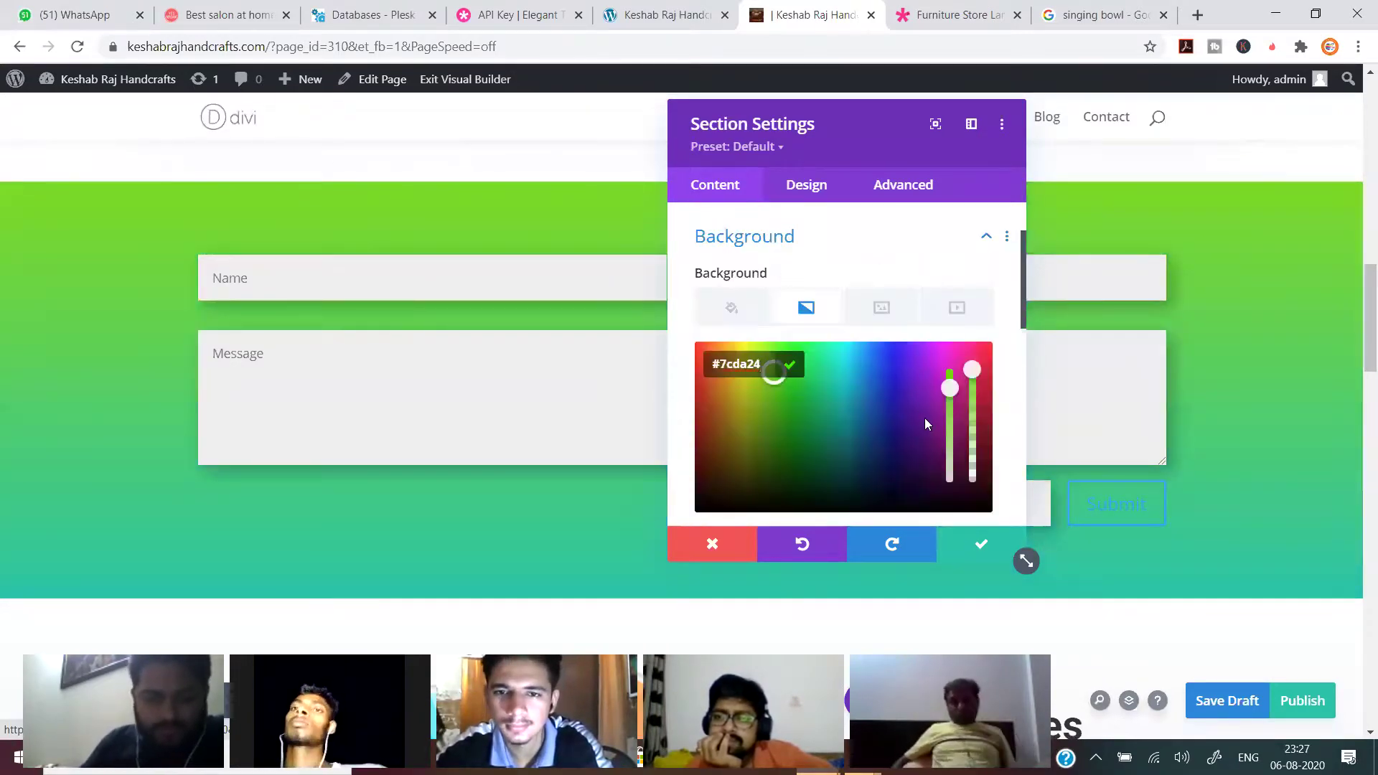
Set the section gradient's first color to the saved orange #e09900.
scroll(924, 424, "down", 4)
left_click(838, 271)
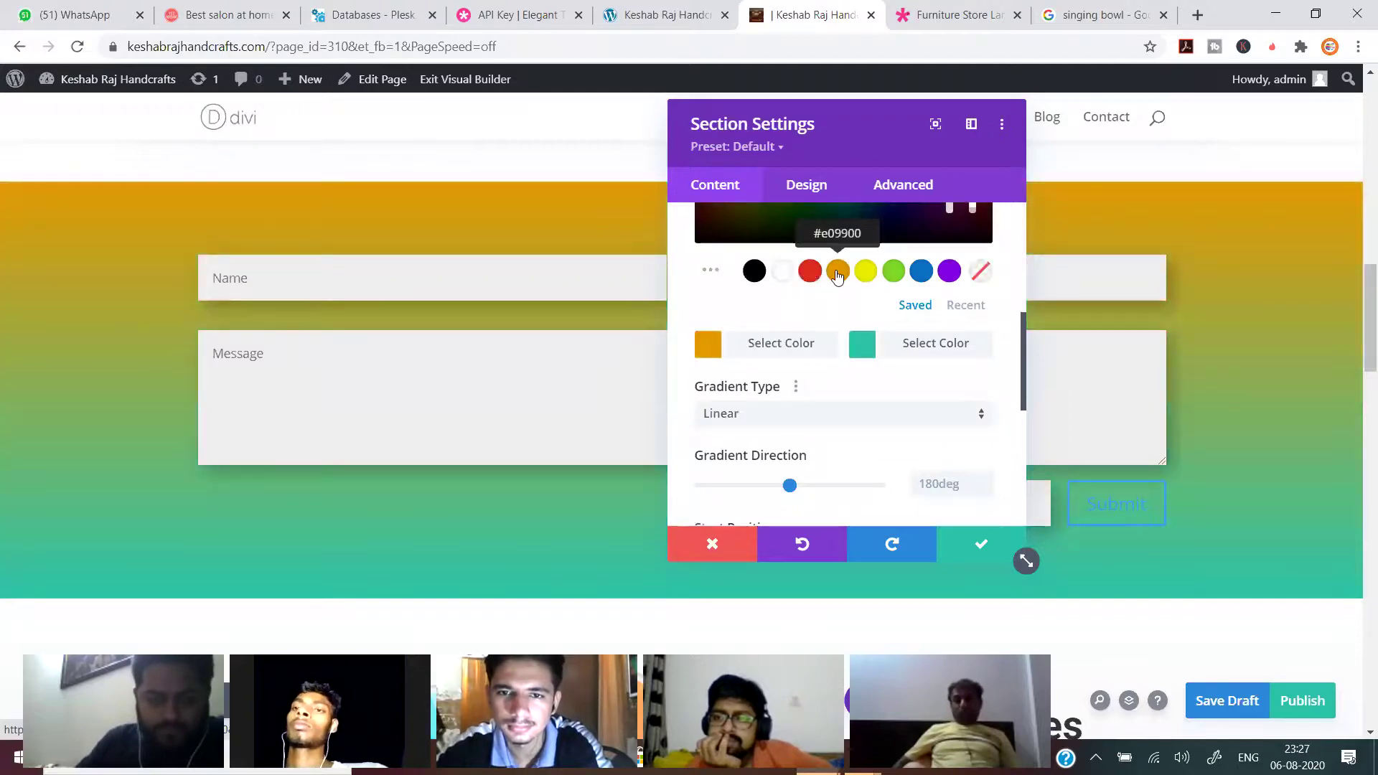
scroll(837, 276, "up", 4)
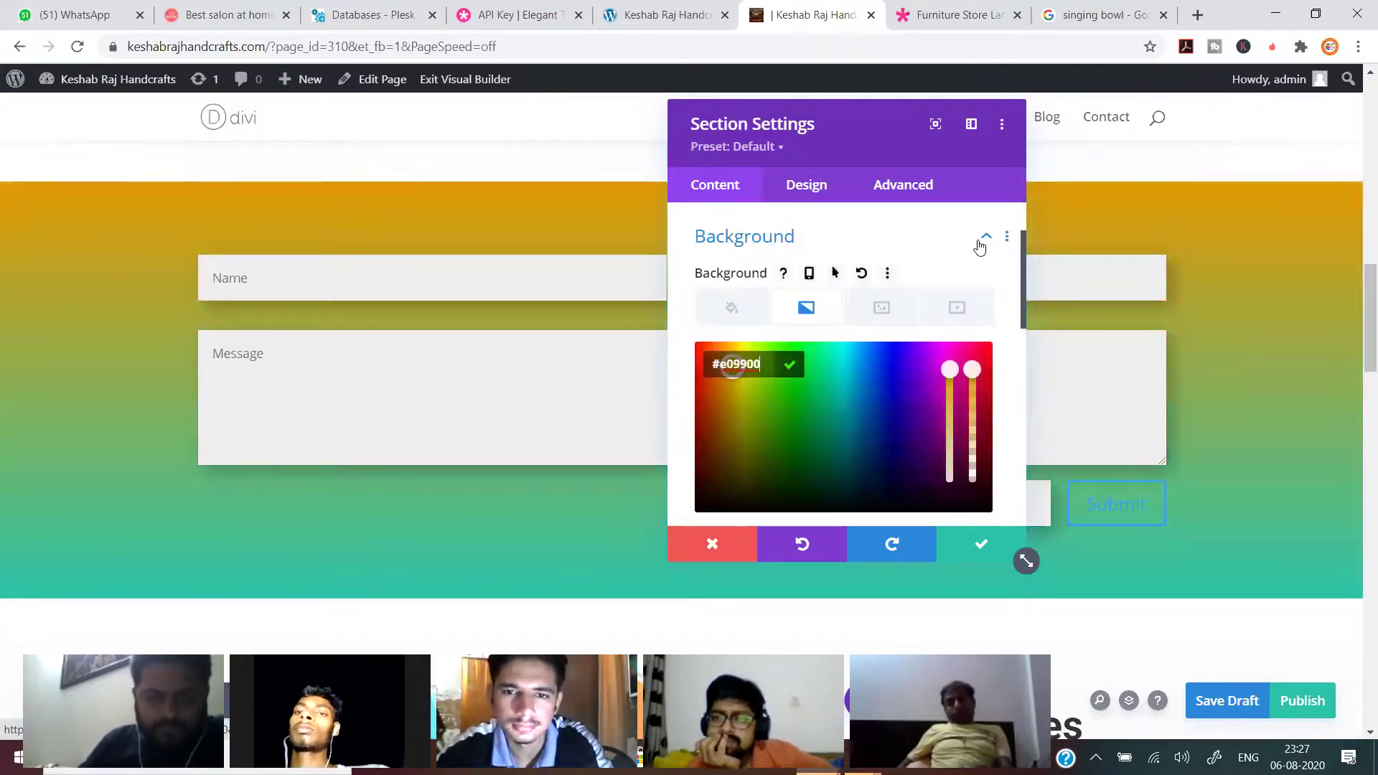
Save the section's gradient background settings and review the contact form section on the page.
left_click(981, 551)
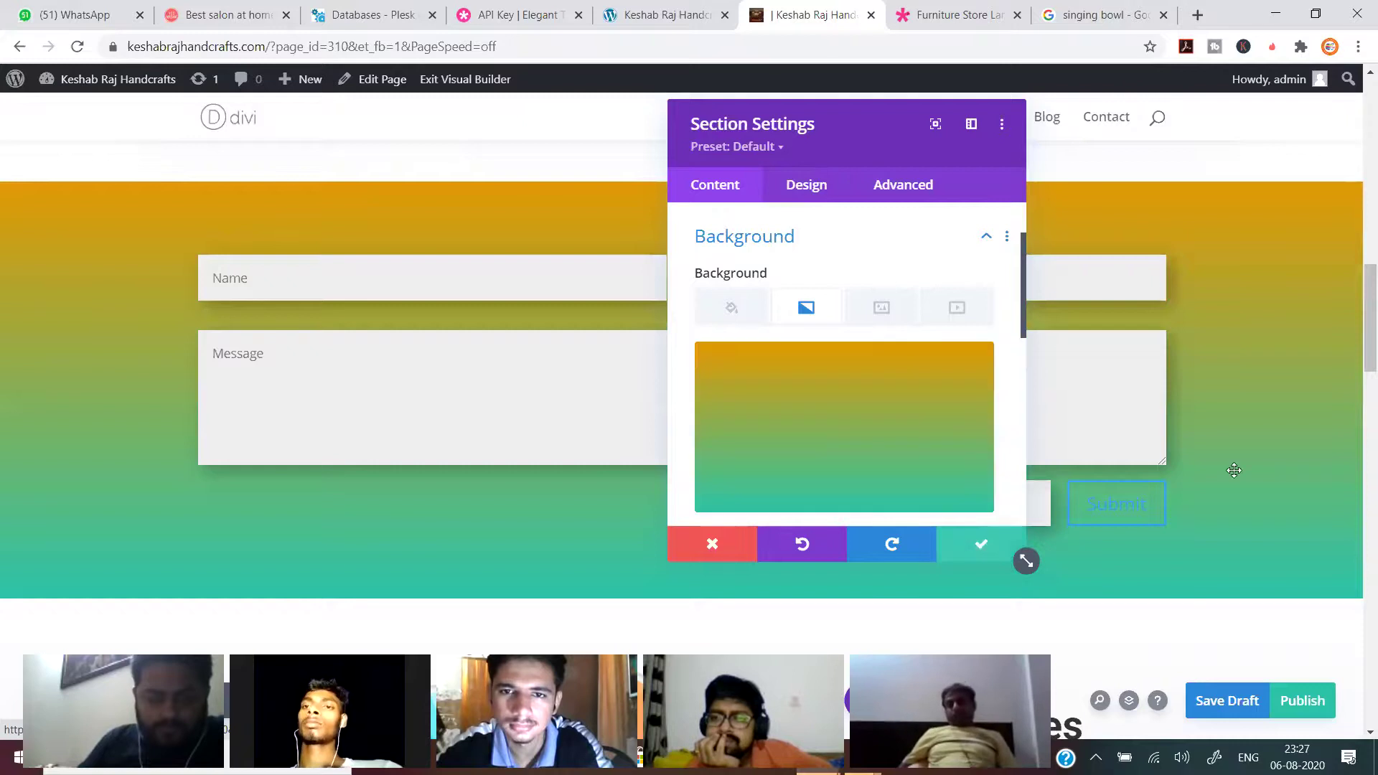
scroll(1277, 446, "up", 5)
scroll(1280, 452, "down", 5)
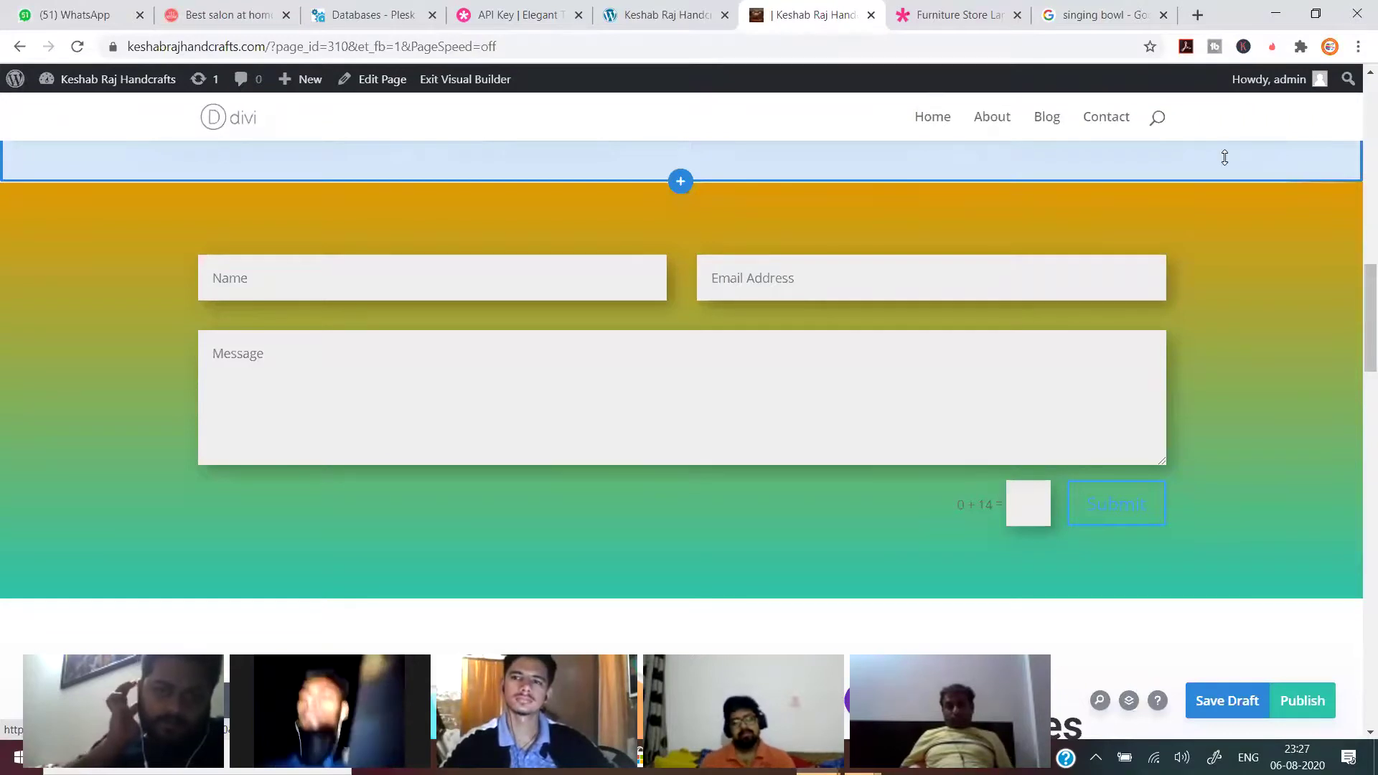
scroll(563, 563, "down", 3)
scroll(739, 522, "up", 2)
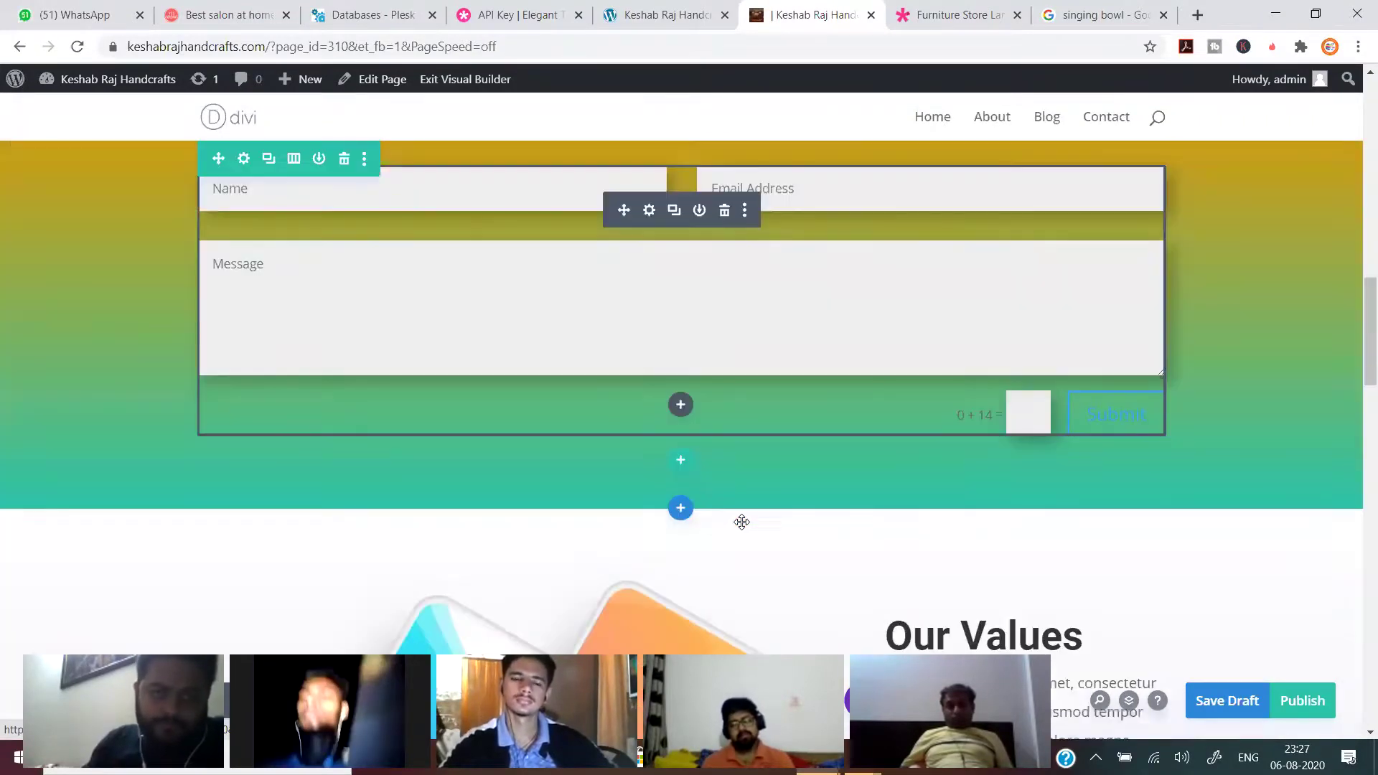
scroll(738, 523, "up", 1)
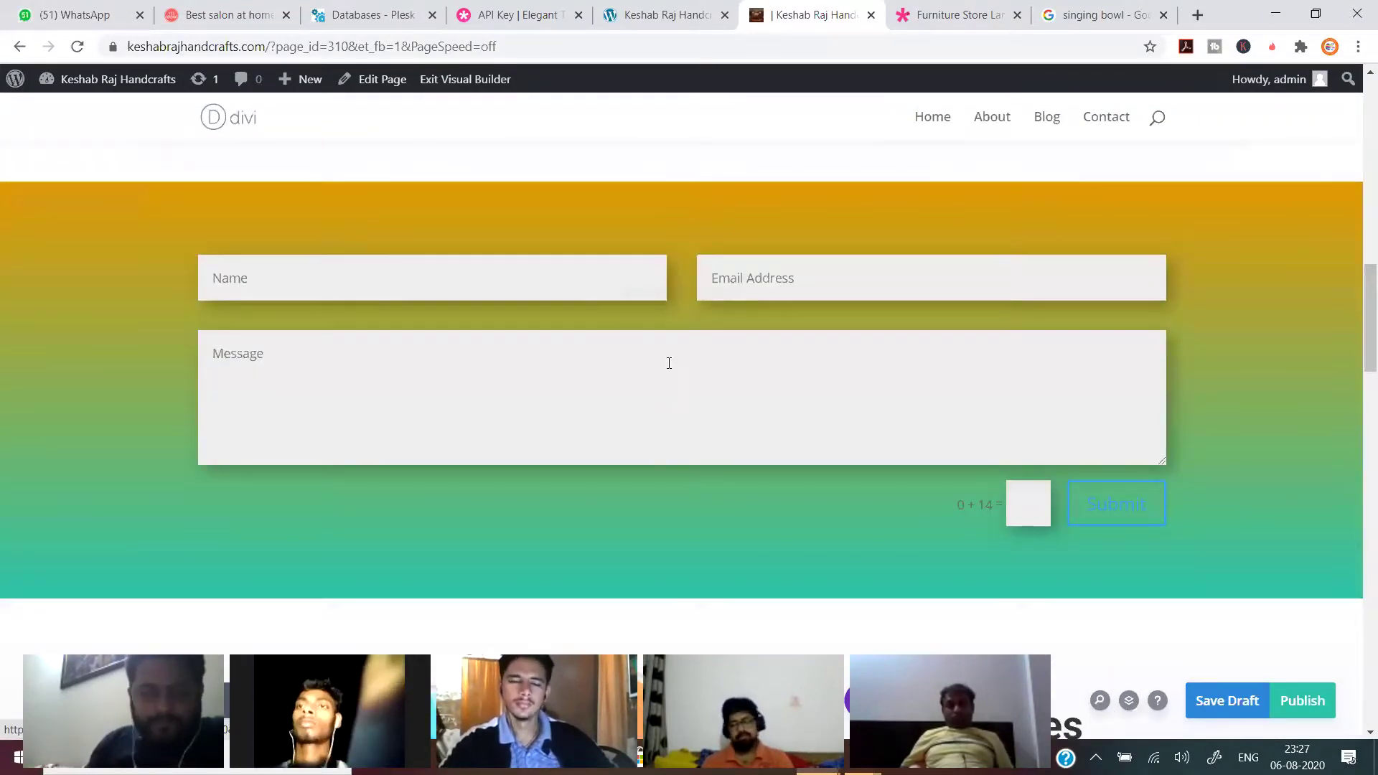
Look through the contact form's advanced, design and content settings, and close them with the form as it is.
left_click(651, 299)
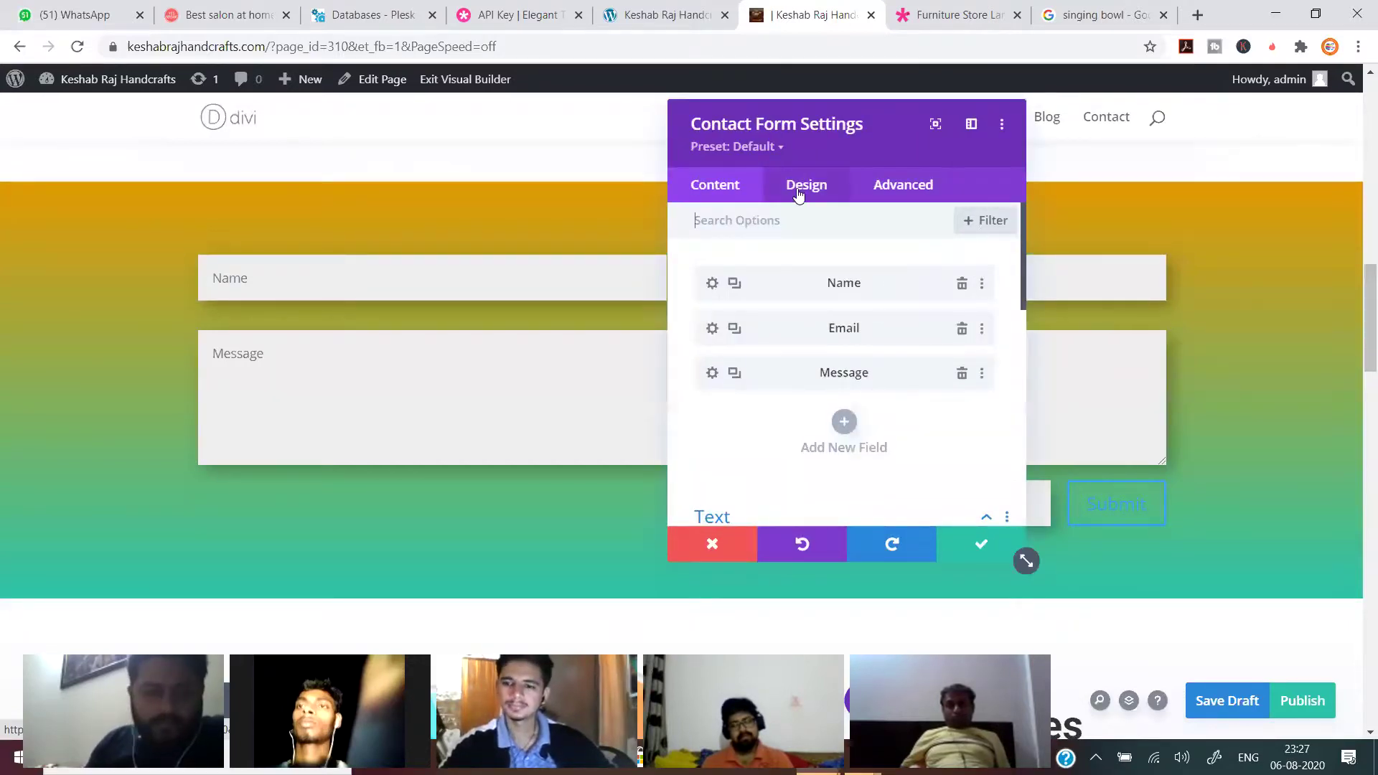
left_click(914, 185)
scroll(894, 362, "down", 2)
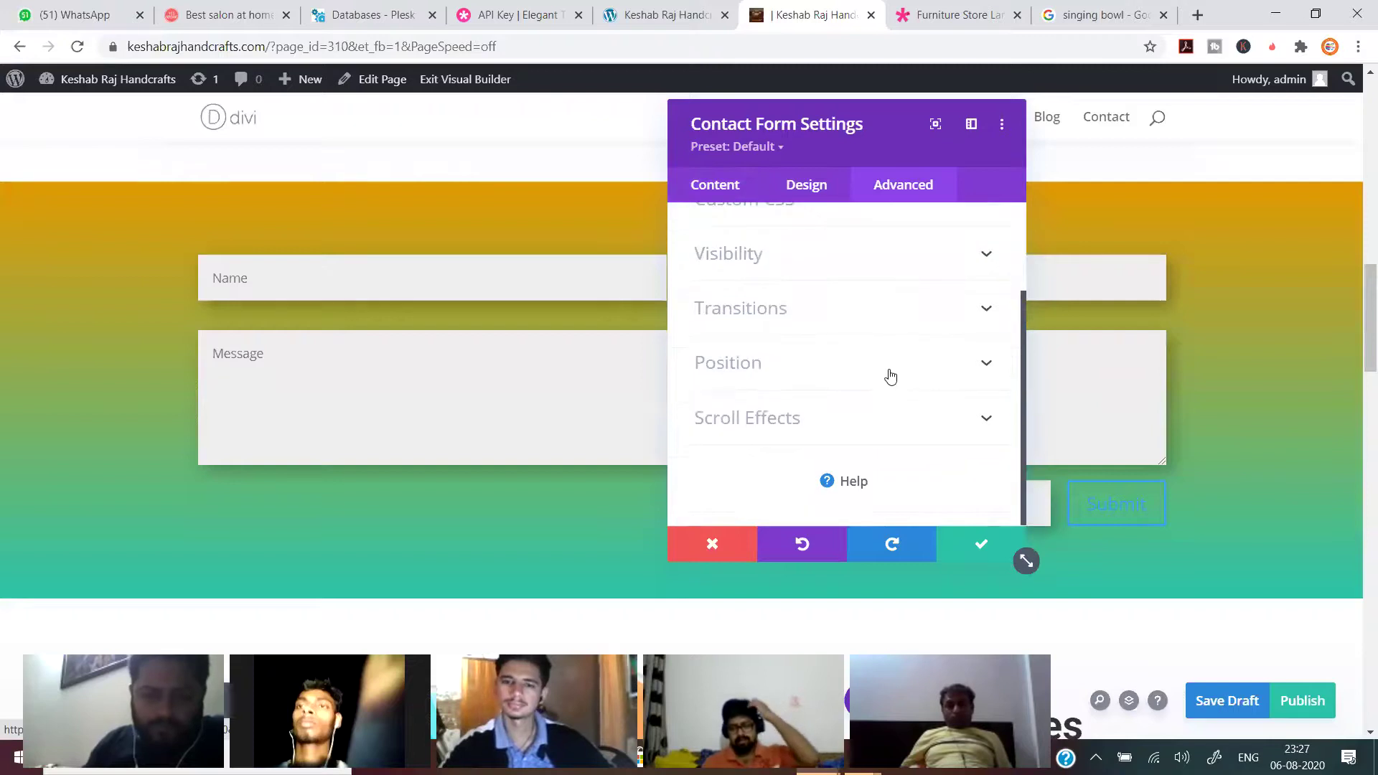
scroll(890, 376, "up", 2)
left_click(712, 192)
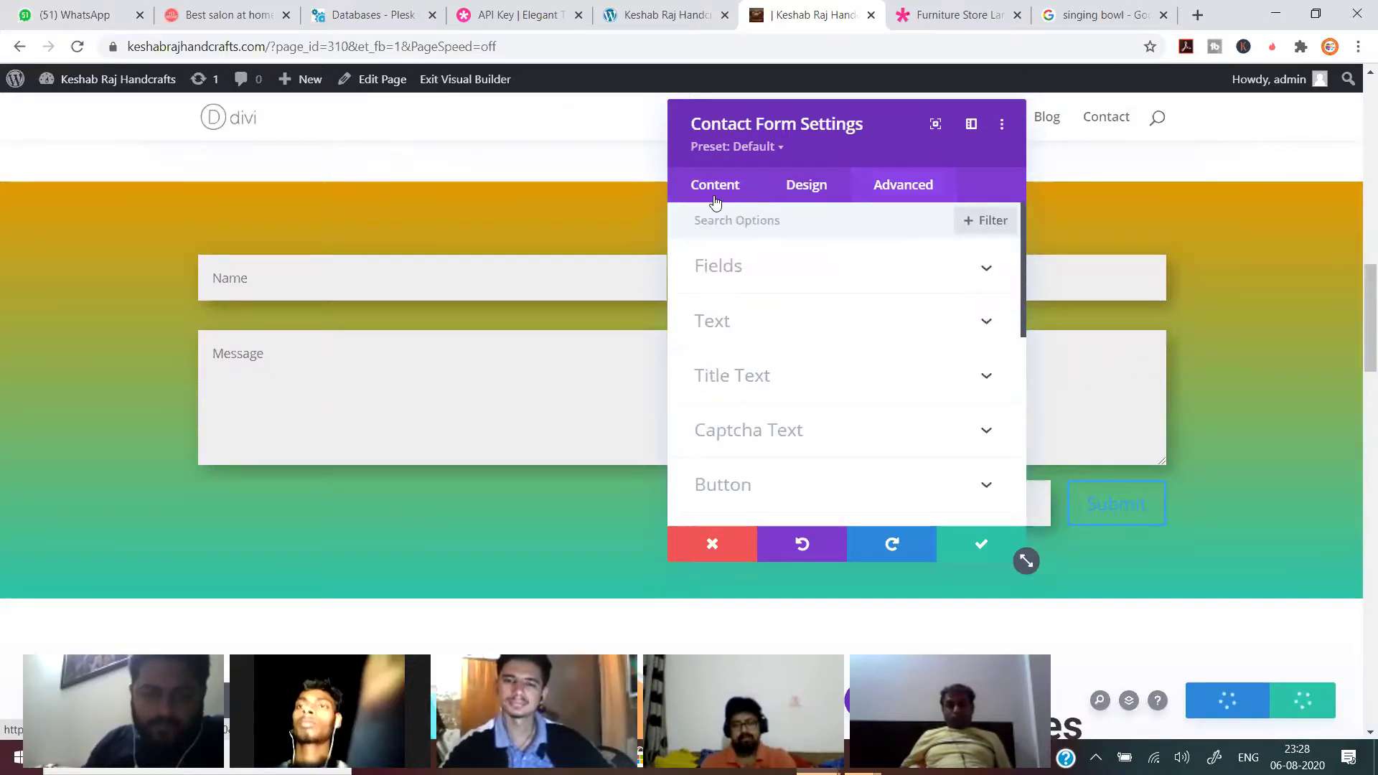
left_click(806, 185)
scroll(825, 376, "down", 5)
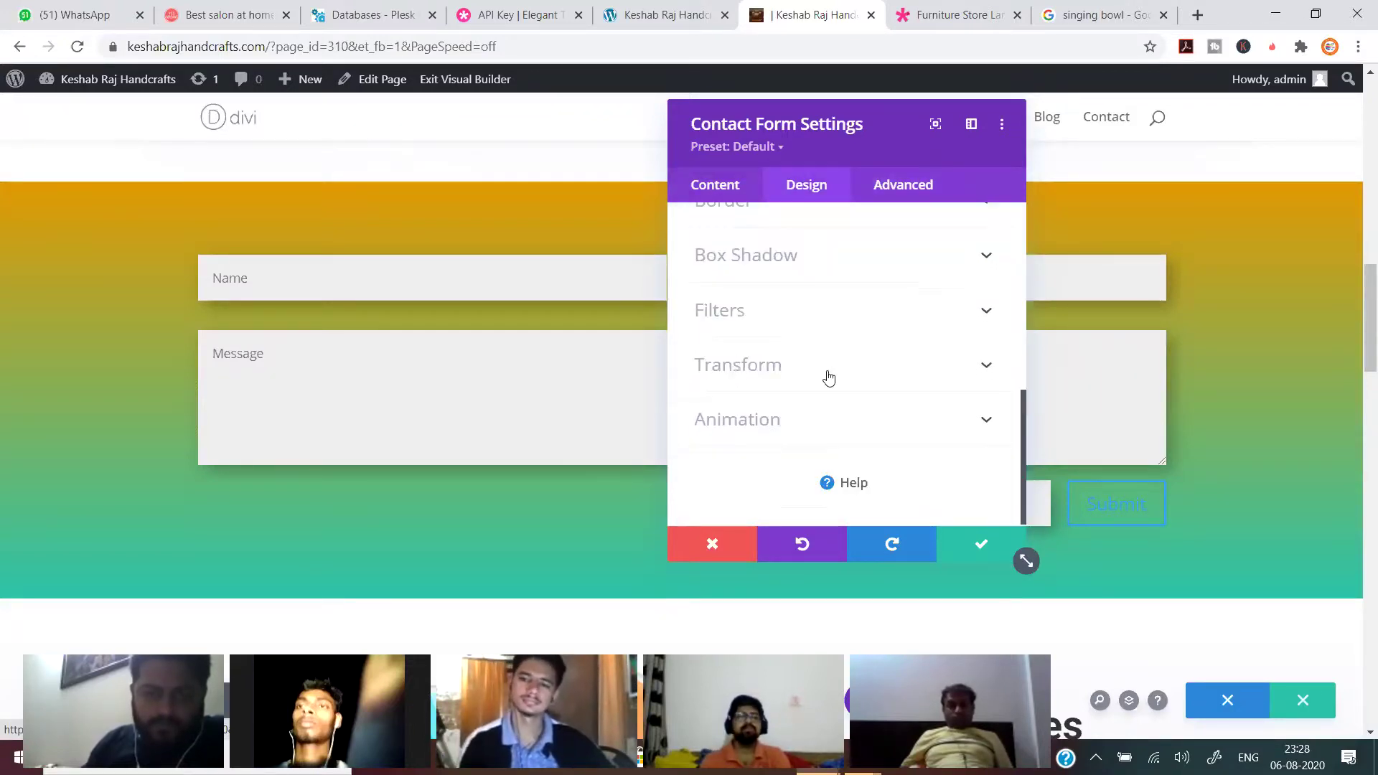
scroll(748, 248, "up", 5)
left_click(722, 189)
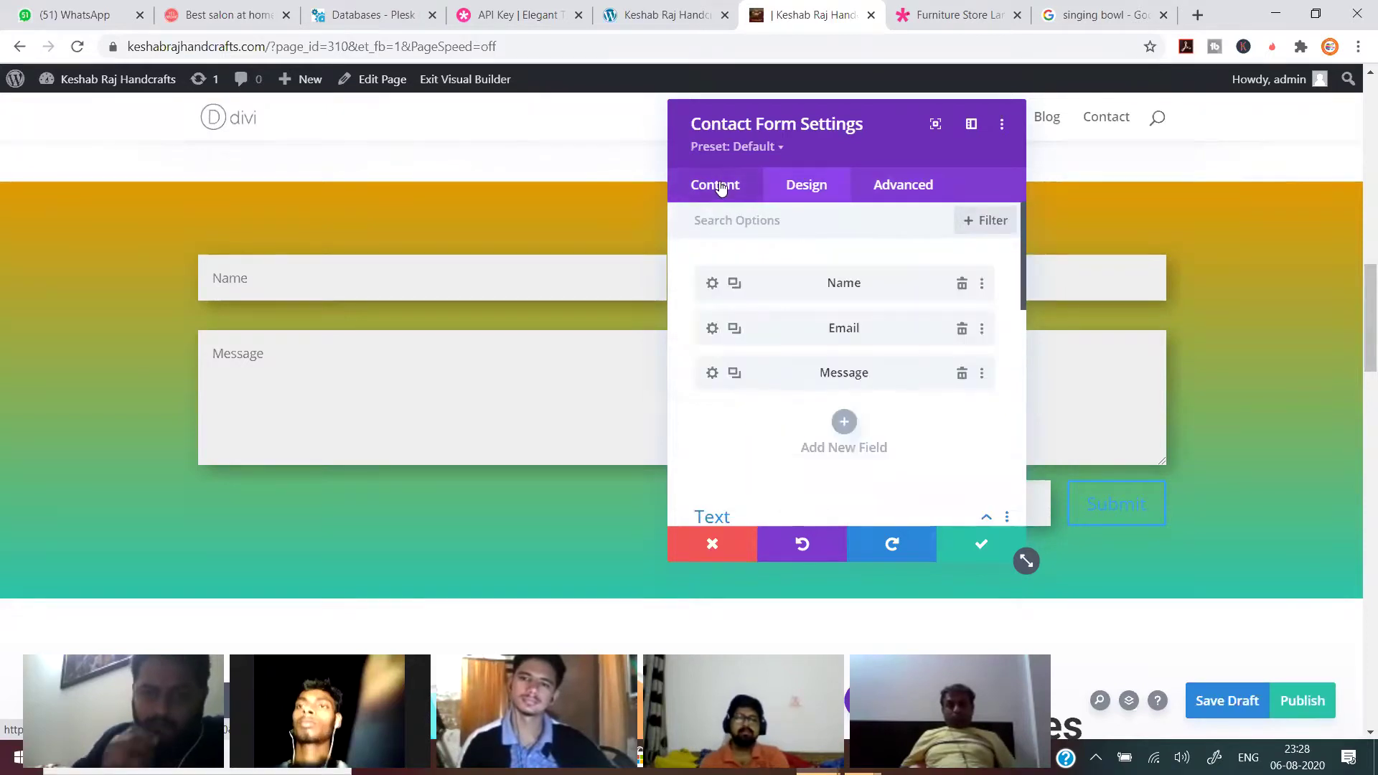
scroll(910, 452, "down", 6)
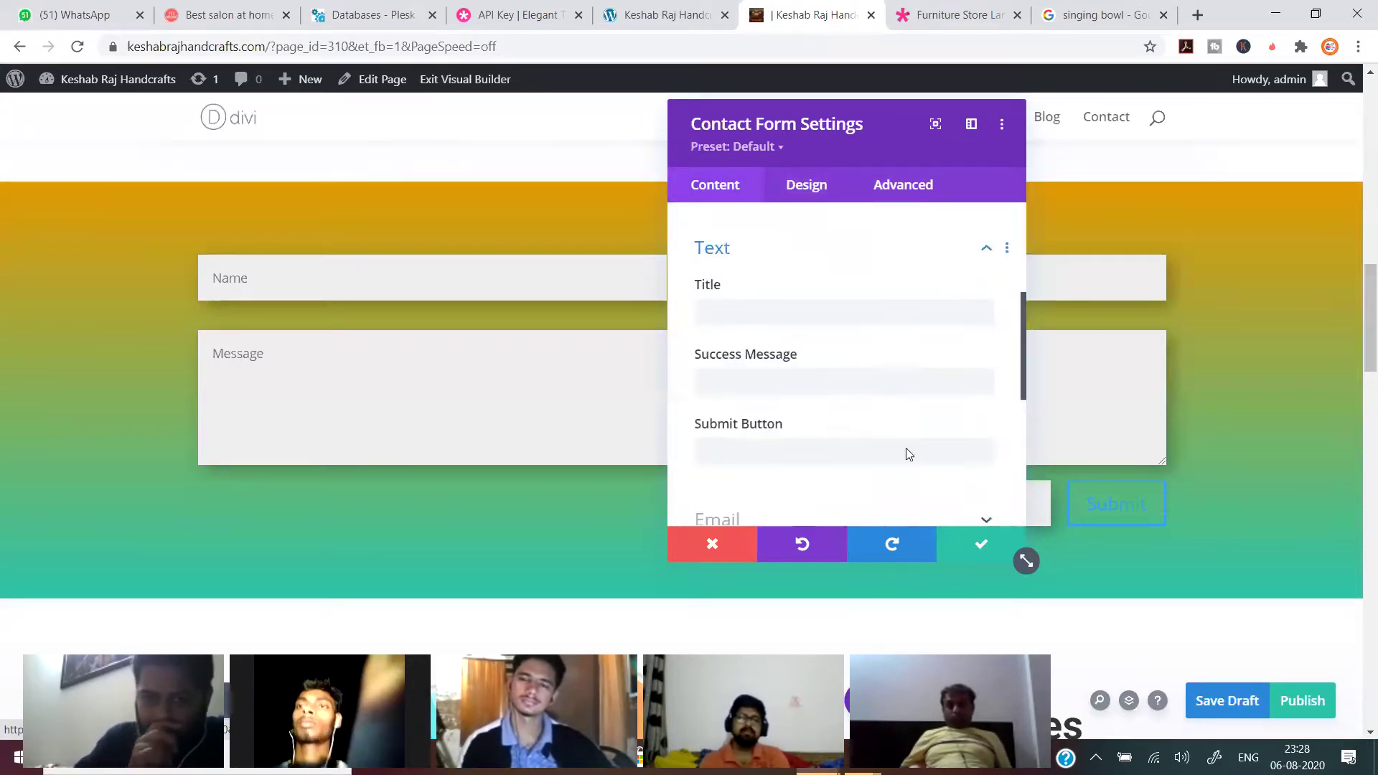
scroll(952, 509, "up", 6)
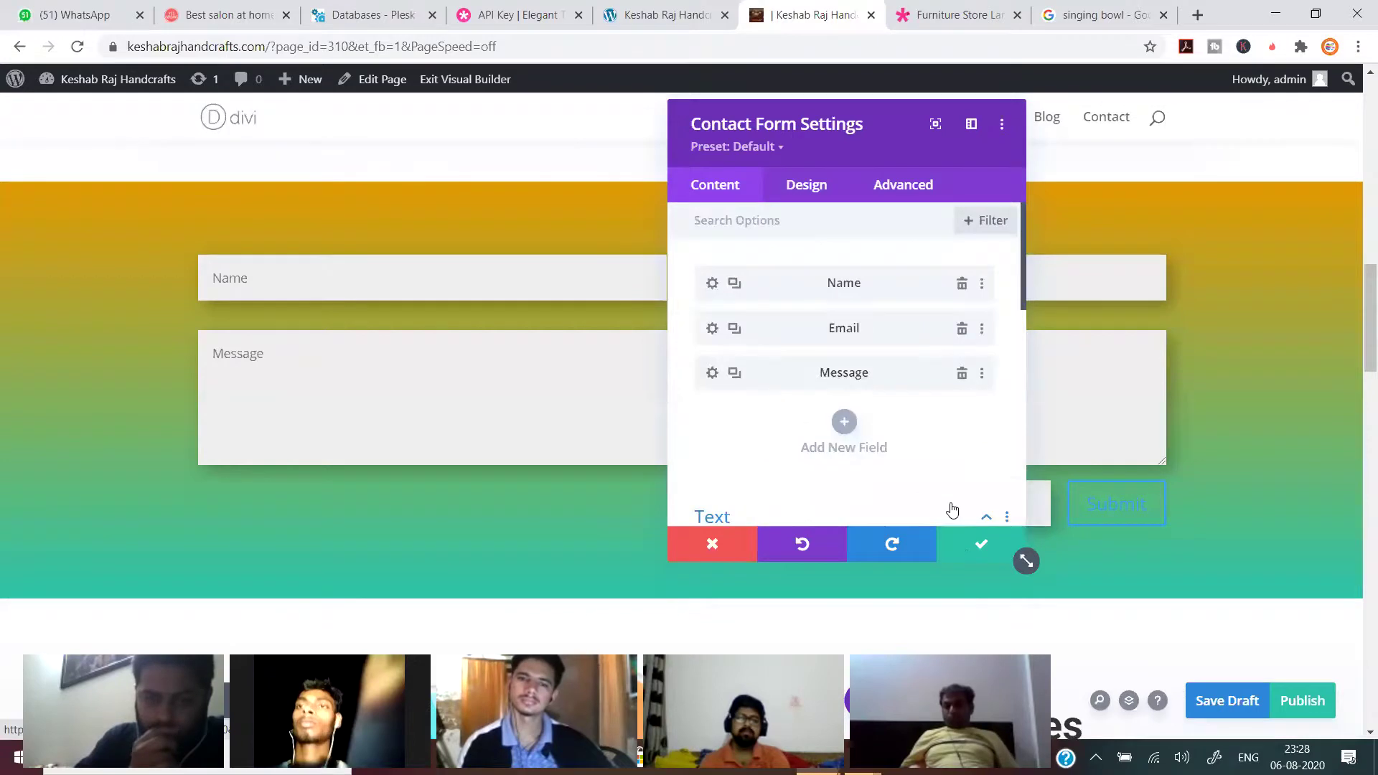
left_click(968, 555)
Insert a regular section with a row of two equal columns between the contact form and Our Values sections.
scroll(681, 359, "down", 4)
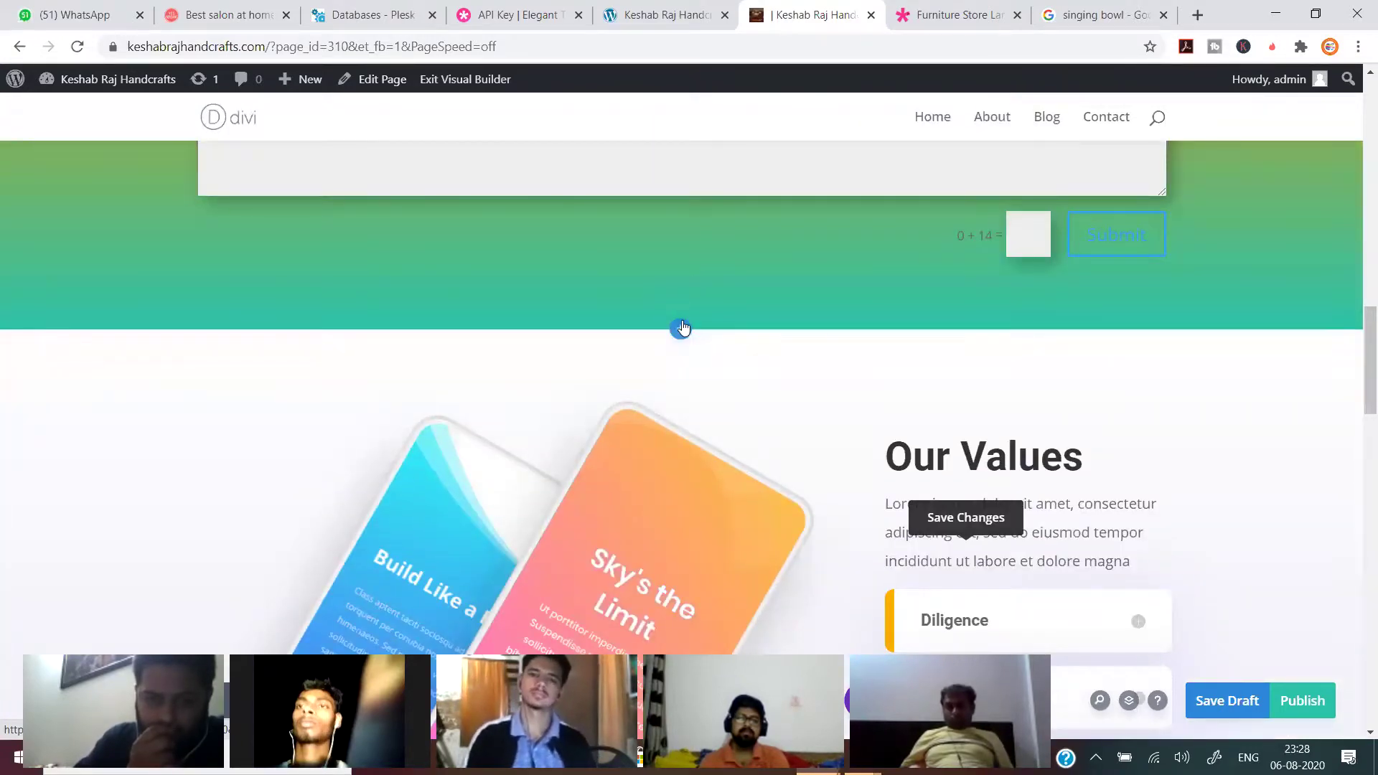
left_click(681, 331)
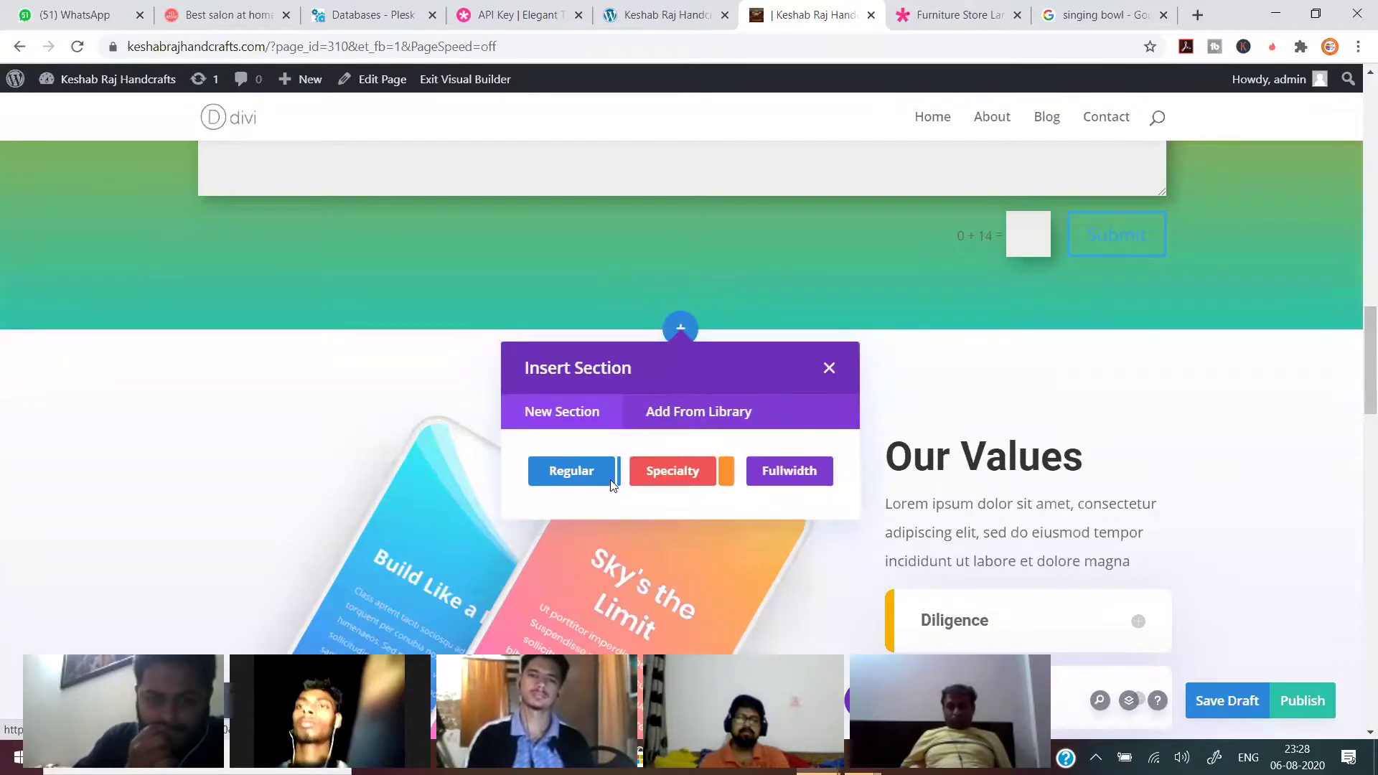
left_click(571, 472)
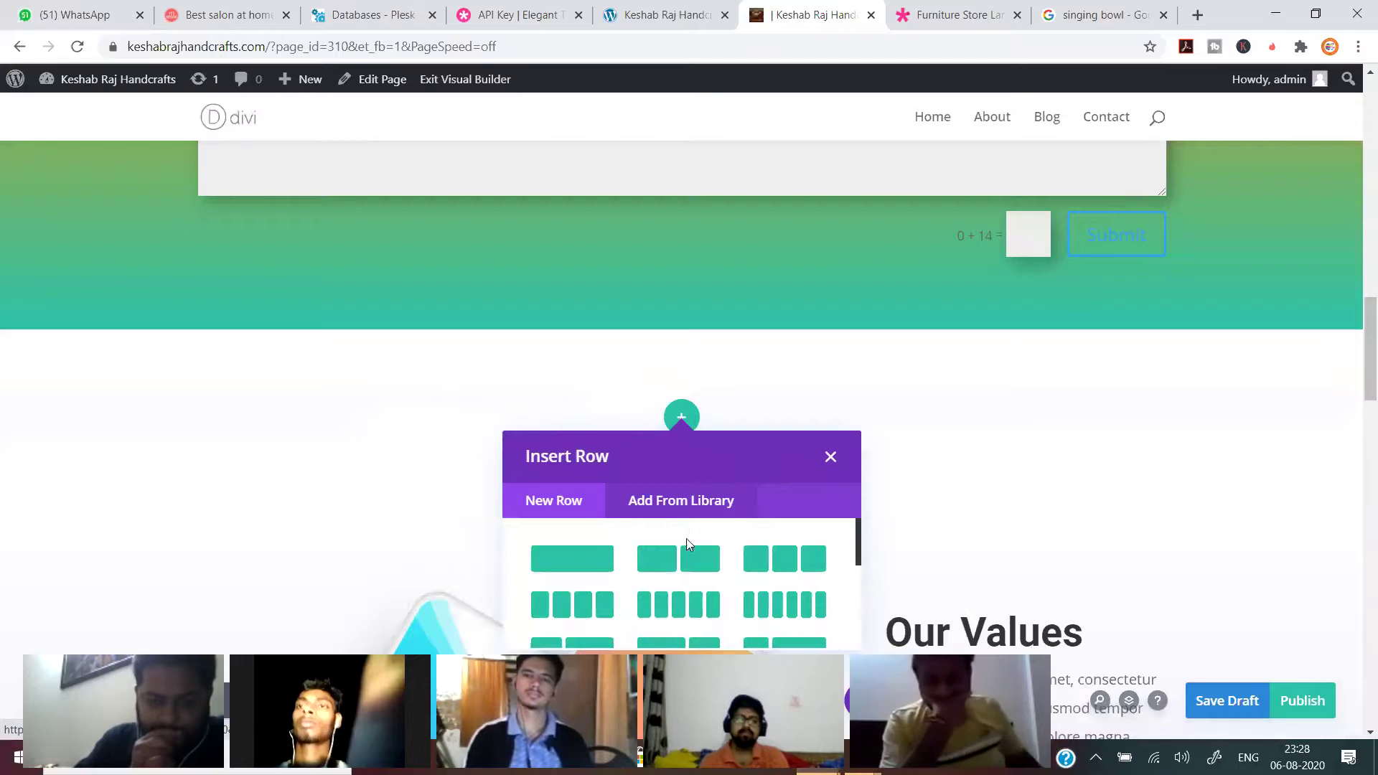
left_click(679, 558)
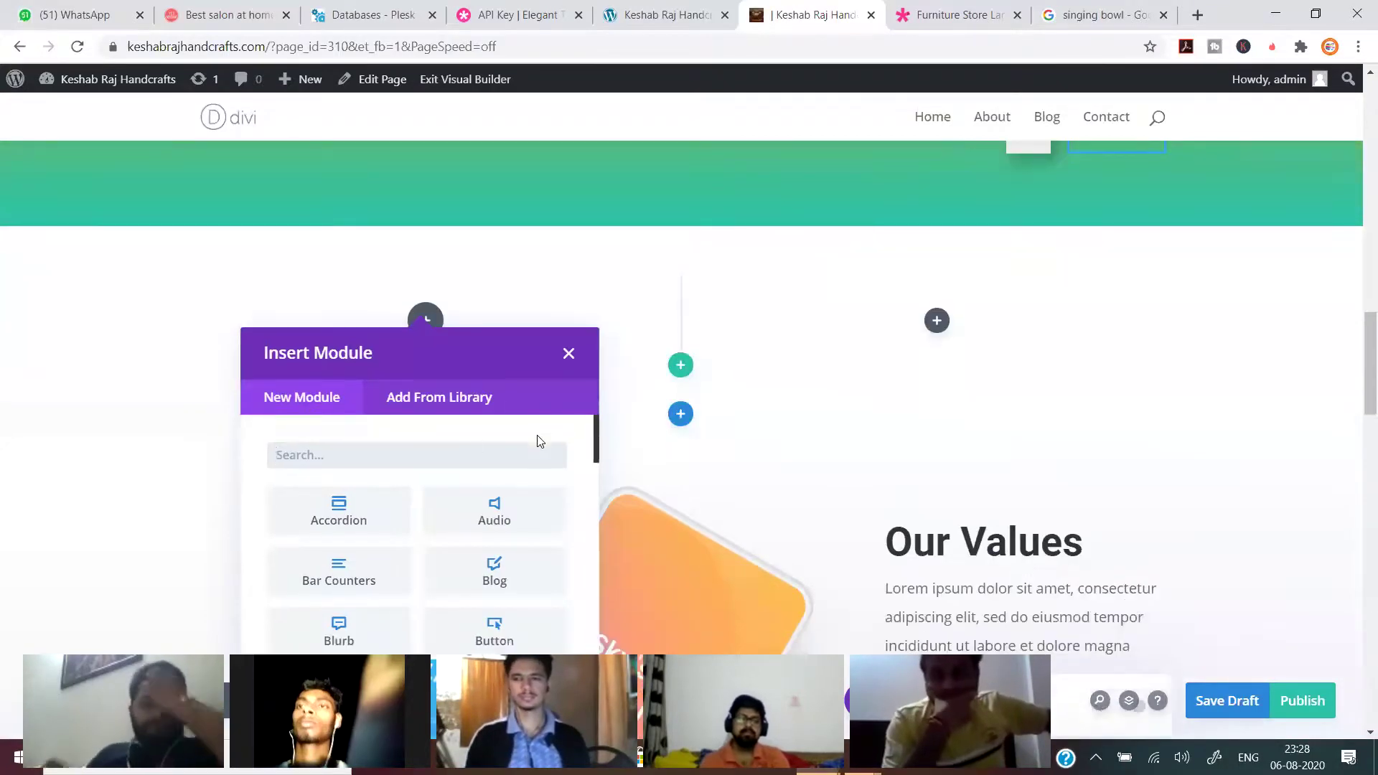
Find the Map module and add it to the new row's first column.
type("p")
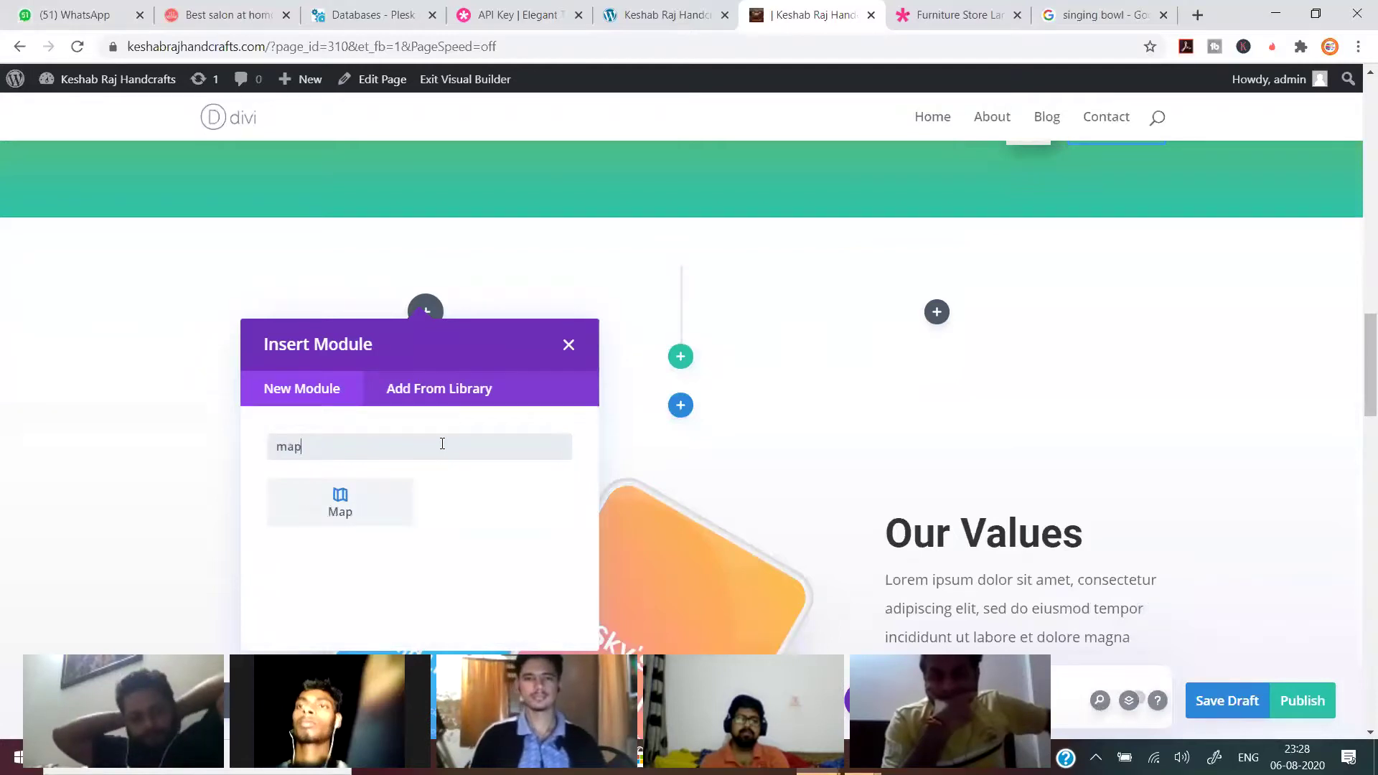
left_click(353, 505)
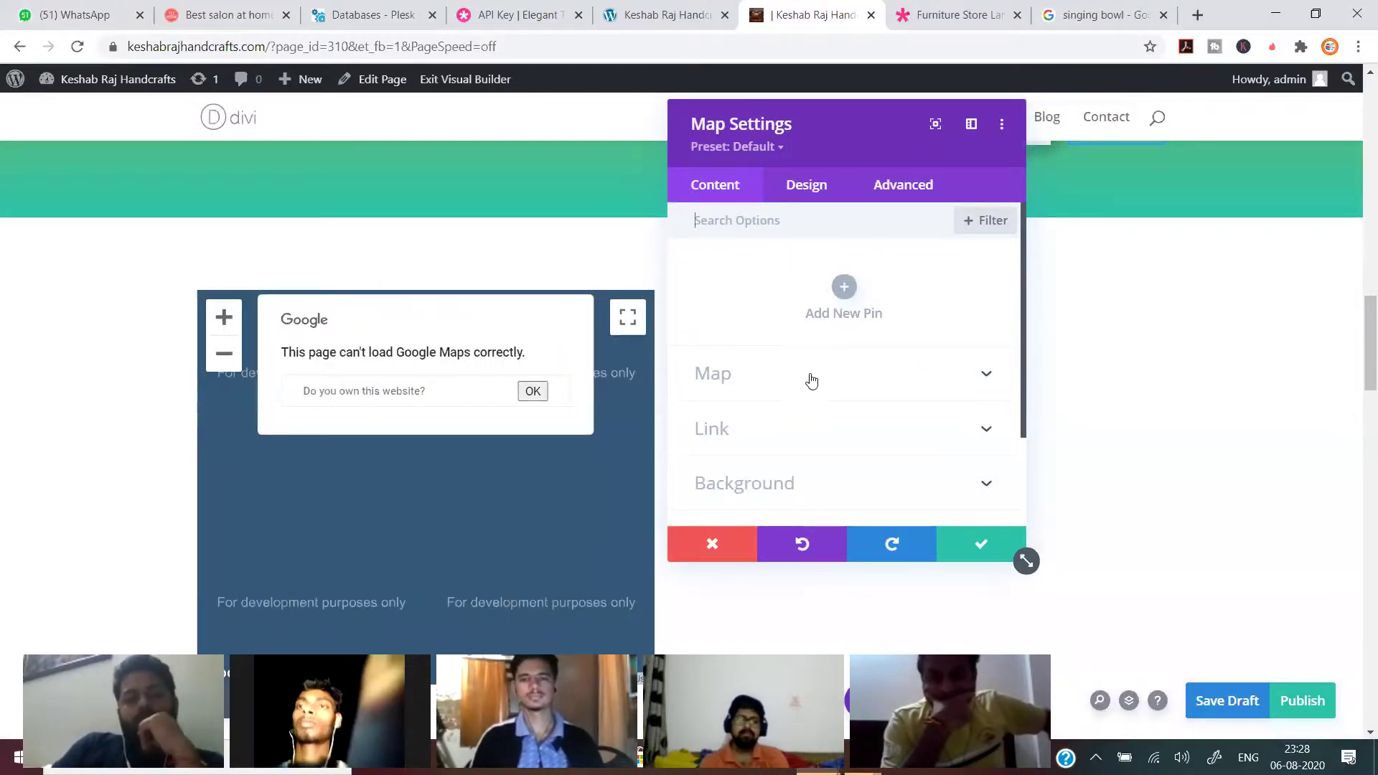
scroll(812, 381, "down", 2)
scroll(813, 386, "up", 2)
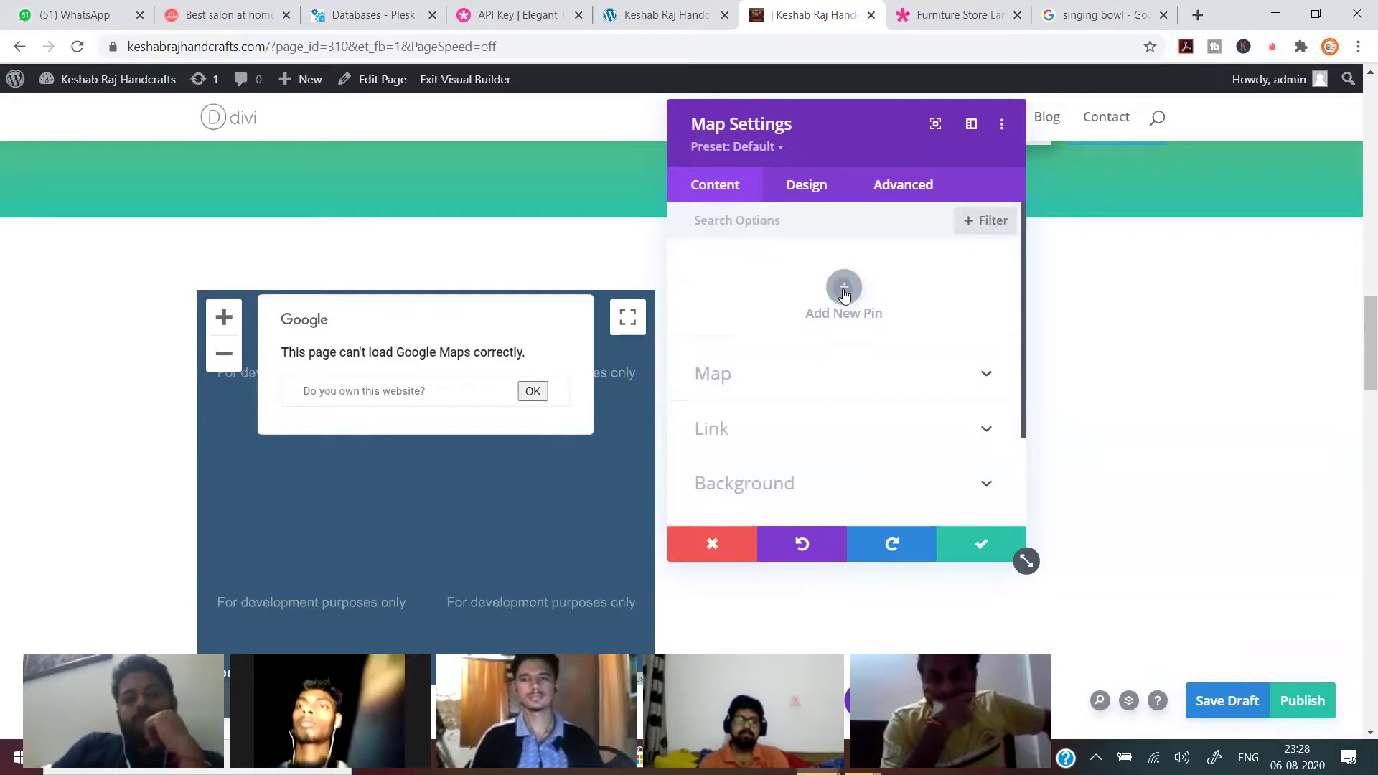
Add a map pin titled "indian institute of digital marketing" and dismiss the Google Maps notices.
left_click(844, 290)
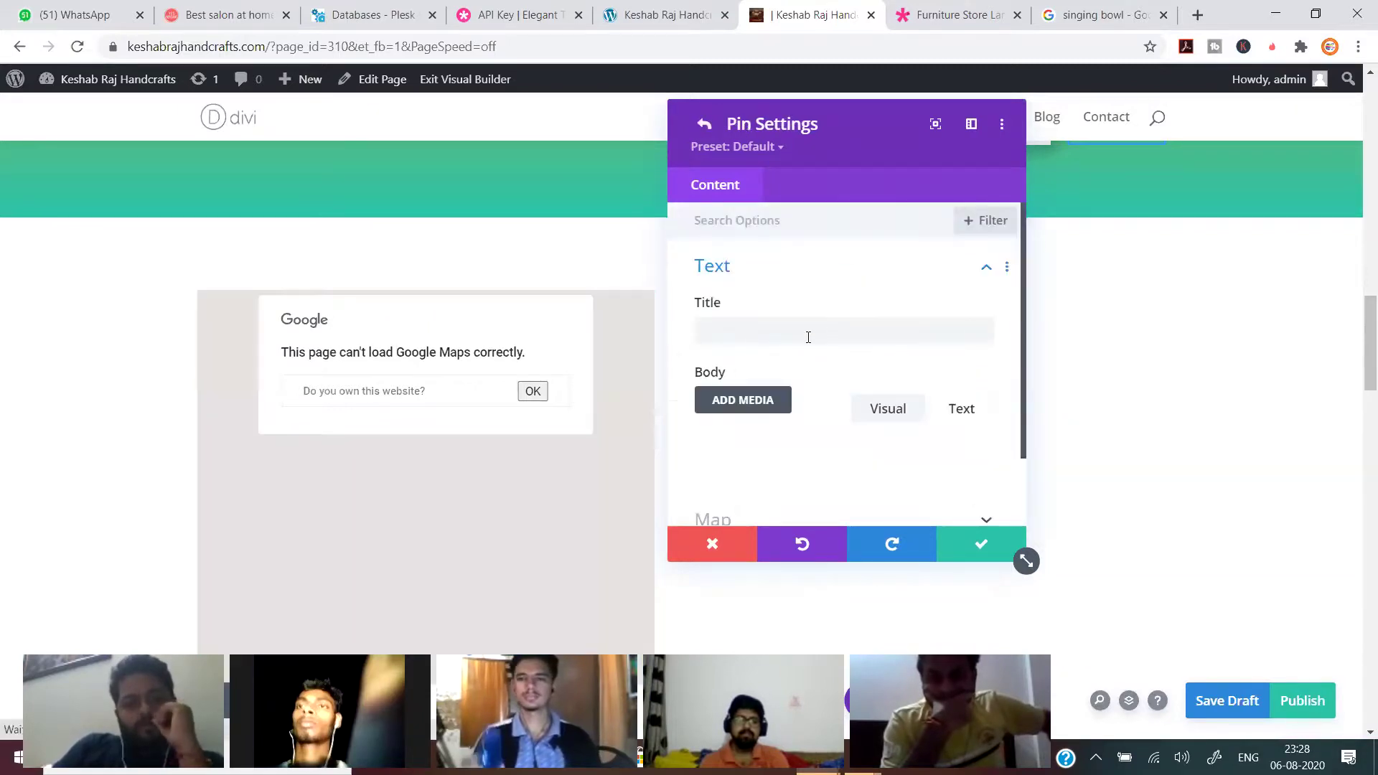
left_click(534, 392)
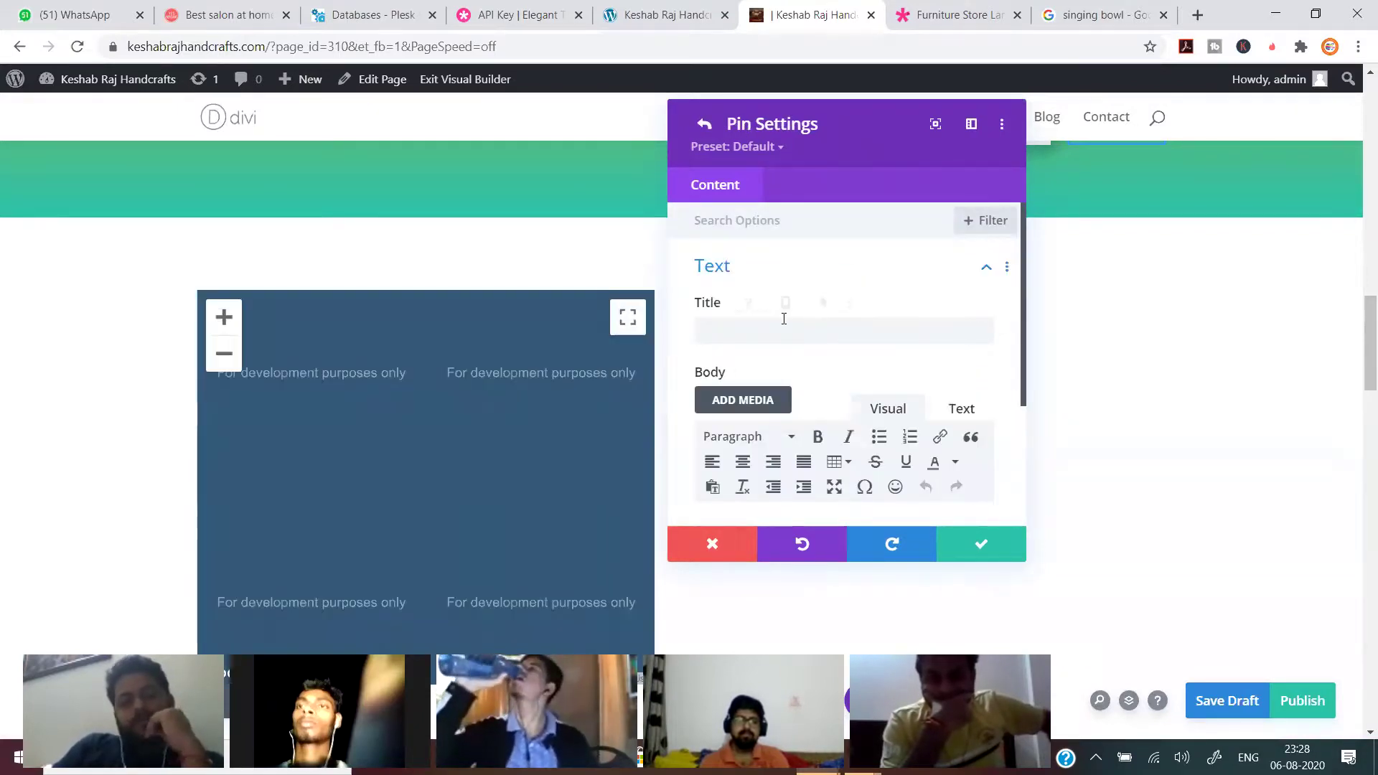
left_click(784, 328)
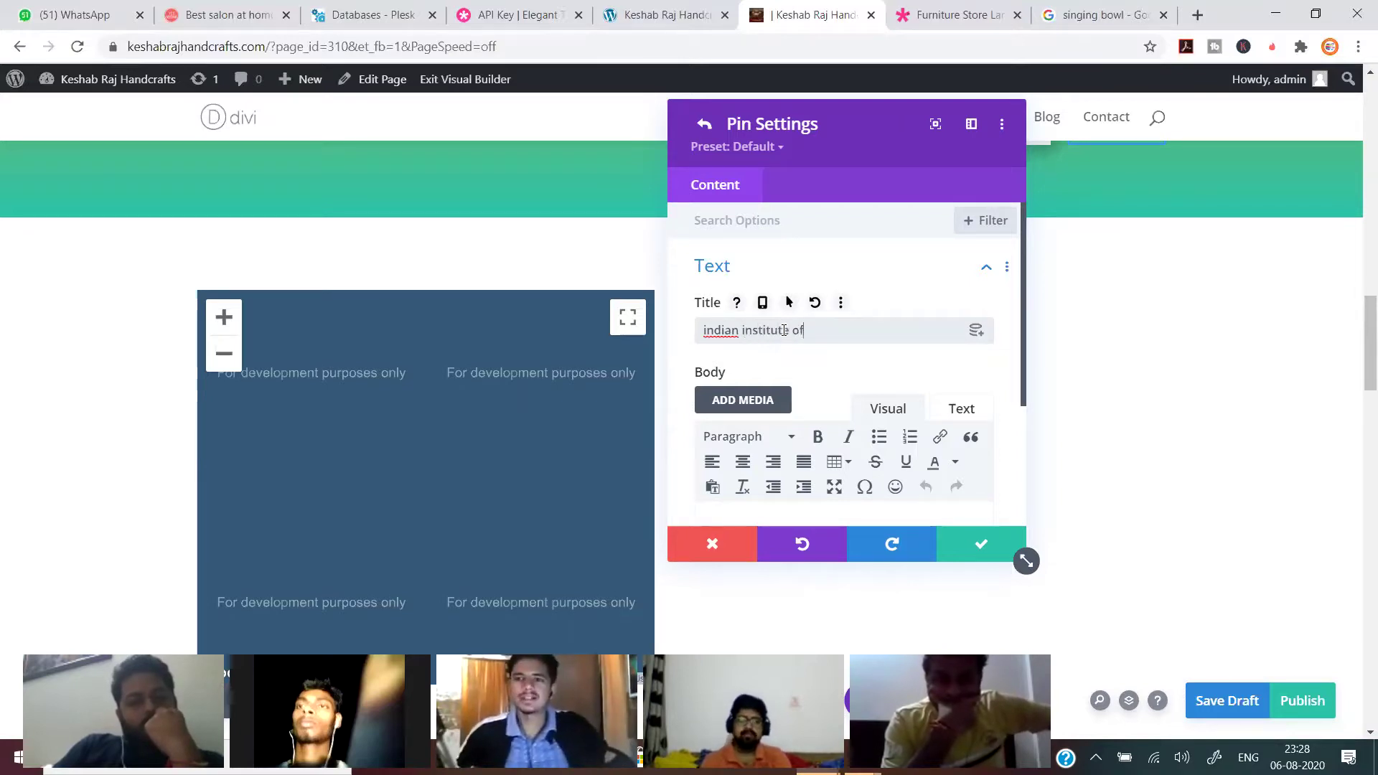
type("indian institute of digital")
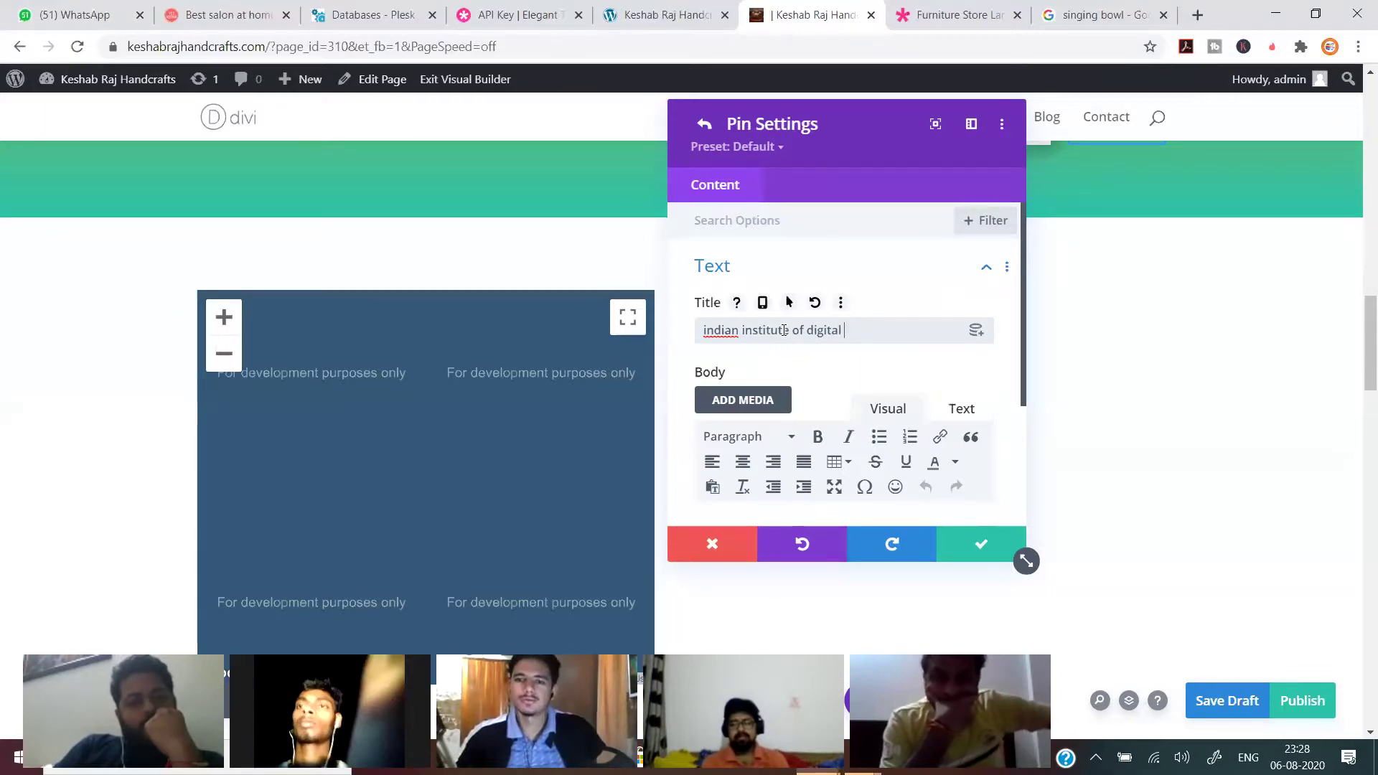
type(" mar")
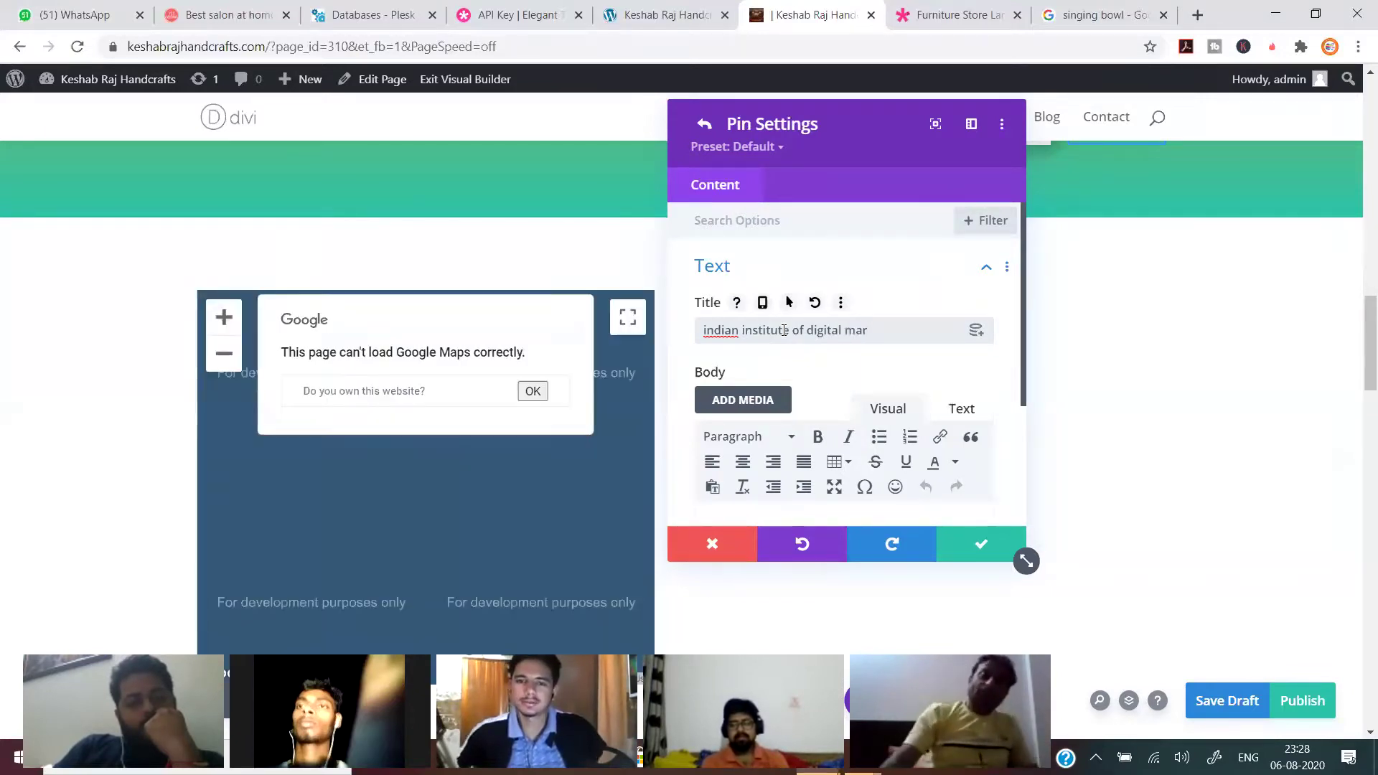
type("keting")
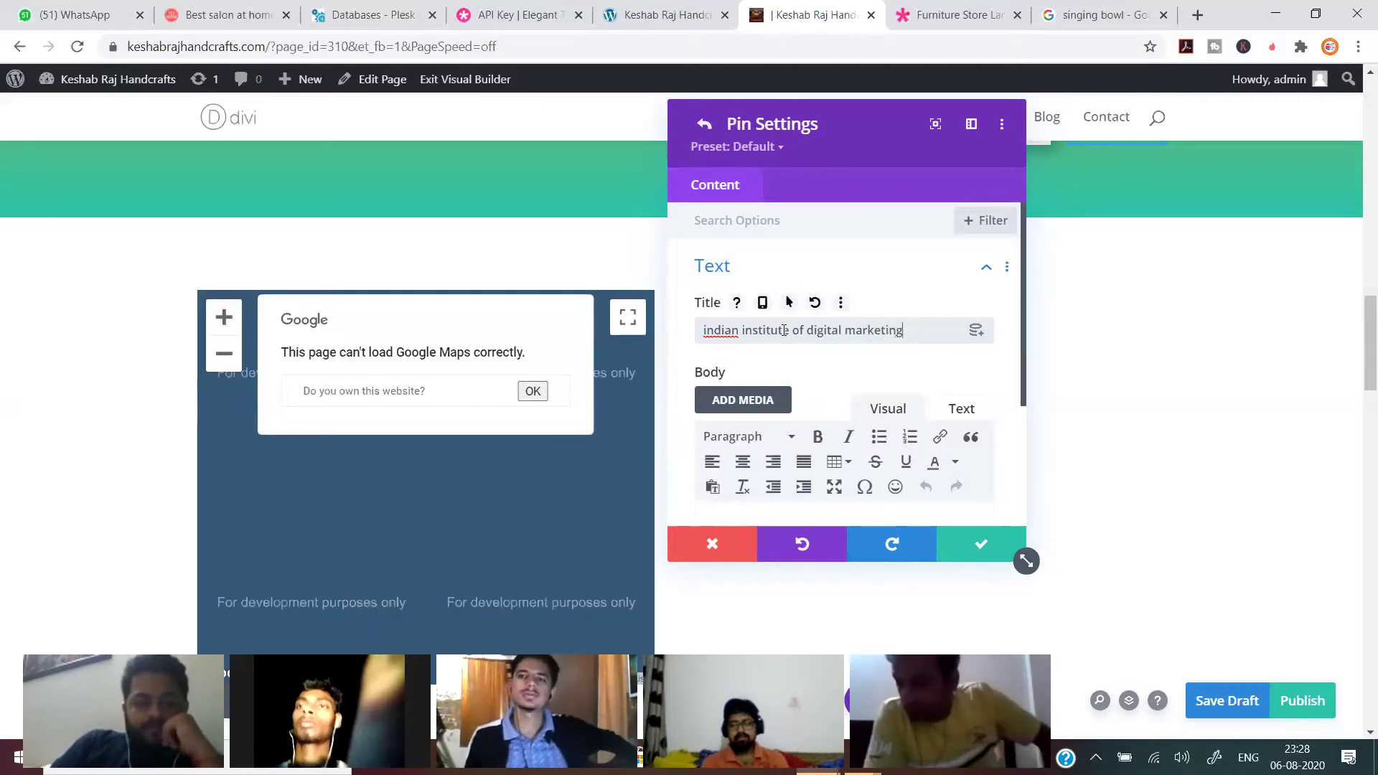
key("Return")
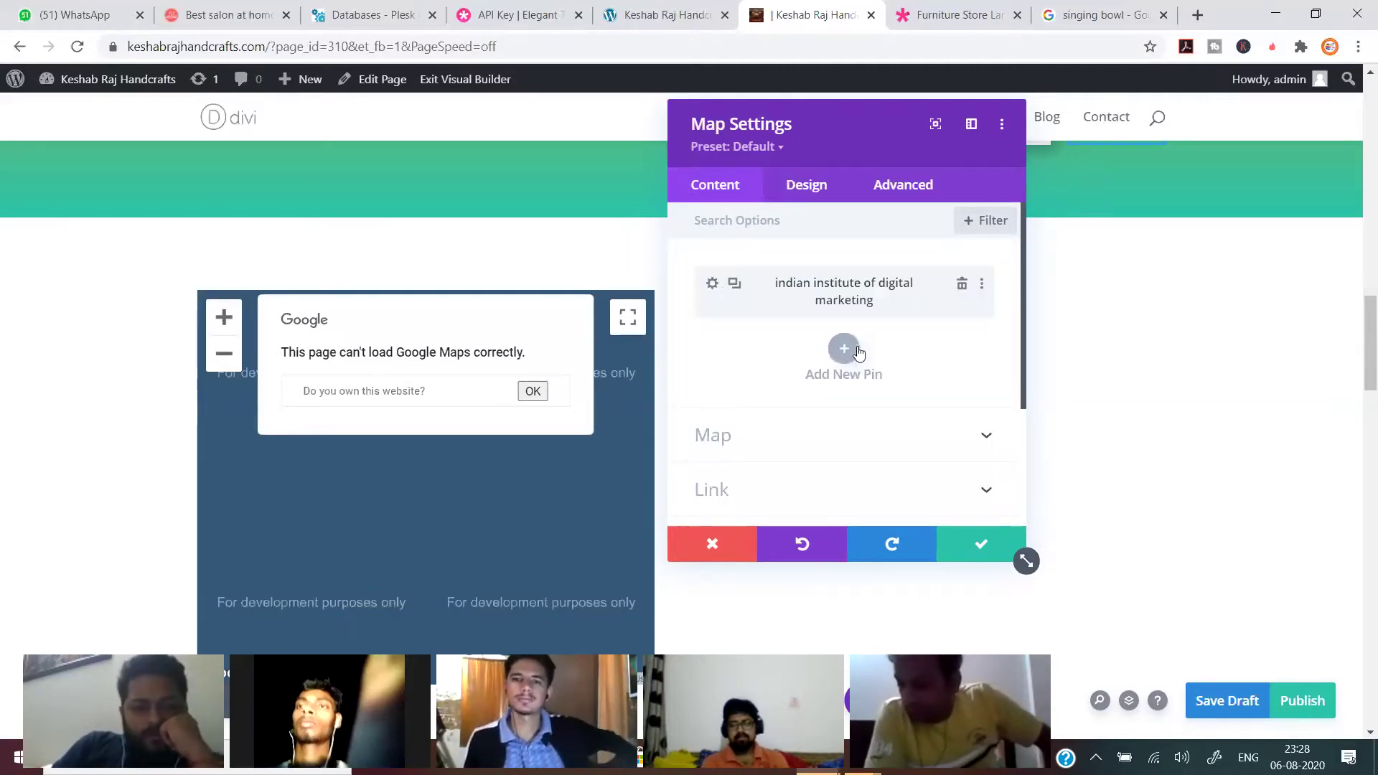
left_click(532, 391)
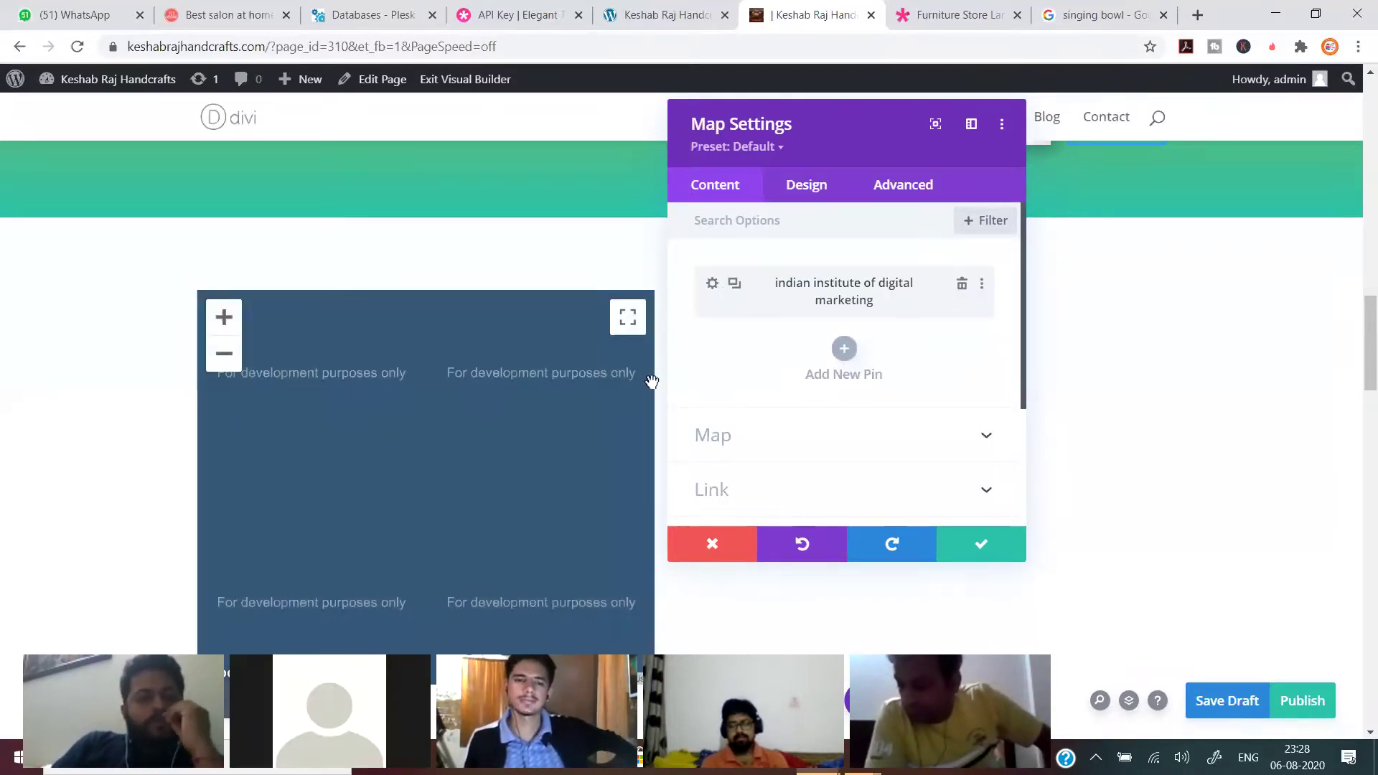
Examine the map's Google API key and center address options, and save the map module.
scroll(885, 406, "down", 2)
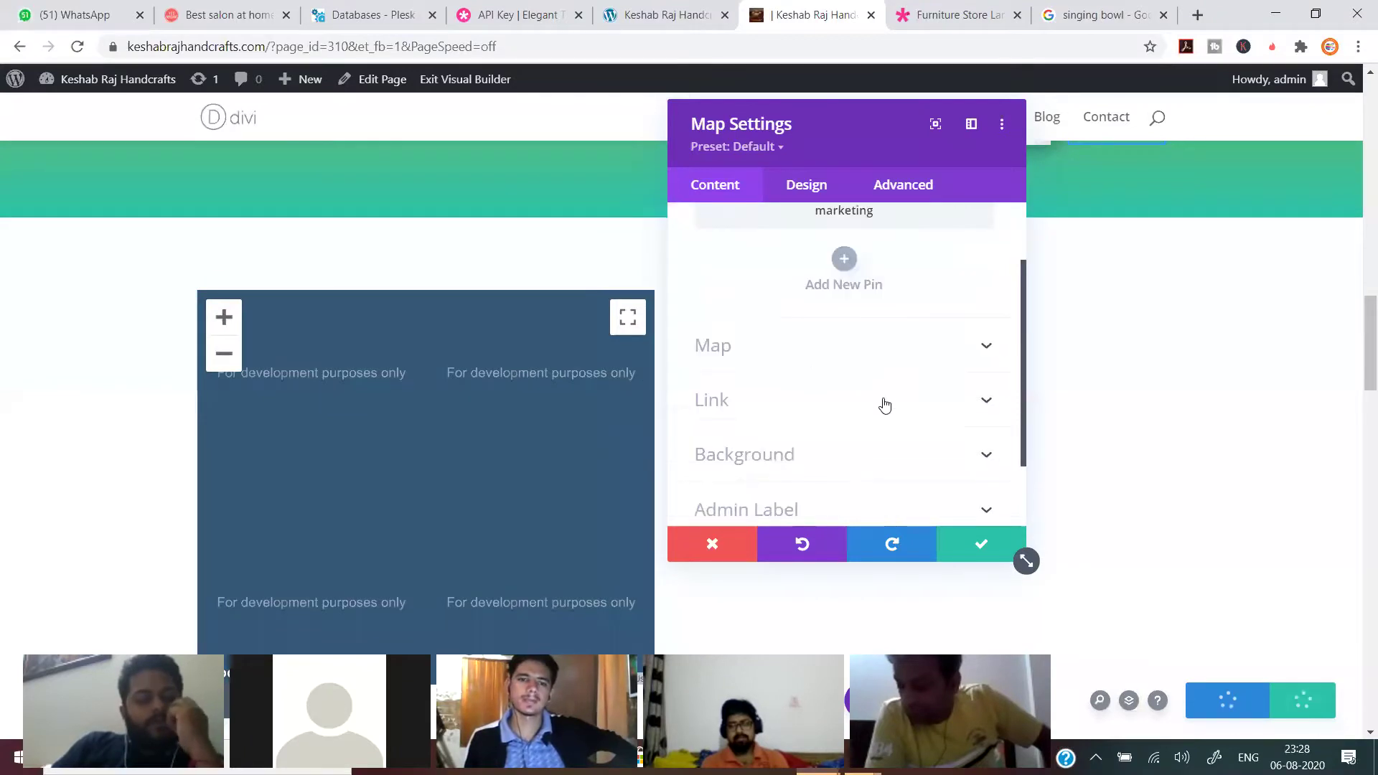
left_click(853, 361)
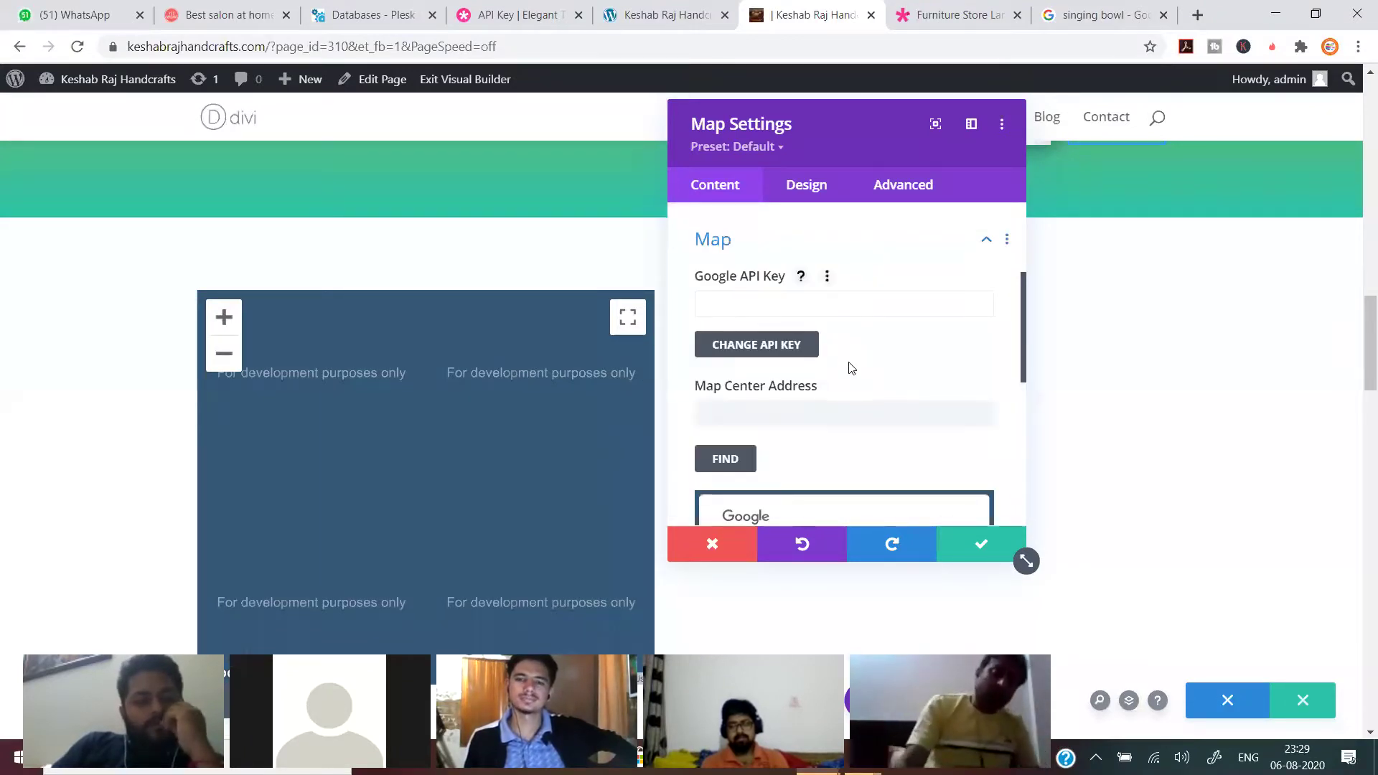
scroll(850, 368, "down", 4)
scroll(808, 352, "up", 2)
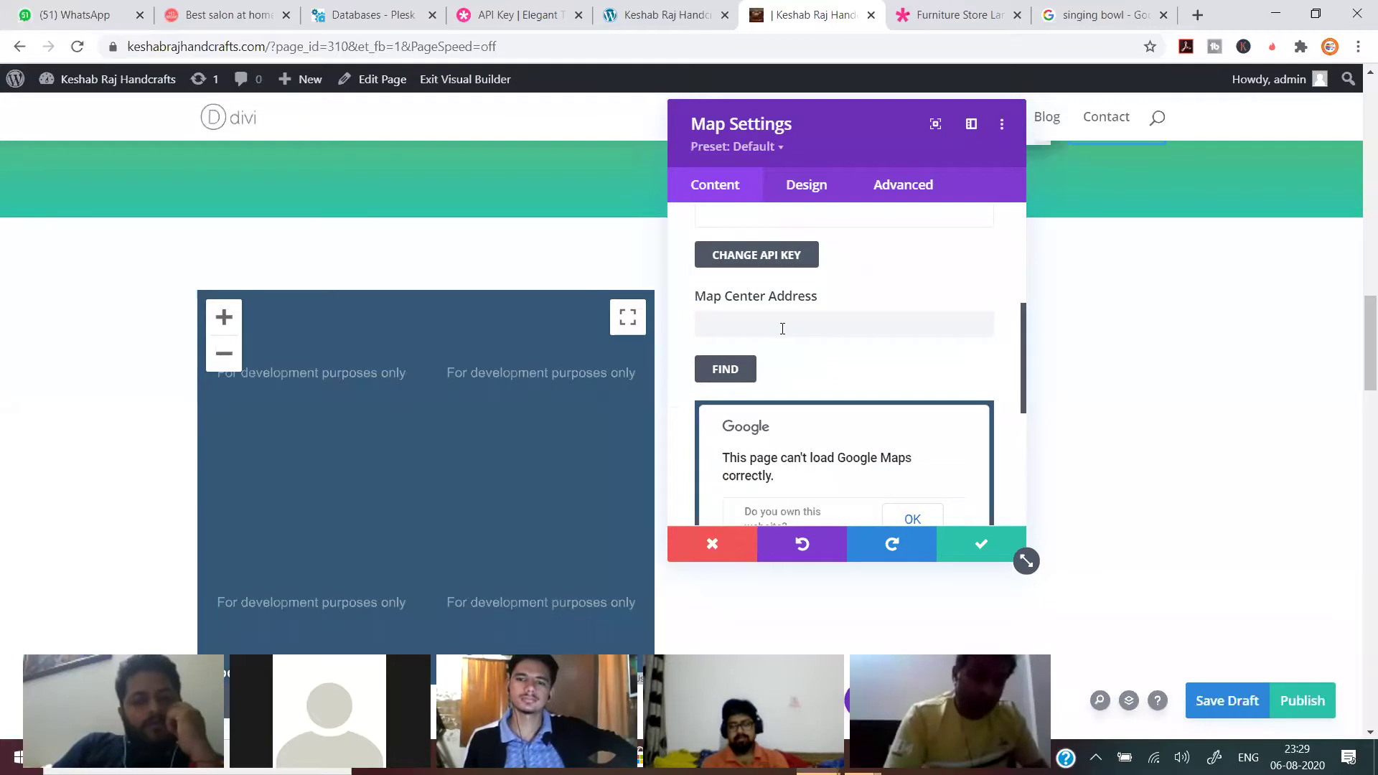
scroll(803, 385, "down", 6)
scroll(809, 403, "up", 8)
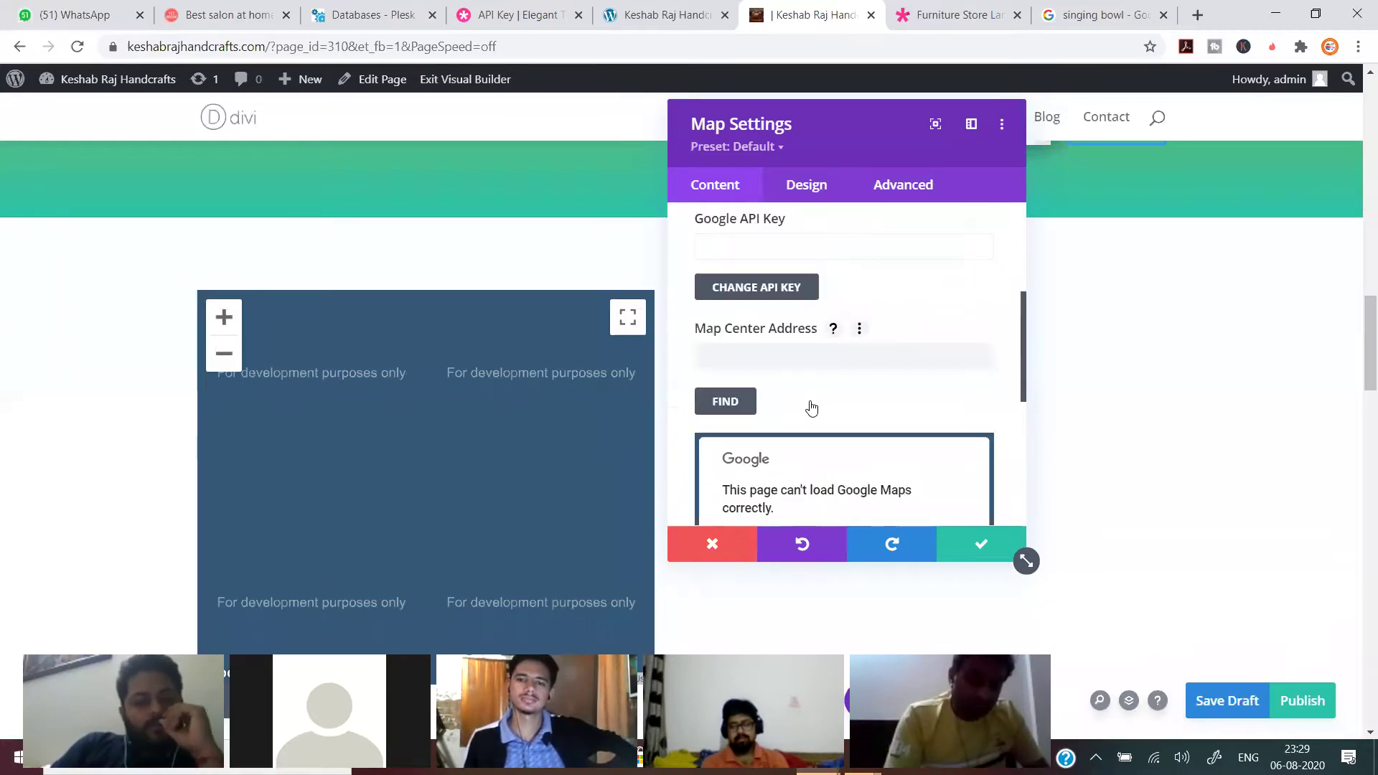
left_click(804, 356)
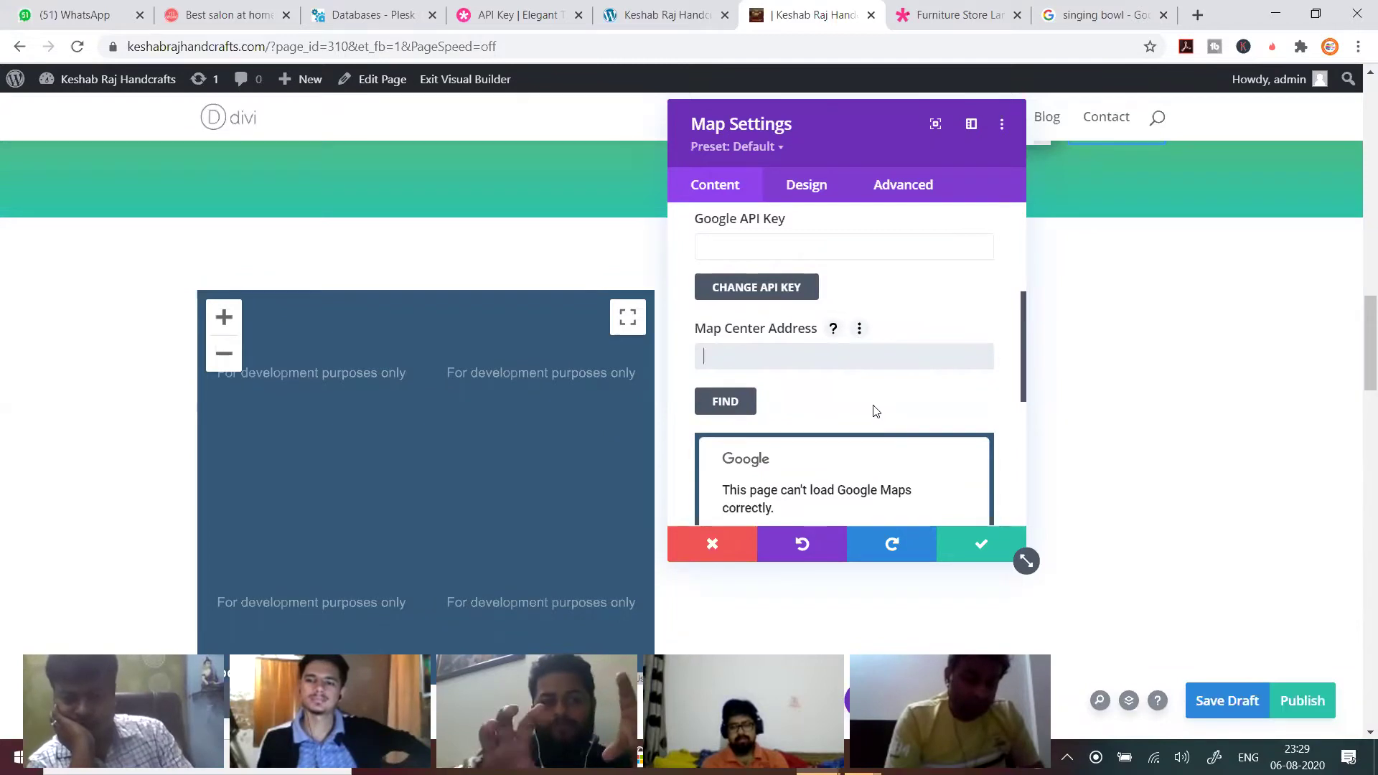
left_click(986, 549)
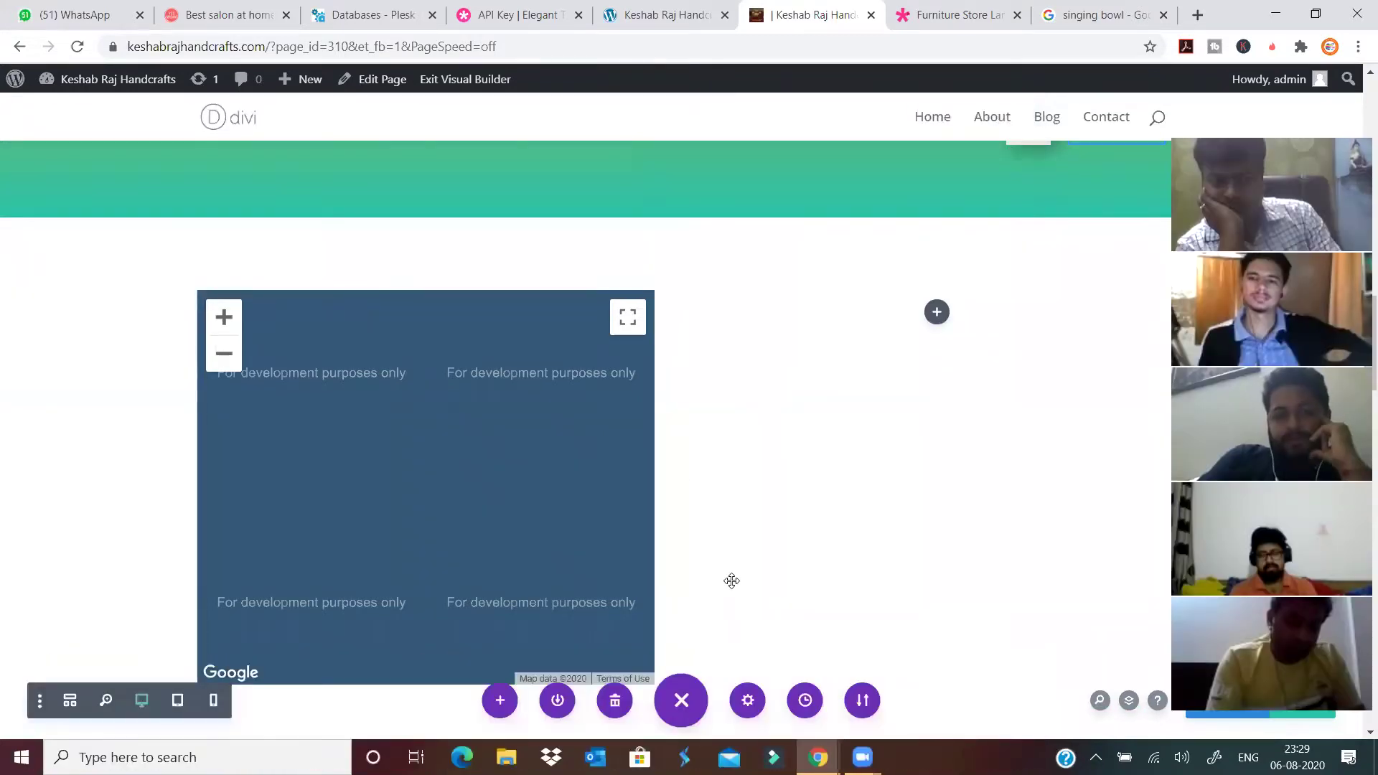
Find the Code module, add it empty to the second column beside the map, and save it.
scroll(708, 349, "down", 1)
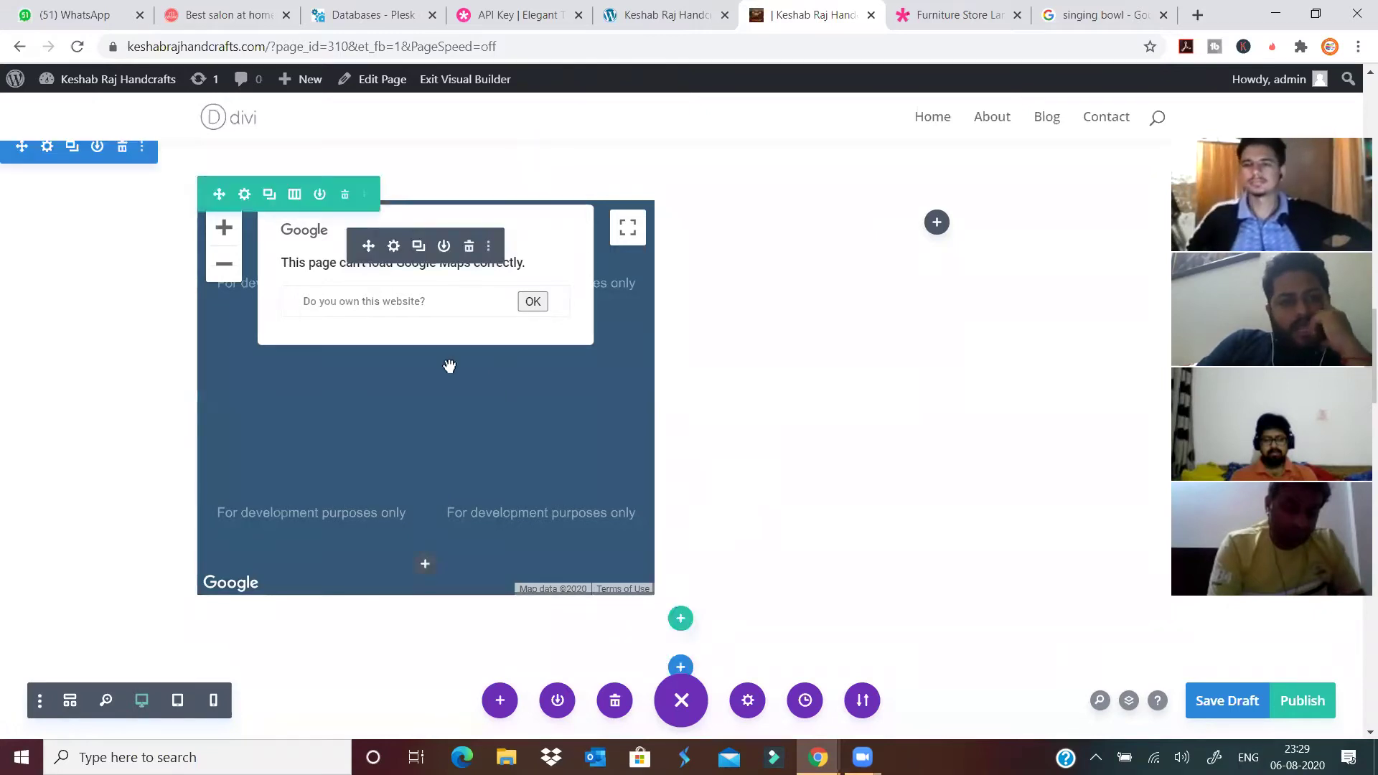
left_click(937, 224)
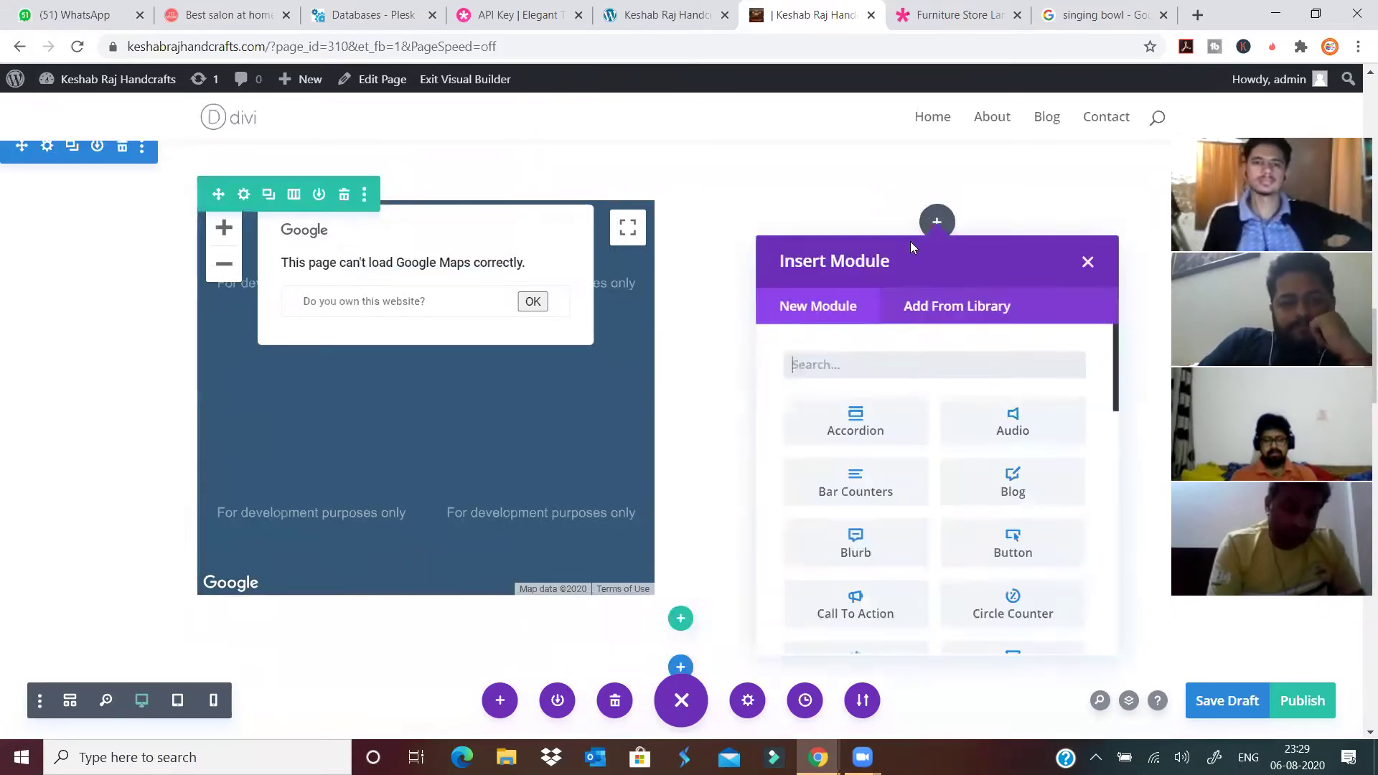
type("html")
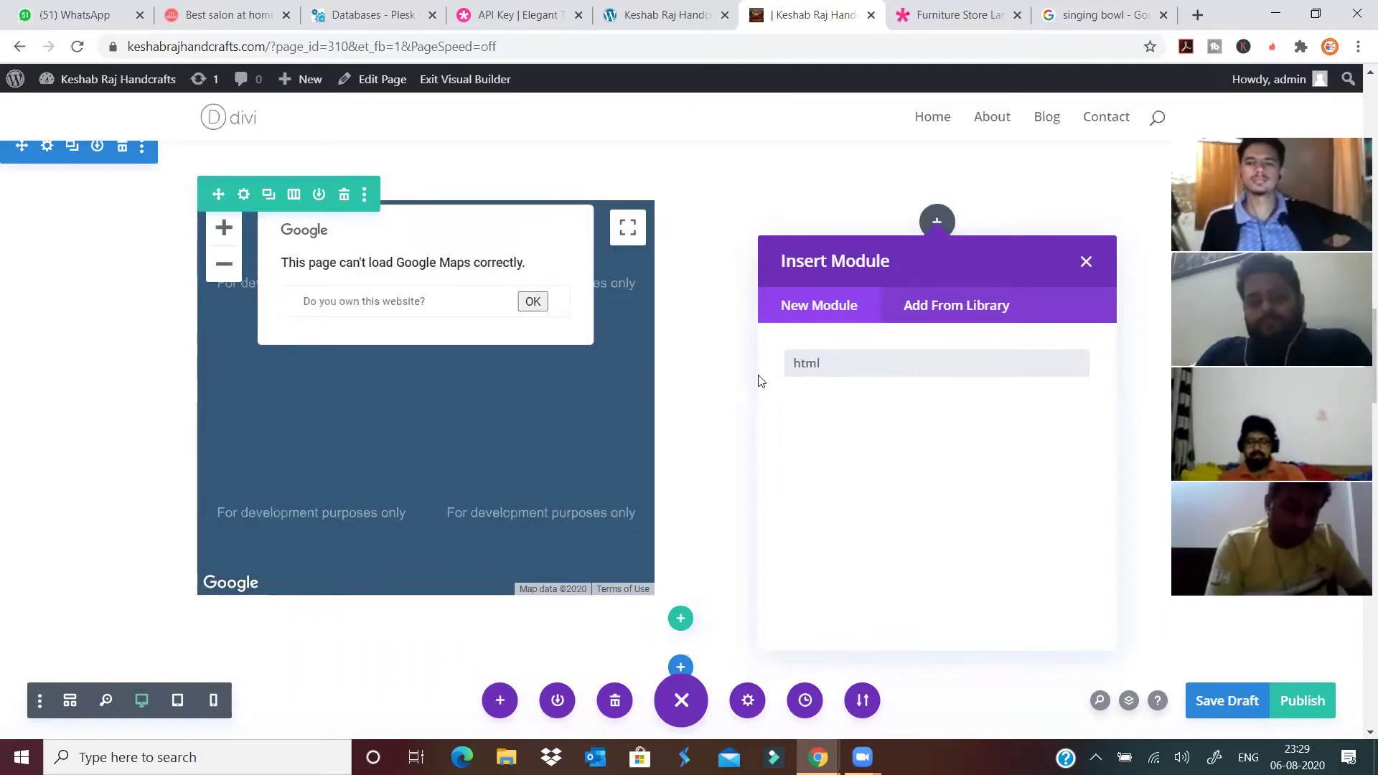
key("BackSpace")
key("BackSpace")
key("BackSpace")
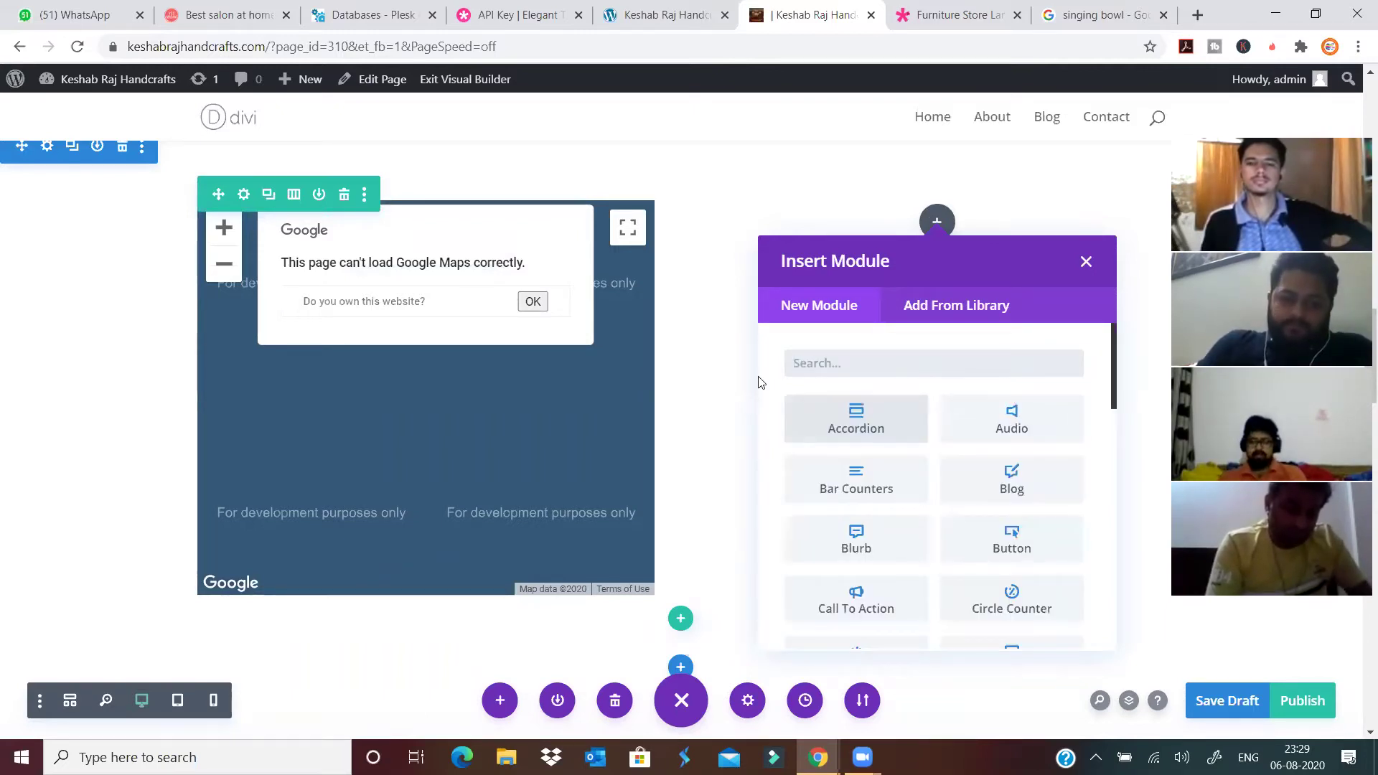
type("code")
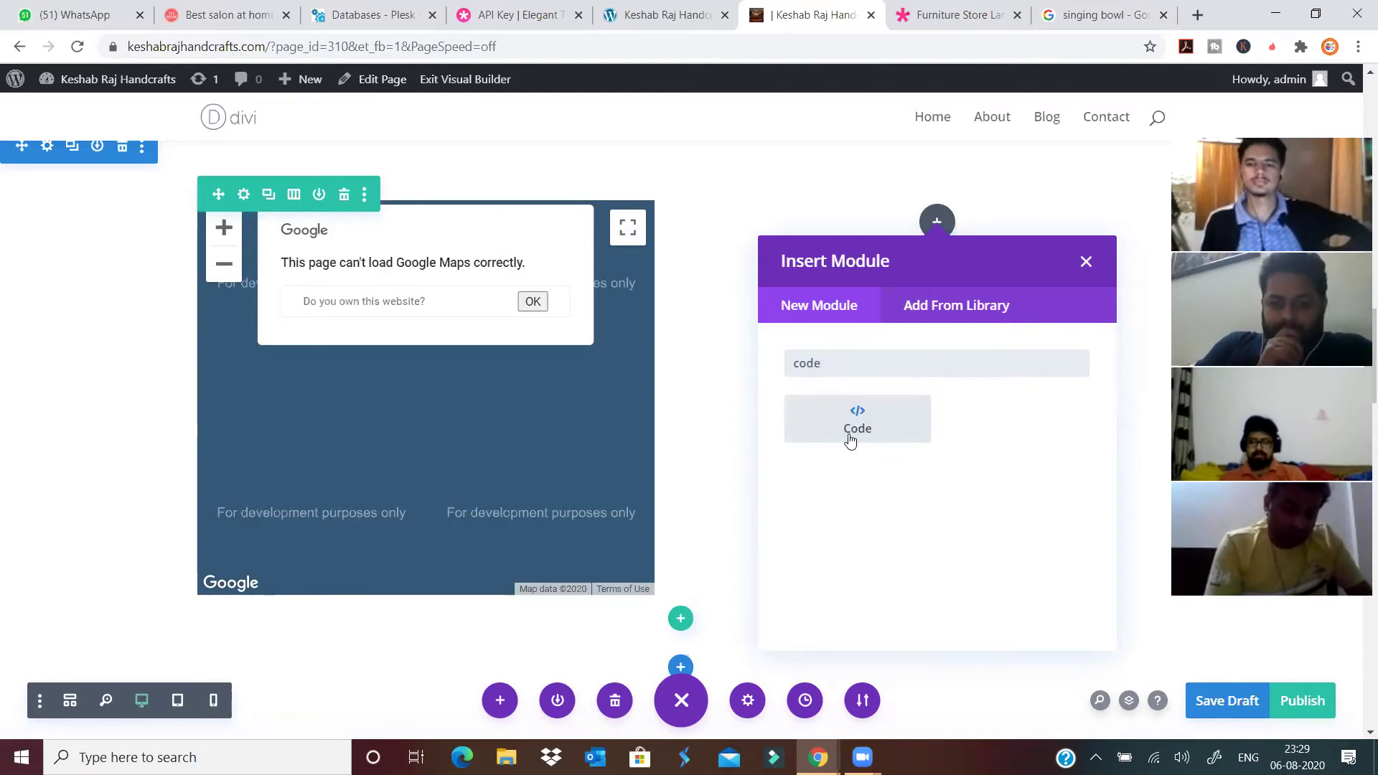
left_click(850, 440)
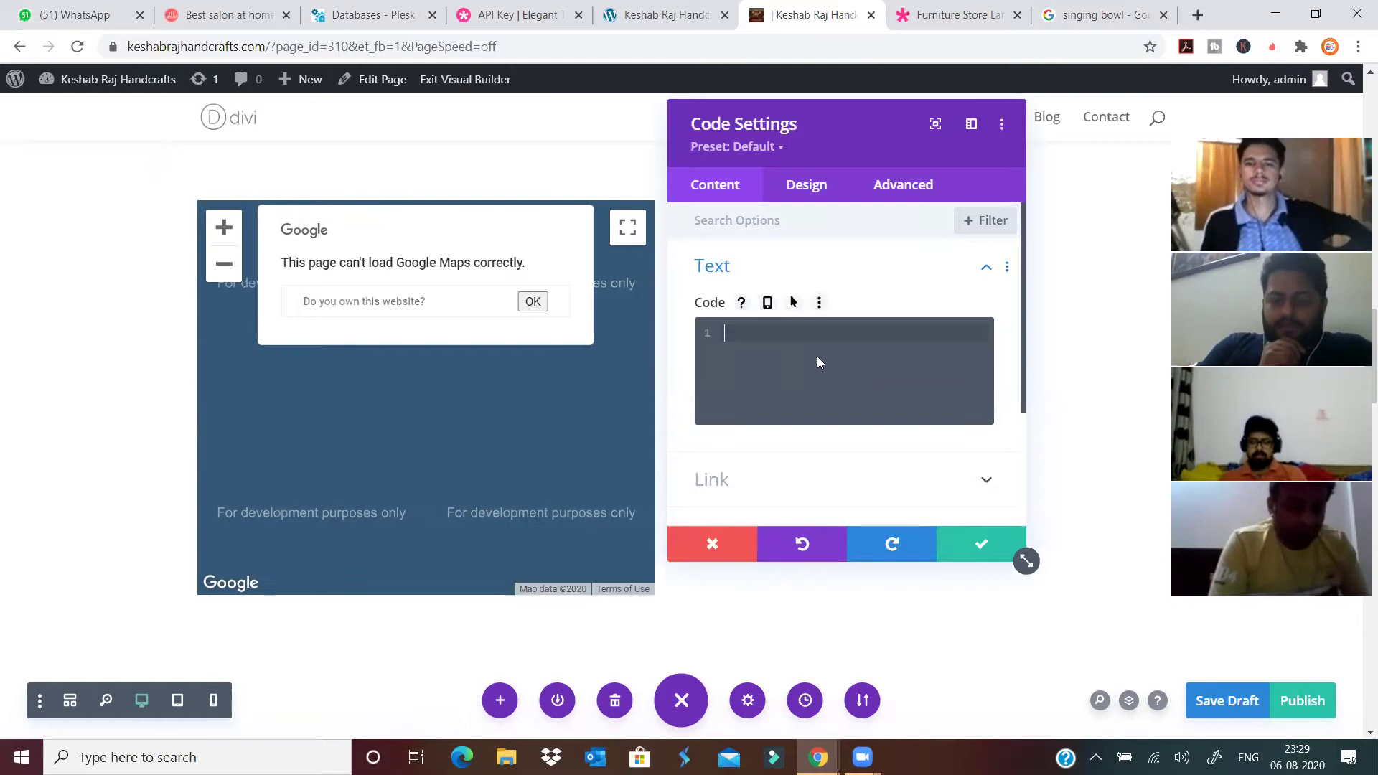
left_click(983, 546)
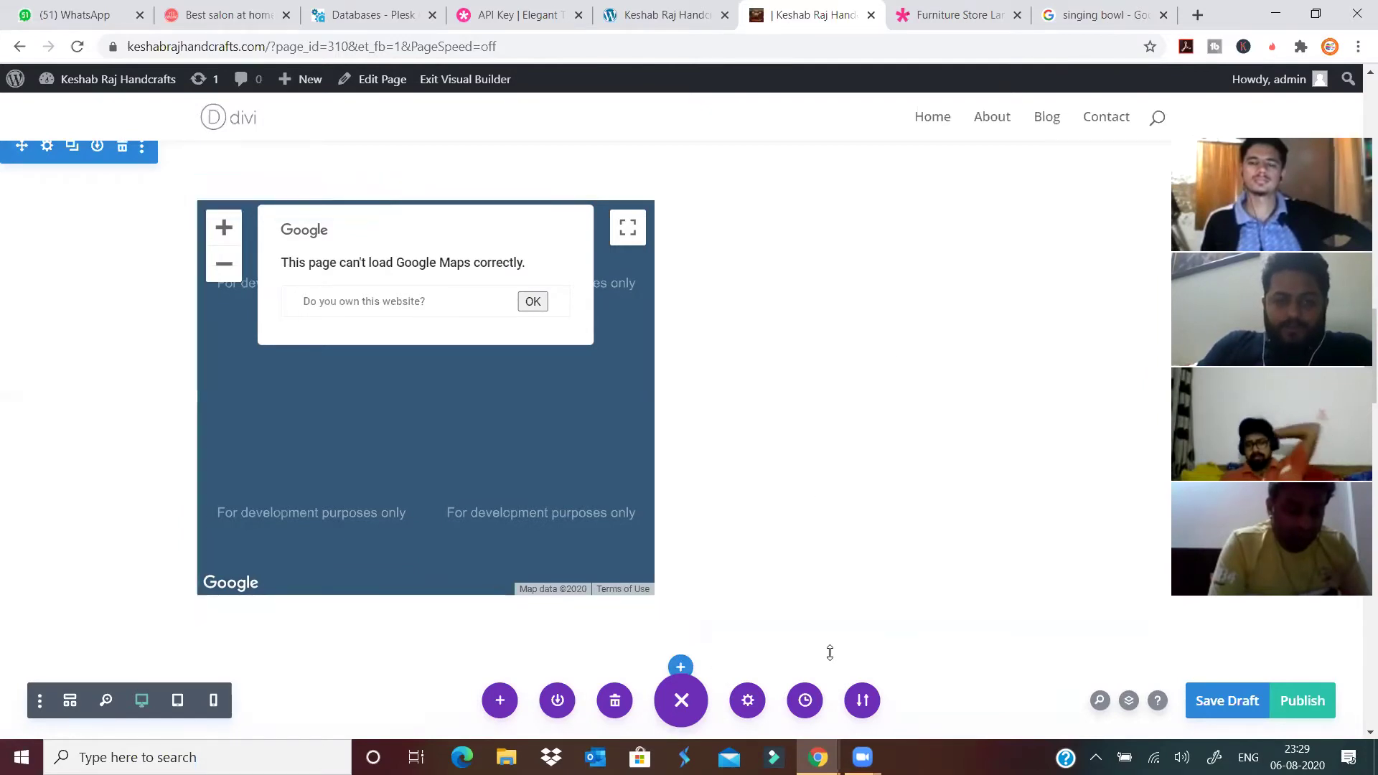
key("ctrl+s")
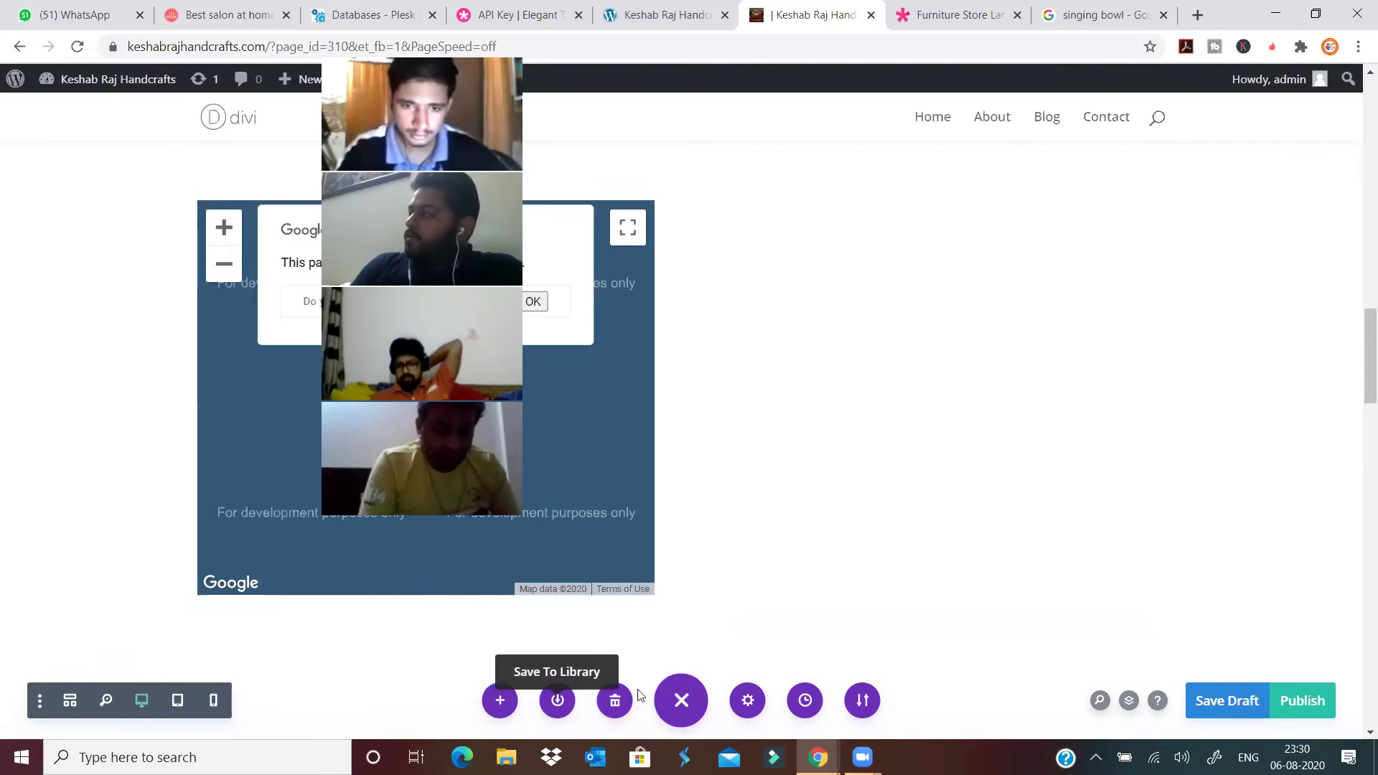
Examine the page's editing history from the latest state back to the earliest, and close it without restoring any state.
left_click(806, 701)
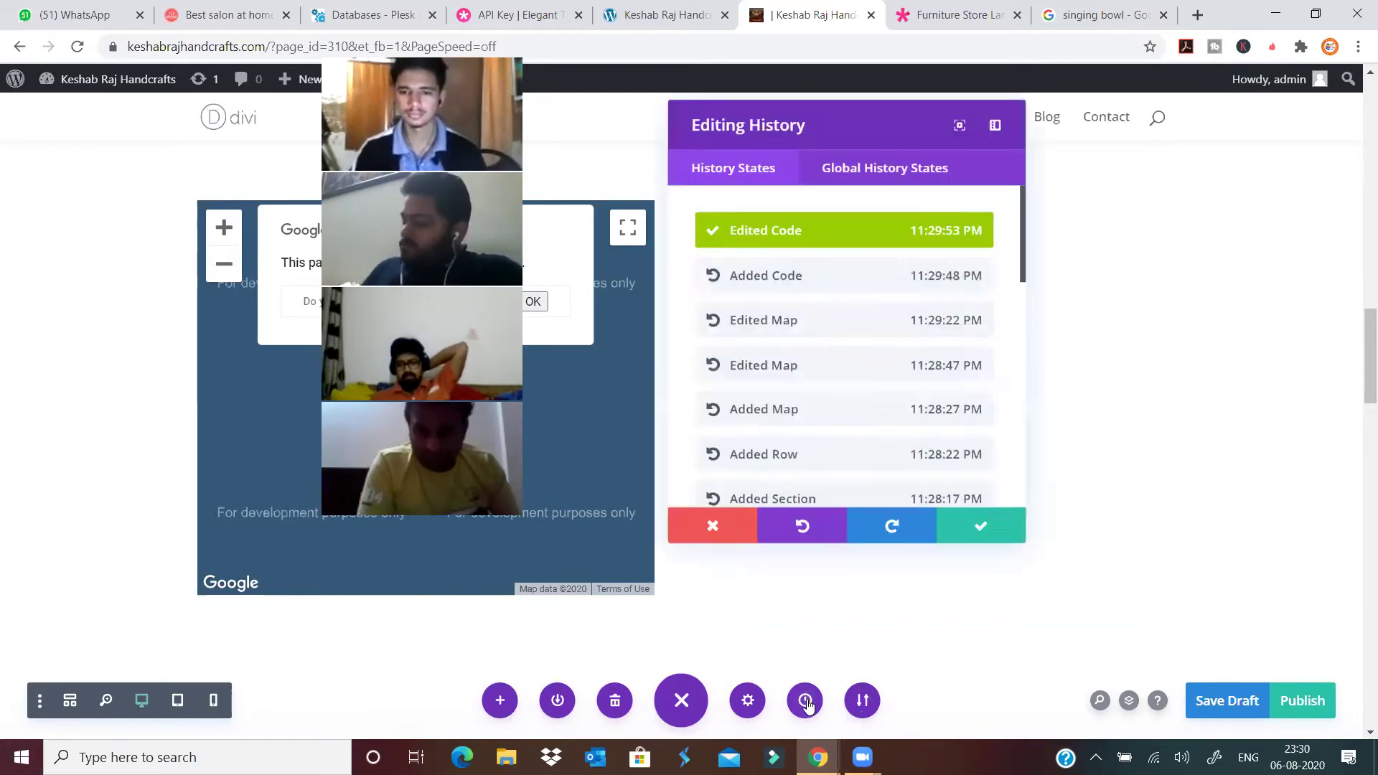
scroll(877, 296, "down", 10)
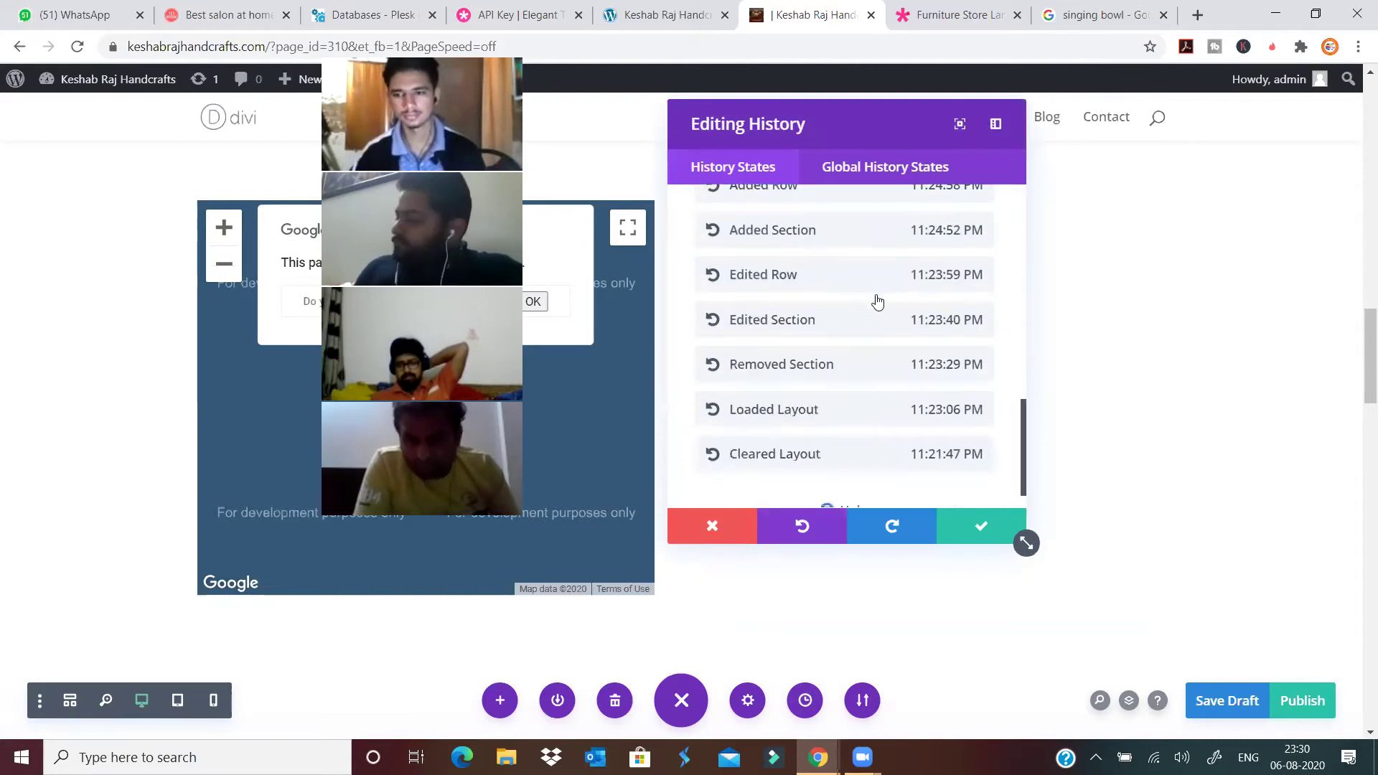
scroll(840, 341, "up", 10)
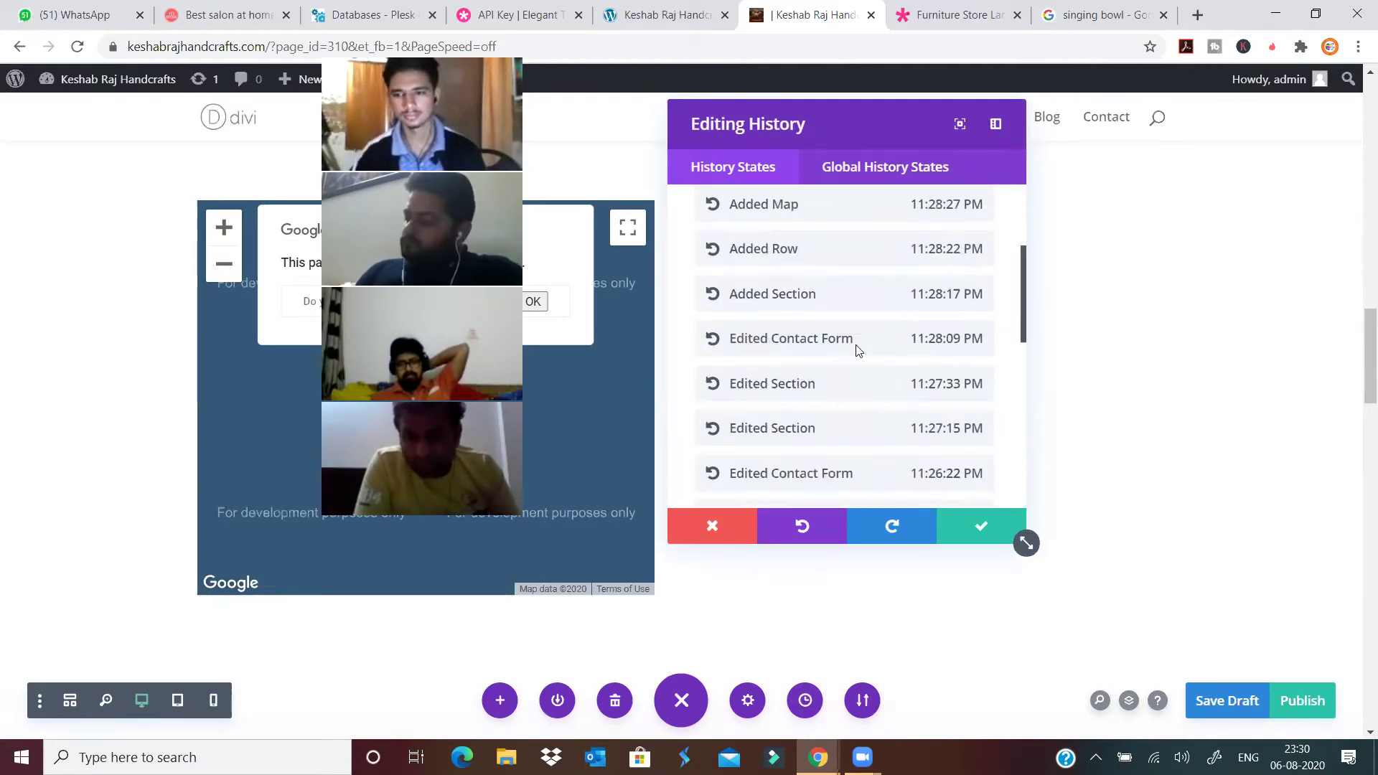
scroll(840, 315, "down", 5)
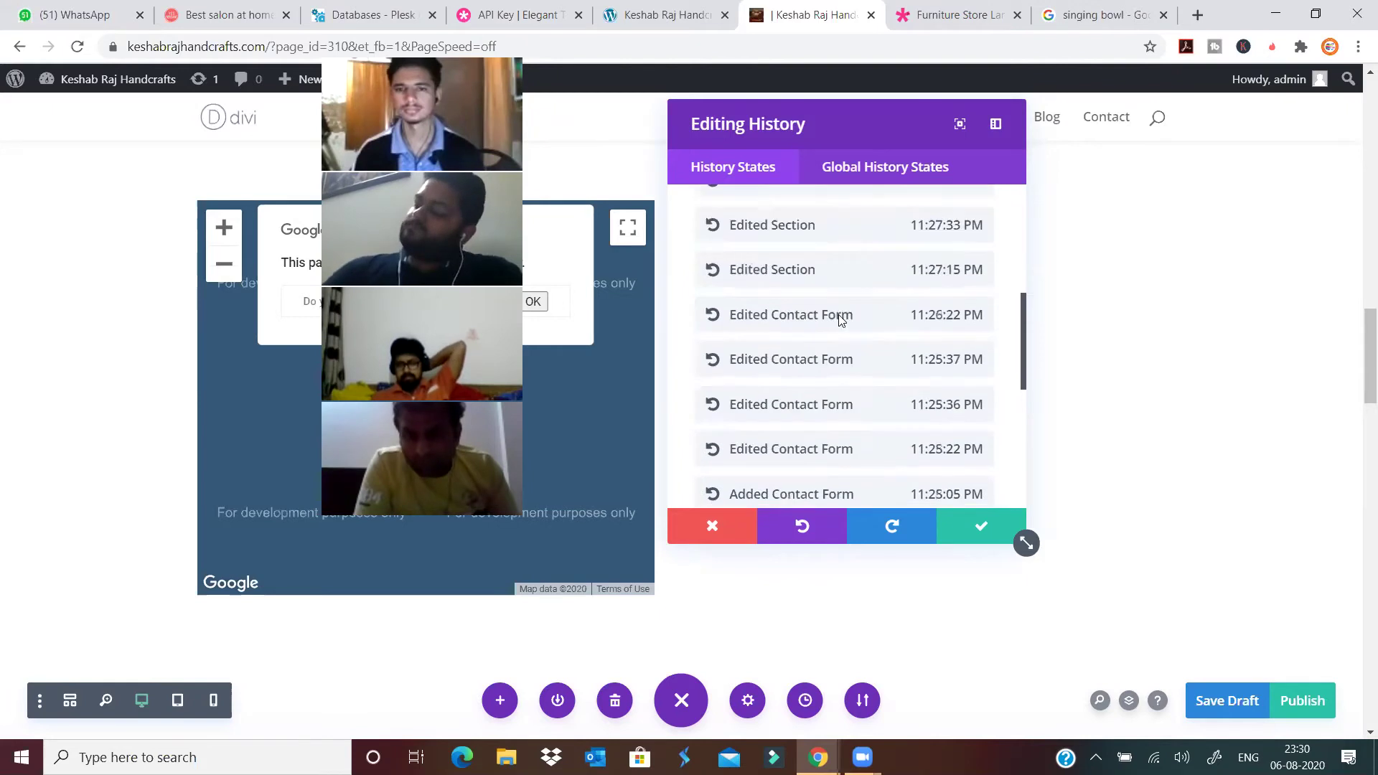
scroll(840, 320, "up", 5)
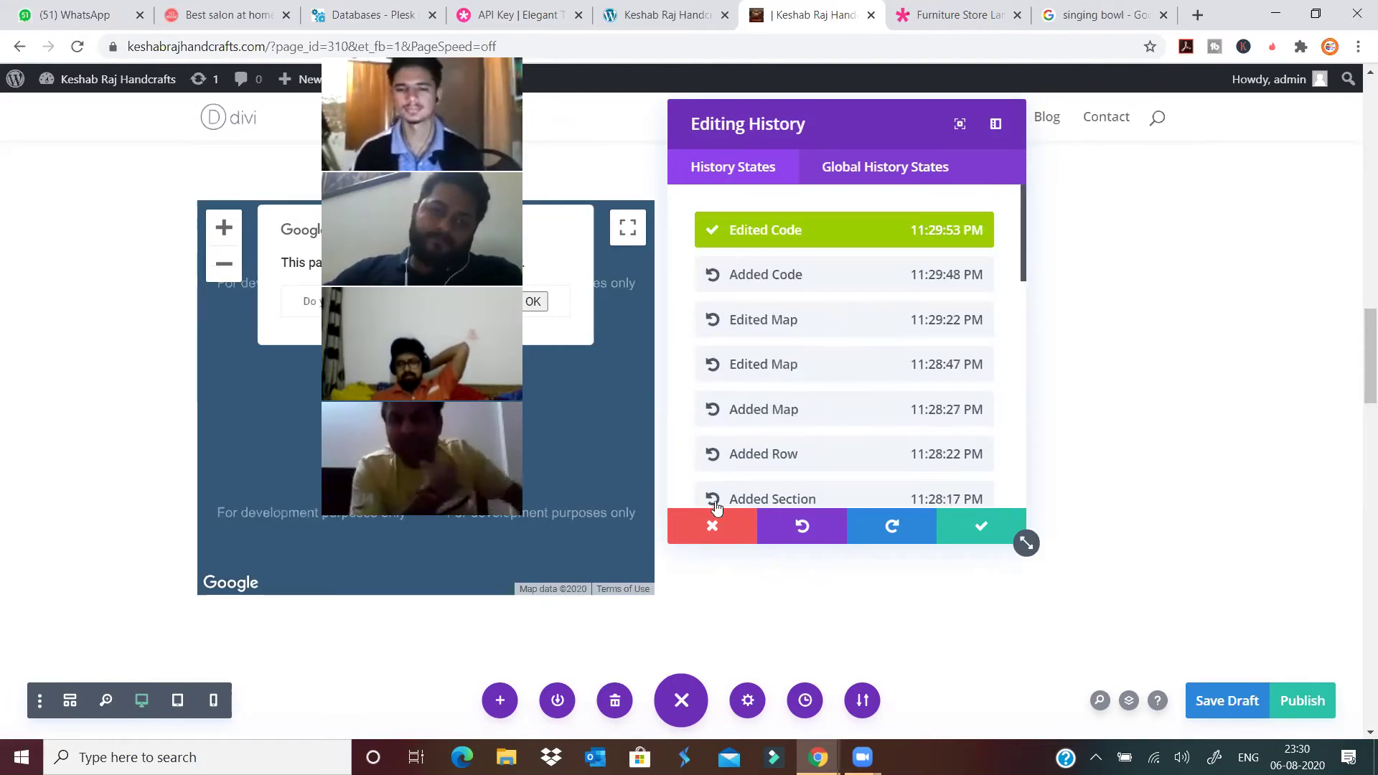
left_click(711, 524)
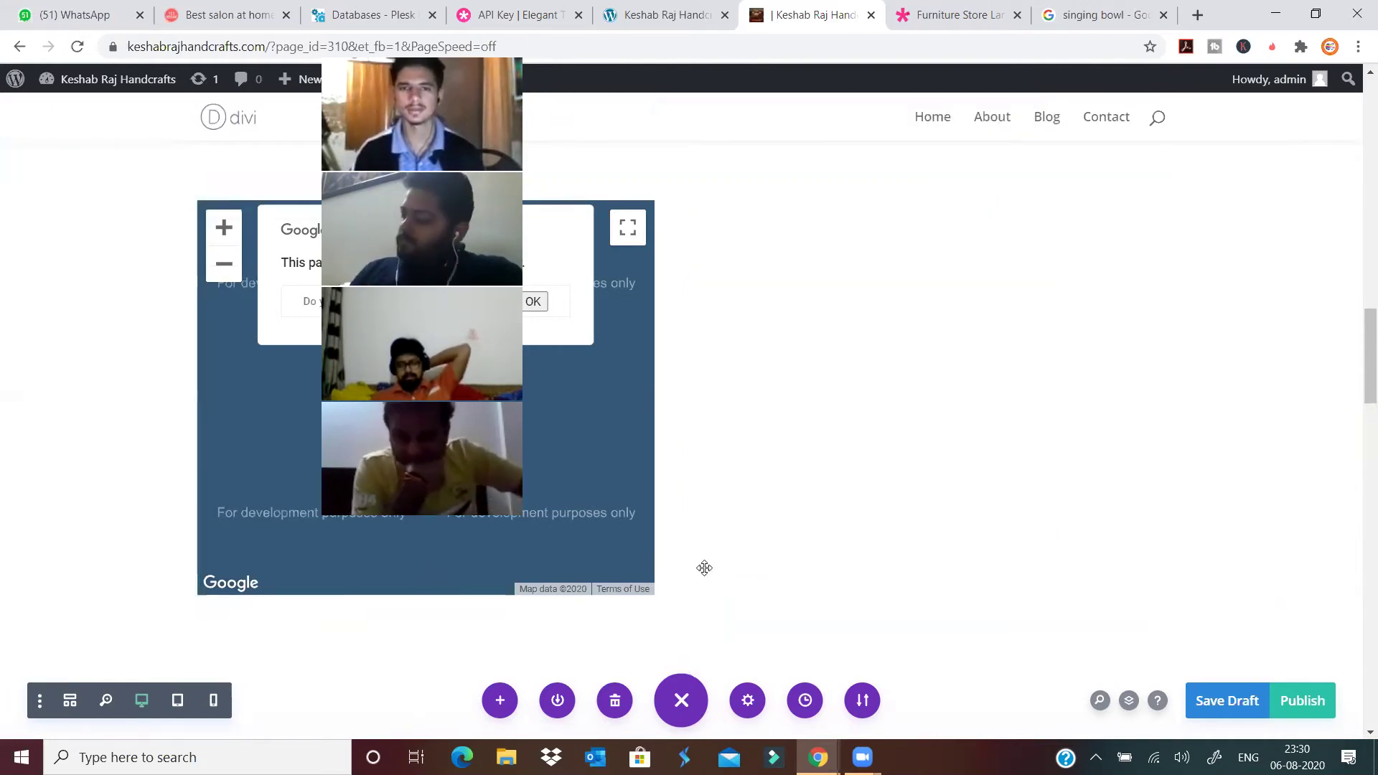